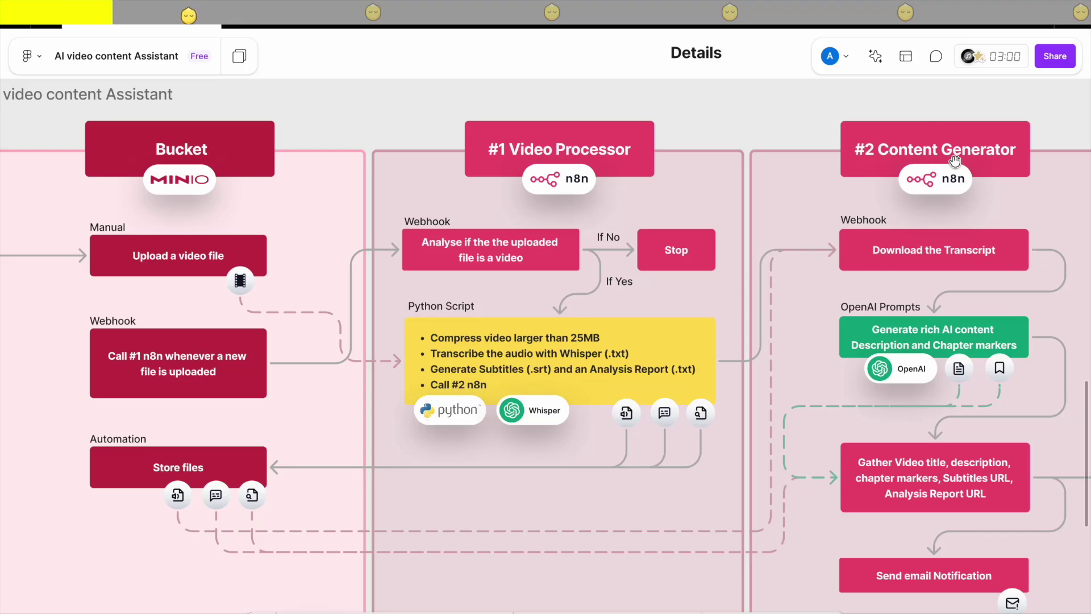
# Pan the FigJam board to centre the Publish YouTube Video section of the diagram
pyautogui.hscroll(3, 845, 208)
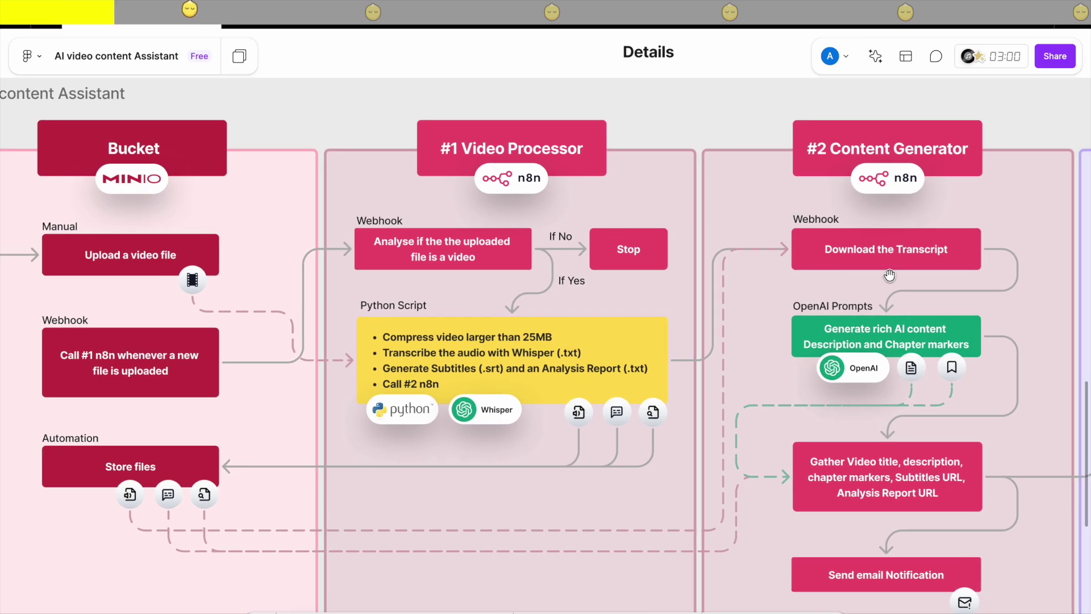
pyautogui.hscroll(10, 895, 276)
pyautogui.hscroll(3, 910, 253)
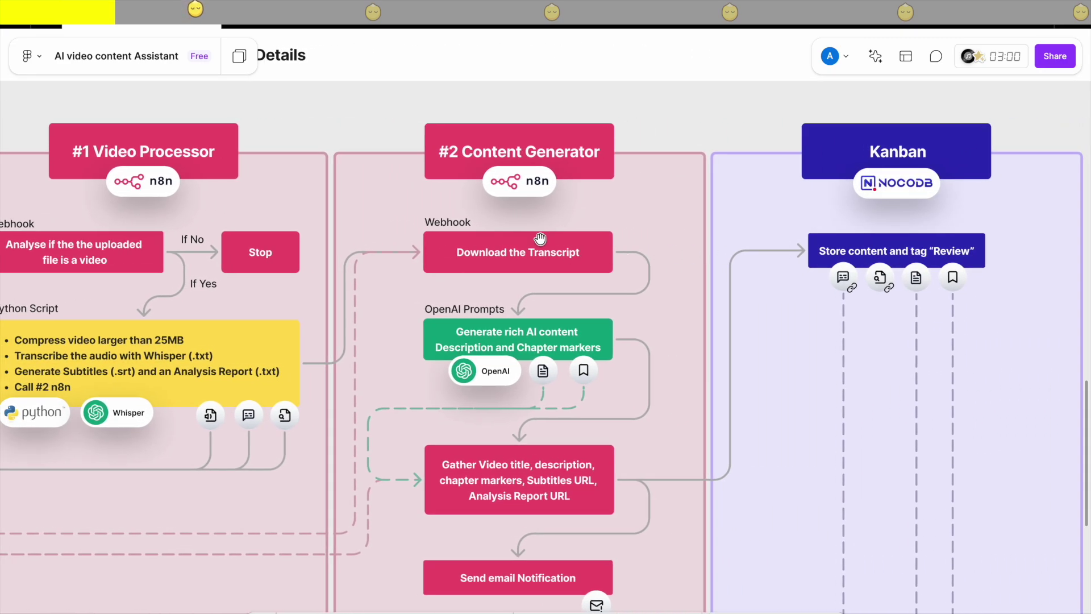
pyautogui.scroll(-2, 487, 297)
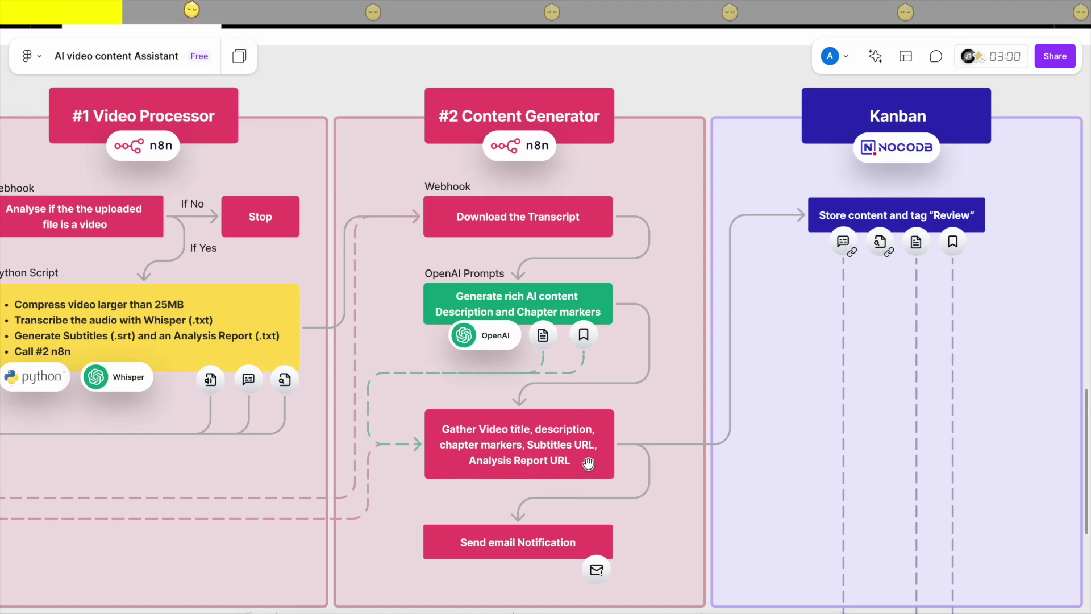
pyautogui.hscroll(1, 595, 460)
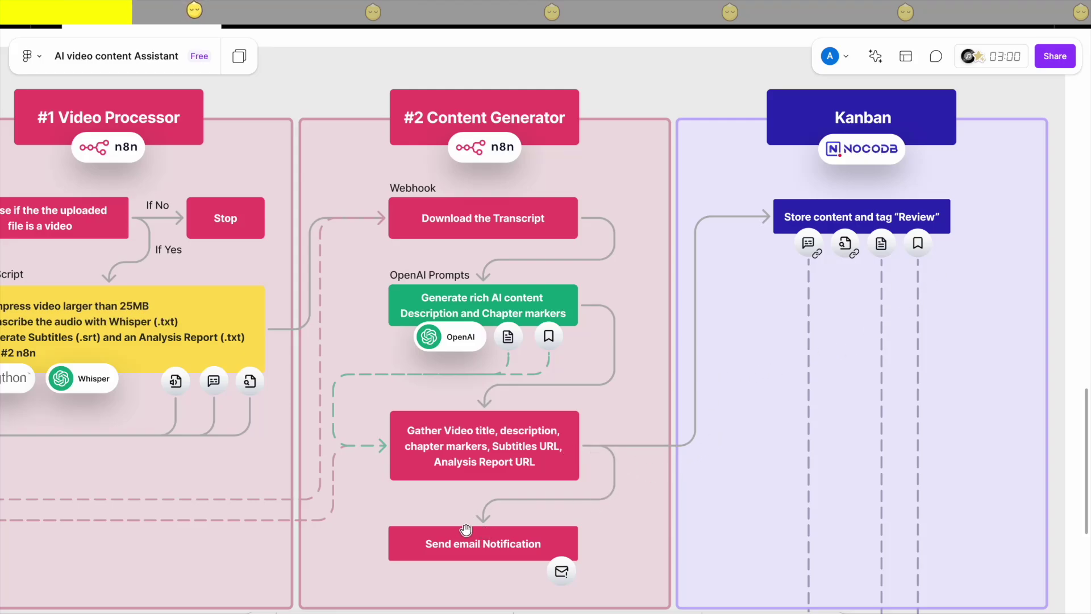
pyautogui.scroll(-3, 594, 539)
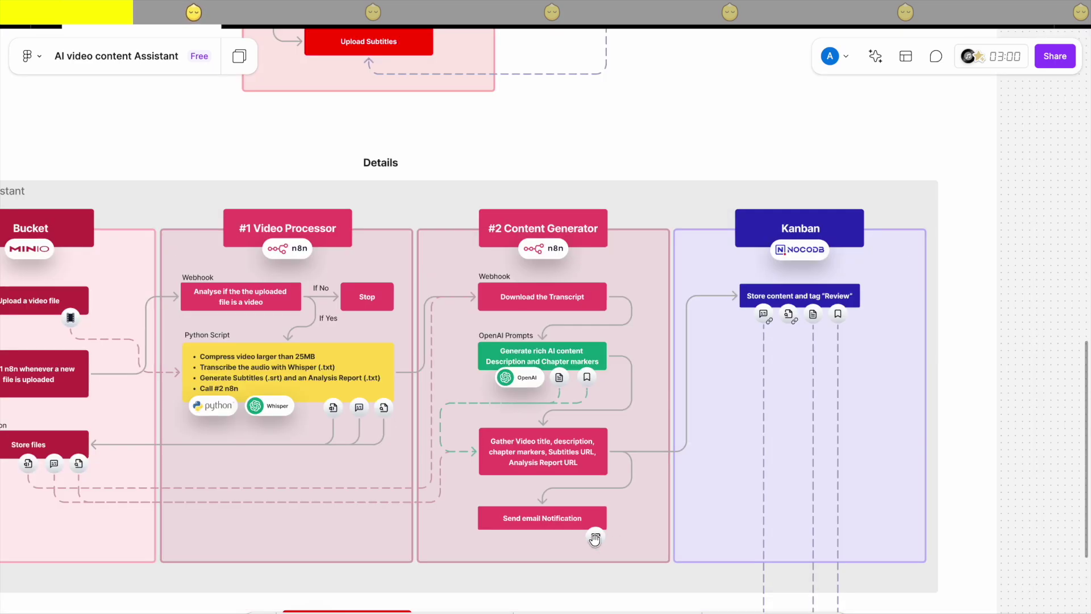
pyautogui.scroll(3, 594, 544)
pyautogui.scroll(-4, 597, 585)
pyautogui.moveTo(584, 584); pyautogui.dragTo(668, 350)
pyautogui.scroll(1, 669, 350)
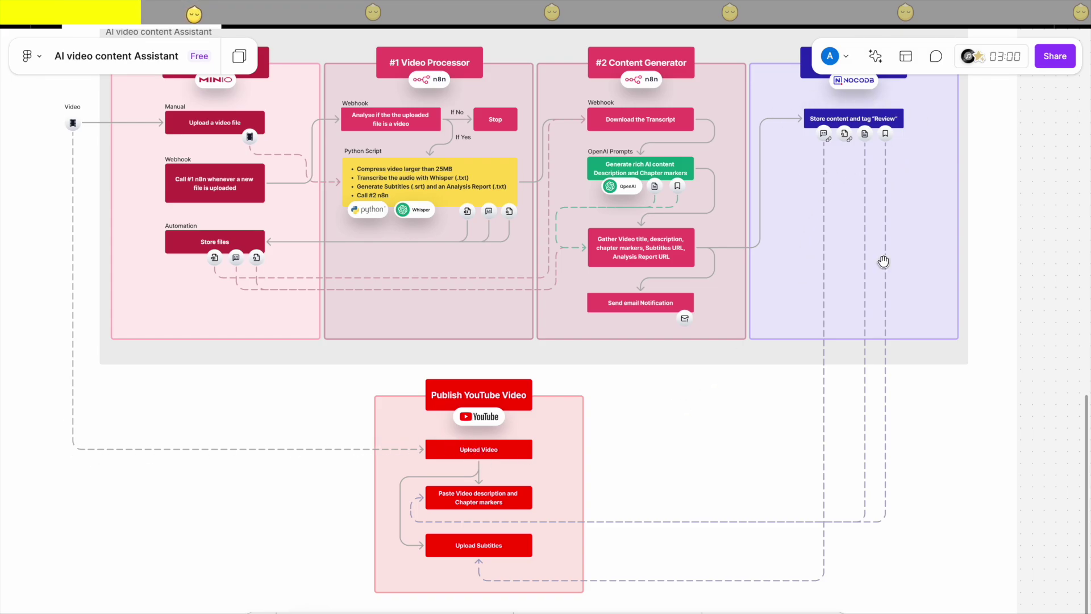
pyautogui.scroll(4, 477, 505)
pyautogui.moveTo(478, 506); pyautogui.dragTo(479, 434)
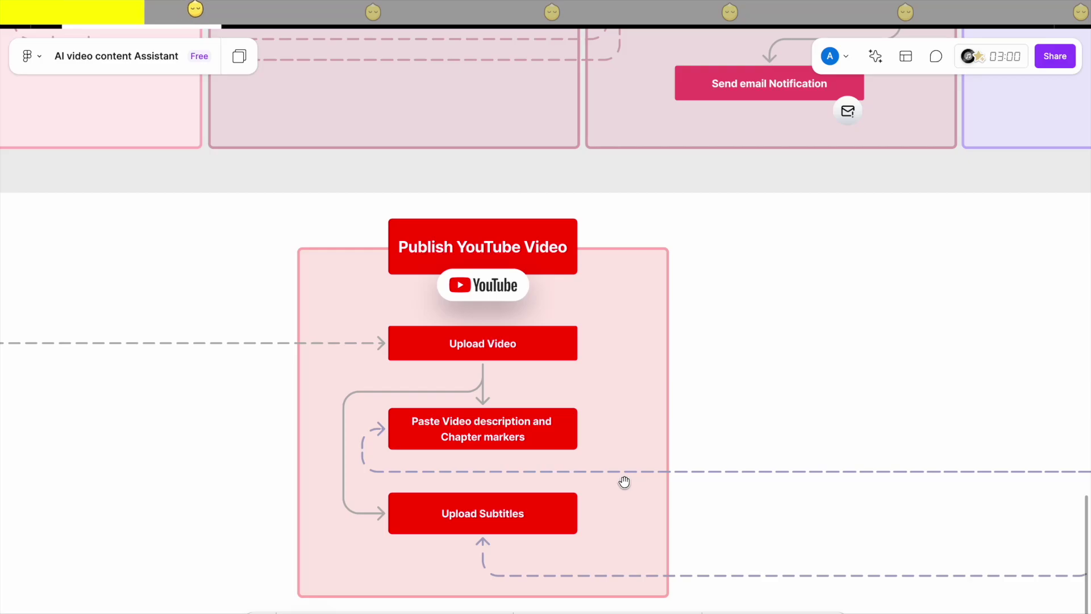
pyautogui.moveTo(624, 482); pyautogui.dragTo(661, 470)
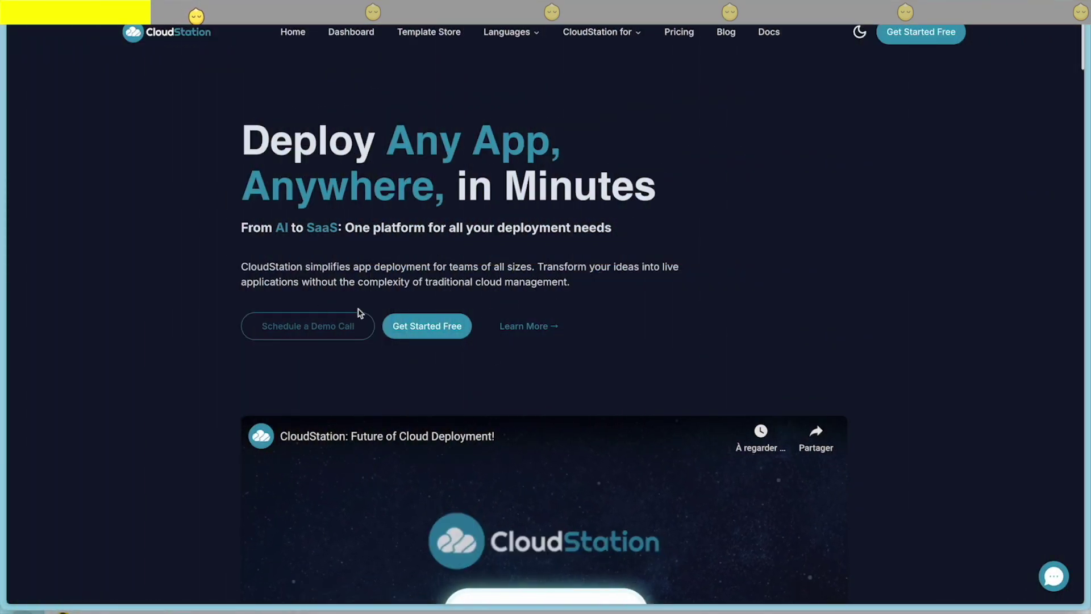
# Sign in to CloudStation with Google and create a project named Exciting Bunni
pyautogui.click(421, 326)
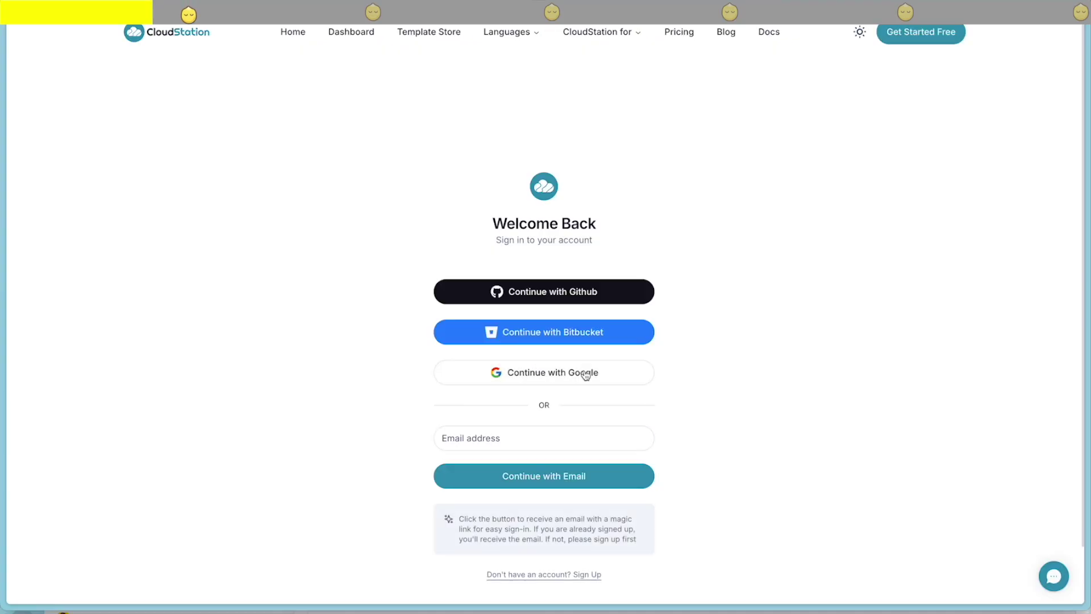
pyautogui.click(587, 374)
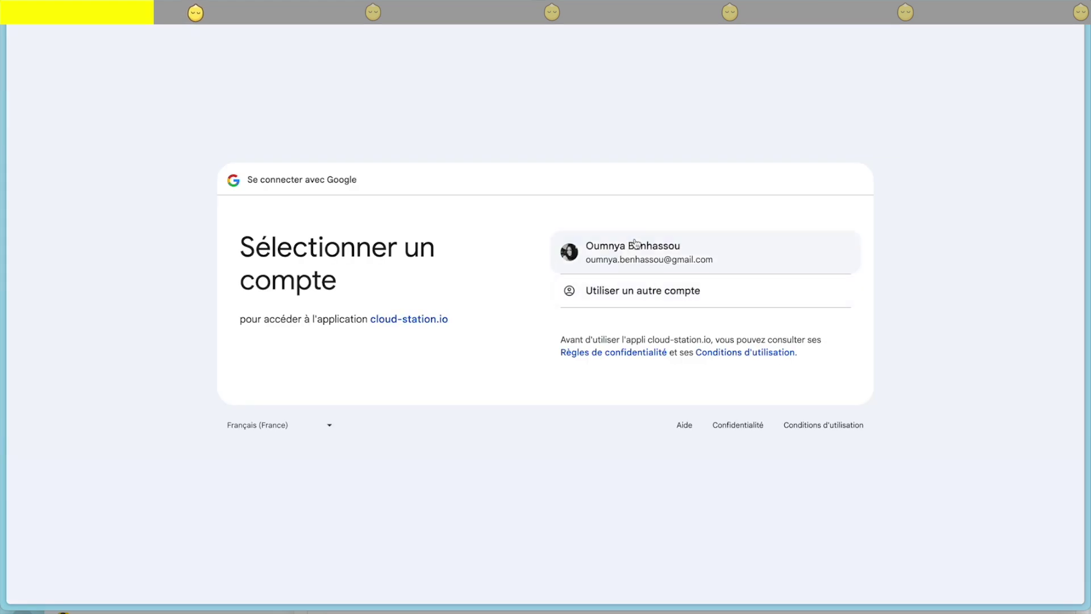
pyautogui.click(705, 250)
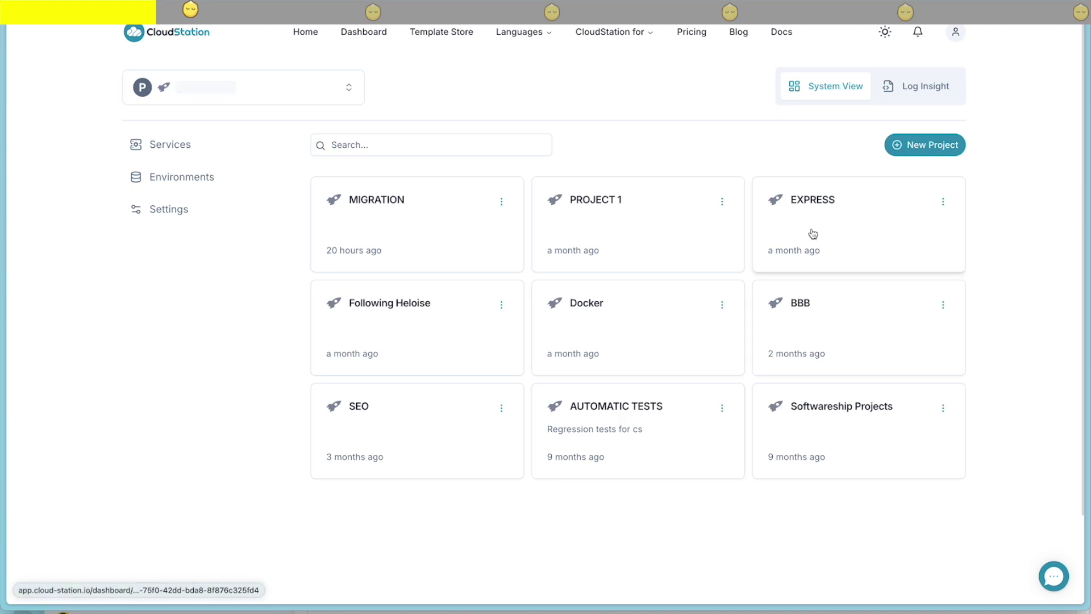
pyautogui.click(923, 147)
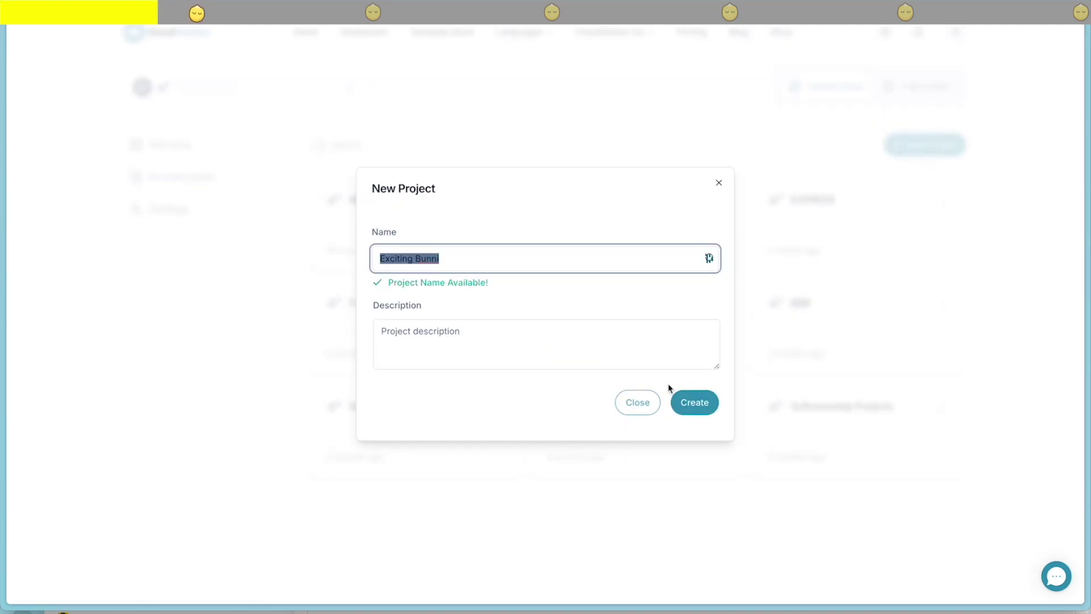
pyautogui.click(702, 404)
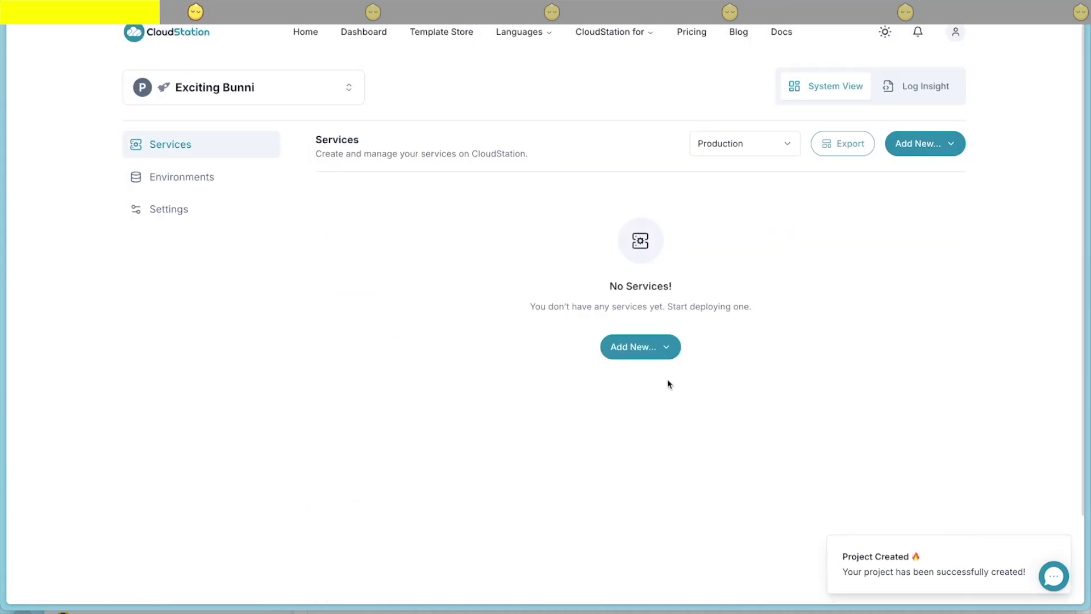
# Search the templates for 'n8n' and deploy the N8N template into Exciting Bunni
pyautogui.click(655, 355)
pyautogui.click(624, 422)
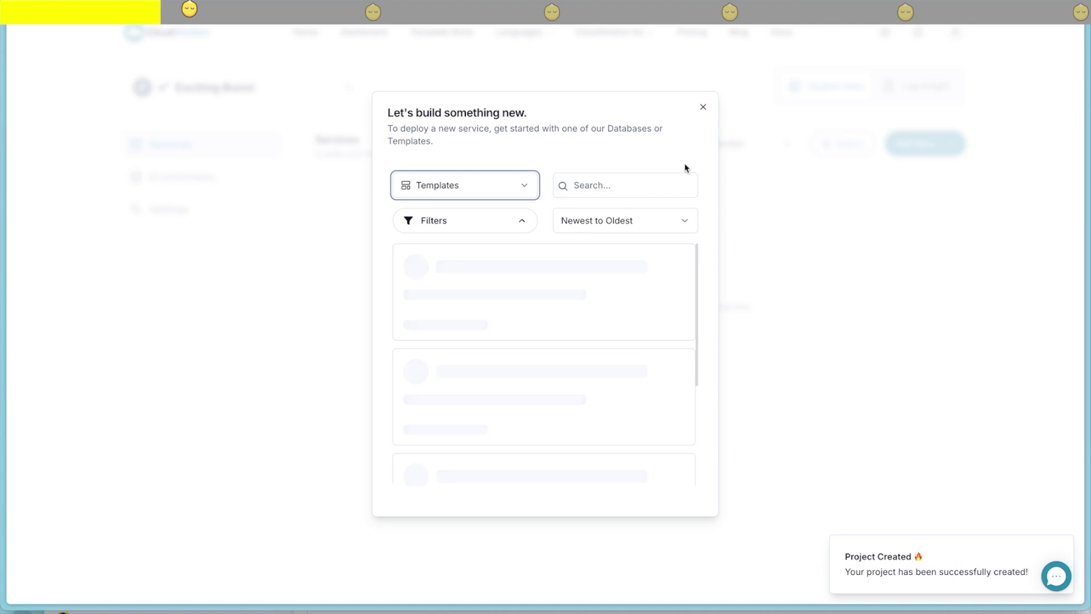
pyautogui.click(614, 185)
pyautogui.write('n8n')
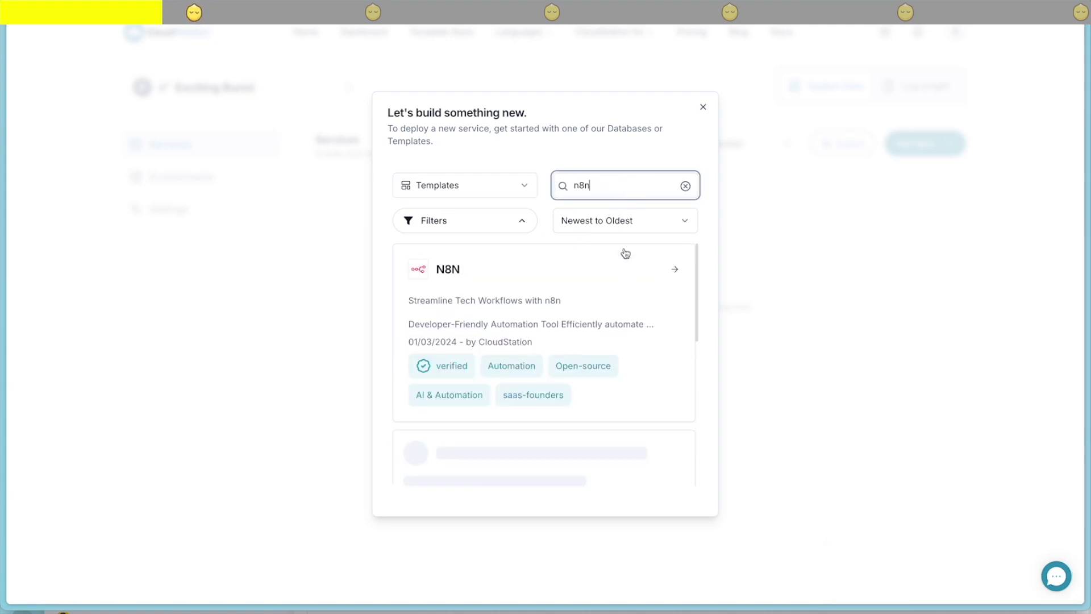
pyautogui.click(588, 296)
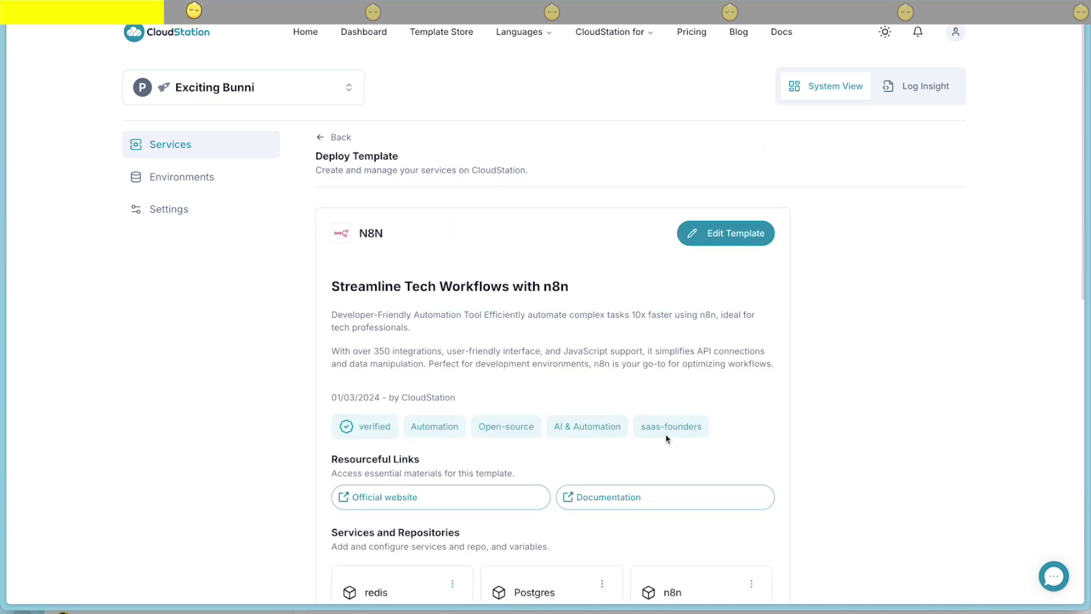
pyautogui.scroll(-9, 666, 438)
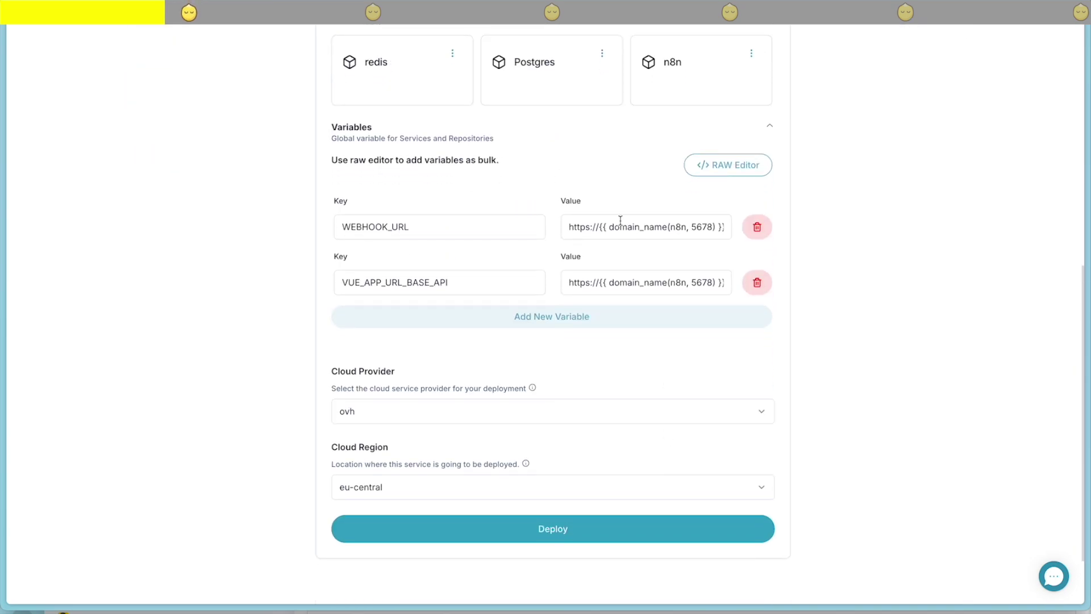
pyautogui.scroll(7, 613, 365)
pyautogui.scroll(-8, 612, 365)
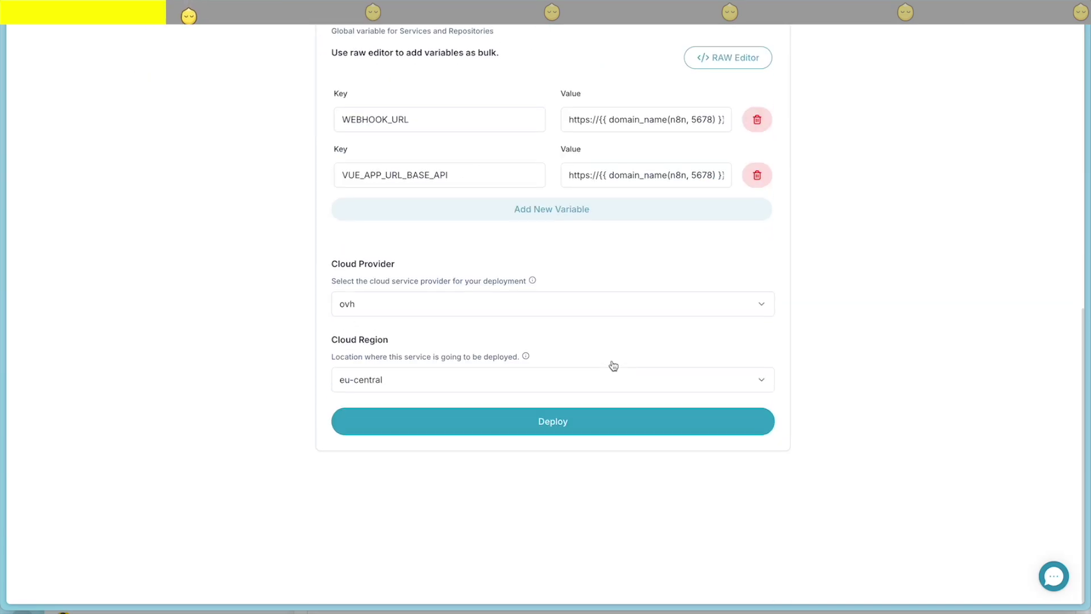
pyautogui.click(575, 446)
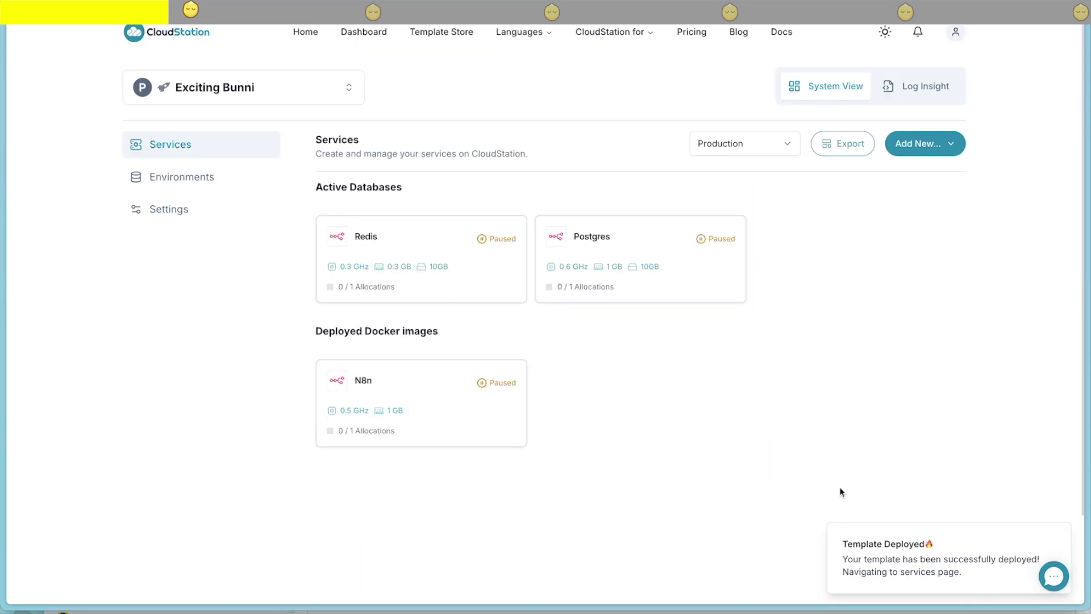
# Dismiss the deployment notice and briefly check the Redis service details
pyautogui.click(1059, 534)
pyautogui.click(470, 238)
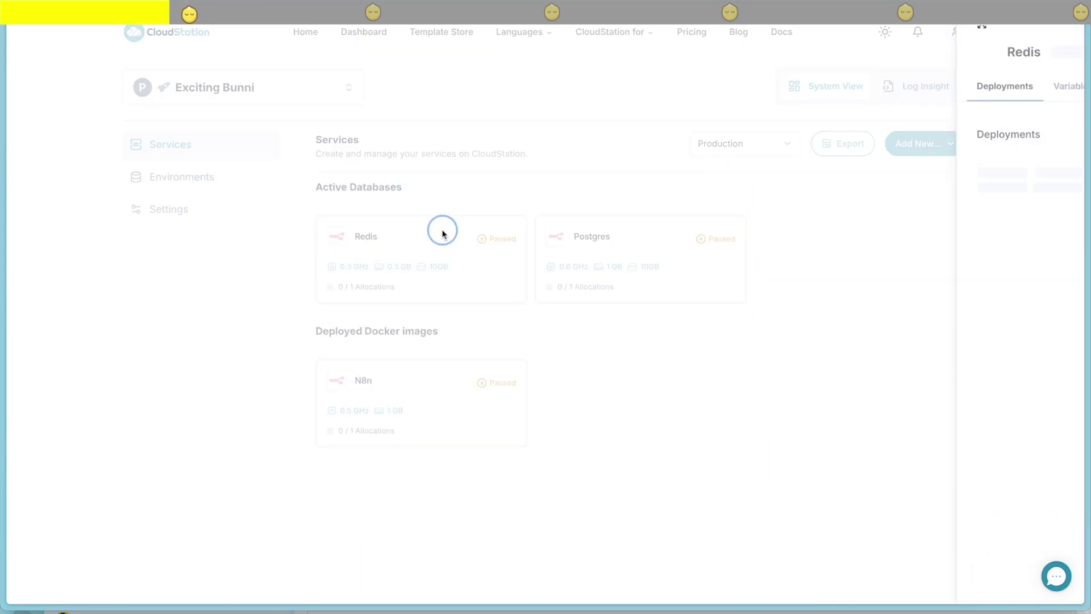
pyautogui.click(335, 334)
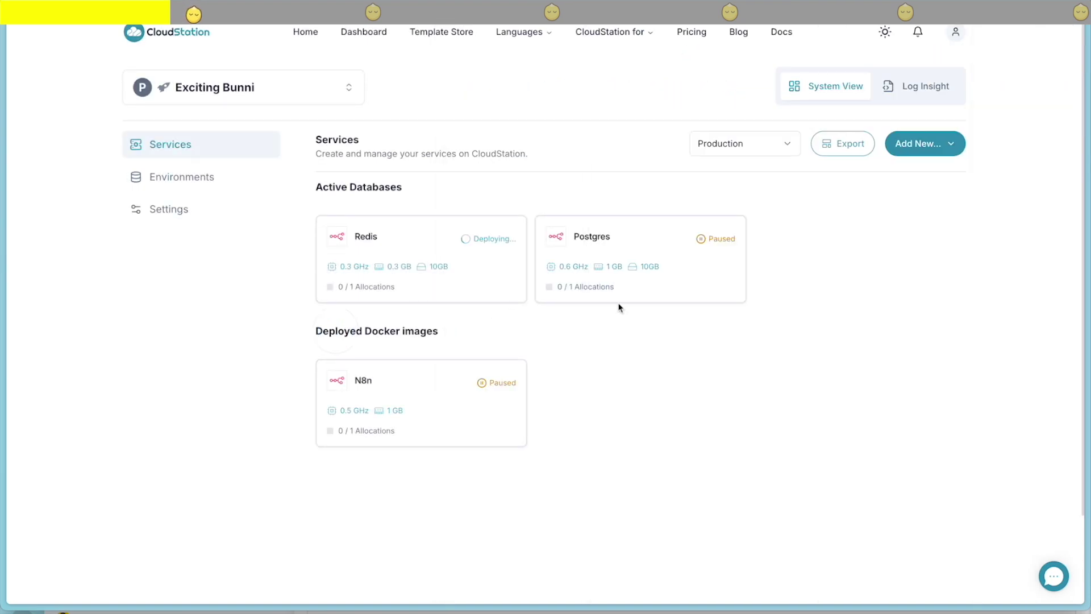
# Find the Minio template in the template search and deploy it
pyautogui.click(942, 147)
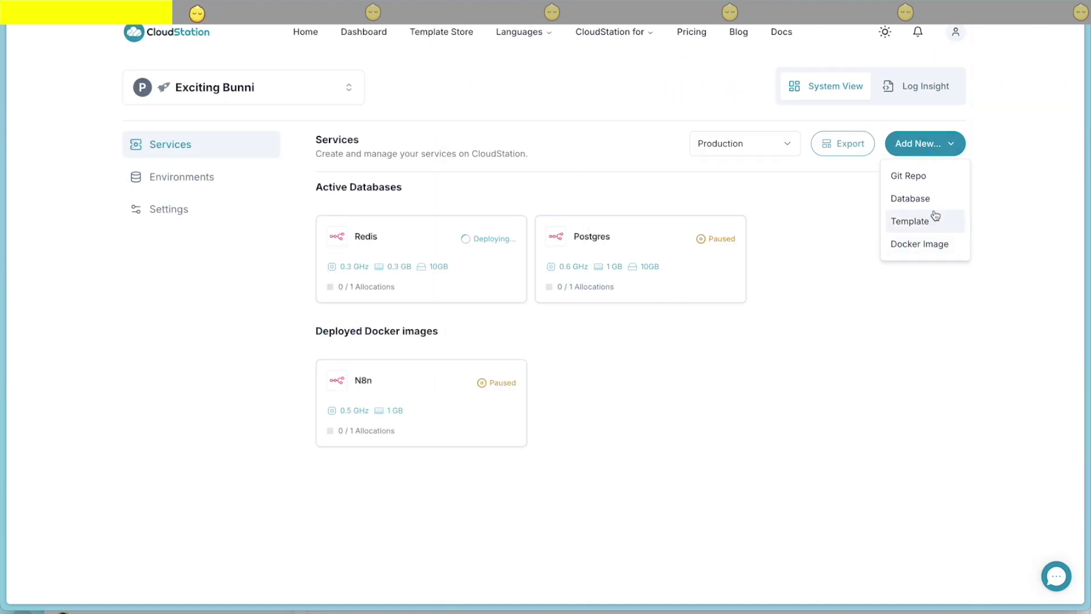
pyautogui.click(916, 222)
pyautogui.click(595, 189)
pyautogui.write('minio')
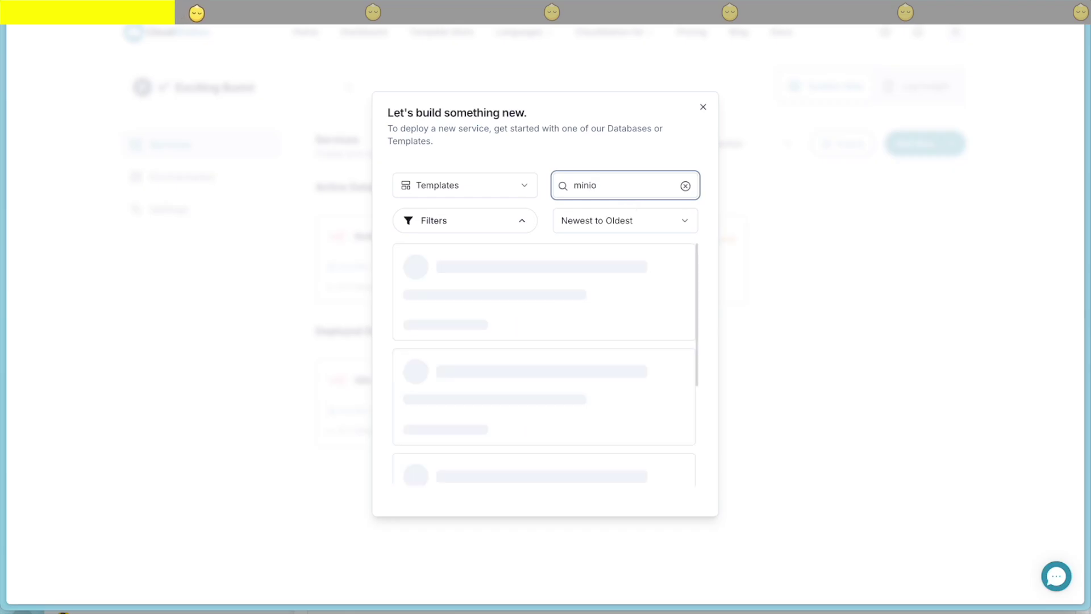
pyautogui.scroll(-1, 552, 395)
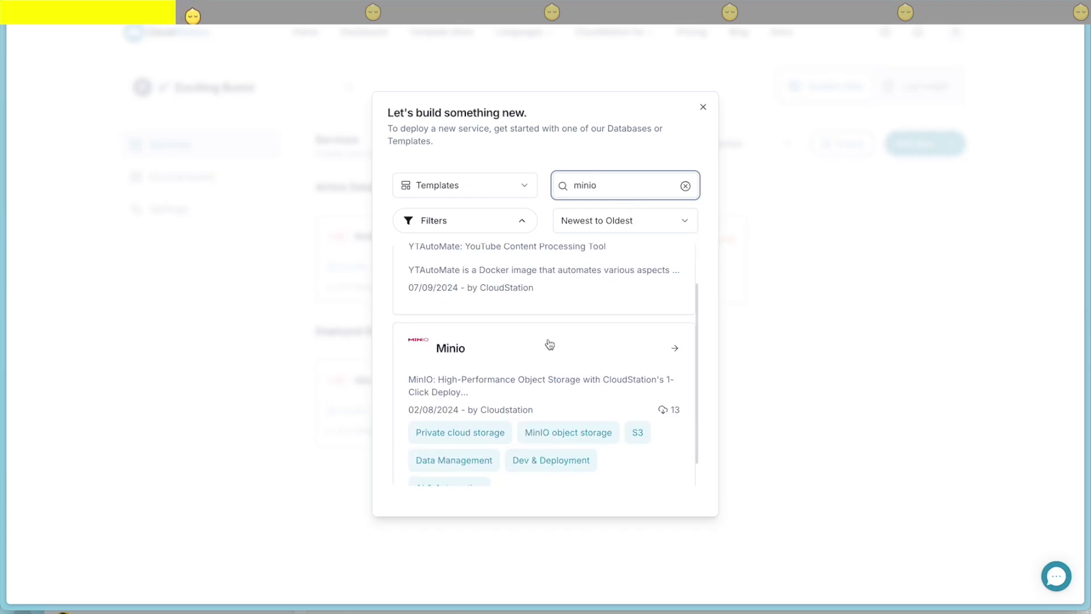
pyautogui.click(549, 344)
pyautogui.scroll(-15, 625, 426)
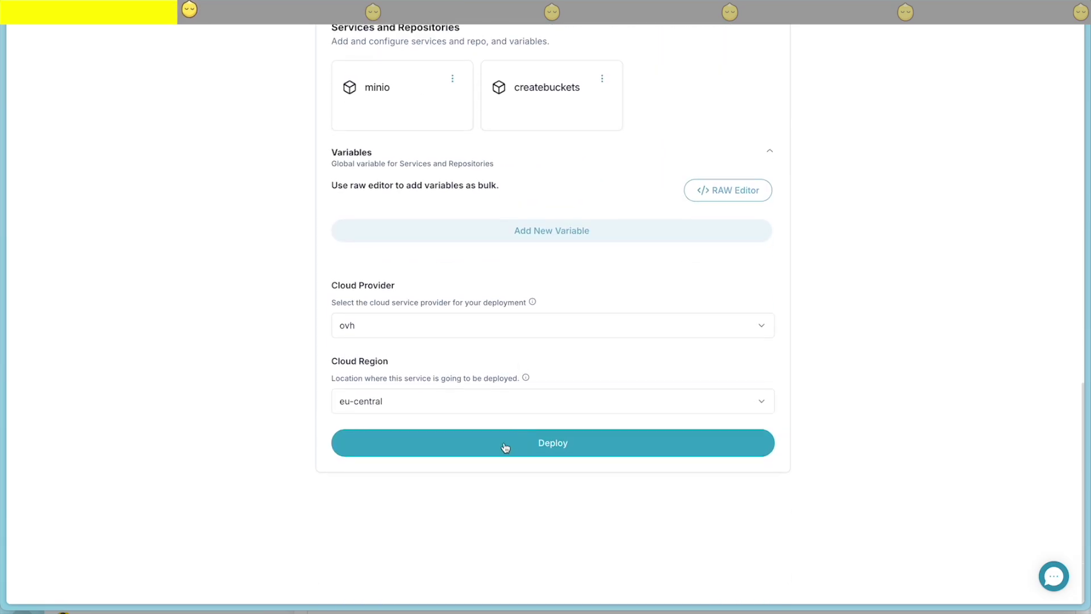
pyautogui.click(506, 448)
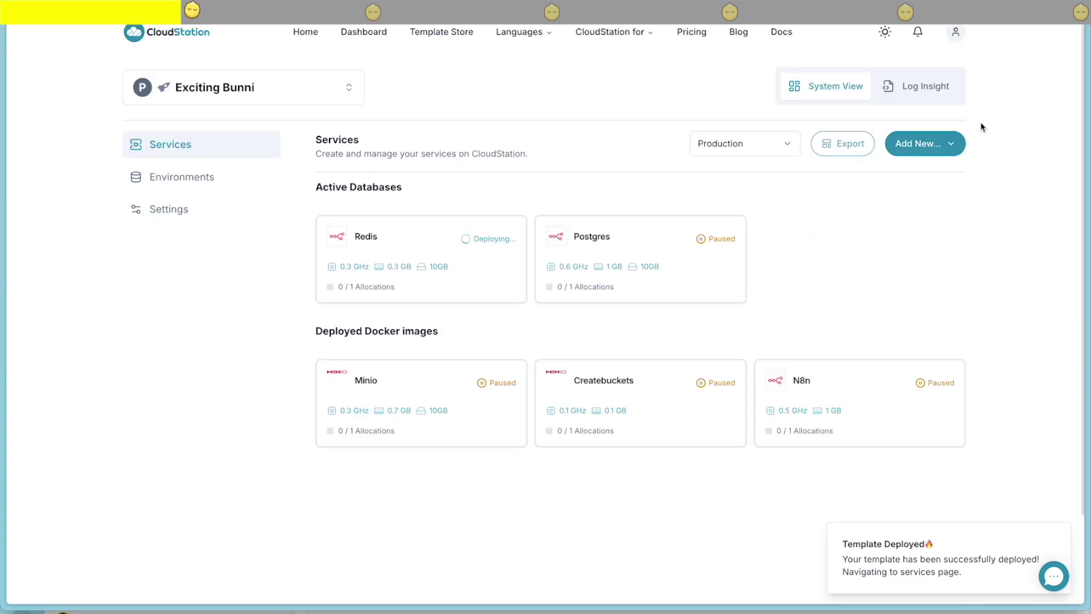
# Search the templates for 'nocodb' and deploy the NocoDB template to the project
pyautogui.click(943, 136)
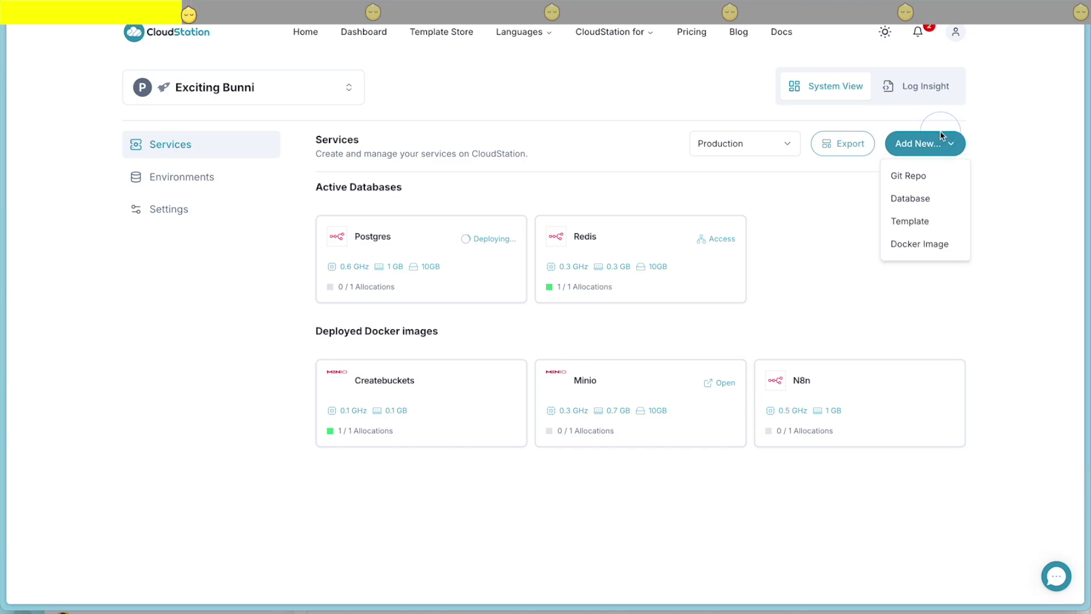
pyautogui.click(910, 216)
pyautogui.click(609, 192)
pyautogui.write('nocodb')
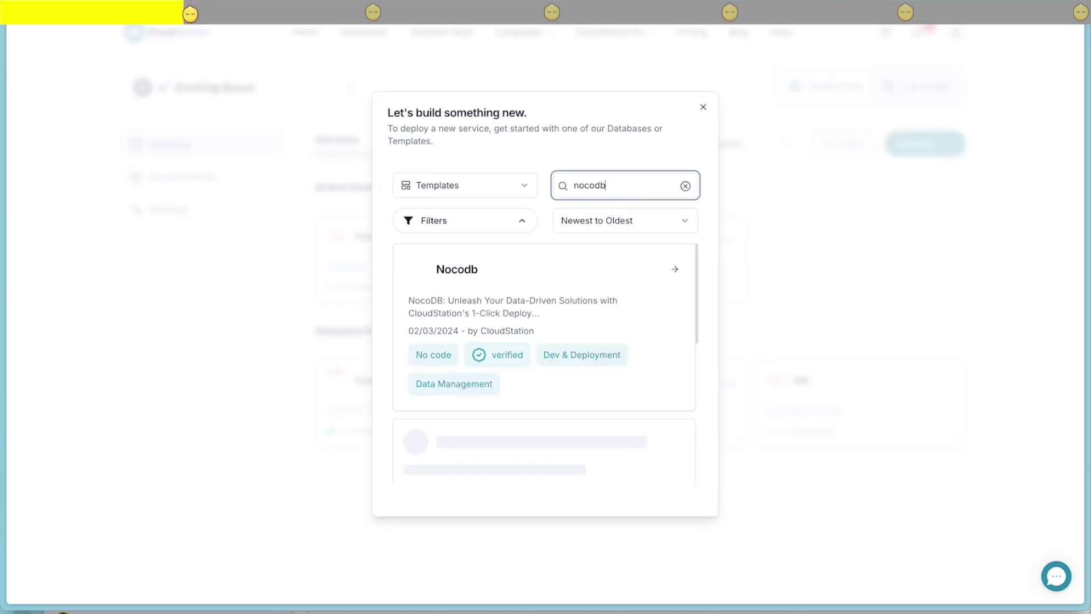
pyautogui.click(526, 301)
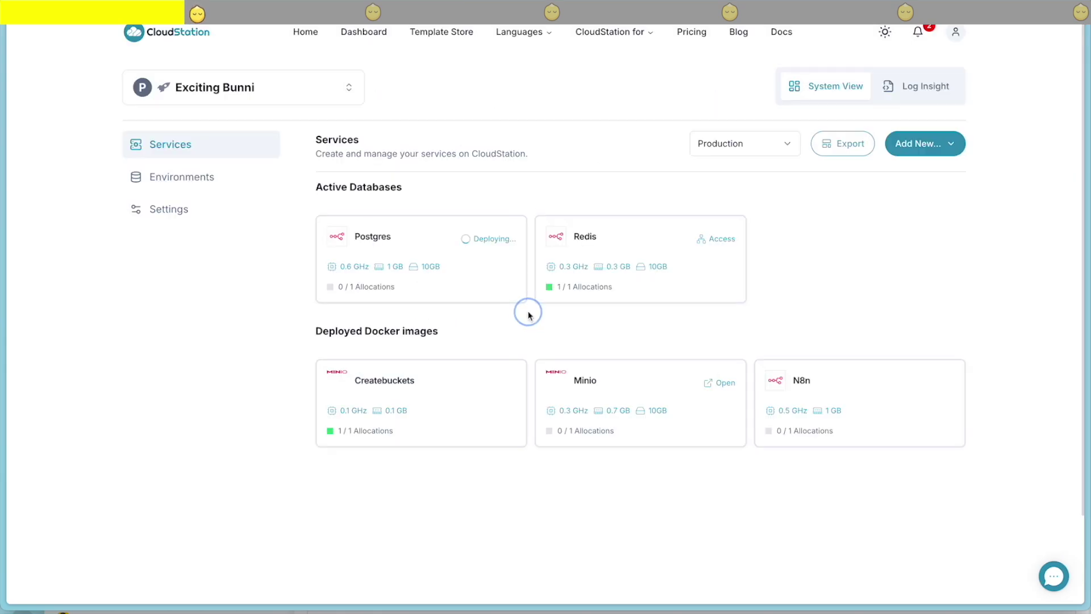
pyautogui.scroll(-15, 686, 331)
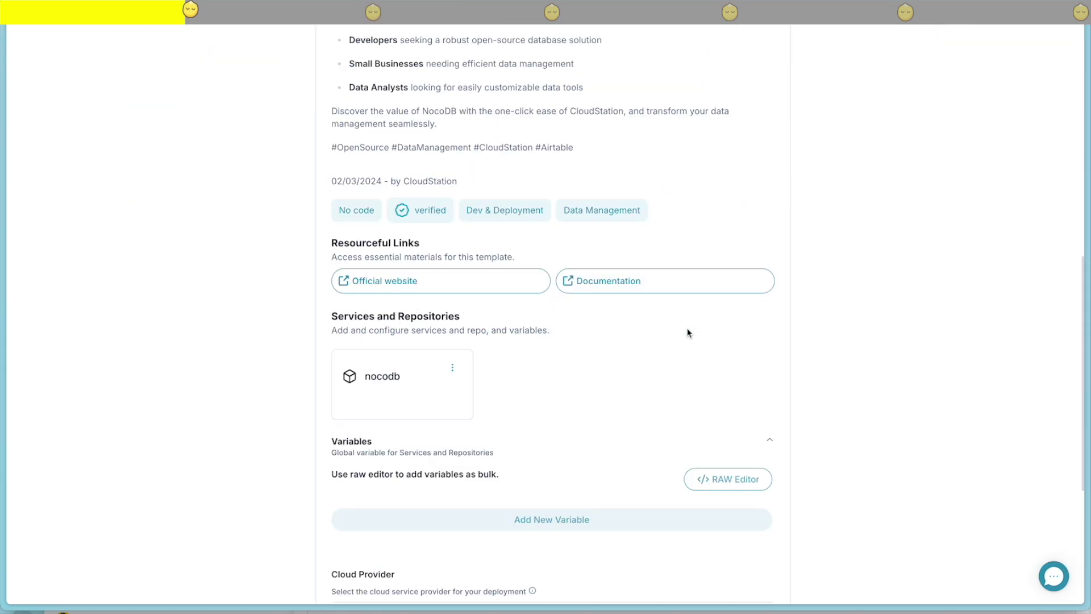
pyautogui.click(562, 446)
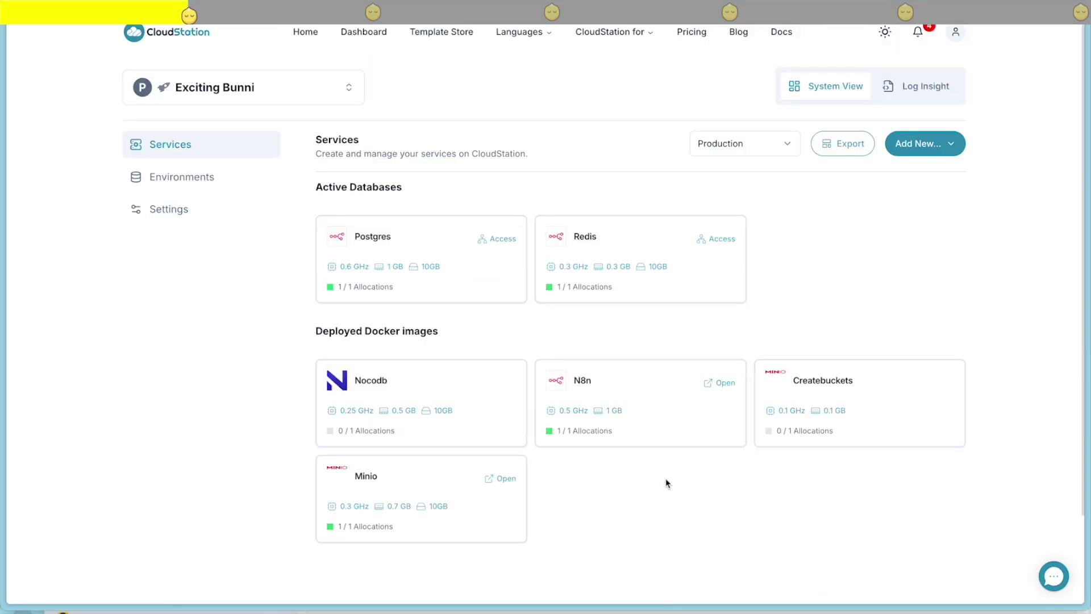
# Open the deployed n8n and fill the owner form with autofilled details, a generated password, and update opt-in
pyautogui.click(723, 387)
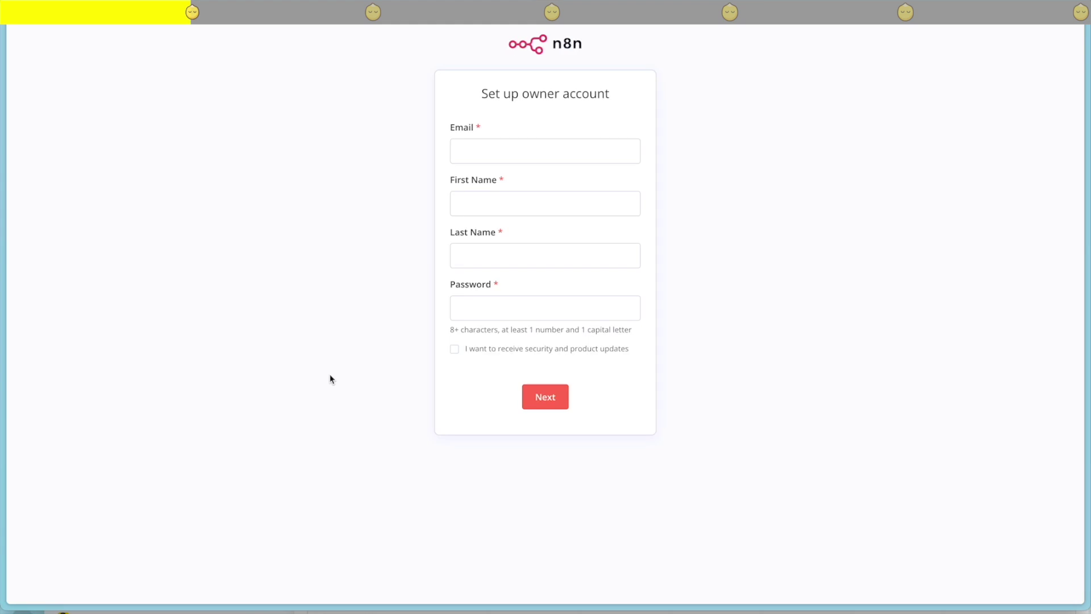
pyautogui.click(512, 150)
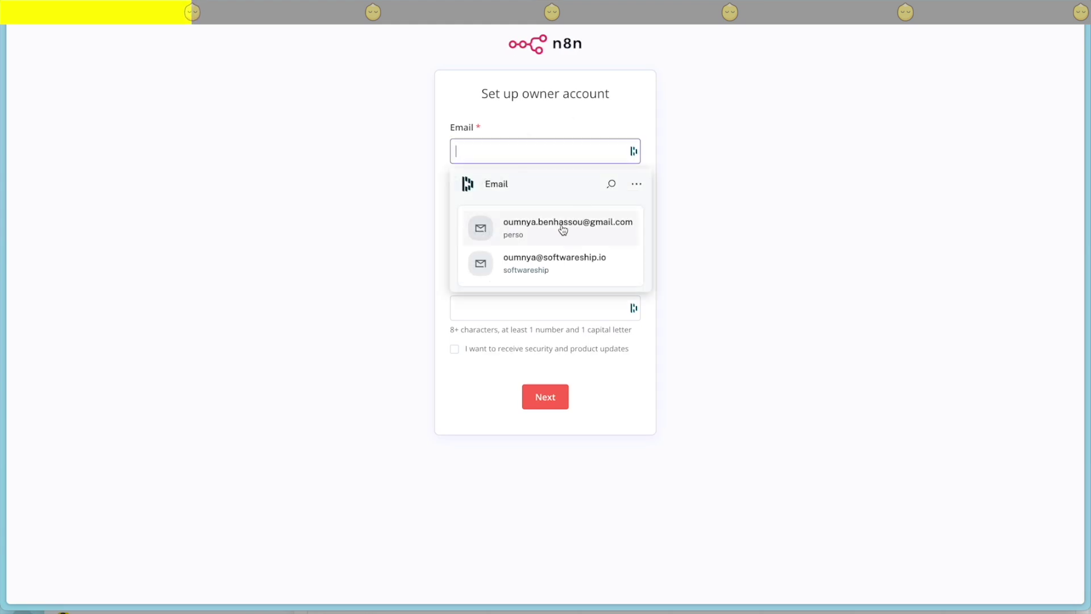
pyautogui.click(543, 222)
pyautogui.click(477, 315)
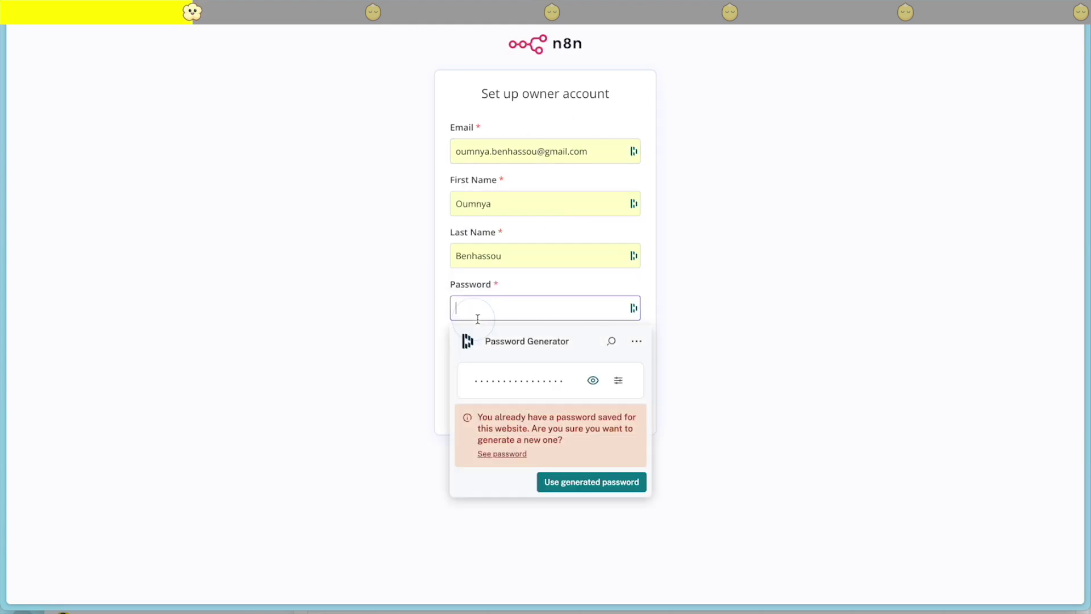
pyautogui.click(592, 483)
pyautogui.click(454, 349)
# Save the login in the password manager, submit the owner account, and skip the survey
pyautogui.click(911, 341)
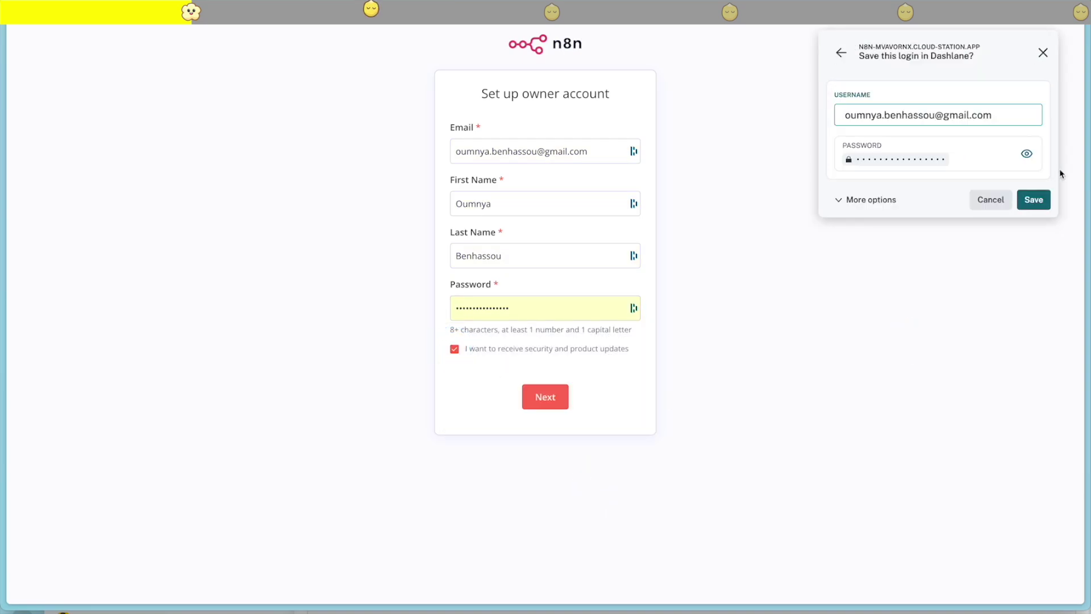
pyautogui.click(1034, 200)
pyautogui.click(545, 397)
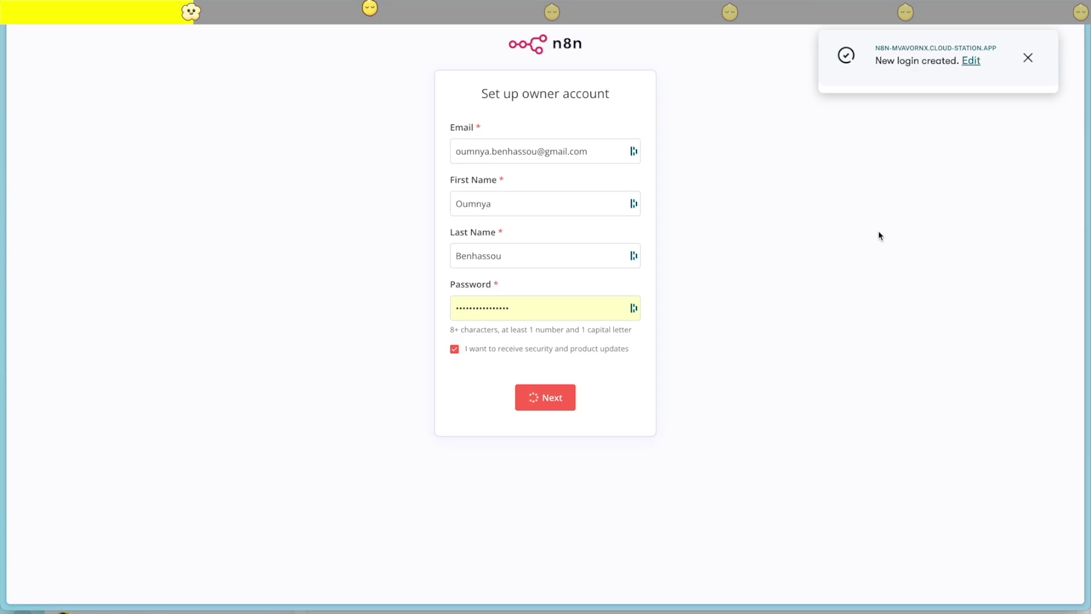
pyautogui.click(1028, 58)
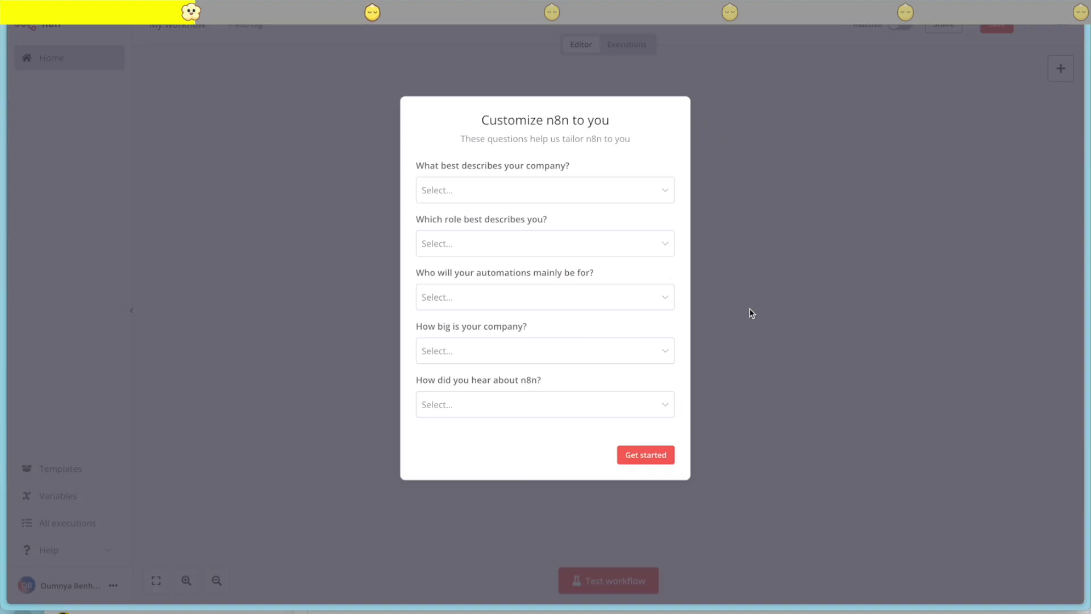
pyautogui.click(660, 455)
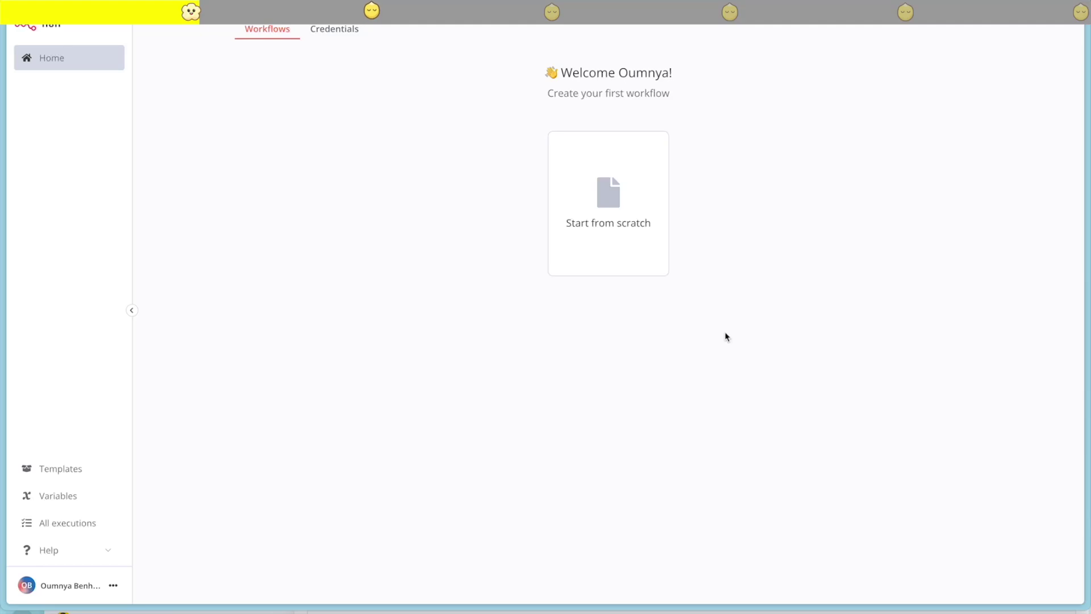
# Start a blank workflow and replace the manual trigger with a Webhook trigger
pyautogui.click(624, 204)
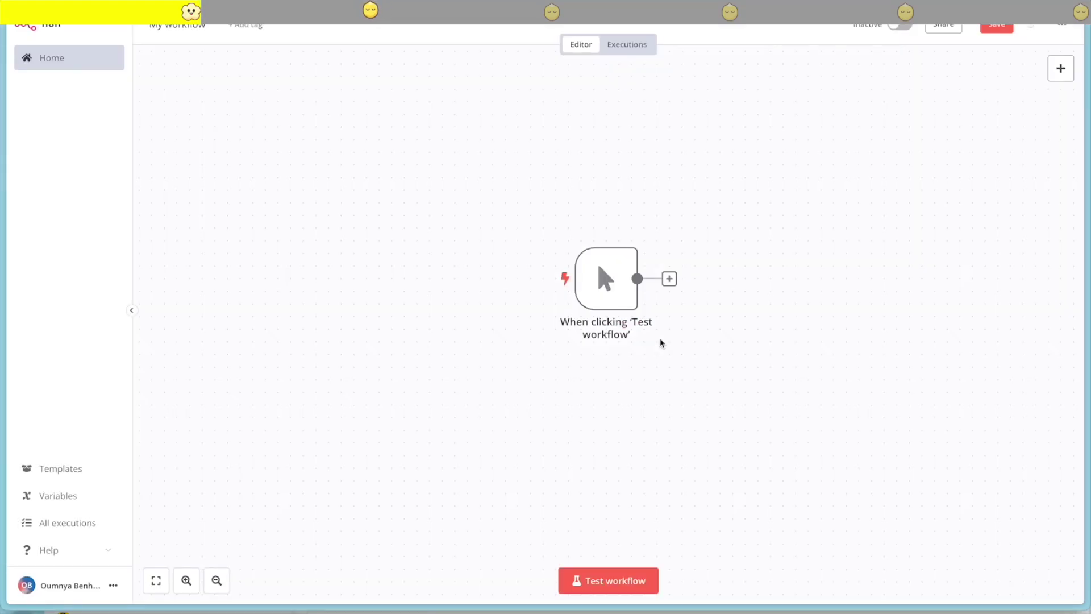
pyautogui.moveTo(604, 281)
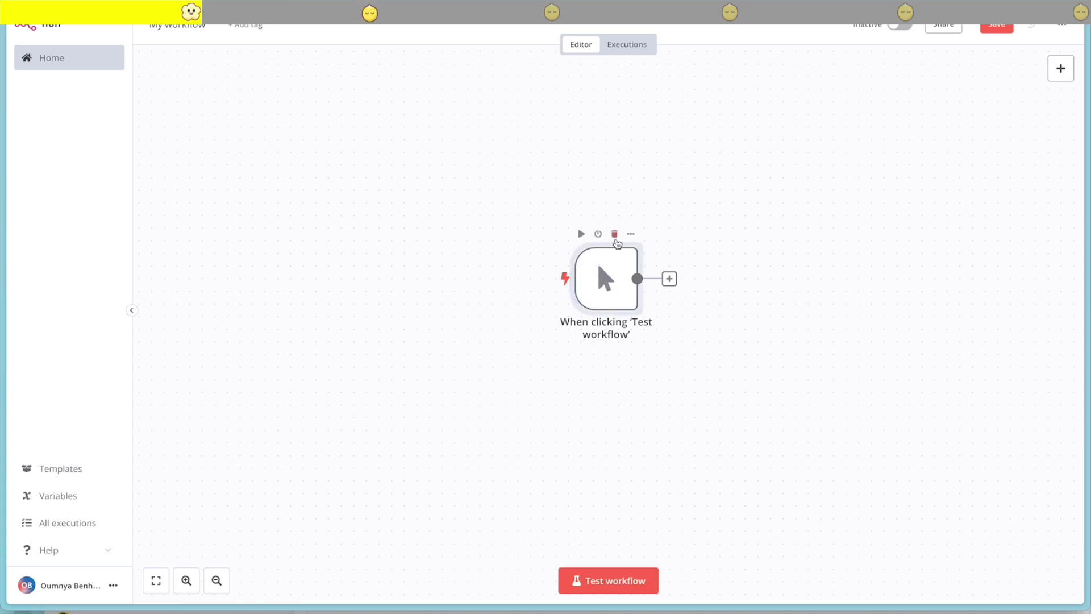
pyautogui.click(615, 237)
pyautogui.click(618, 288)
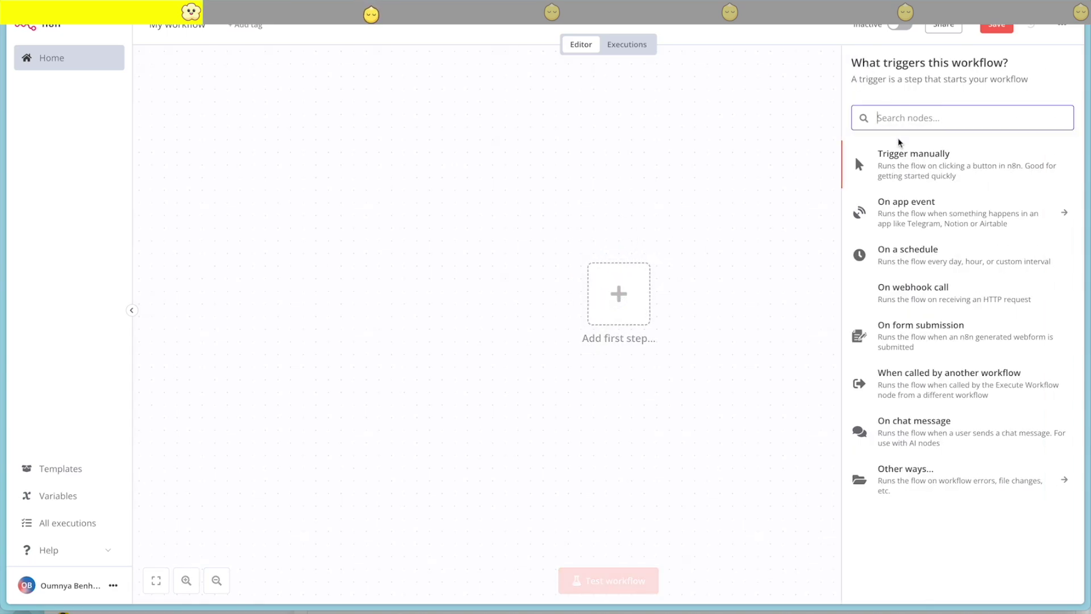
pyautogui.write('web')
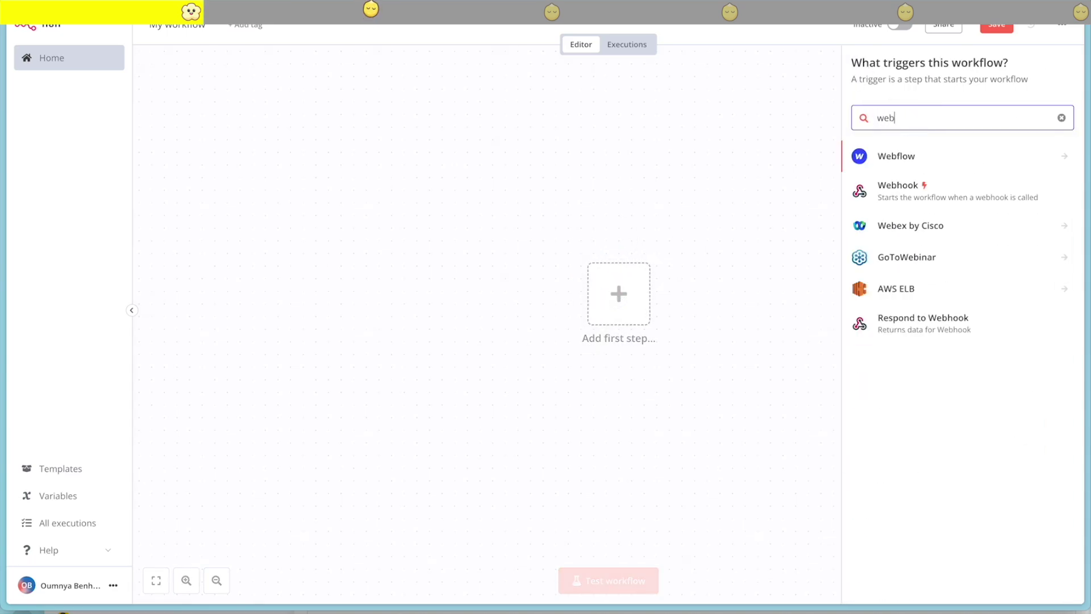
pyautogui.click(943, 185)
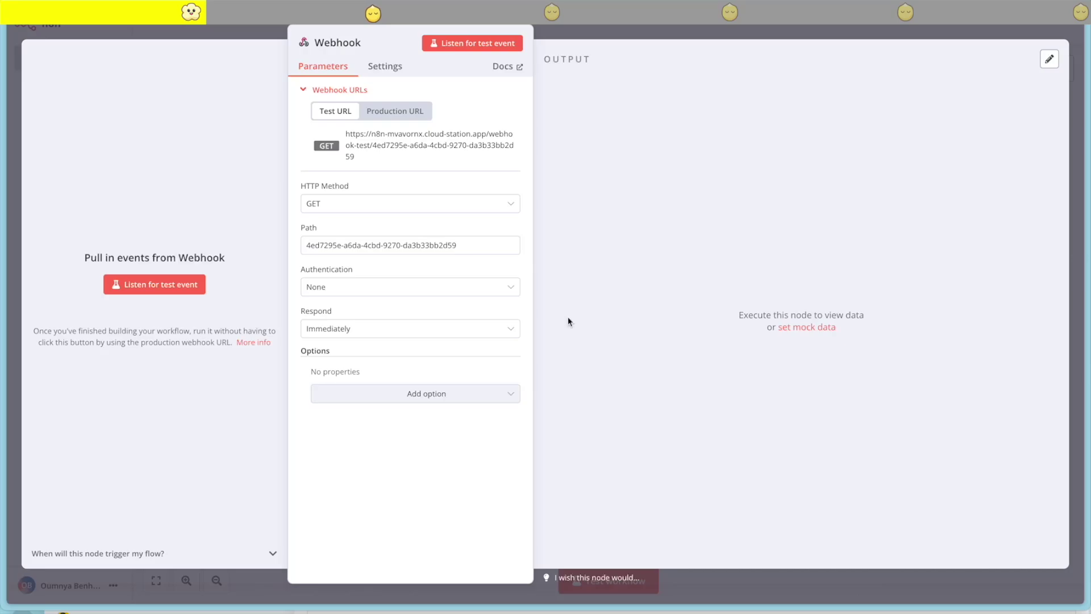
# Set the Webhook's HTTP method to POST and copy its production URL
pyautogui.click(361, 212)
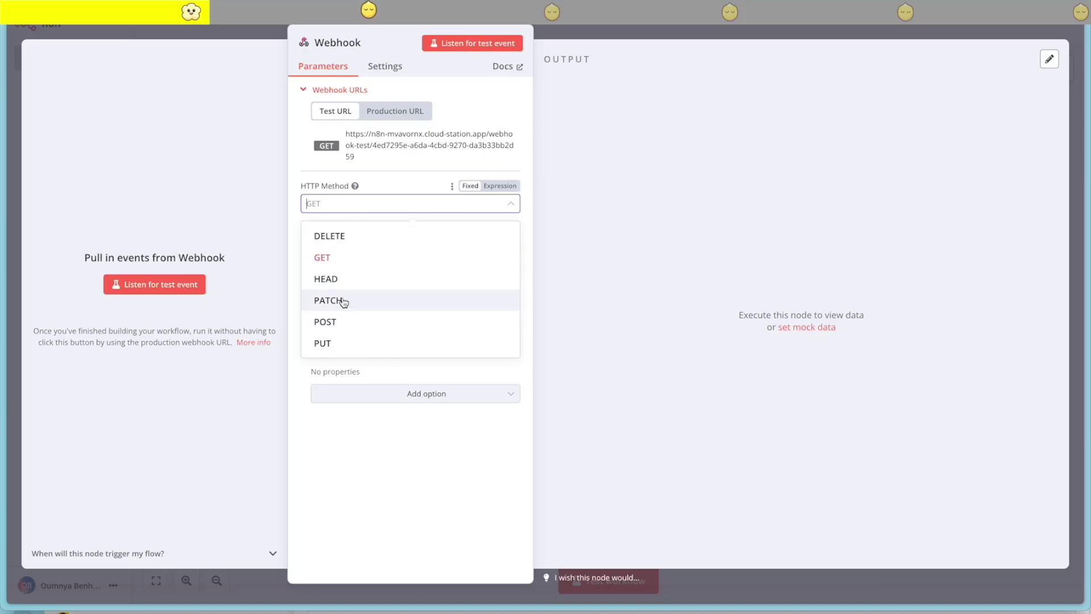
pyautogui.click(328, 321)
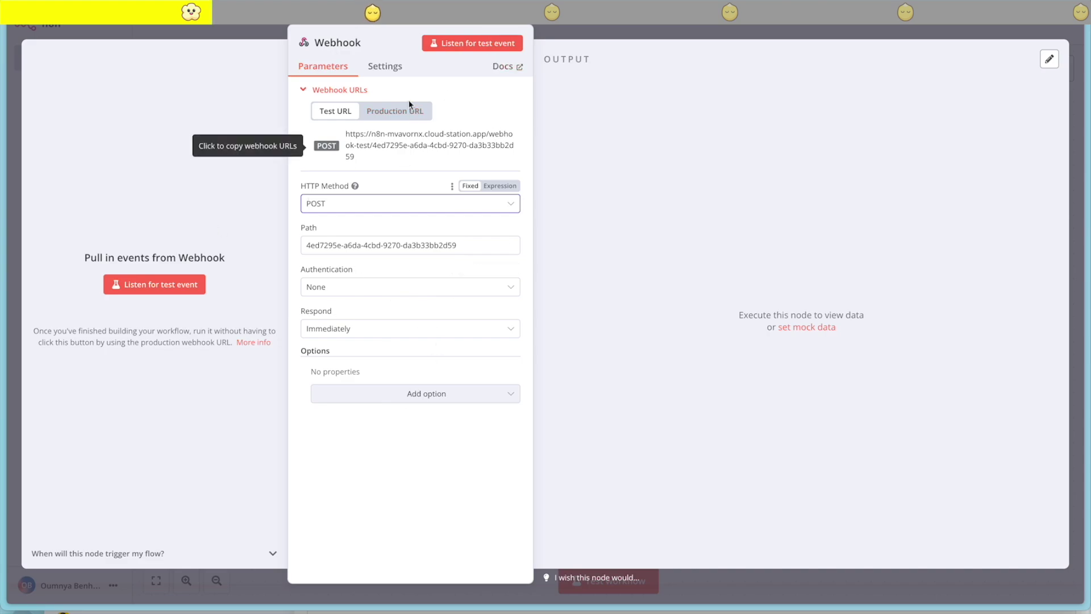
pyautogui.click(409, 108)
pyautogui.click(407, 142)
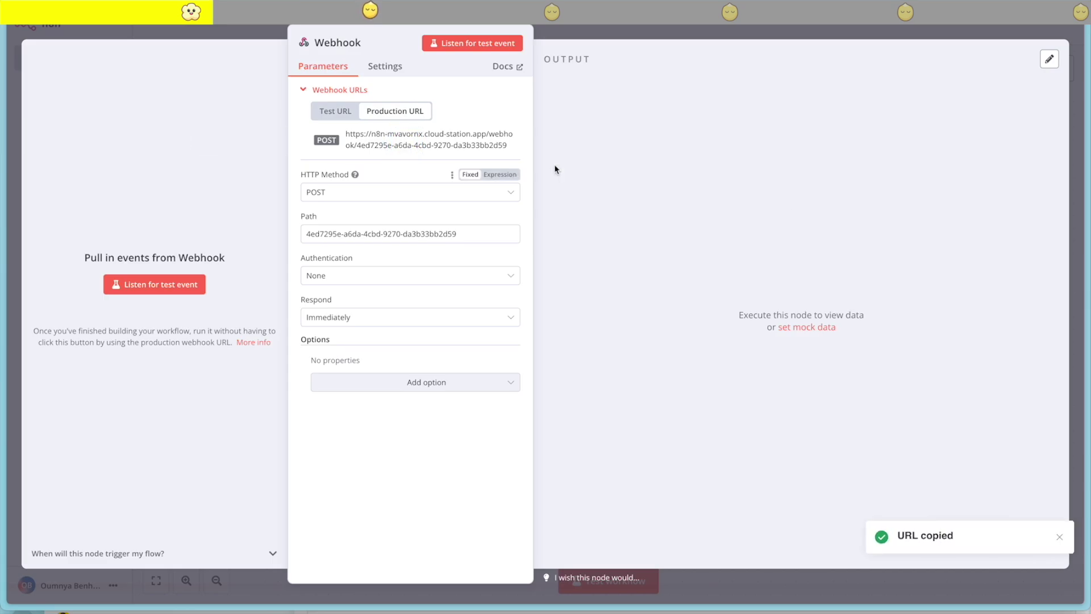
pyautogui.click(906, 29)
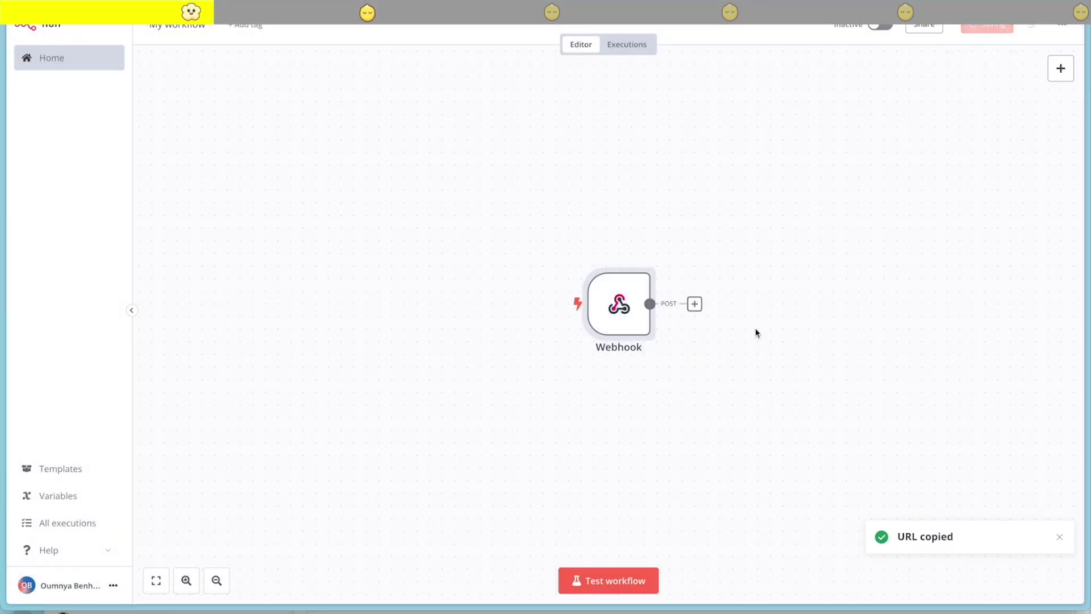
# Activate the workflow and rename it to 'Video Processor'
pyautogui.click(1058, 508)
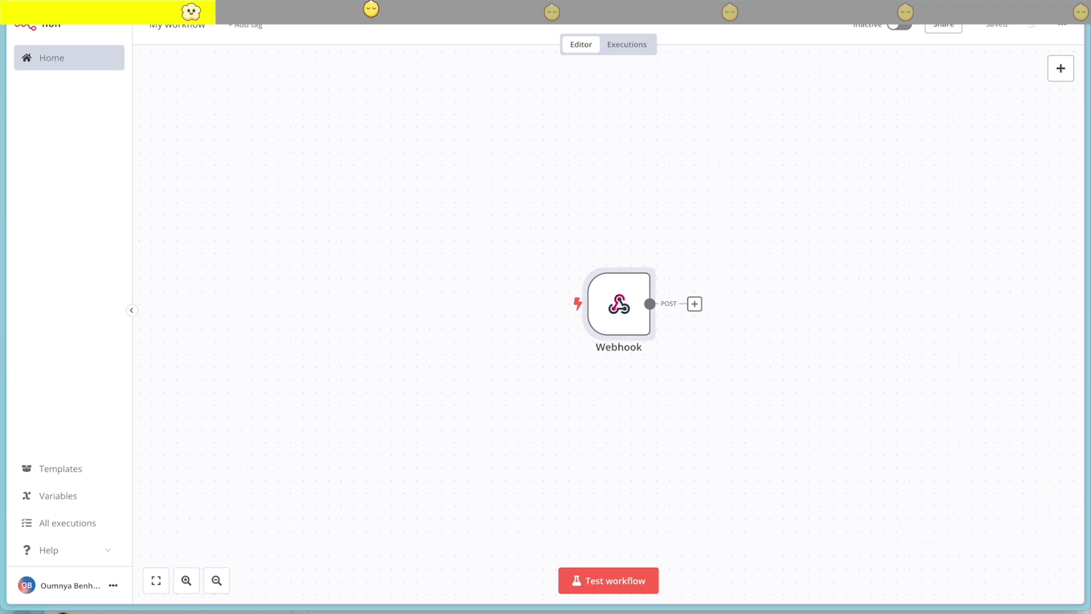
pyautogui.click(906, 31)
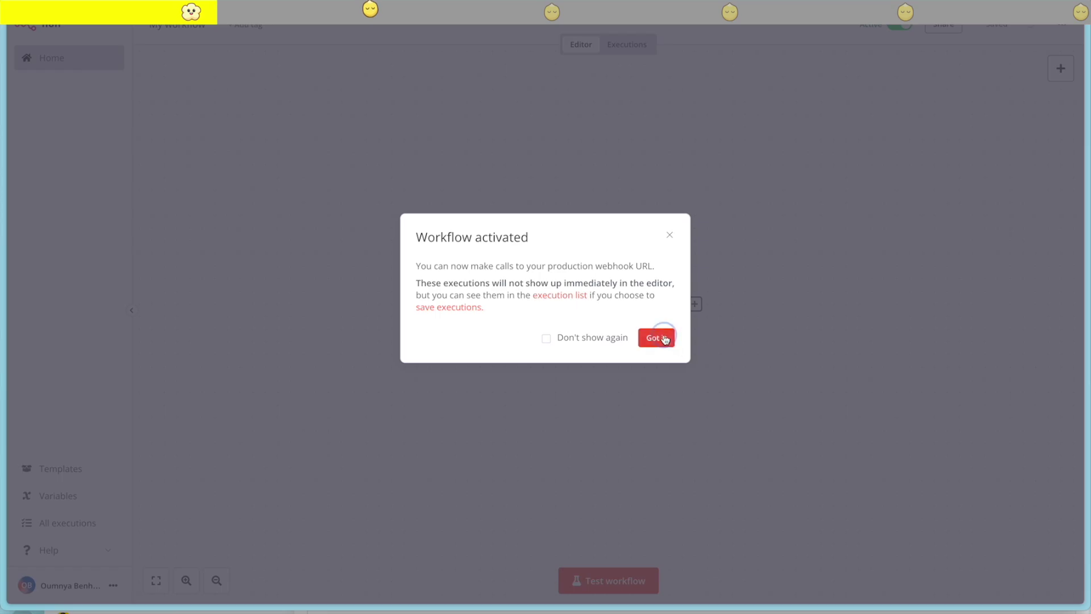
pyautogui.click(665, 339)
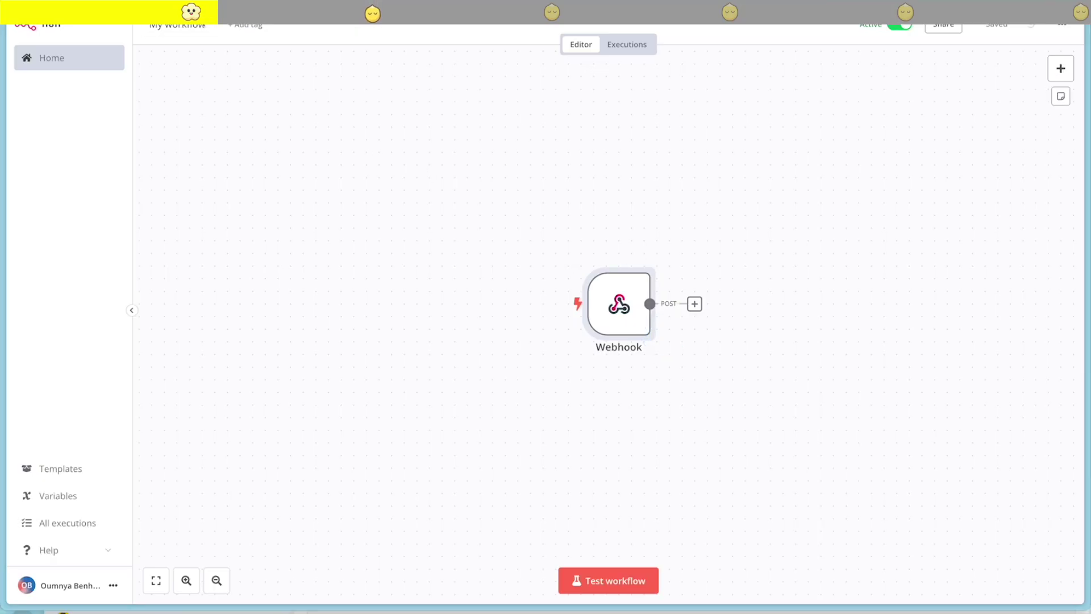
pyautogui.click(190, 27)
pyautogui.write('Video')
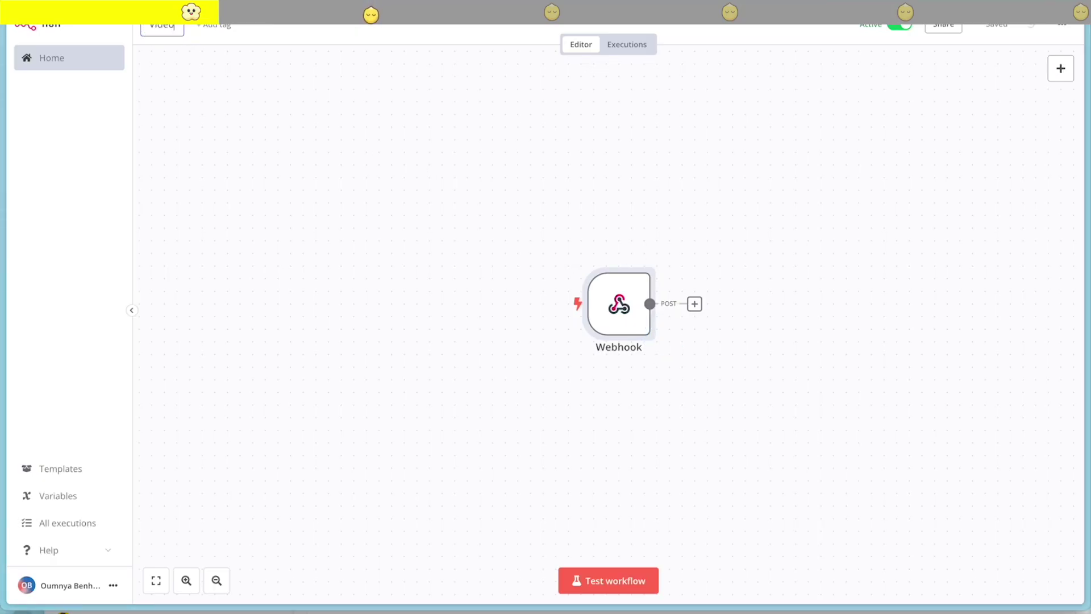
pyautogui.write(' Fiocessor')
pyautogui.click(249, 98)
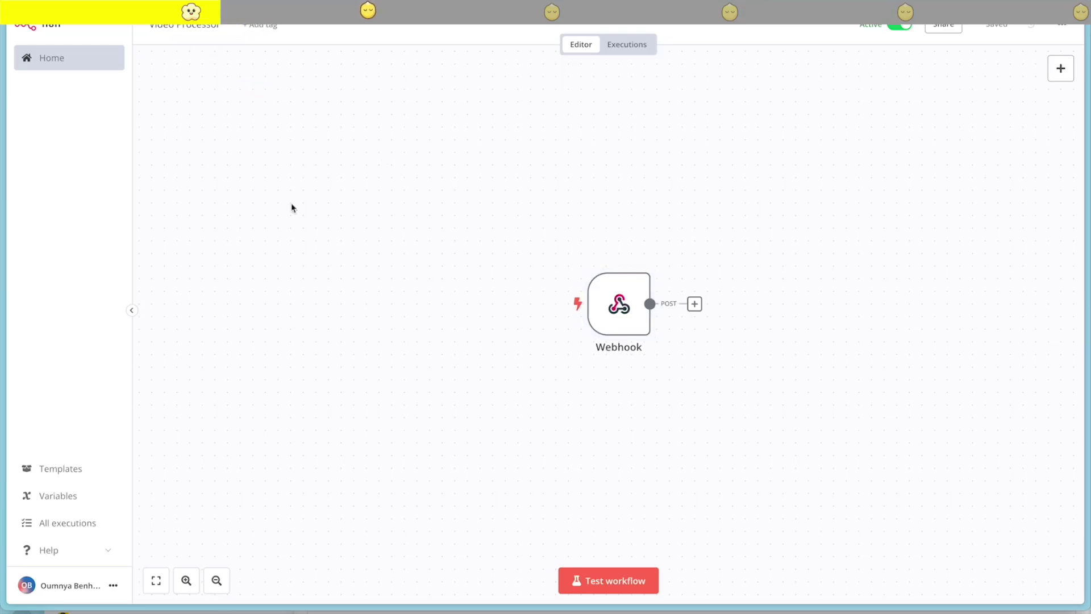
# Open the MinIO console from the CloudStation services page, then return to the services page
pyautogui.moveTo(2, 337)
pyautogui.click(105, 238)
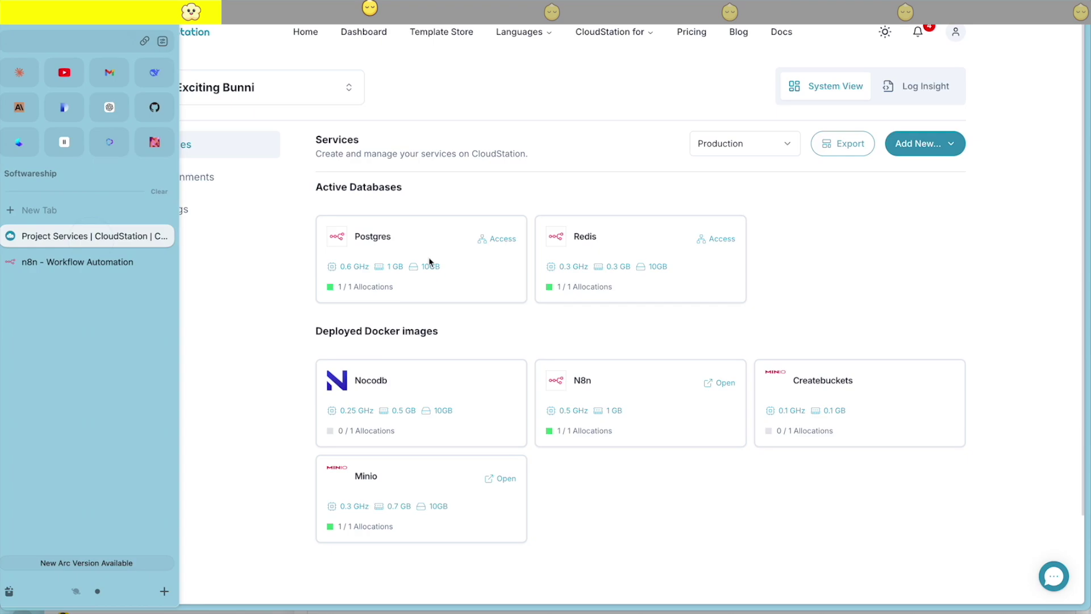
pyautogui.click(908, 269)
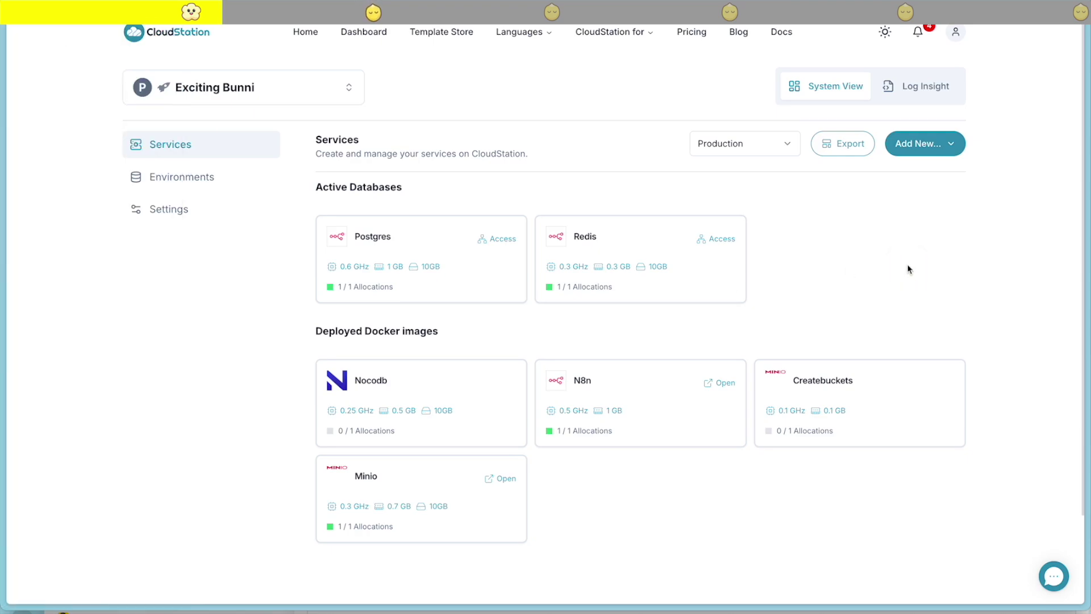
pyautogui.click(501, 479)
pyautogui.moveTo(2, 244)
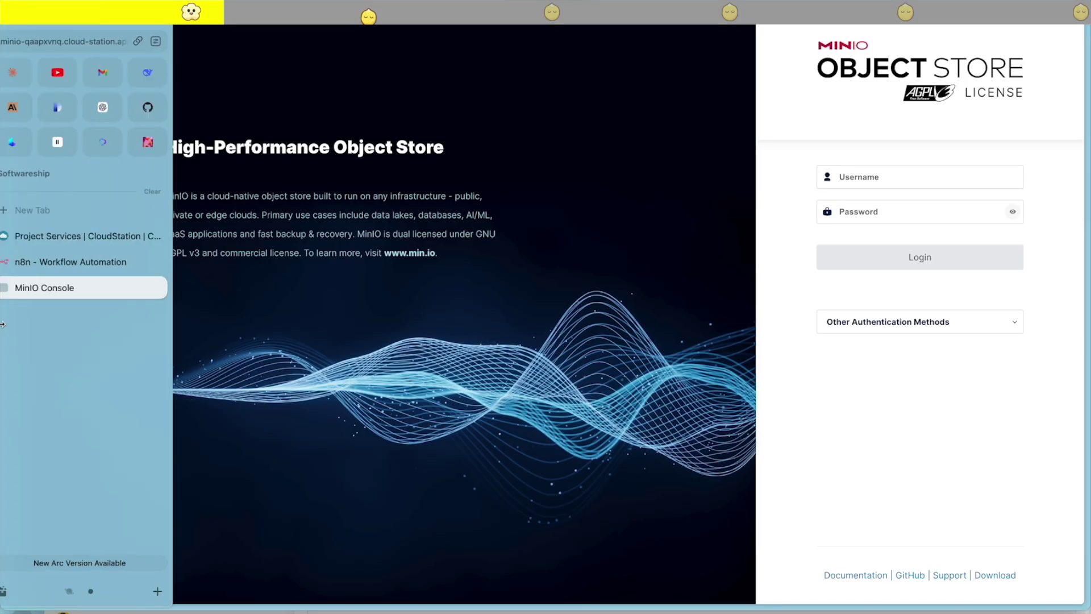
pyautogui.click(46, 239)
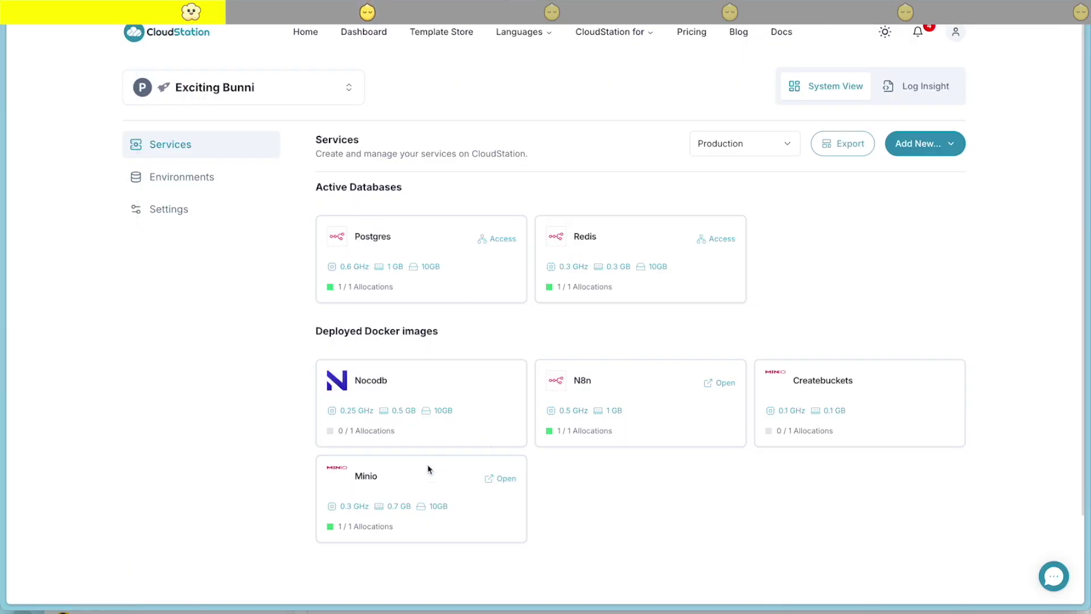
# Copy the Minio service's MINIO_ROOT_USER and MINIO_ROOT_PASSWORD values, then go to the MinIO Console login
pyautogui.click(382, 473)
pyautogui.click(550, 82)
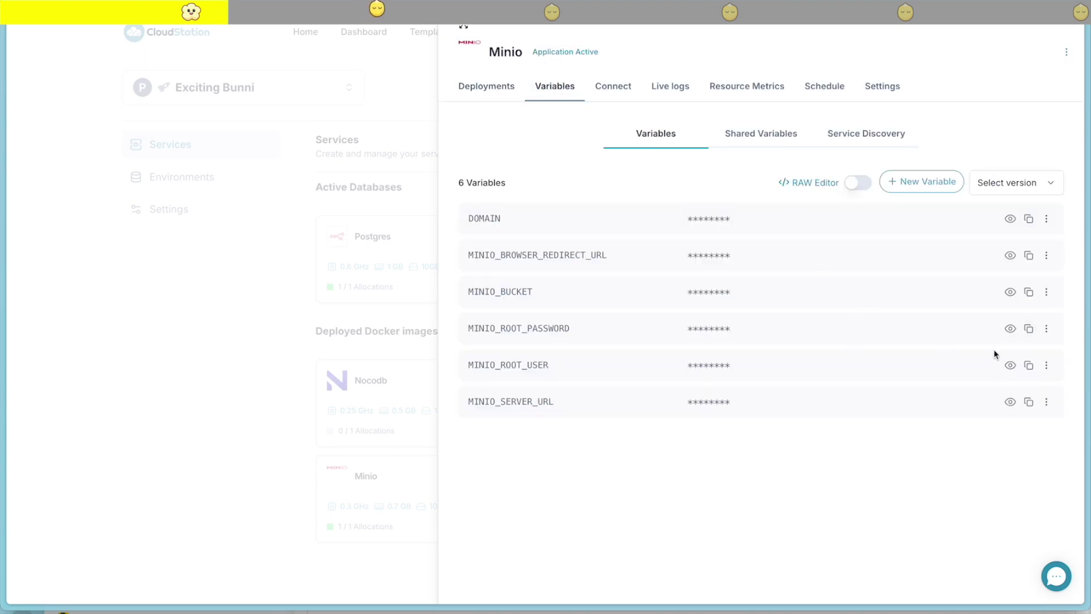
pyautogui.click(1010, 365)
pyautogui.doubleClick(711, 364)
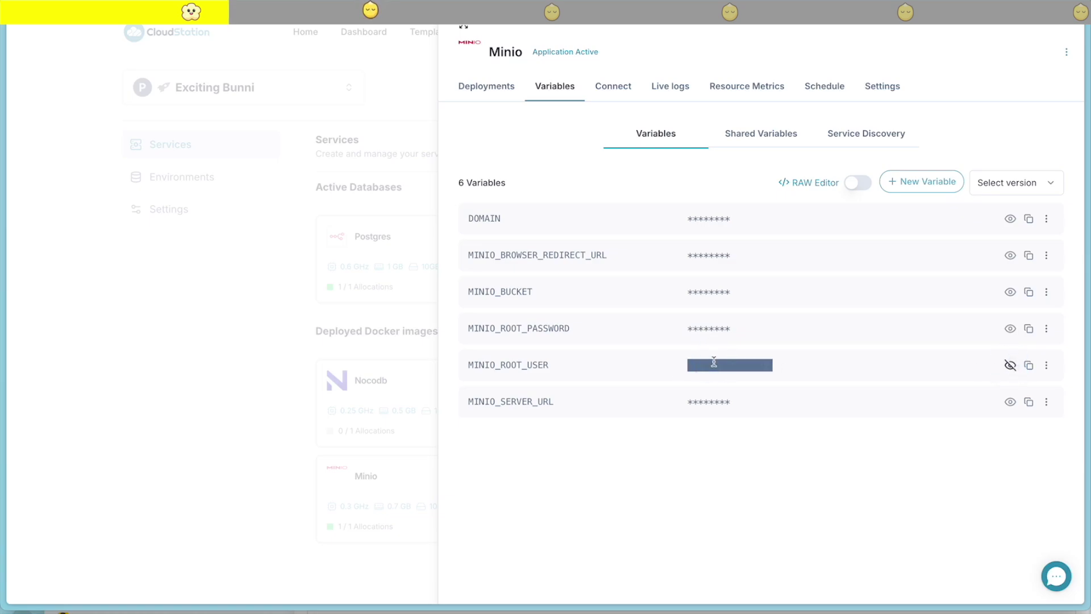
pyautogui.click(1010, 329)
pyautogui.doubleClick(772, 325)
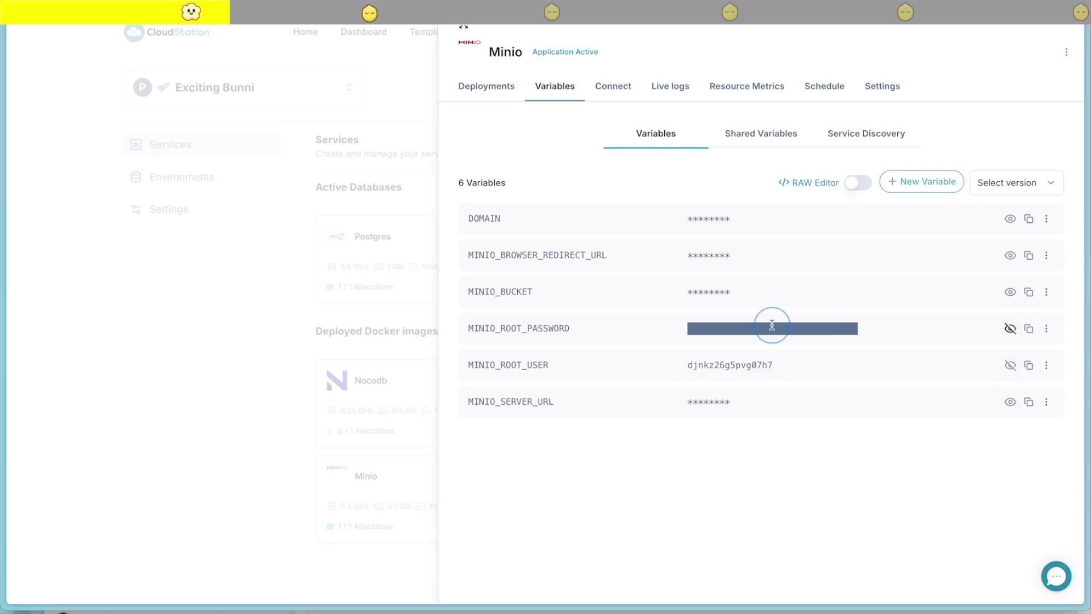
pyautogui.click(268, 317)
pyautogui.moveTo(5, 295)
pyautogui.click(51, 292)
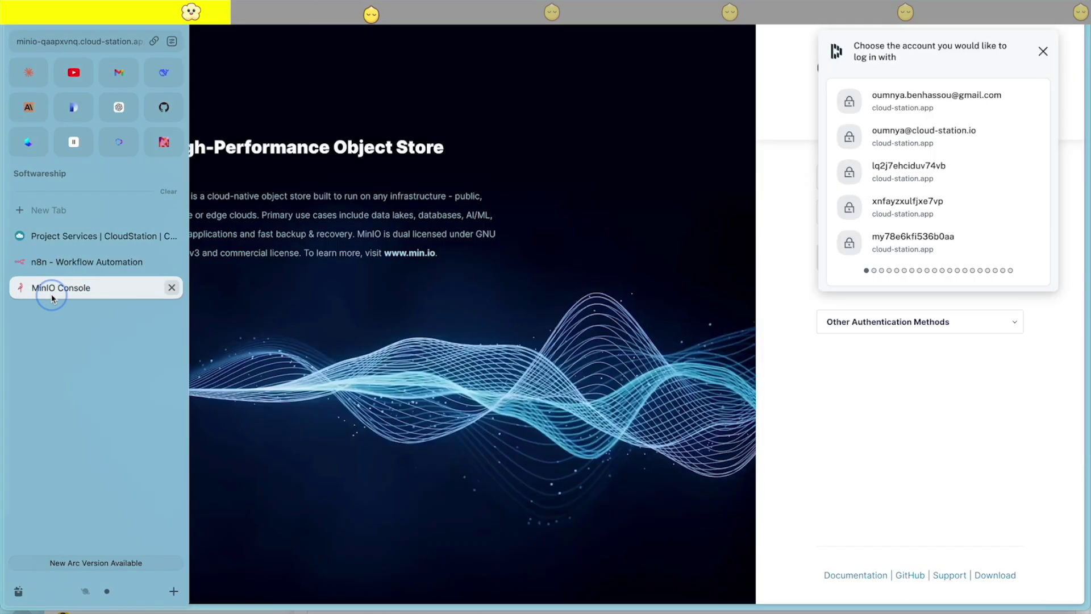
# Log in to MinIO Console with the copied root credentials and save the login
pyautogui.click(852, 181)
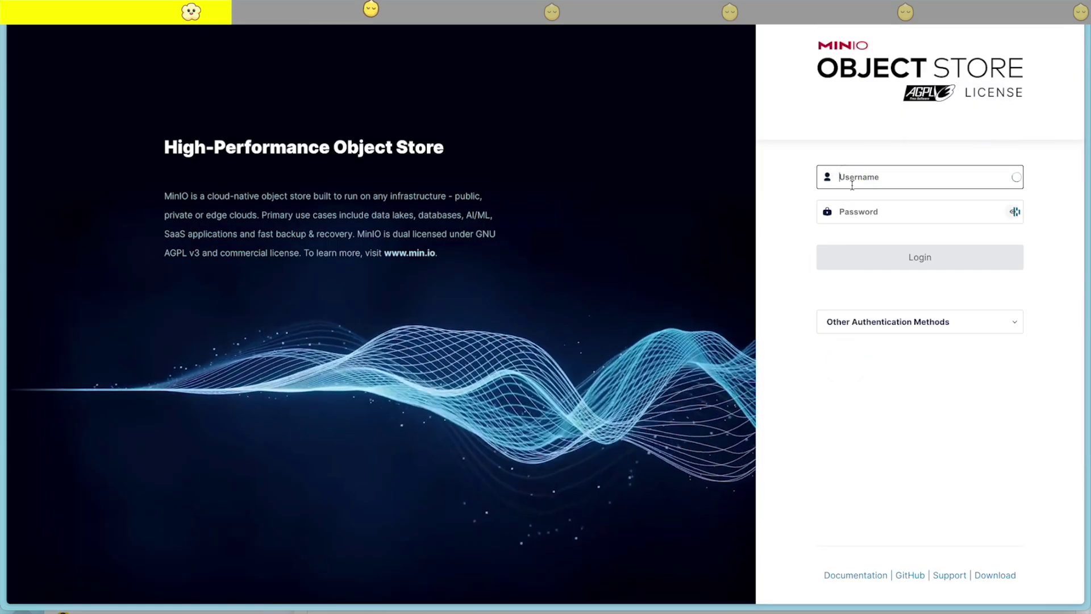
pyautogui.press('super+shift+v')
pyautogui.press('Right')
pyautogui.press('Return')
pyautogui.click(864, 207)
pyautogui.press('super+shift+v')
pyautogui.press('Right')
pyautogui.press('Return')
pyautogui.click(939, 258)
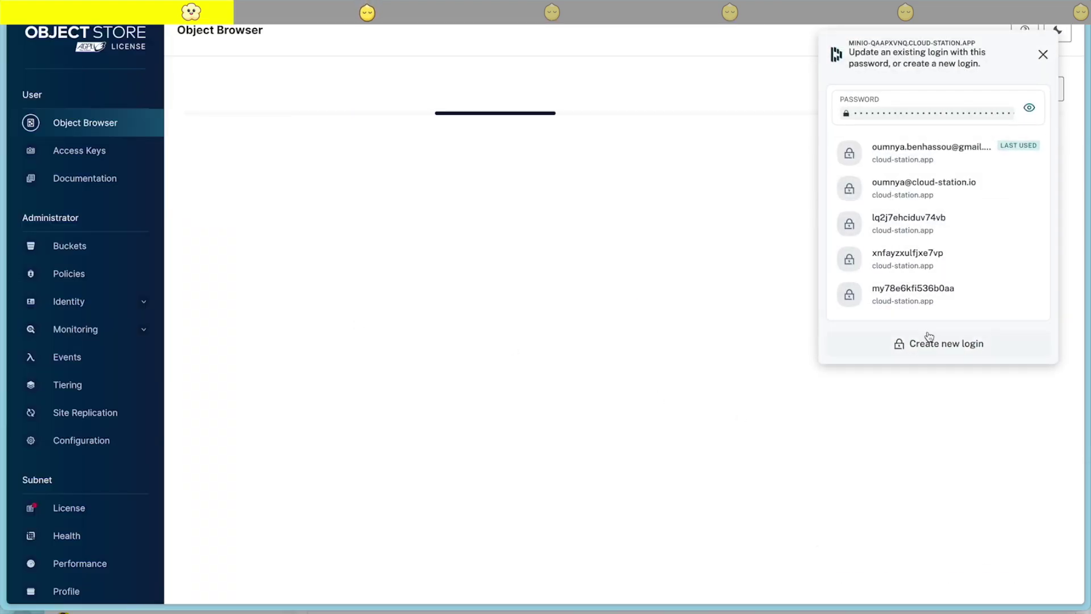
pyautogui.click(910, 347)
pyautogui.click(1033, 199)
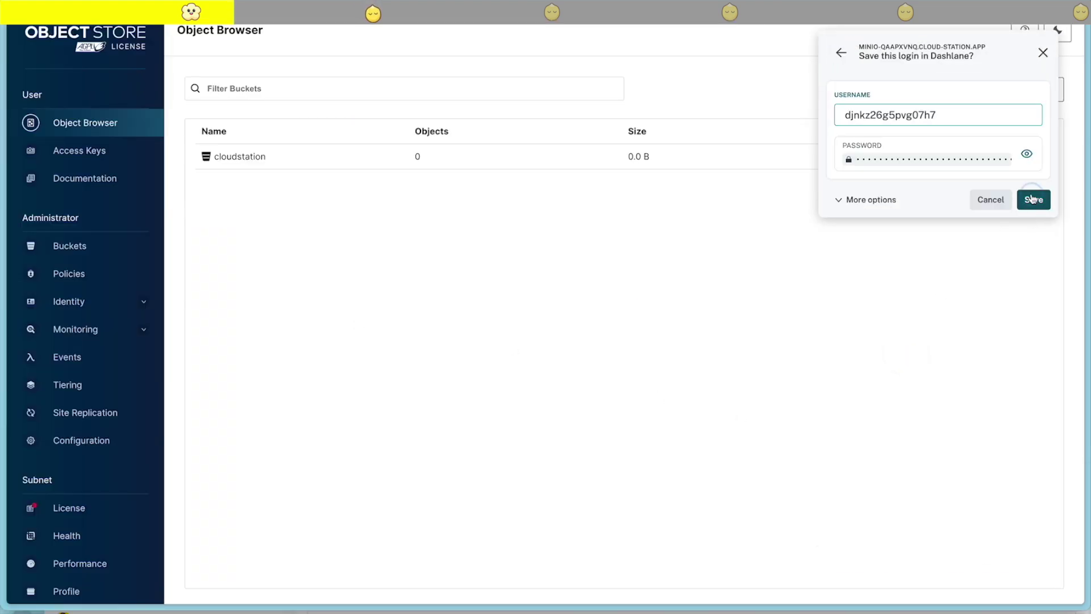
pyautogui.click(1027, 55)
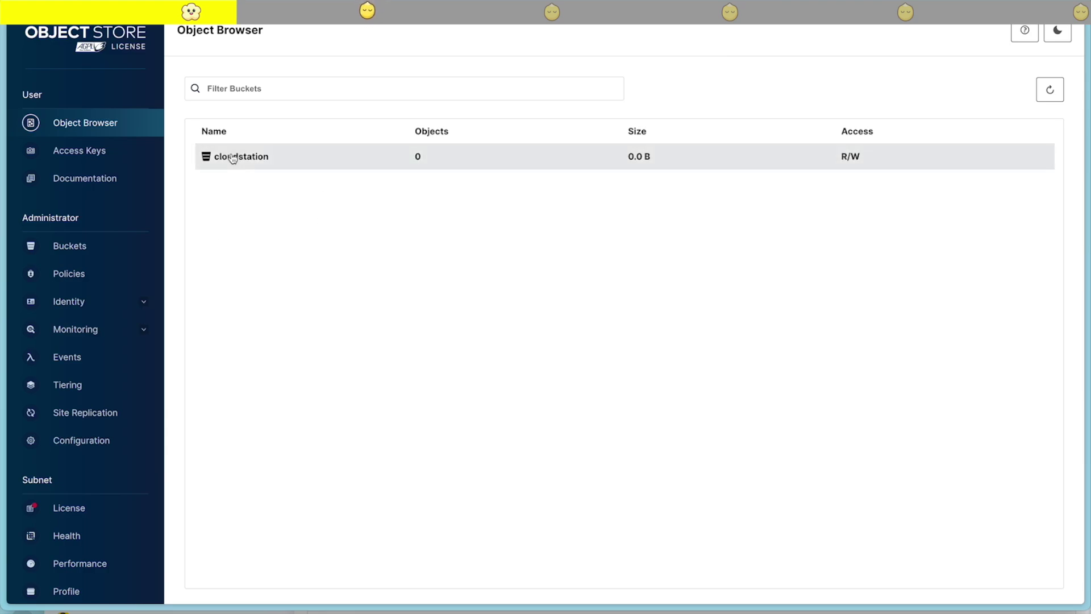
# Change the cloudstation bucket's access policy from Custom to Public
pyautogui.click(114, 247)
pyautogui.click(268, 199)
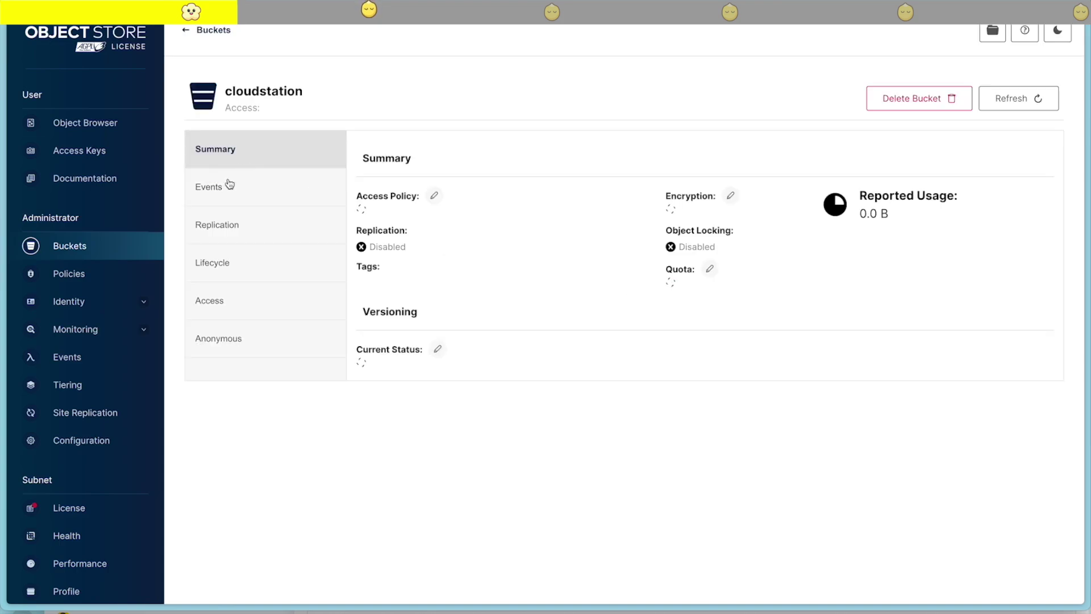
pyautogui.click(218, 344)
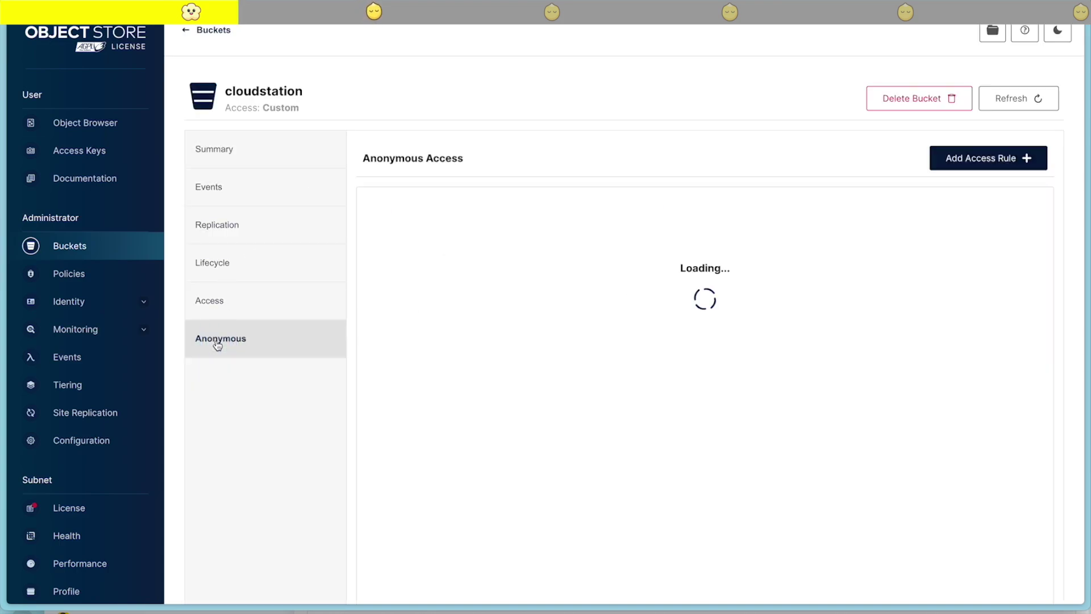
pyautogui.click(215, 151)
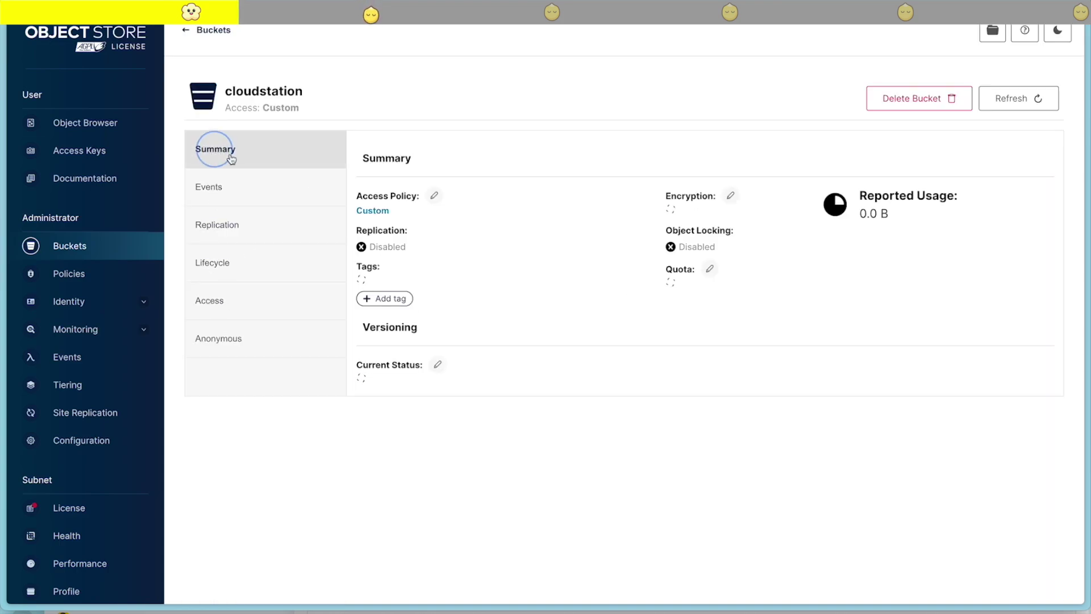
pyautogui.click(434, 195)
pyautogui.click(506, 187)
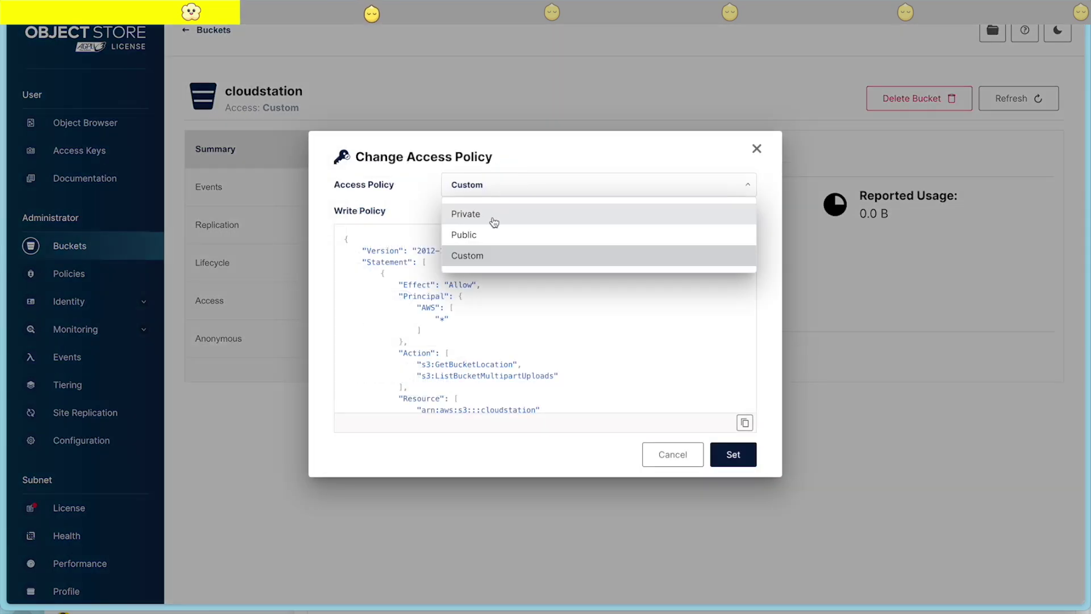
pyautogui.click(470, 234)
pyautogui.click(733, 358)
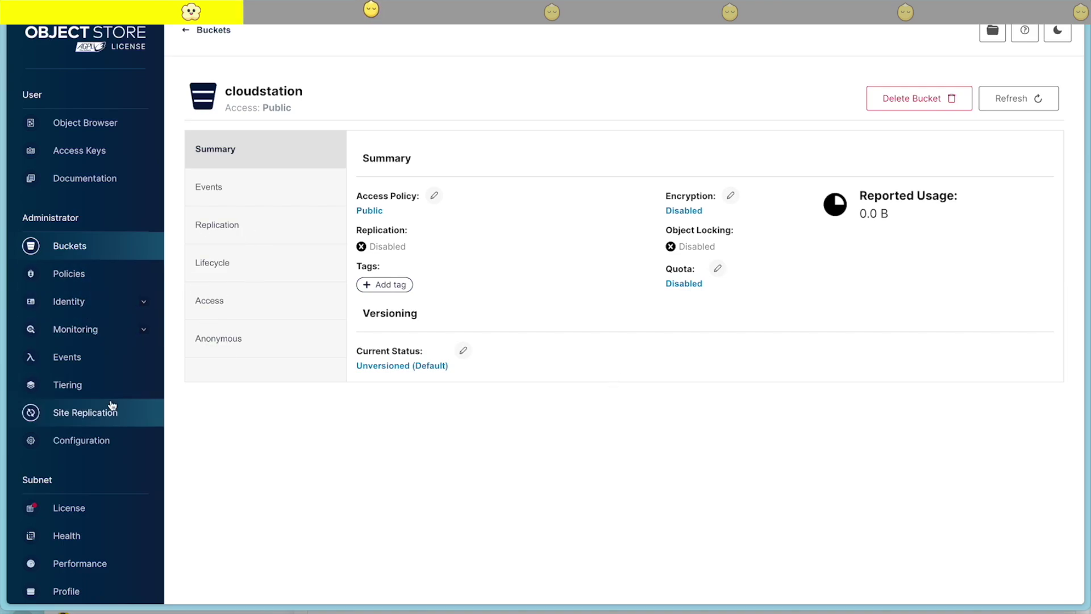
pyautogui.click(74, 357)
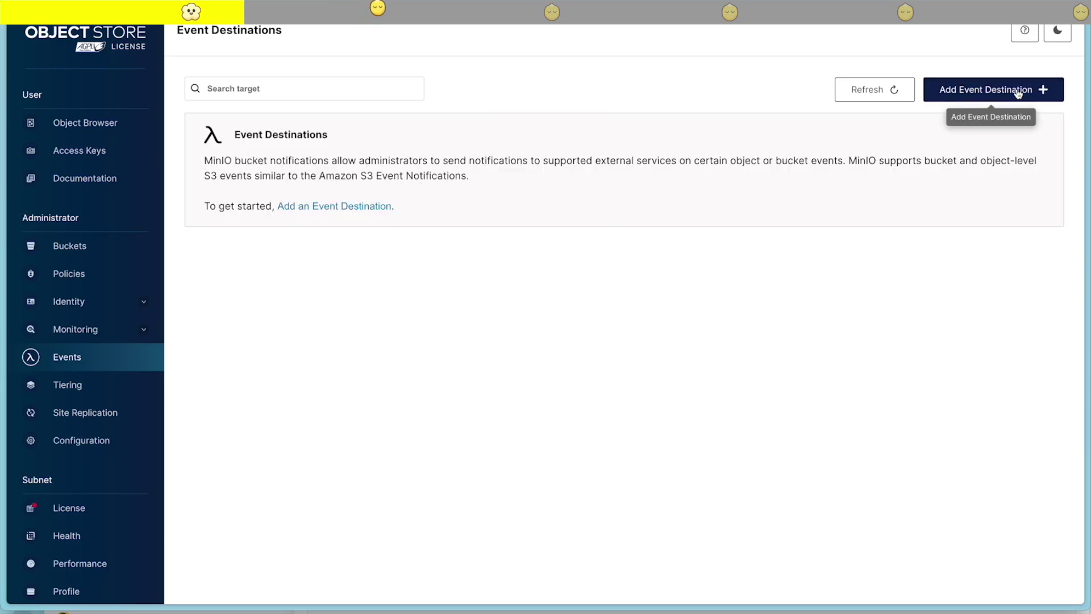
# Start a new Webhook event destination with identifier 'n8n'
pyautogui.click(996, 94)
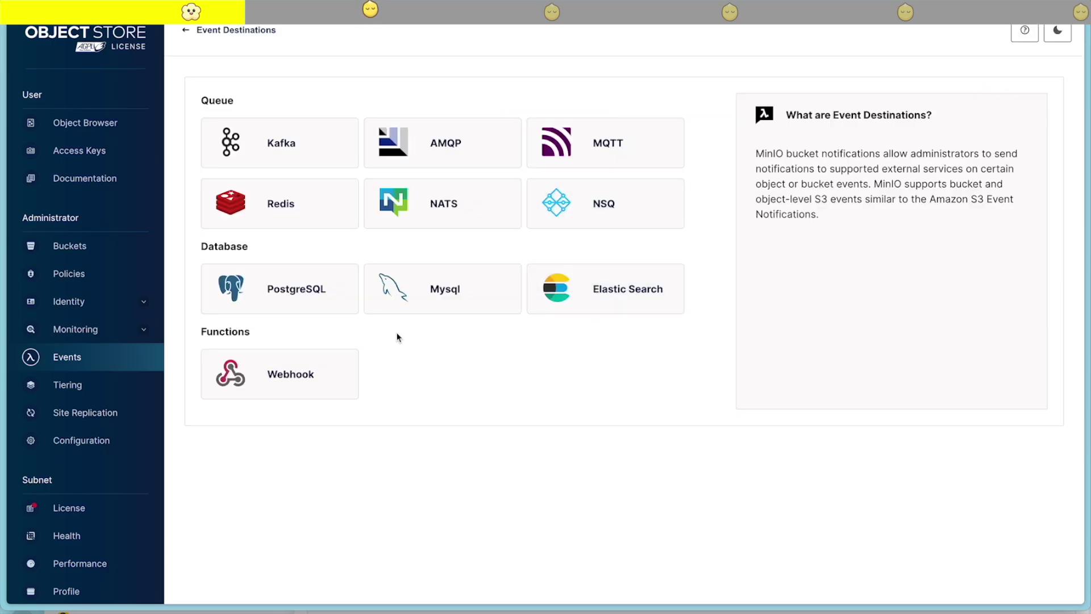
pyautogui.click(295, 381)
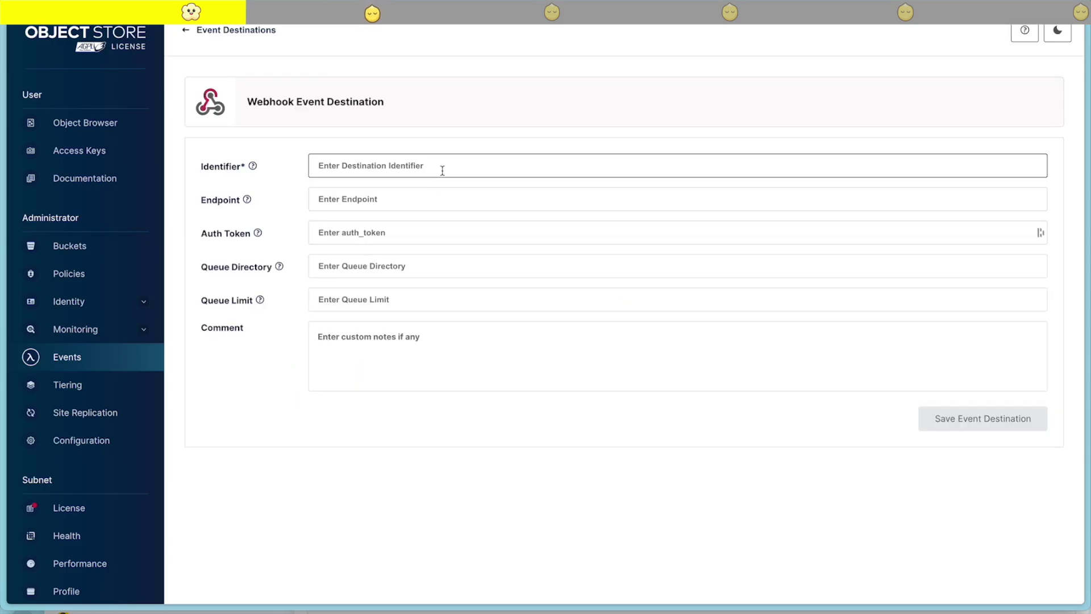
pyautogui.click(388, 167)
pyautogui.write('n8n')
pyautogui.click(392, 201)
# Copy the production URL from the Video Processor workflow's Webhook node in n8n
pyautogui.moveTo(4, 301)
pyautogui.click(64, 263)
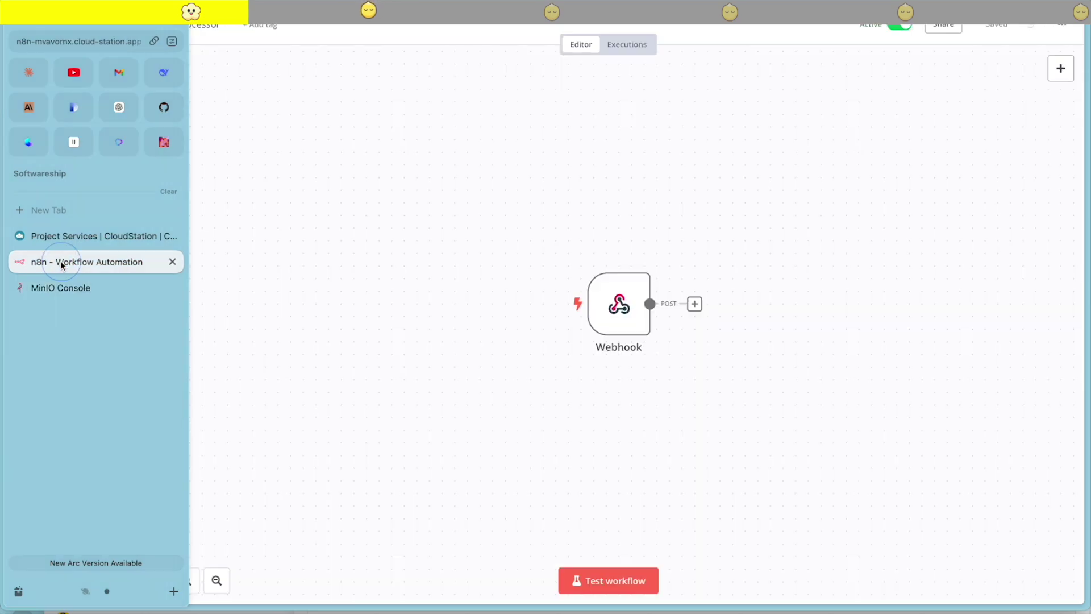
pyautogui.doubleClick(624, 317)
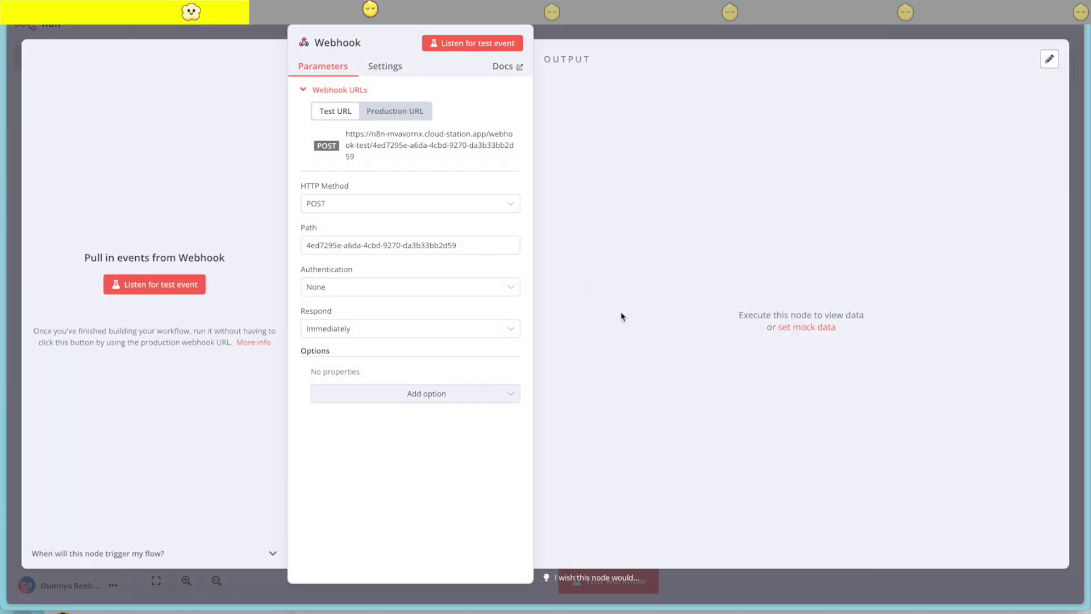
pyautogui.click(428, 114)
pyautogui.click(435, 140)
# Paste the webhook URL as the endpoint and save the n8n event destination
pyautogui.moveTo(4, 182)
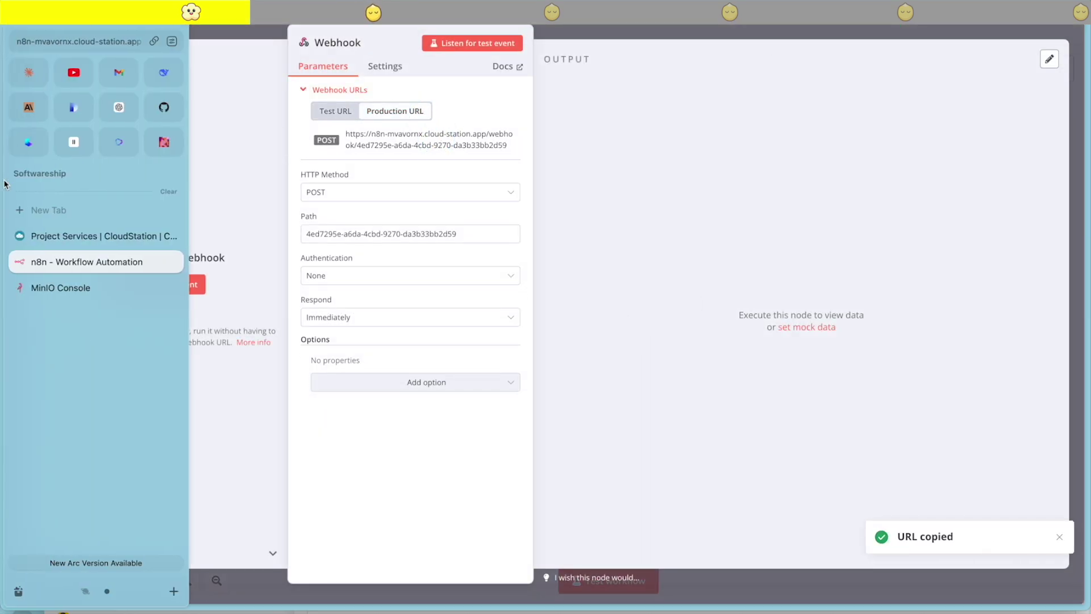
pyautogui.click(68, 287)
pyautogui.click(377, 203)
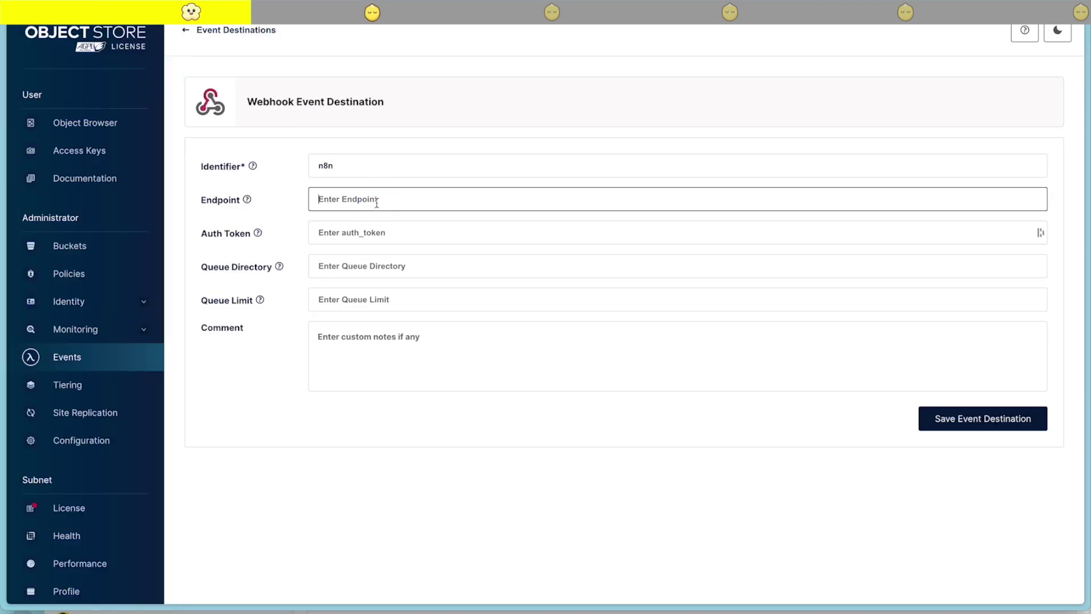
pyautogui.hotkey('ctrl', 'v')
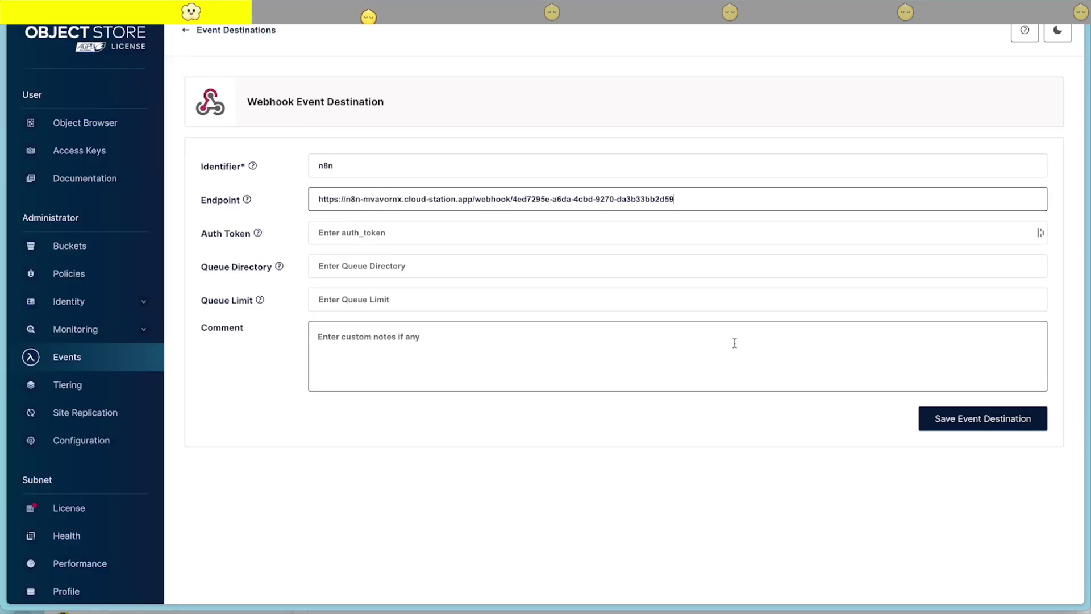
pyautogui.click(962, 420)
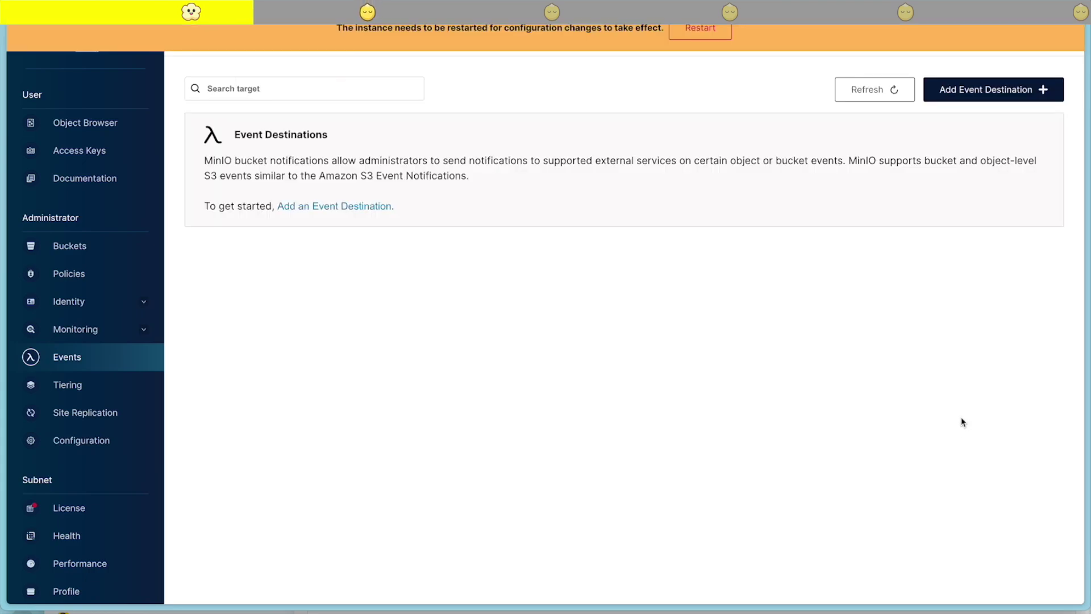
# Restart MinIO and subscribe the cloudstation bucket's PUT events to the n8n webhook ARN
pyautogui.click(702, 35)
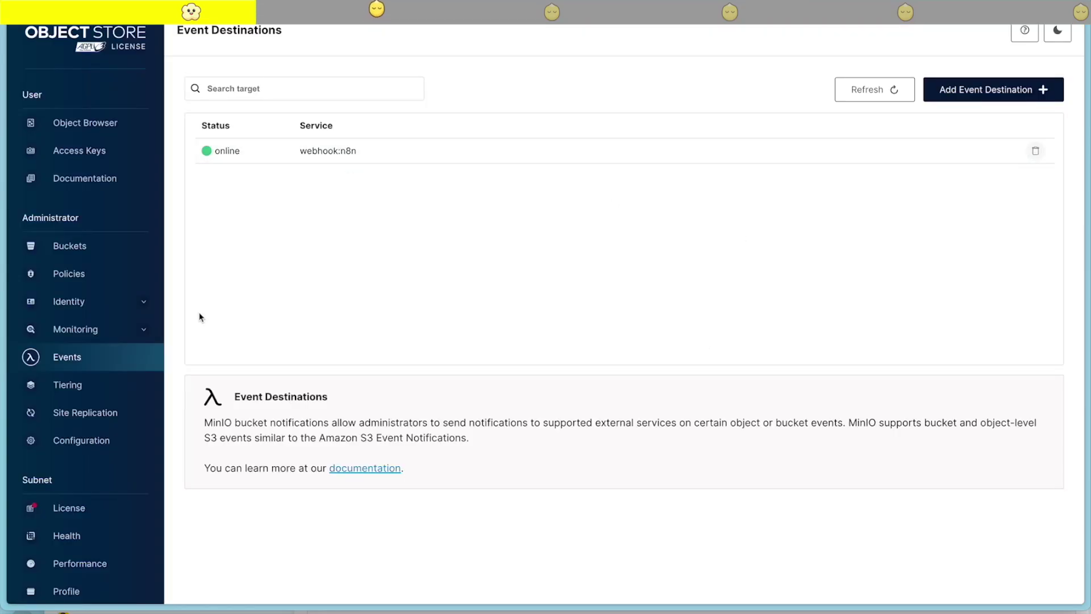
pyautogui.click(80, 254)
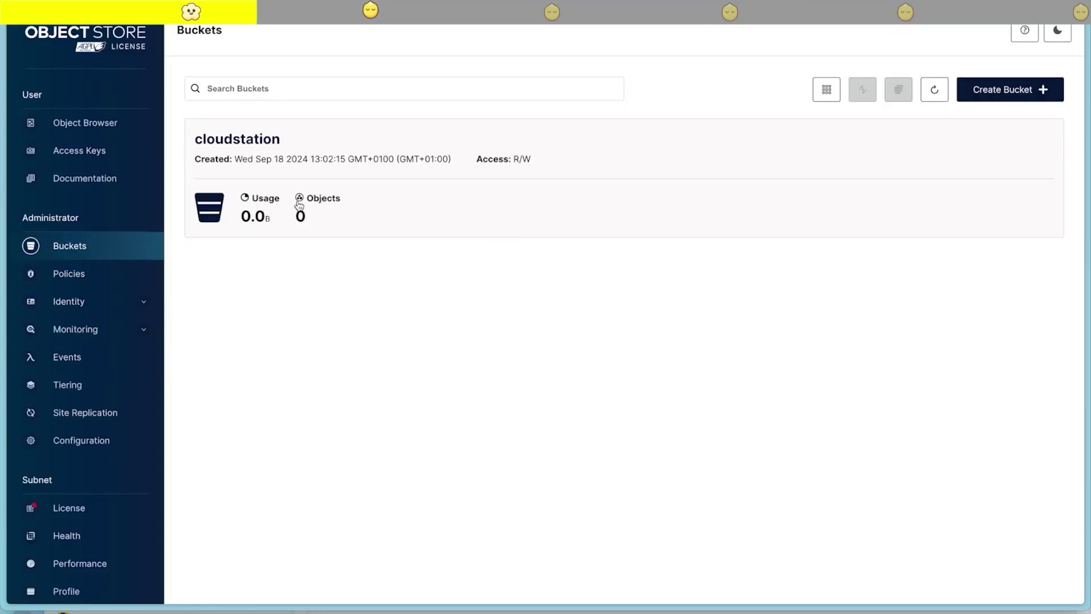
pyautogui.click(299, 205)
pyautogui.click(213, 186)
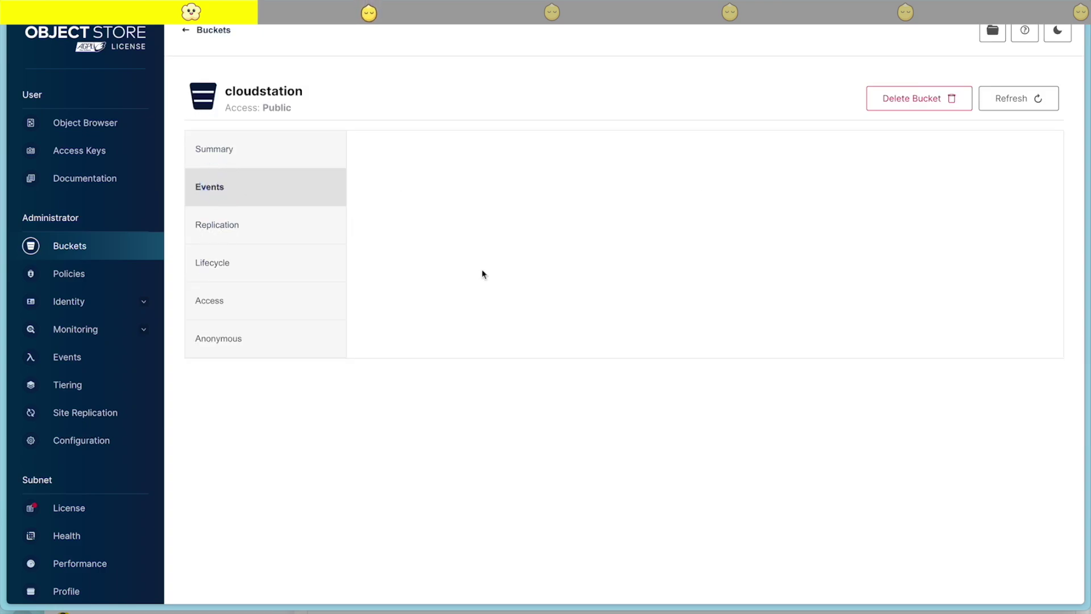
pyautogui.click(993, 160)
pyautogui.click(547, 171)
pyautogui.click(536, 200)
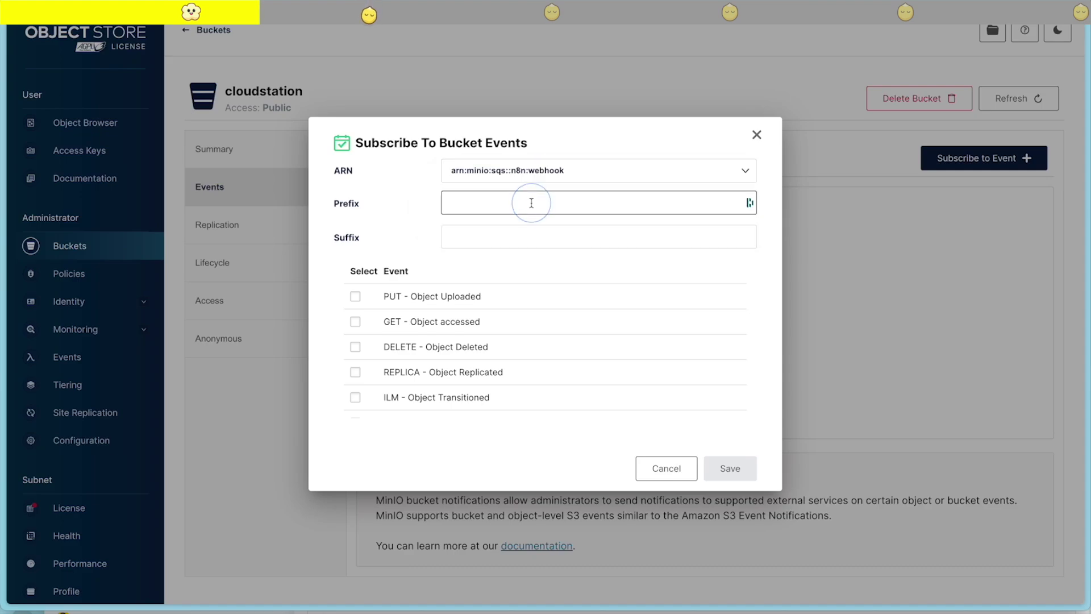
pyautogui.click(356, 296)
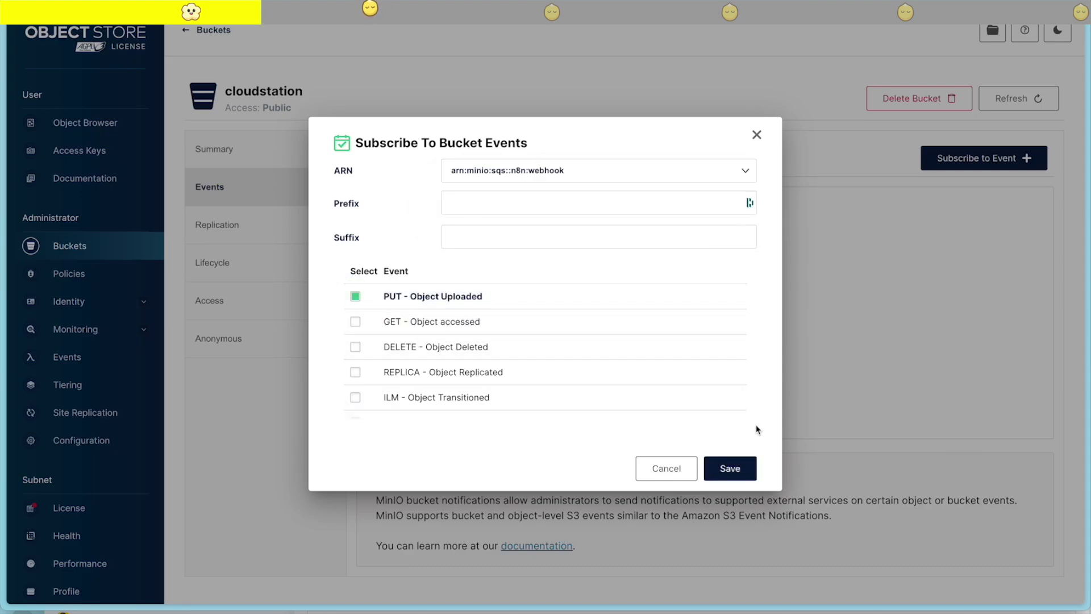
pyautogui.click(739, 470)
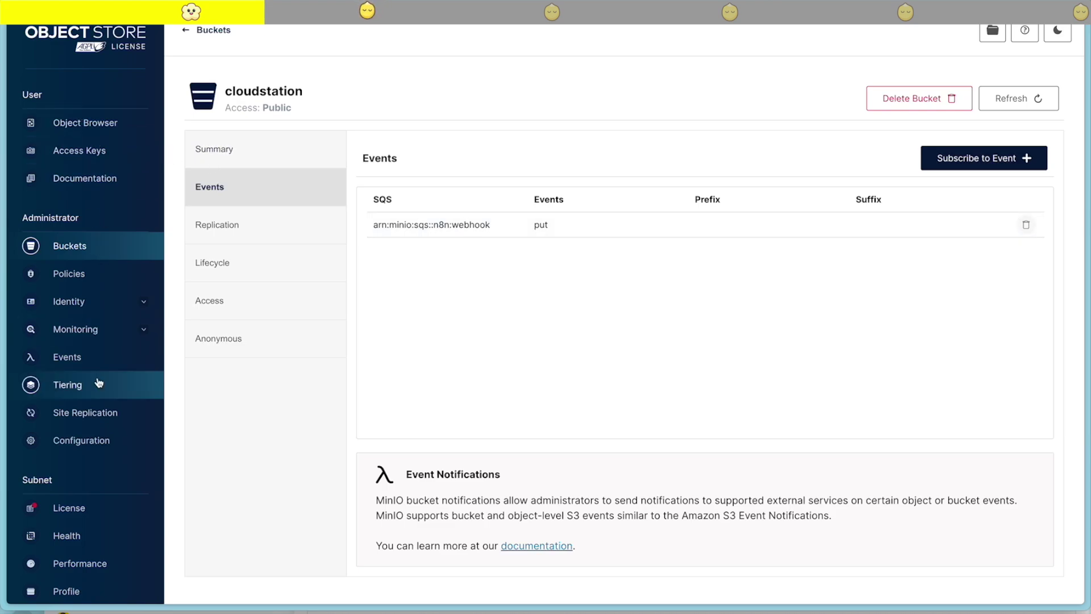
pyautogui.click(105, 123)
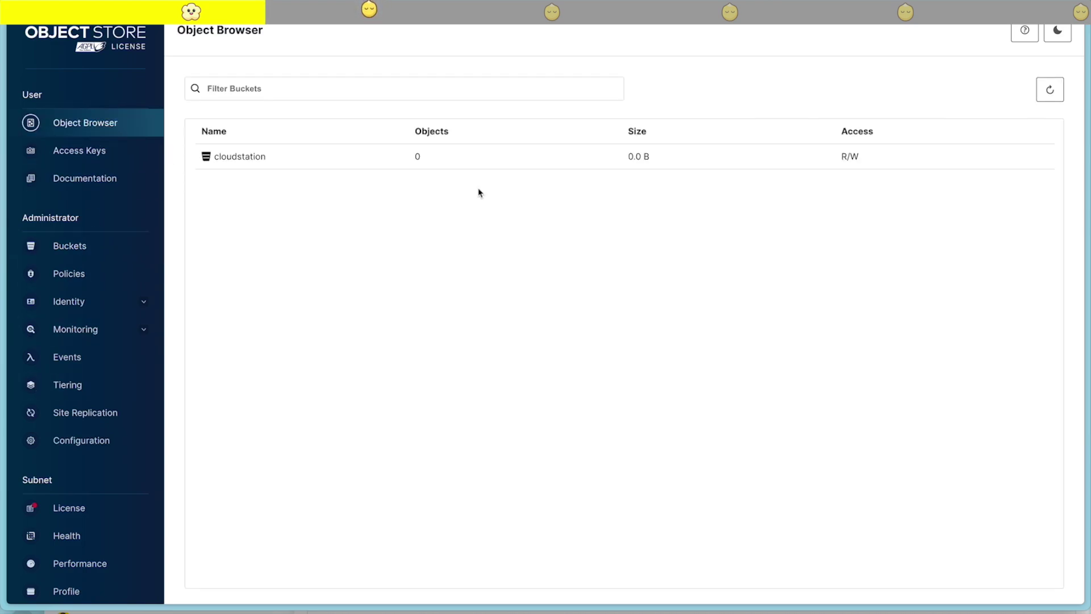
# Upload a CleanShot PNG screenshot into the cloudstation bucket
pyautogui.click(288, 166)
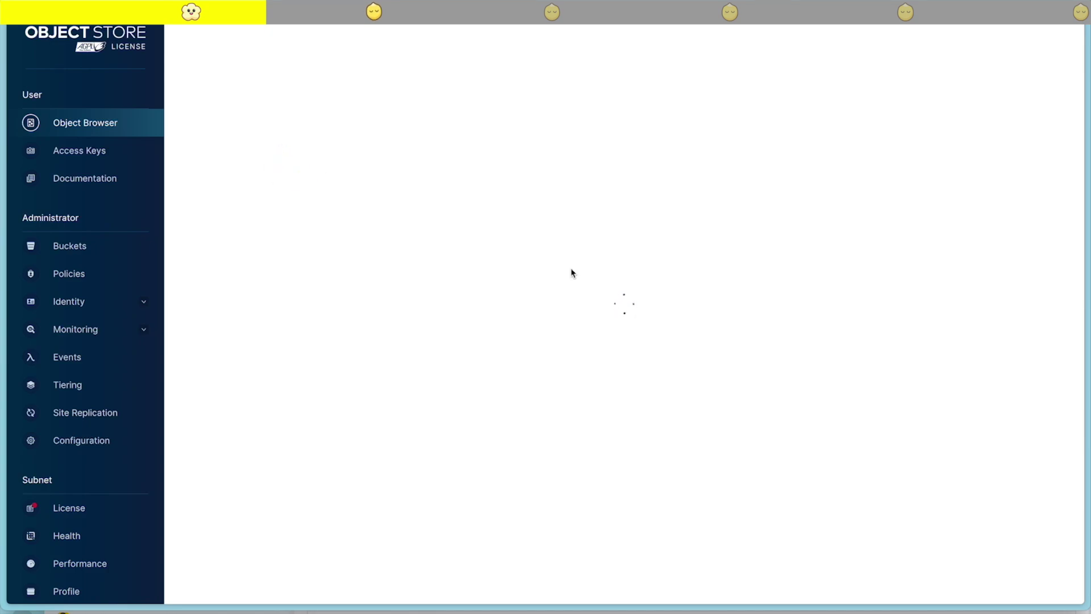
pyautogui.click(984, 100)
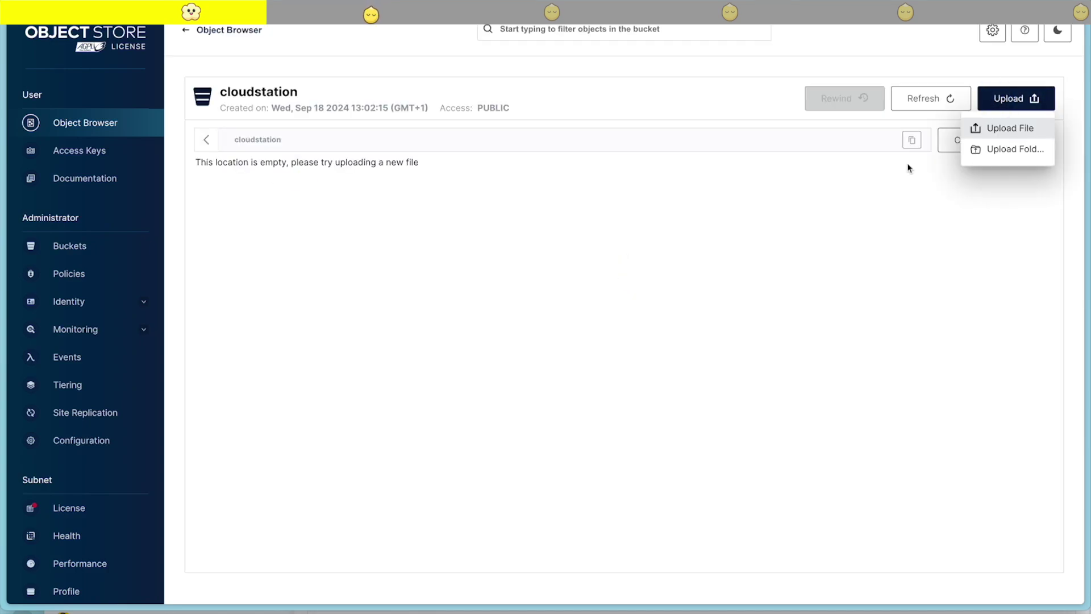
pyautogui.click(1006, 128)
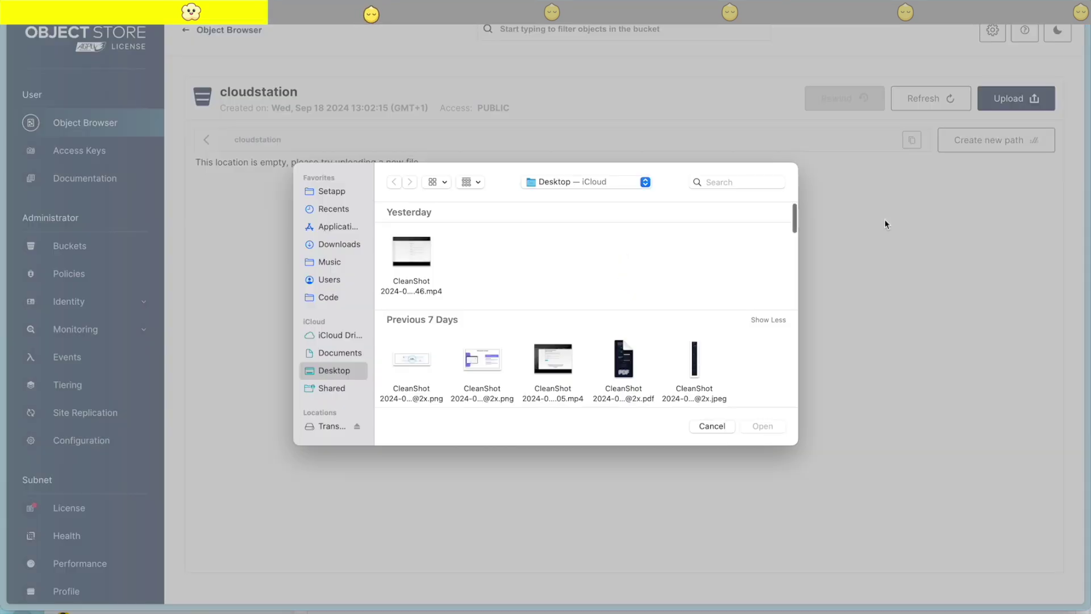
pyautogui.click(412, 359)
pyautogui.click(761, 426)
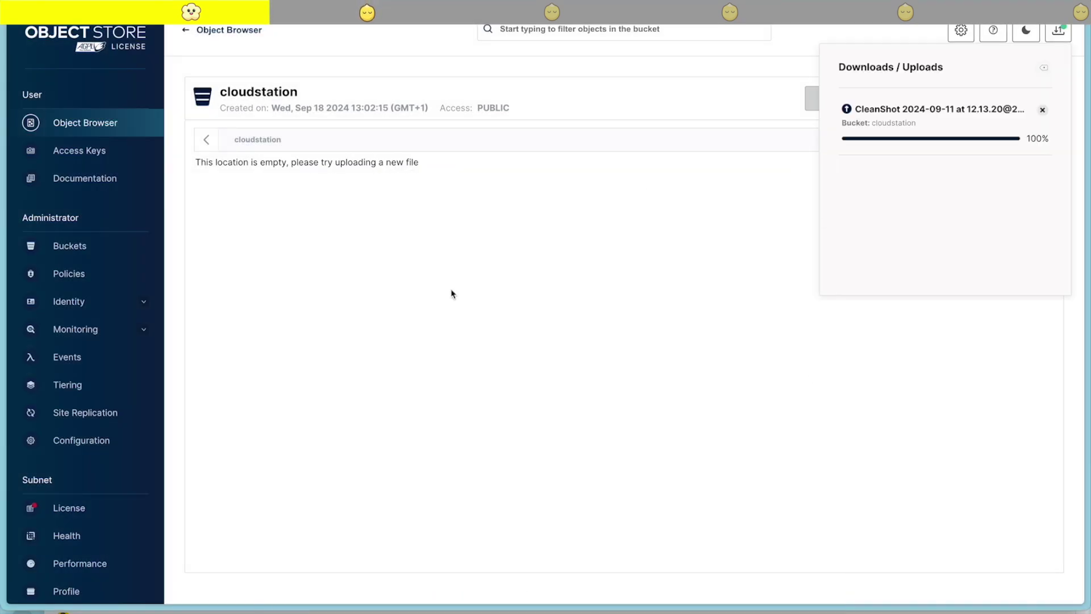
# Return to the n8n Video Processor workflow and close the Webhook node panel
pyautogui.moveTo(2, 279)
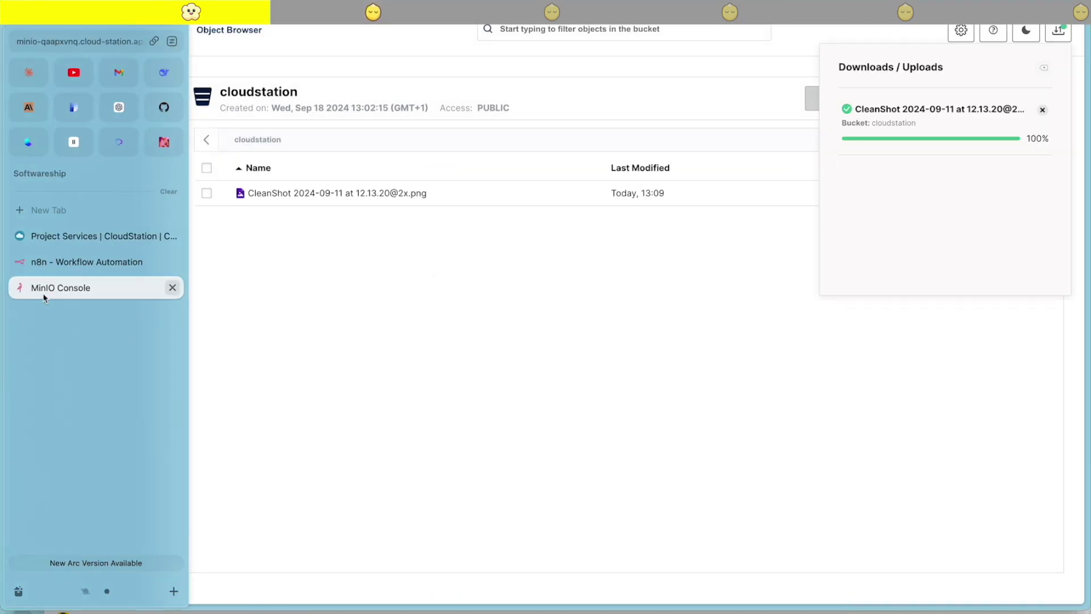
pyautogui.click(52, 261)
pyautogui.press('Escape')
# Open the 13:09:37 execution and show the Webhook node's output as JSON
pyautogui.click(632, 46)
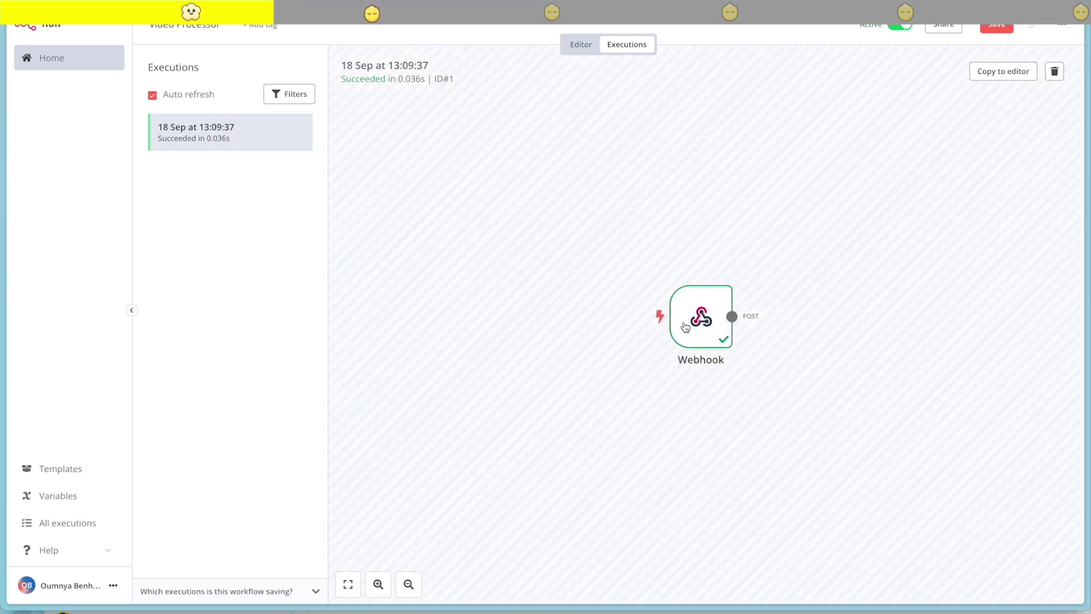
pyautogui.doubleClick(685, 327)
pyautogui.hscroll(2, 754, 235)
pyautogui.click(975, 60)
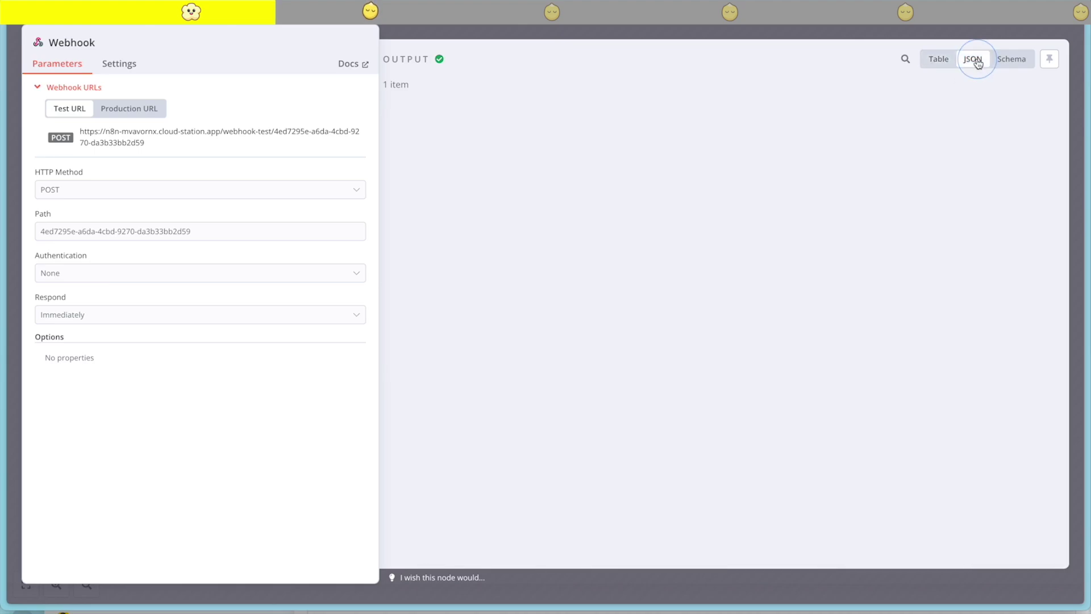
# Inspect the s3:ObjectCreated:Put event's EventName and Key for the CleanShot png
pyautogui.scroll(-1, 650, 236)
pyautogui.scroll(1, 598, 274)
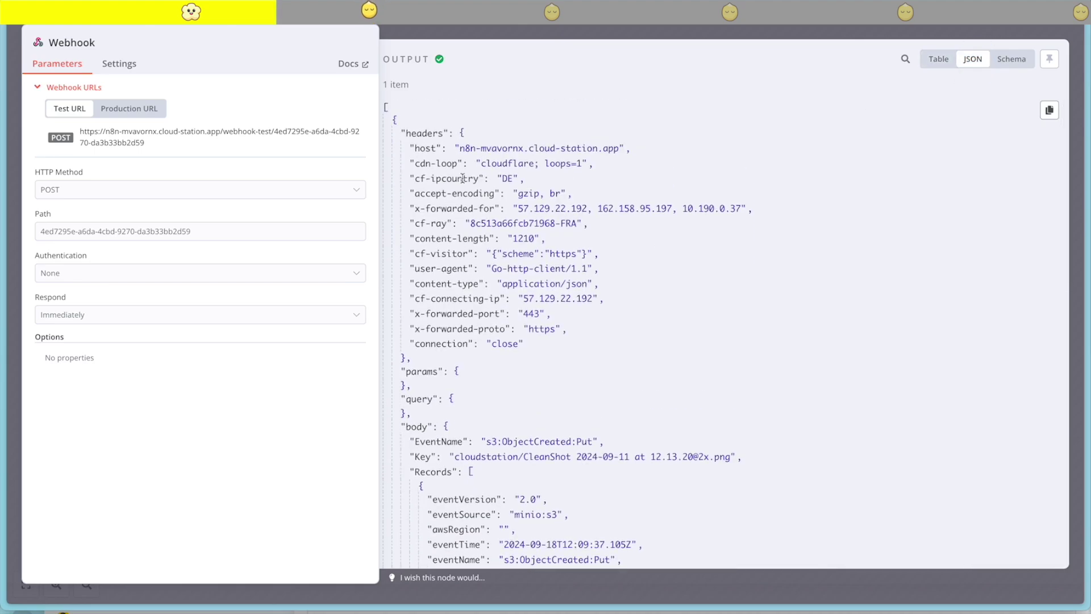
pyautogui.scroll(-1, 463, 178)
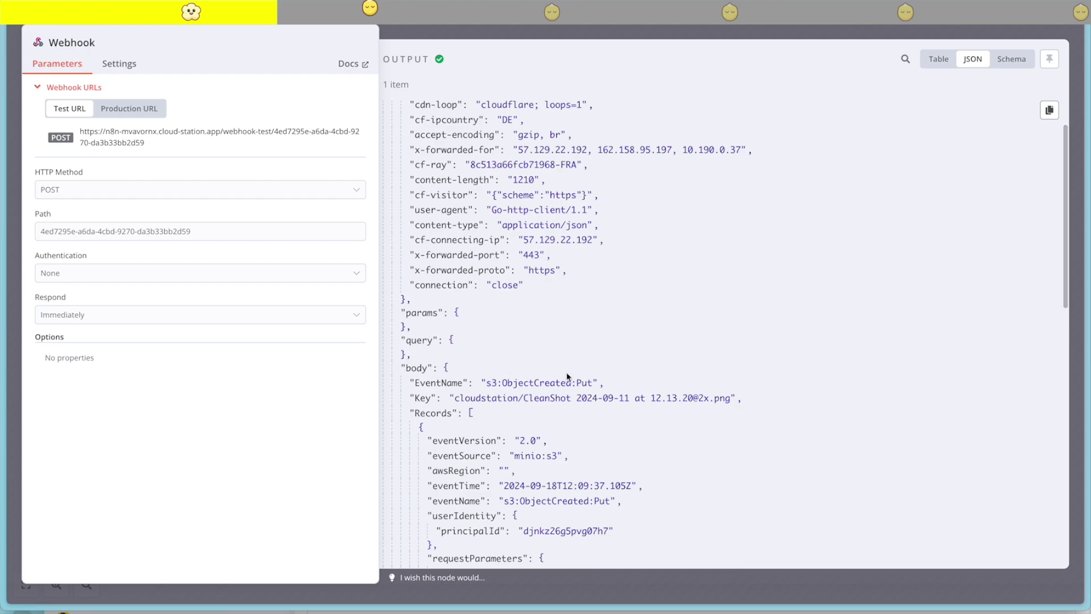
pyautogui.moveTo(592, 383); pyautogui.dragTo(518, 382)
pyautogui.click(575, 420)
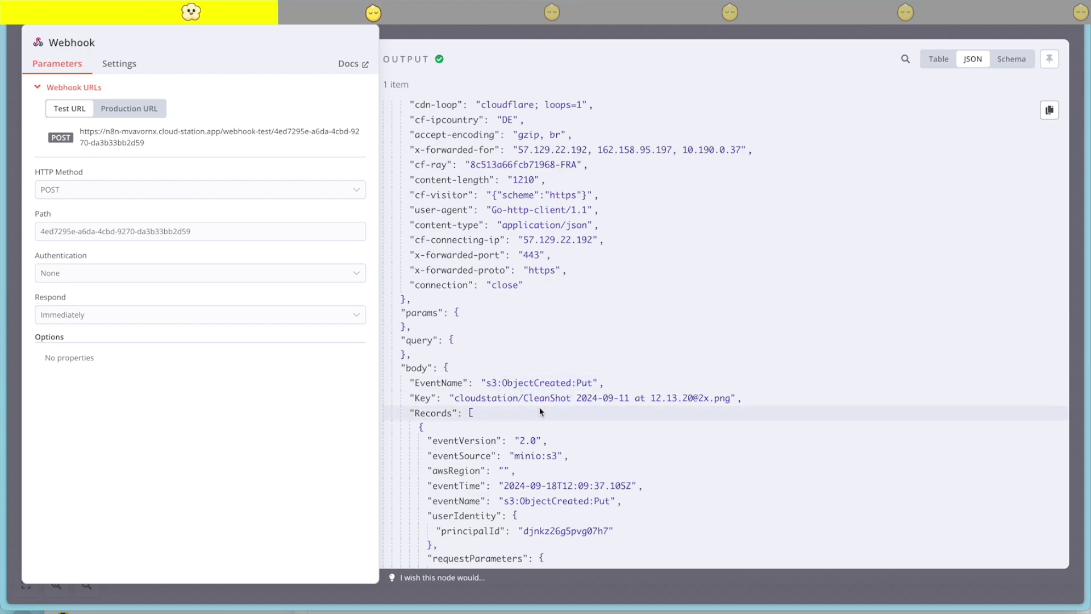
pyautogui.moveTo(725, 397); pyautogui.dragTo(454, 399)
pyautogui.click(454, 399)
pyautogui.scroll(-1, 658, 390)
pyautogui.scroll(-5, 658, 390)
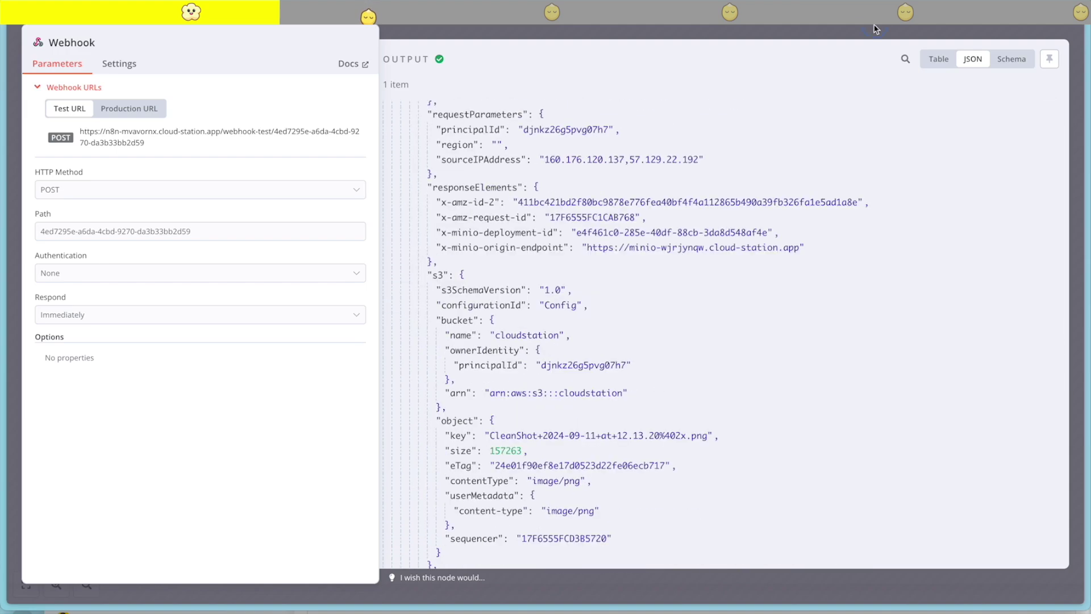
pyautogui.press('Escape')
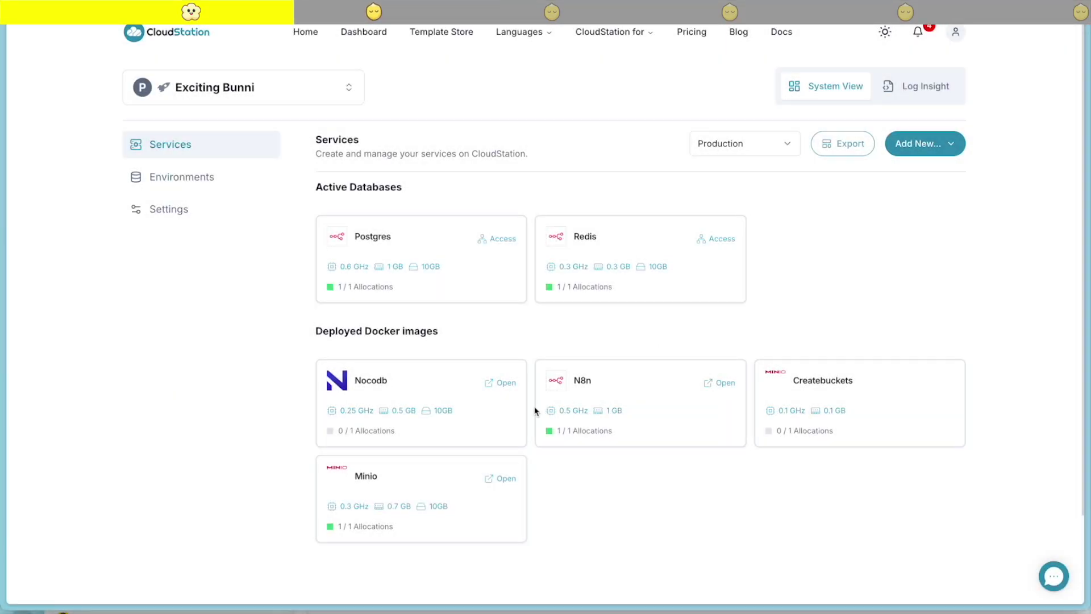
# Open Minio's variables and copy the MINIO_SERVER_URL value
pyautogui.click(397, 481)
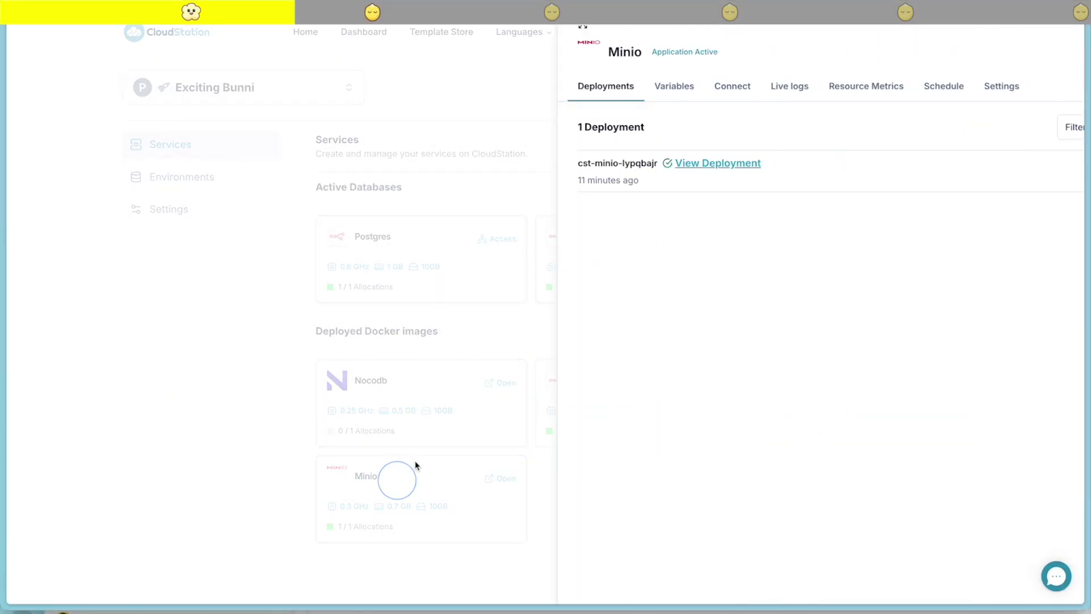
pyautogui.click(556, 91)
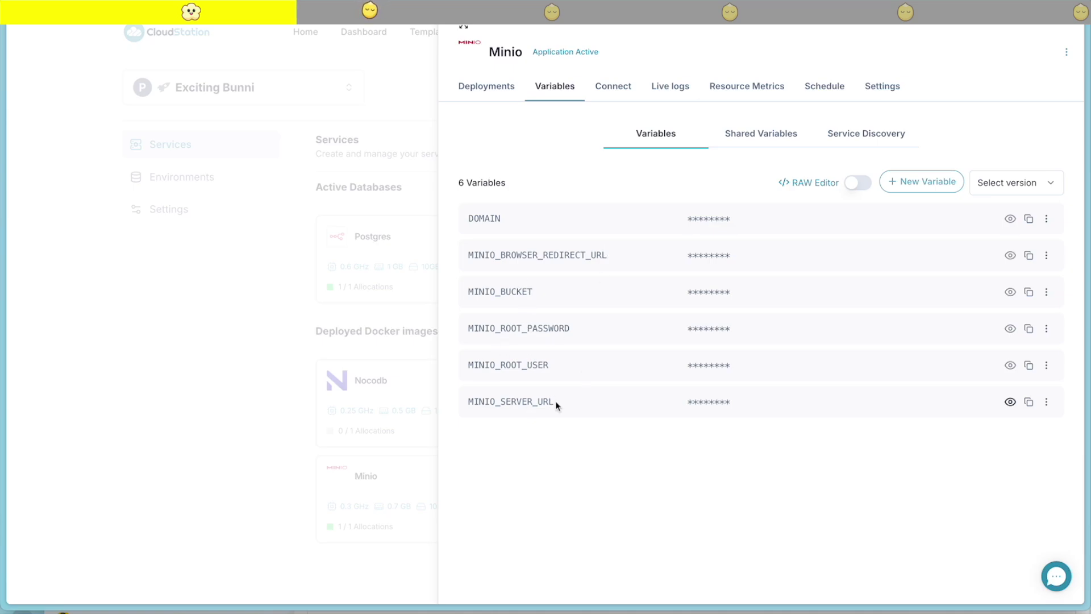
pyautogui.click(1010, 402)
pyautogui.click(841, 396)
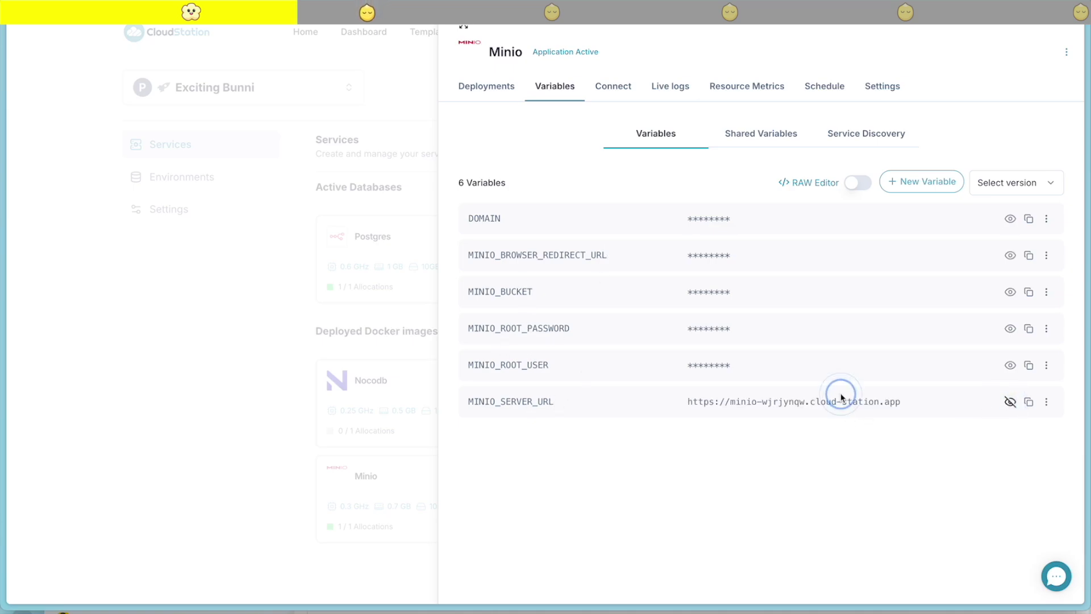
pyautogui.tripleClick(852, 401)
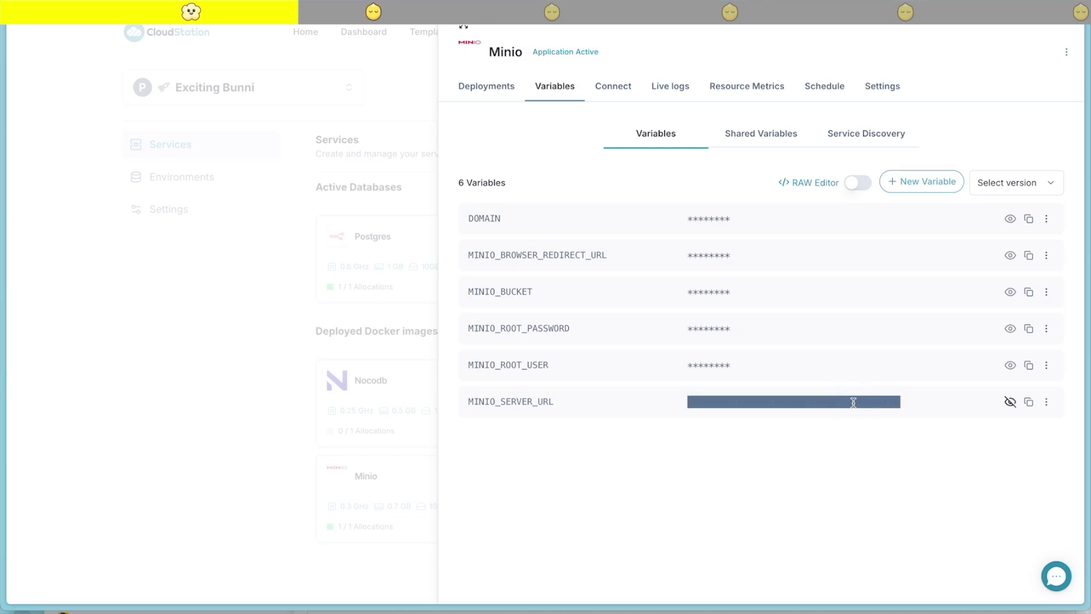
# Copy the MINIO_ROOT_PASSWORD value and the MINIO_BUCKET name 'cloudstation'
pyautogui.click(1010, 328)
pyautogui.tripleClick(739, 327)
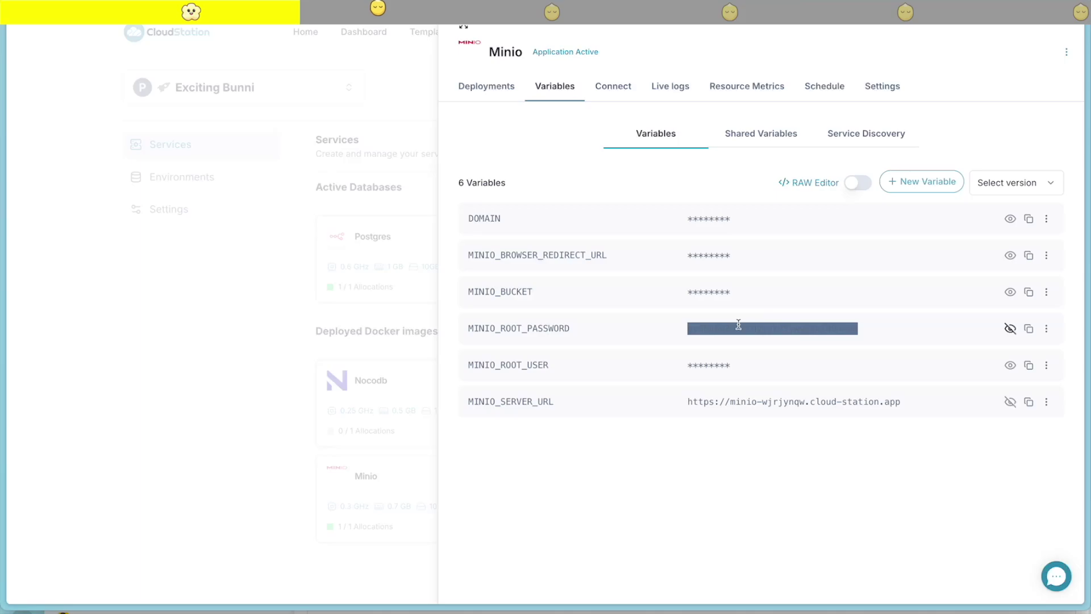
pyautogui.click(1010, 291)
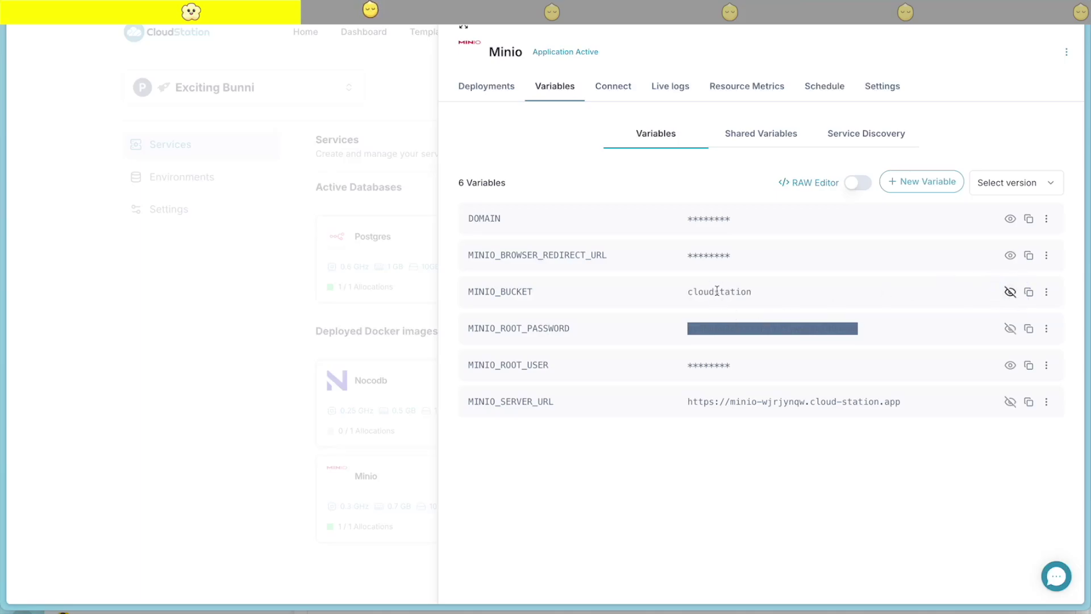
pyautogui.click(717, 290)
pyautogui.doubleClick(717, 291)
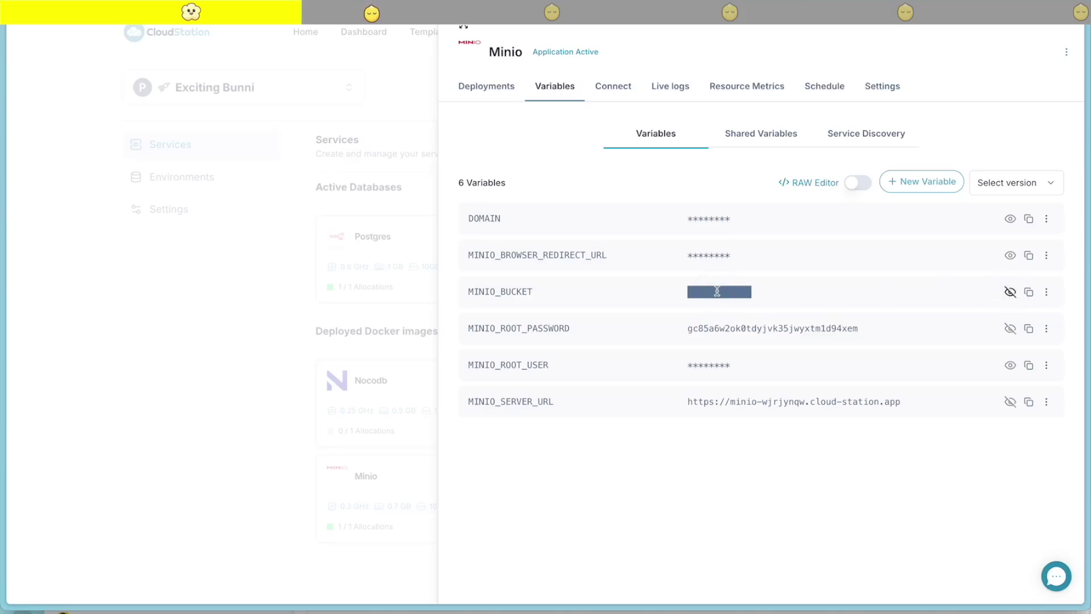
pyautogui.click(313, 364)
pyautogui.click(930, 149)
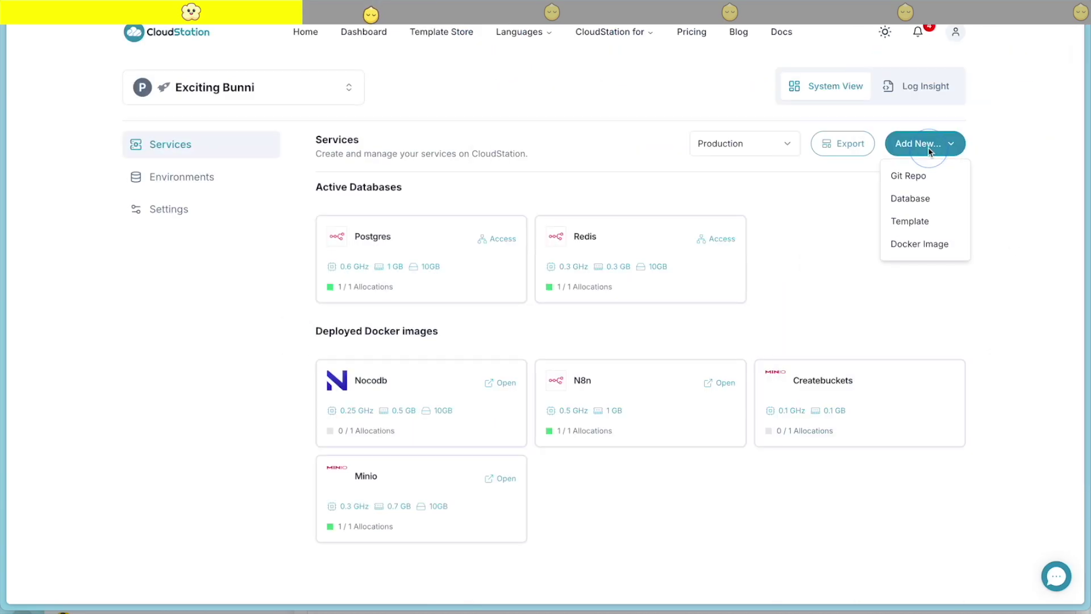
# Start deploying the YTAutoMate template and bring up its variables
pyautogui.click(908, 223)
pyautogui.click(634, 189)
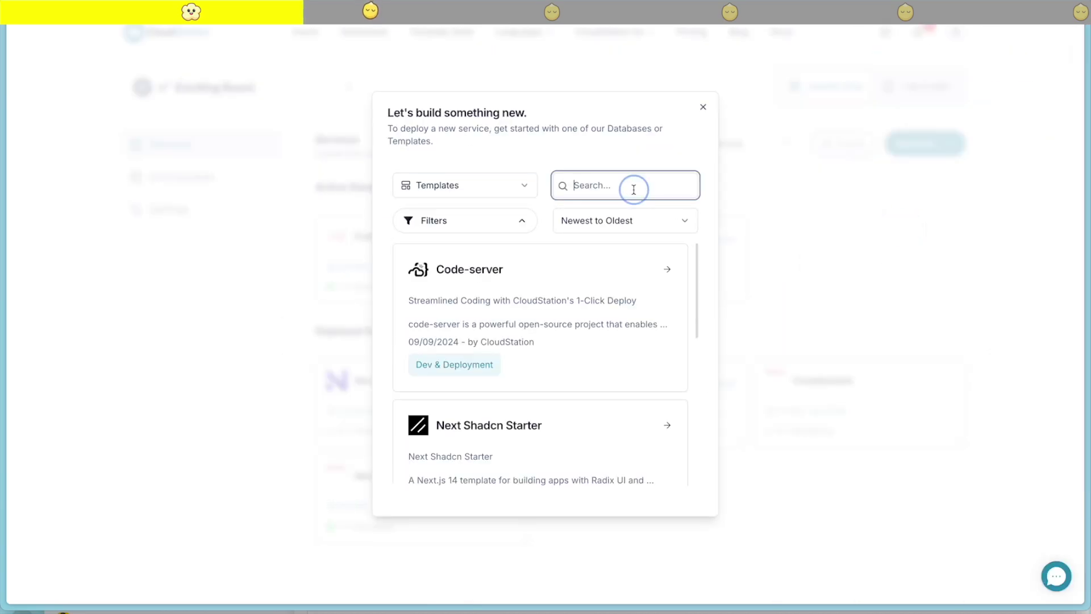
pyautogui.scroll(-3, 470, 427)
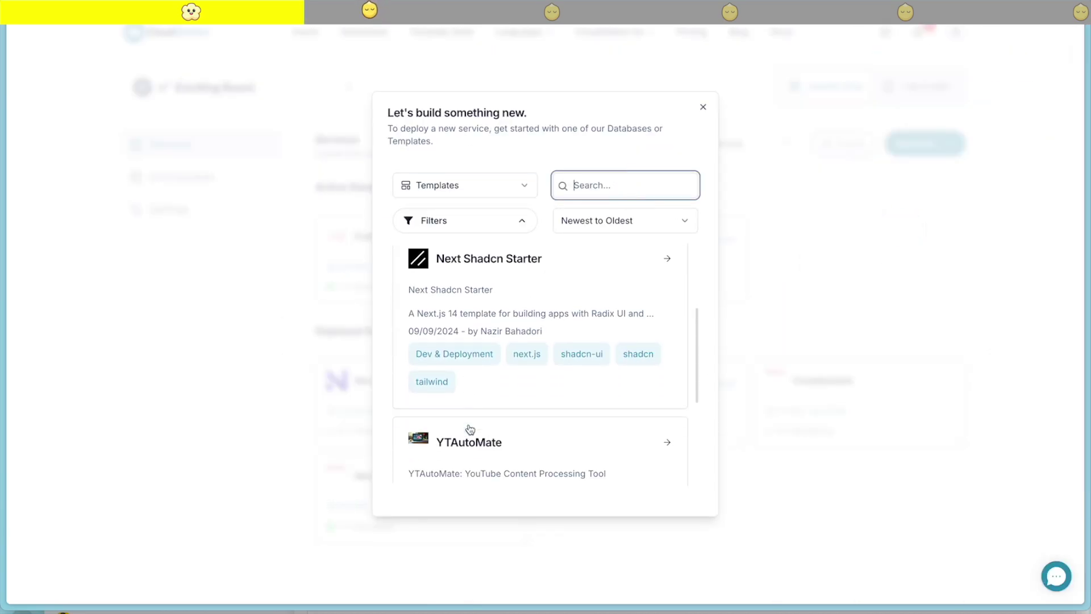
pyautogui.click(470, 431)
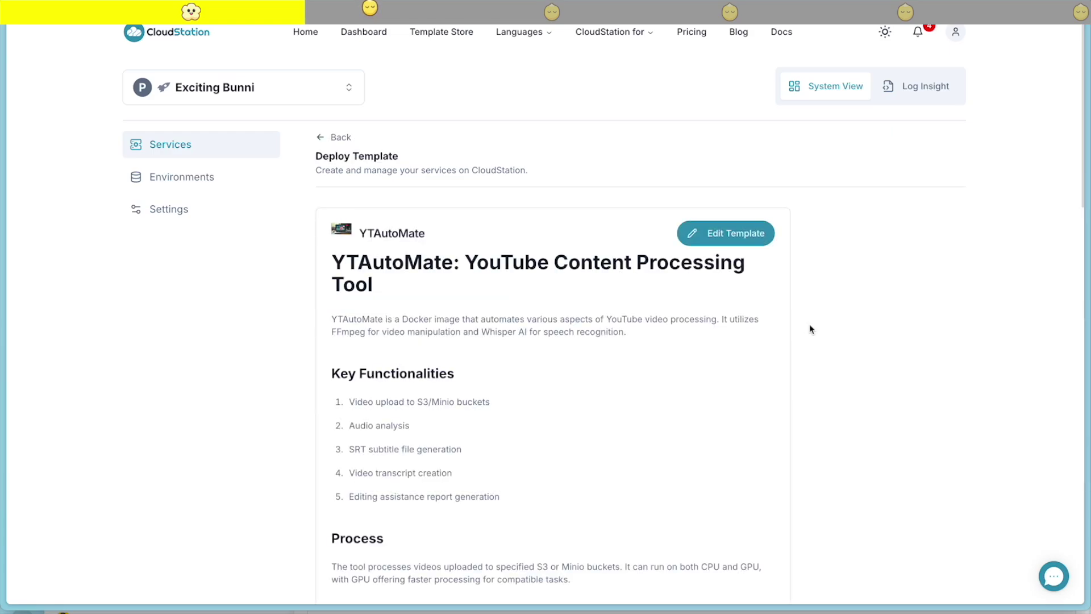
pyautogui.scroll(-15, 646, 400)
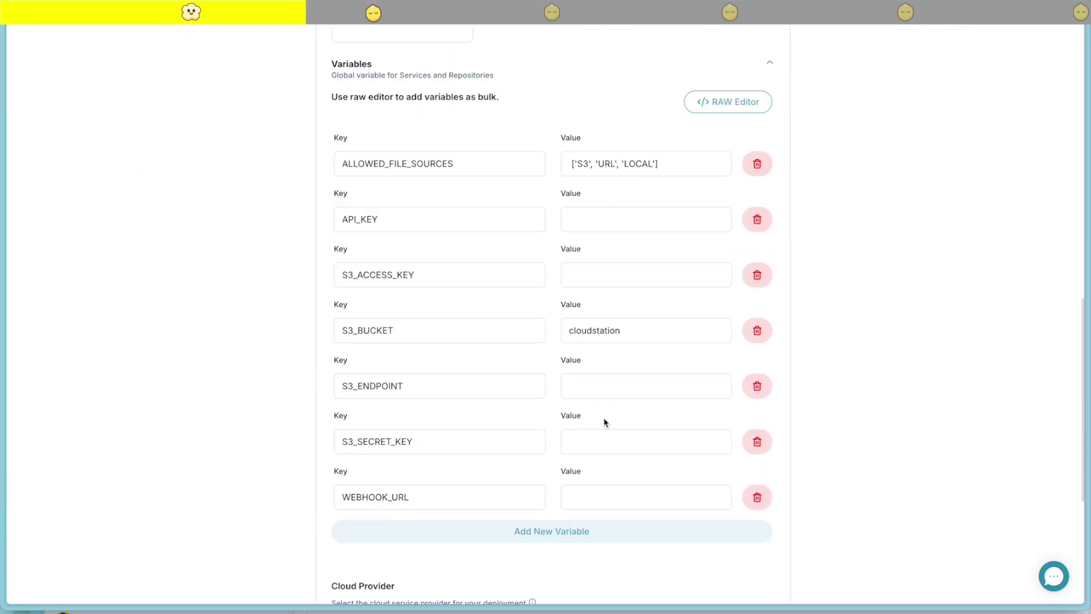
pyautogui.click(581, 443)
# Enter an API_KEY value and paste the copied access key into S3_ACCESS_KEY
pyautogui.click(601, 221)
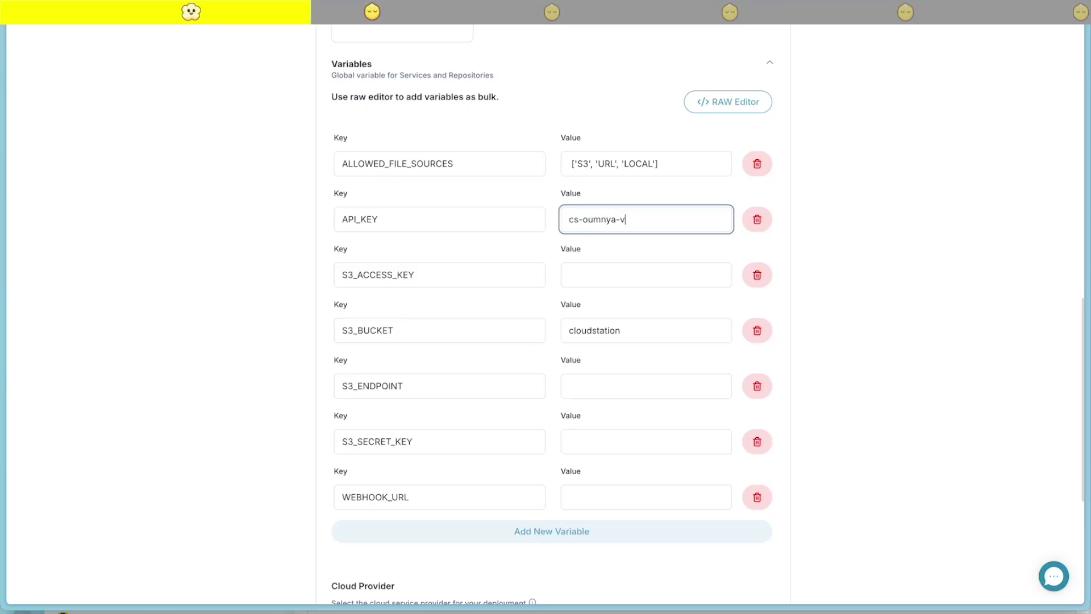
pyautogui.write('o')
pyautogui.press('Tab')
pyautogui.press('super+shift+v')
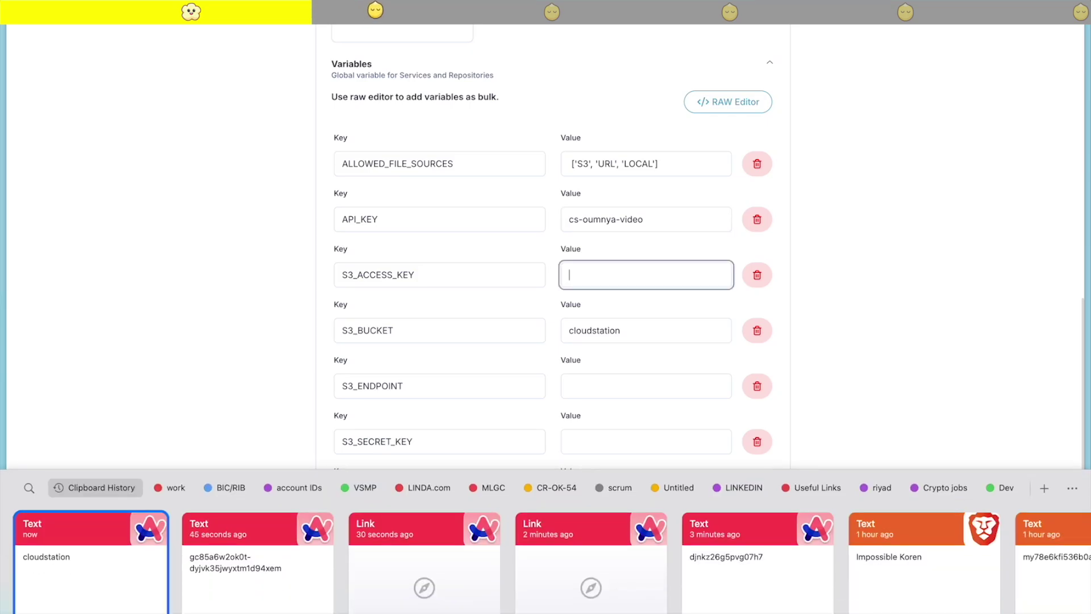
pyautogui.press('Right')
pyautogui.press('Right')
pyautogui.press('Right')
pyautogui.press('Right')
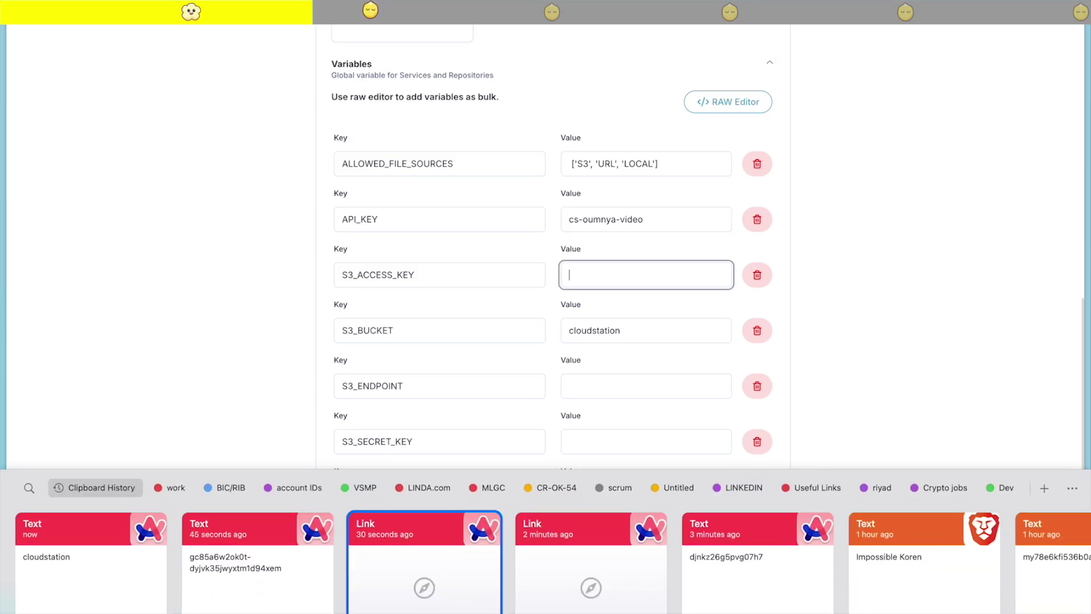
pyautogui.press('Return')
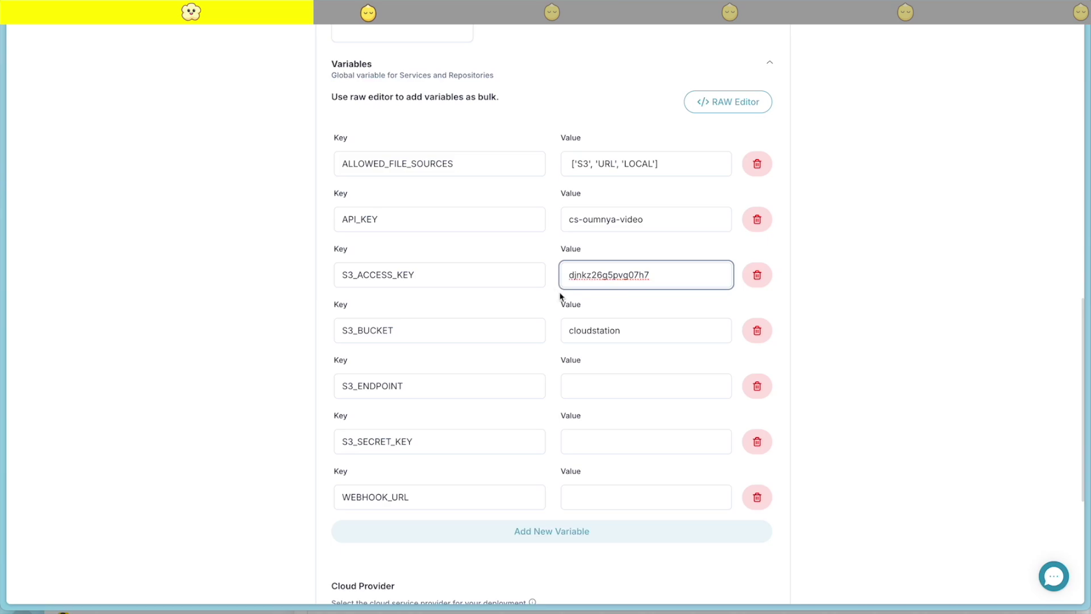
# Paste the MinIO server URL into S3_ENDPOINT and the copied secret into S3_SECRET_KEY
pyautogui.click(601, 389)
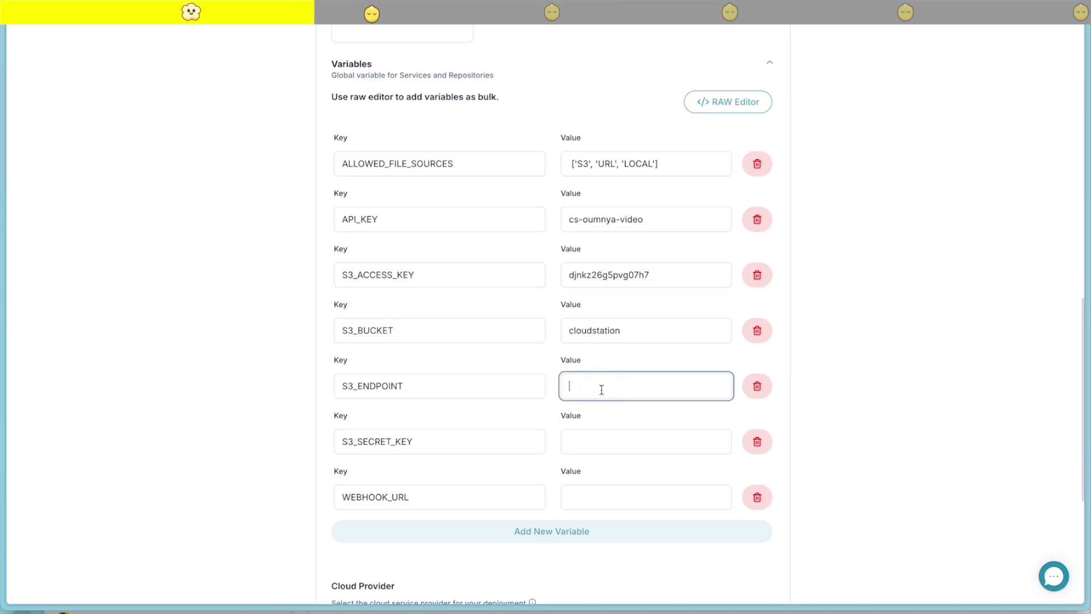
pyautogui.press('super+shift+v')
pyautogui.press('Right')
pyautogui.press('Right')
pyautogui.press('Right')
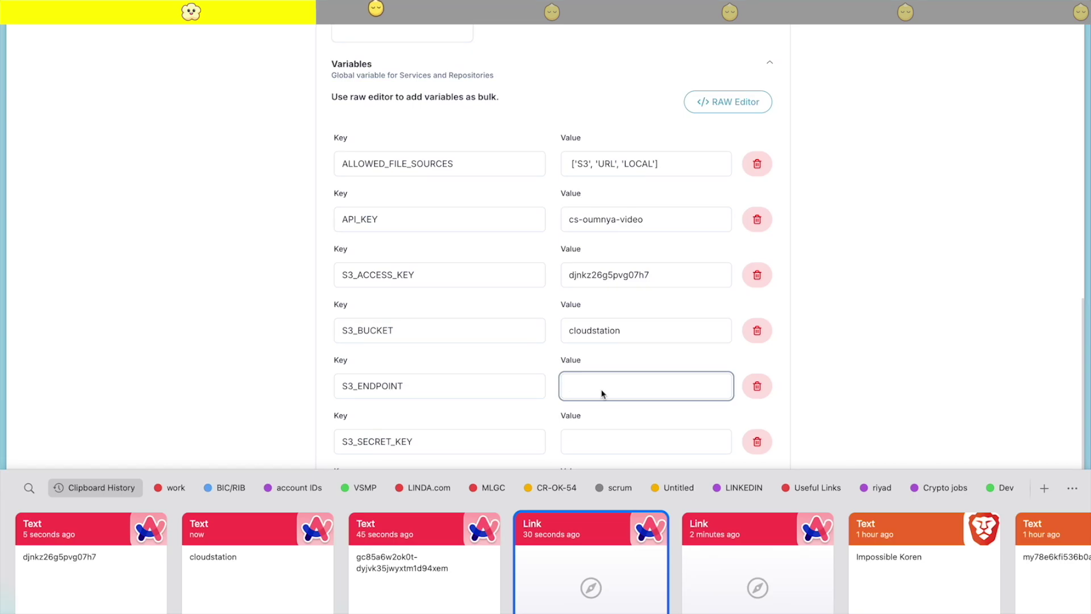
pyautogui.press('Return')
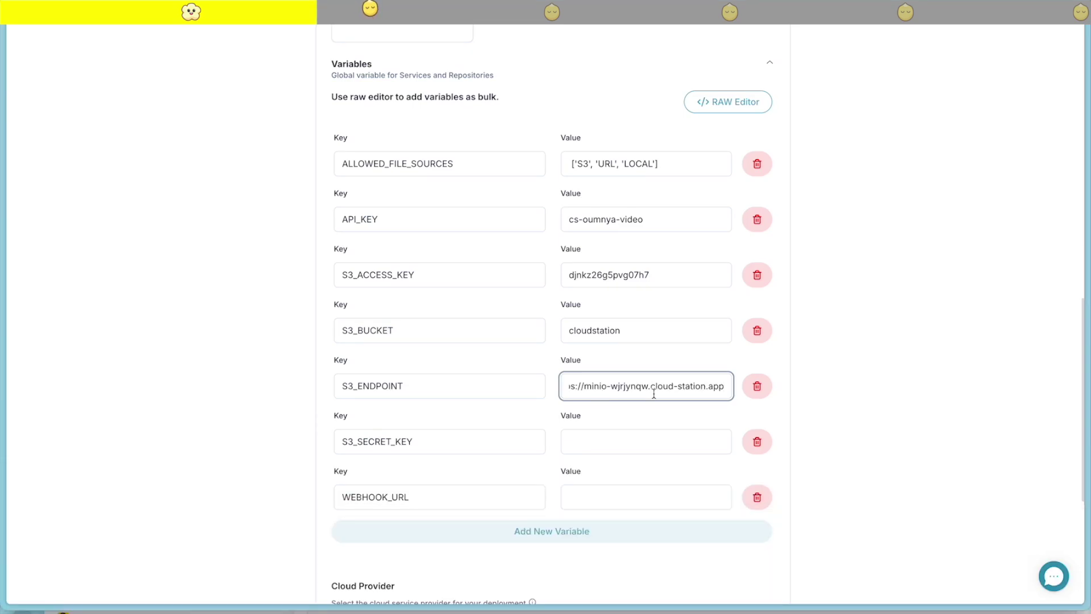
pyautogui.click(609, 438)
pyautogui.press('super+shift+v')
pyautogui.press('Right')
pyautogui.press('Right')
pyautogui.press('Right')
pyautogui.press('Return')
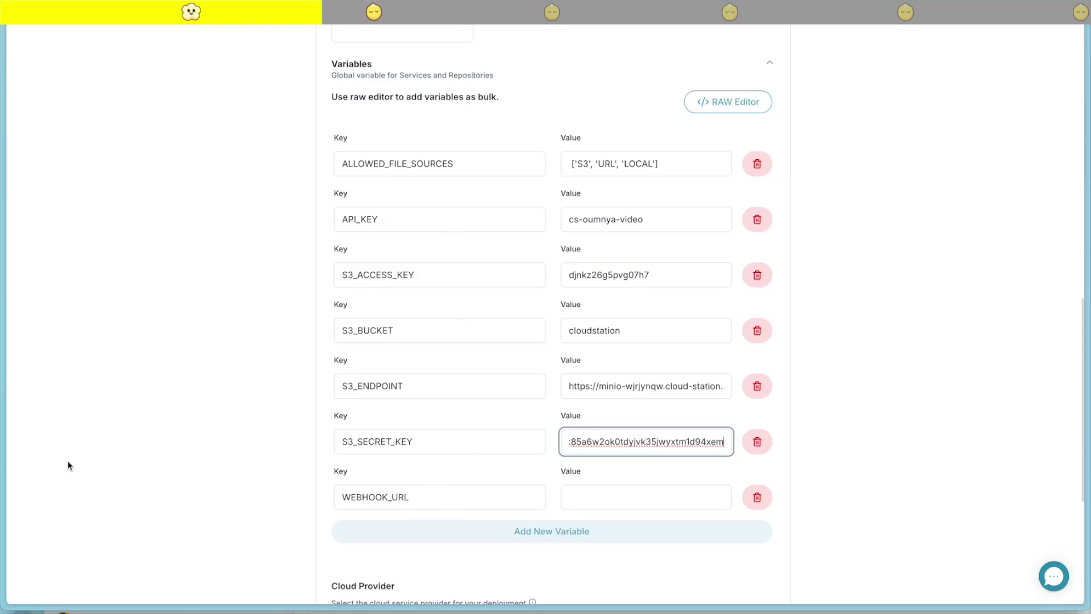
# Return to the n8n home page, leaving the current workflow without saving
pyautogui.moveTo(3, 466)
pyautogui.click(57, 262)
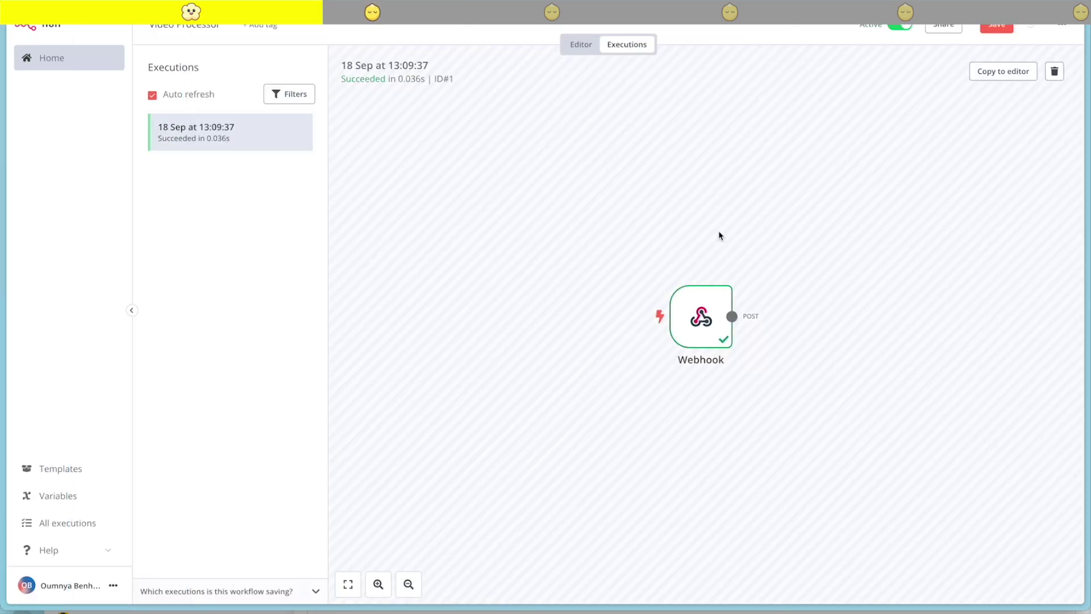
pyautogui.click(44, 59)
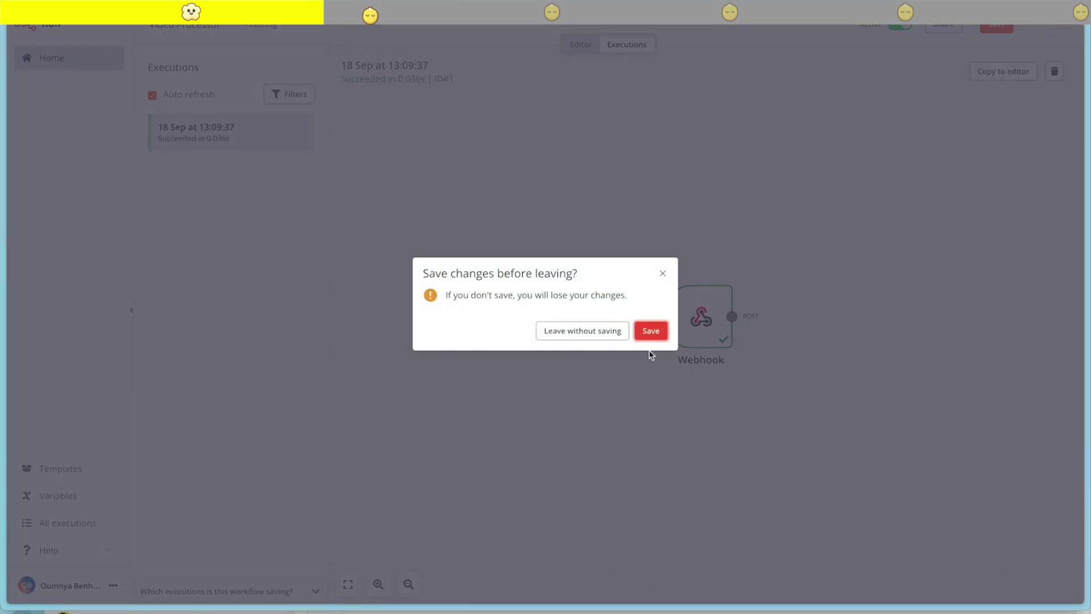
pyautogui.click(594, 334)
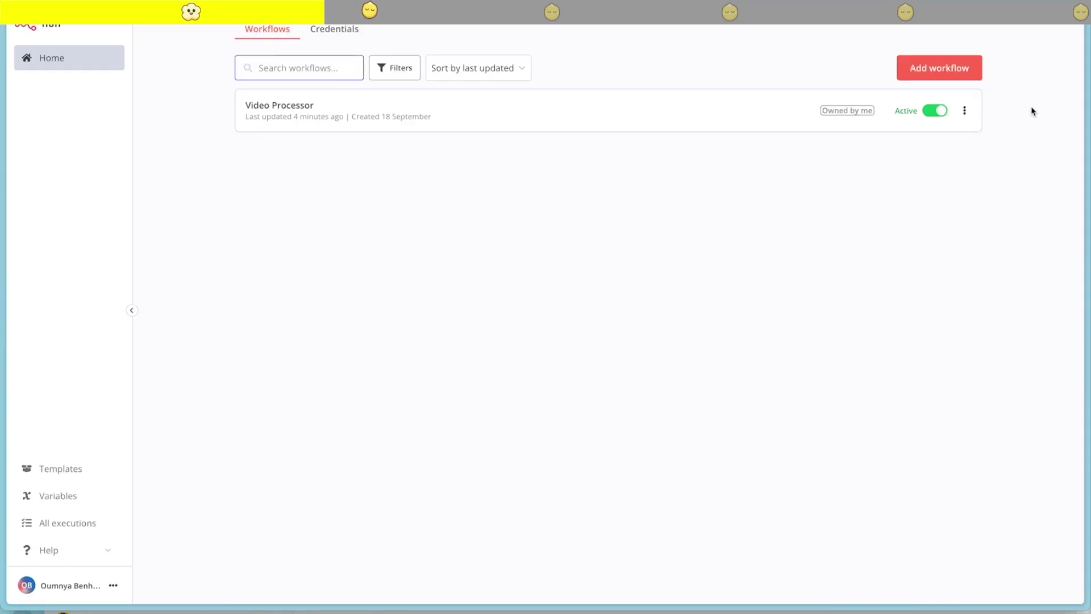
# Create a new workflow named Content Creator and delete its manual trigger
pyautogui.click(945, 76)
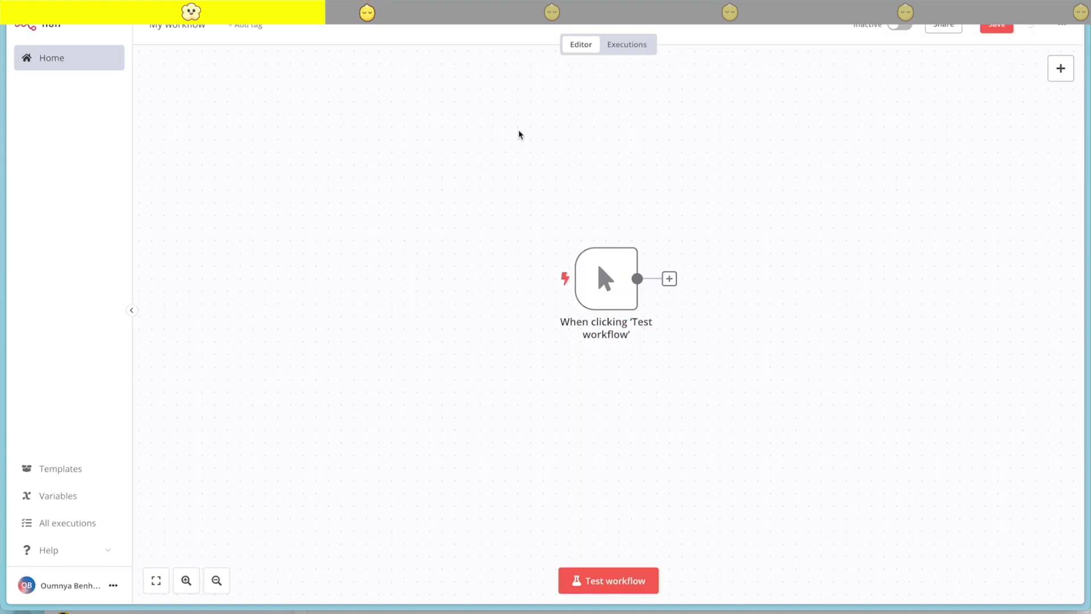
pyautogui.click(182, 30)
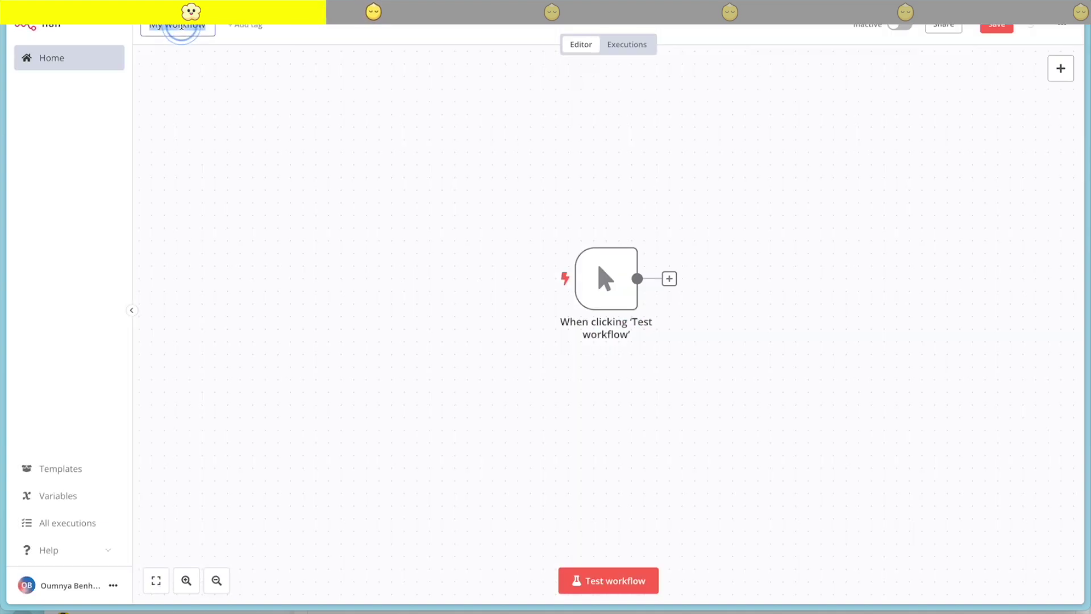
pyautogui.write('Vontent')
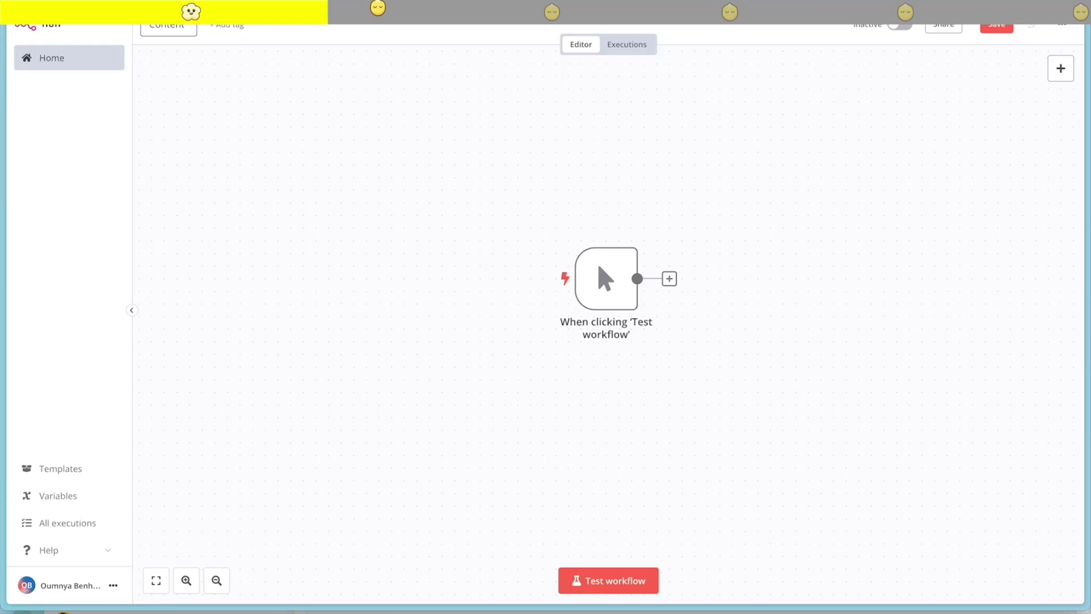
pyautogui.write(' Creator')
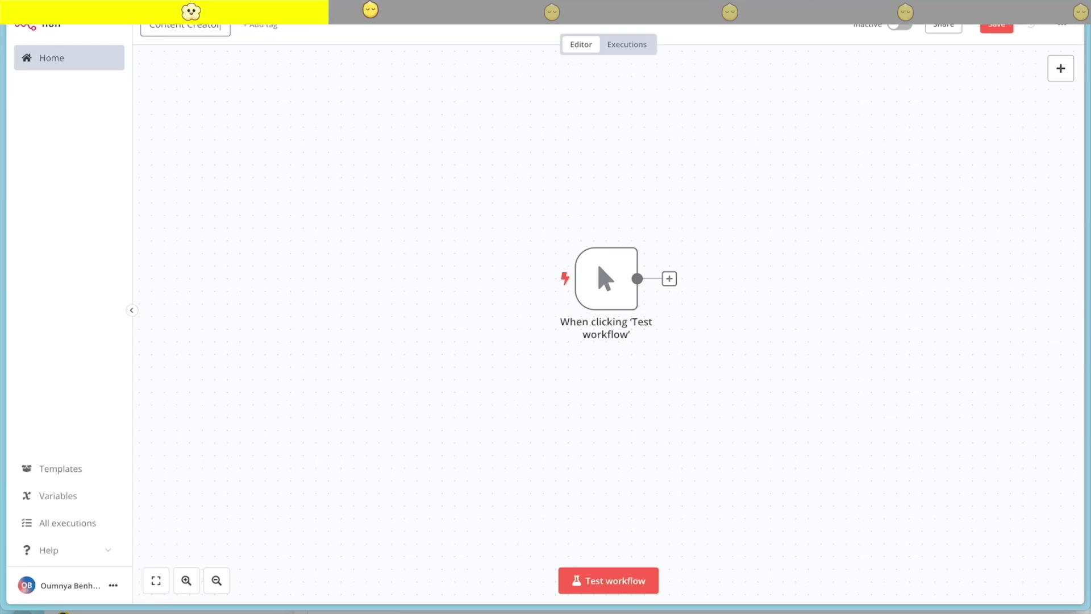
pyautogui.click(614, 232)
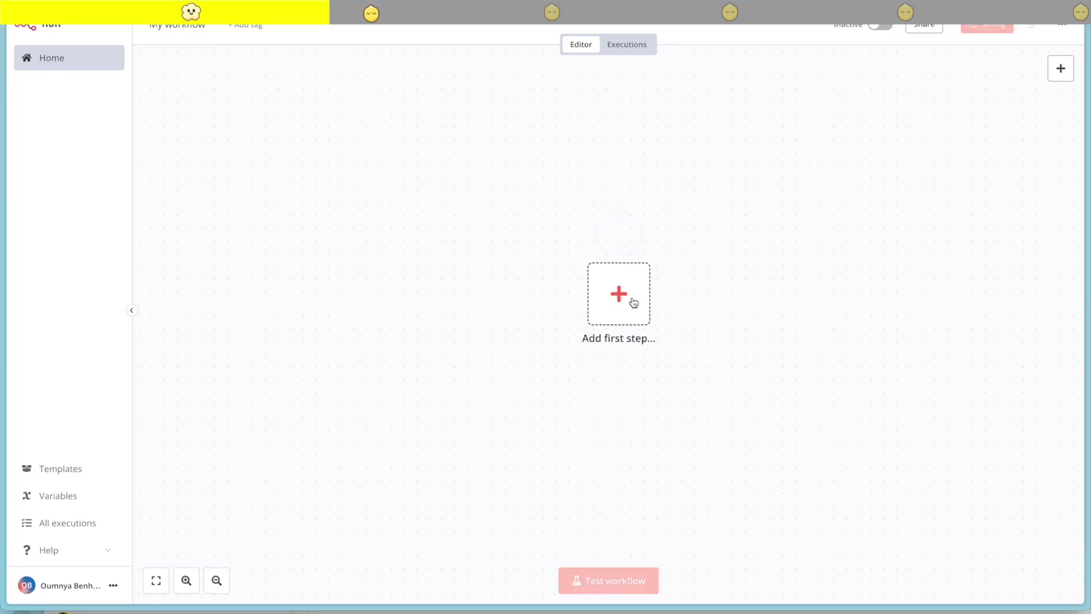
# Add a Webhook trigger using POST and copy its production URL
pyautogui.click(641, 293)
pyautogui.write('we')
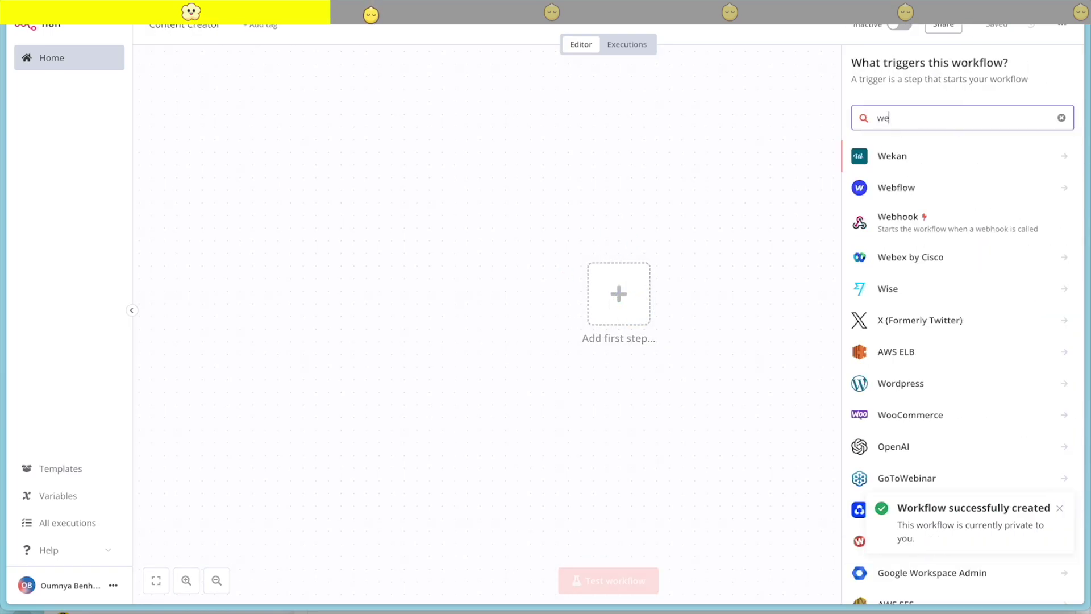
pyautogui.write('b')
pyautogui.click(943, 182)
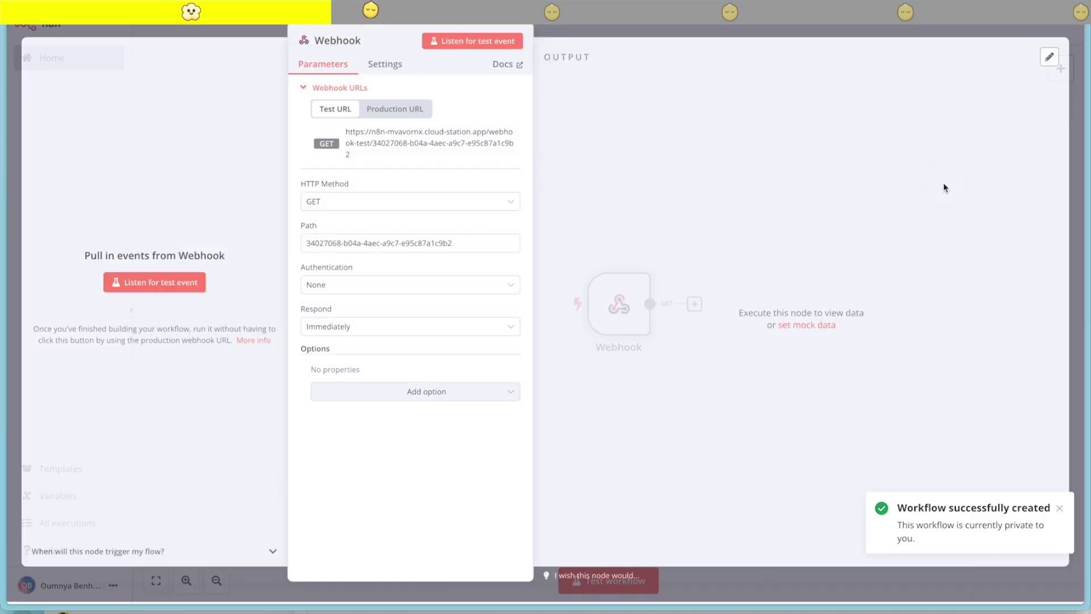
pyautogui.click(426, 208)
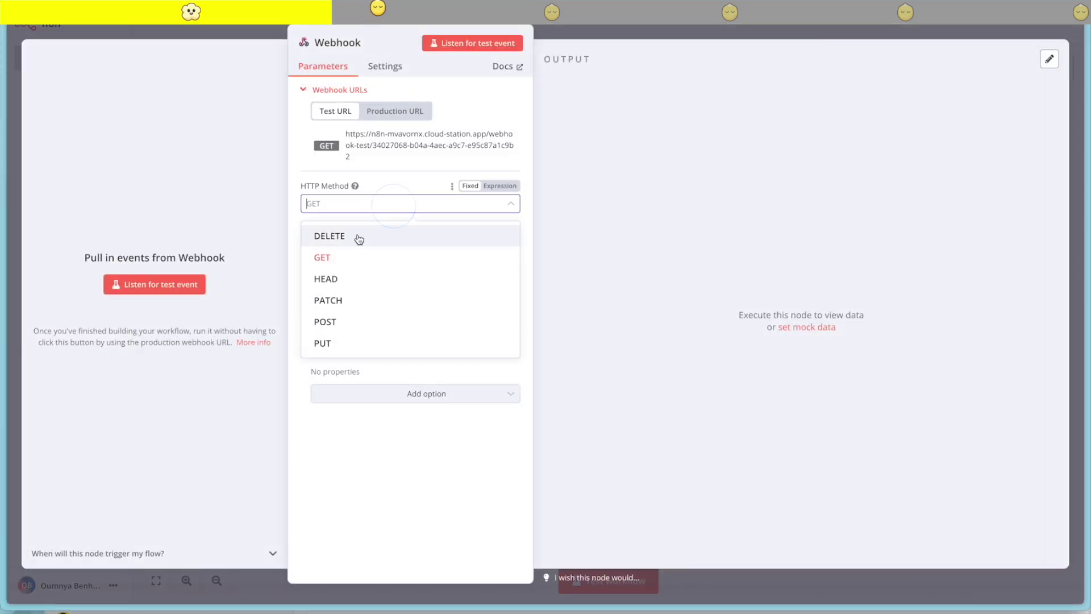
pyautogui.click(329, 322)
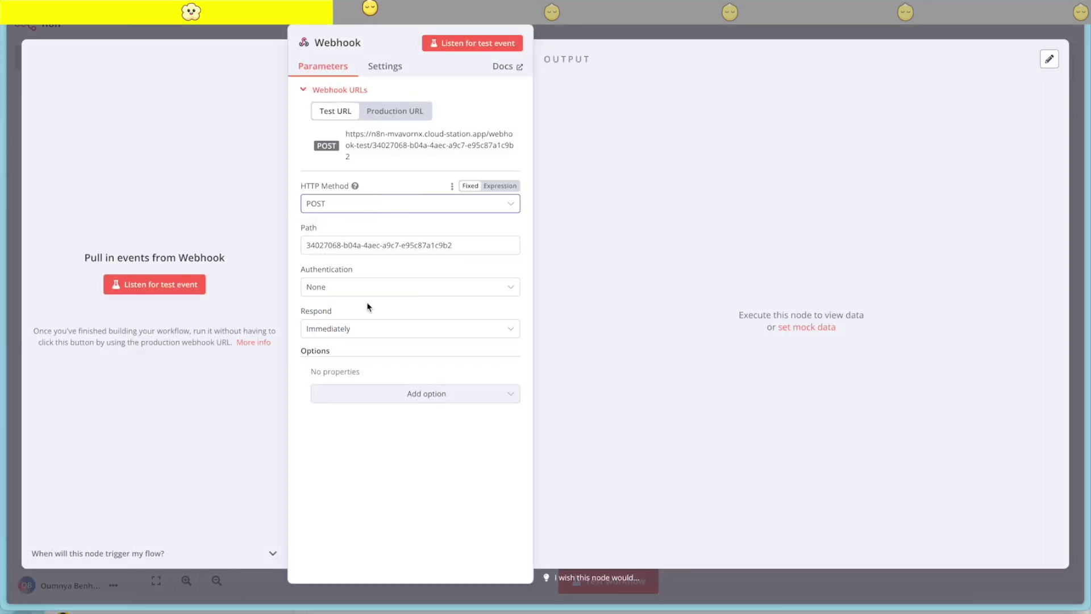
pyautogui.click(397, 111)
pyautogui.click(421, 147)
pyautogui.click(727, 29)
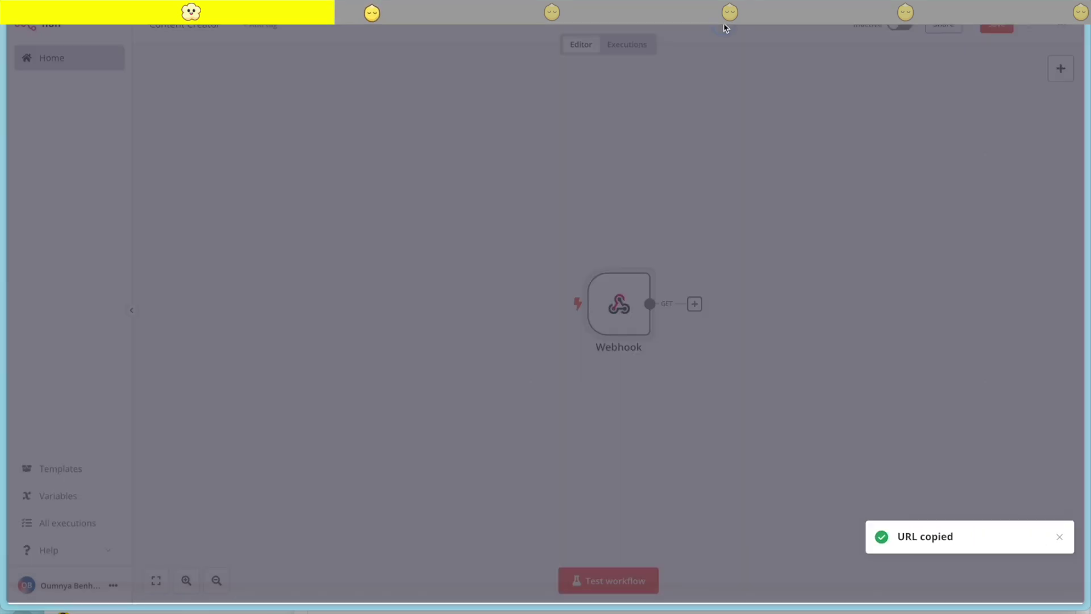
# Save and activate the workflow, then copy the production webhook URL again
pyautogui.click(999, 31)
pyautogui.click(900, 25)
pyautogui.click(671, 336)
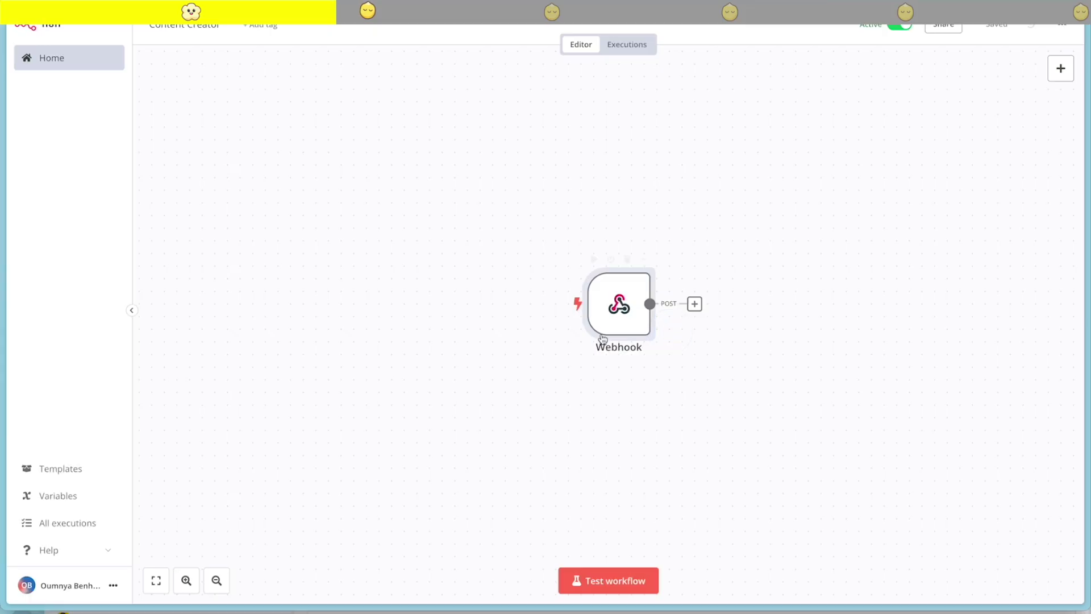
pyautogui.doubleClick(623, 294)
pyautogui.click(403, 110)
pyautogui.click(472, 145)
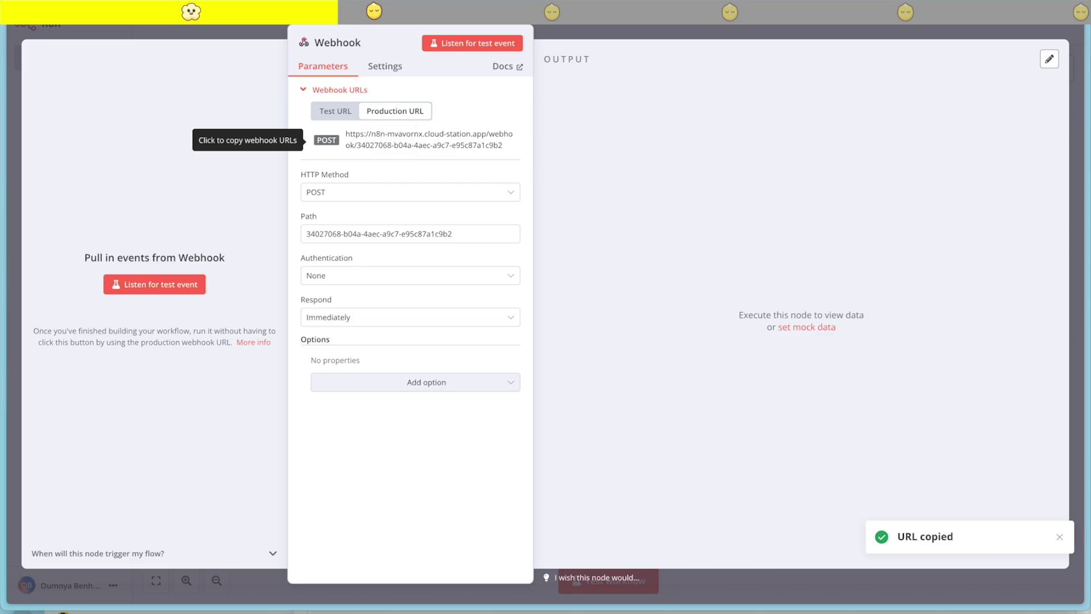
pyautogui.click(20, 134)
# Paste the n8n webhook URL into WEBHOOK_URL and deploy the YTAutoMate template
pyautogui.moveTo(12, 134)
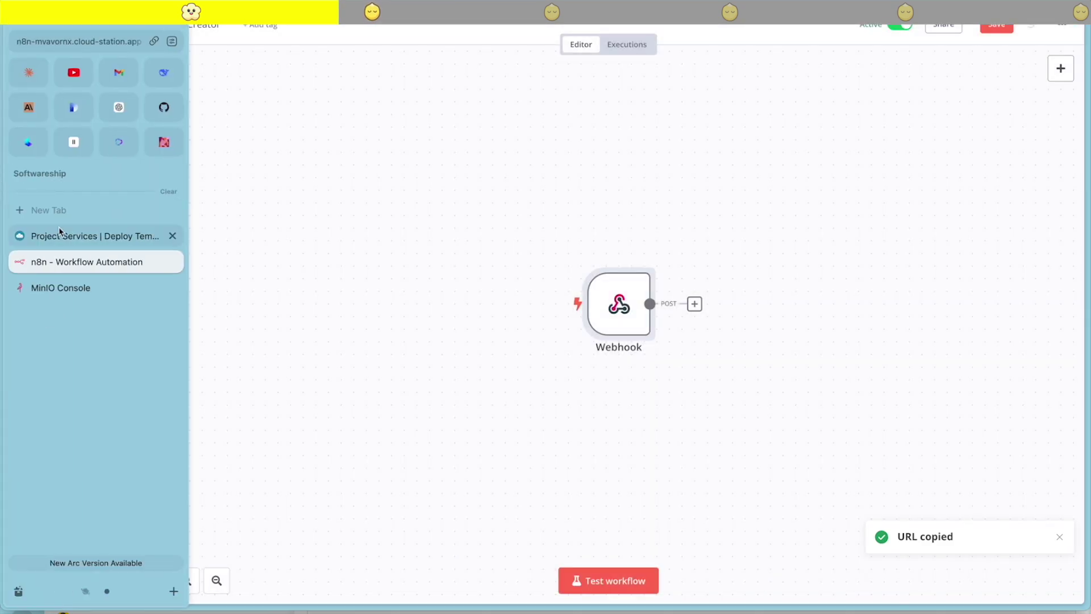
pyautogui.click(59, 231)
pyautogui.click(587, 499)
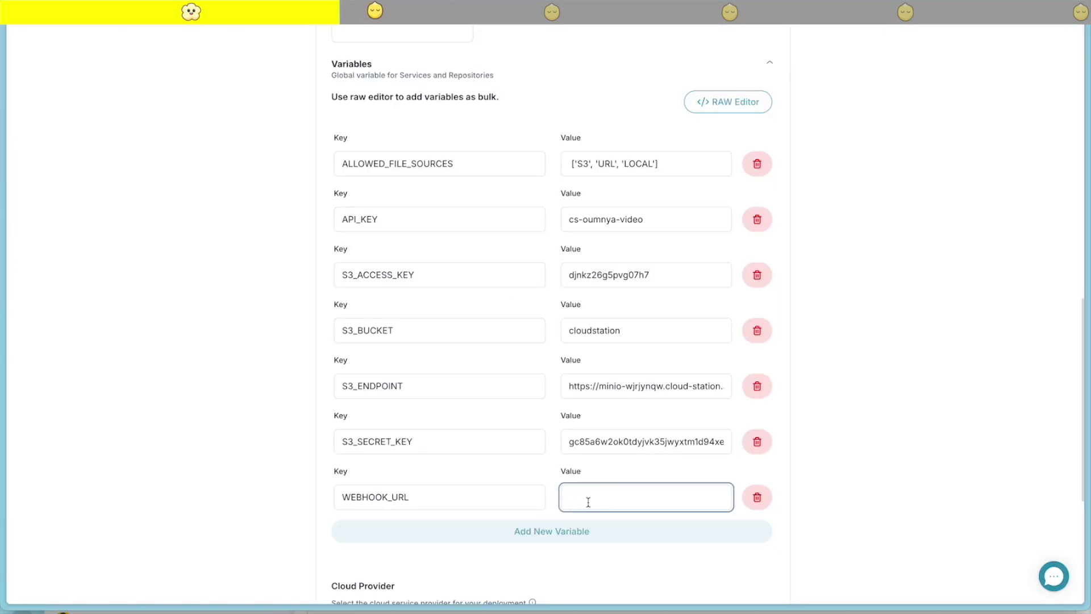
pyautogui.hotkey('ctrl', 'v')
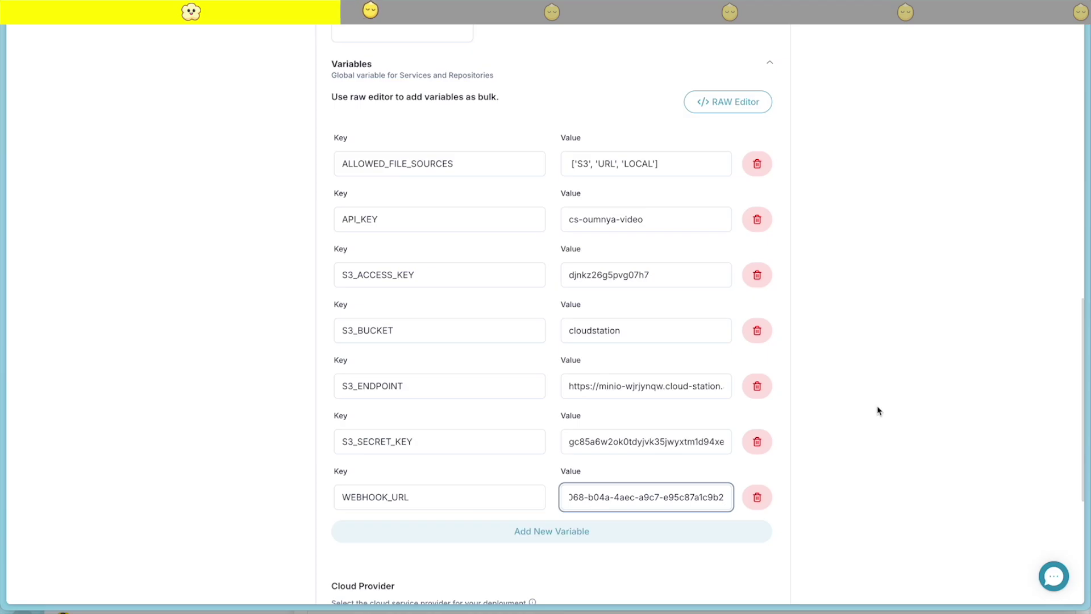
pyautogui.scroll(-5, 879, 410)
pyautogui.click(529, 439)
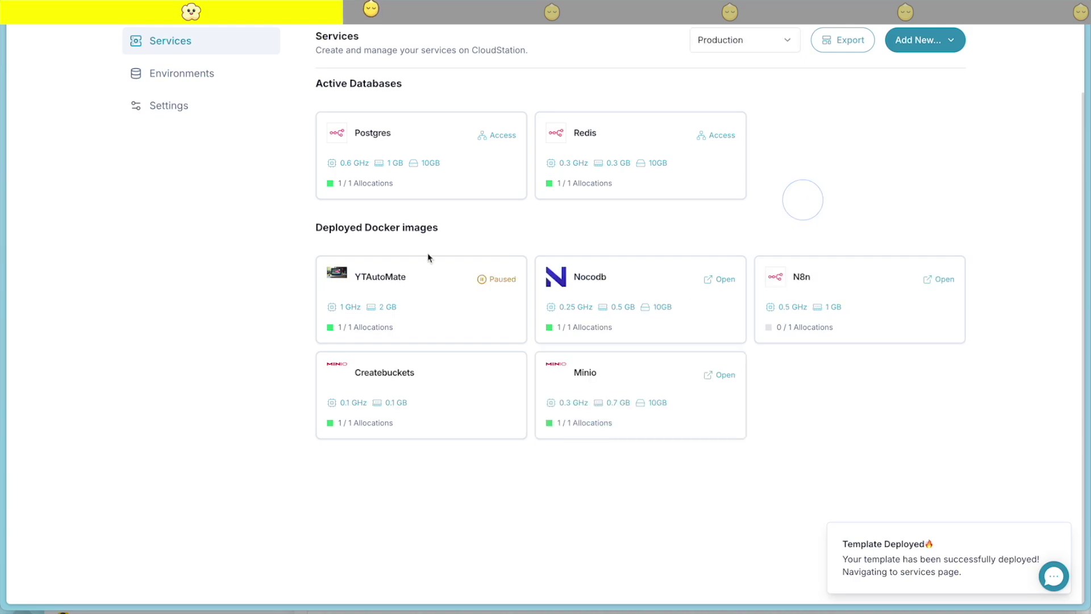
# Check YTAutoMate's shared variables in the RAW editor, then close its details
pyautogui.click(381, 287)
pyautogui.click(557, 87)
pyautogui.click(749, 134)
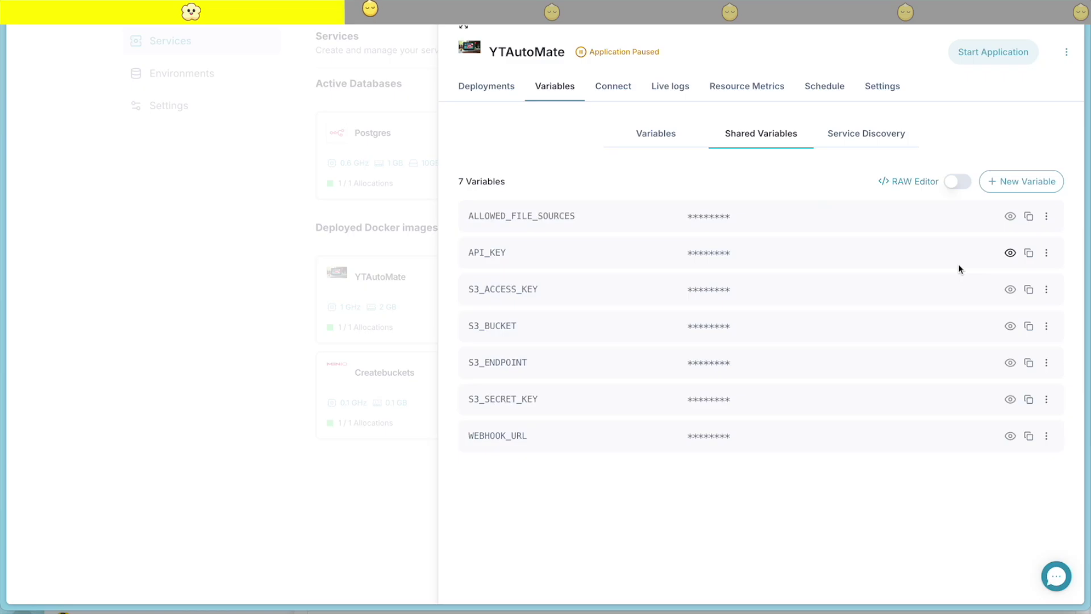
pyautogui.click(952, 183)
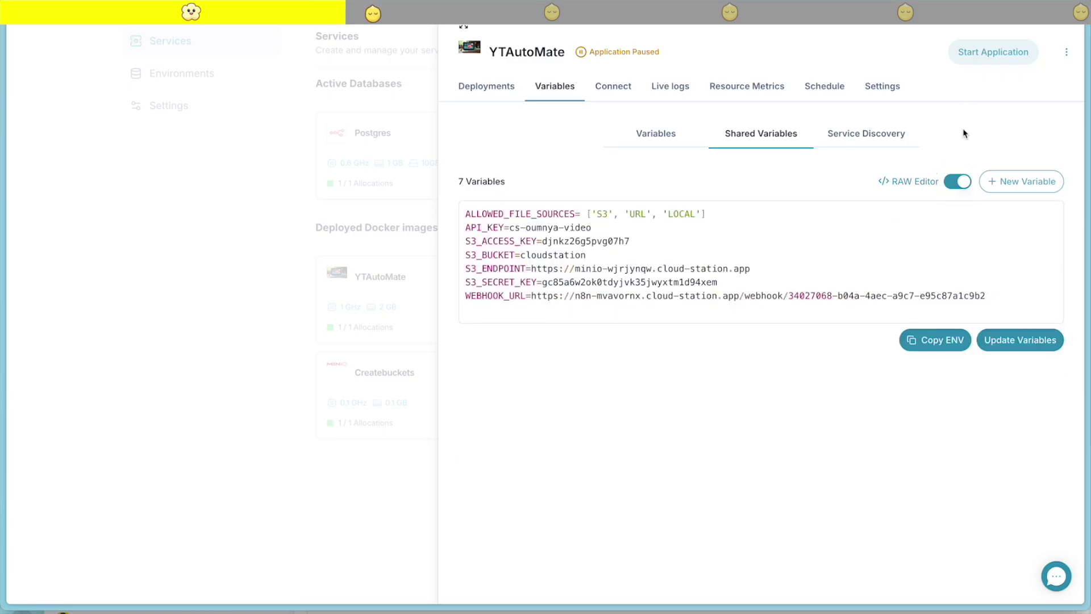
pyautogui.click(955, 185)
pyautogui.click(158, 366)
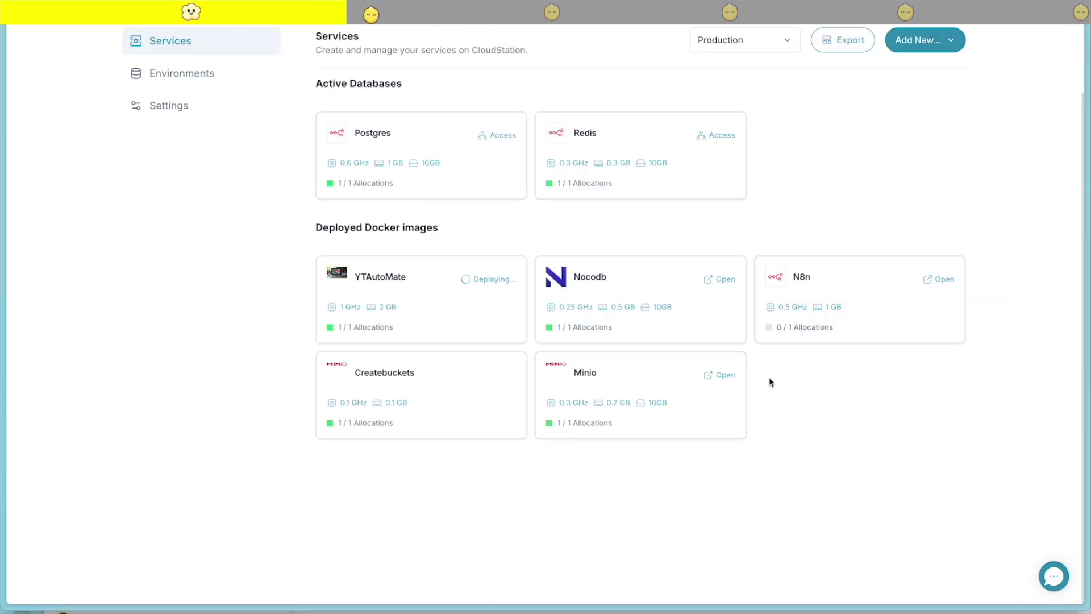
pyautogui.scroll(1, 771, 381)
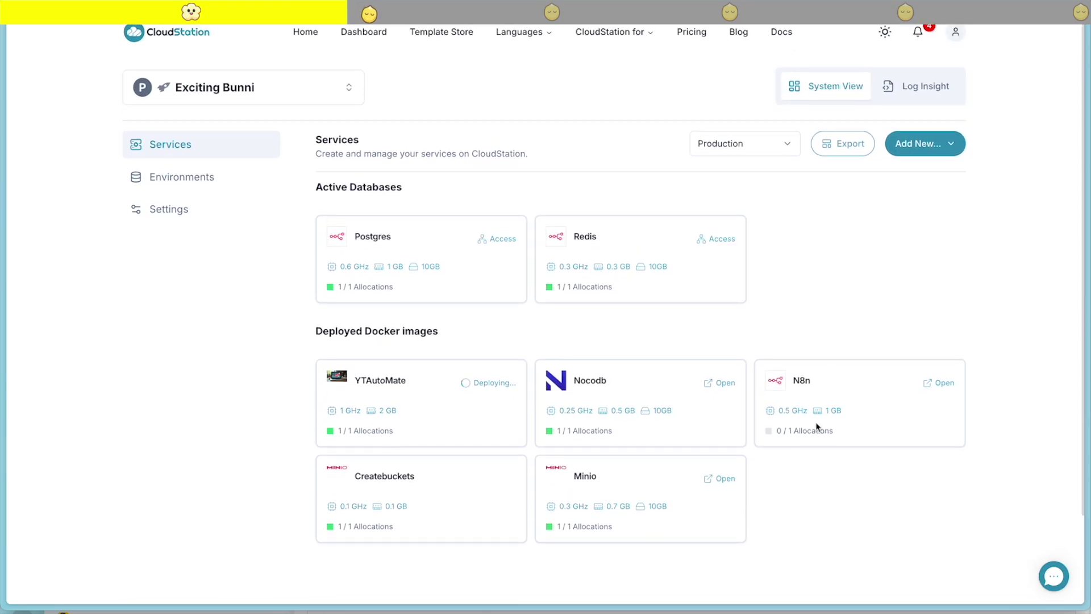
# Leave the current workflow without saving and open Video Processor
pyautogui.moveTo(3, 414)
pyautogui.click(62, 263)
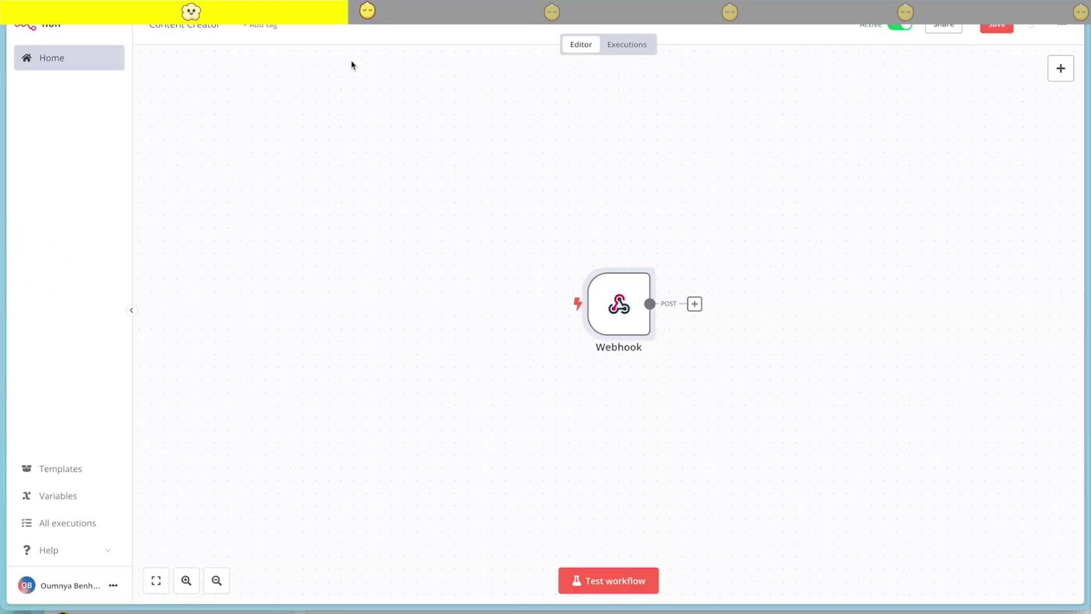
pyautogui.click(90, 59)
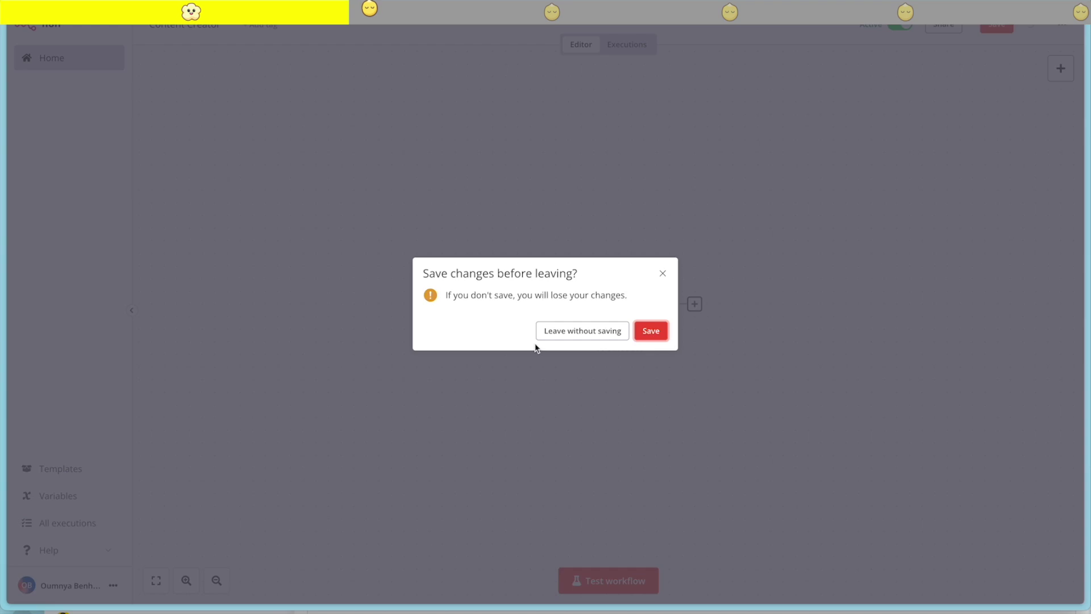
pyautogui.click(583, 331)
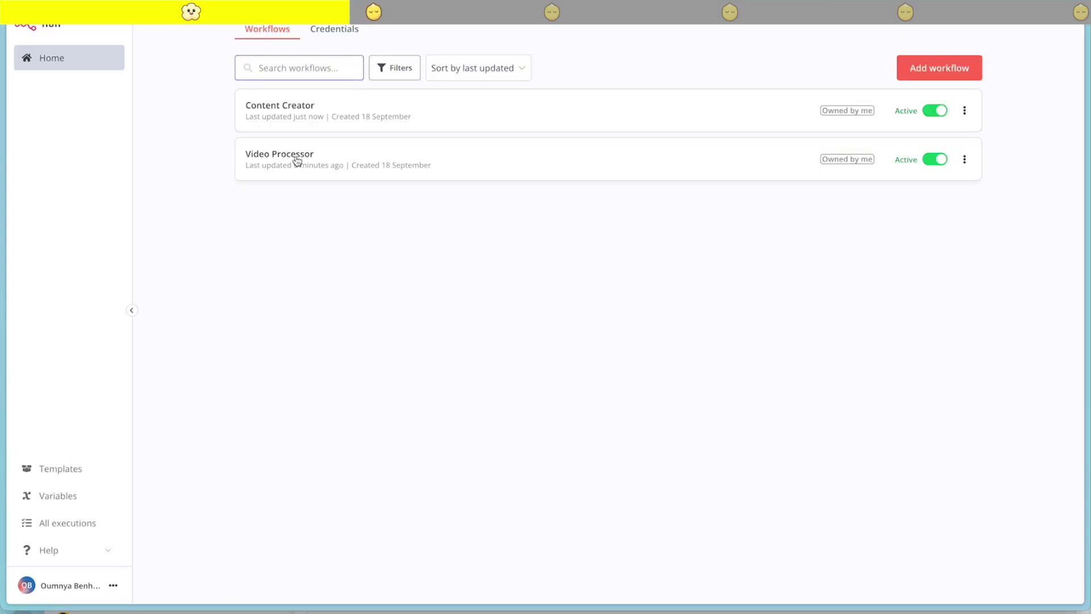
pyautogui.click(296, 162)
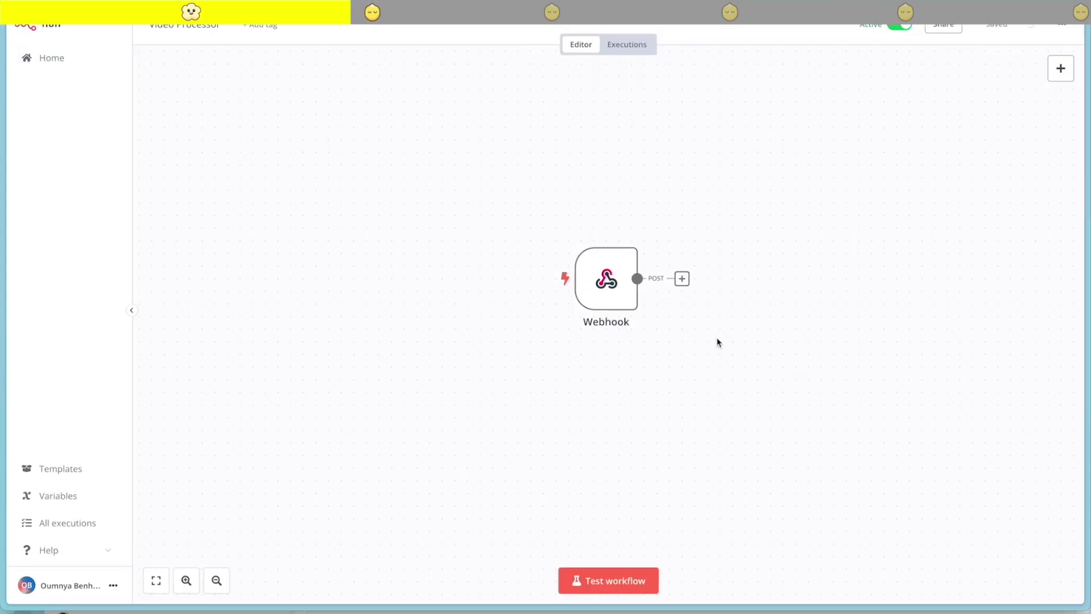
# Copy the Webhook node's JSON output from the 18 Sep 13:09:37 execution
pyautogui.click(624, 45)
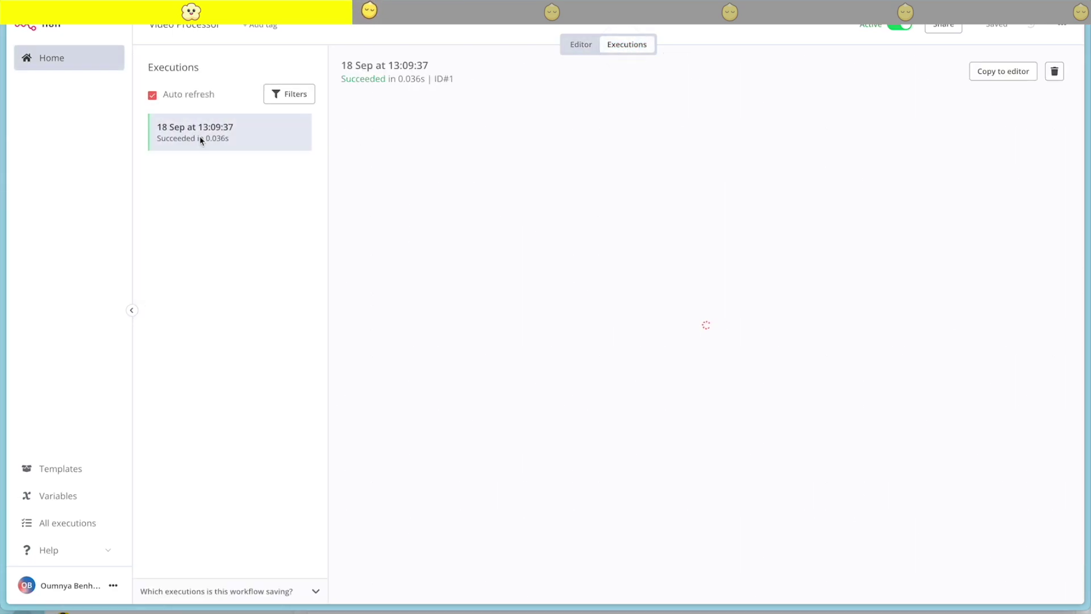
pyautogui.click(199, 136)
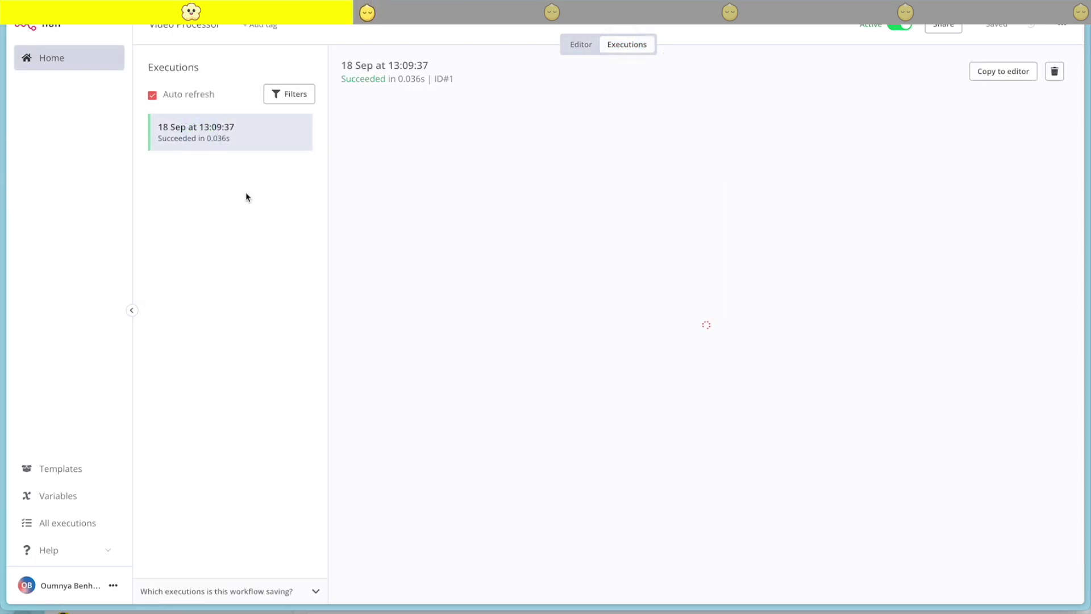
pyautogui.doubleClick(682, 338)
pyautogui.click(978, 60)
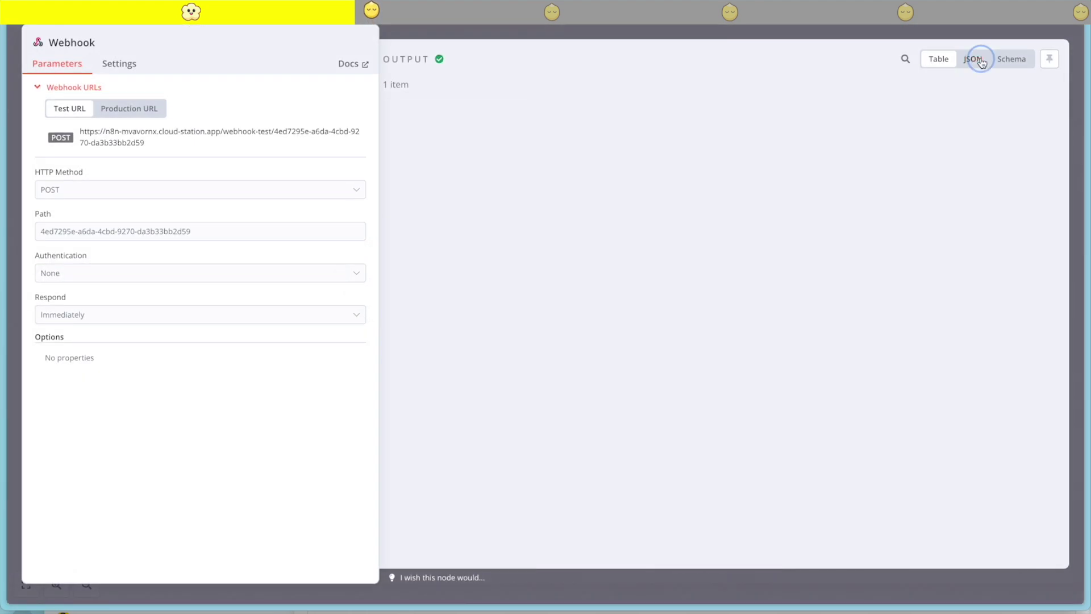
pyautogui.click(1048, 112)
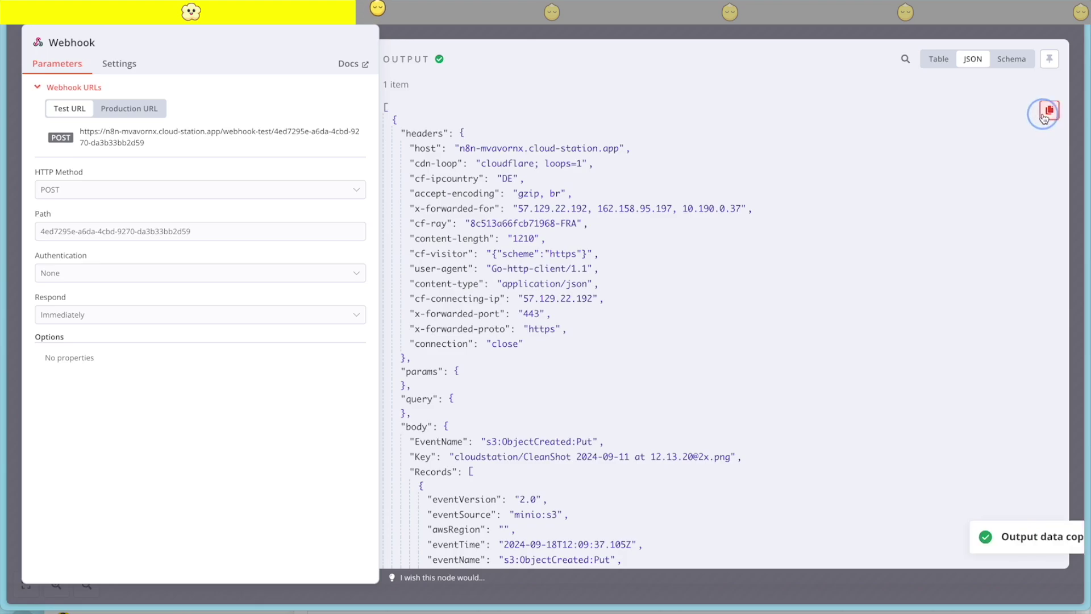
pyautogui.press('Escape')
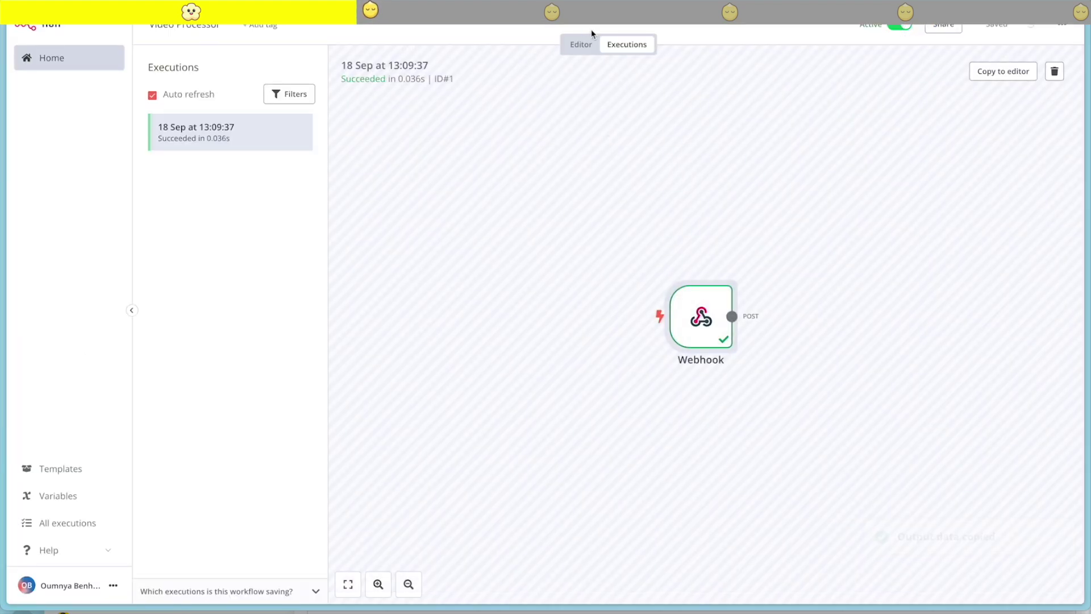
pyautogui.click(581, 44)
# Pin the copied s3:ObjectCreated:Put event JSON as the Webhook node's mock output
pyautogui.click(444, 256)
pyautogui.doubleClick(443, 255)
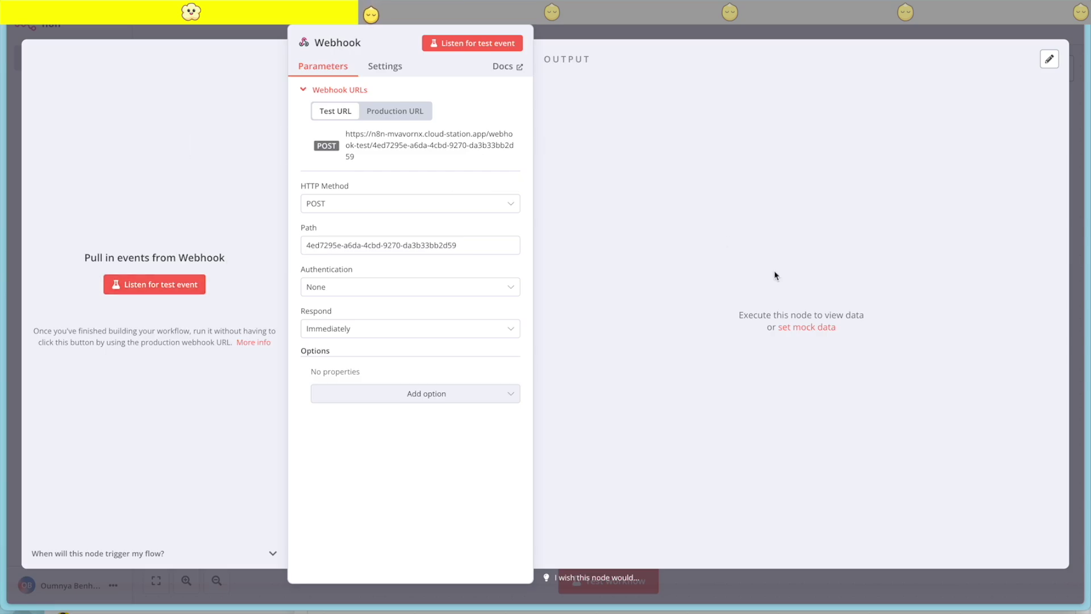
pyautogui.click(806, 328)
pyautogui.hotkey('ctrl', 'a')
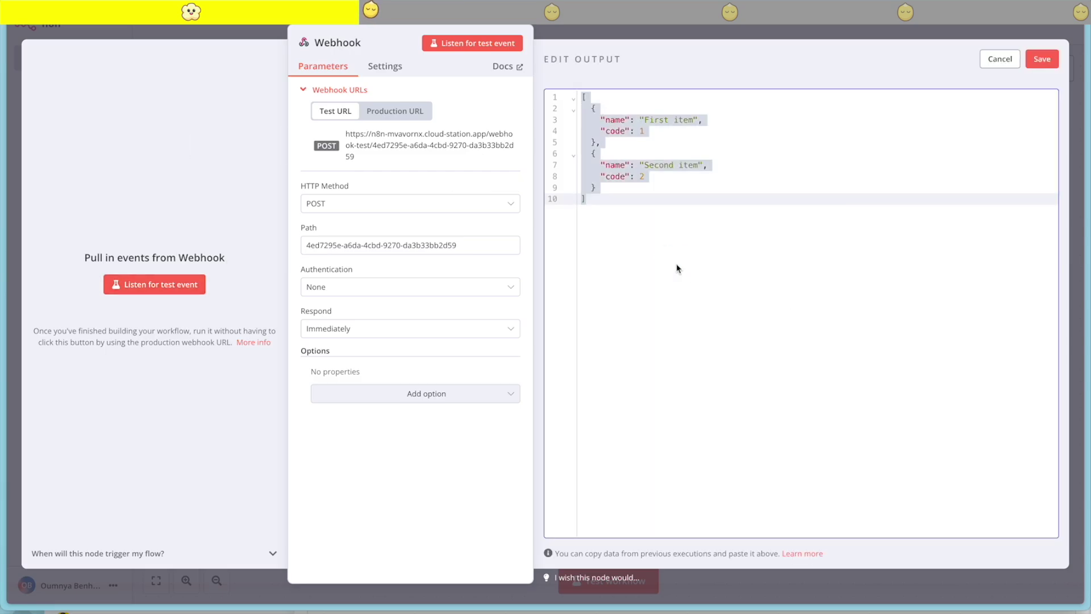
pyautogui.hotkey('ctrl', 'v')
pyautogui.scroll(10, 922, 255)
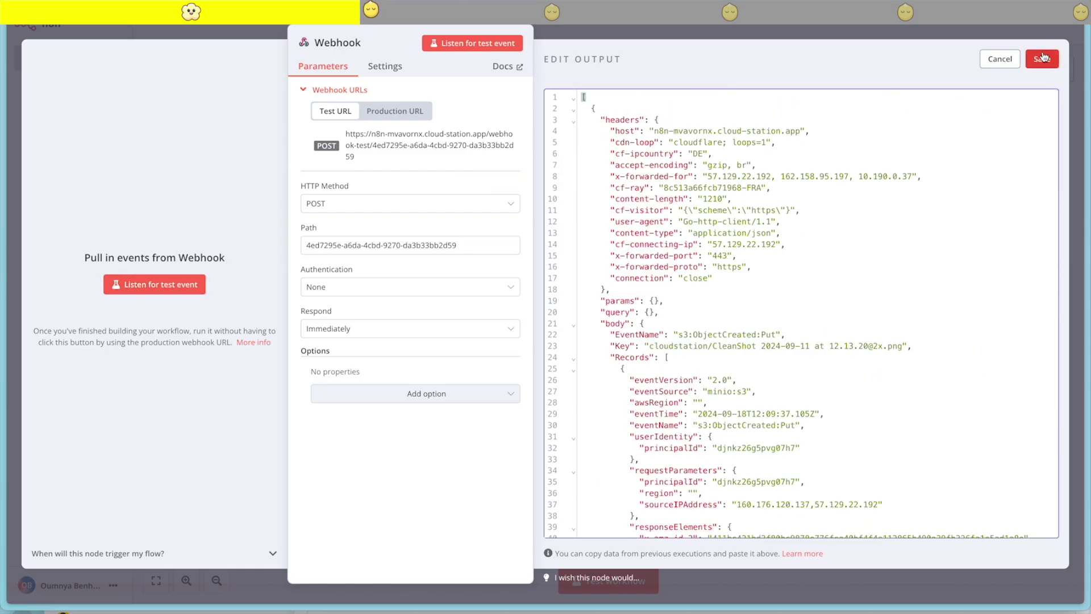
pyautogui.click(1042, 59)
pyautogui.click(761, 31)
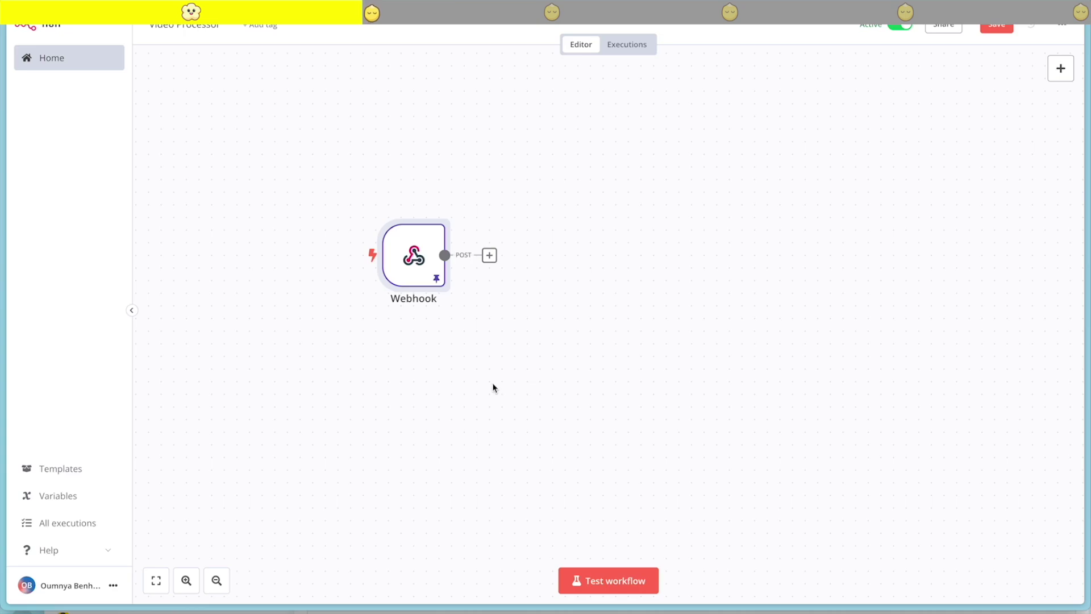
# Add an If node after the Webhook and drag the body Key field into its first condition
pyautogui.click(489, 257)
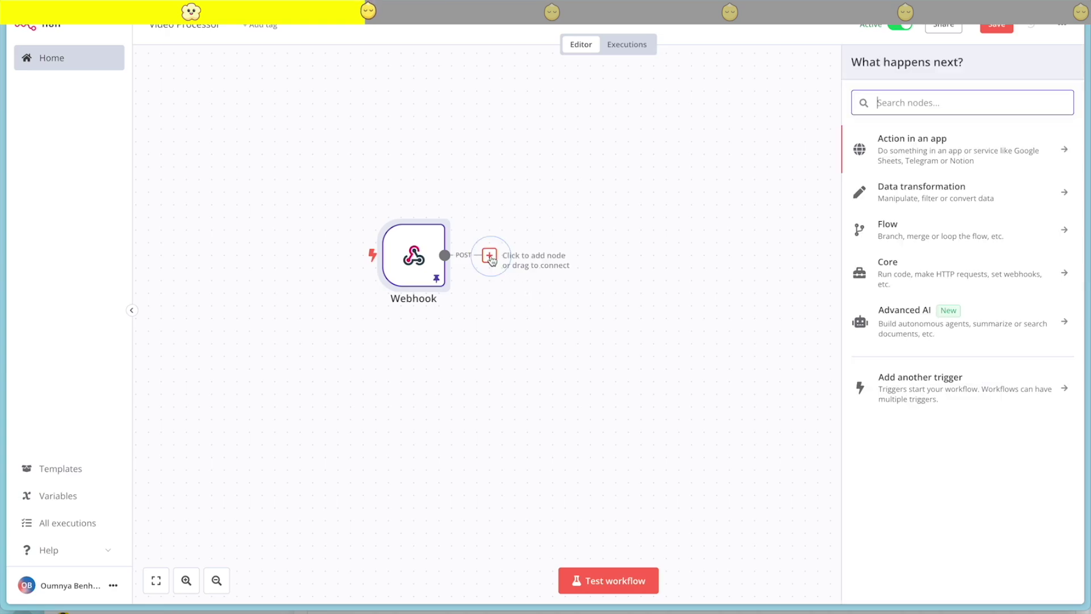
pyautogui.write('if')
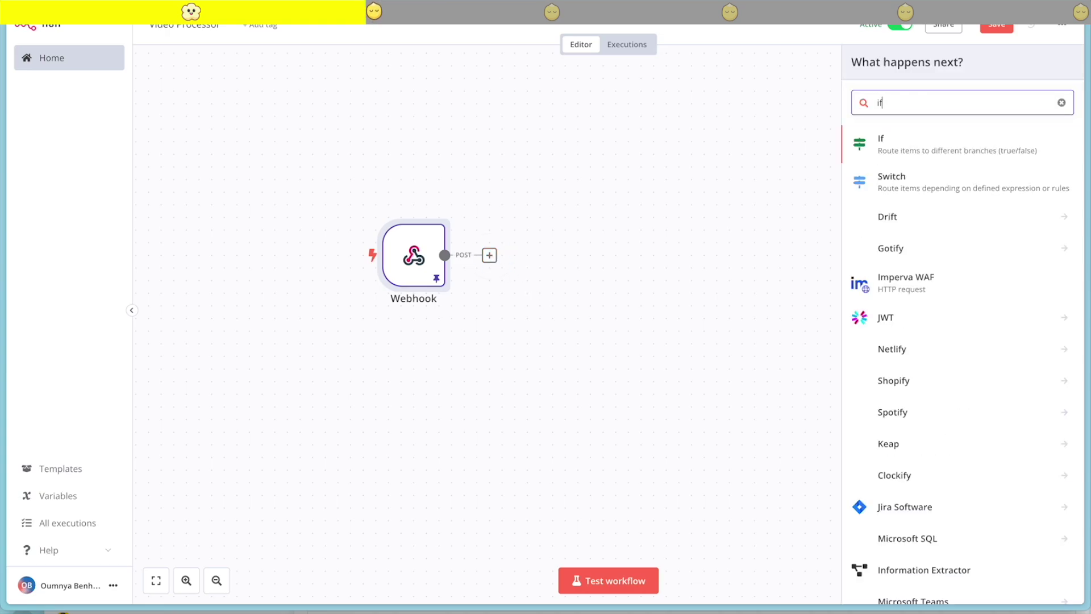
pyautogui.click(908, 150)
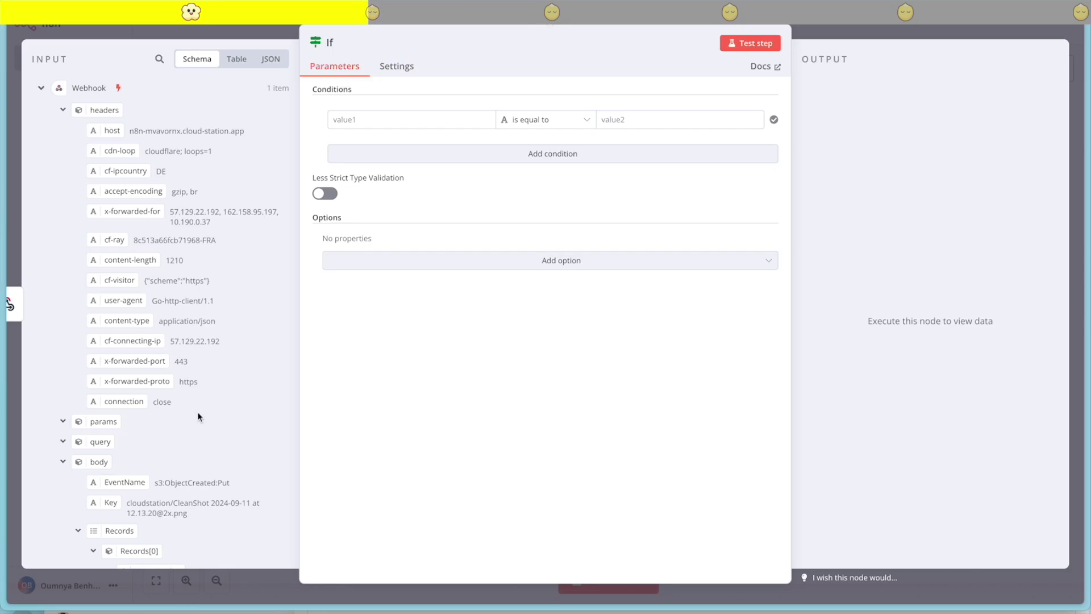
pyautogui.scroll(-15, 198, 416)
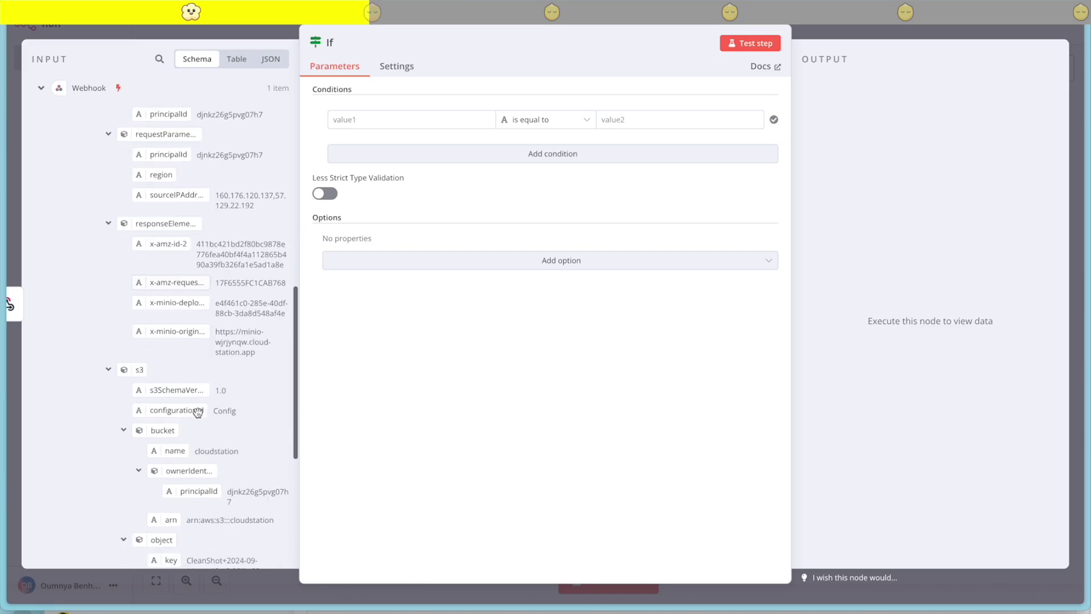
pyautogui.moveTo(170, 288); pyautogui.dragTo(409, 120)
pyautogui.scroll(15, 231, 441)
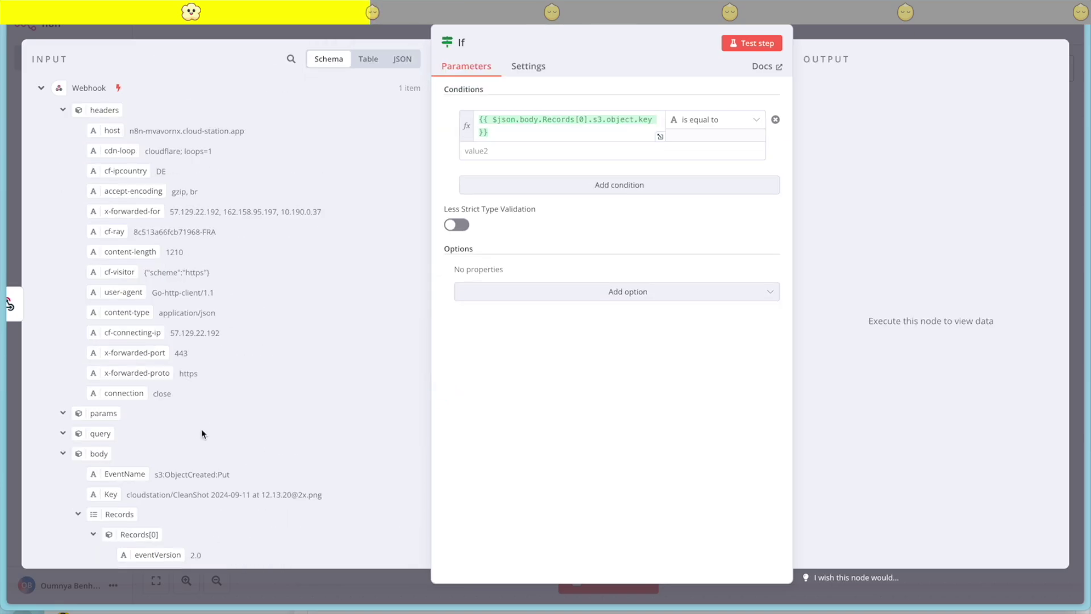
pyautogui.scroll(-8, 172, 427)
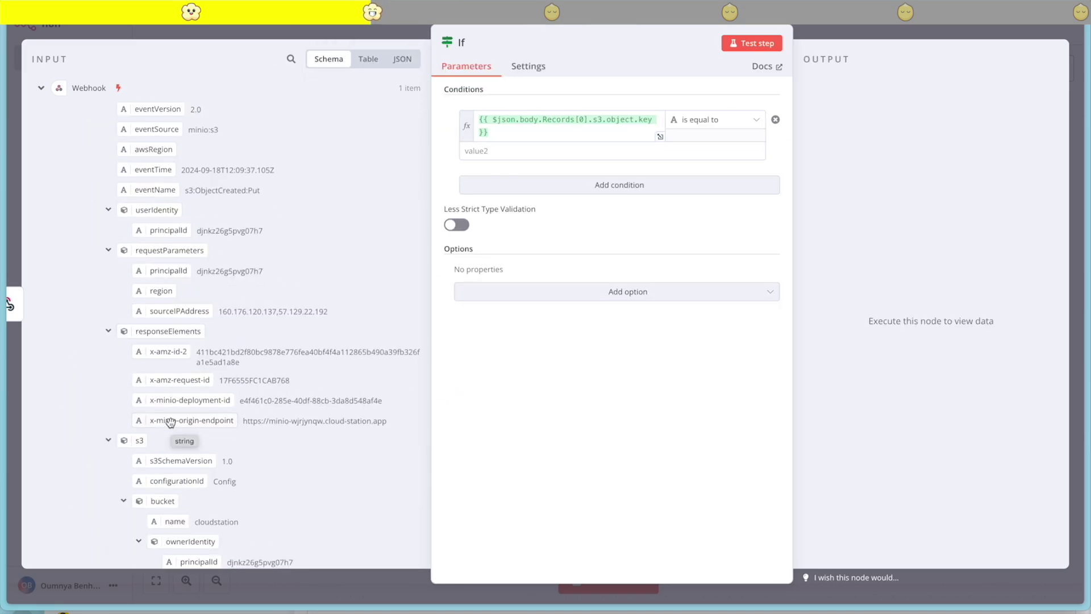
pyautogui.scroll(-4, 170, 422)
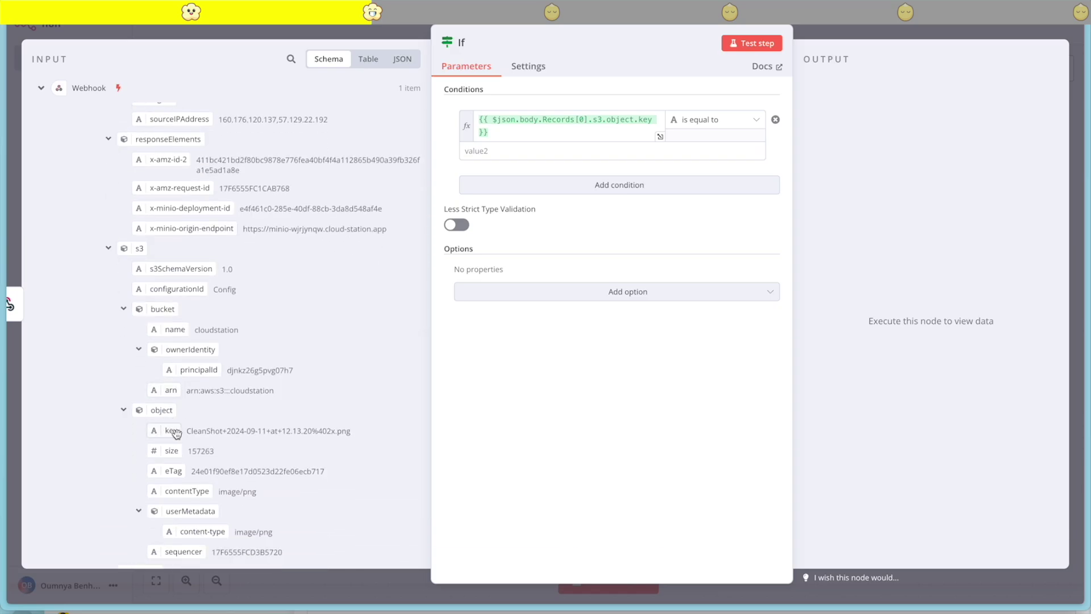
pyautogui.click(123, 309)
pyautogui.scroll(10, 233, 487)
pyautogui.moveTo(170, 443); pyautogui.dragTo(502, 121)
pyautogui.click(636, 423)
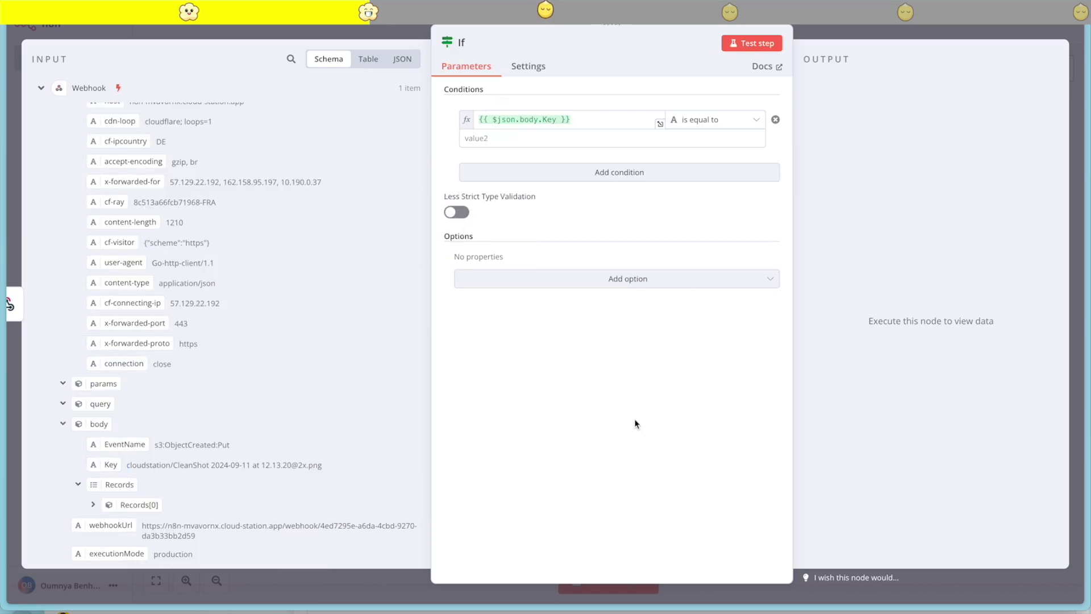
# Make the first condition check that Key does not end with .png
pyautogui.click(757, 122)
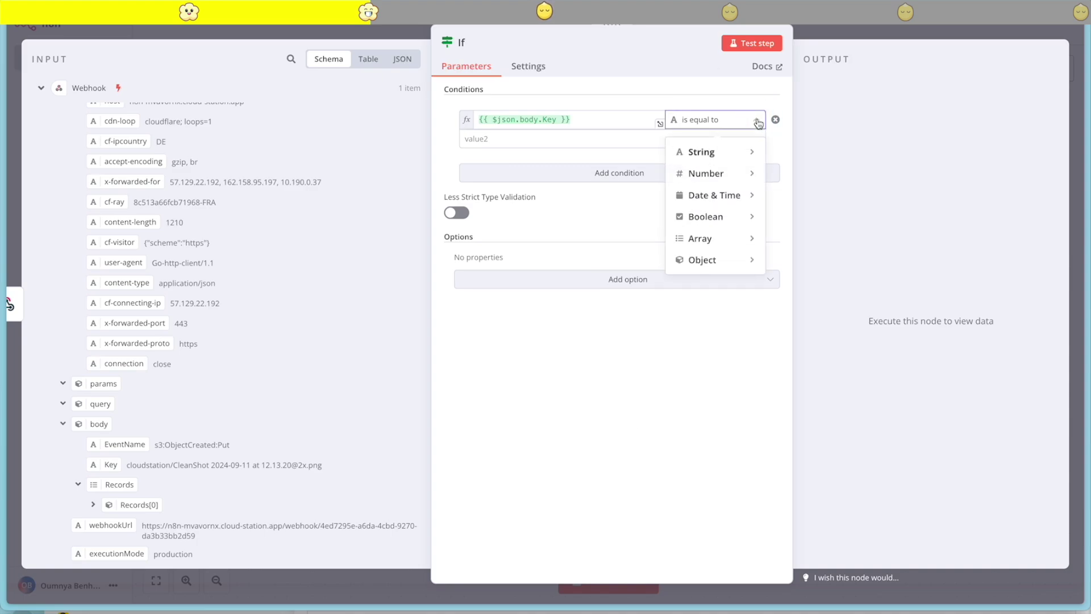
pyautogui.moveTo(724, 151)
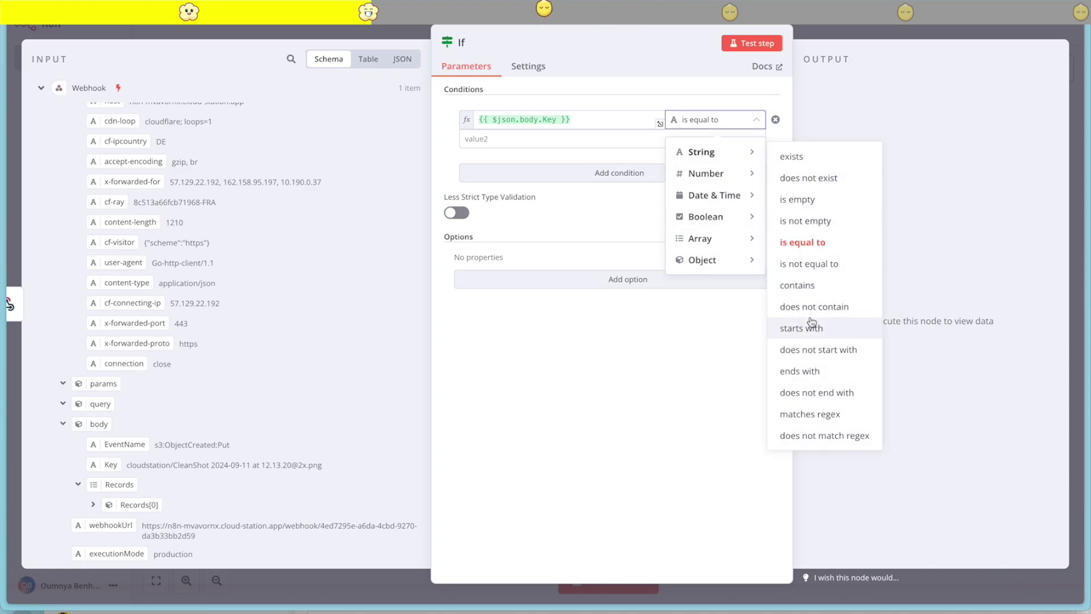
pyautogui.click(818, 393)
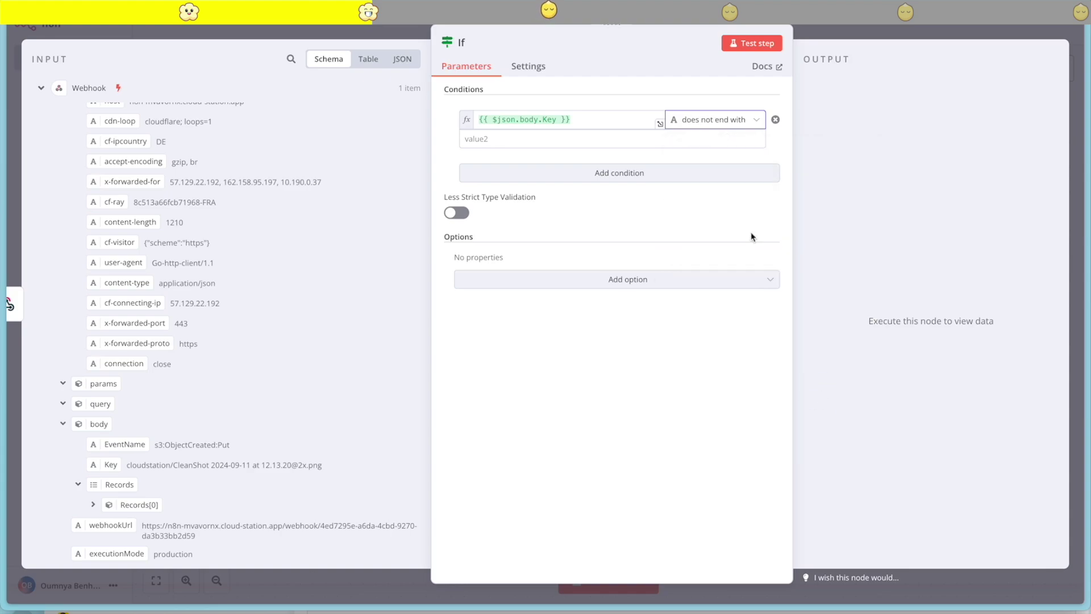
pyautogui.click(496, 138)
pyautogui.write('.png')
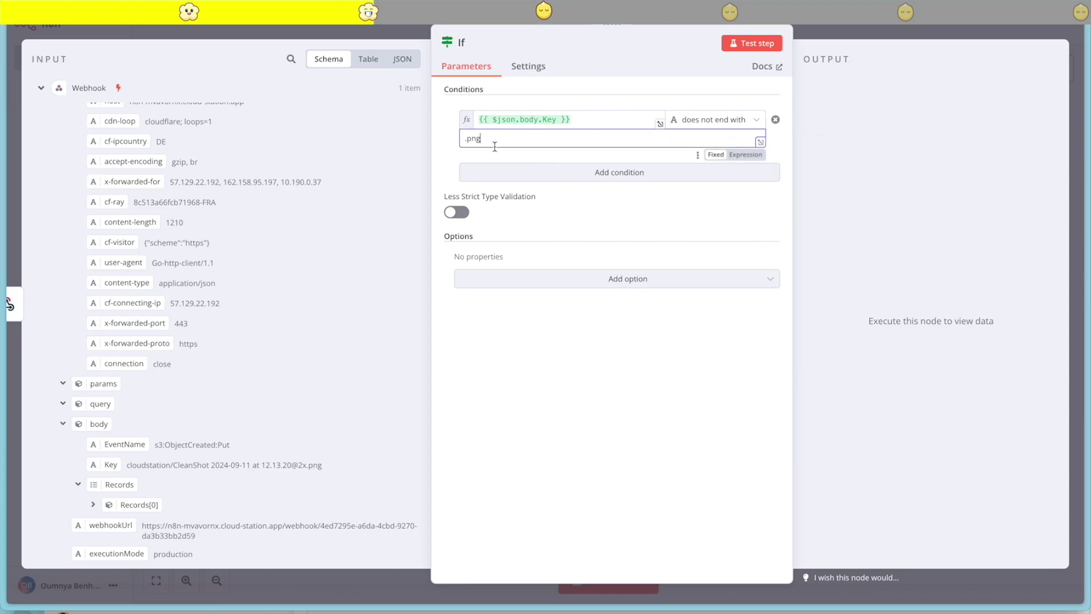
# Add a second condition on the Key expression using 'does not end with'
pyautogui.click(539, 177)
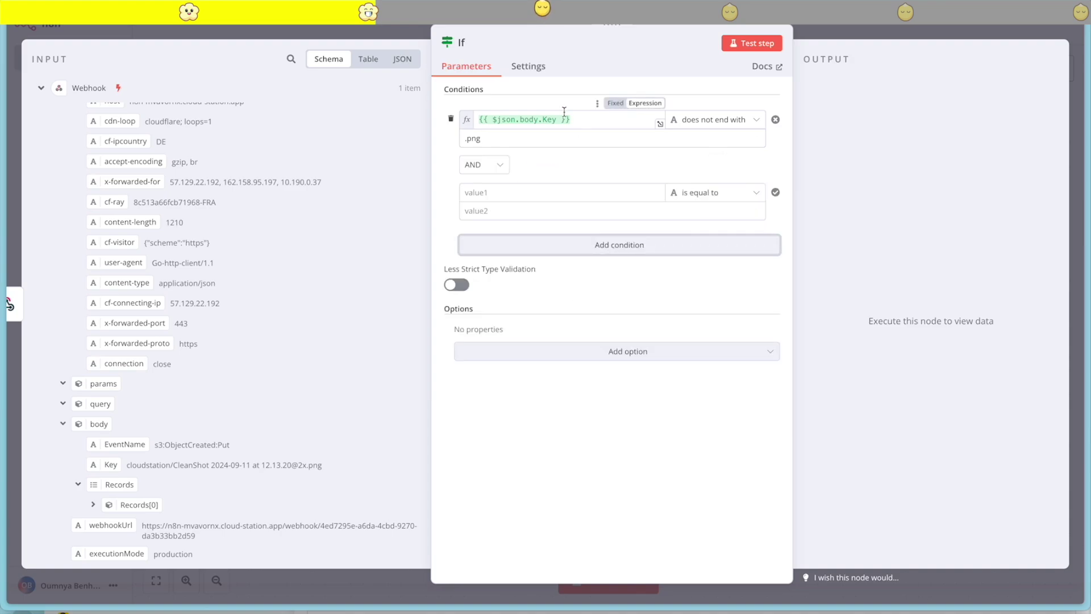
pyautogui.moveTo(569, 120); pyautogui.dragTo(458, 121)
pyautogui.hotkey('ctrl', 'c')
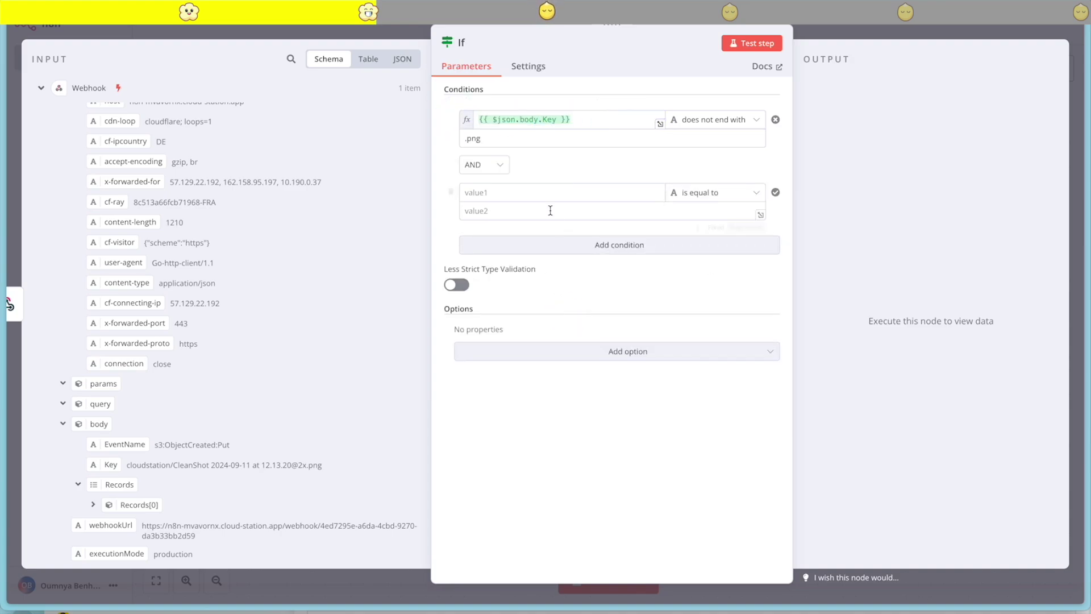
pyautogui.click(518, 204)
pyautogui.hotkey('ctrl', 'v')
pyautogui.click(647, 185)
pyautogui.hotkey('ctrl', 'v')
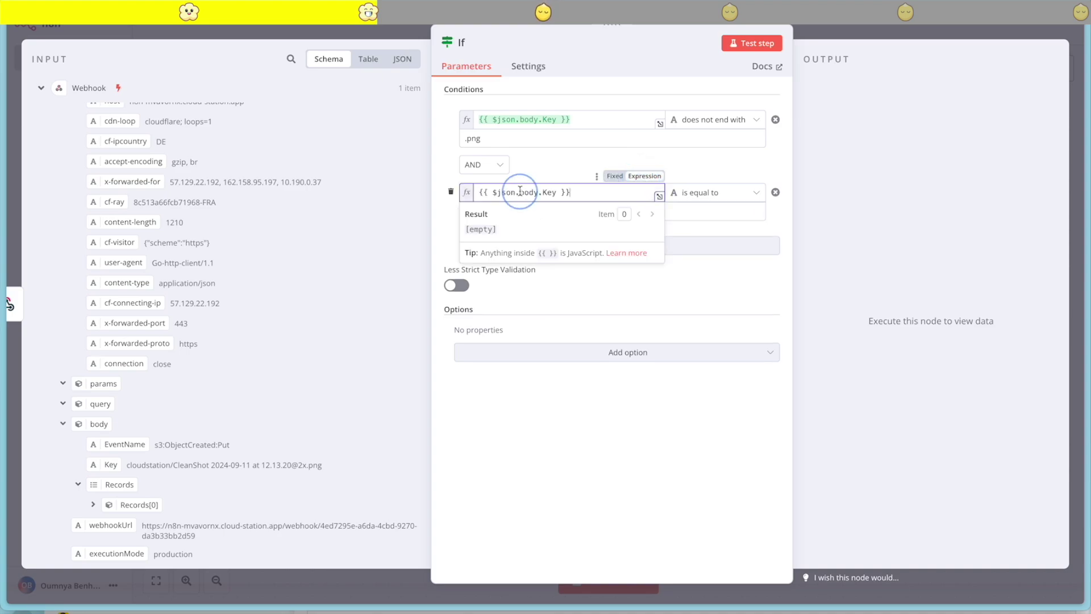
pyautogui.click(653, 439)
pyautogui.click(722, 193)
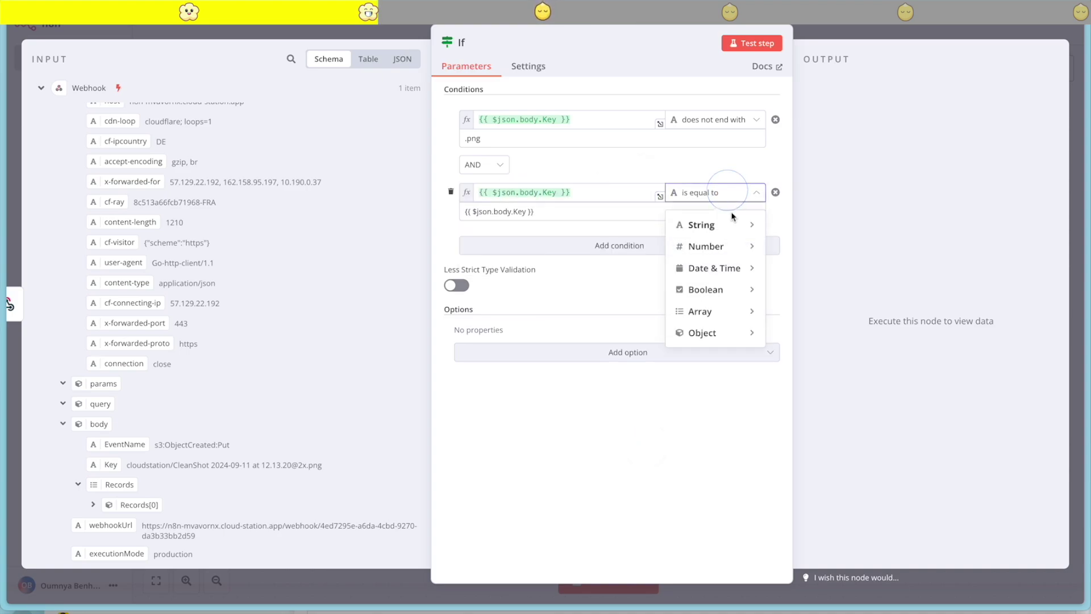
pyautogui.moveTo(725, 223)
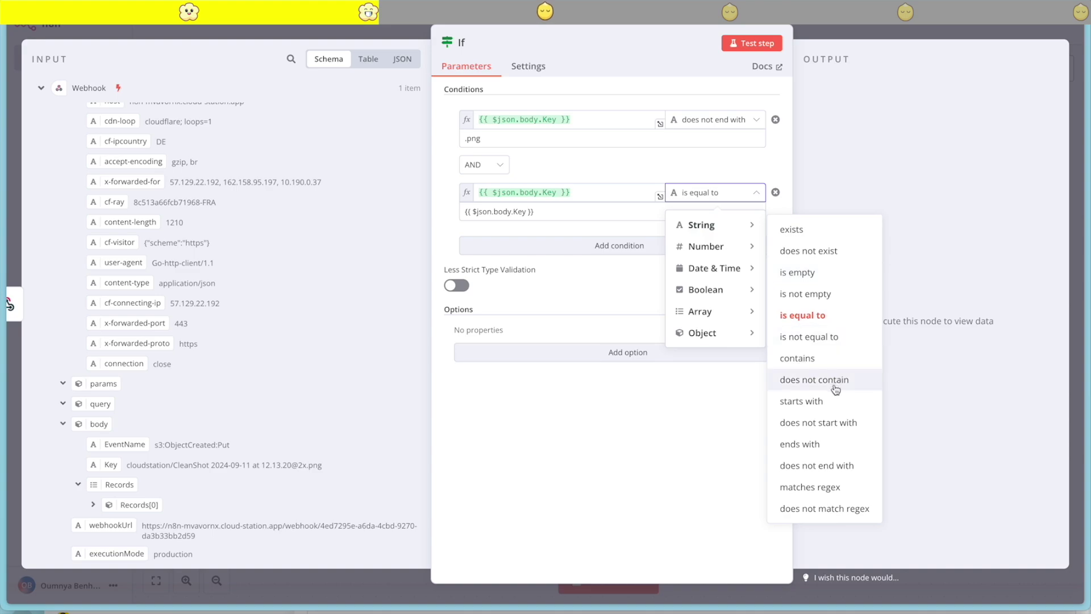
pyautogui.click(829, 466)
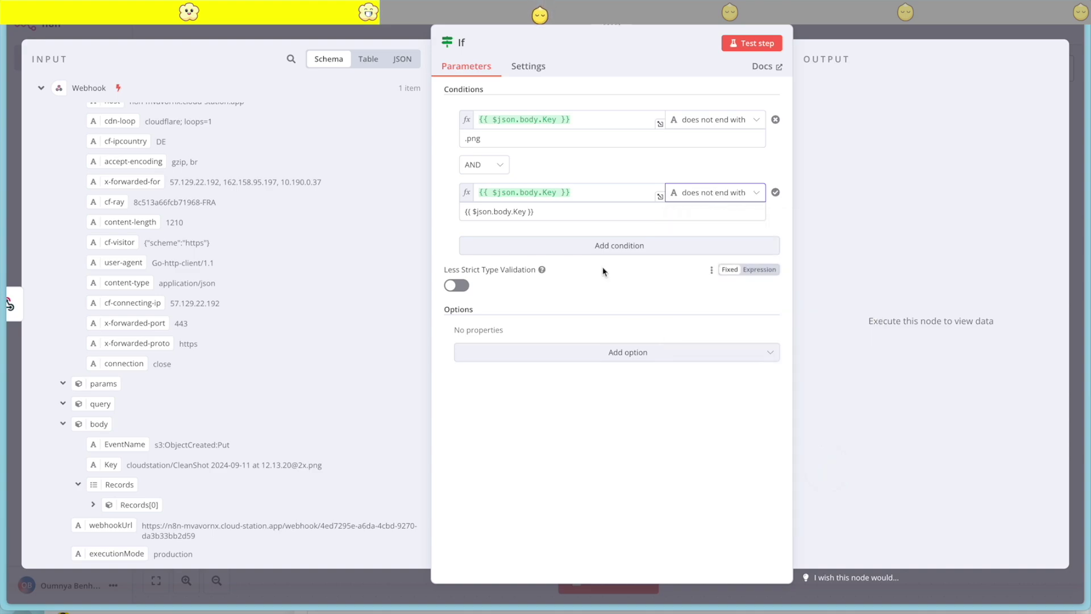
pyautogui.click(543, 211)
pyautogui.hotkey('ctrl', 'a')
pyautogui.press('BackSpace')
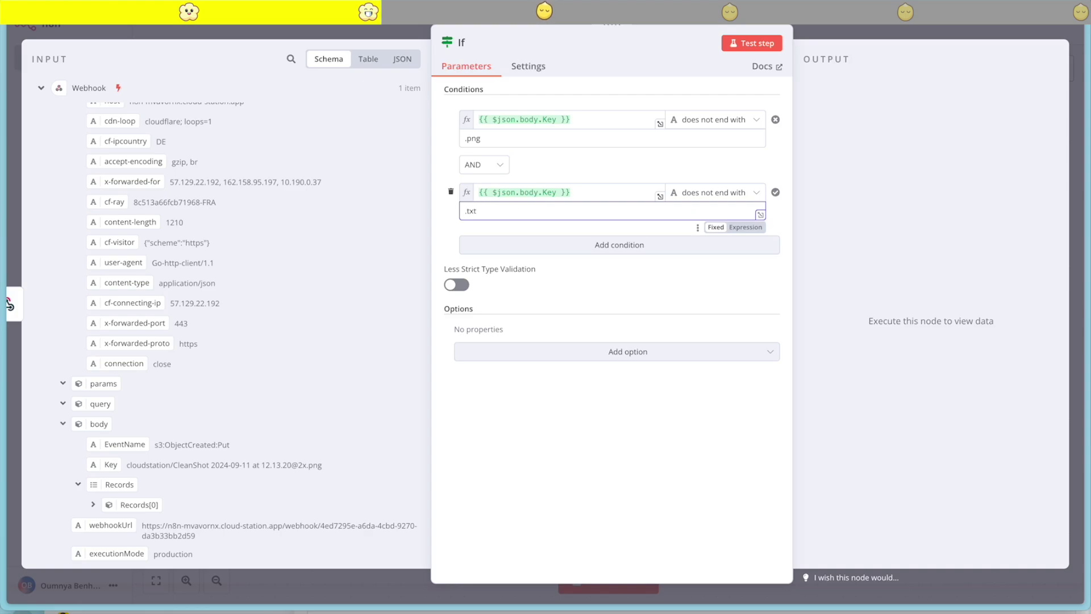
# Add a third Key condition set to 'does not end with', ready for its value
pyautogui.click(604, 244)
pyautogui.tripleClick(590, 194)
pyautogui.hotkey('ctrl', 'c')
pyautogui.click(471, 258)
pyautogui.hotkey('ctrl', 'v')
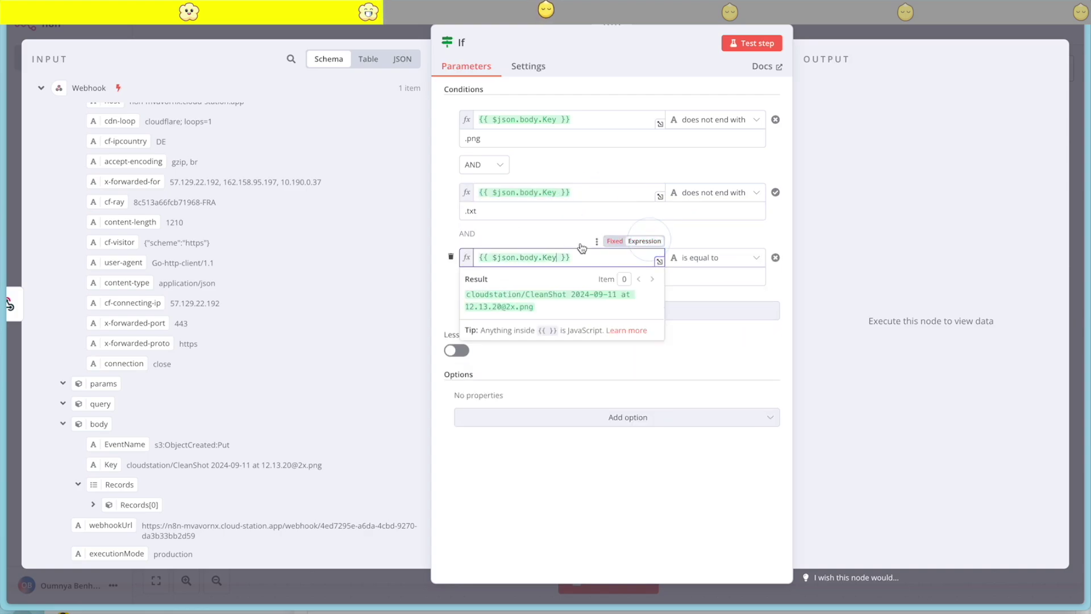
pyautogui.click(714, 257)
pyautogui.moveTo(739, 297)
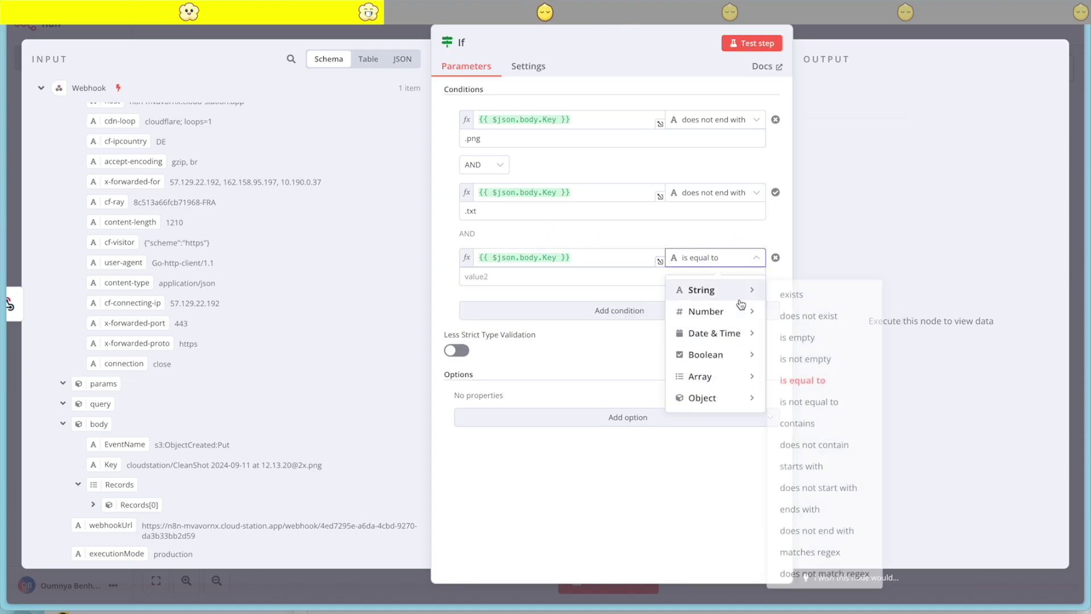
pyautogui.click(819, 527)
pyautogui.click(500, 275)
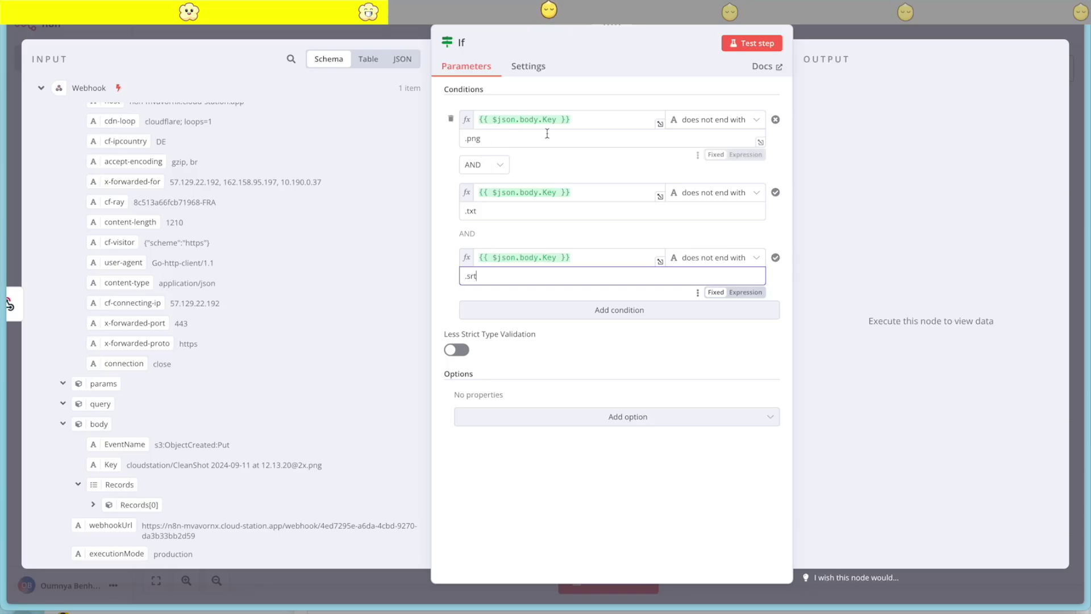
# Test the If node and confirm its item goes to the False Branch
pyautogui.click(754, 42)
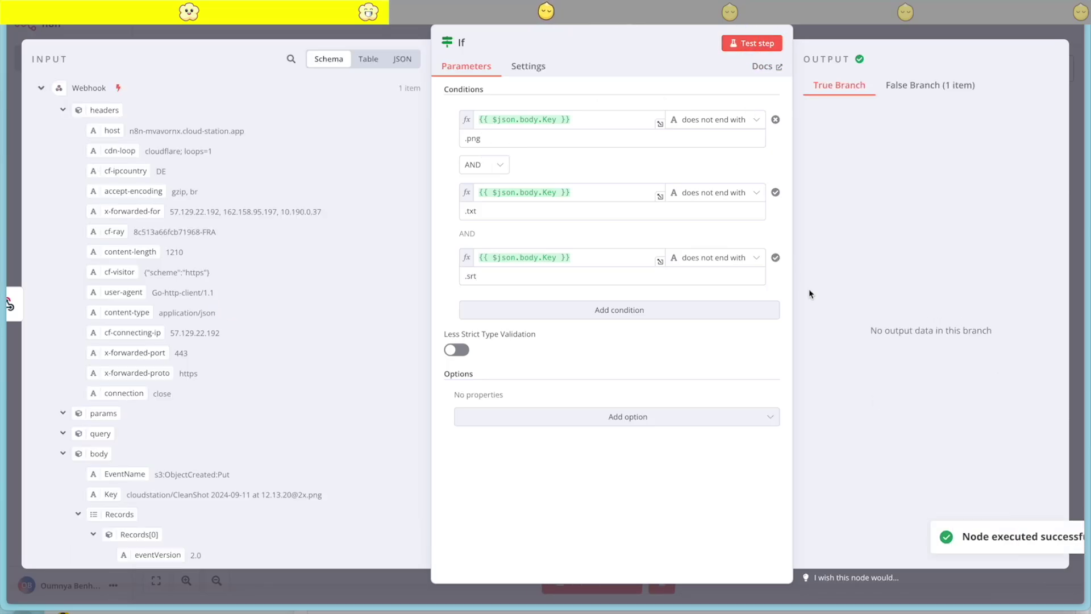
pyautogui.click(921, 87)
pyautogui.hscroll(10, 969, 195)
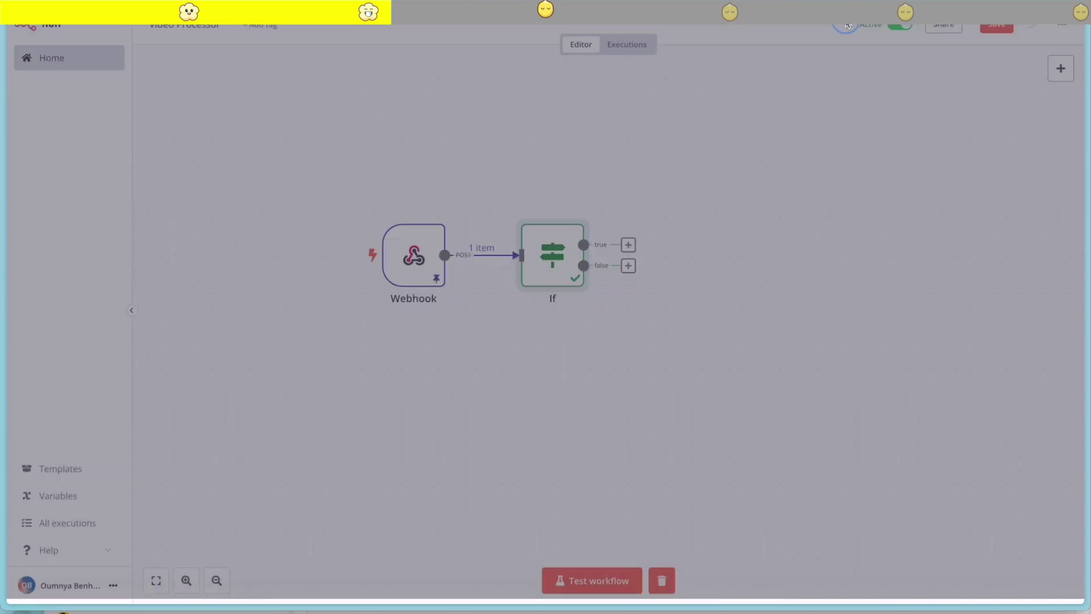
pyautogui.click(864, 31)
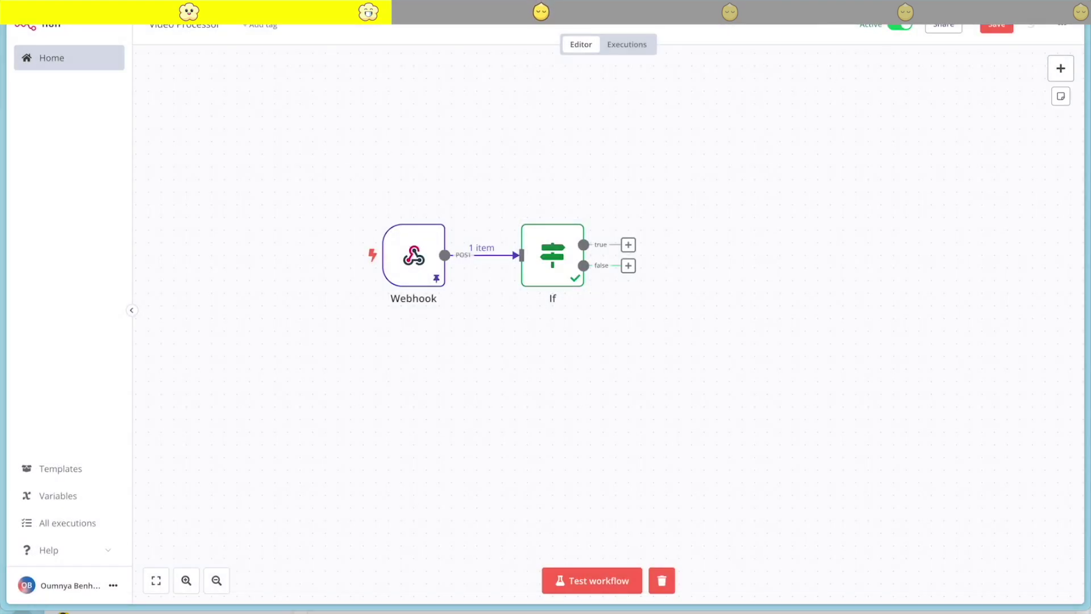
# Connect a No Operation node to the If's false output and place it below right
pyautogui.click(629, 266)
pyautogui.write('noth')
pyautogui.click(912, 151)
pyautogui.click(642, 39)
pyautogui.press('Escape')
pyautogui.moveTo(681, 271); pyautogui.dragTo(705, 347)
# Add an HTTP Request node on the If's true output
pyautogui.click(629, 245)
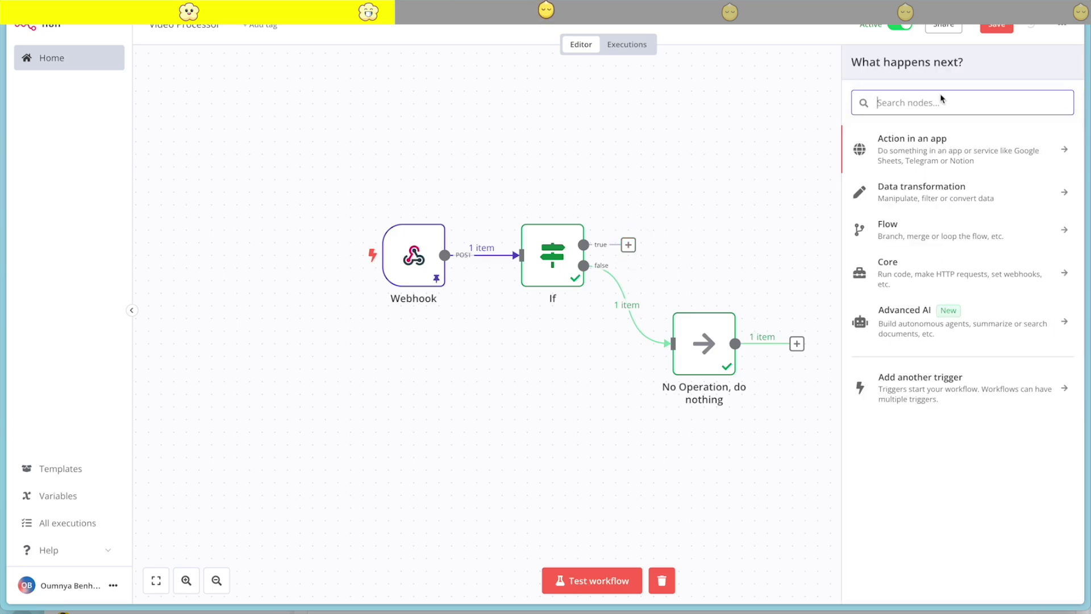
pyautogui.write('http')
pyautogui.click(935, 143)
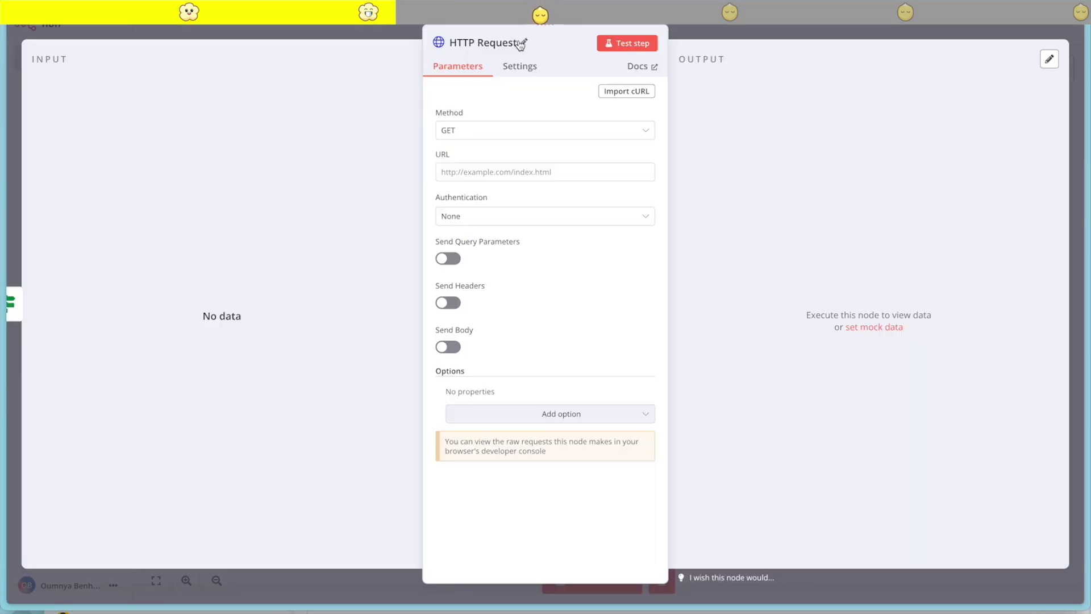
# Rename the HTTP Request node to 'Convert and Transcribe' and set its method to POST
pyautogui.click(512, 41)
pyautogui.write('Transcribe')
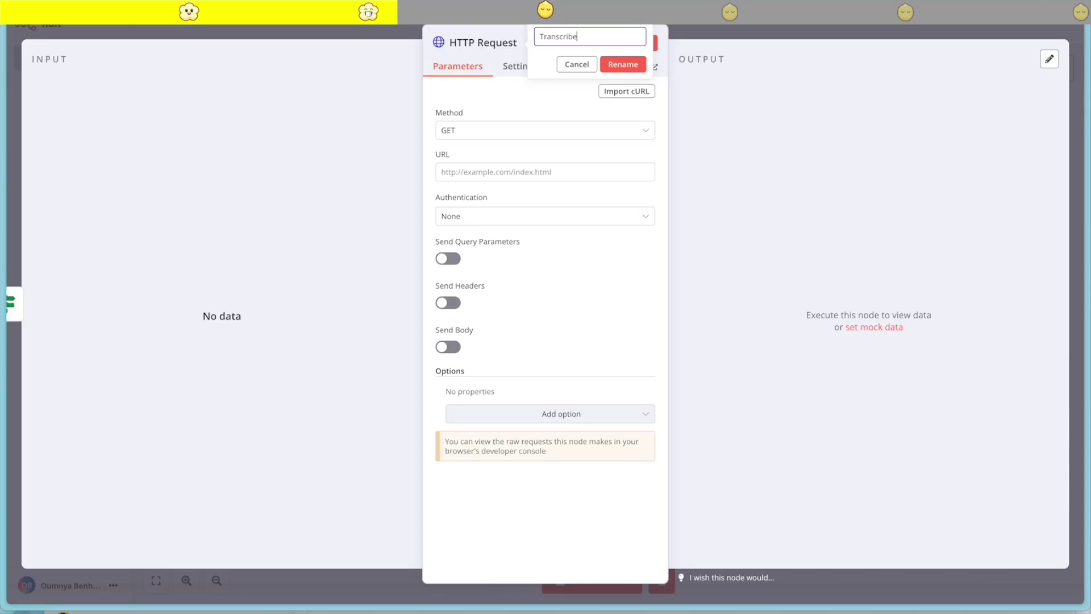
pyautogui.write('Convert and')
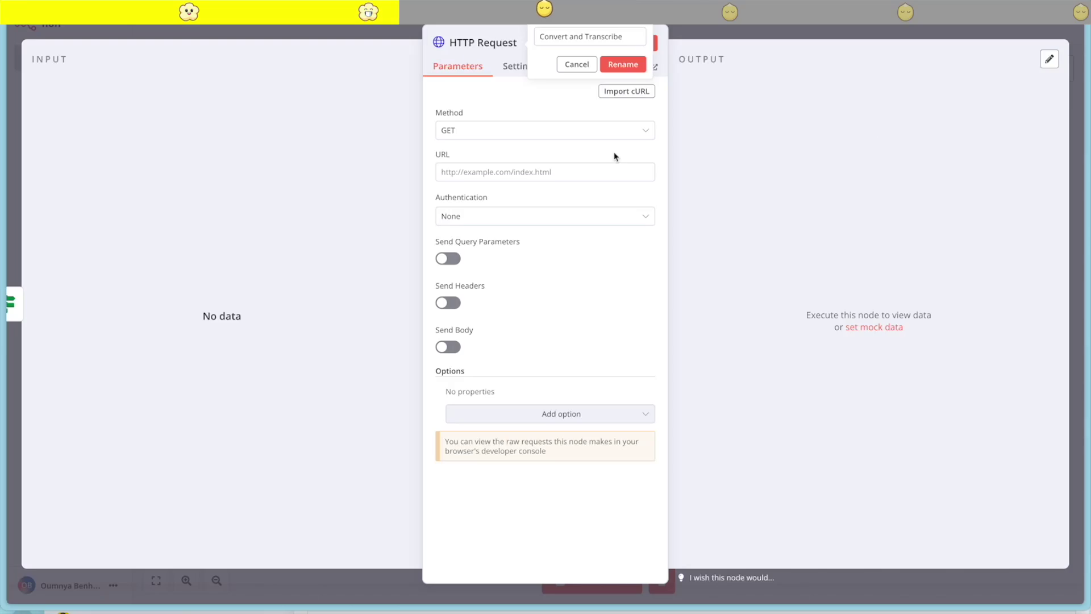
pyautogui.click(547, 131)
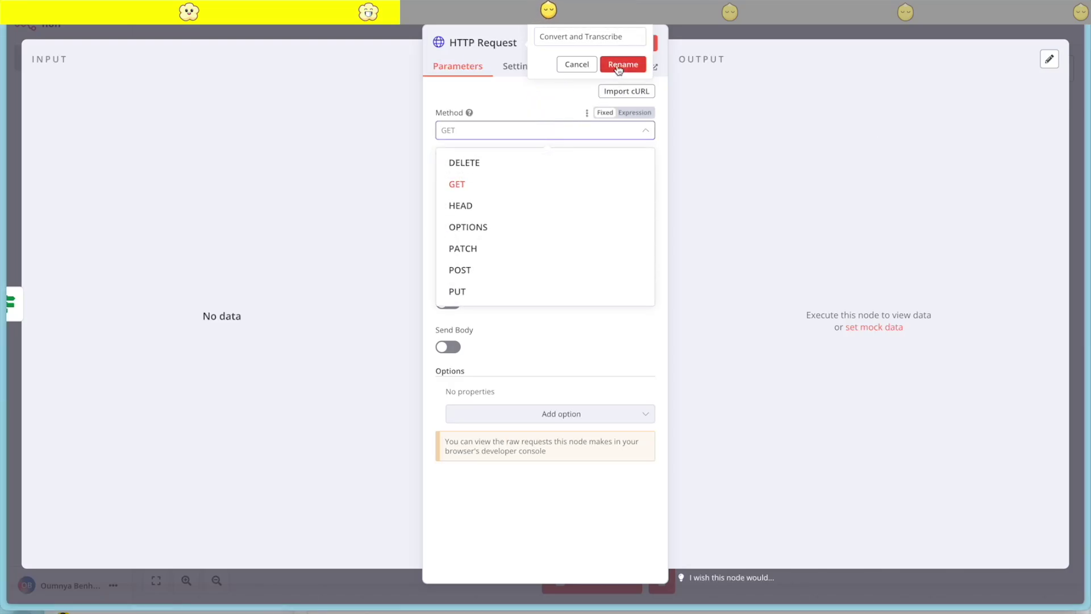
pyautogui.click(492, 108)
pyautogui.click(565, 132)
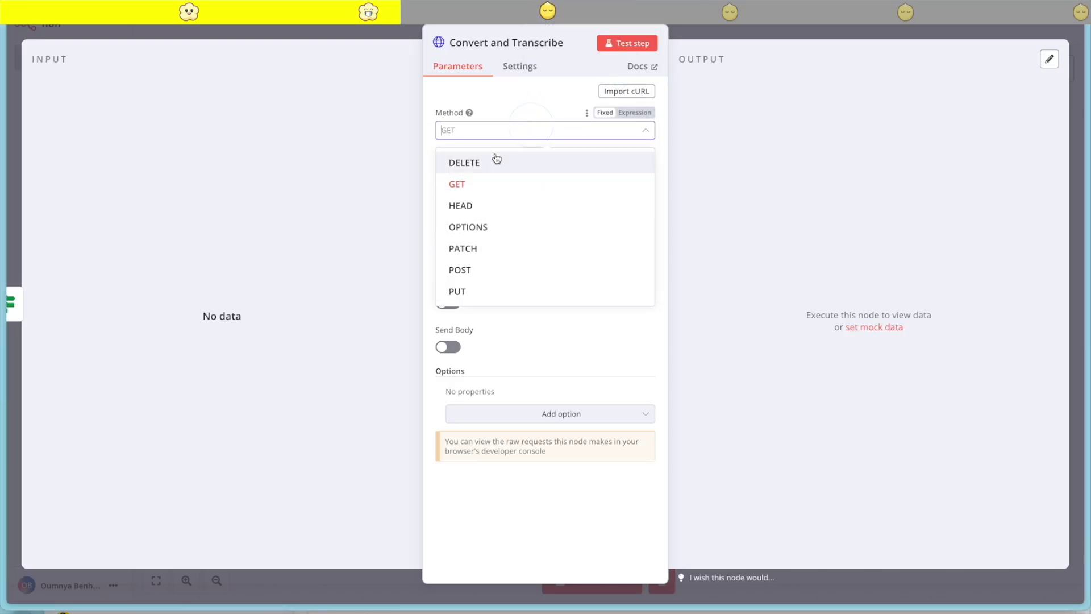
pyautogui.click(470, 270)
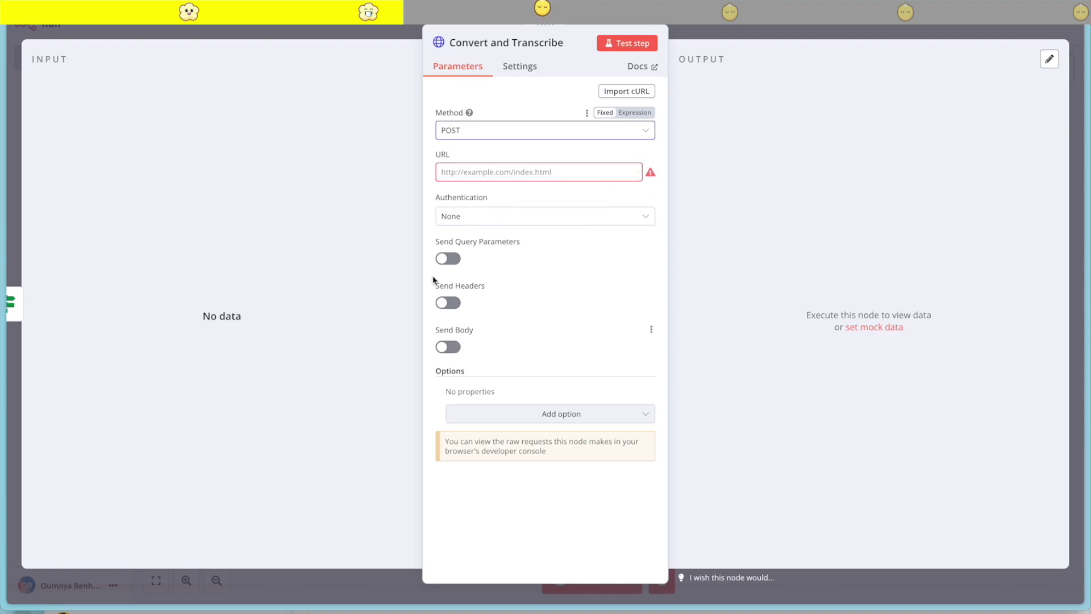
# Copy the YTAutoMate subdomain URL from CloudStation's Connect page into the node's URL field
pyautogui.click(40, 237)
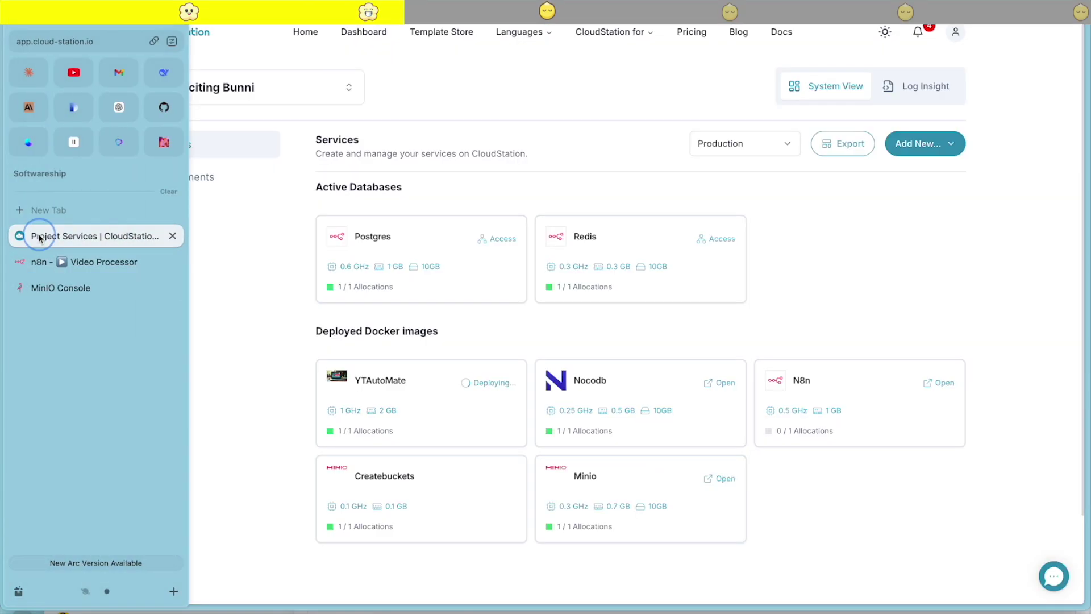
pyautogui.click(398, 382)
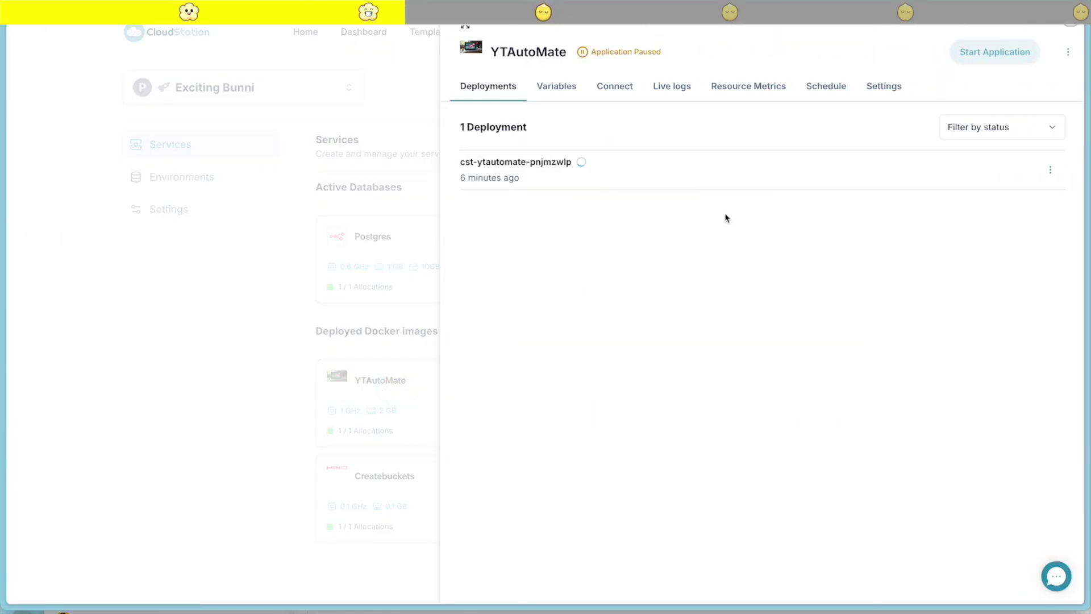
pyautogui.click(597, 89)
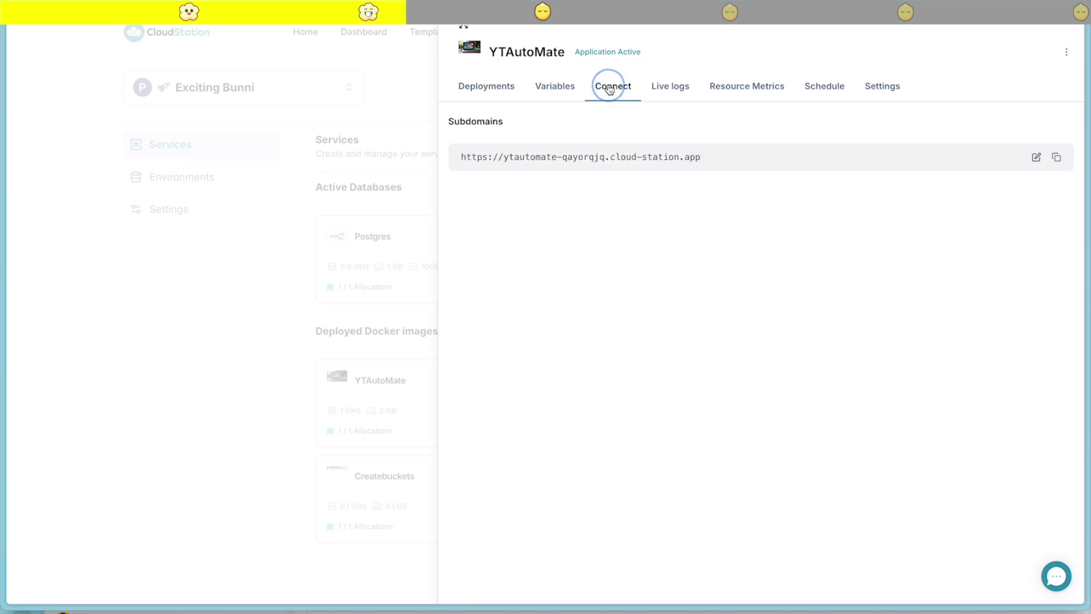
pyautogui.click(1057, 157)
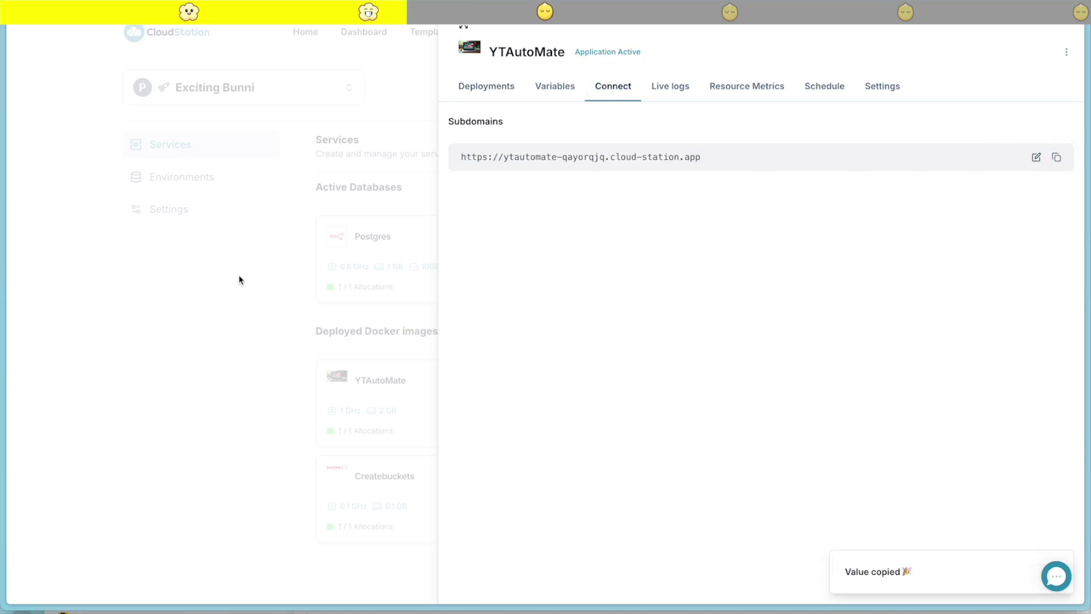
pyautogui.moveTo(4, 422)
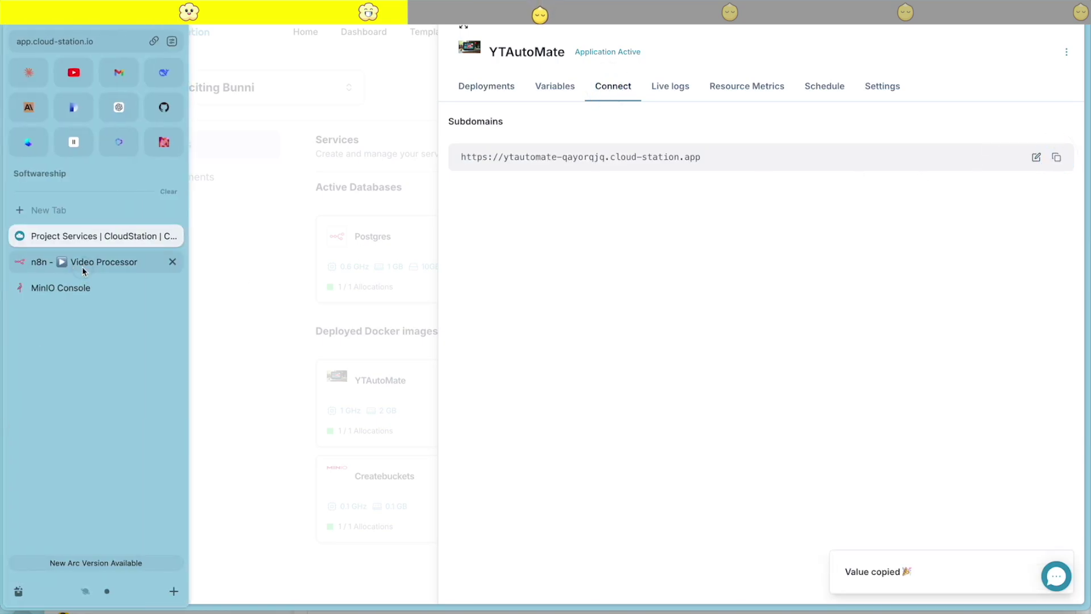
pyautogui.click(83, 265)
pyautogui.click(486, 90)
pyautogui.click(496, 171)
pyautogui.hotkey('ctrl', 'v')
pyautogui.click(618, 175)
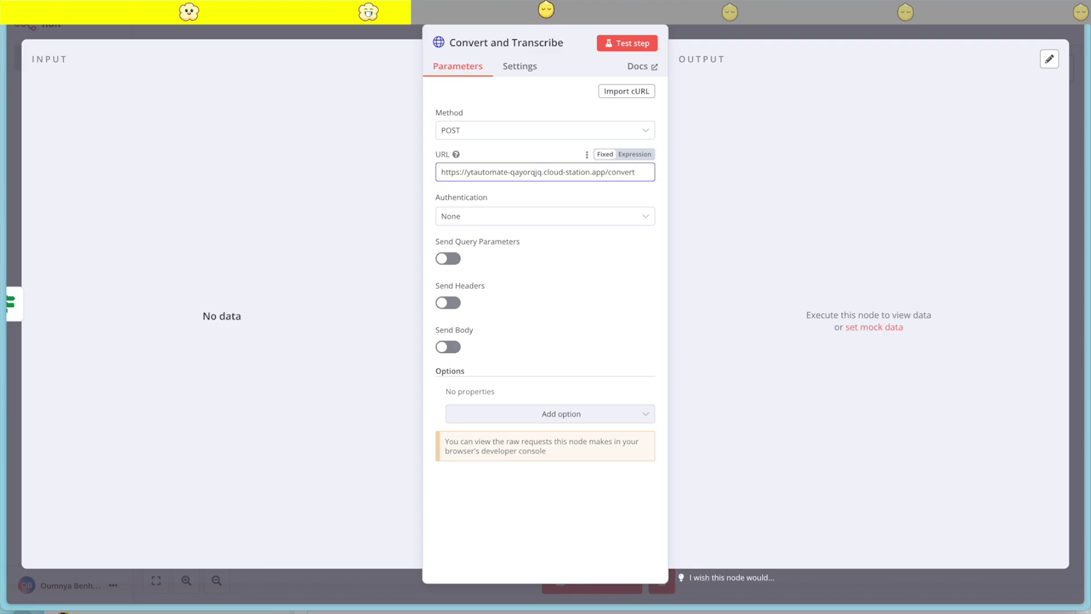
# Complete the URL so it ends in /convert_and_transcribe
pyautogui.press('super+Tab')
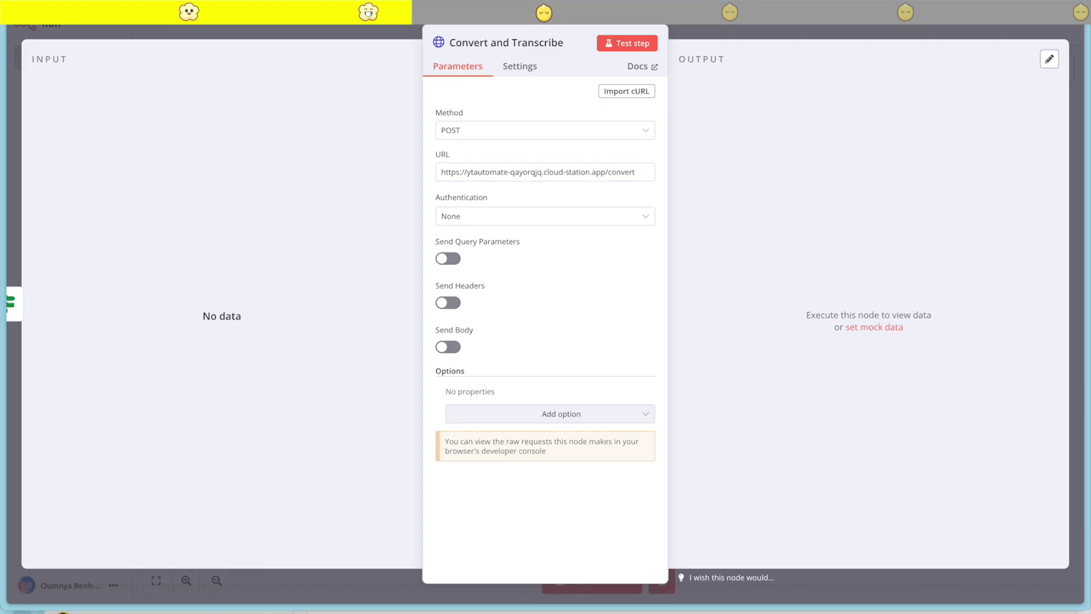
pyautogui.click(639, 173)
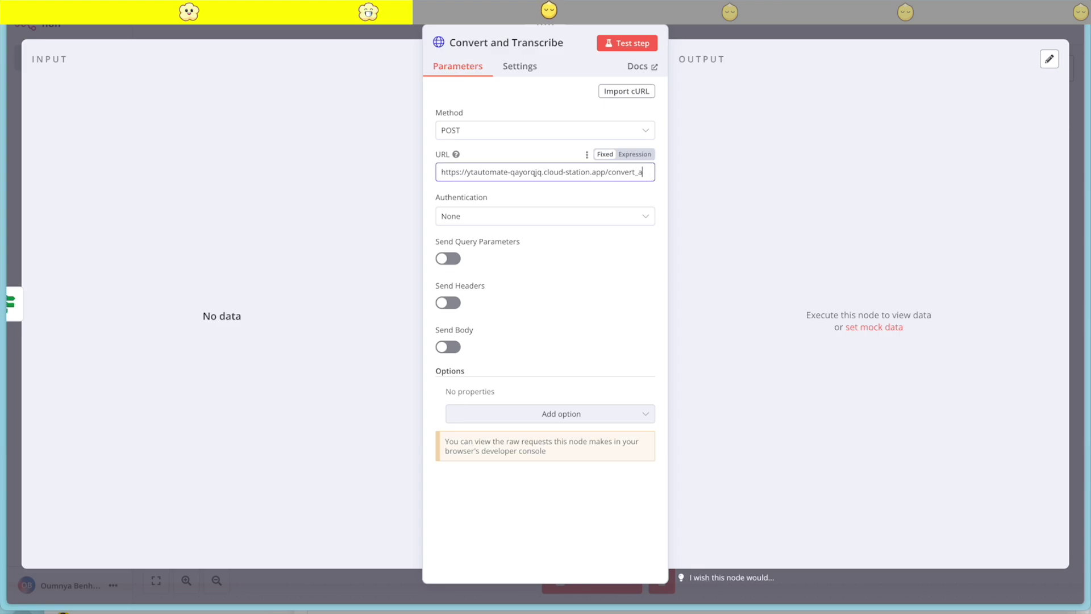
pyautogui.write('_transcribe')
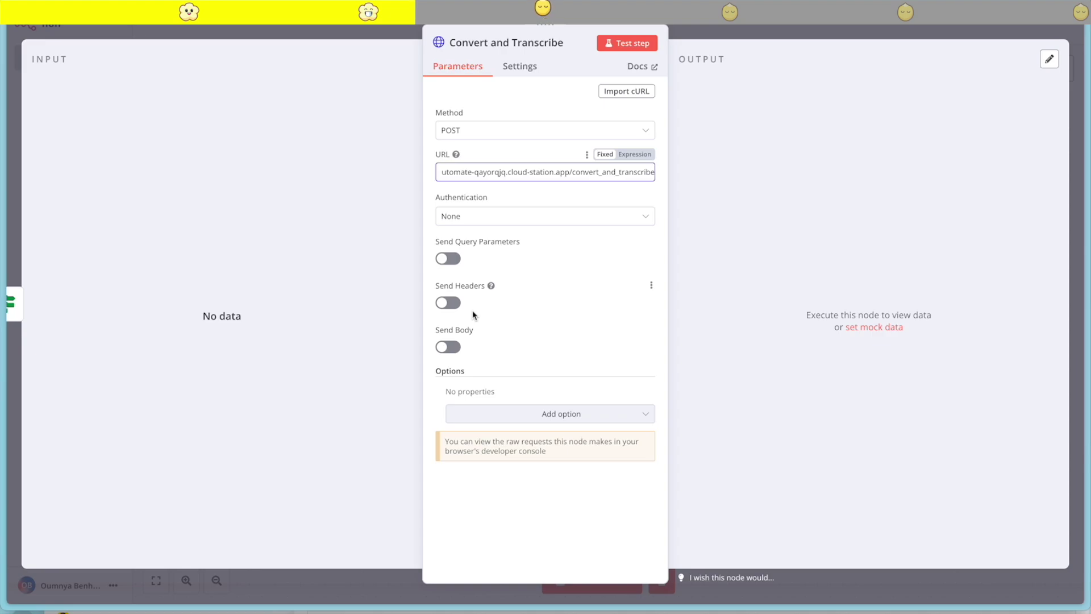
# Enable Send Headers and add a header named X-API-KEY
pyautogui.click(446, 304)
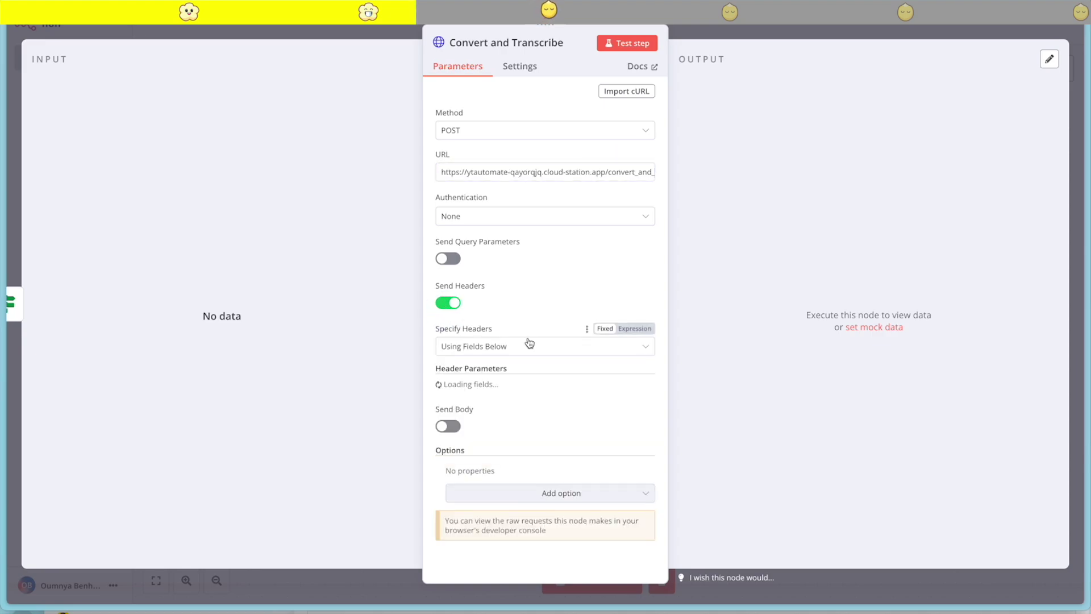
pyautogui.scroll(-1, 585, 369)
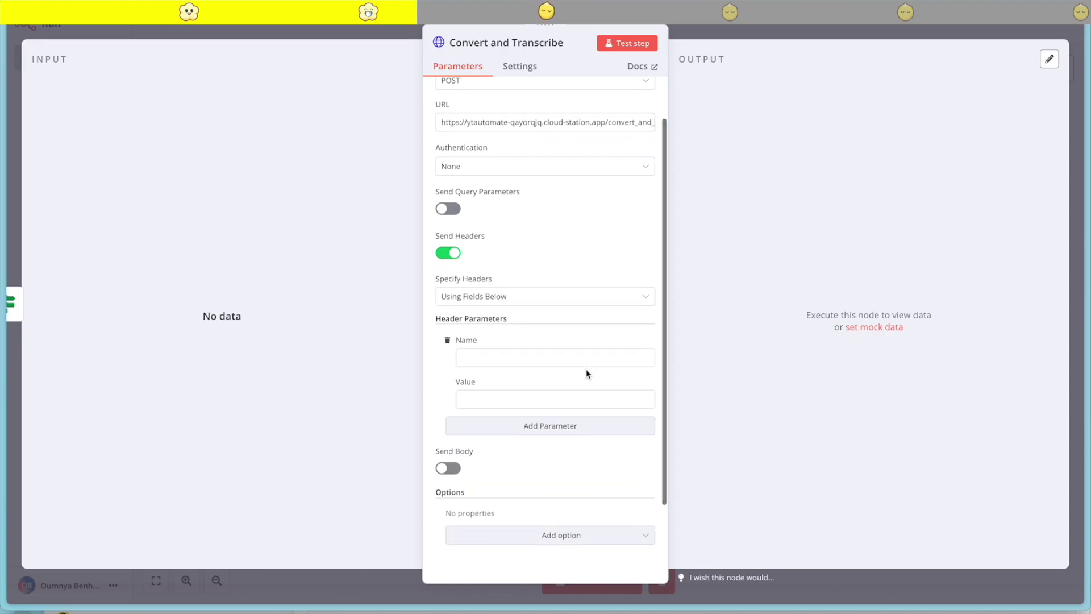
pyautogui.click(486, 354)
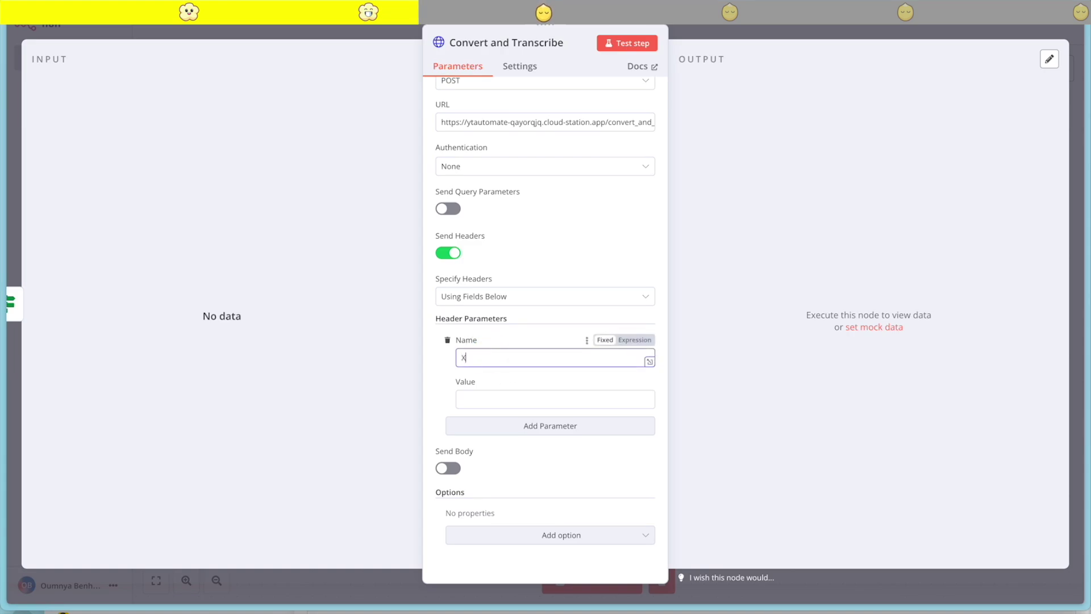
pyautogui.write('X-API-KEY')
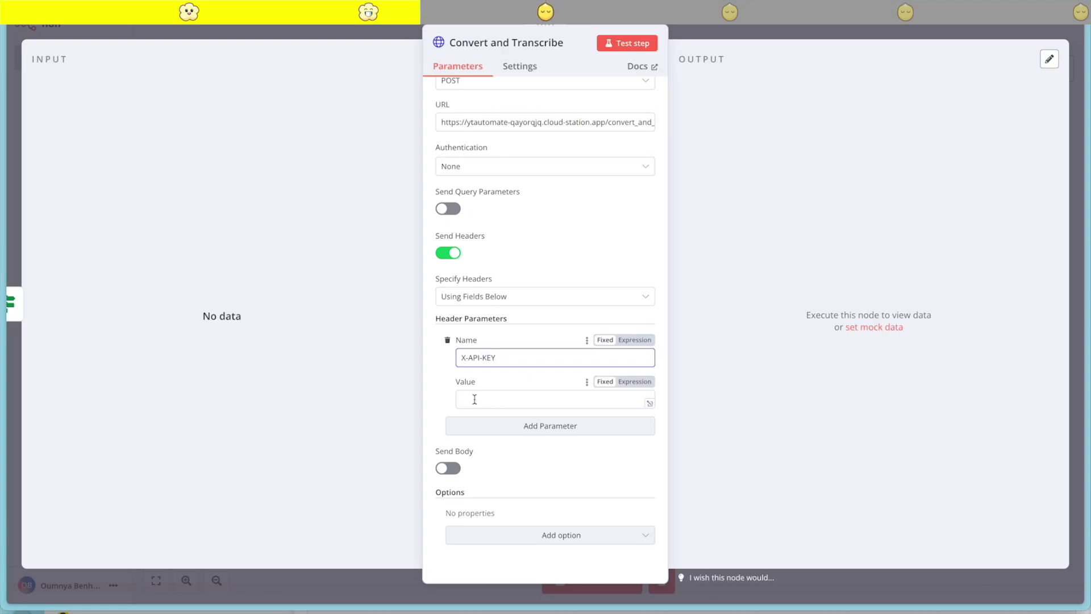
pyautogui.click(498, 398)
# Reveal and copy YTAutoMate's API_KEY shared variable from CloudStation, then return to n8n
pyautogui.moveTo(3, 347)
pyautogui.click(59, 235)
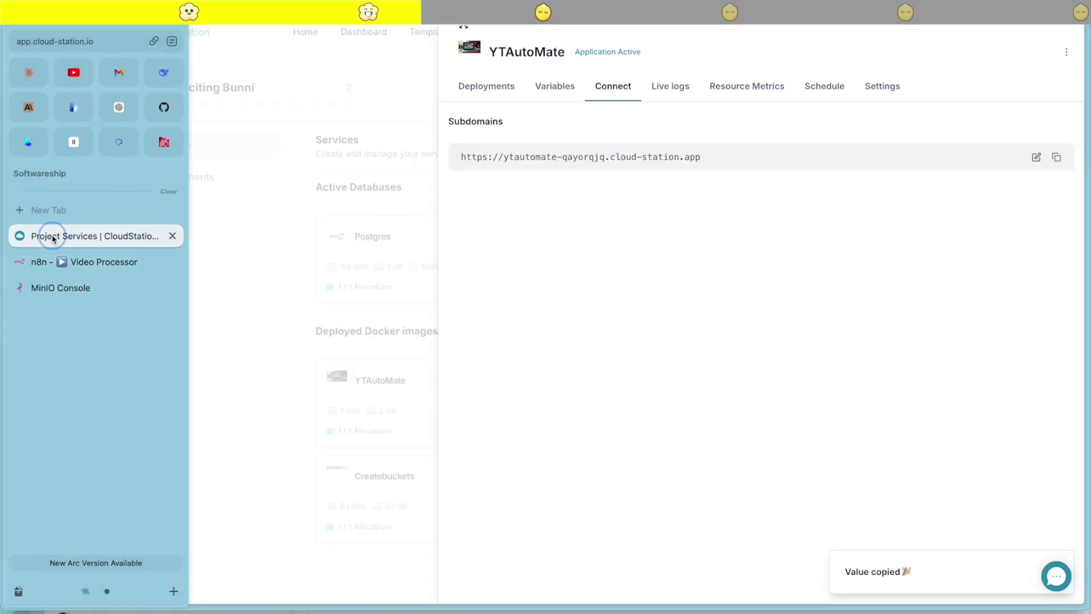
pyautogui.click(554, 87)
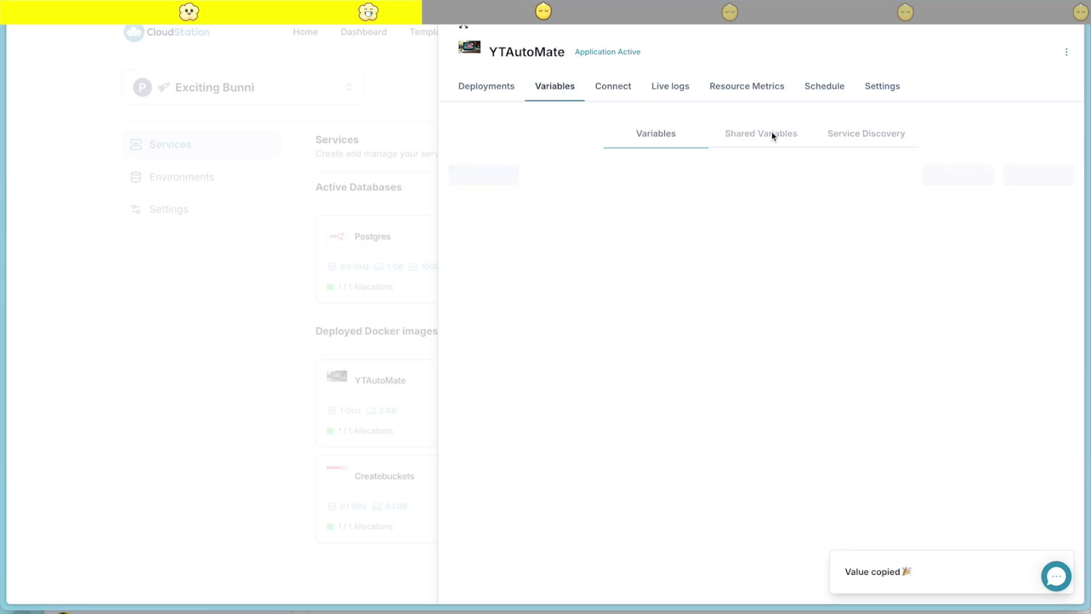
pyautogui.click(766, 135)
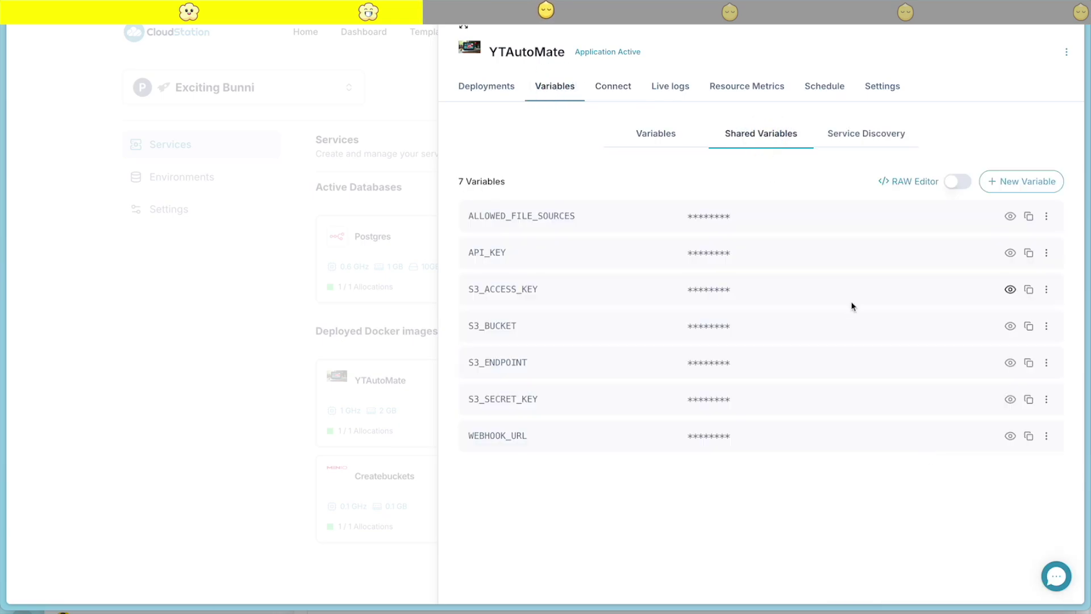
pyautogui.click(1009, 253)
pyautogui.moveTo(782, 252); pyautogui.dragTo(687, 251)
pyautogui.moveTo(3, 488)
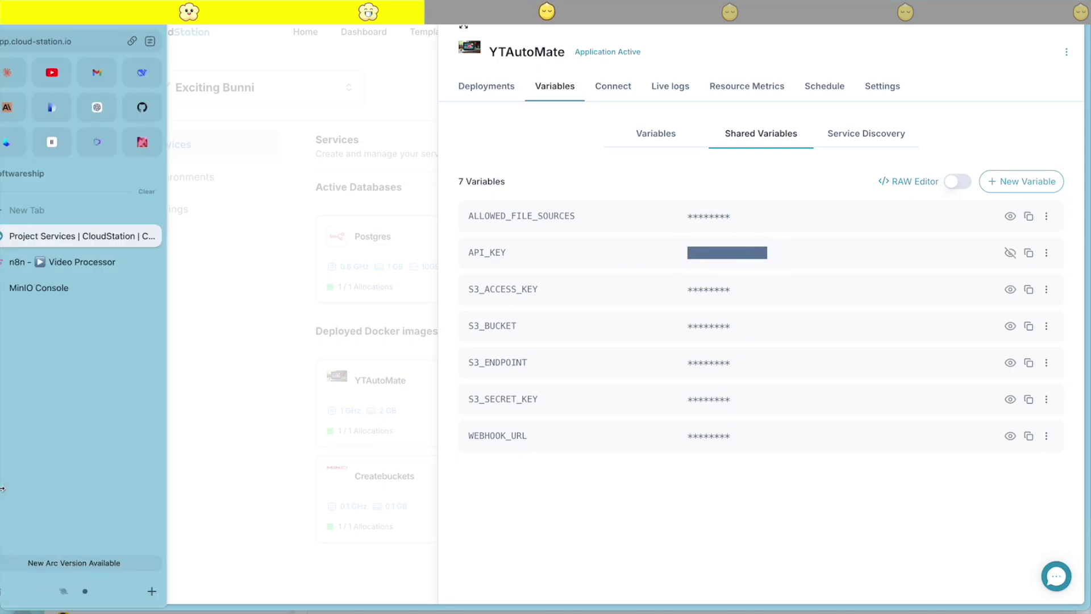
pyautogui.click(130, 266)
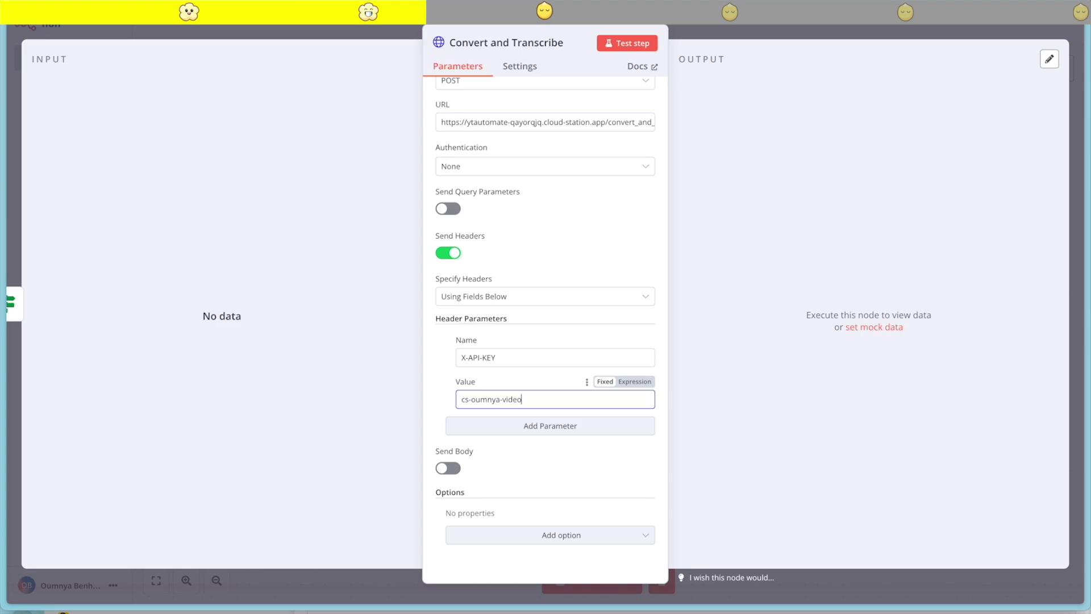
# Enable Send Body with Raw content type application/json and a filename JSON body
pyautogui.click(450, 469)
pyautogui.scroll(-3, 531, 455)
pyautogui.click(500, 364)
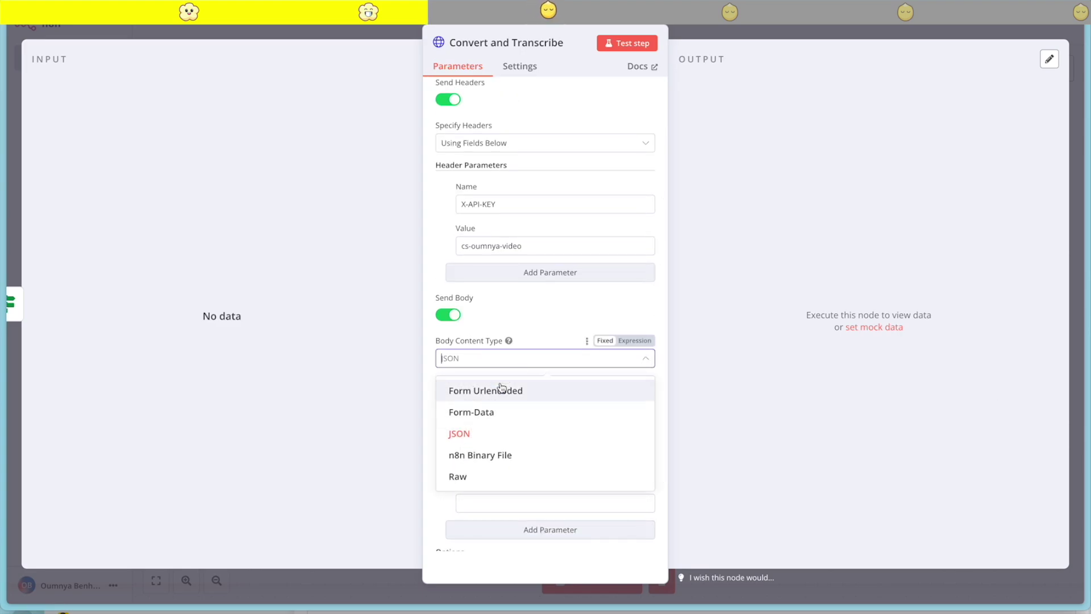
pyautogui.click(475, 476)
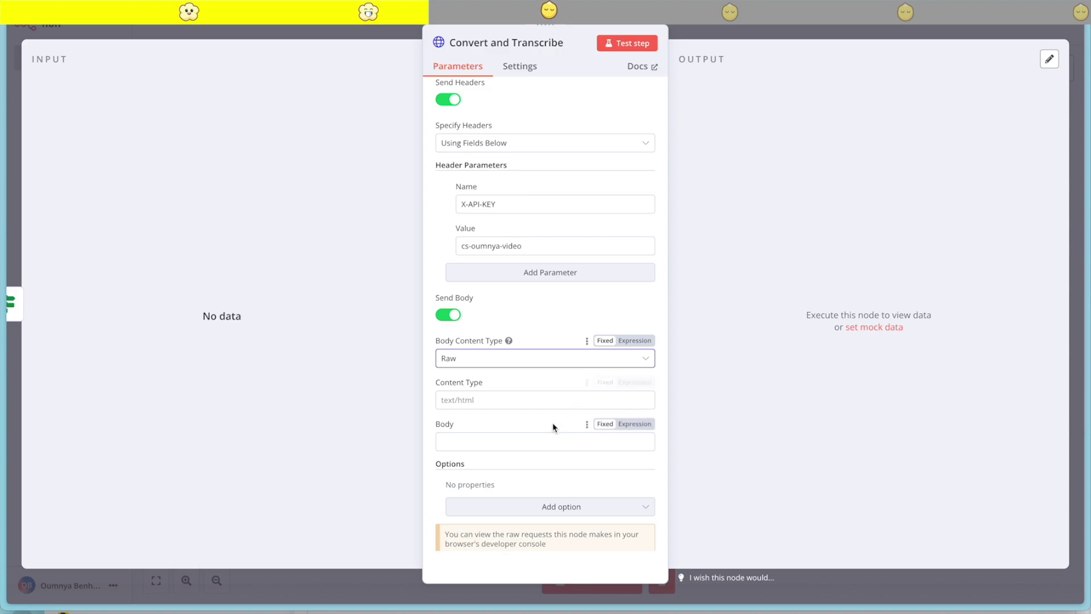
pyautogui.click(448, 399)
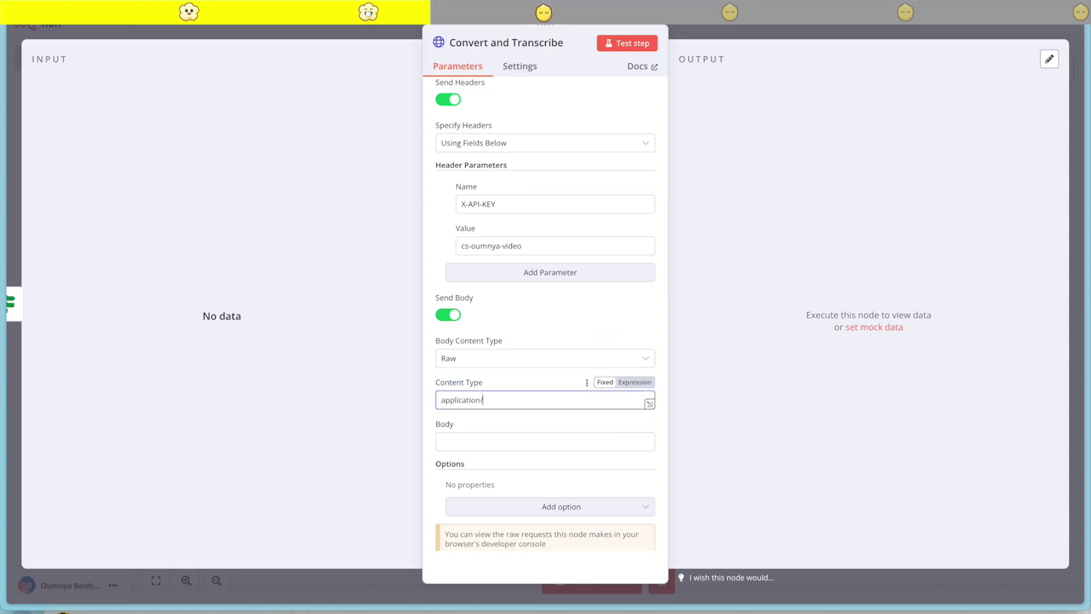
pyautogui.click(459, 444)
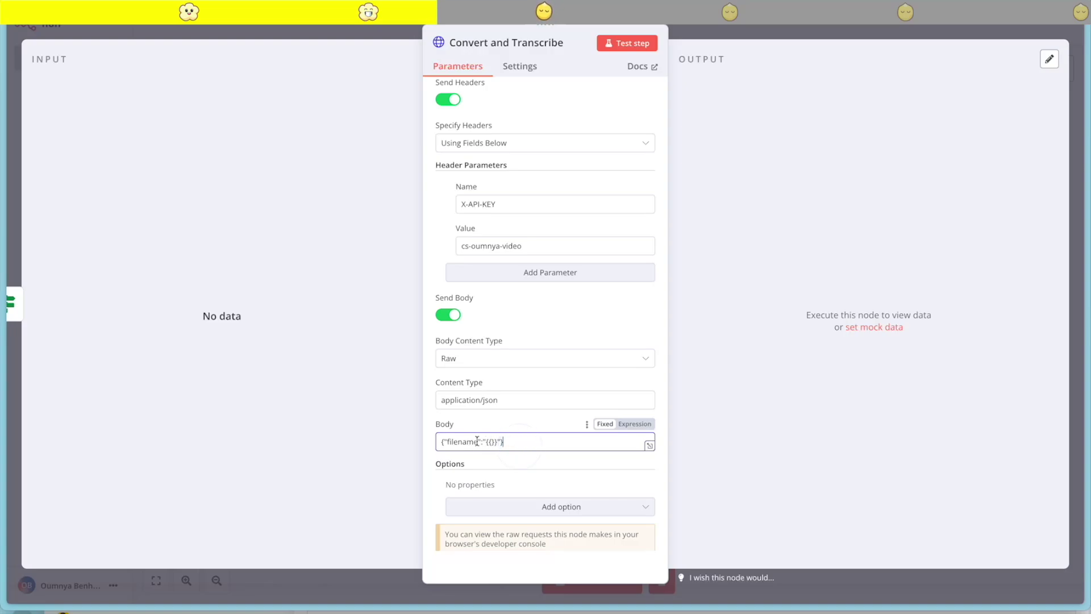
pyautogui.scroll(-1, 500, 440)
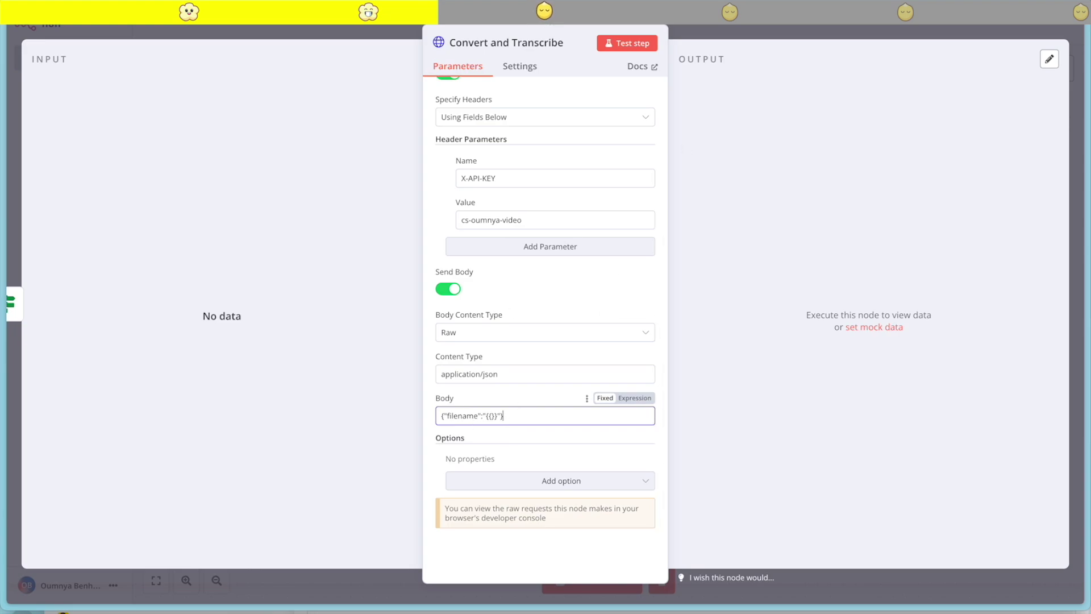
# Remove both If connections and reposition the Convert and Transcribe and No Operation nodes
pyautogui.click(709, 29)
pyautogui.moveTo(692, 244); pyautogui.dragTo(692, 155)
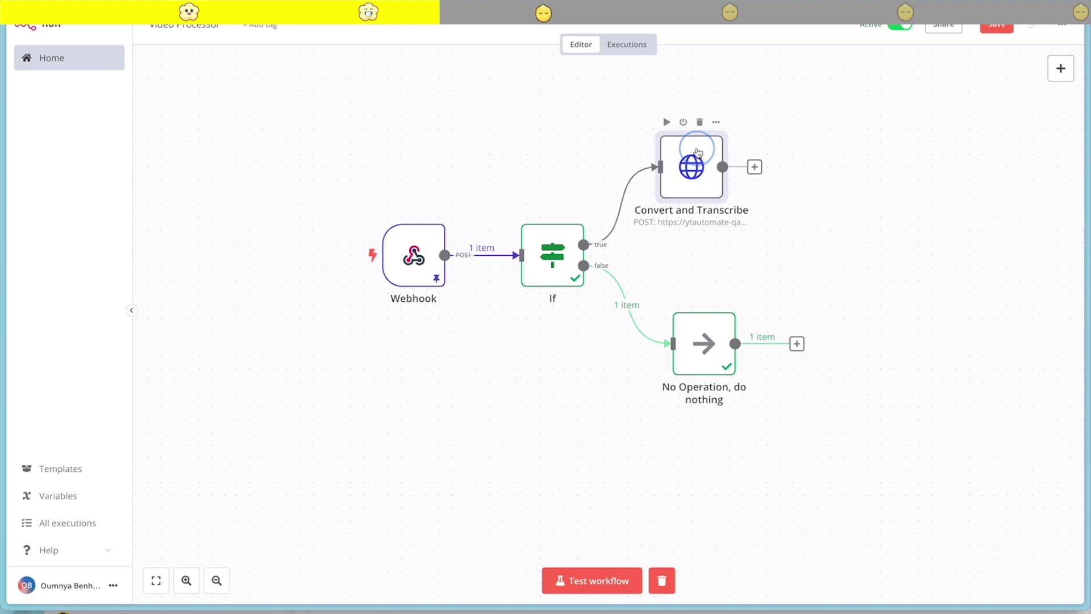
pyautogui.click(637, 306)
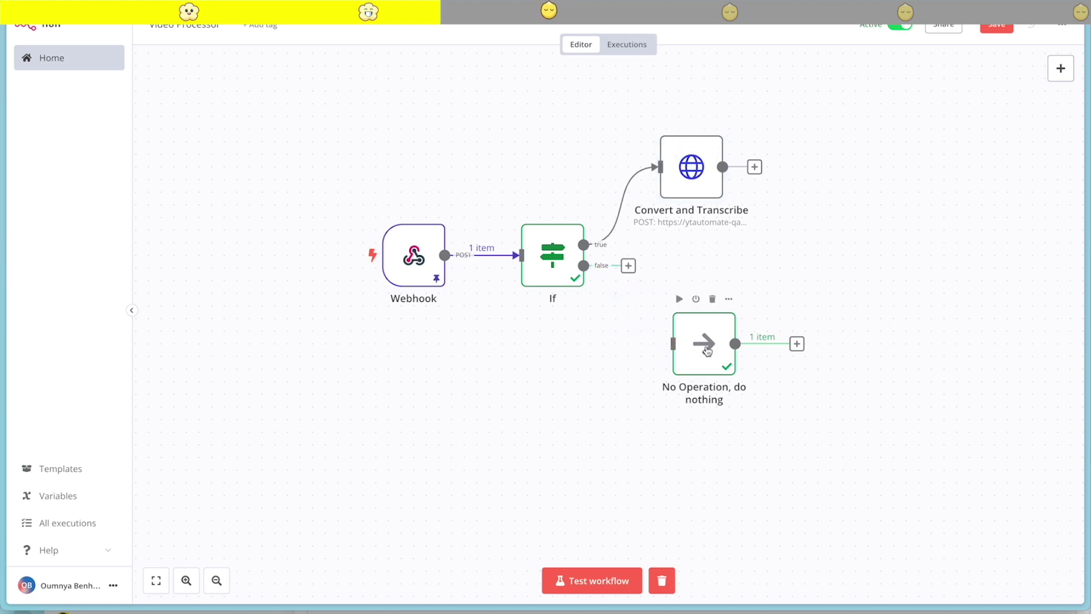
pyautogui.moveTo(705, 348); pyautogui.dragTo(856, 310)
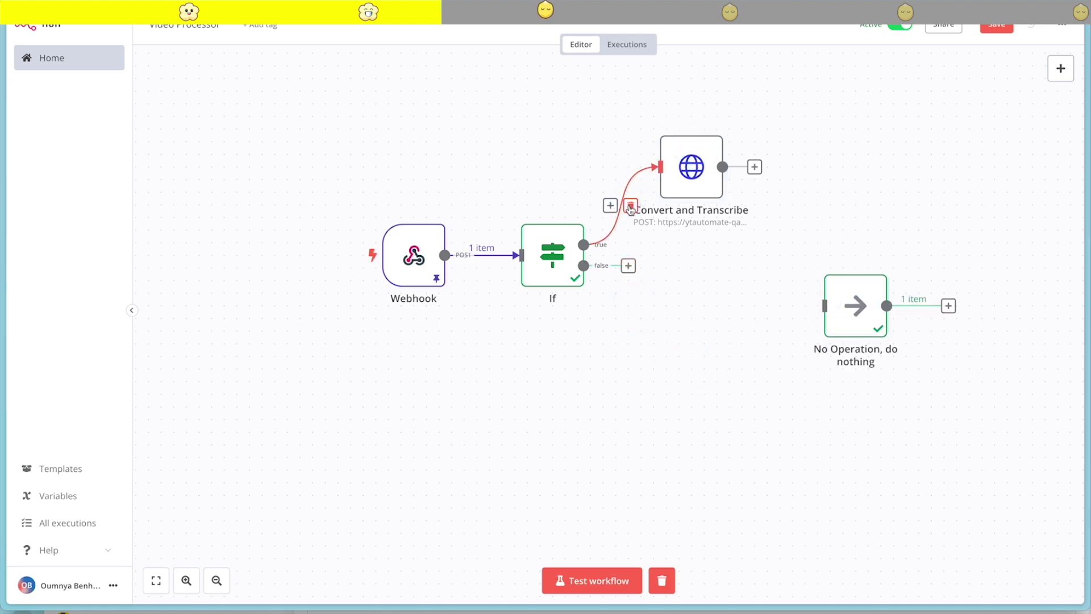
pyautogui.click(630, 205)
pyautogui.moveTo(664, 165); pyautogui.dragTo(586, 266)
# Map the Body's filename value to the S3 object key expression
pyautogui.doubleClick(699, 293)
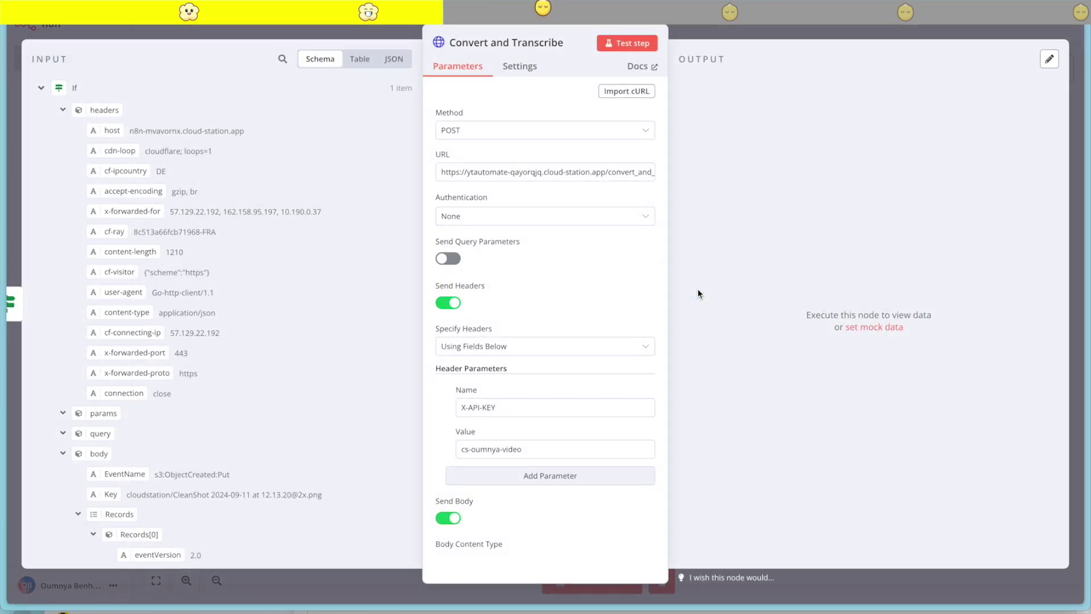
pyautogui.scroll(-5, 551, 404)
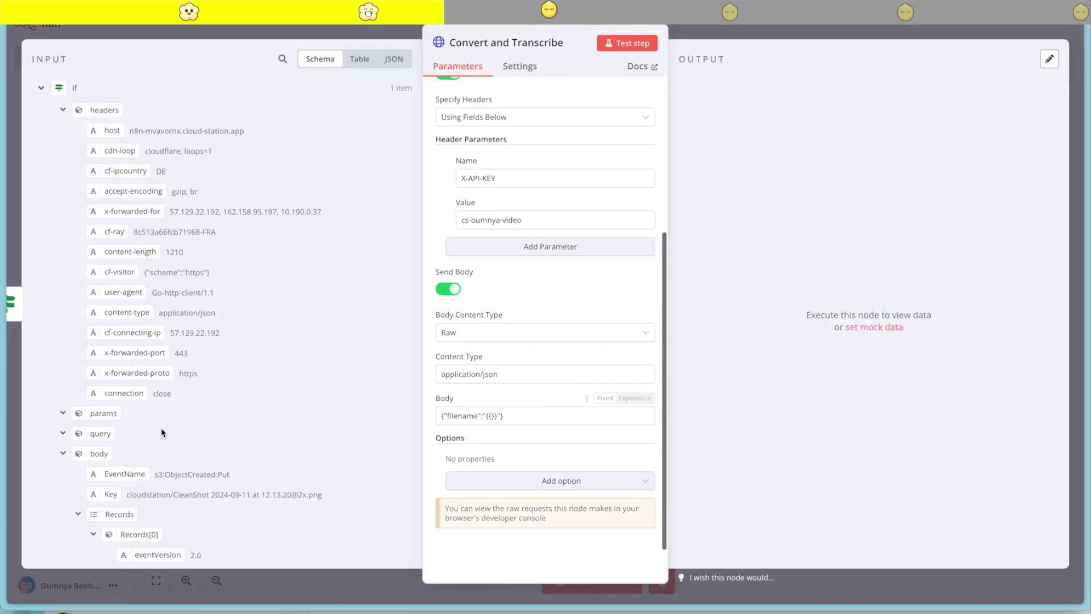
pyautogui.scroll(-2, 161, 432)
pyautogui.scroll(-3, 193, 455)
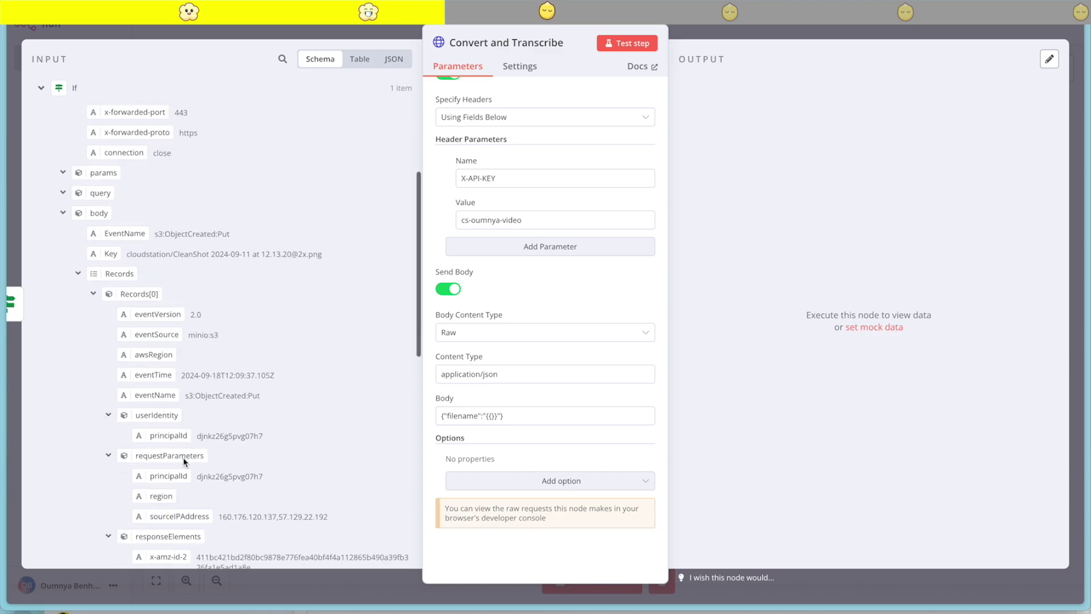
pyautogui.scroll(-7, 182, 435)
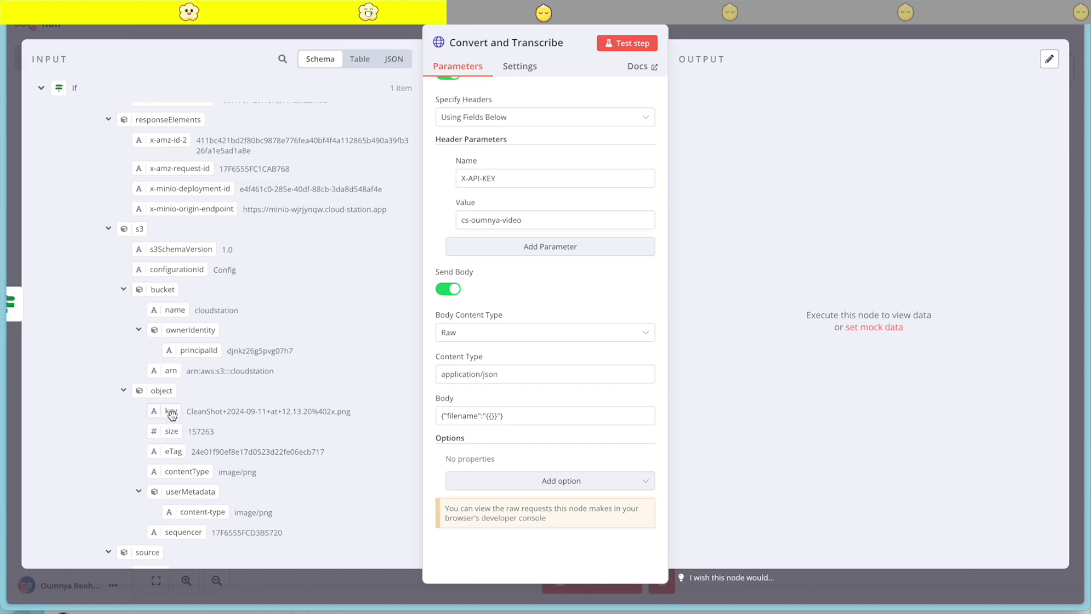
pyautogui.moveTo(172, 410); pyautogui.dragTo(494, 417)
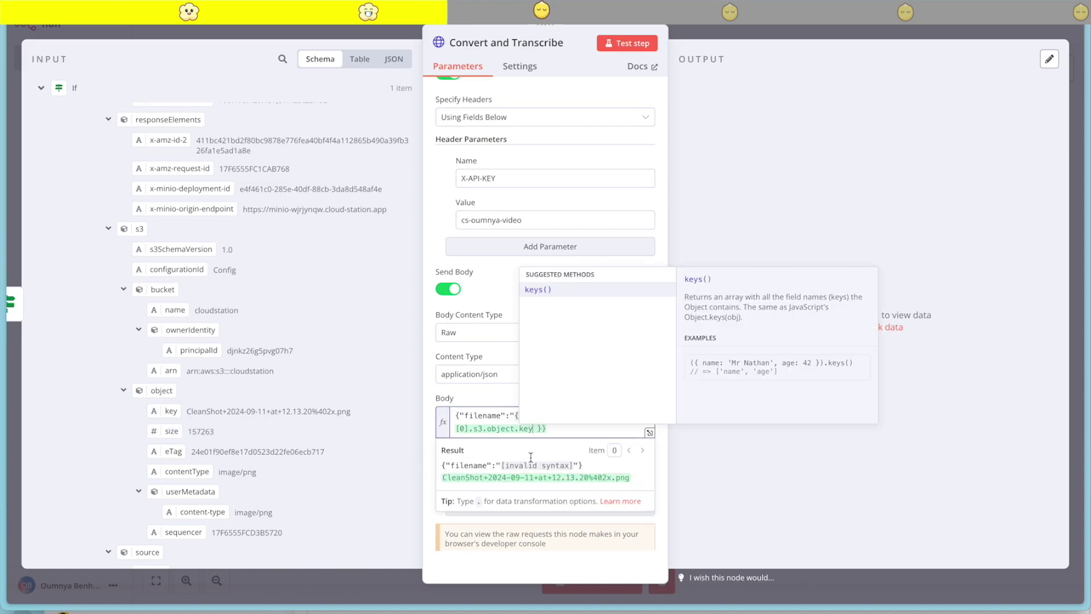
pyautogui.moveTo(557, 436); pyautogui.dragTo(515, 415)
pyautogui.press('BackSpace')
pyautogui.hotkey('ctrl', 'z')
pyautogui.hotkey('ctrl', 'z')
pyautogui.hotkey('ctrl', 'z')
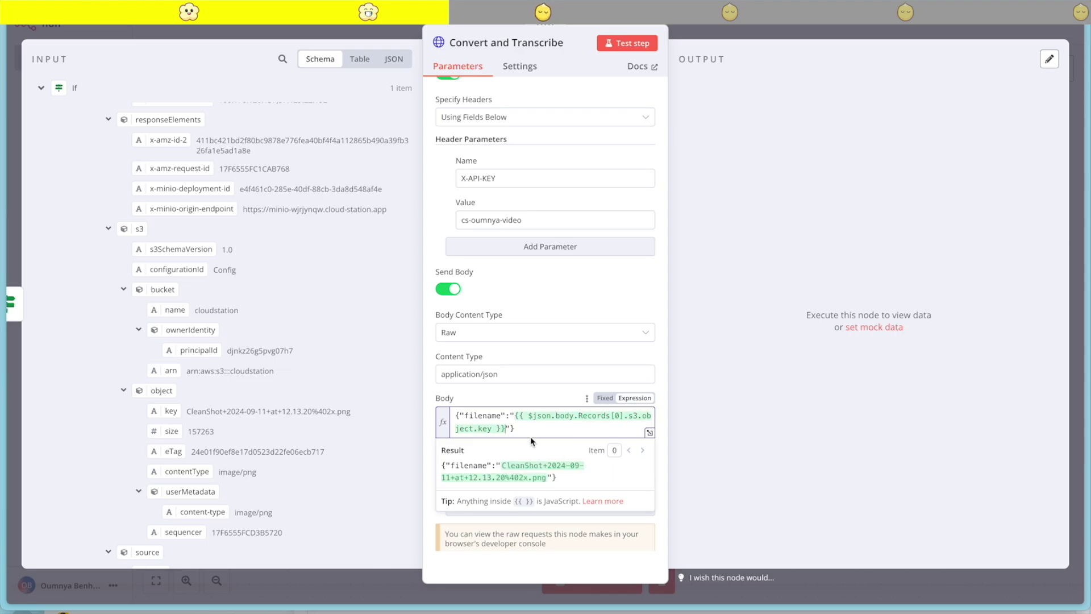
pyautogui.scroll(-1, 553, 370)
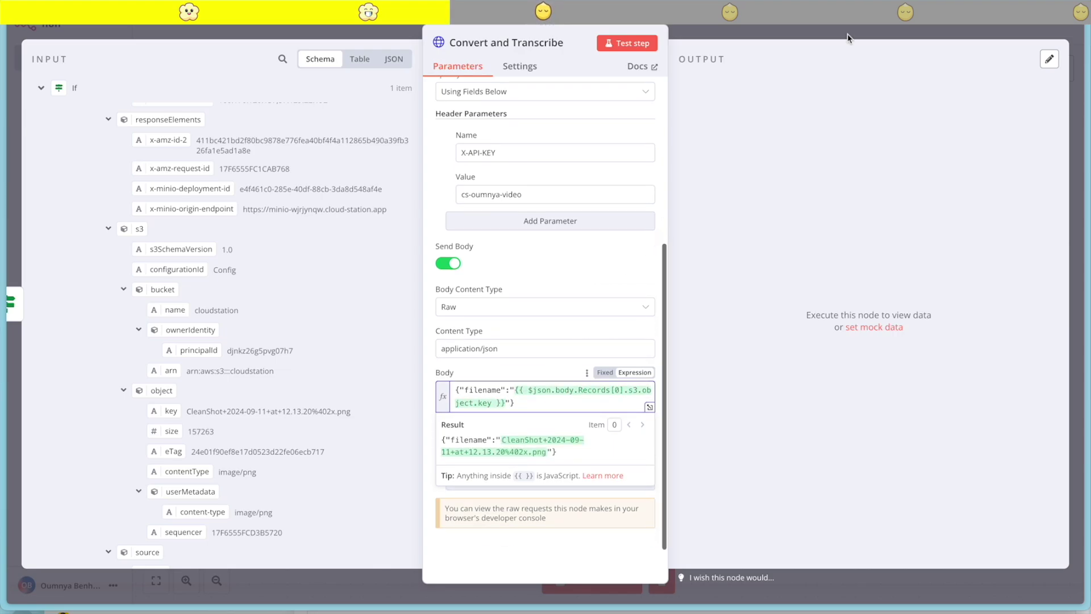
pyautogui.click(785, 27)
# Connect If true to Convert and Transcribe and false to No Operation
pyautogui.moveTo(659, 294); pyautogui.dragTo(625, 285)
pyautogui.moveTo(690, 301); pyautogui.dragTo(690, 188)
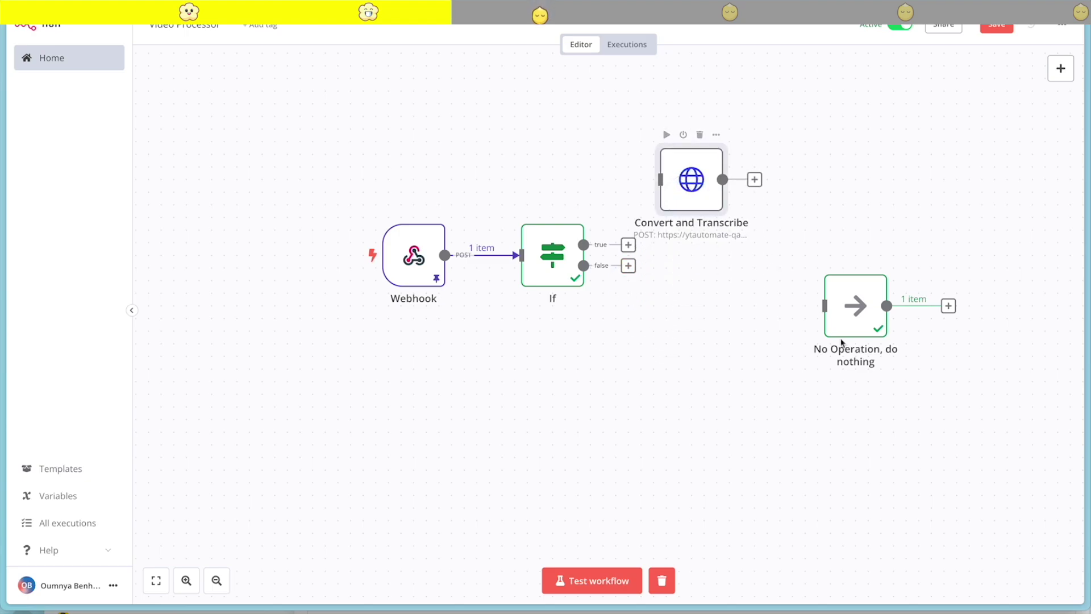
pyautogui.moveTo(847, 318); pyautogui.dragTo(708, 305)
pyautogui.moveTo(630, 275); pyautogui.dragTo(686, 293)
pyautogui.moveTo(628, 244); pyautogui.dragTo(717, 181)
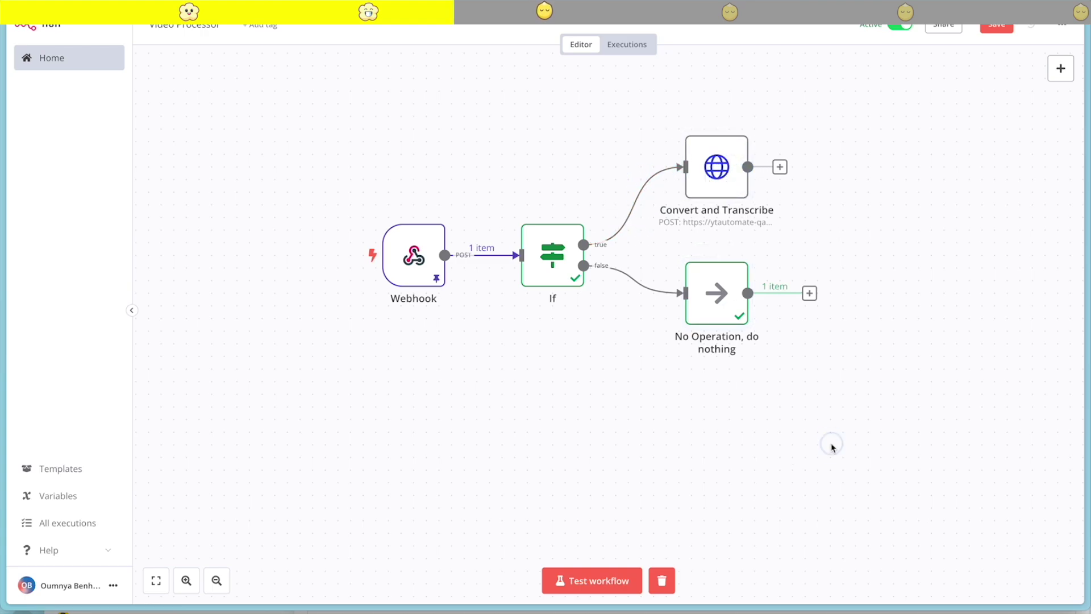
# Save the Video Processor workflow
pyautogui.click(998, 28)
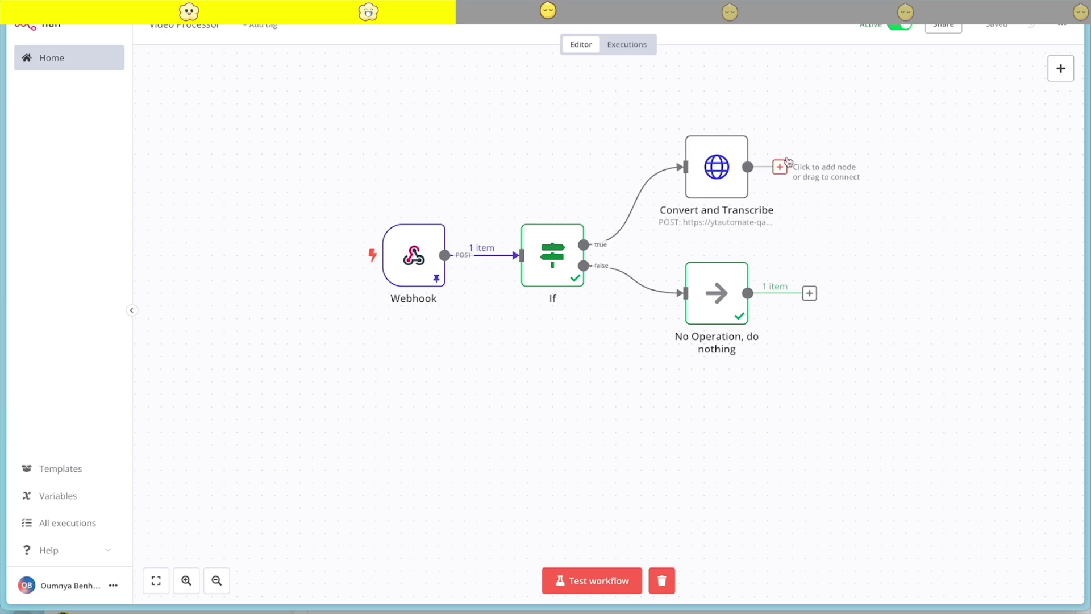
pyautogui.moveTo(623, 227)
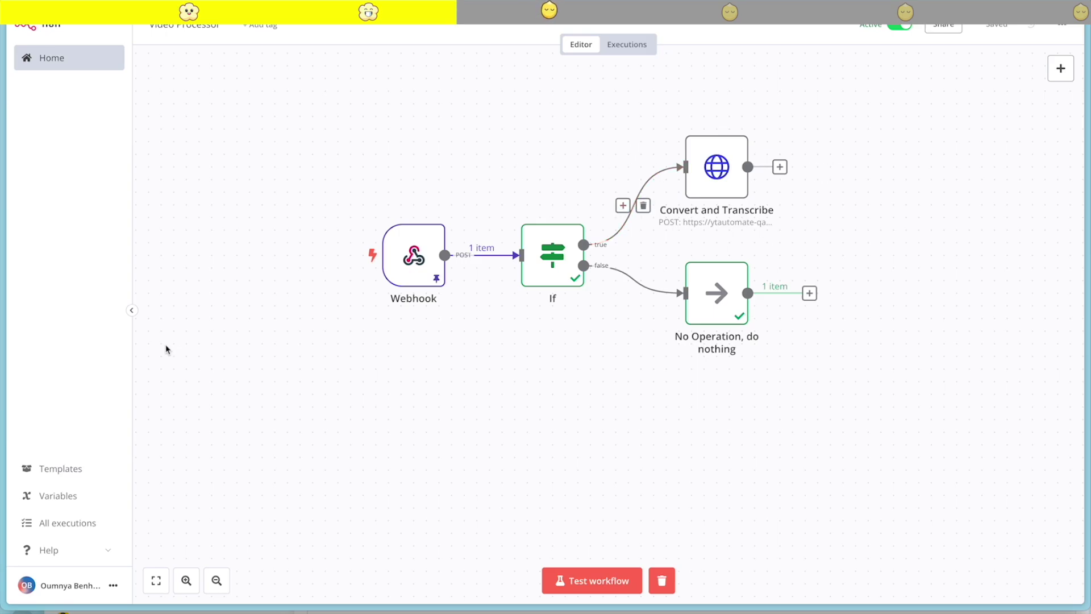
pyautogui.moveTo(2, 329)
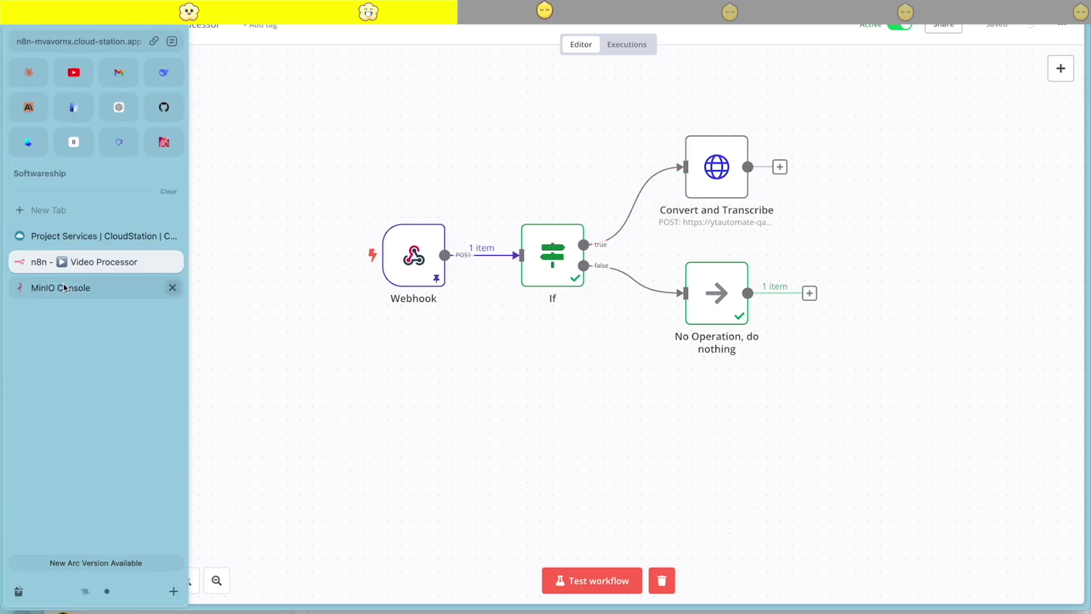
# Upload detect.mp4 into the MinIO cloudstation bucket, then view the n8n executions
pyautogui.click(64, 288)
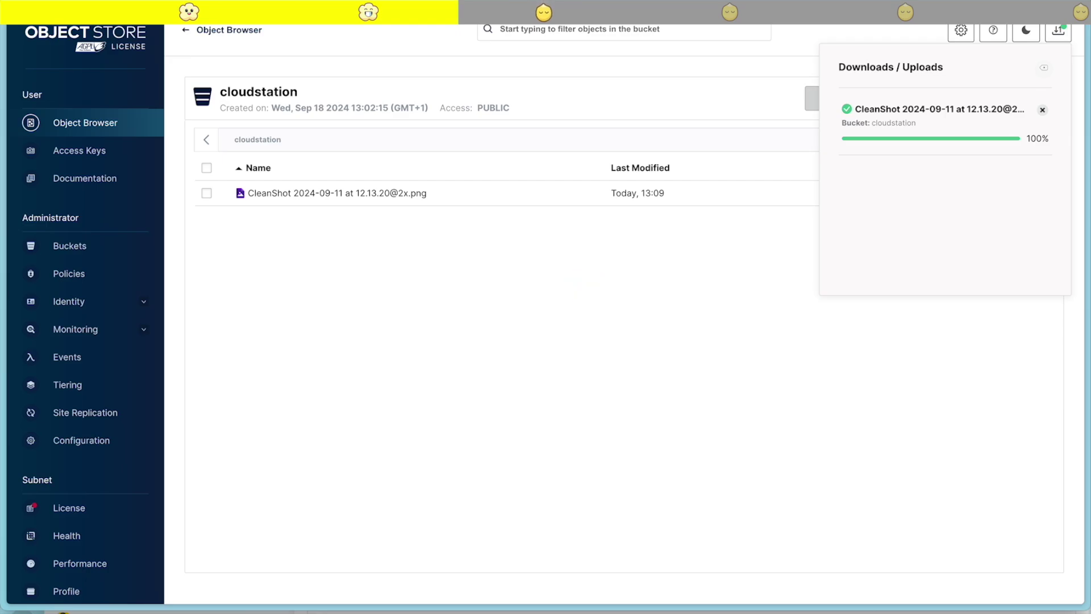
pyautogui.click(1042, 110)
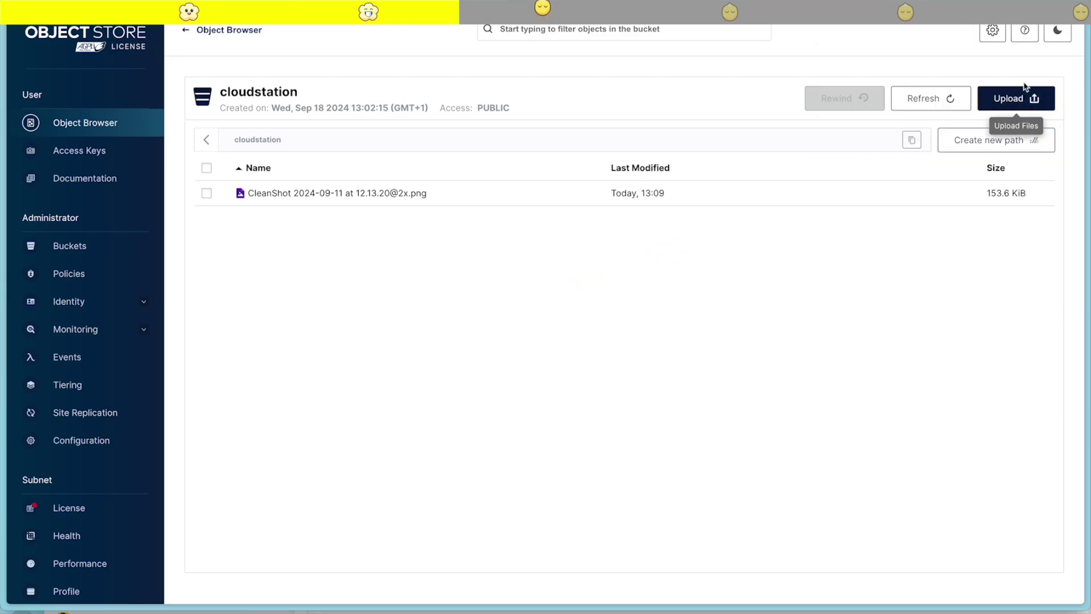
pyautogui.click(1022, 99)
pyautogui.click(1014, 131)
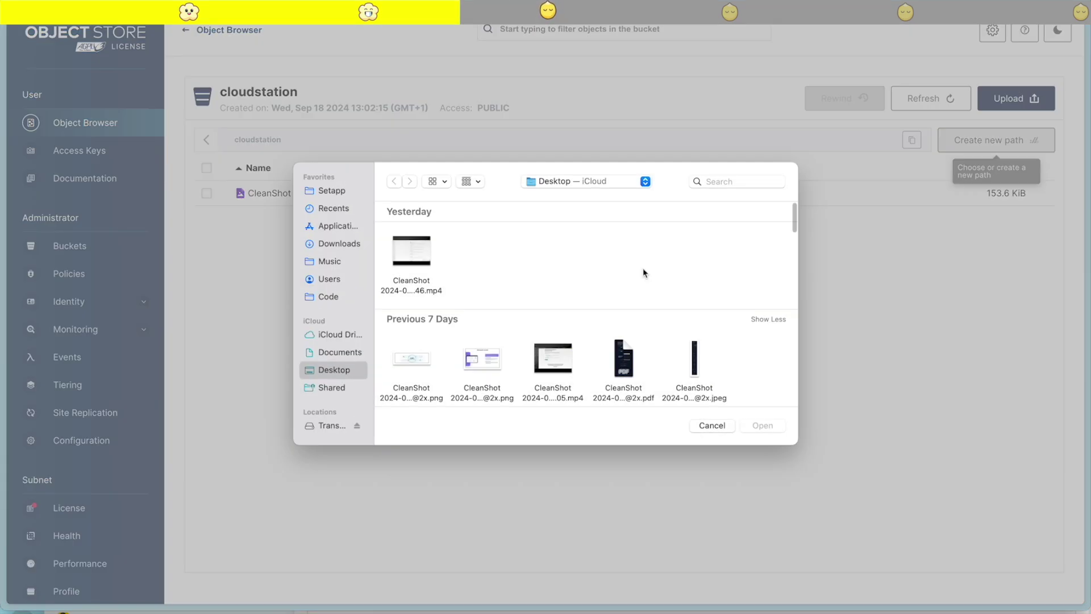
pyautogui.click(709, 182)
pyautogui.write('detect')
pyautogui.click(415, 300)
pyautogui.click(765, 433)
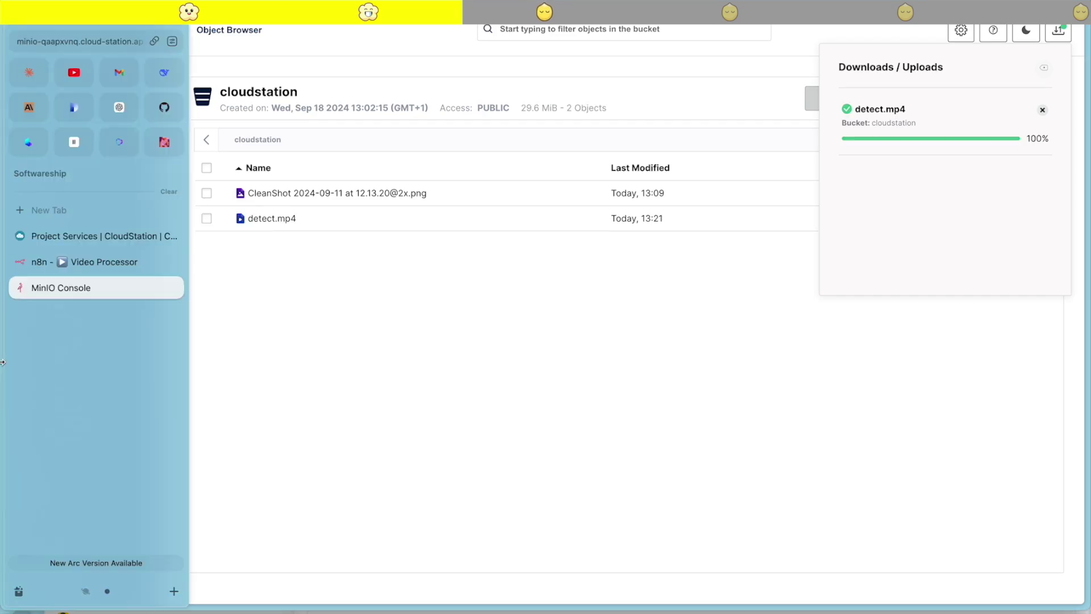
pyautogui.click(51, 262)
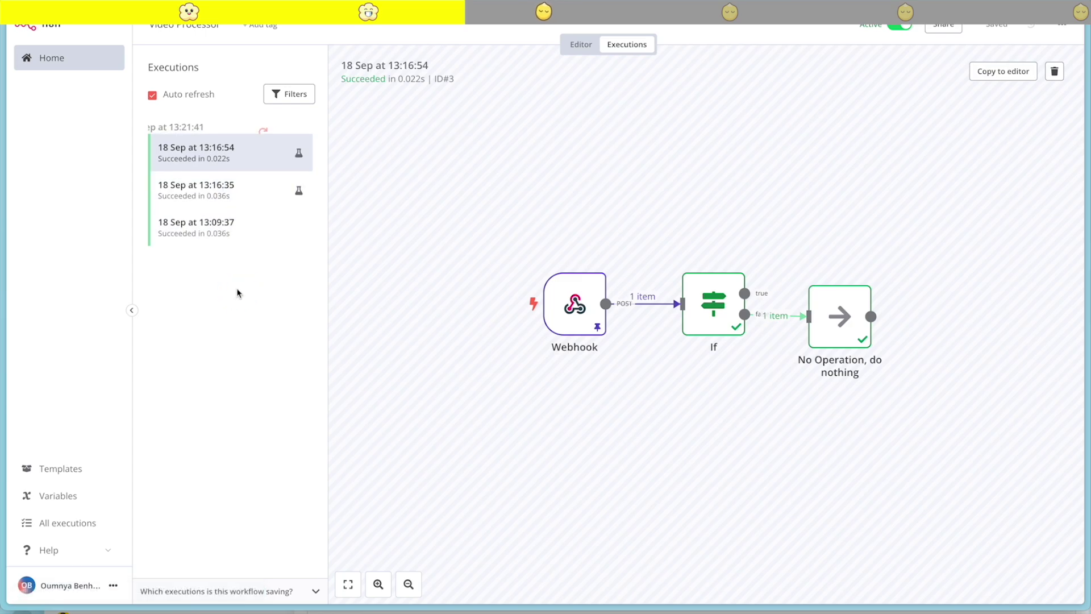
# Inspect the failed 13:21:41 execution's Convert and Transcribe 'Service unavailable' error
pyautogui.click(216, 139)
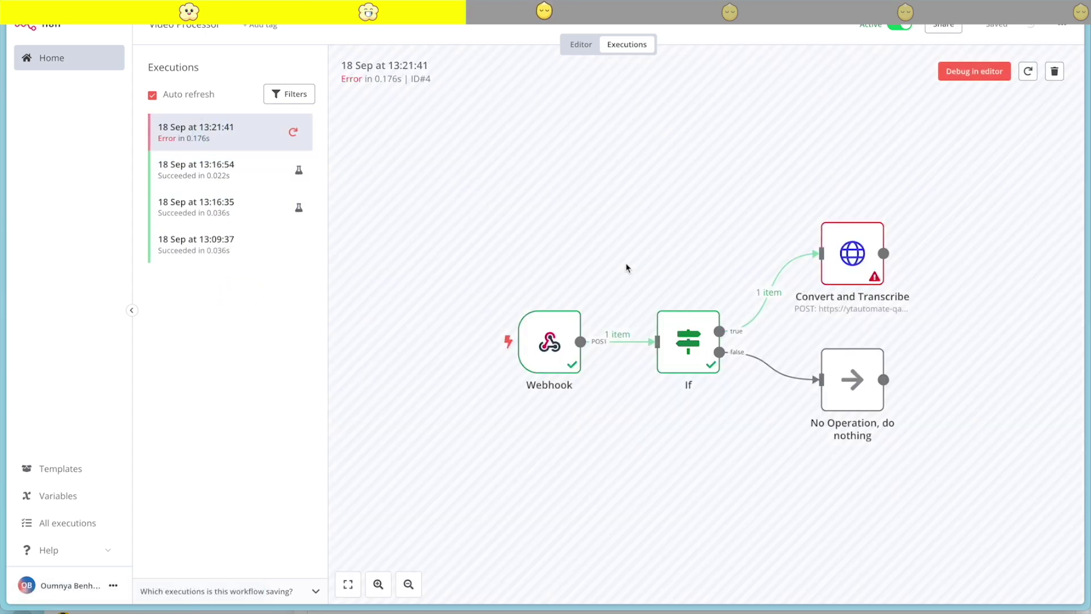
pyautogui.doubleClick(858, 267)
pyautogui.hotkey('ctrl', 'Tab')
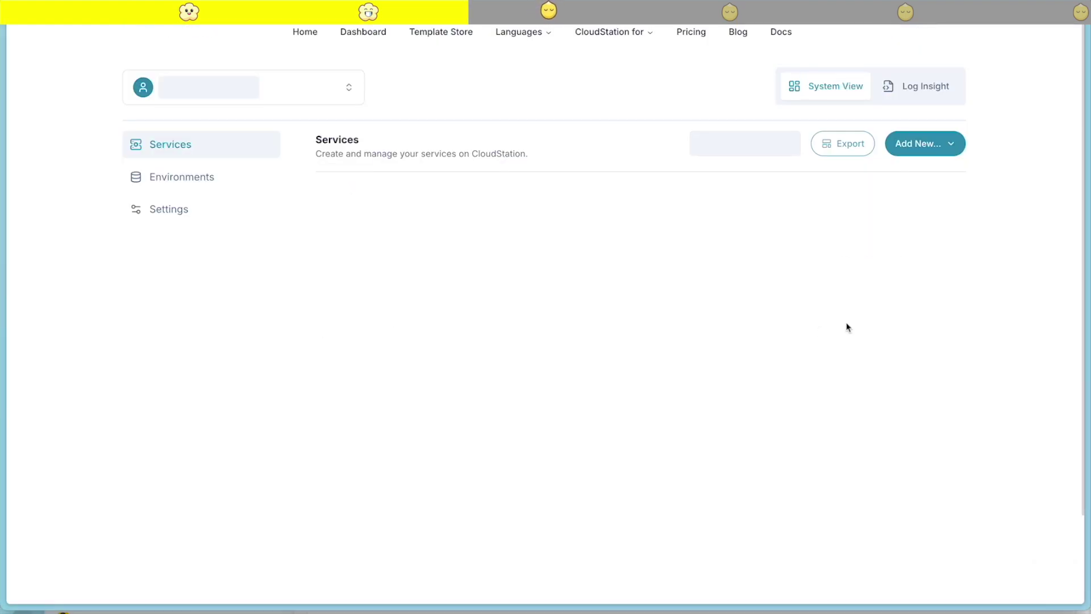
# Open YTAutoMate and submit the API key to reach the Upload a File form
pyautogui.click(721, 383)
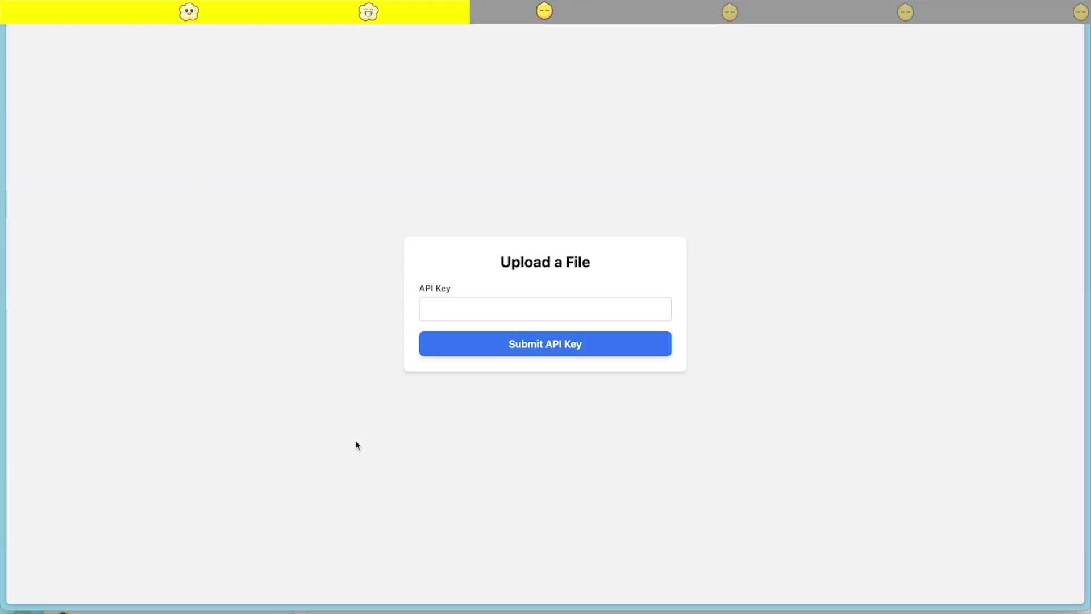
pyautogui.click(468, 304)
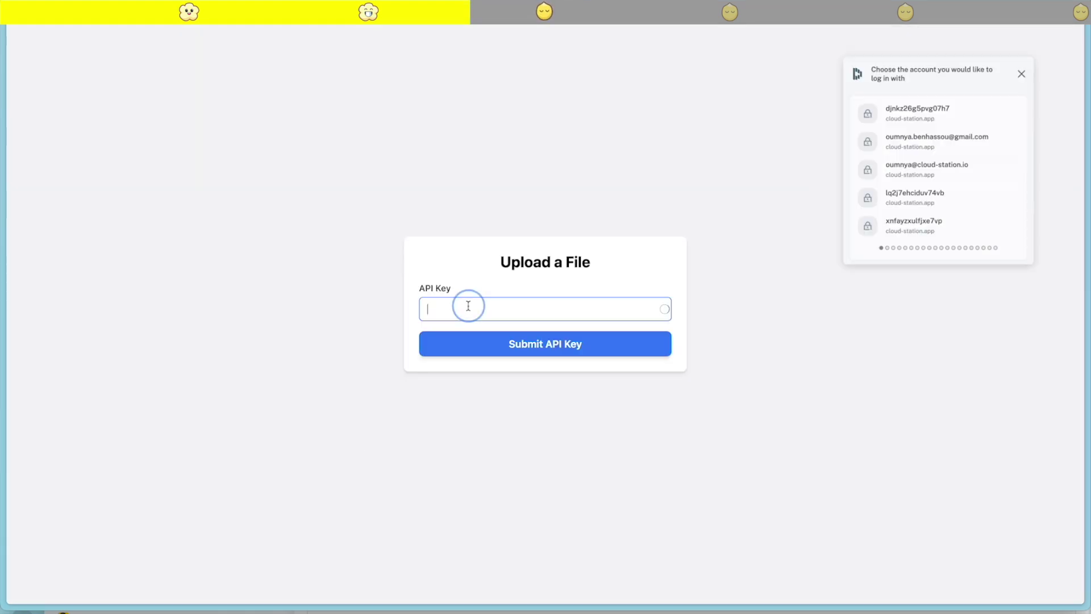
pyautogui.write('••')
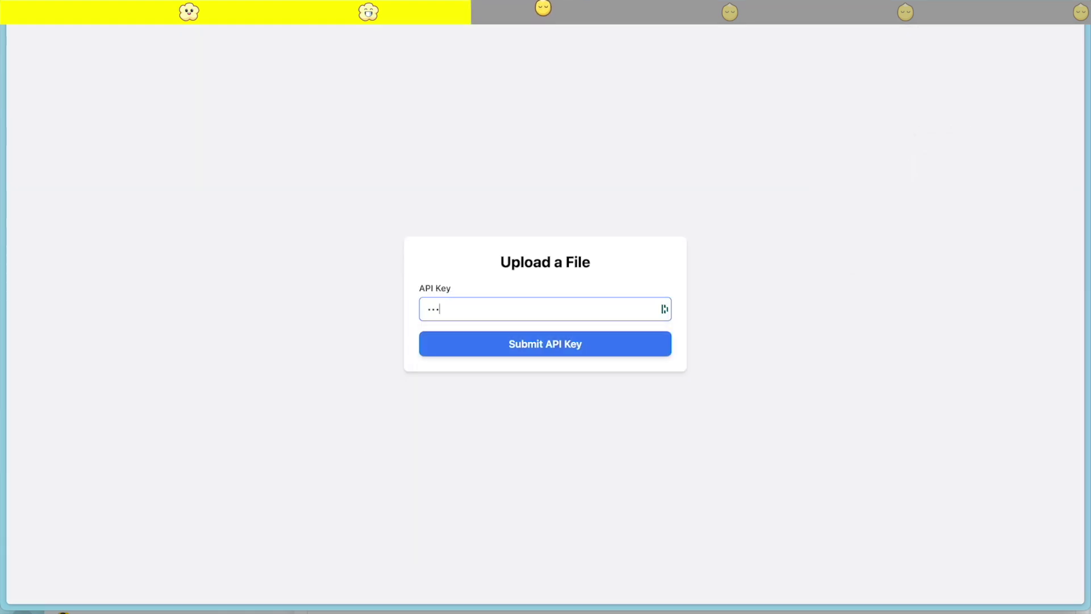
pyautogui.click(595, 343)
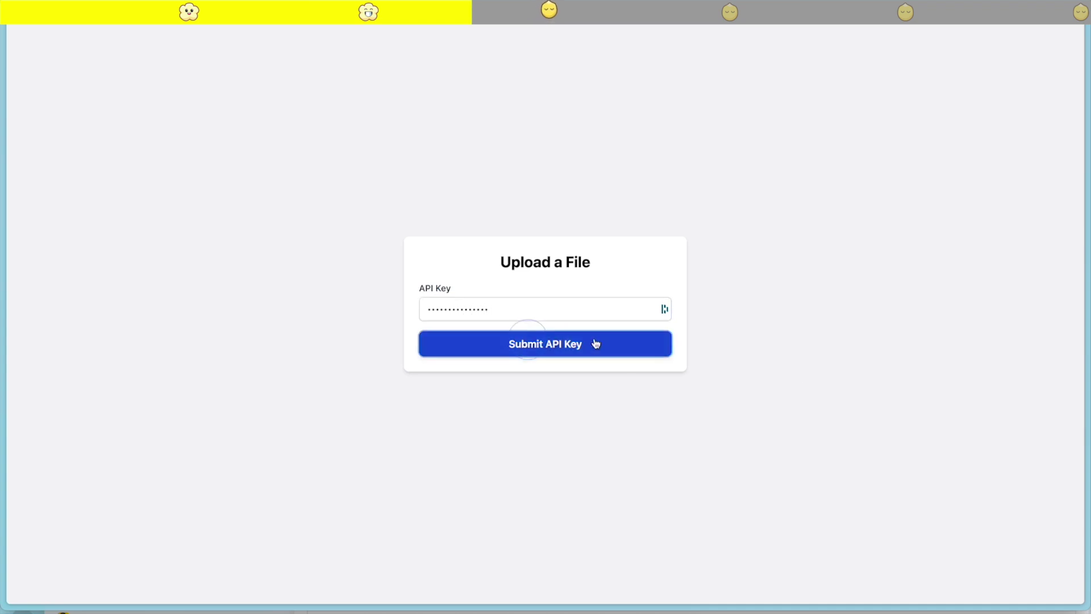
# Retry the failed Video Processor execution using the saved workflow
pyautogui.moveTo(39, 316)
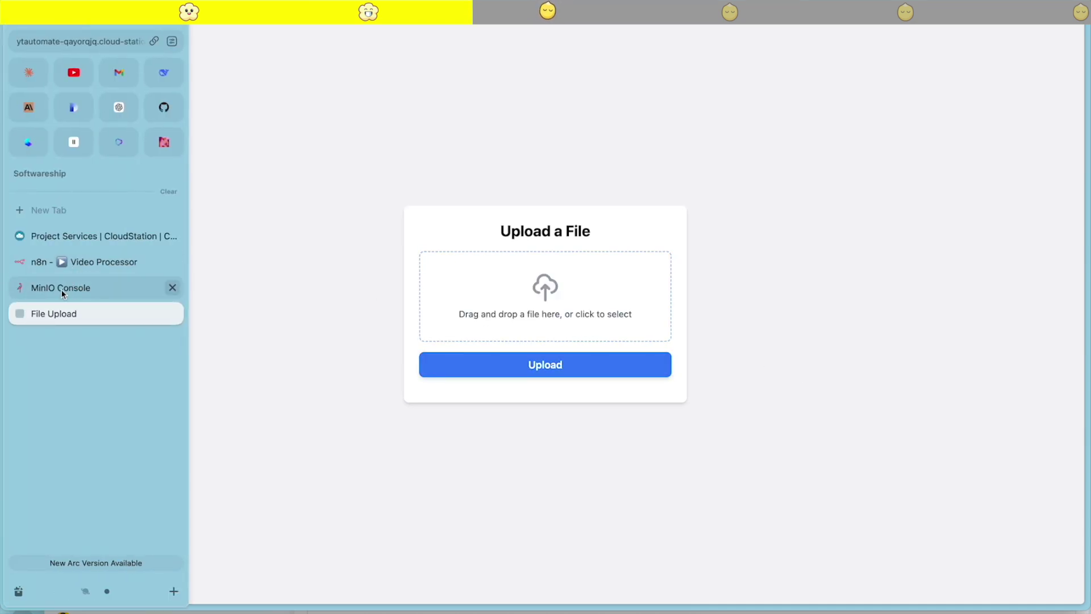
pyautogui.click(61, 287)
pyautogui.click(64, 262)
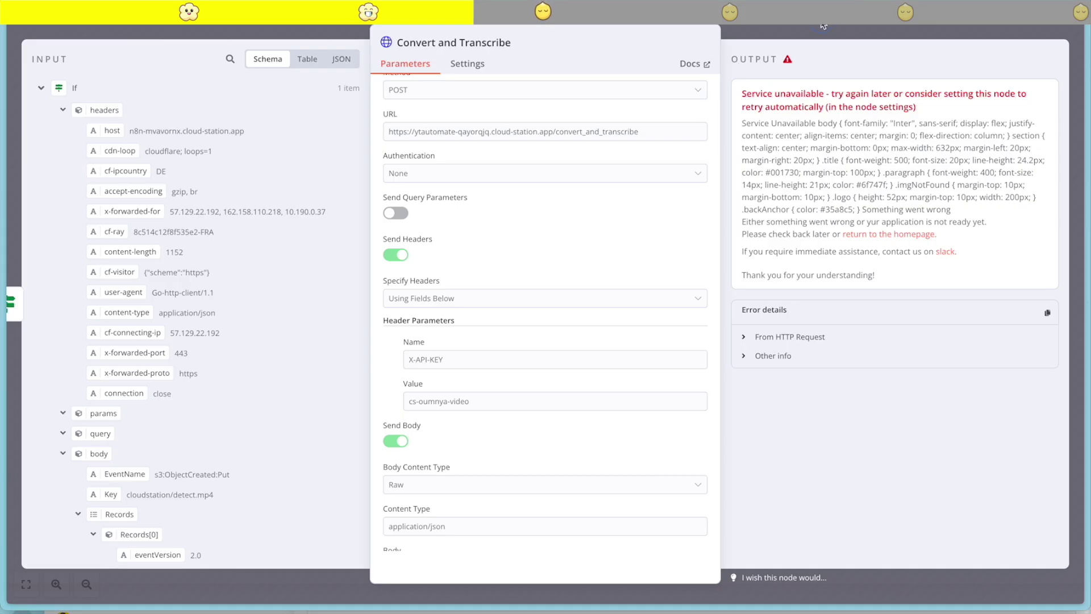
pyautogui.click(823, 26)
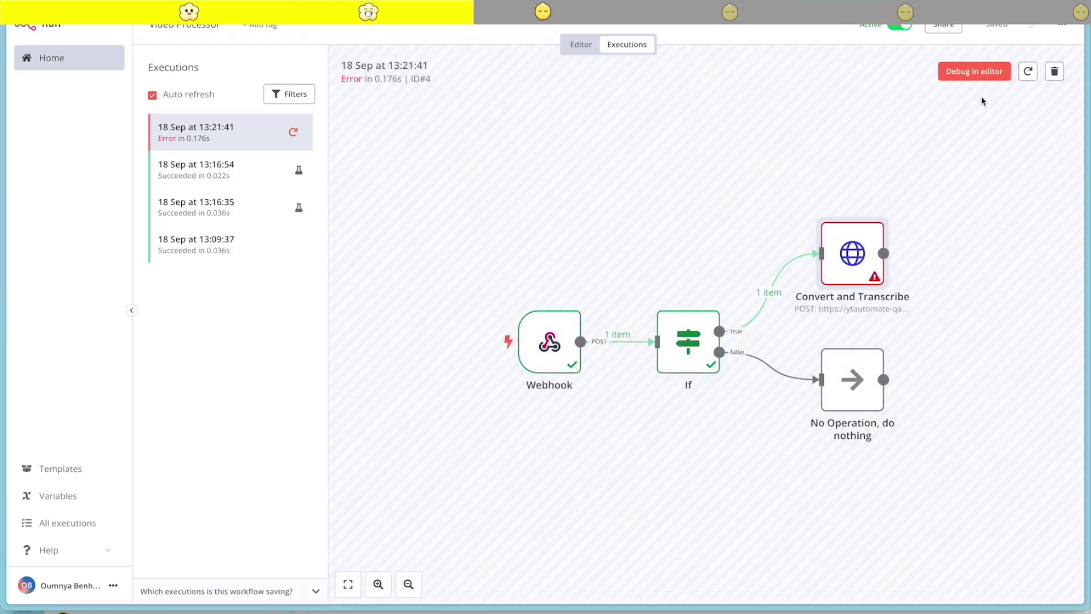
pyautogui.click(293, 131)
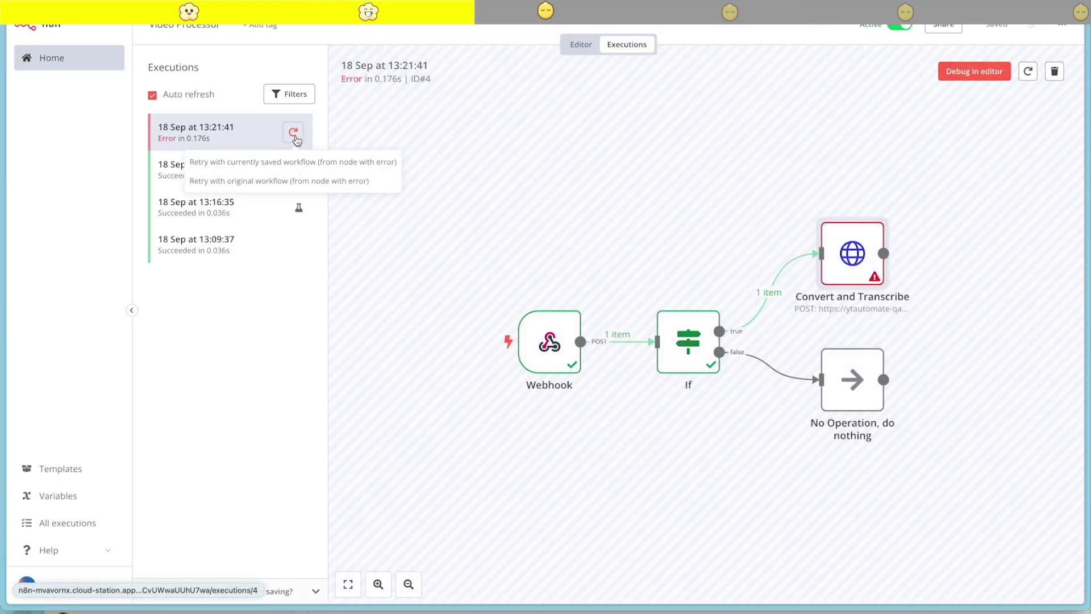
pyautogui.click(262, 163)
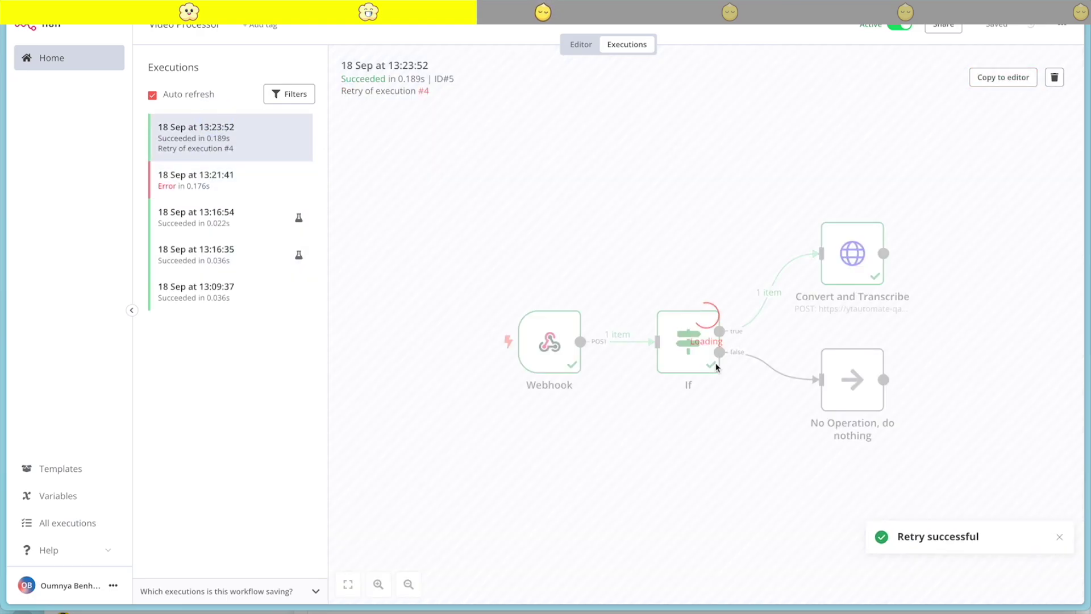
# Check that Convert and Transcribe returned a job id and 'Task started successfully'
pyautogui.doubleClick(837, 263)
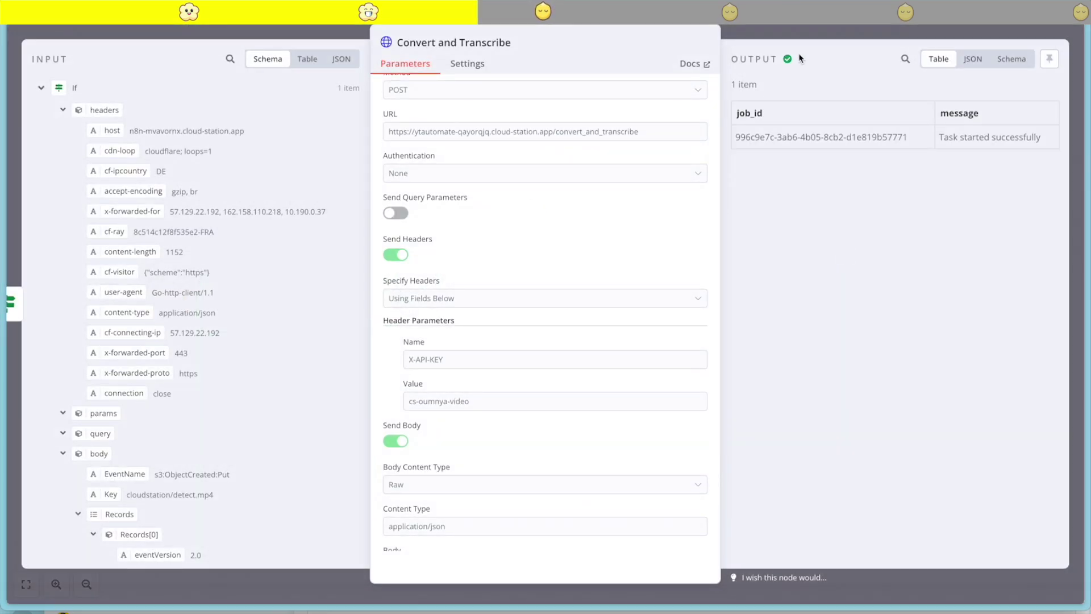
pyautogui.click(870, 33)
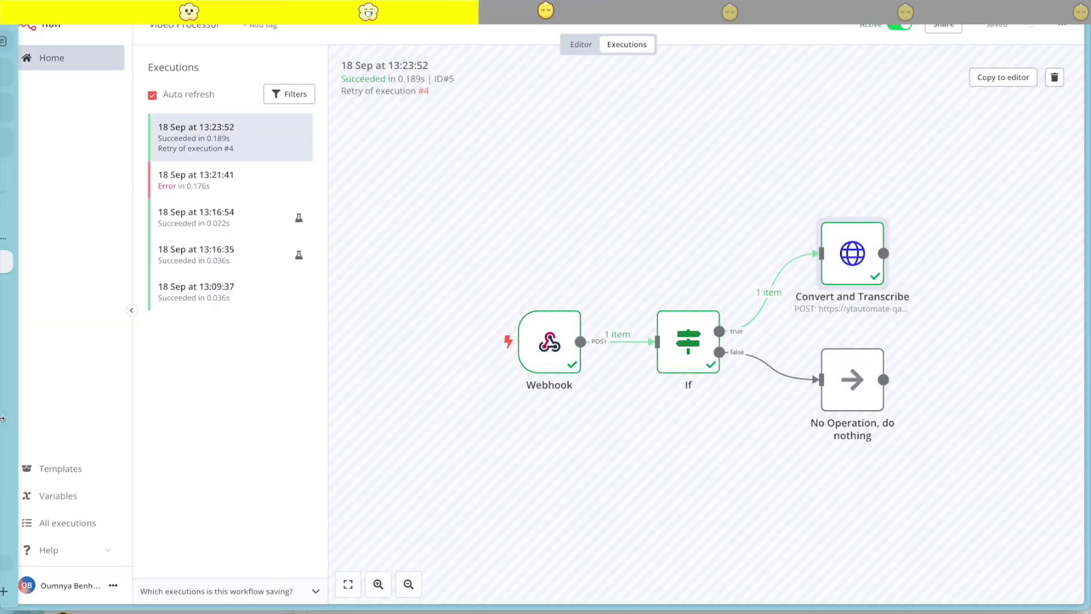
pyautogui.moveTo(2, 392)
pyautogui.click(63, 236)
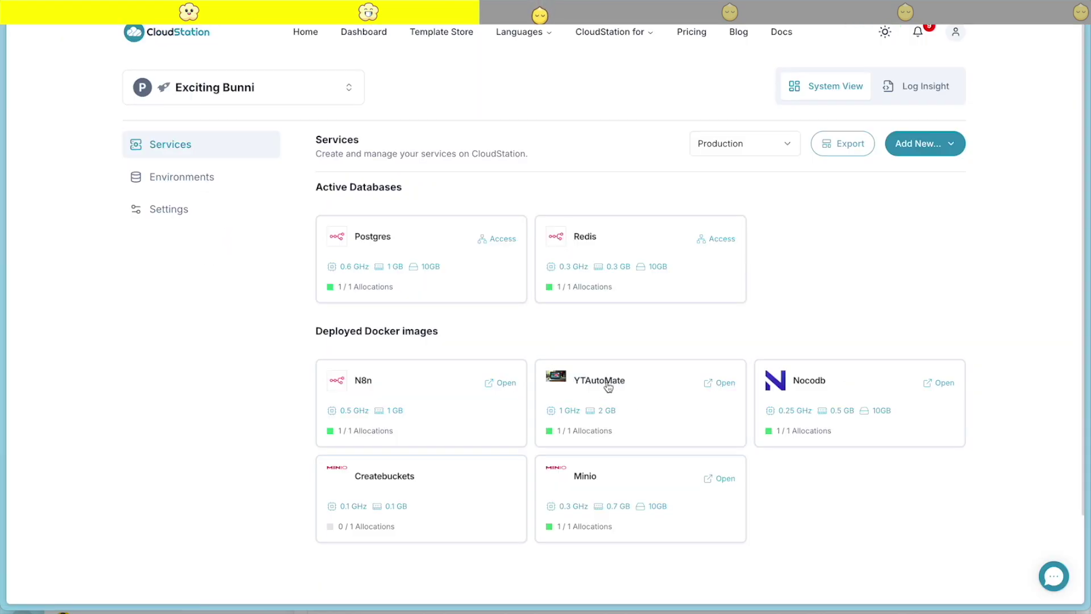
pyautogui.click(605, 384)
pyautogui.click(661, 89)
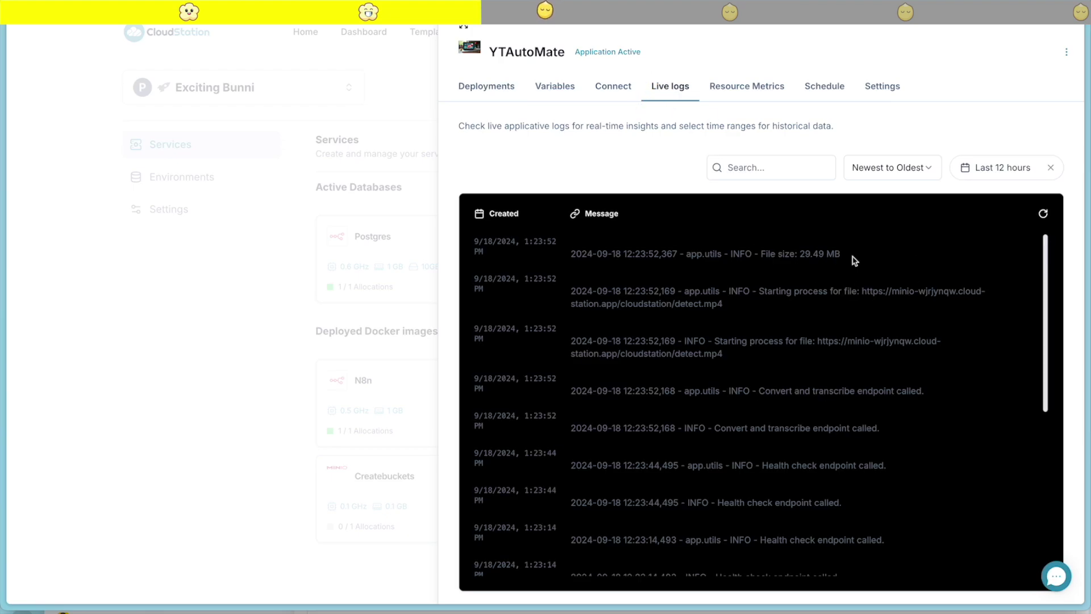
pyautogui.moveTo(841, 254); pyautogui.dragTo(729, 255)
pyautogui.click(846, 298)
pyautogui.click(218, 441)
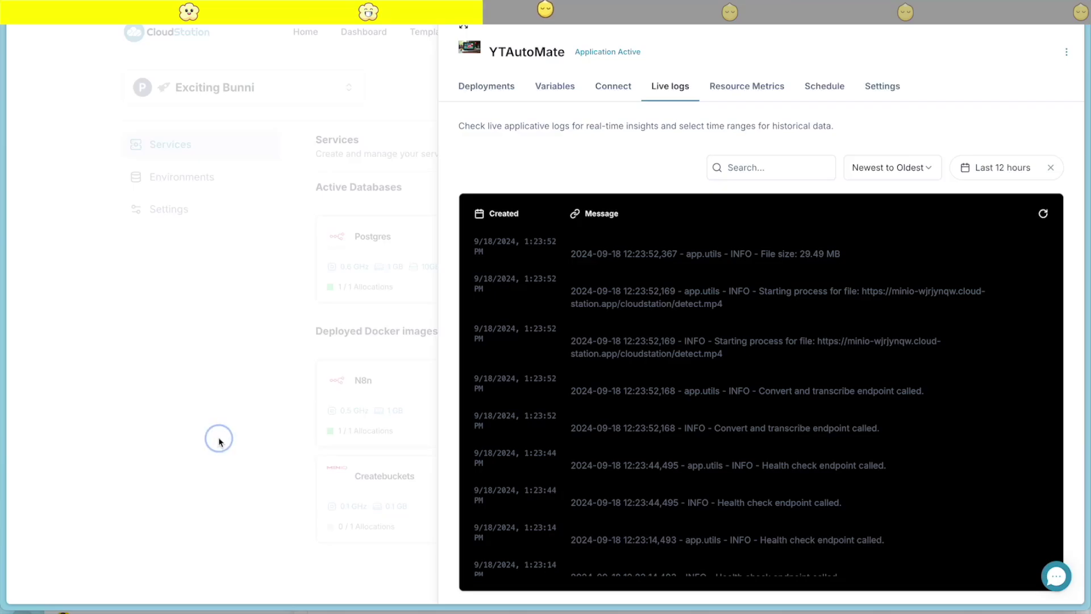
pyautogui.click(840, 283)
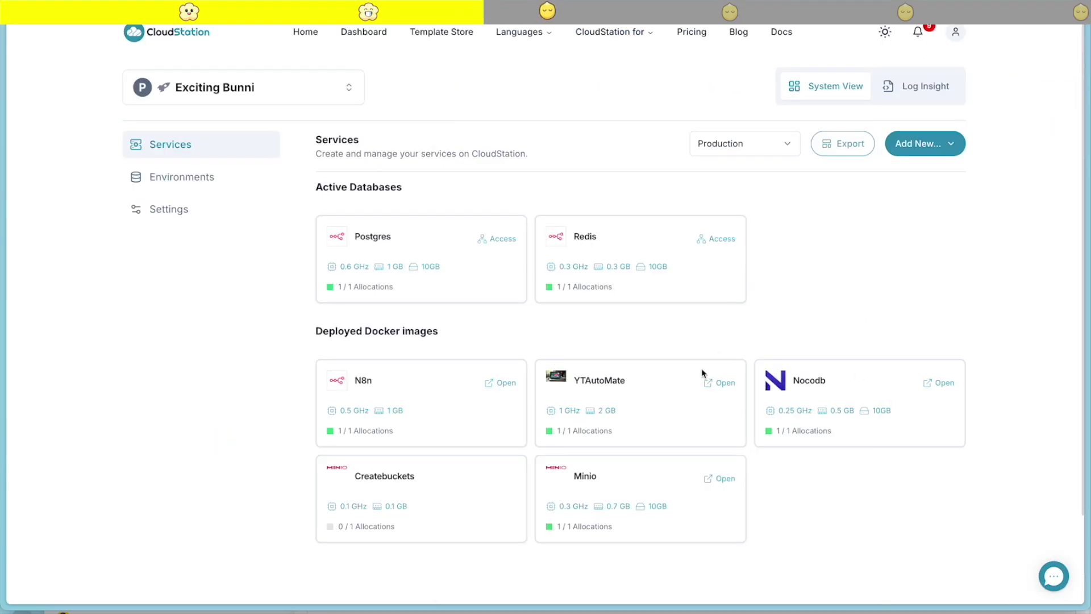
pyautogui.moveTo(2, 266)
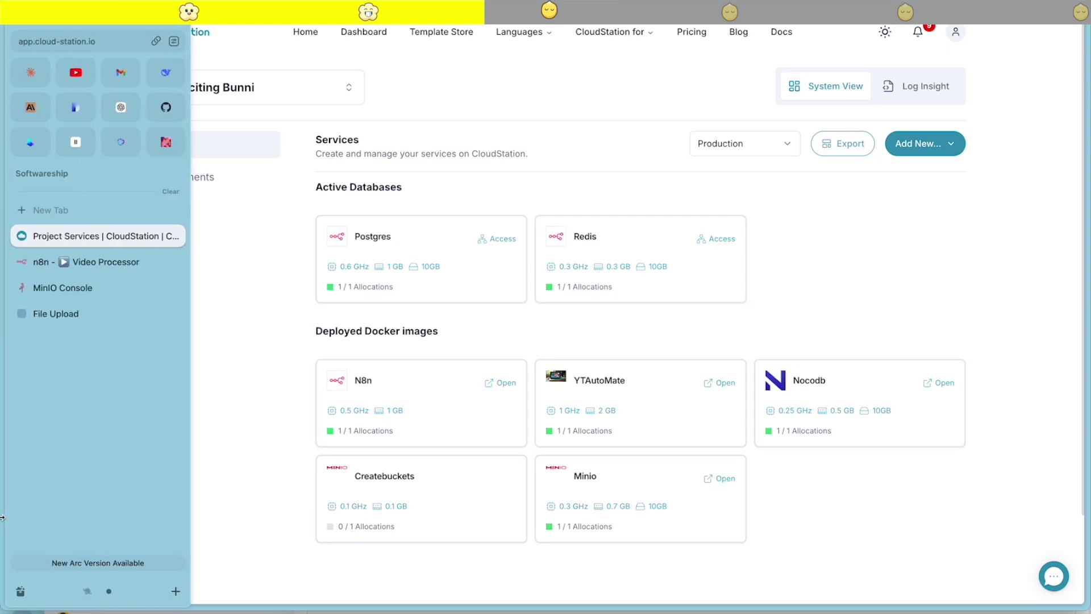
# Open the Content Creator workflow from the workflow list
pyautogui.click(67, 266)
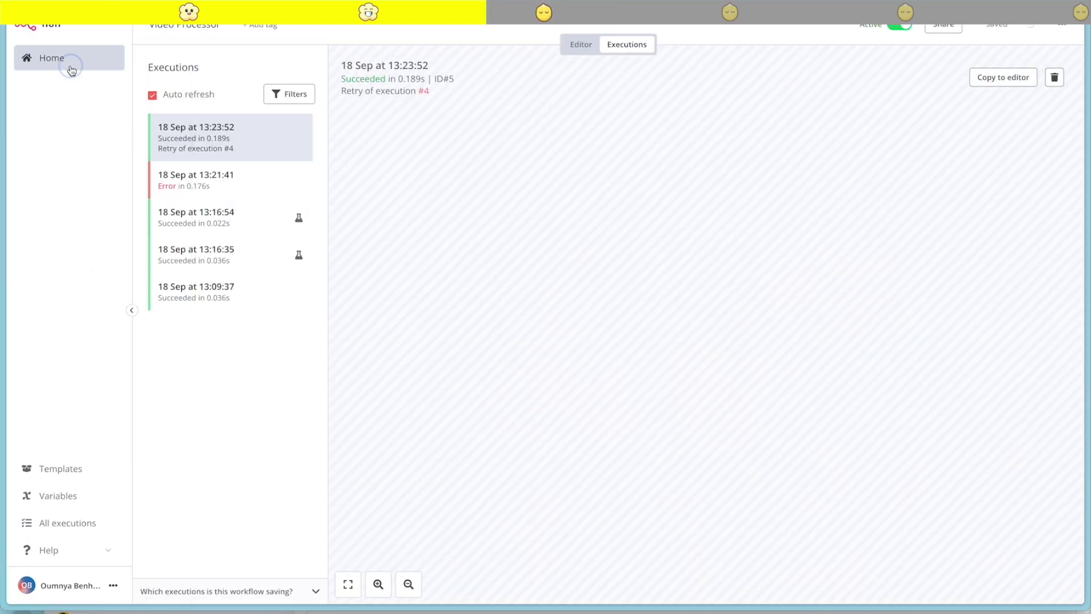
pyautogui.click(68, 60)
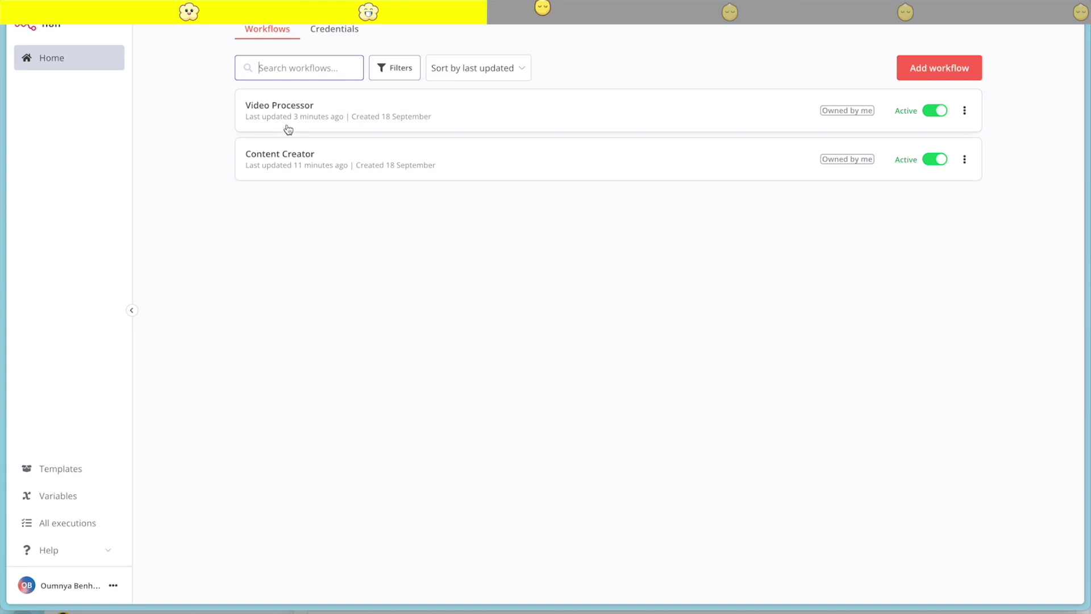
pyautogui.click(288, 154)
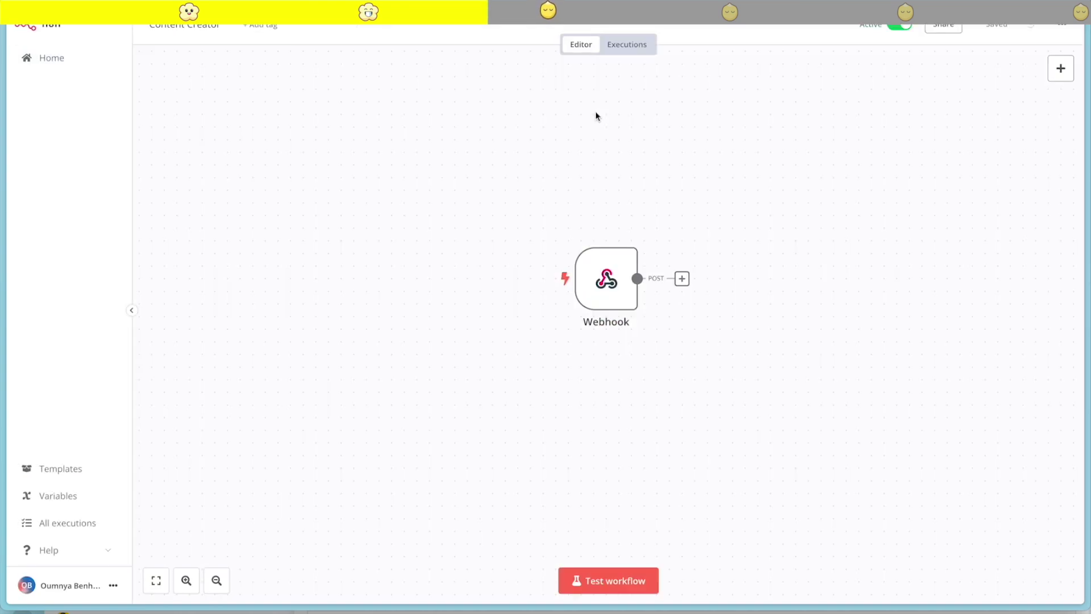
# Confirm Content Creator has no executions yet, holding only a Webhook node
pyautogui.click(616, 48)
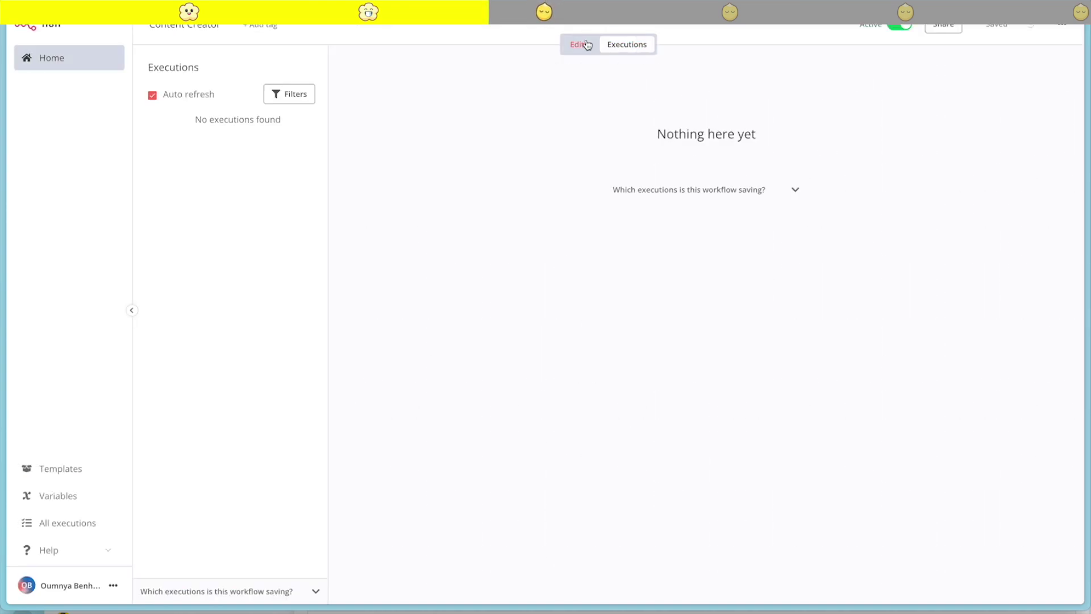
pyautogui.click(579, 45)
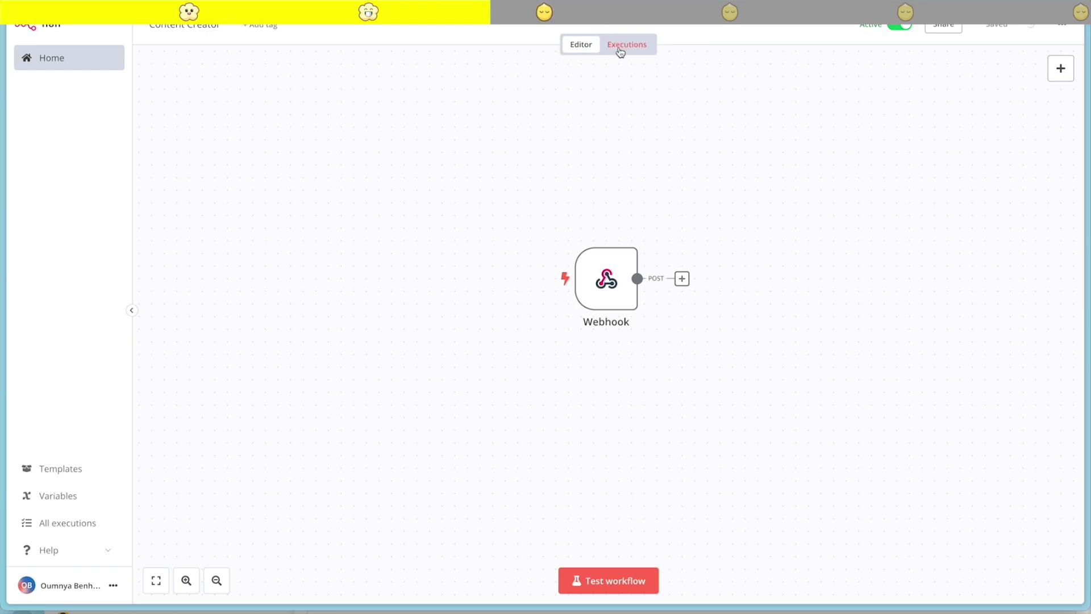
pyautogui.click(620, 50)
pyautogui.moveTo(3, 284)
pyautogui.click(132, 283)
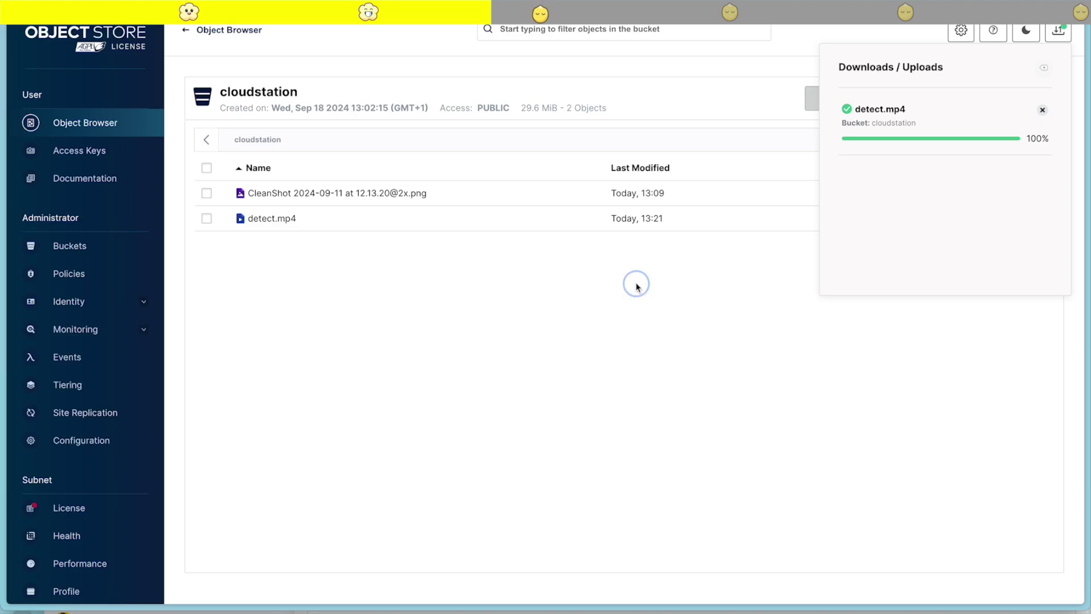
# Refresh the cloudstation bucket and view detect_report.txt, detect_transcription.txt and detect.srt details
pyautogui.click(1058, 31)
pyautogui.click(938, 98)
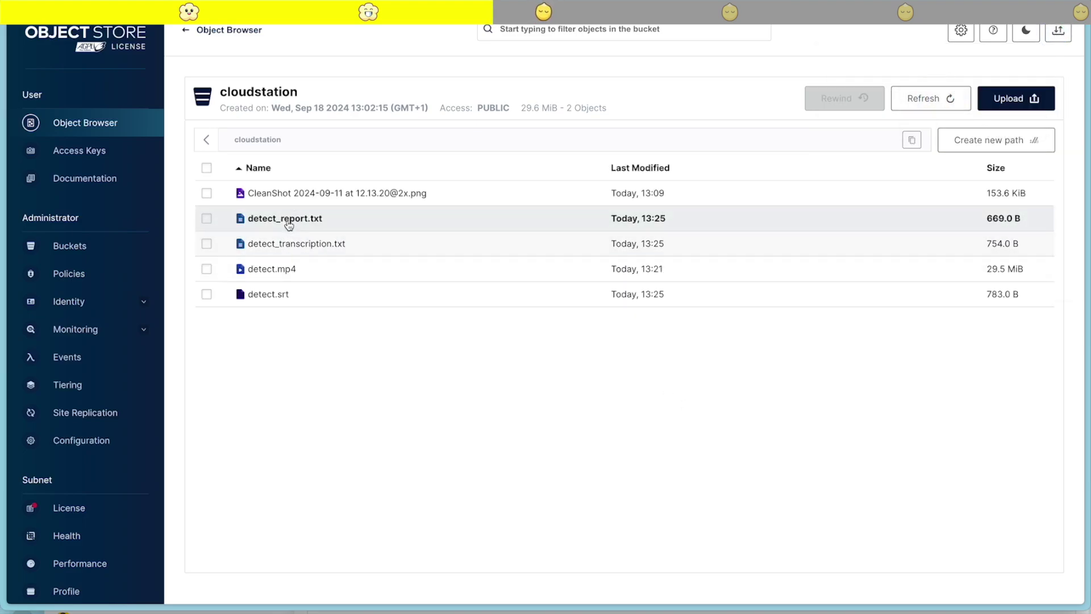
pyautogui.click(287, 220)
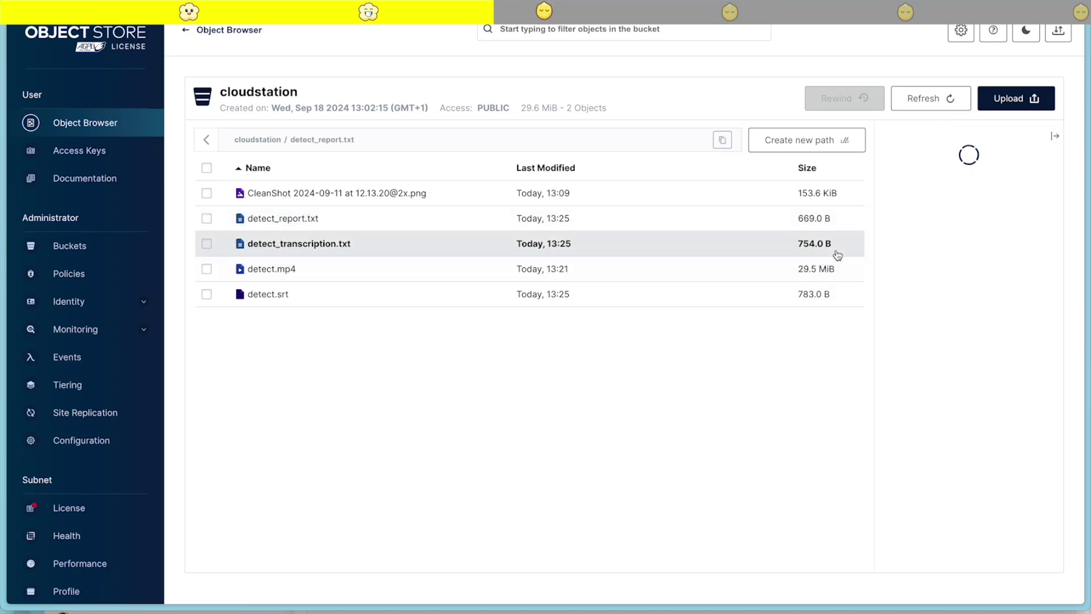
pyautogui.click(334, 241)
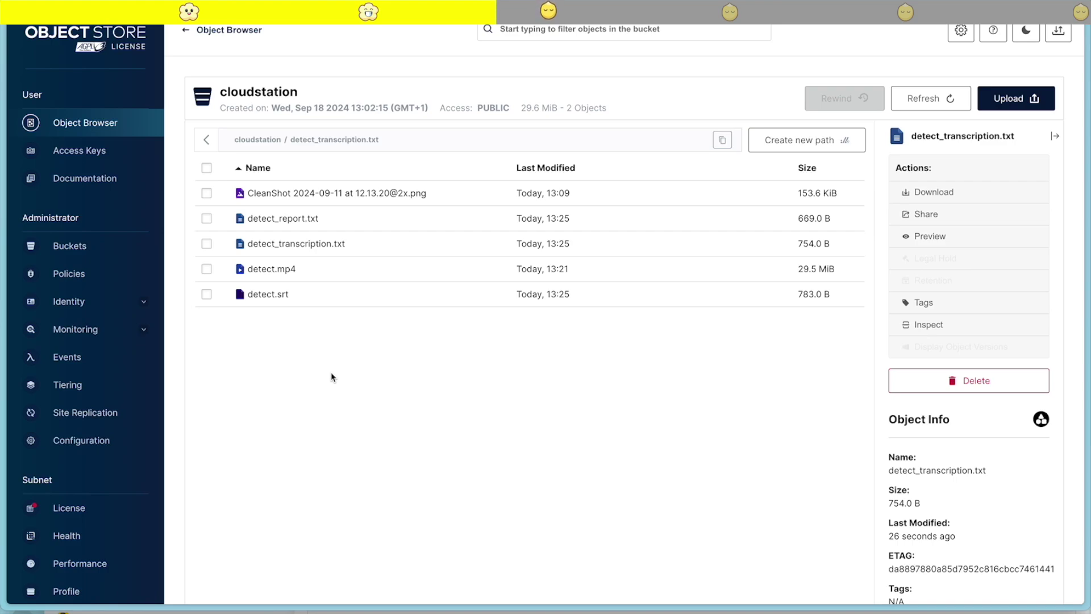
pyautogui.click(268, 299)
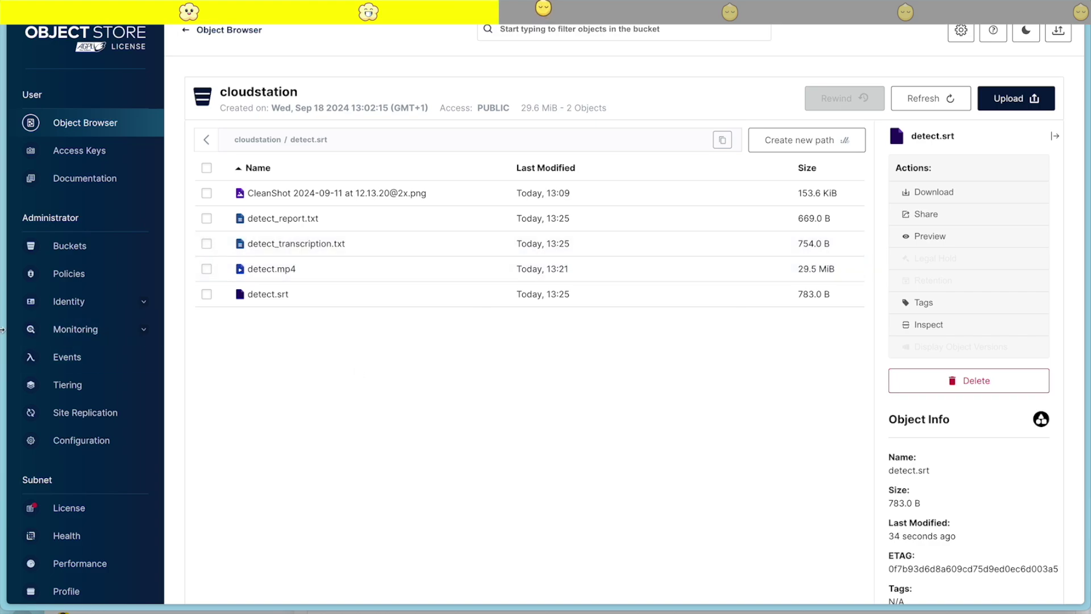
pyautogui.moveTo(4, 296)
pyautogui.click(97, 261)
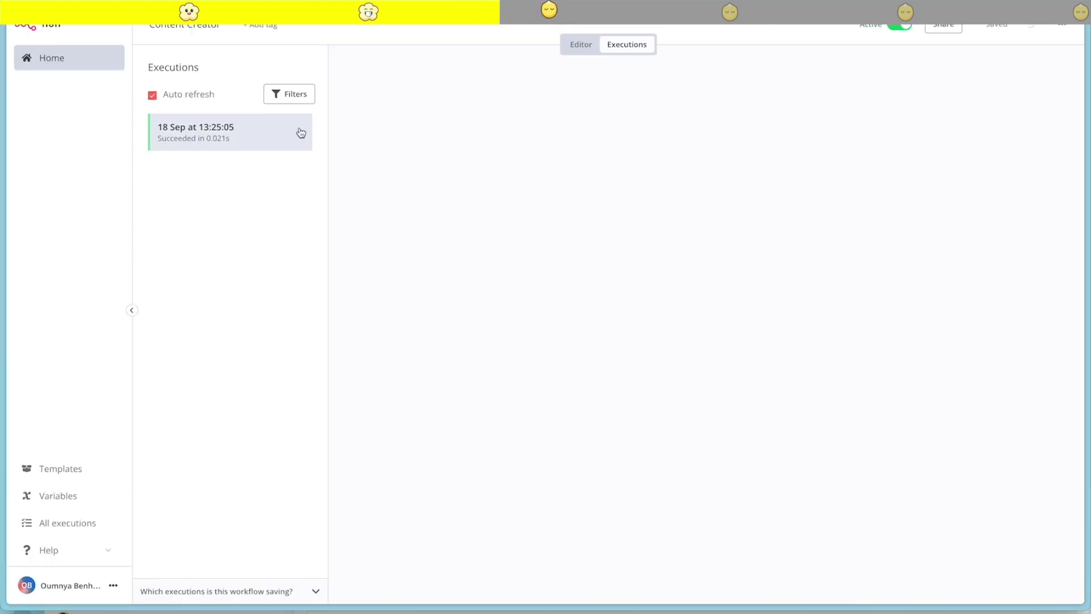
# Copy the Webhook node's JSON output from the 13:25:05 execution
pyautogui.click(214, 127)
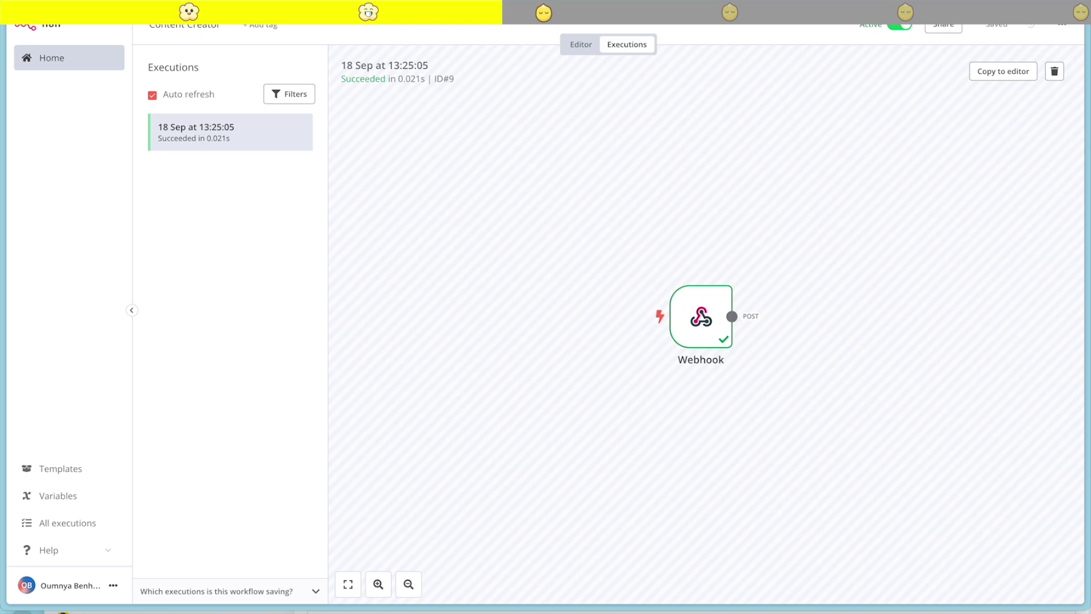
pyautogui.doubleClick(699, 314)
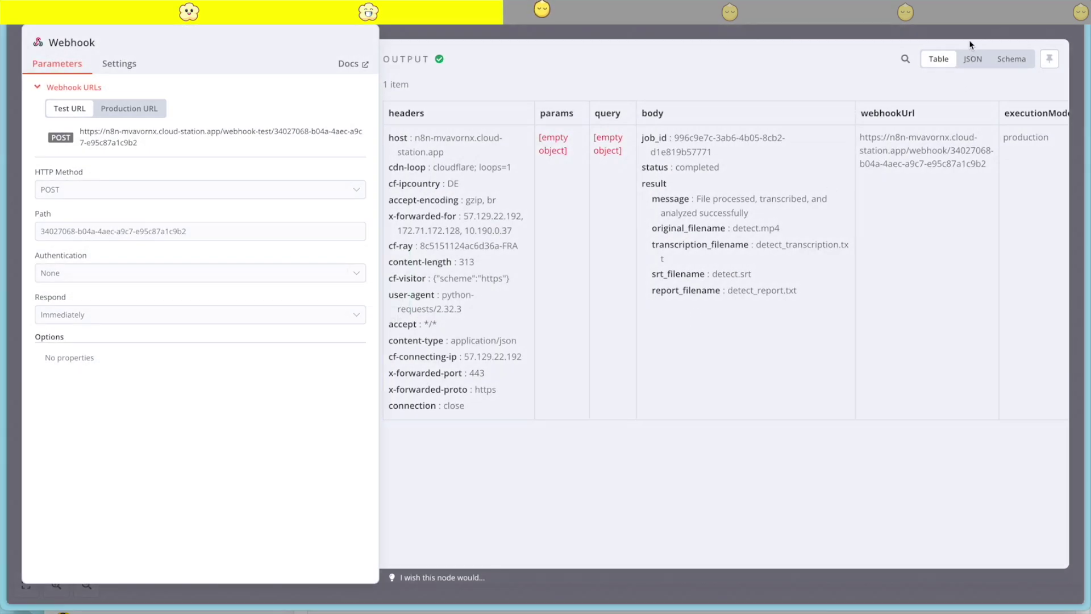
pyautogui.click(972, 58)
pyautogui.scroll(-3, 702, 312)
pyautogui.scroll(3, 798, 257)
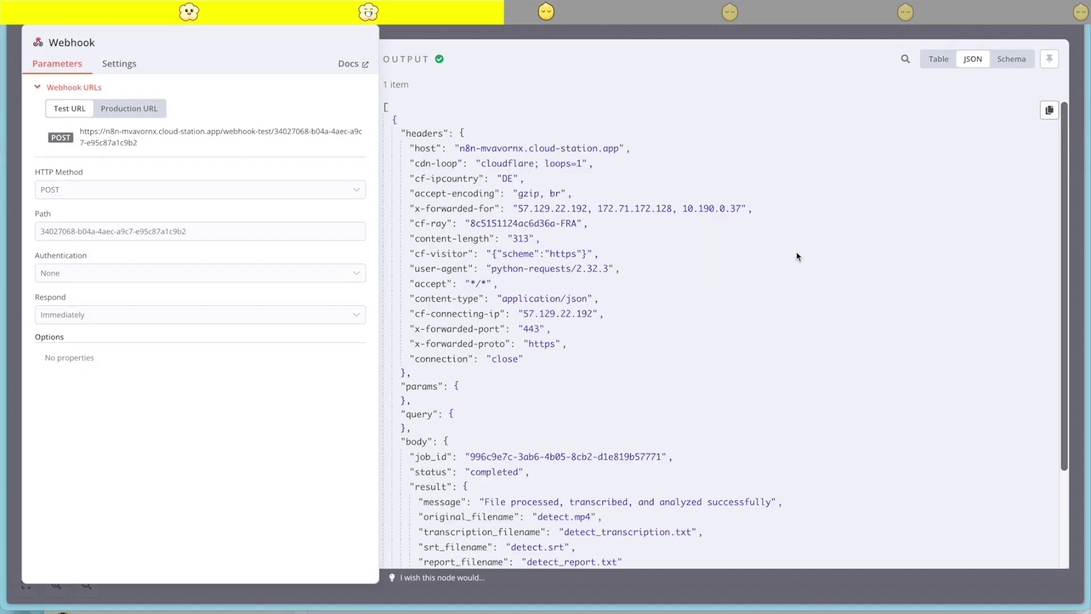
pyautogui.click(1049, 110)
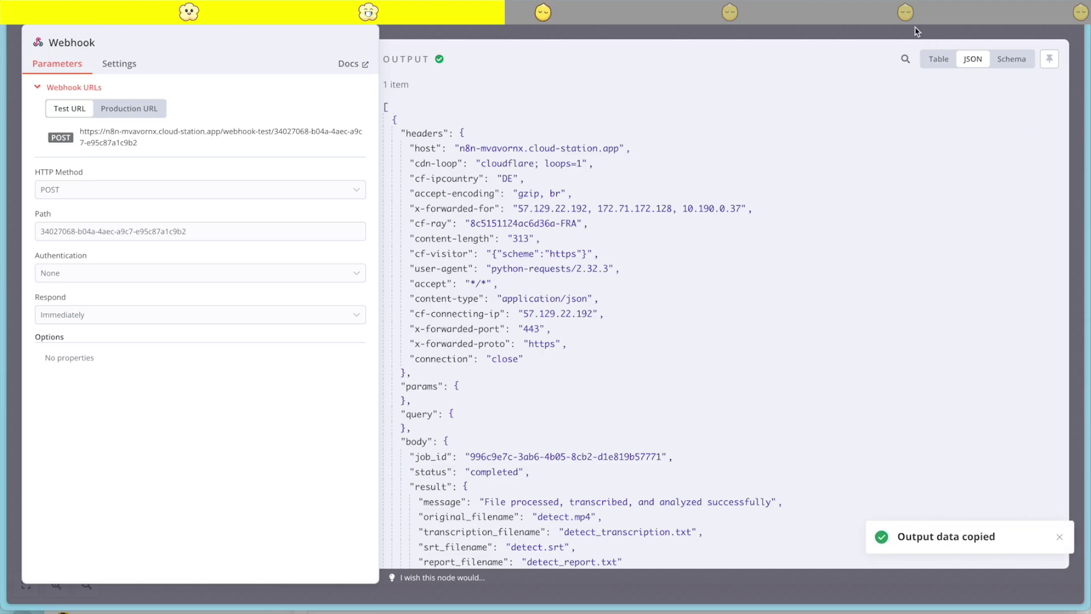
pyautogui.press('Escape')
# Pin the copied completed-job payload as the Webhook node's mock data
pyautogui.click(572, 48)
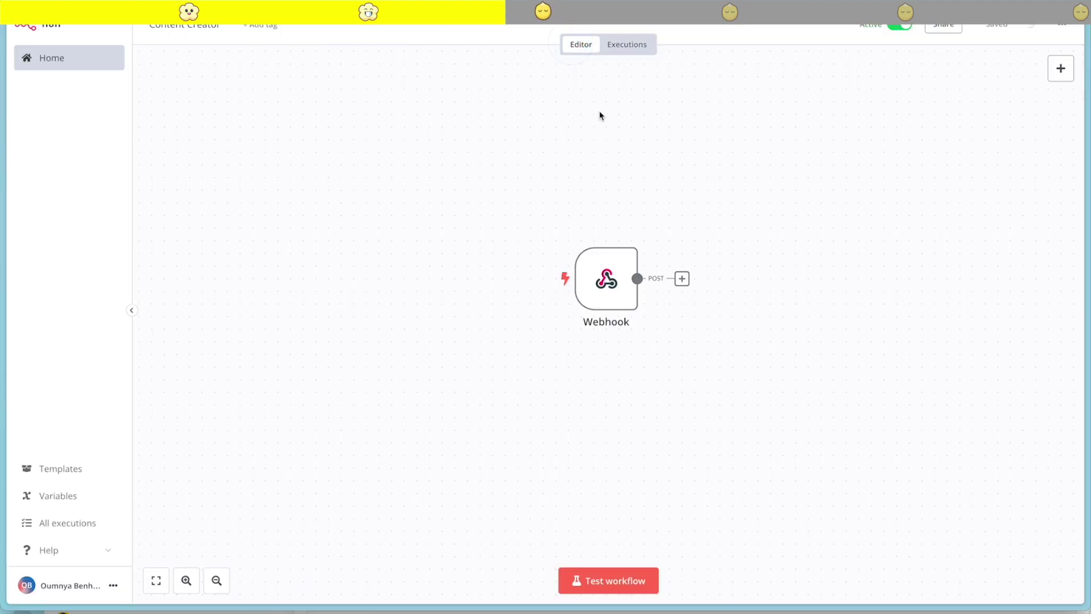
pyautogui.doubleClick(604, 284)
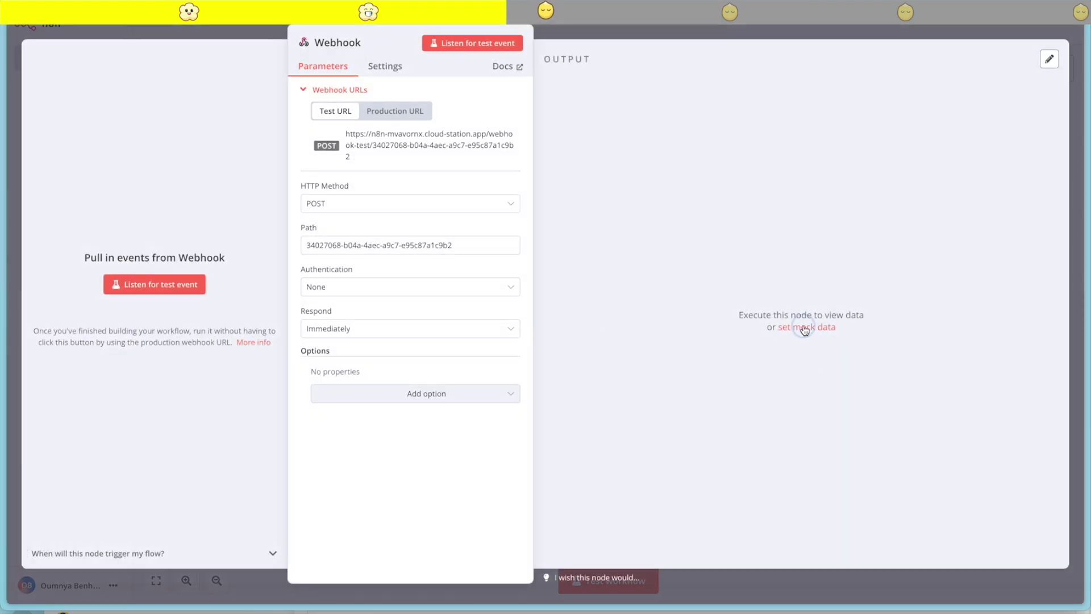
pyautogui.click(807, 322)
pyautogui.hotkey('ctrl', 'v')
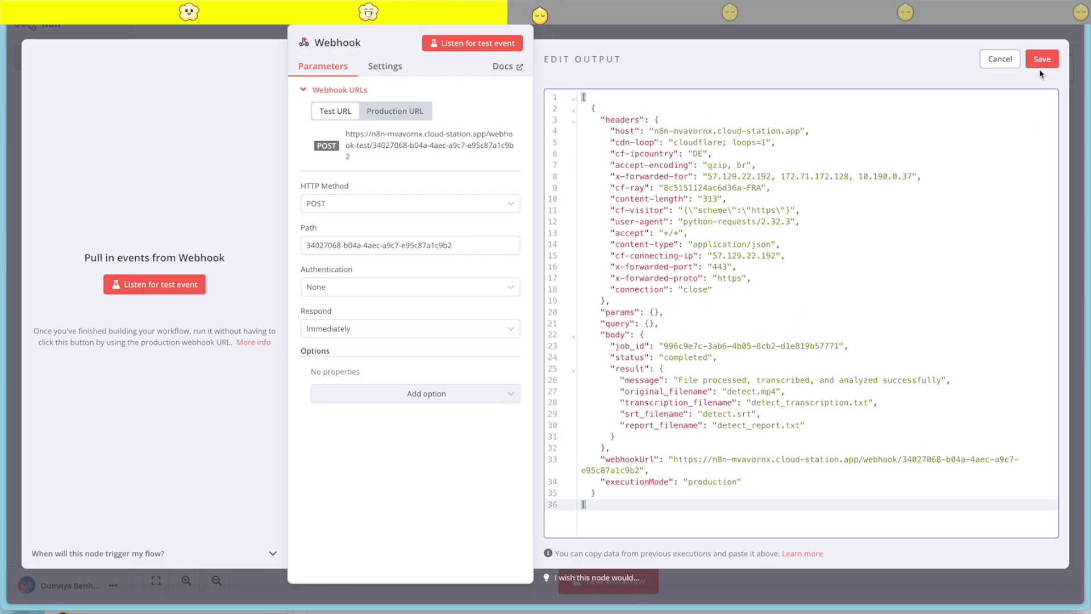
pyautogui.click(1042, 59)
pyautogui.click(777, 35)
pyautogui.hscroll(5, 733, 227)
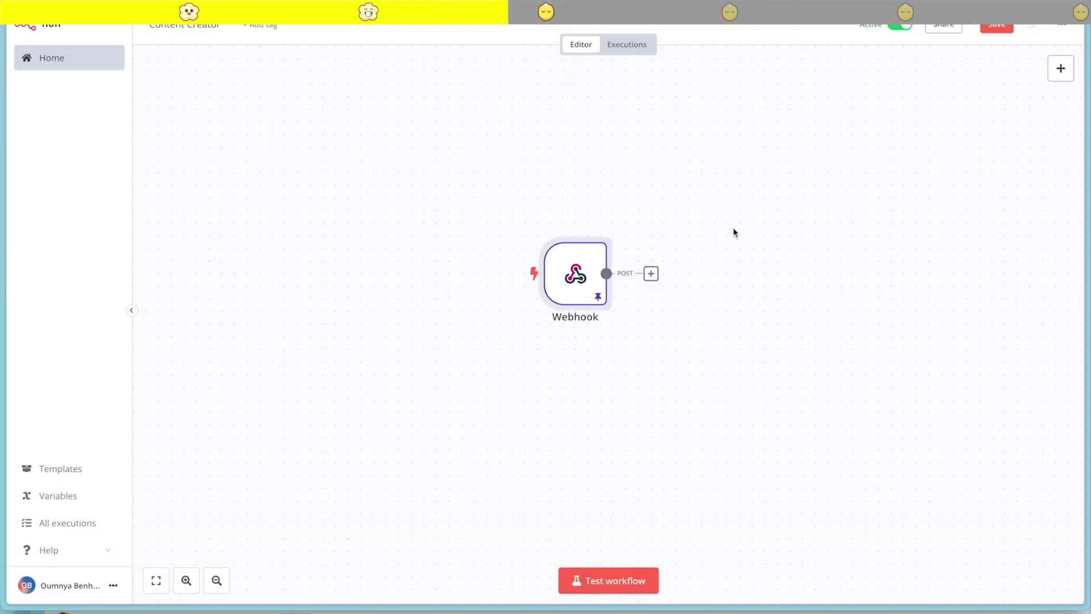
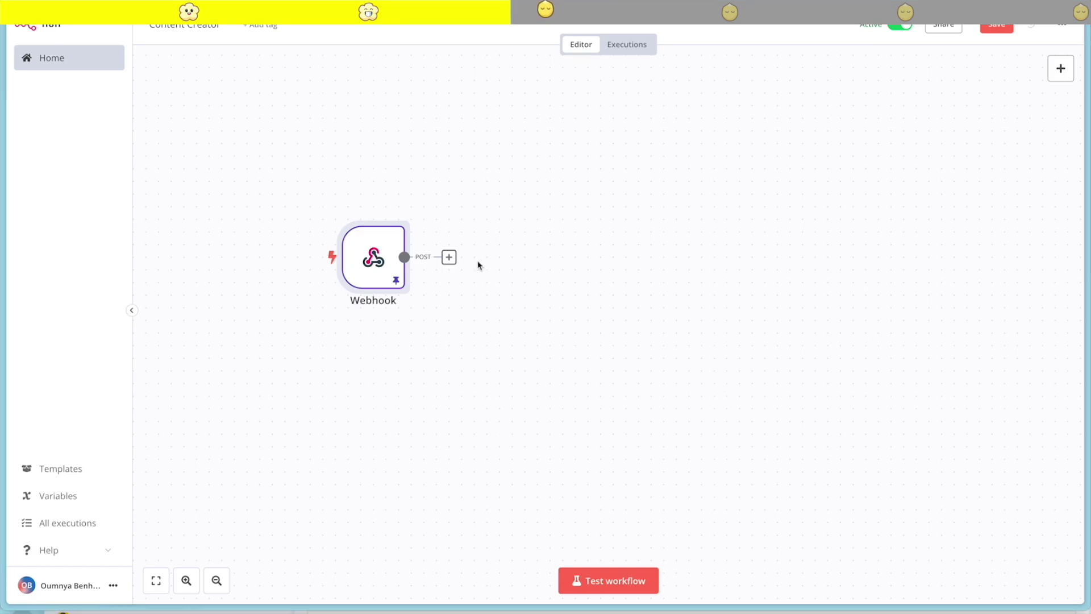
# Add an S3 node with the 'Download a file' action after the Webhook node
pyautogui.click(452, 256)
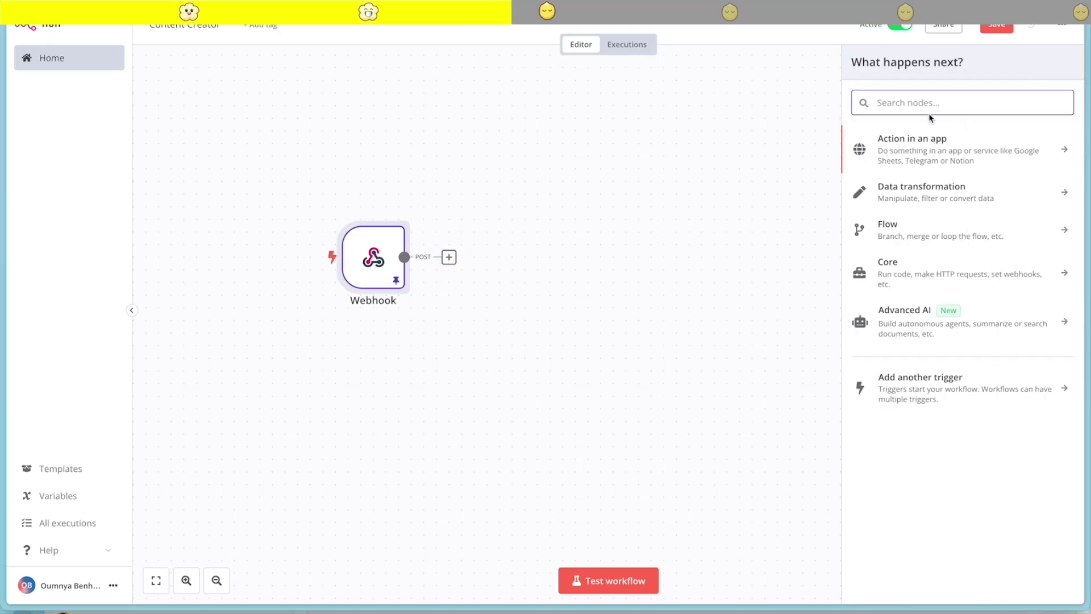
pyautogui.write('s3')
pyautogui.click(907, 142)
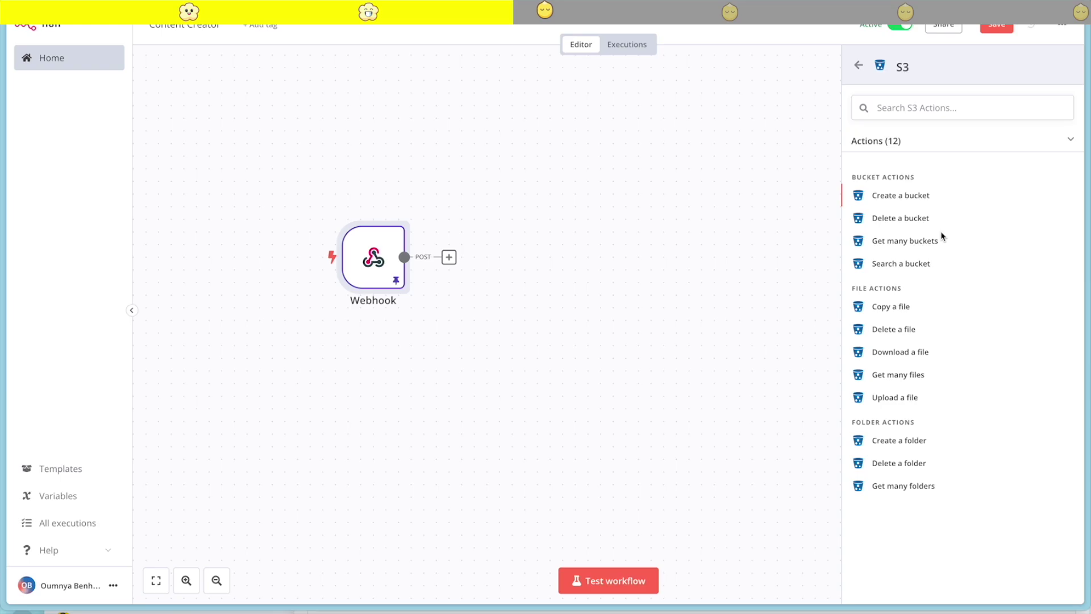
pyautogui.click(898, 352)
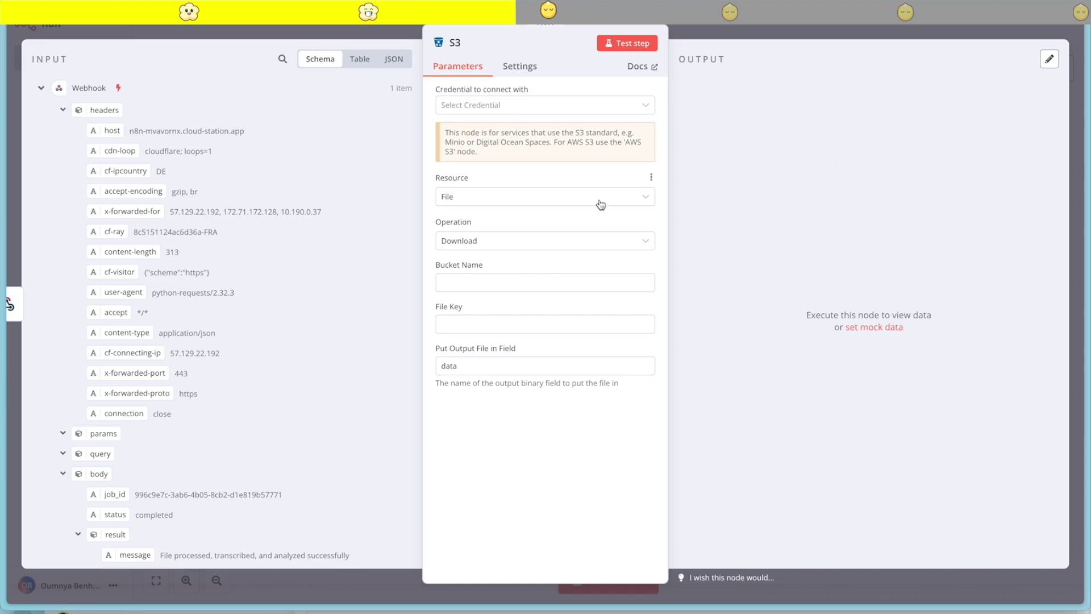
# Start a new S3 credential and paste the MinIO server URL from CloudStation as its endpoint
pyautogui.click(491, 107)
pyautogui.click(482, 145)
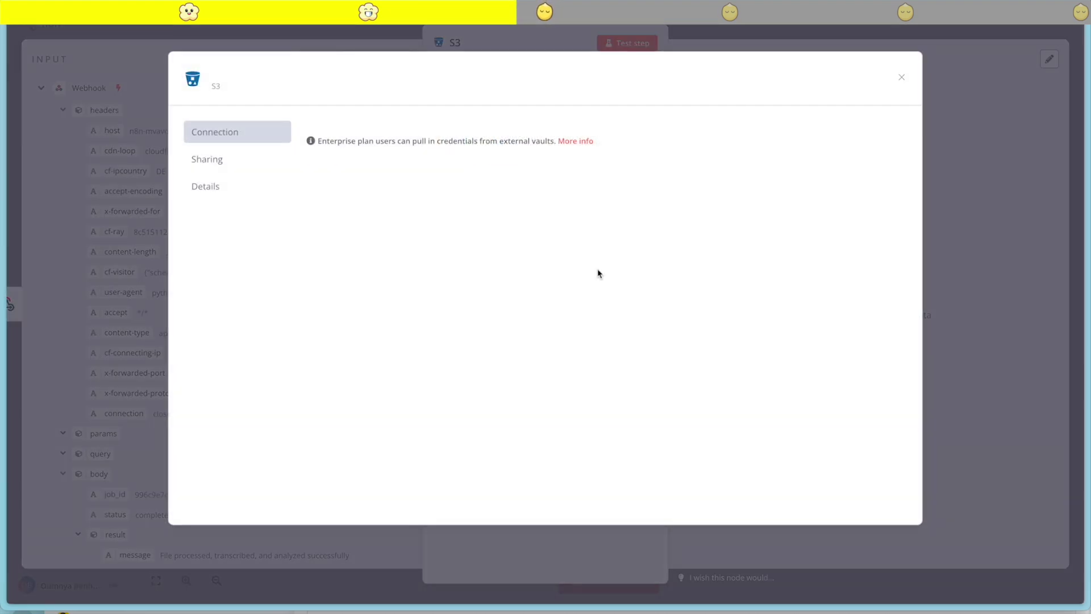
pyautogui.click(355, 190)
pyautogui.moveTo(3, 307)
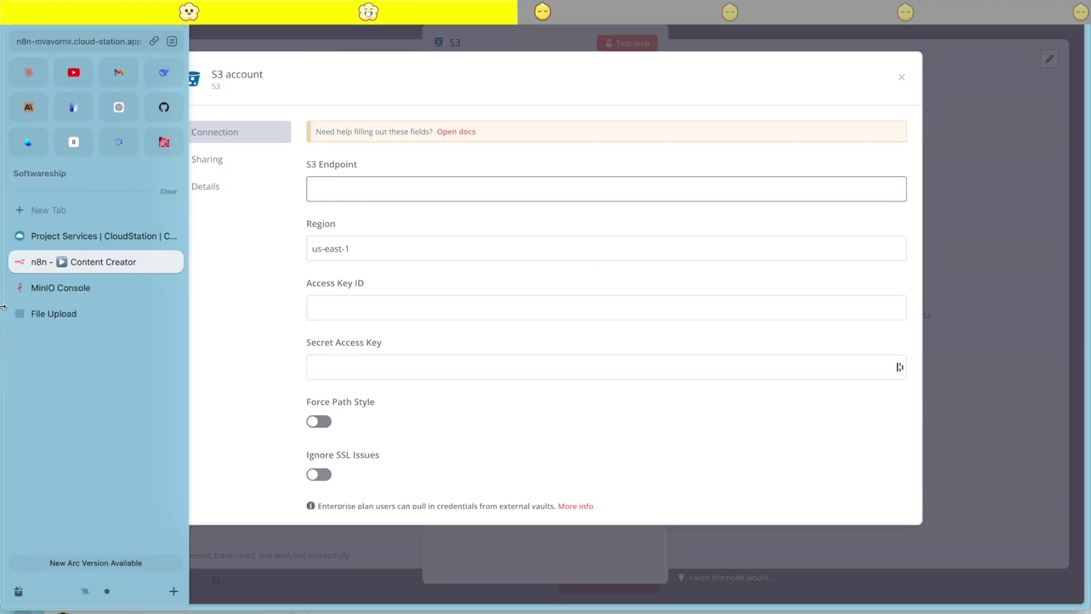
pyautogui.click(151, 235)
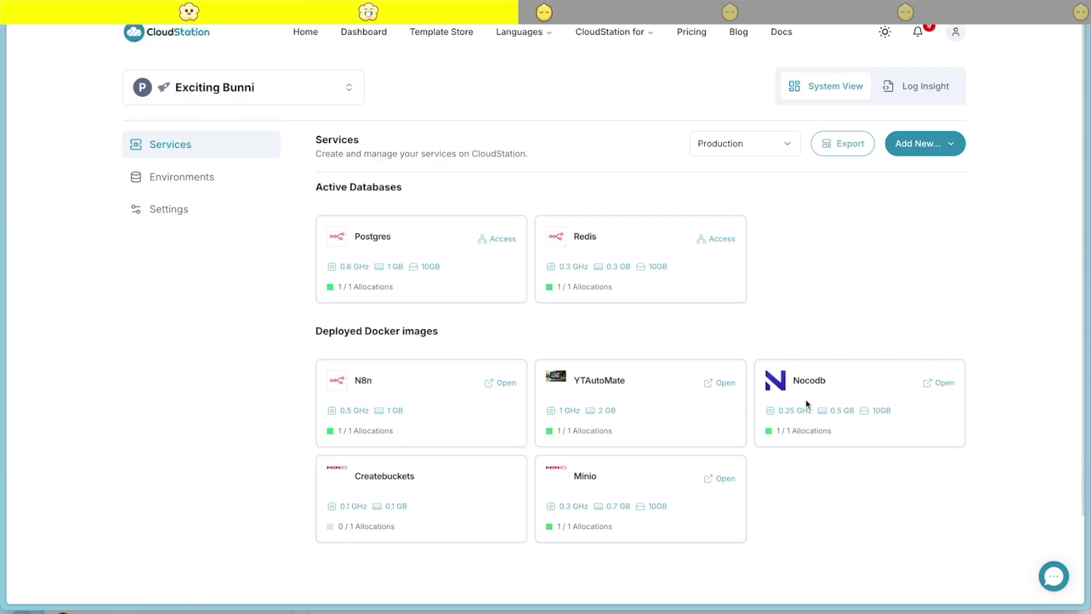
pyautogui.click(588, 488)
pyautogui.click(556, 87)
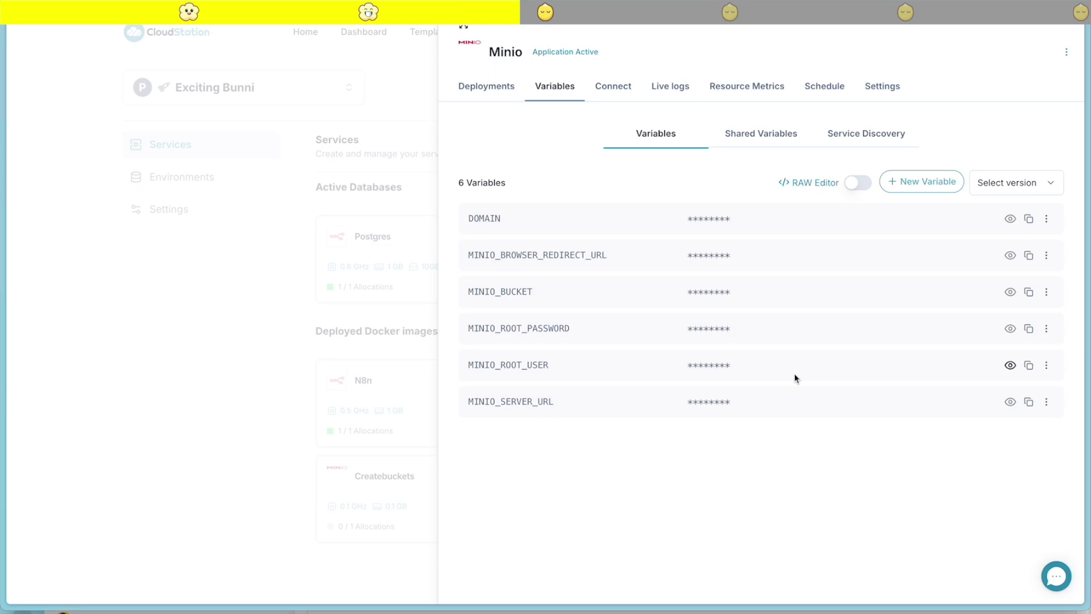
pyautogui.click(1011, 401)
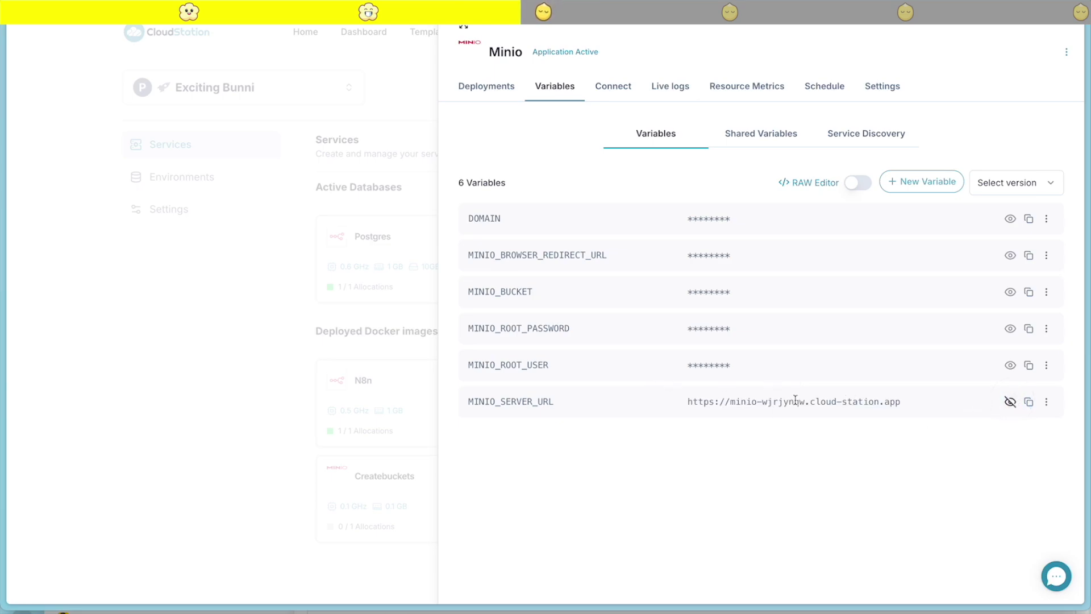
pyautogui.moveTo(898, 401); pyautogui.dragTo(687, 401)
pyautogui.hotkey('ctrl', 'c')
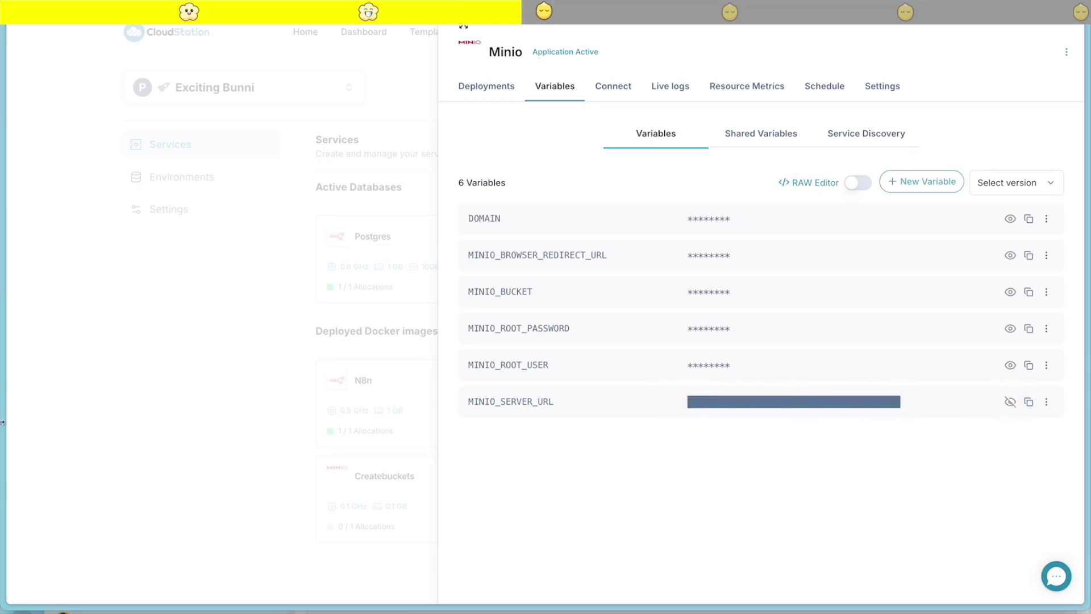
pyautogui.moveTo(2, 422)
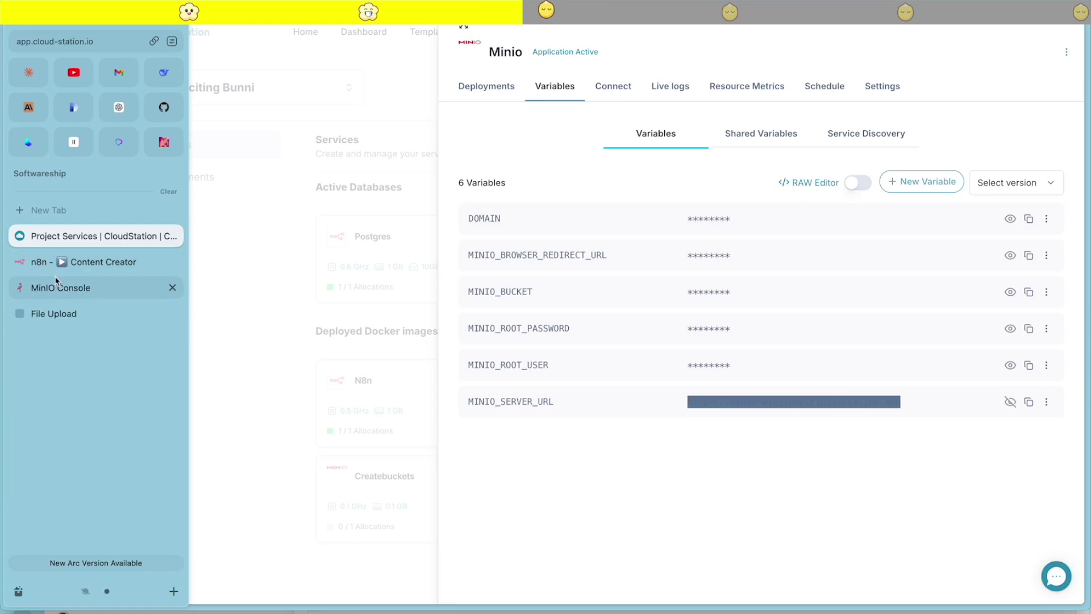
pyautogui.click(57, 263)
pyautogui.hotkey('ctrl', 'v')
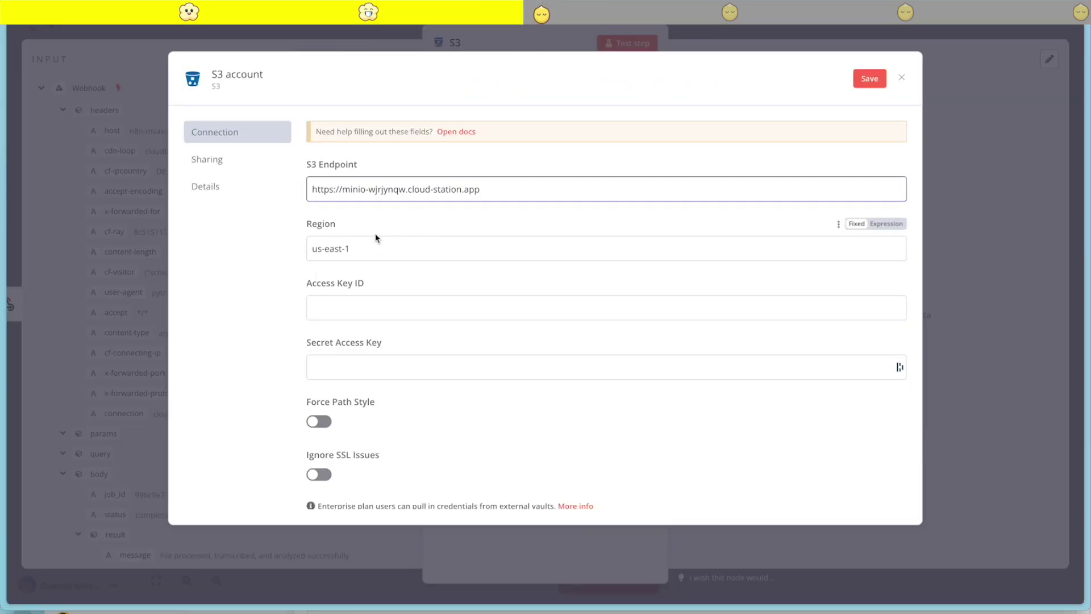
# Clear the Region field and paste the MinIO root user as the Access Key ID
pyautogui.press('super+Tab')
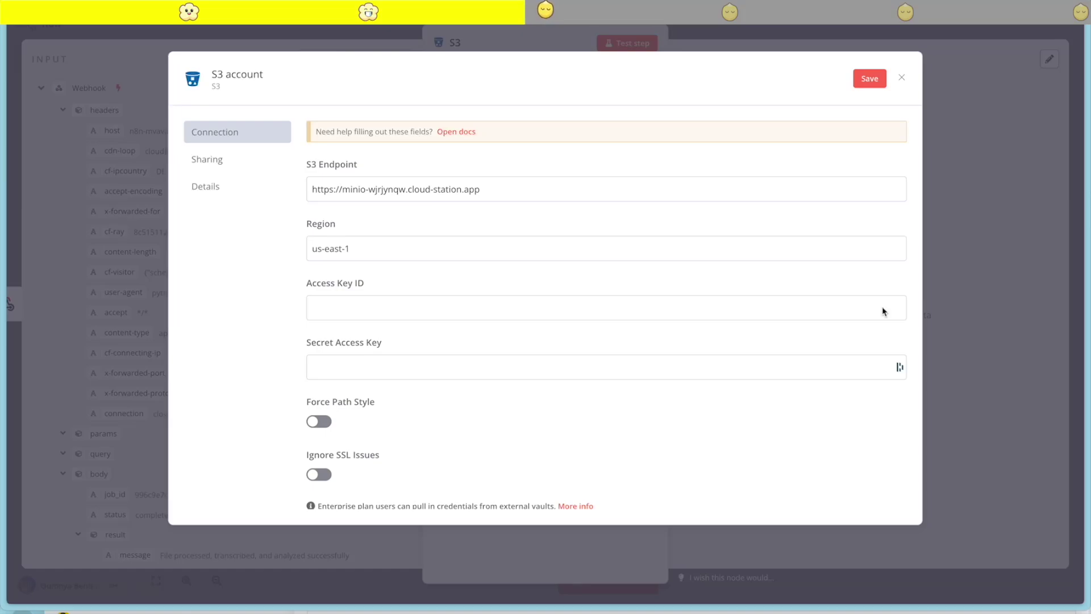
pyautogui.tripleClick(394, 248)
pyautogui.press('BackSpace')
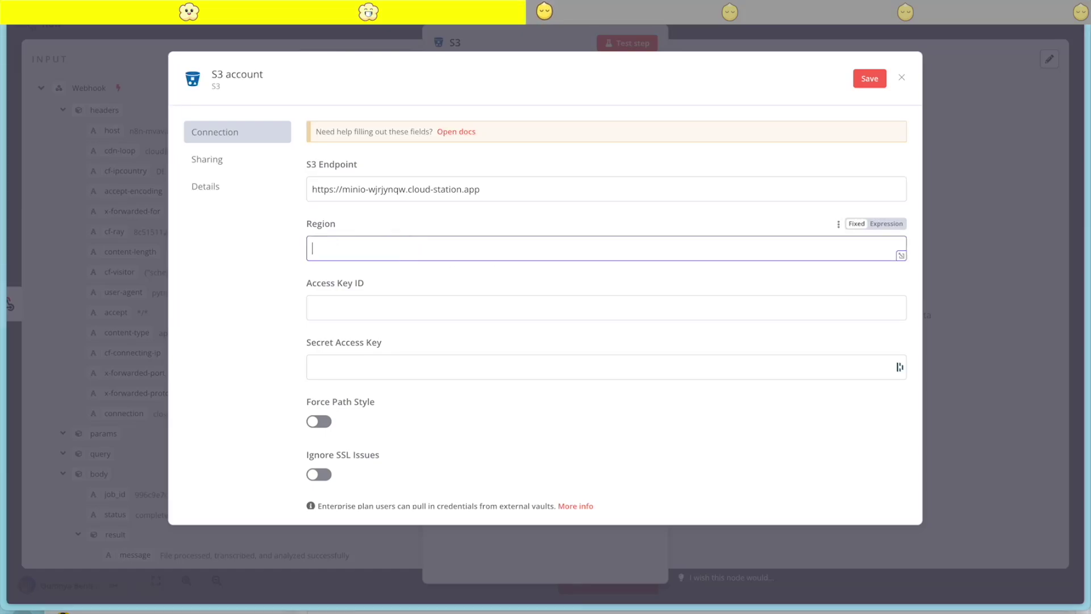
pyautogui.moveTo(3, 307)
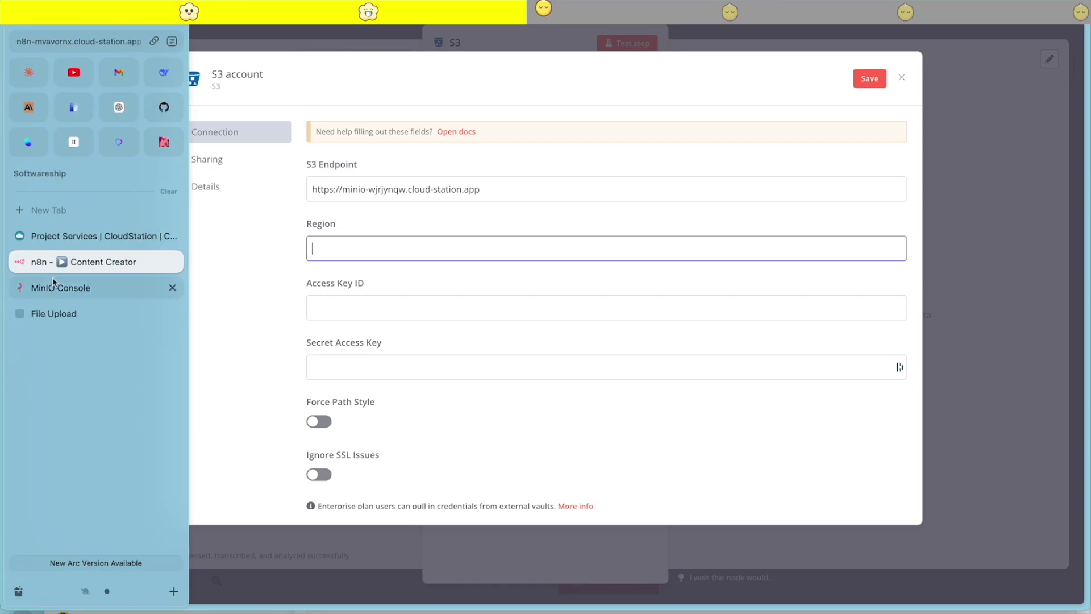
pyautogui.click(63, 230)
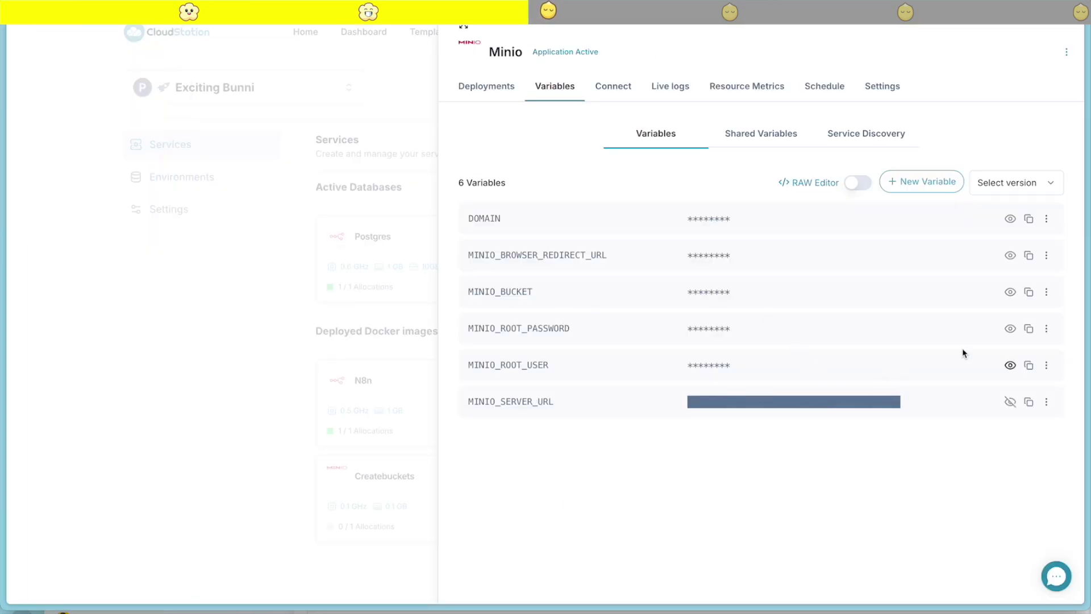
pyautogui.click(1009, 365)
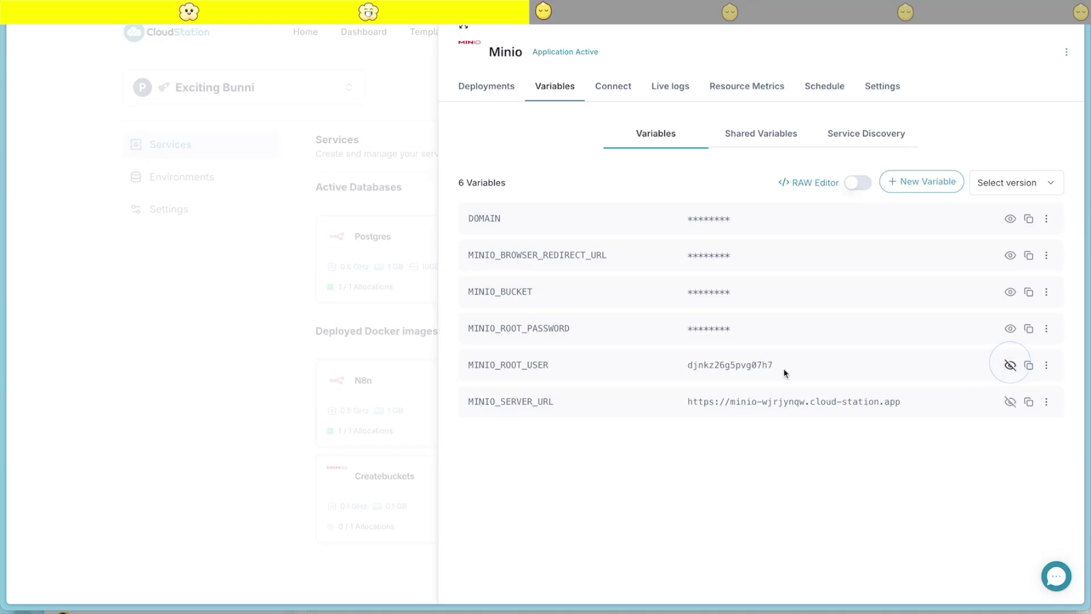
pyautogui.doubleClick(724, 364)
pyautogui.hotkey('ctrl', 'c')
pyautogui.moveTo(50, 370)
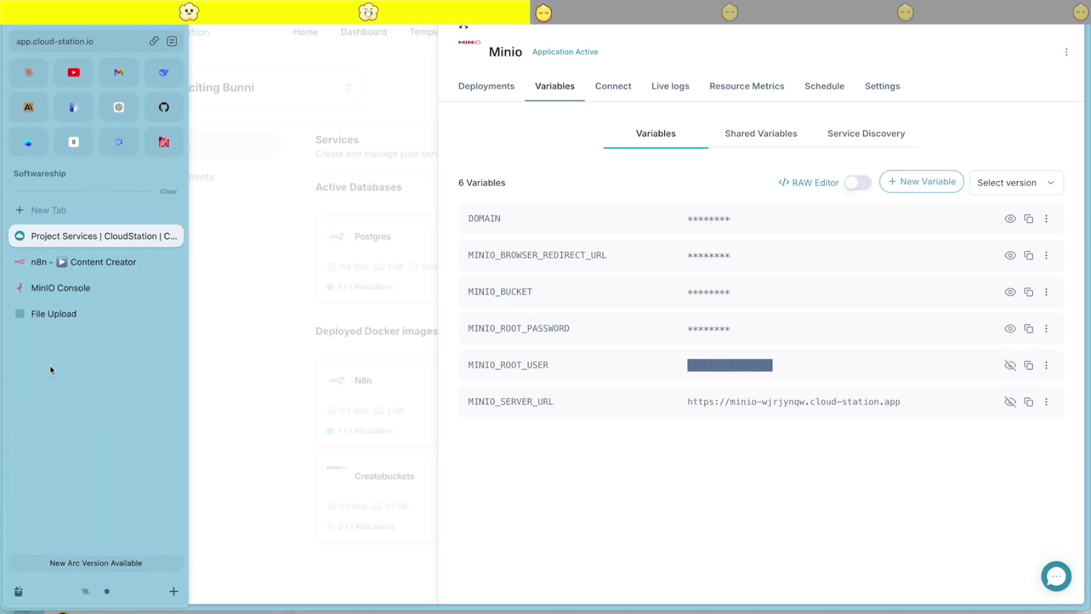
pyautogui.click(85, 261)
pyautogui.click(335, 309)
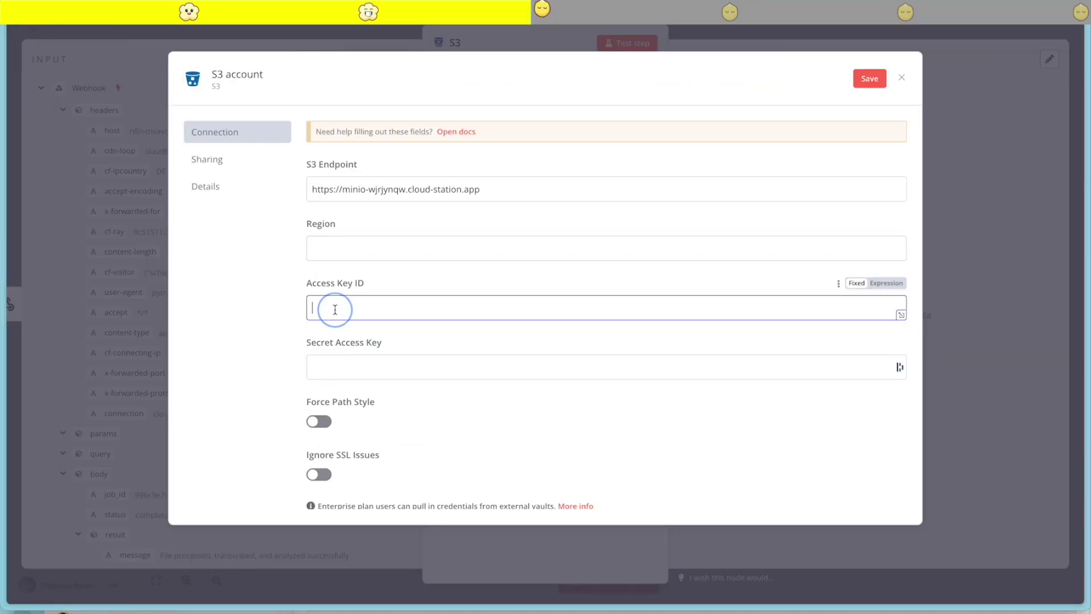
pyautogui.hotkey('ctrl', 'v')
# Paste the MinIO root password from CloudStation as the Secret Access Key
pyautogui.moveTo(7, 307)
pyautogui.click(85, 239)
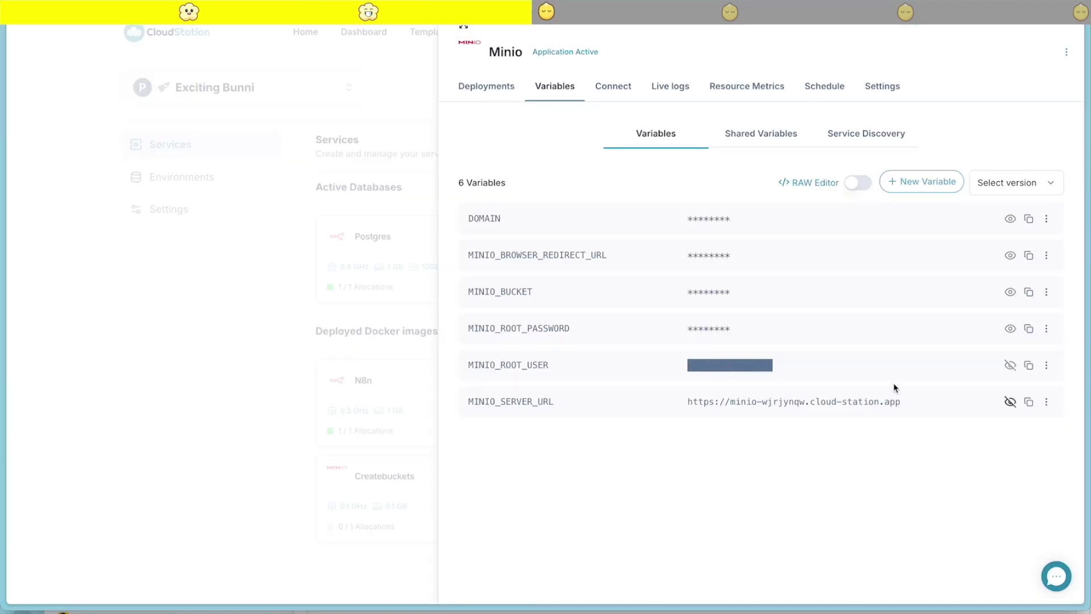
pyautogui.click(1010, 328)
pyautogui.doubleClick(829, 330)
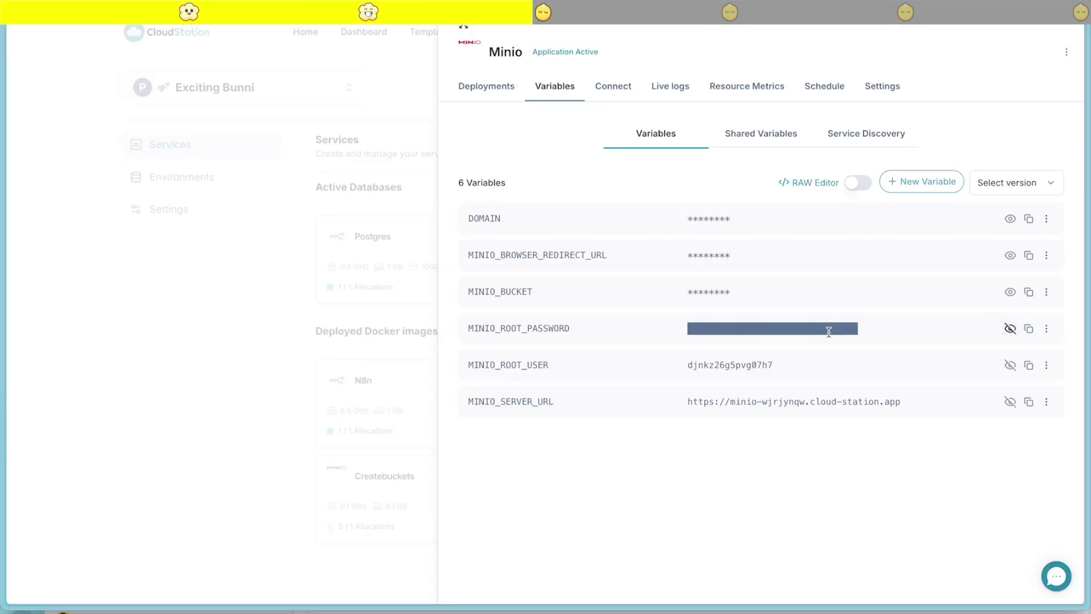
pyautogui.moveTo(4, 370)
pyautogui.click(59, 261)
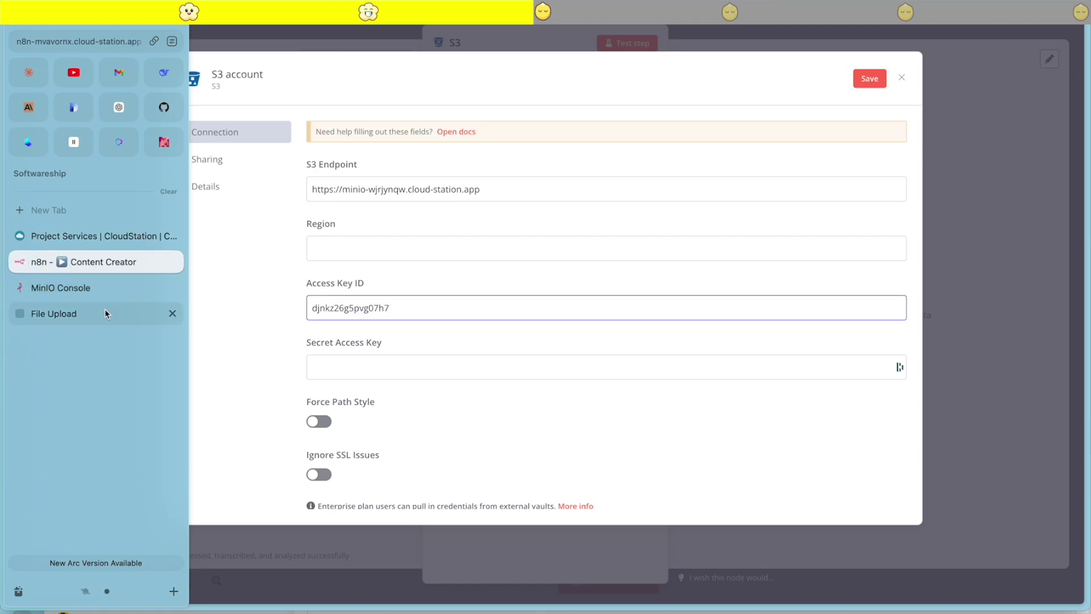
pyautogui.click(343, 365)
pyautogui.hotkey('ctrl', 'v')
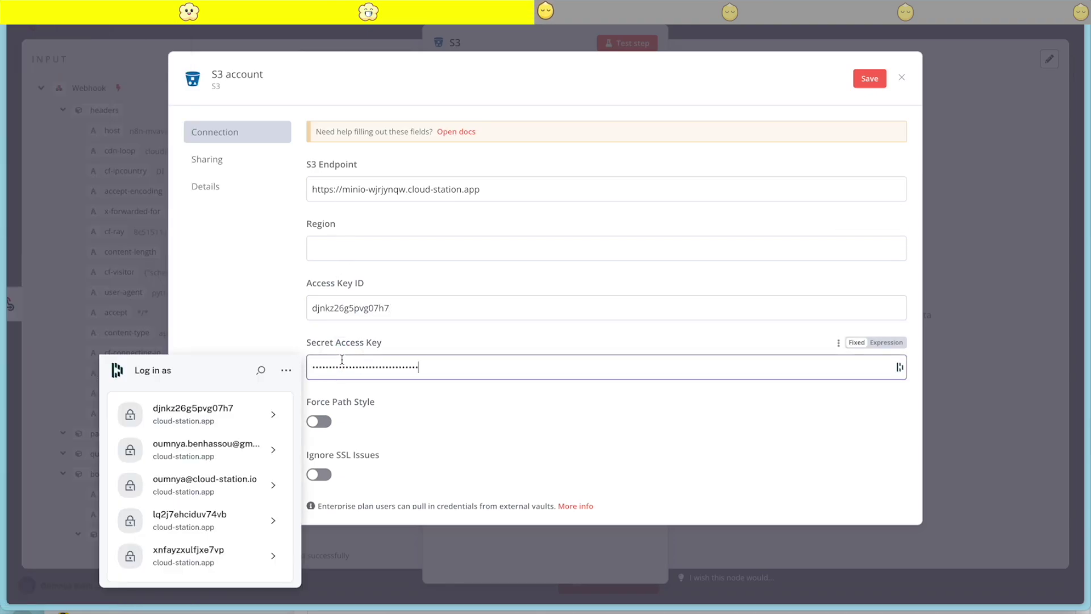
# Enable Force Path Style and Ignore SSL Issues, then save the S3 credential
pyautogui.scroll(-2, 587, 397)
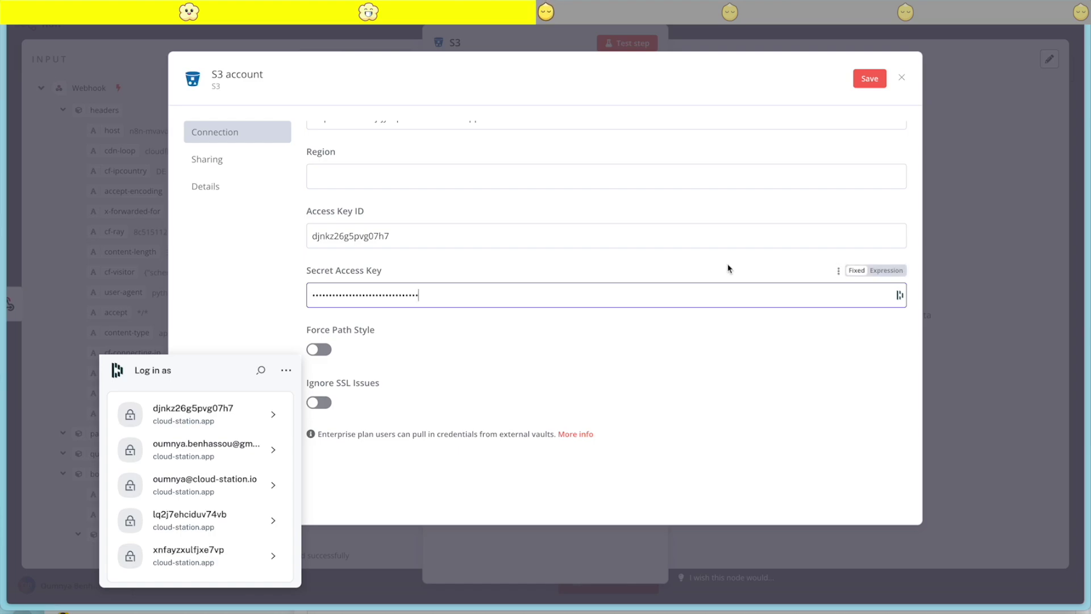
pyautogui.click(217, 254)
pyautogui.click(321, 351)
pyautogui.click(319, 402)
pyautogui.click(870, 78)
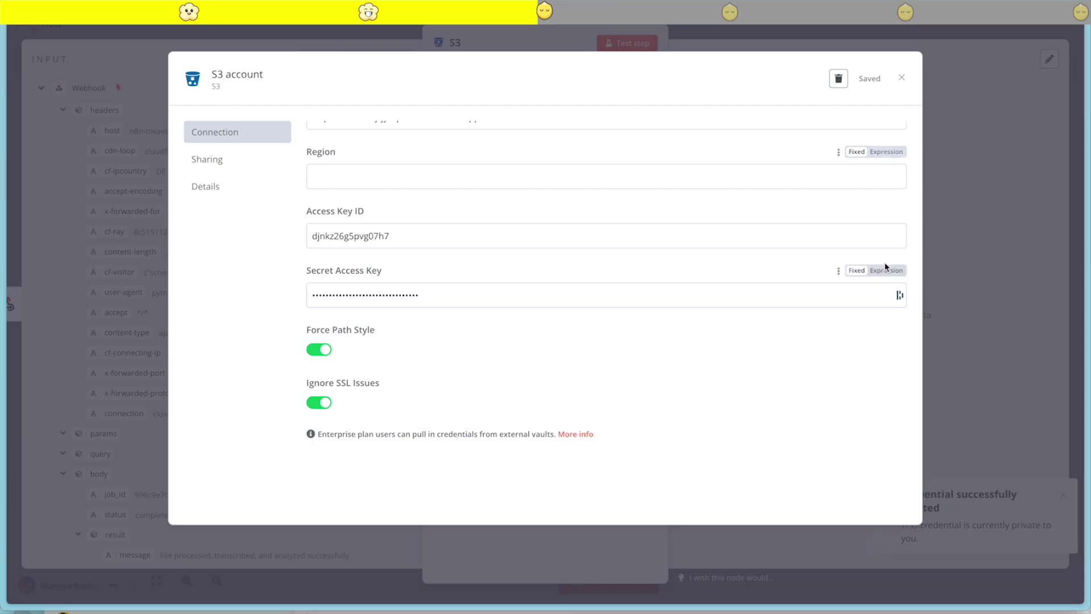
pyautogui.click(902, 78)
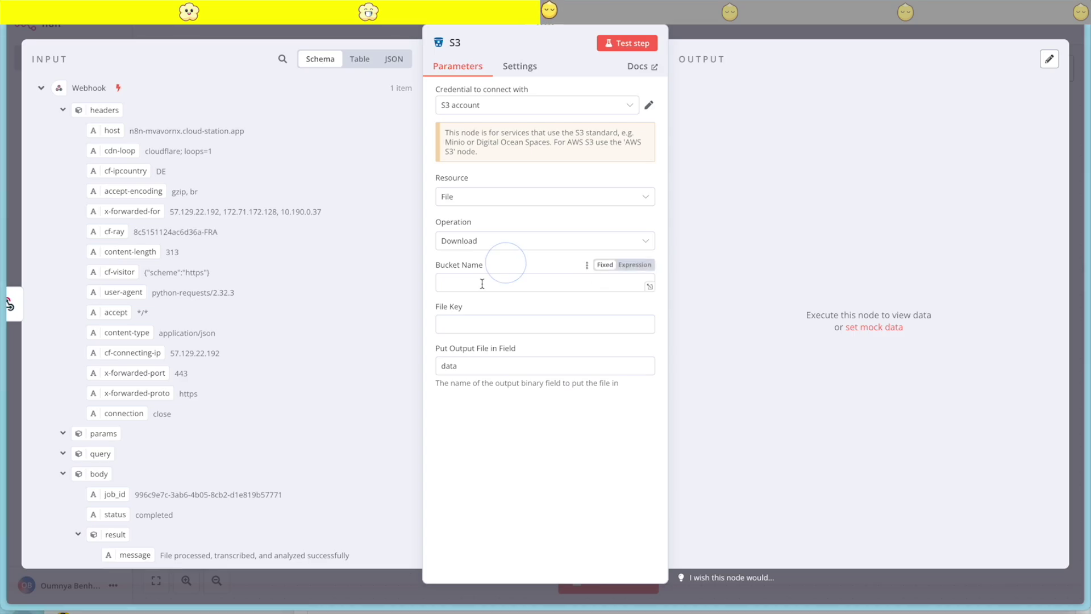
# Set the Bucket Name to cloudstation, copied from the Minio service variables
pyautogui.click(461, 282)
pyautogui.moveTo(14, 370)
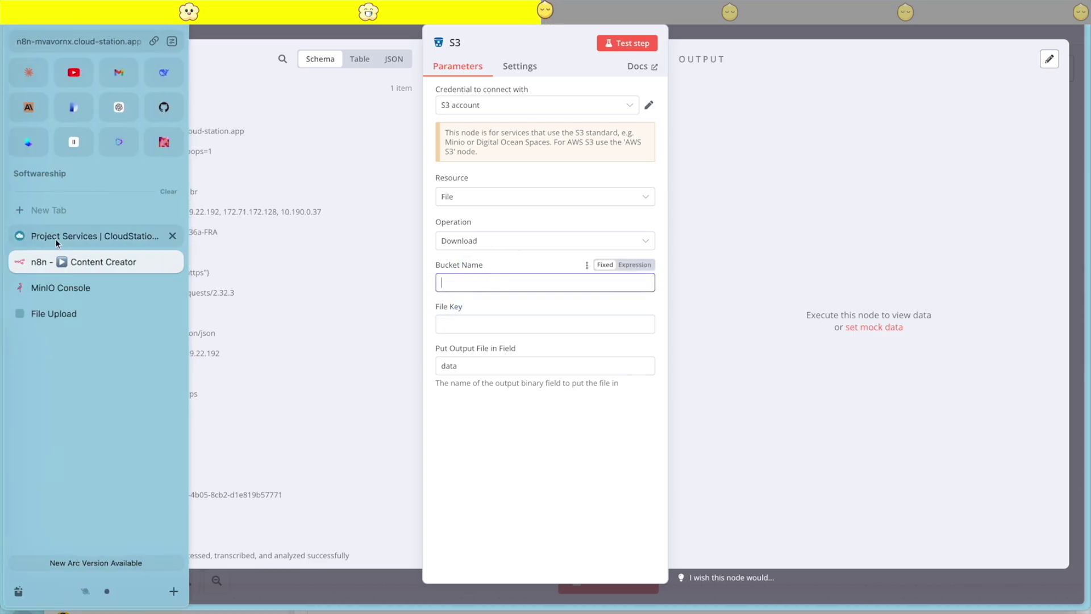
pyautogui.click(57, 241)
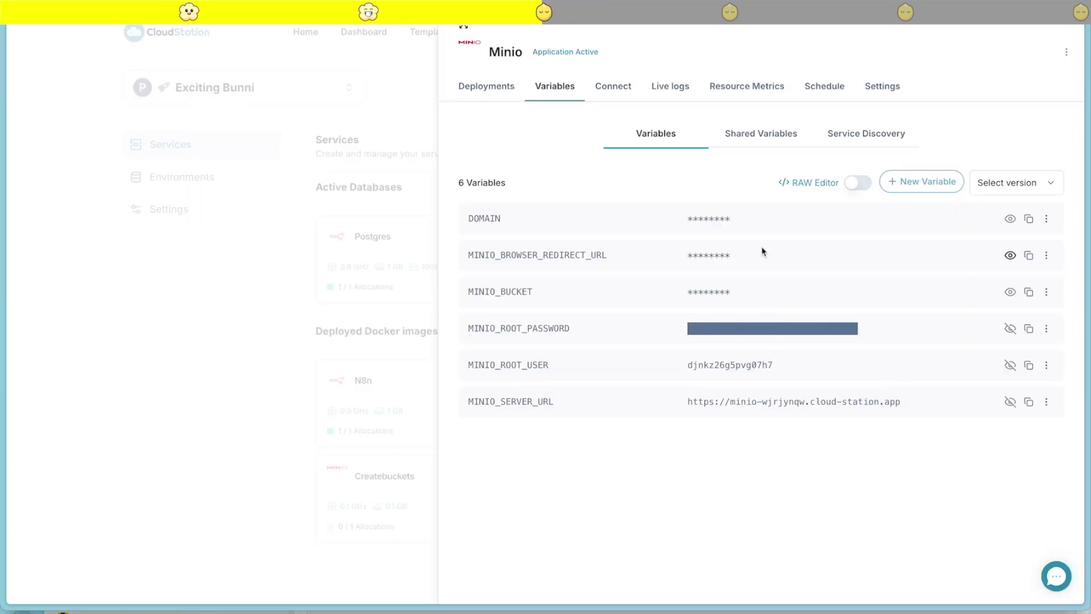
pyautogui.click(1009, 292)
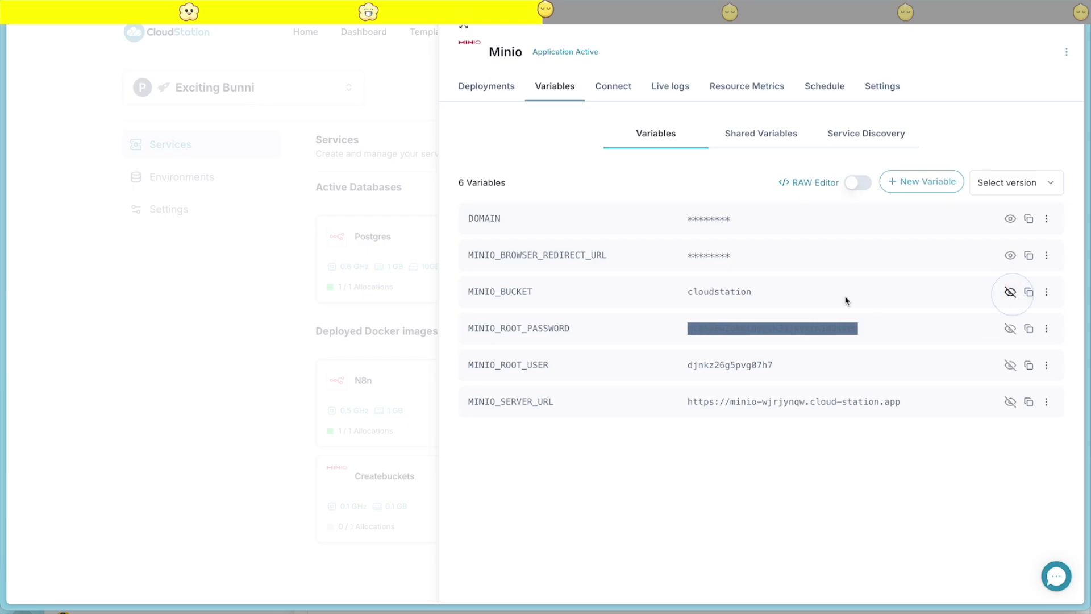
pyautogui.doubleClick(723, 292)
pyautogui.hotkey('ctrl', 'c')
pyautogui.click(85, 260)
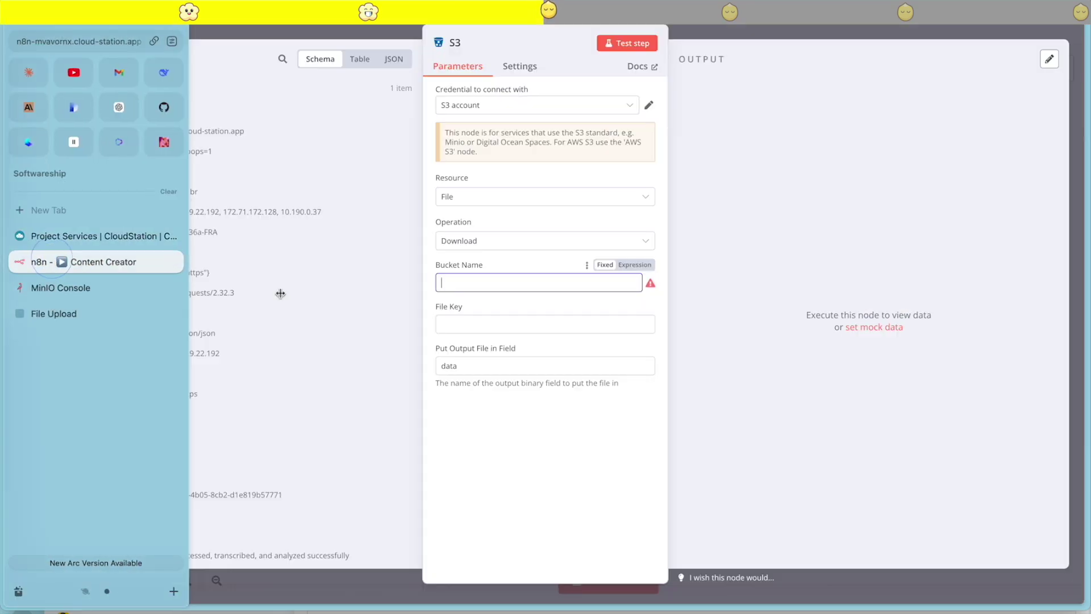
pyautogui.hotkey('ctrl', 'v')
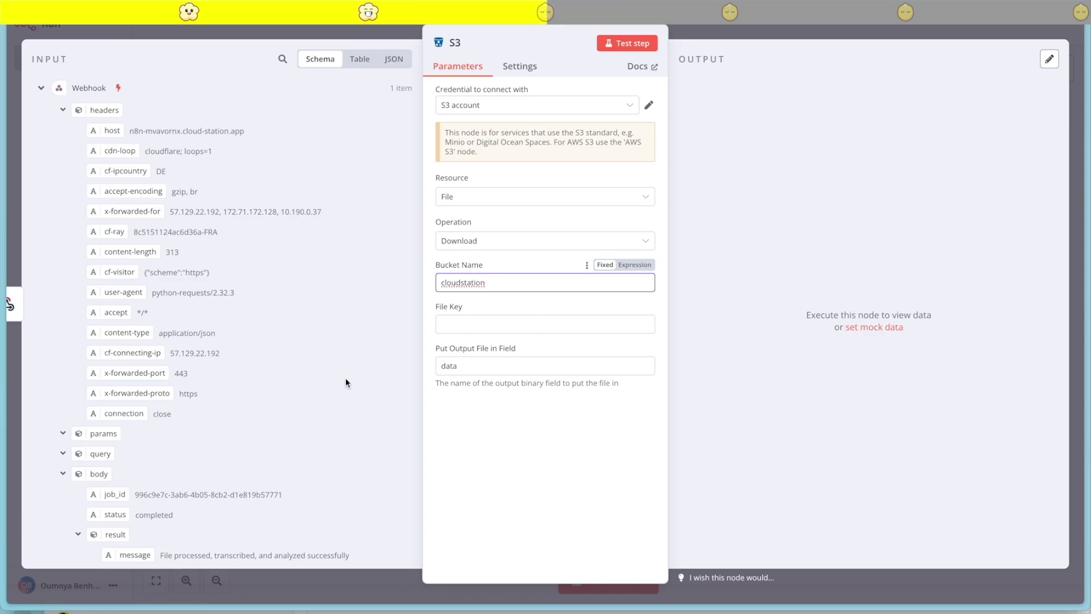
# Set File Key to the webhook's transcription_filename field as an expression
pyautogui.scroll(-3, 232, 422)
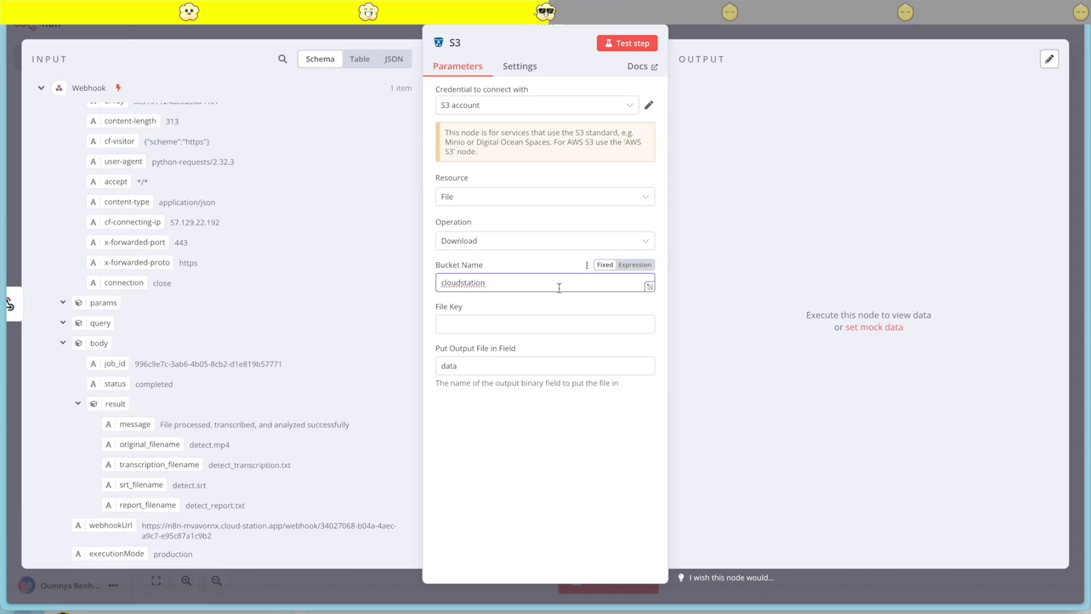
pyautogui.click(502, 323)
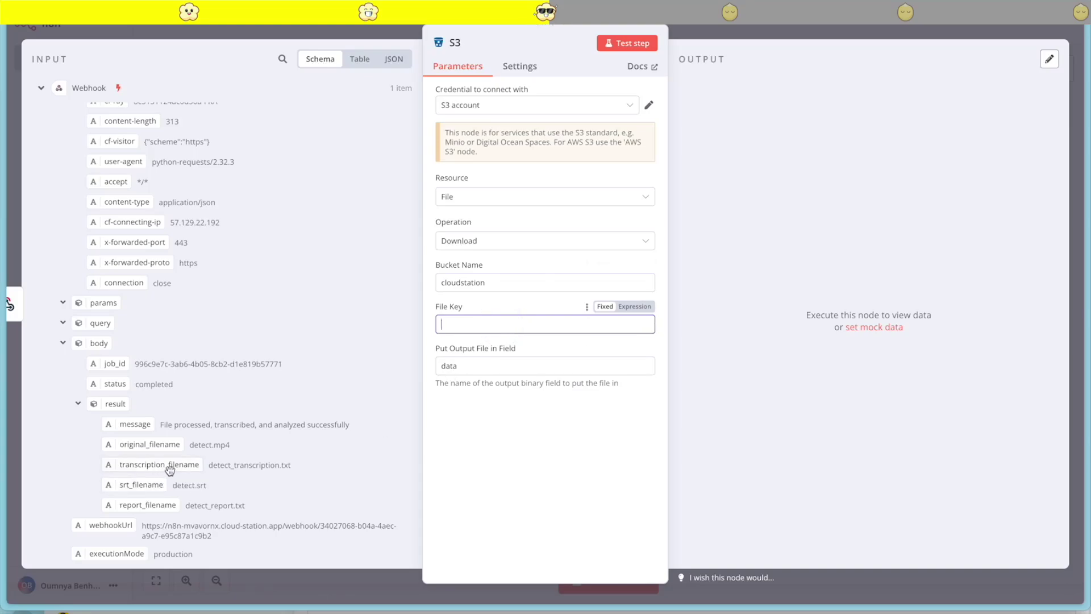
pyautogui.moveTo(169, 467); pyautogui.dragTo(506, 324)
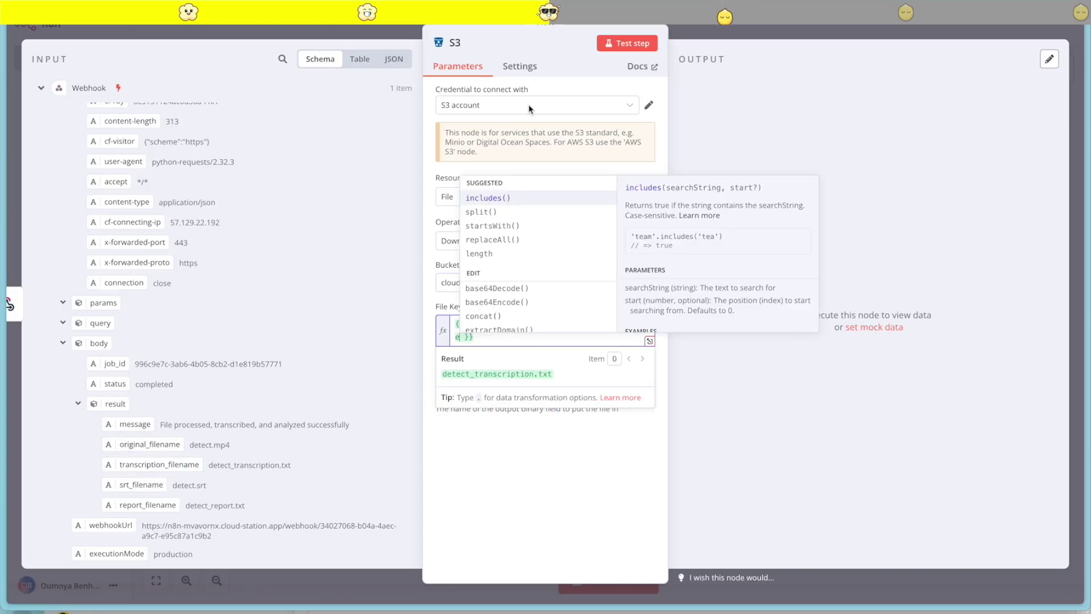
pyautogui.click(534, 469)
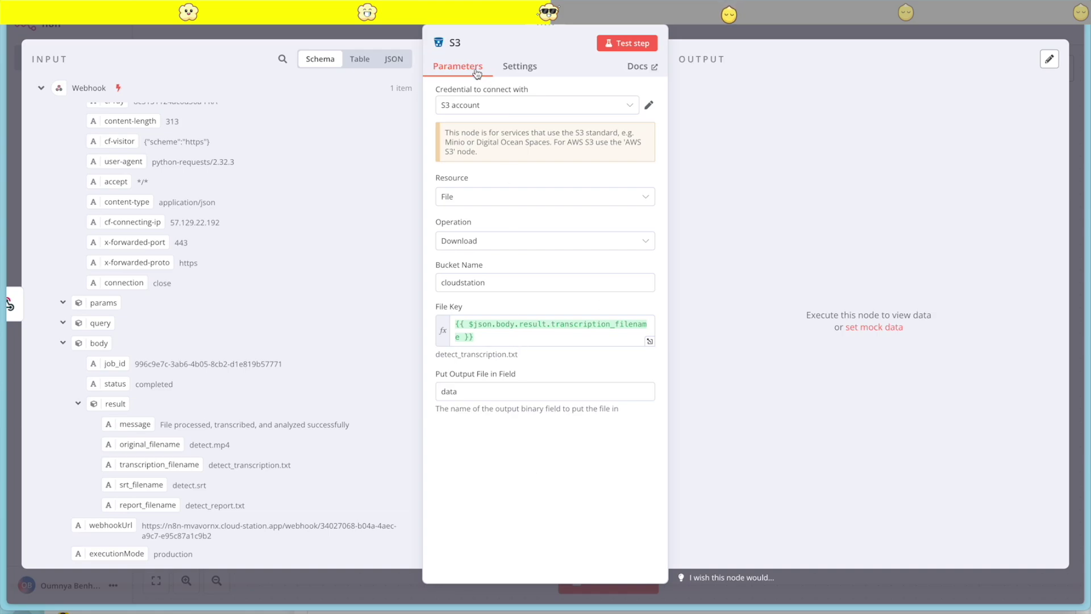
# Rename the S3 node 'Download transcription file' and test it, downloading detect_transcription.txt
pyautogui.click(454, 43)
pyautogui.write('Download')
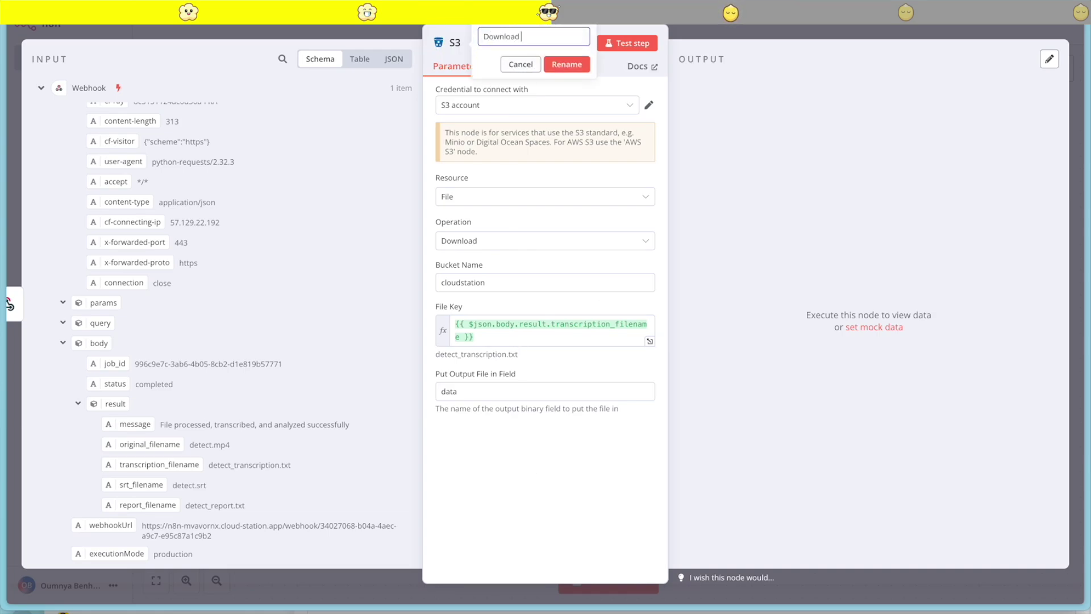
pyautogui.write(' transcription file')
pyautogui.click(563, 65)
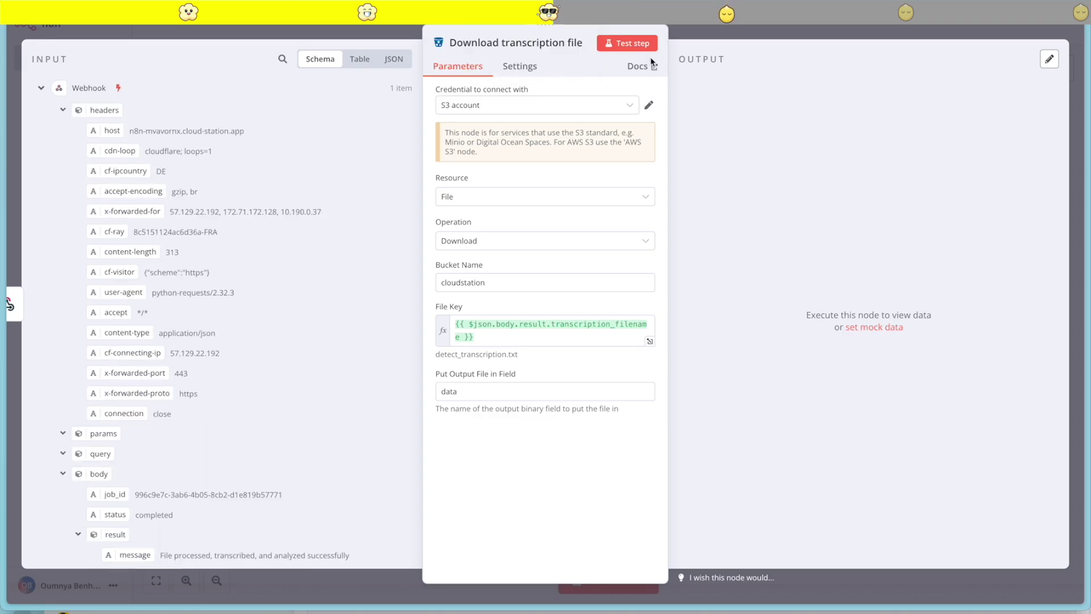
pyautogui.click(627, 43)
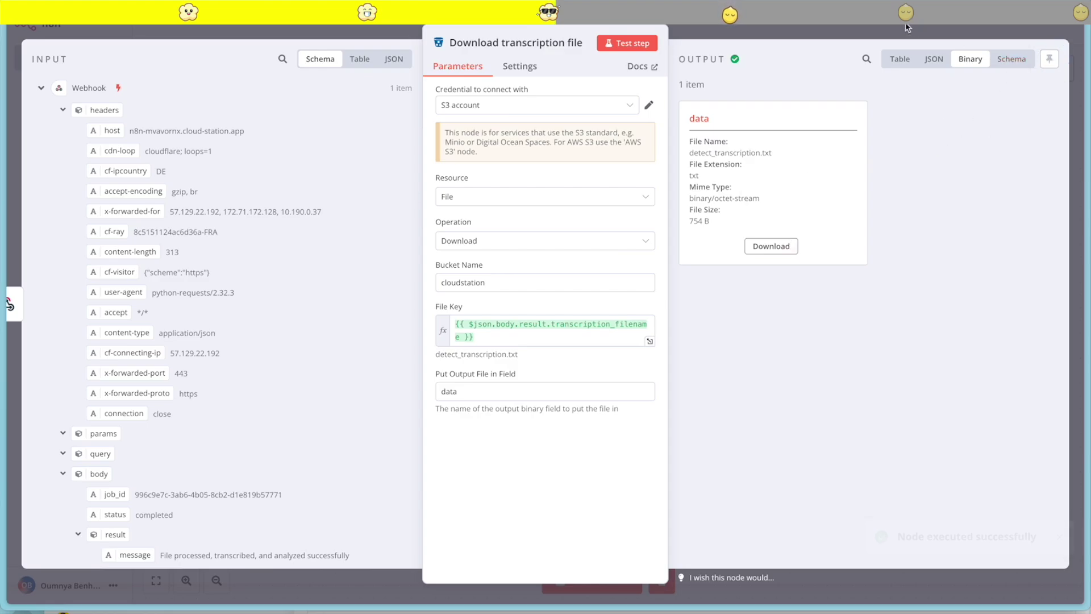
pyautogui.press('Escape')
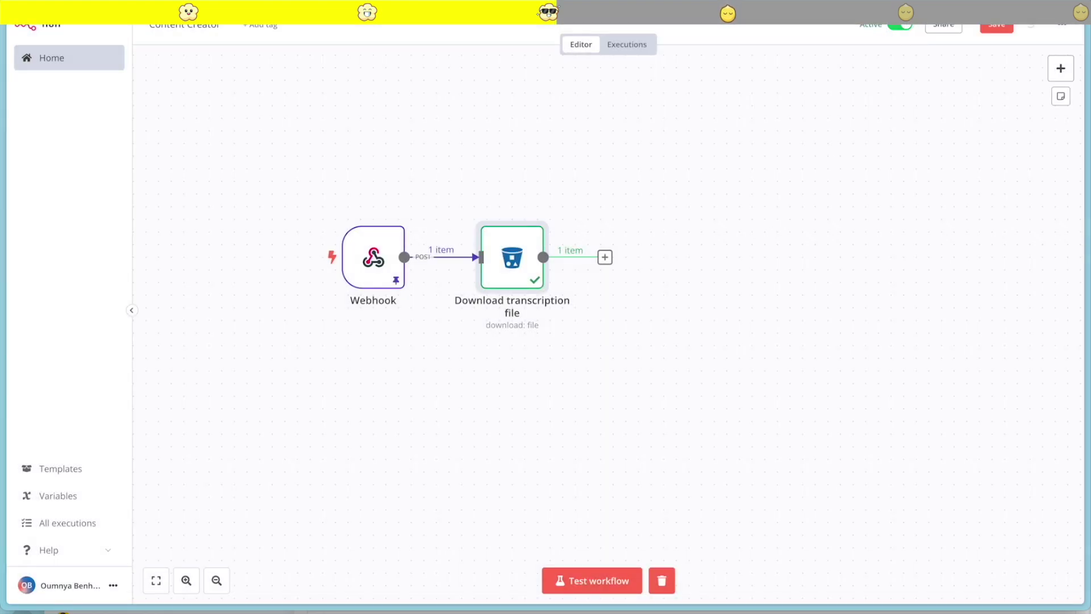
# Add an Extract From Text File node after the download, test it, and pin the transcript output
pyautogui.click(605, 257)
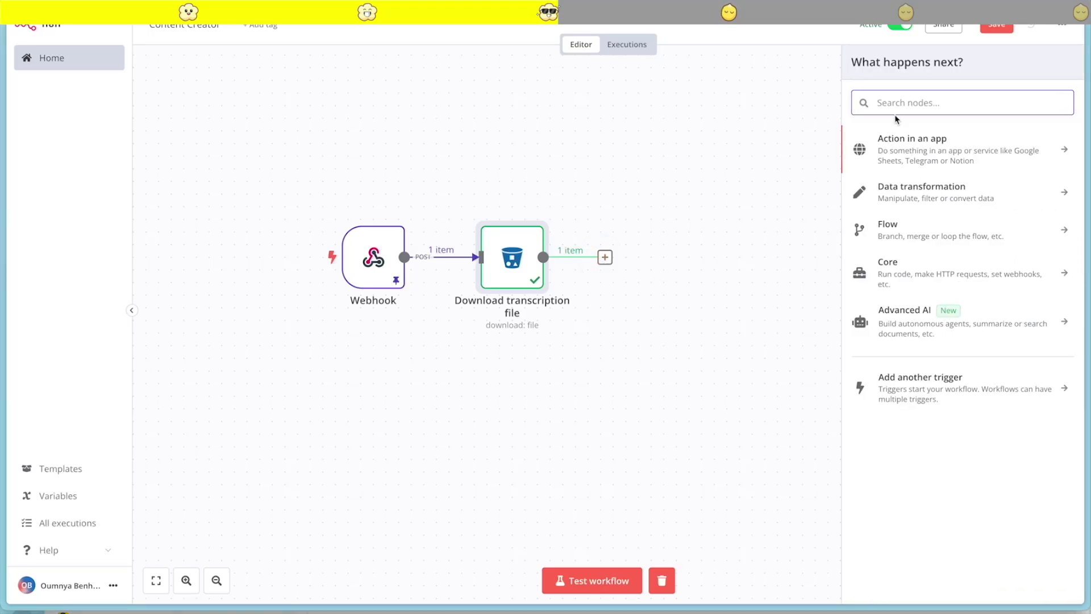
pyautogui.write('extra')
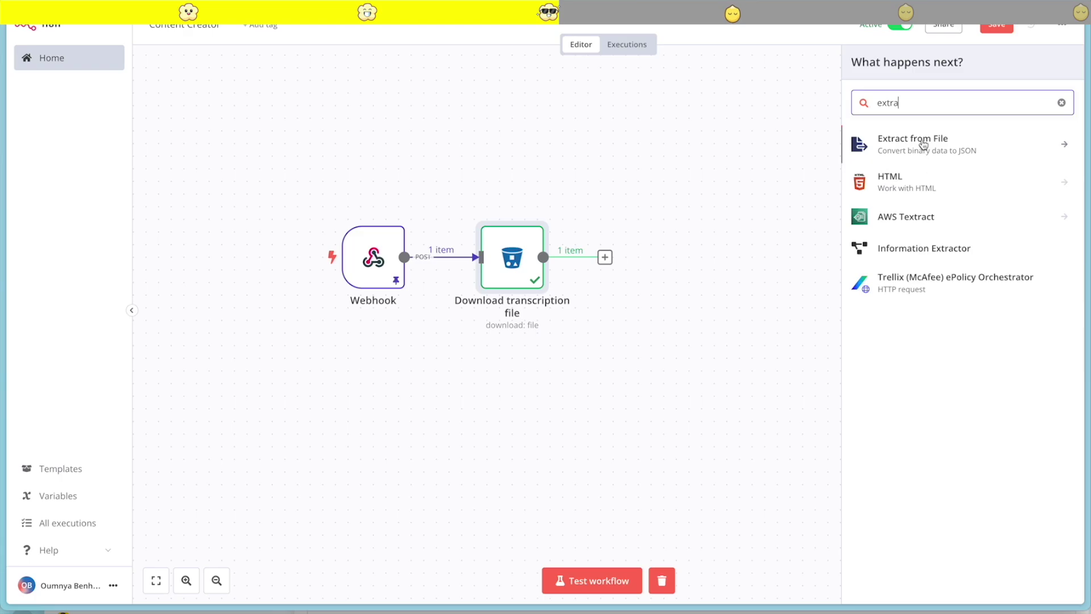
pyautogui.click(878, 143)
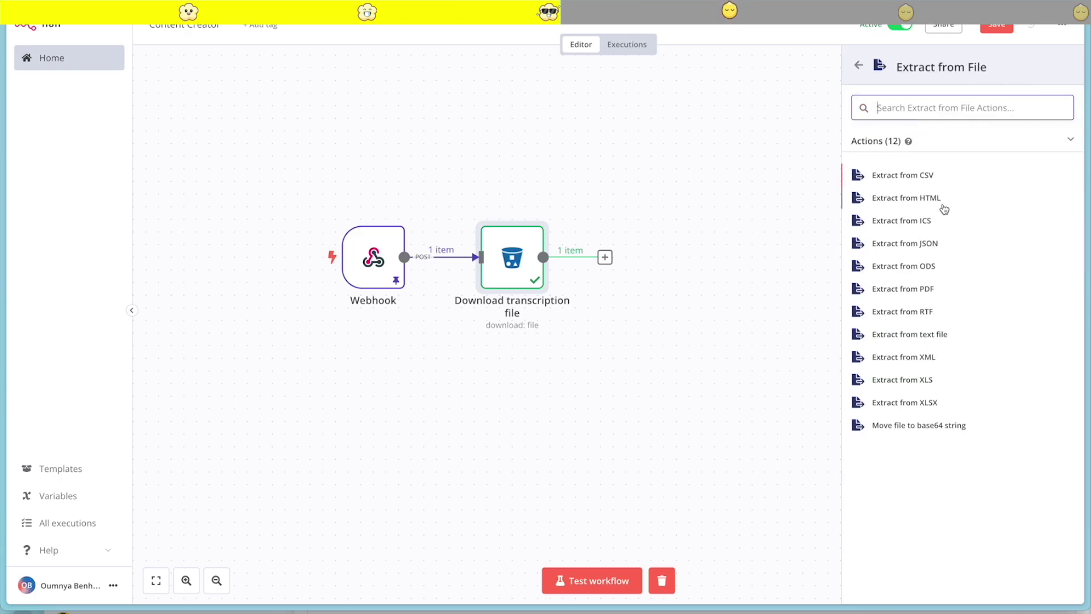
pyautogui.click(920, 334)
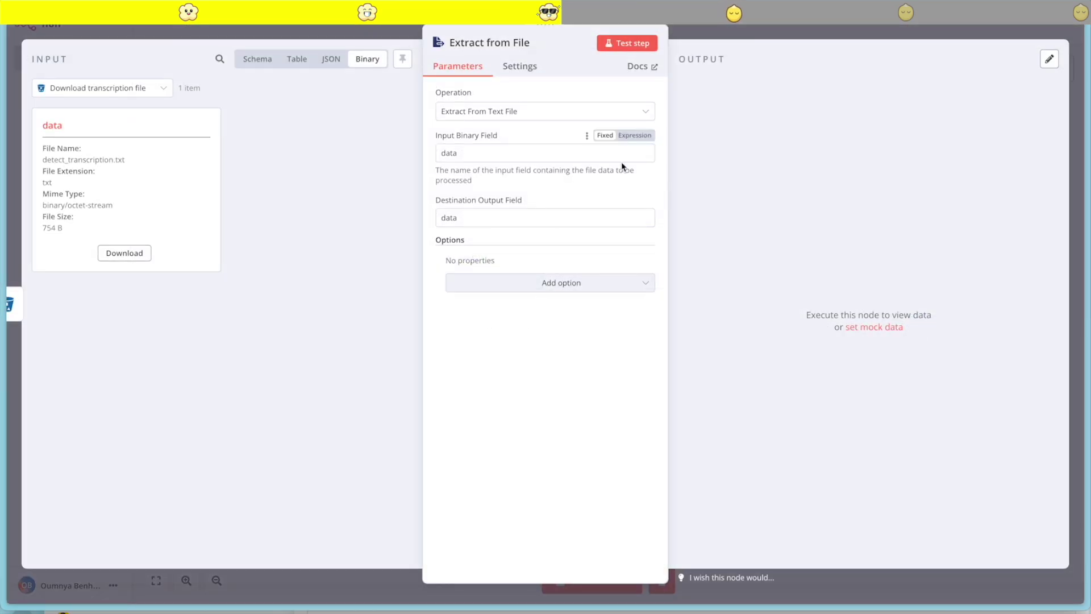
pyautogui.click(627, 44)
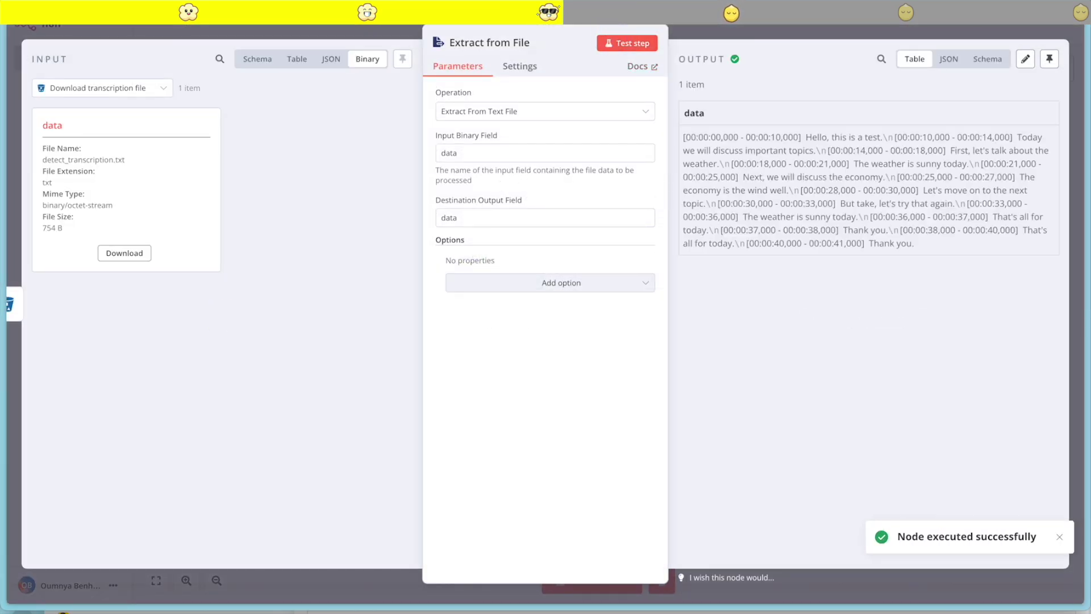
pyautogui.click(1055, 59)
pyautogui.click(926, 31)
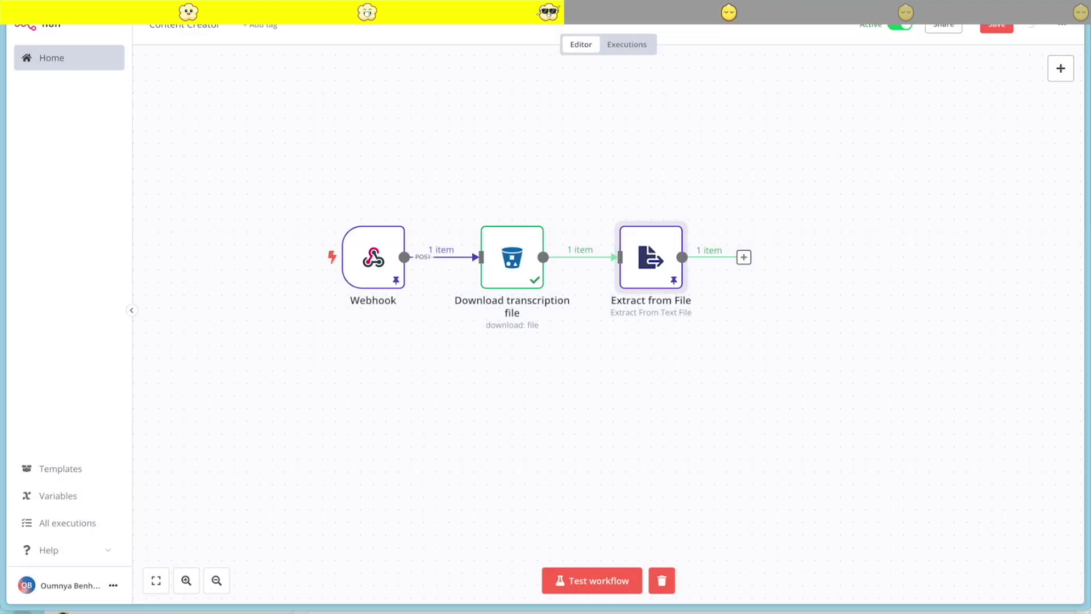
# Add an OpenAI 'Message a model' node after Extract from File
pyautogui.hscroll(4, 756, 282)
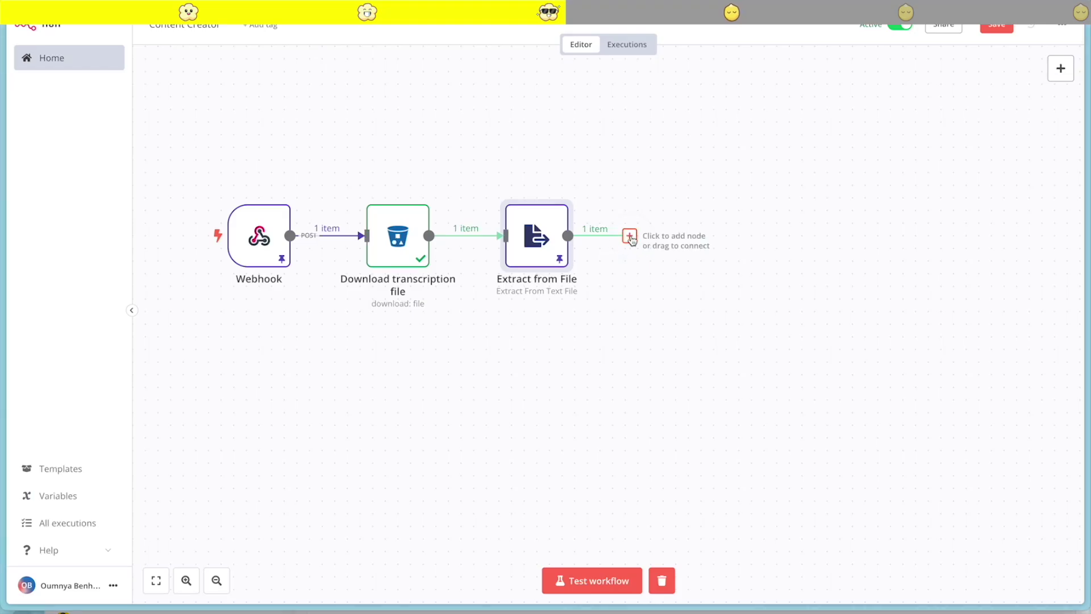
pyautogui.click(629, 236)
pyautogui.write('open')
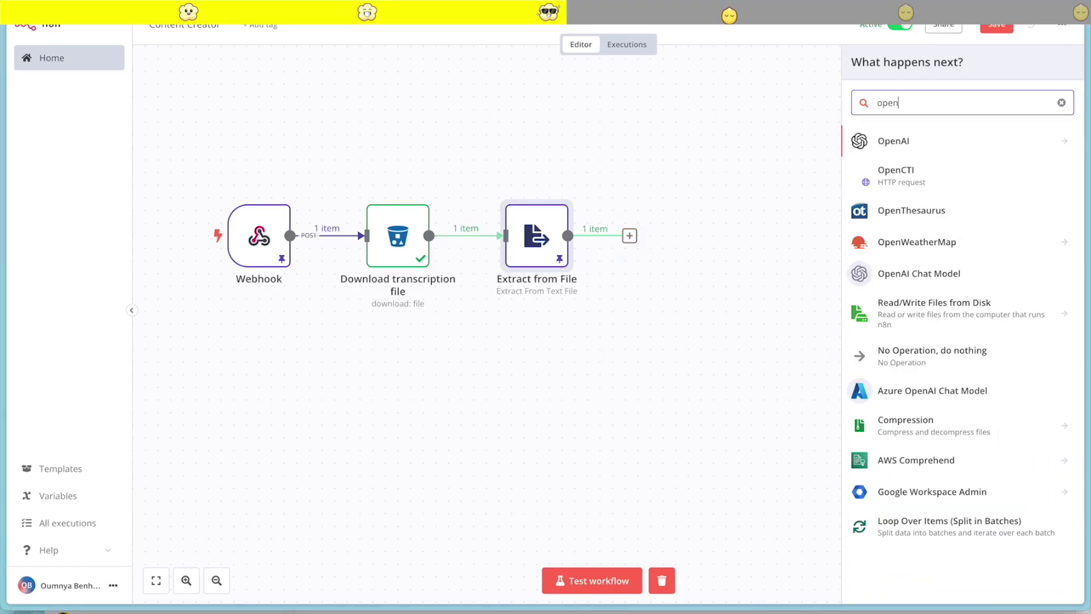
pyautogui.click(932, 137)
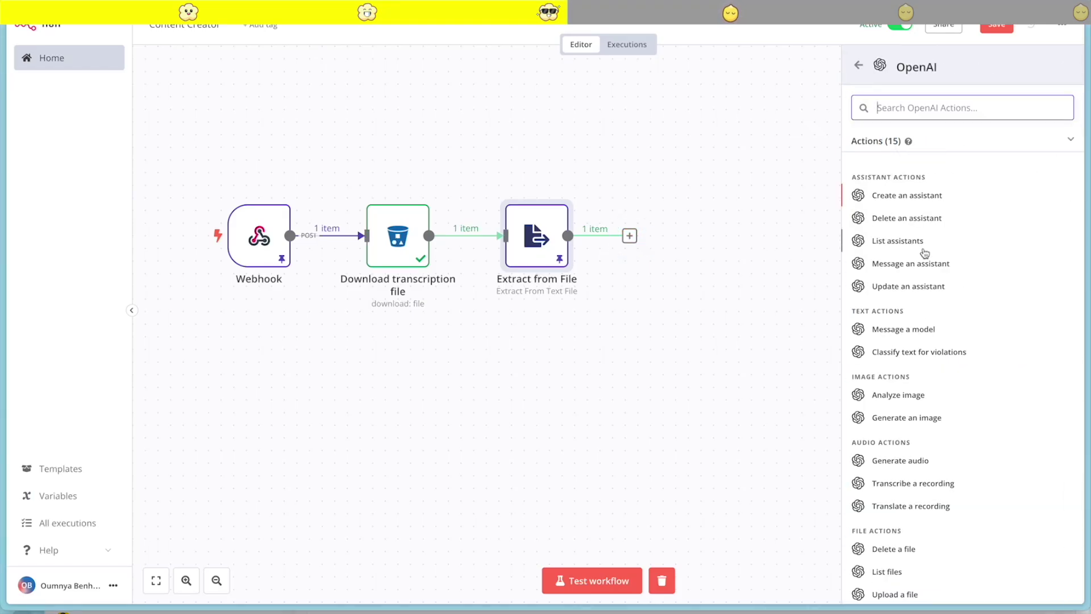
pyautogui.click(902, 329)
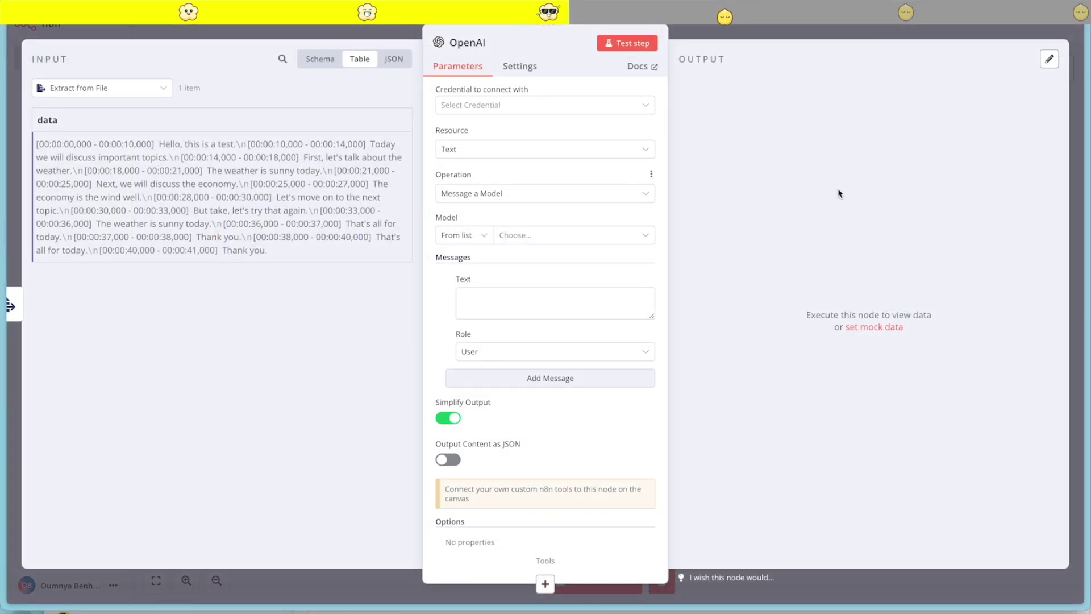
# Create and save a new OpenAI account credential using the pasted API key
pyautogui.click(545, 105)
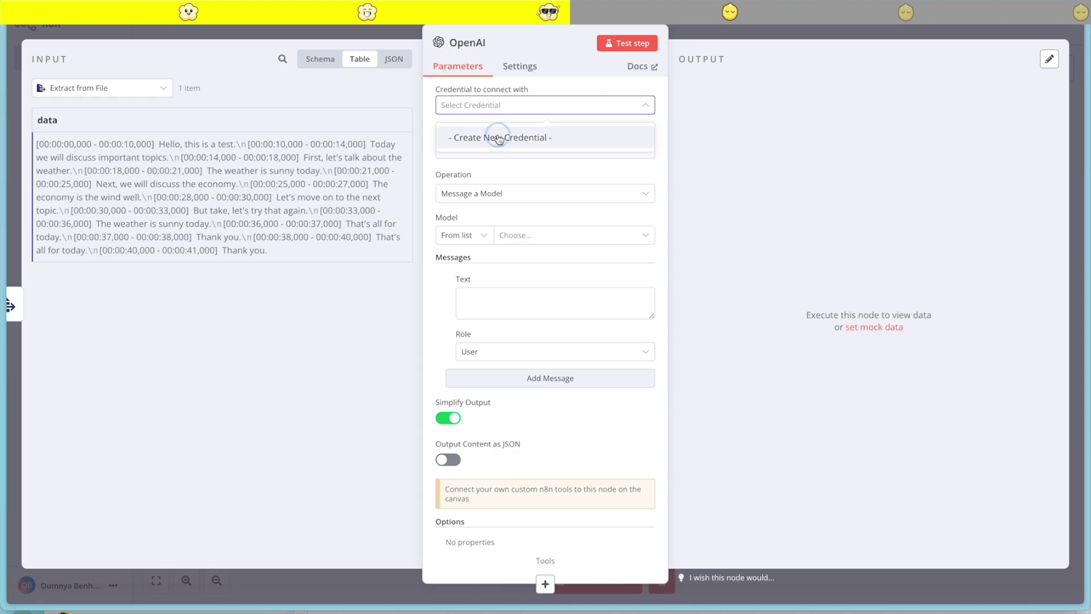
pyautogui.click(499, 138)
pyautogui.click(417, 191)
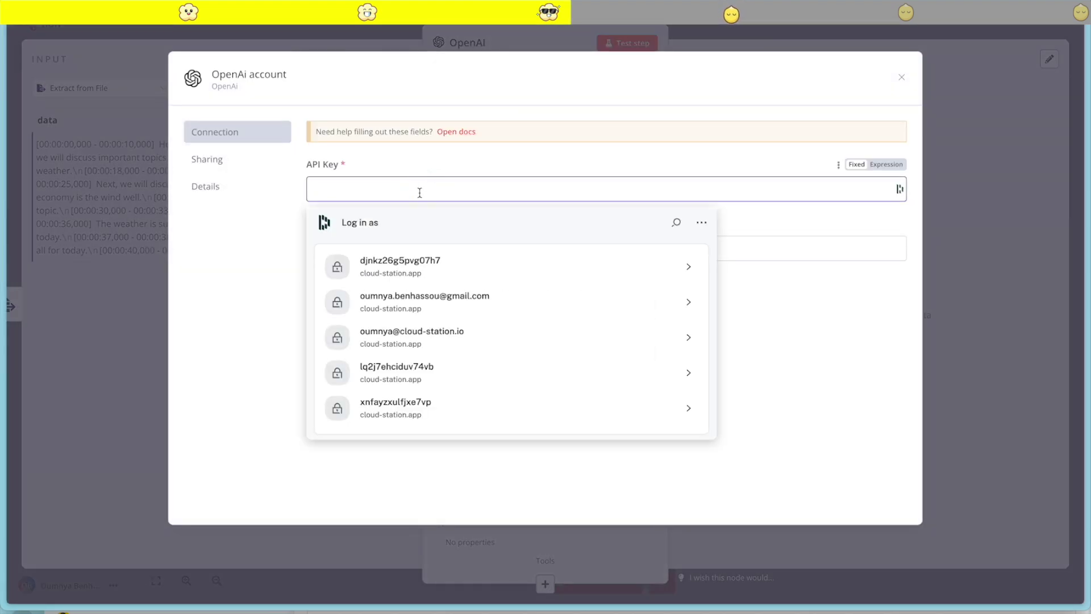
pyautogui.hotkey('ctrl', 'v')
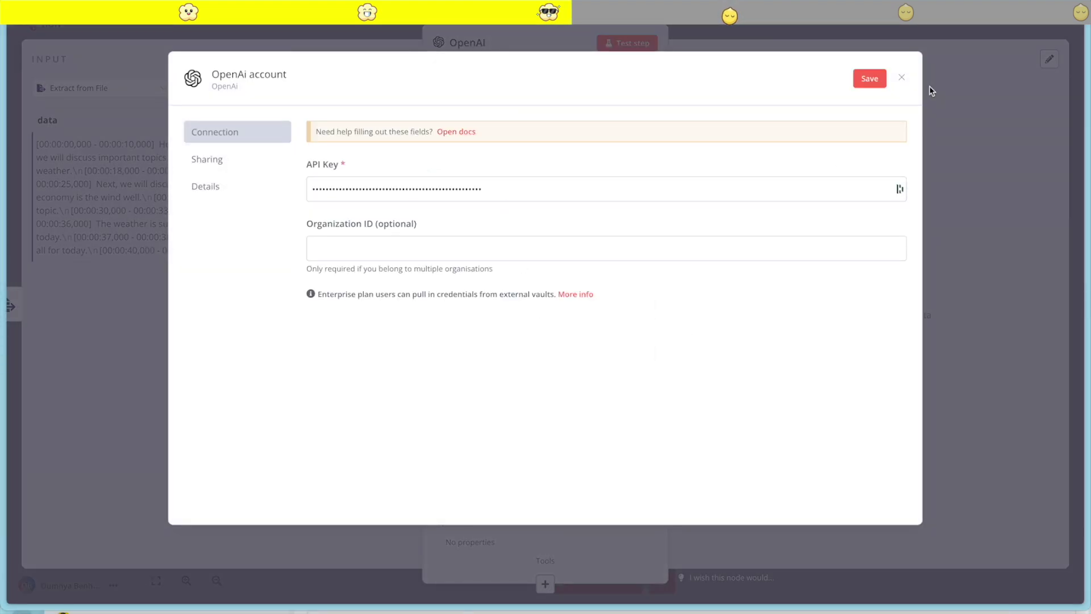
pyautogui.click(862, 83)
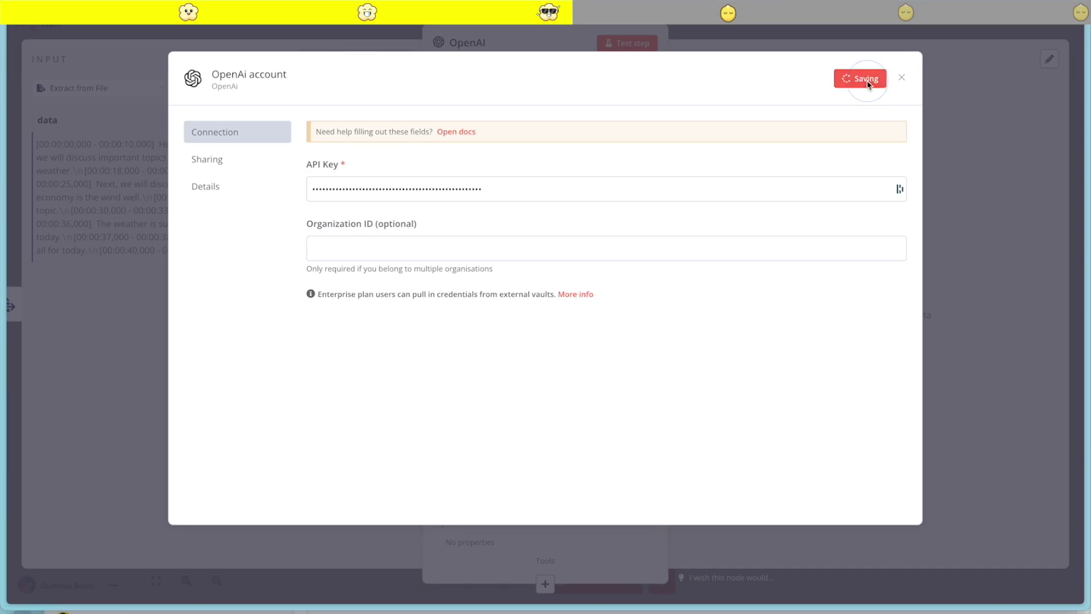
pyautogui.click(902, 78)
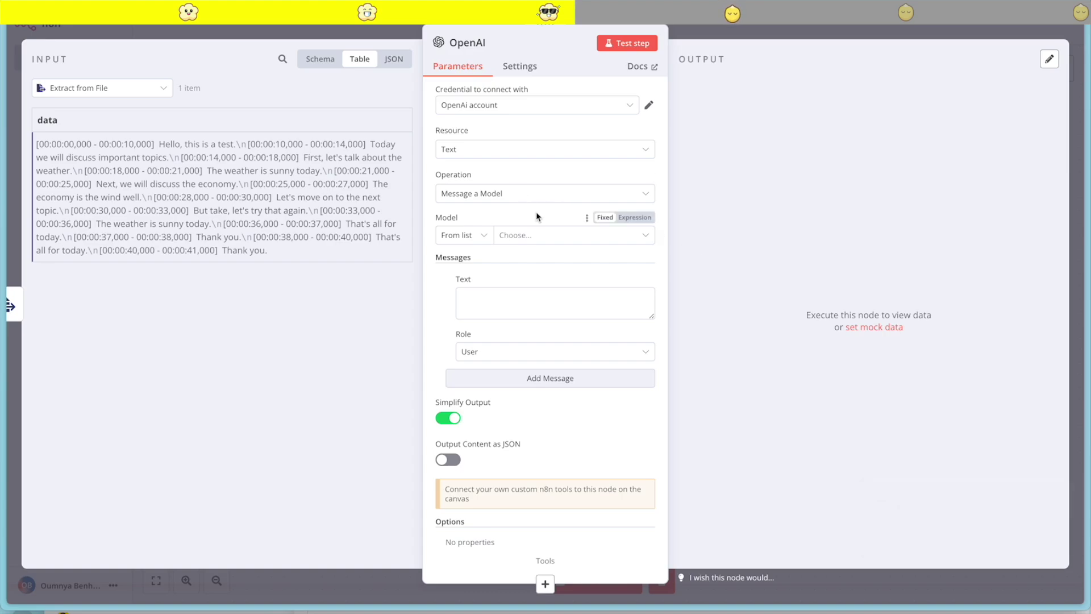
# Choose GPT-4 and set the user message to the chapter-marker prompt plus {{ $json.data }}
pyautogui.click(531, 236)
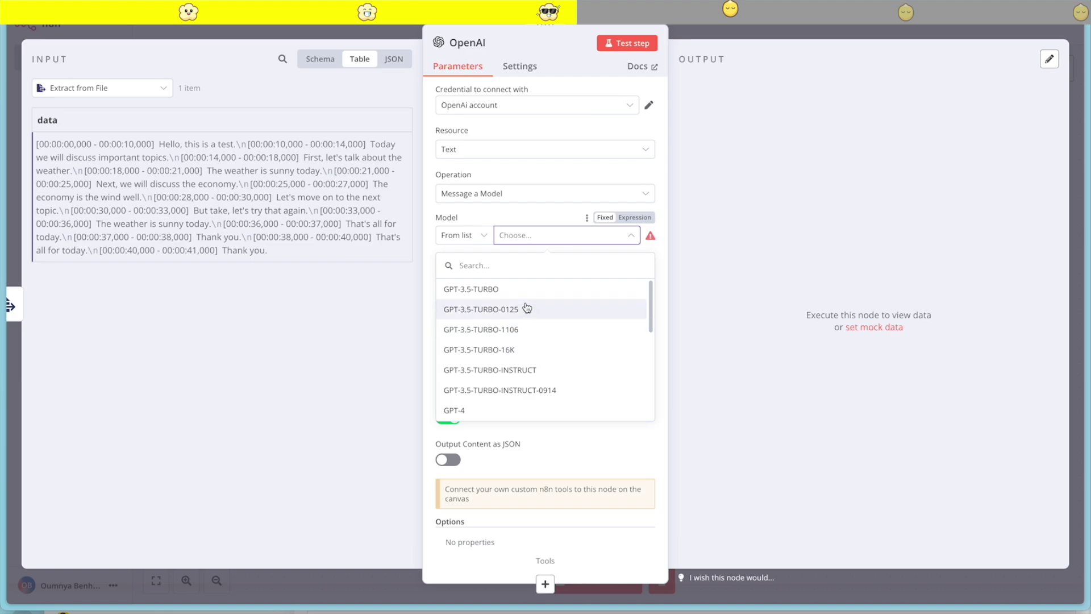
pyautogui.scroll(-1, 508, 348)
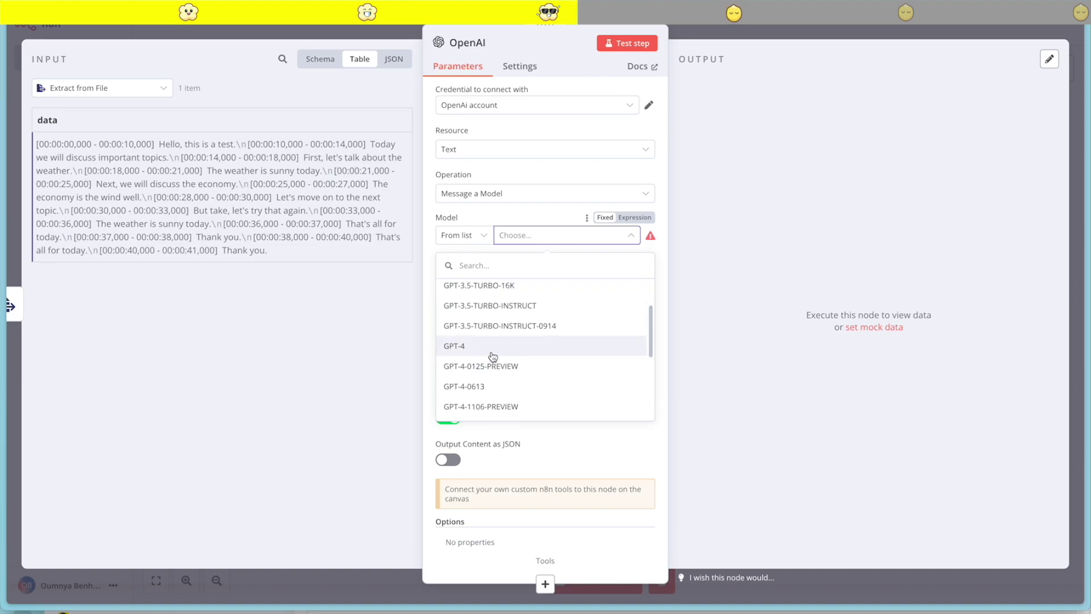
pyautogui.click(492, 348)
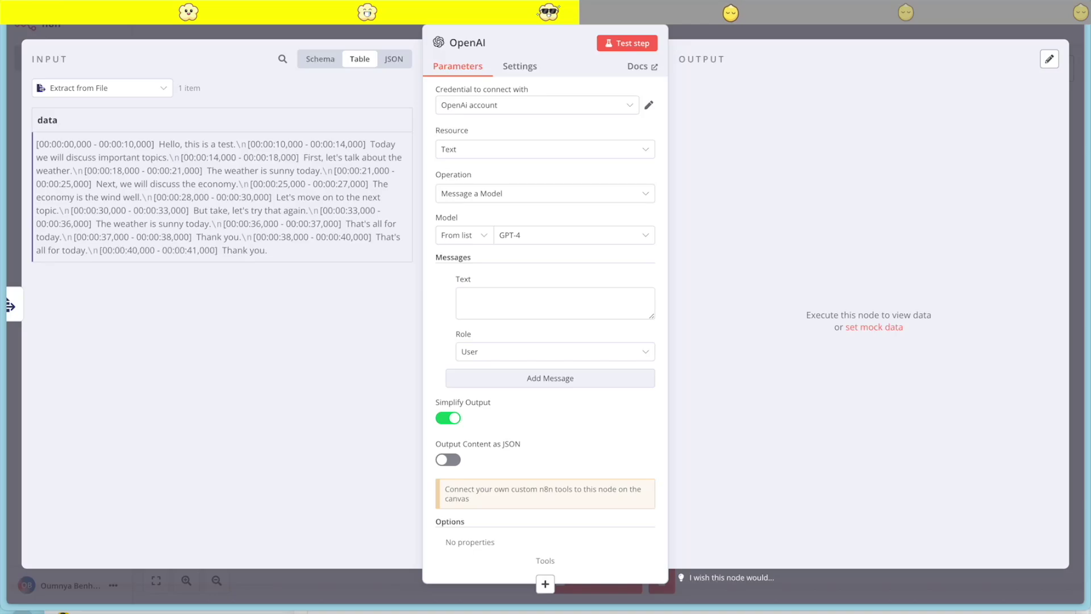
pyautogui.click(635, 278)
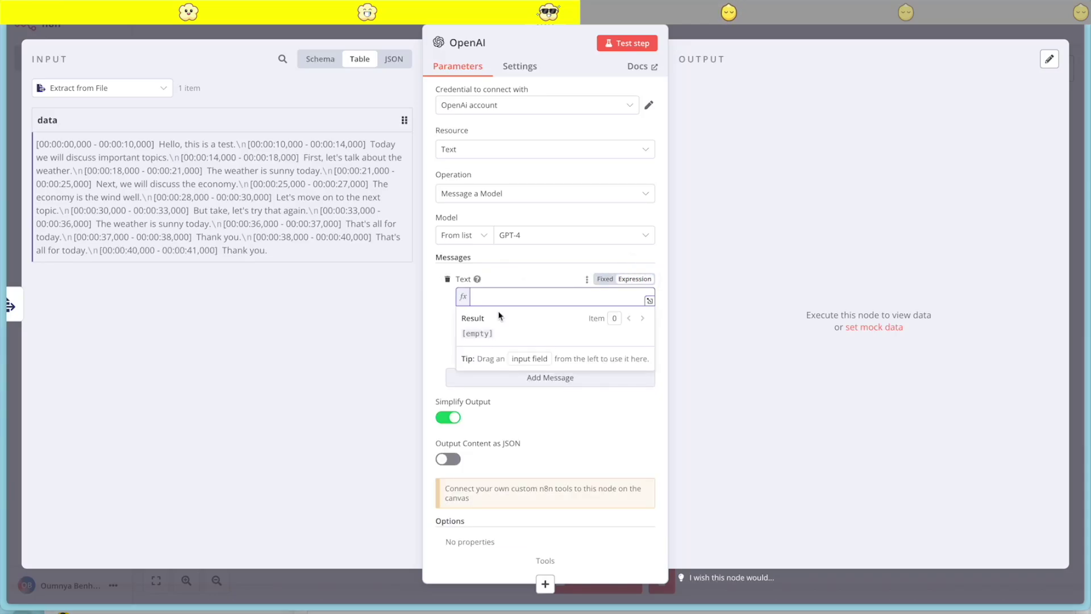
pyautogui.write('{{')
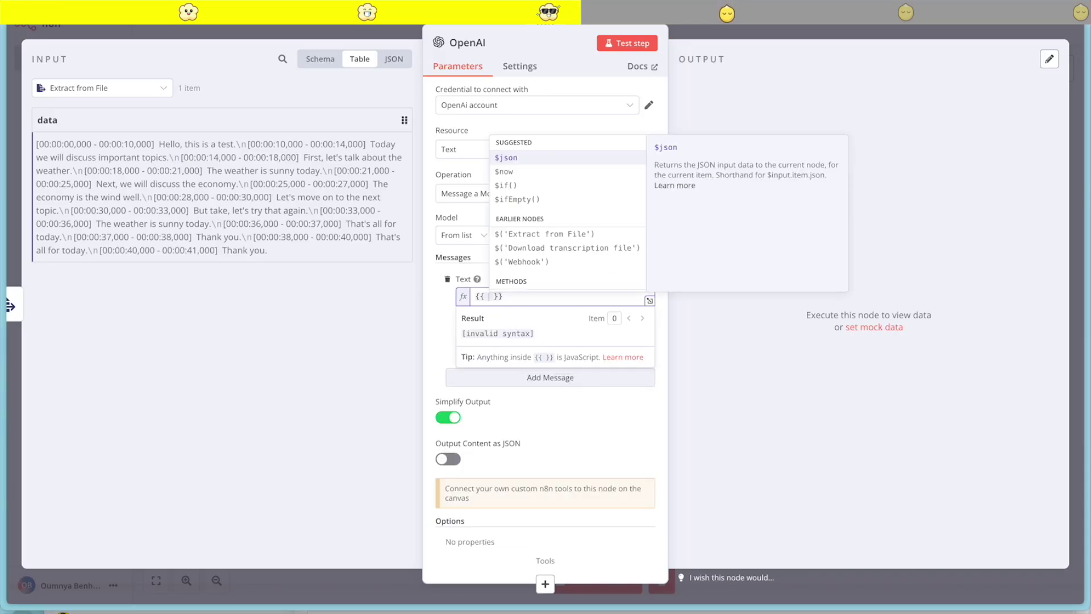
pyautogui.press('Return')
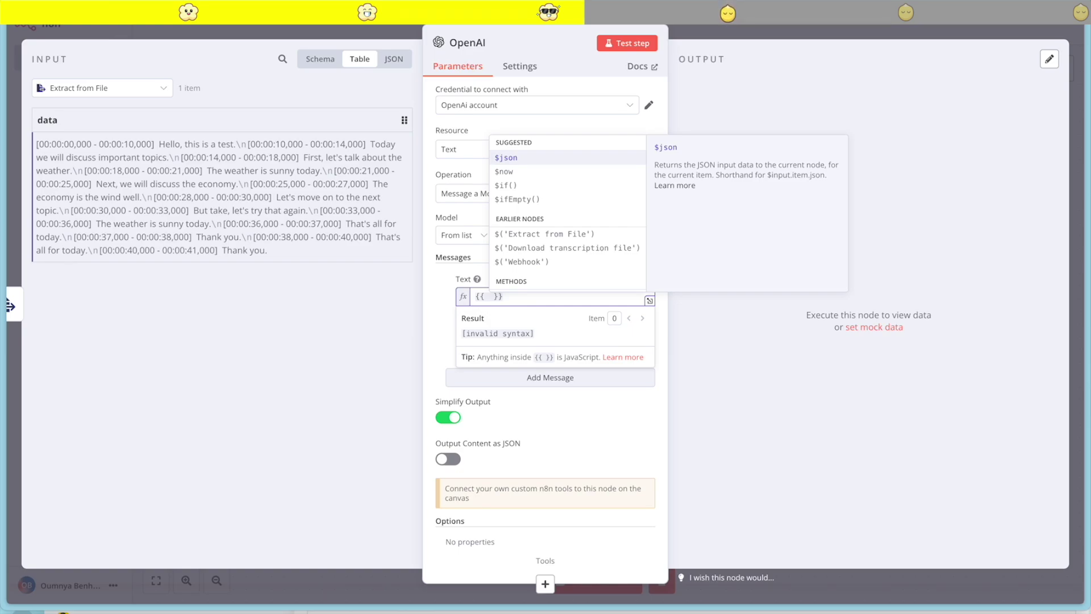
pyautogui.press('Return')
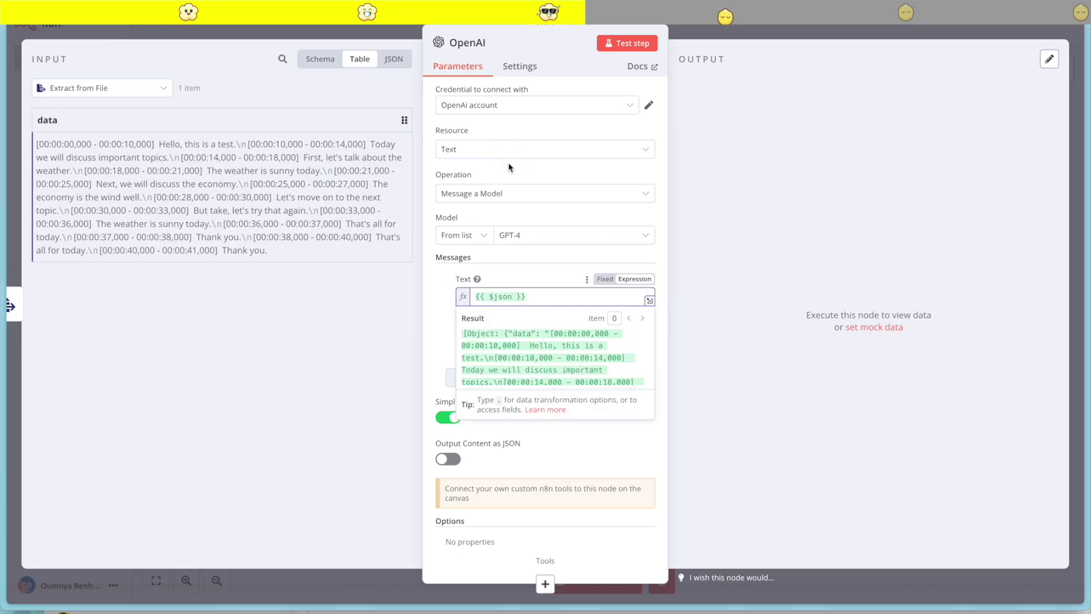
pyautogui.write('.')
pyautogui.press('Return')
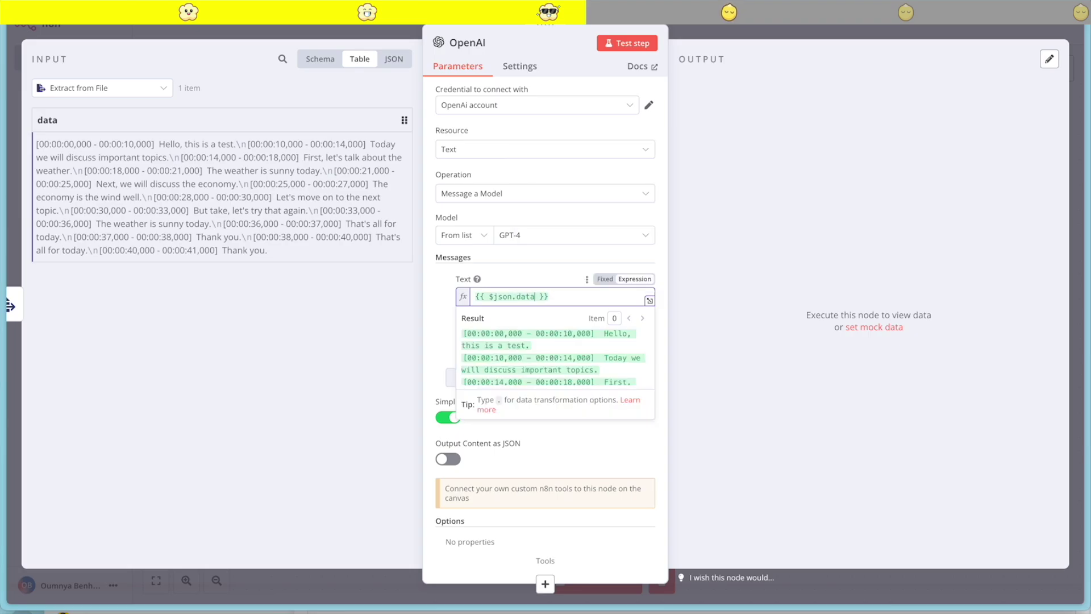
pyautogui.click(477, 296)
pyautogui.write('Please generate YouTube chapter markers for my video based on the following transcription. Ensure the chapter markers are very accurate based on the provided timestamps. Aim to create cohesive chapters that cover related segments without splitting them into too many small markers. Here is the transcription :')
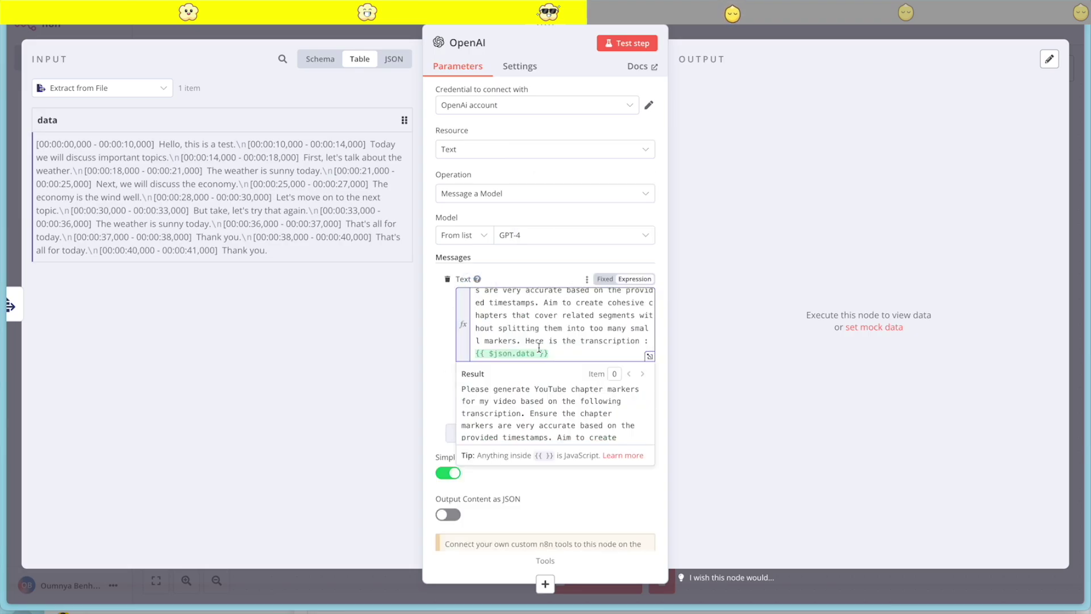
pyautogui.click(526, 261)
pyautogui.click(565, 346)
# Add a System message with the chapter-generation prompt and test the node, returning timestamped chapters
pyautogui.click(433, 341)
pyautogui.click(527, 433)
pyautogui.scroll(-1, 496, 472)
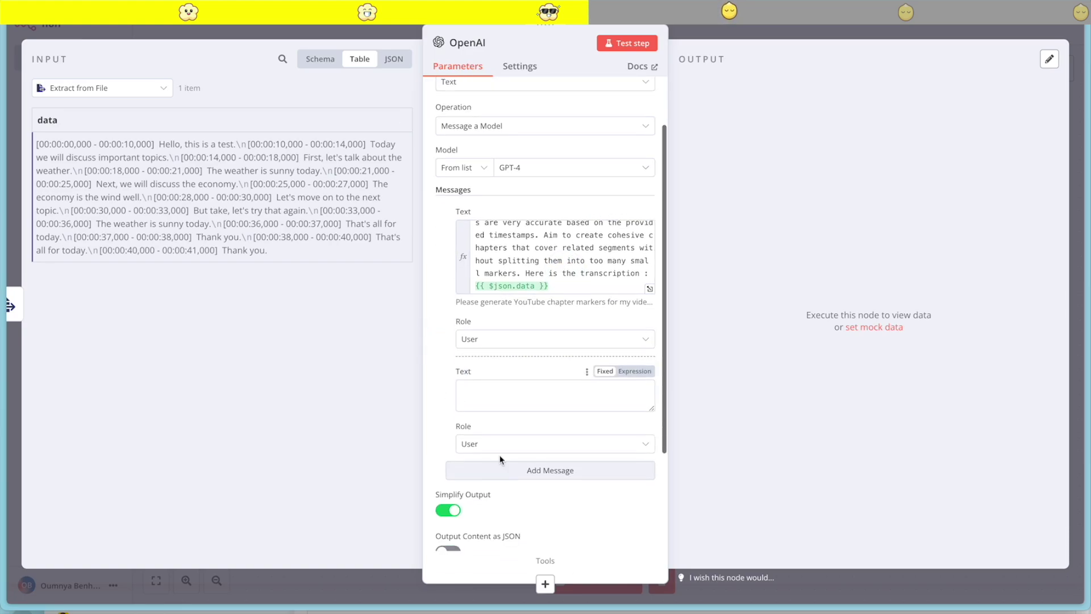
pyautogui.click(497, 444)
pyautogui.click(540, 537)
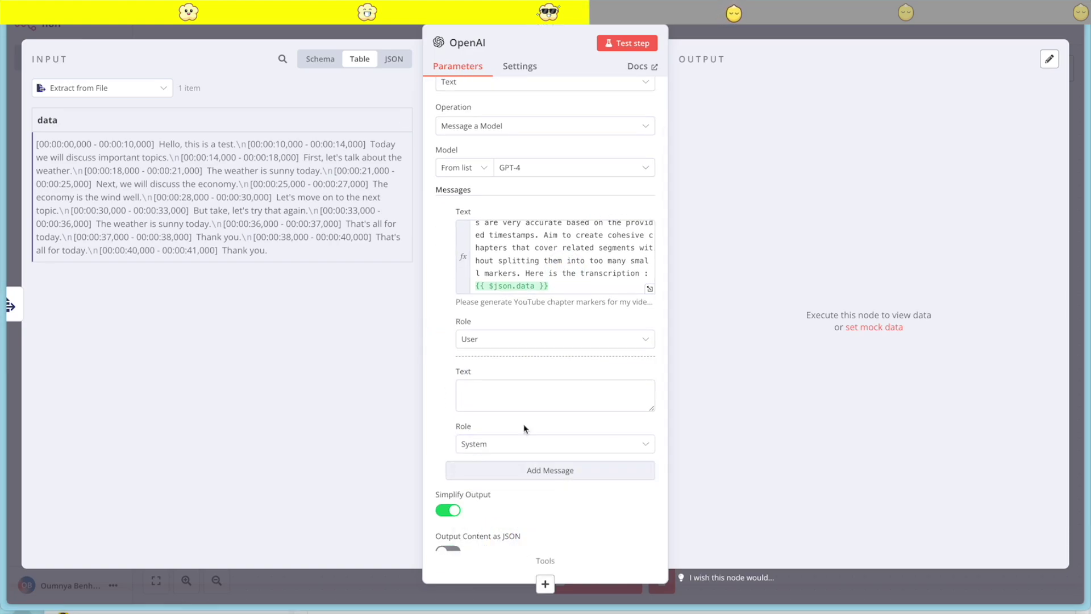
pyautogui.click(493, 398)
pyautogui.hotkey('ctrl', 'v')
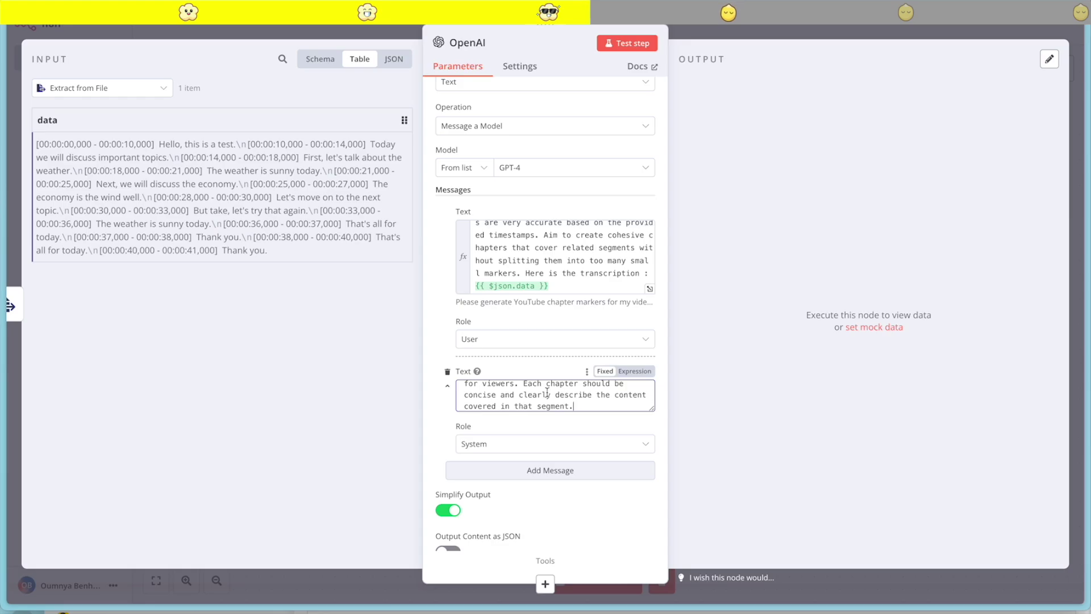
pyautogui.click(625, 45)
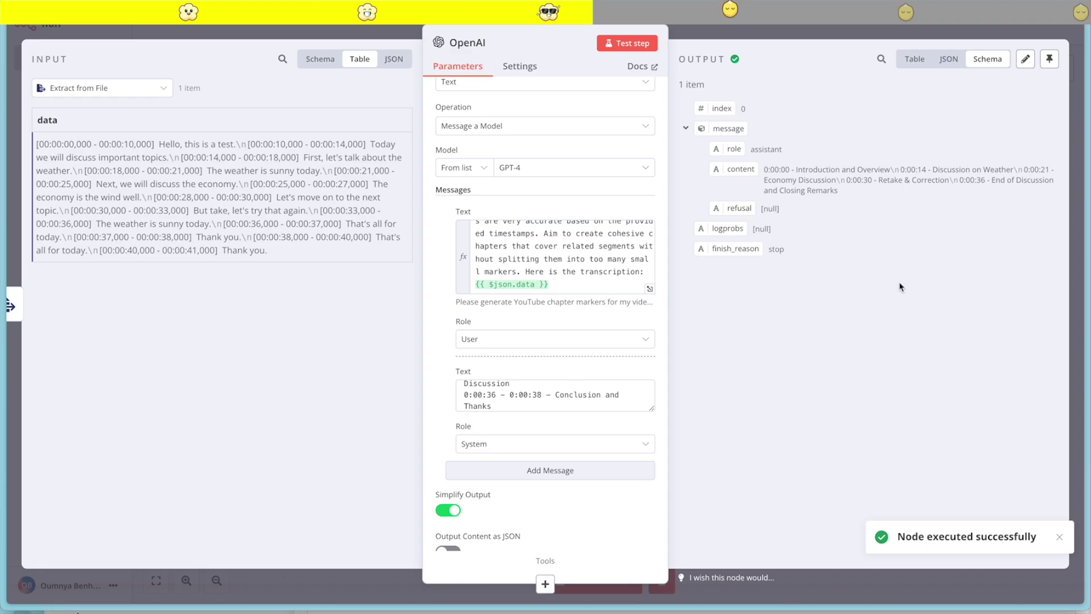
pyautogui.click(802, 33)
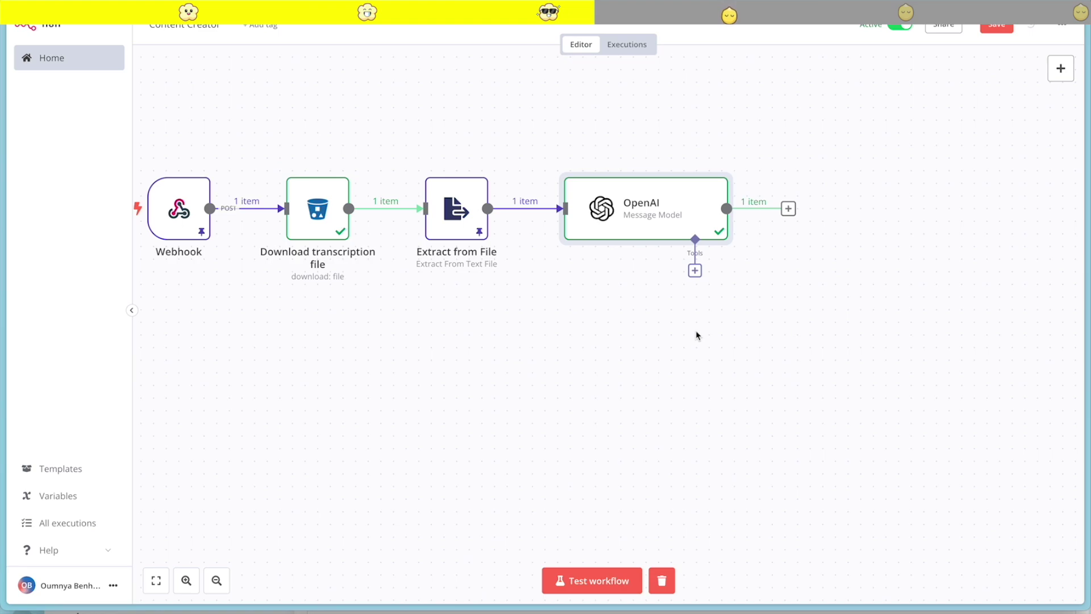
# Duplicate the OpenAI node and connect Extract from File to the copy as a second branch
pyautogui.rightClick(635, 223)
pyautogui.click(679, 333)
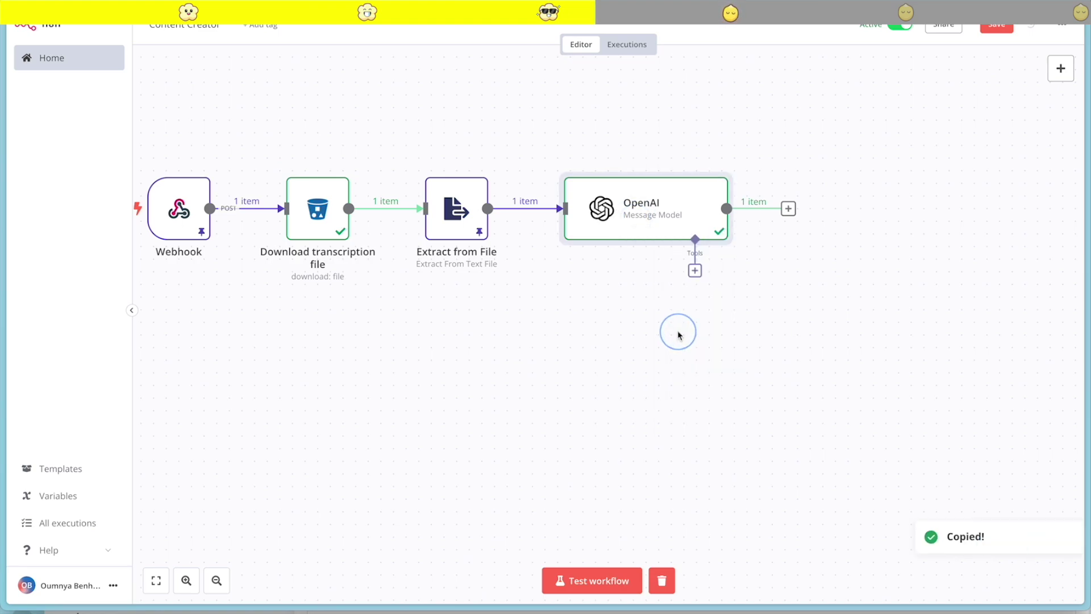
pyautogui.hotkey('ctrl', 'v')
pyautogui.moveTo(654, 383); pyautogui.dragTo(630, 364)
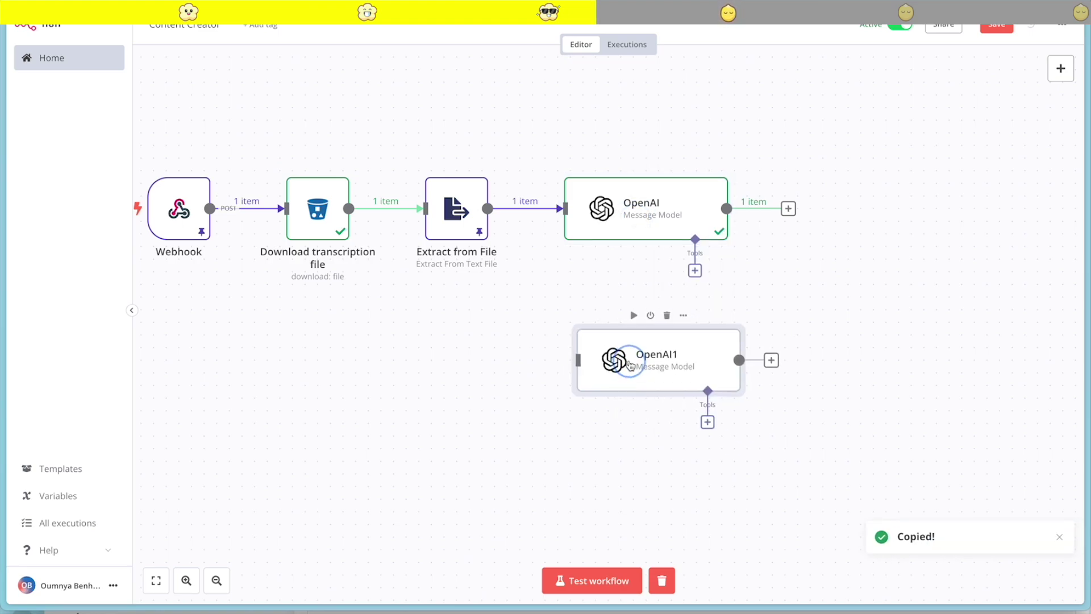
pyautogui.moveTo(488, 208); pyautogui.dragTo(570, 360)
pyautogui.moveTo(647, 224); pyautogui.dragTo(646, 149)
pyautogui.moveTo(669, 382); pyautogui.dragTo(653, 341)
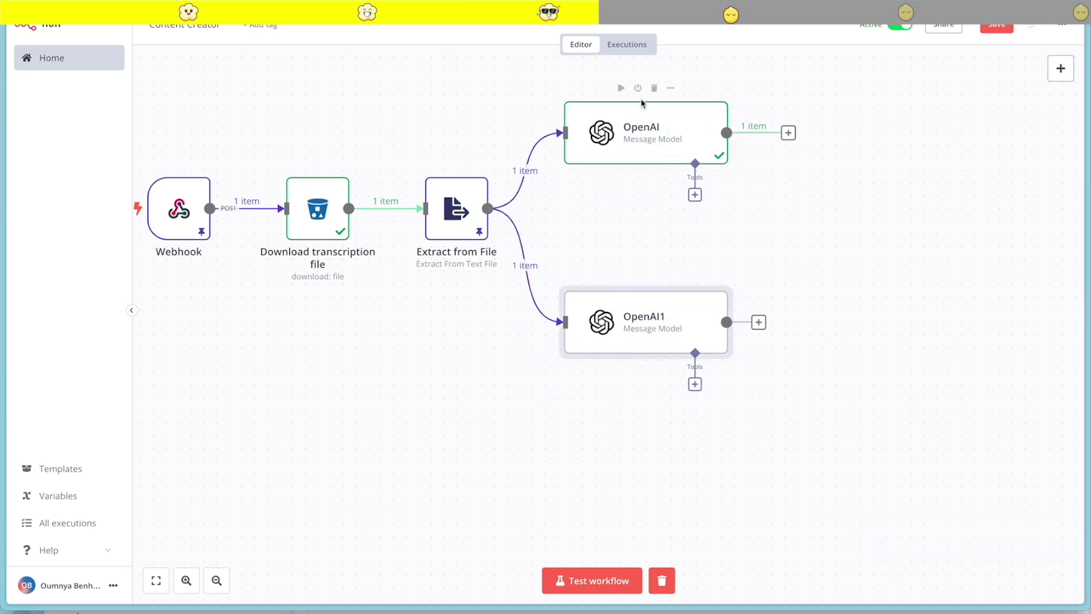
# Rename the original OpenAI node to 'Generate Chapters'
pyautogui.doubleClick(625, 137)
pyautogui.click(467, 43)
pyautogui.click(524, 38)
pyautogui.write('Generate Chapters')
pyautogui.press('Return')
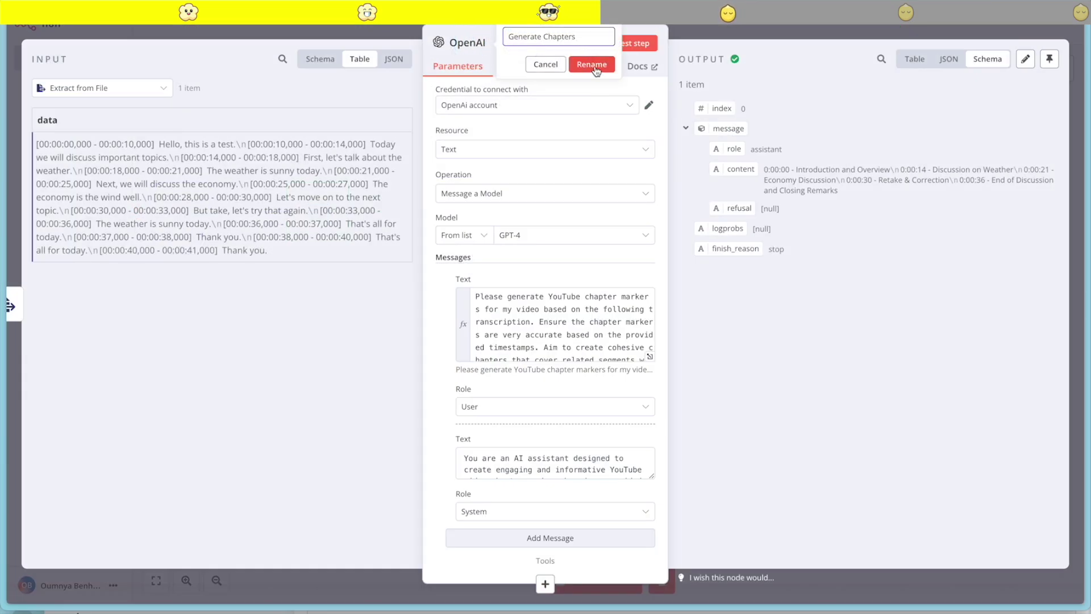
pyautogui.press('Escape')
# Rename the duplicated OpenAI1 node to 'Generate Description'
pyautogui.click(633, 325)
pyautogui.doubleClick(632, 325)
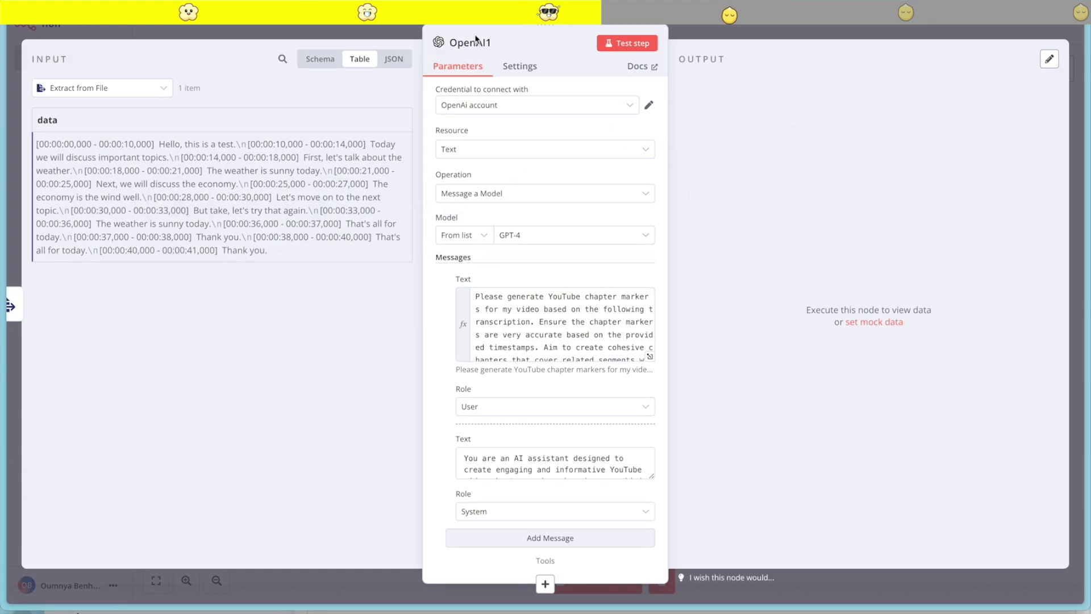
pyautogui.click(501, 45)
pyautogui.doubleClick(542, 38)
pyautogui.write('Generate D')
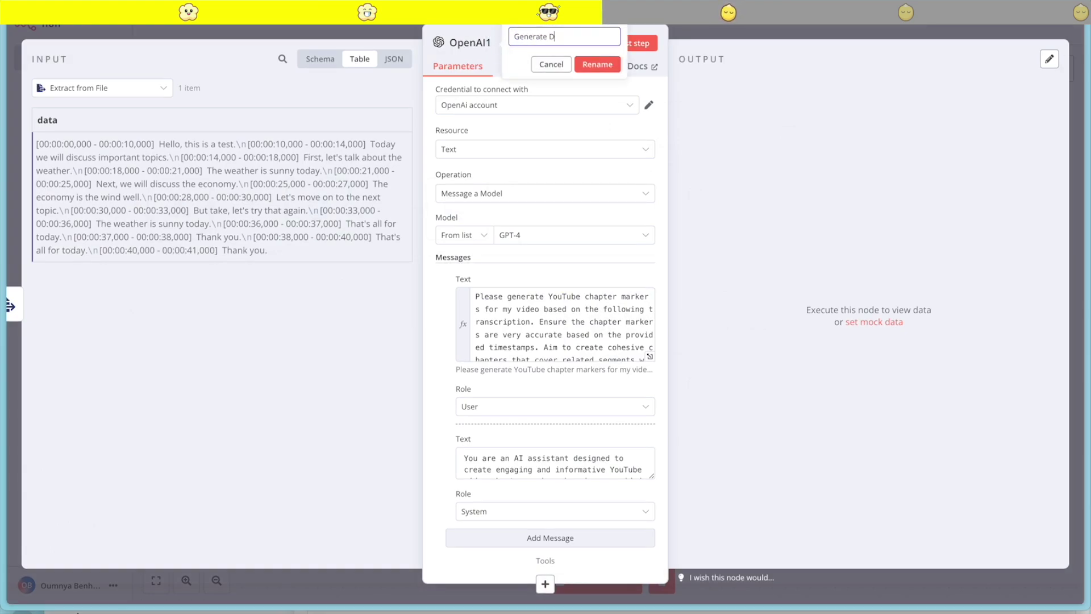
pyautogui.write('escription')
pyautogui.click(597, 65)
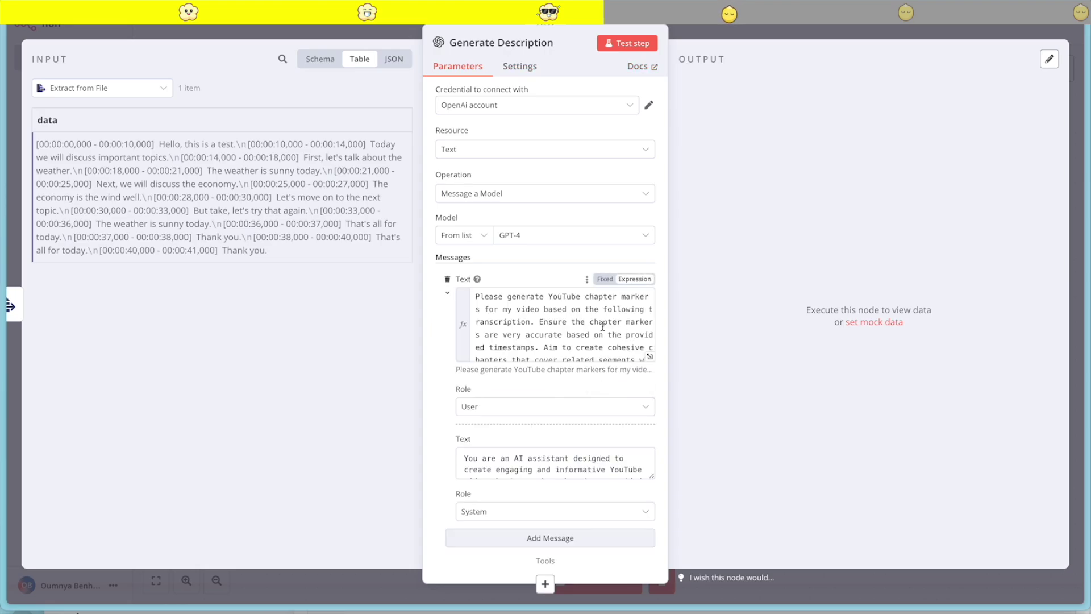
pyautogui.press('Escape')
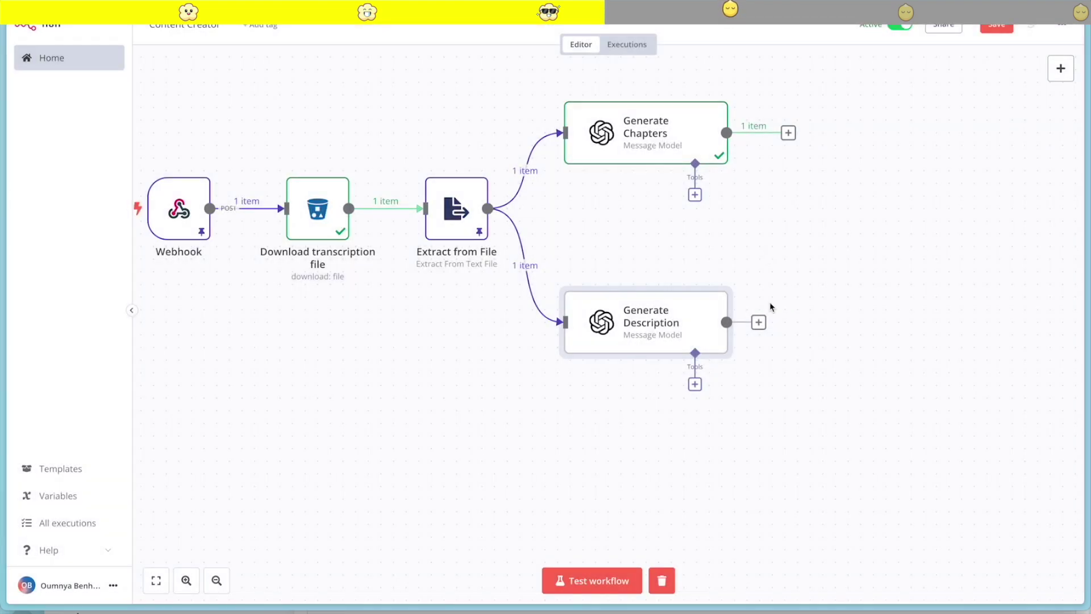
# Delete the old chapter prompt from Generate Description's user message in the expression editor
pyautogui.doubleClick(629, 320)
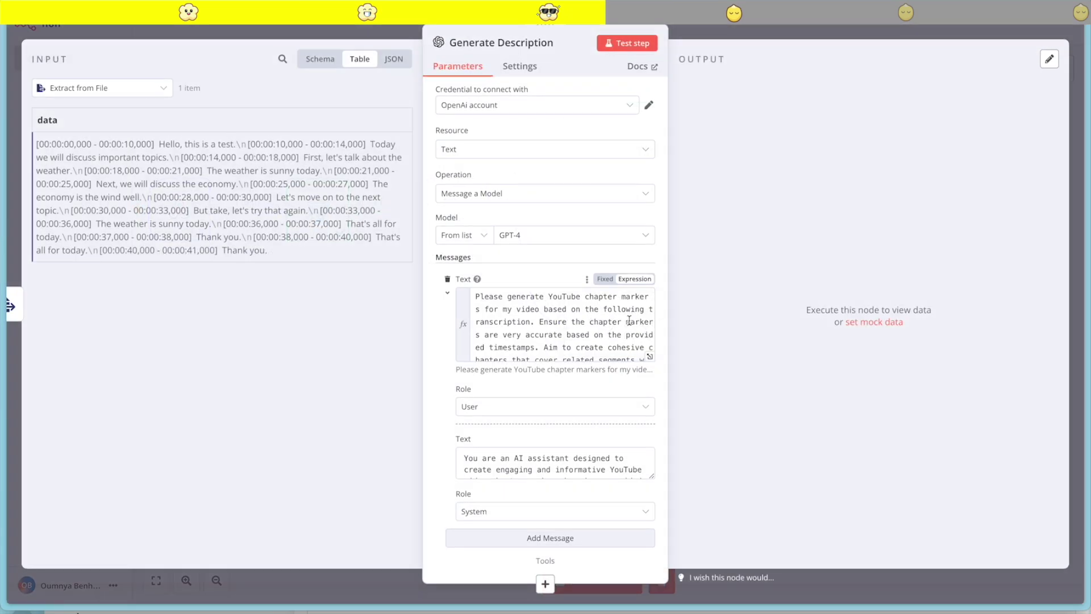
pyautogui.scroll(-3, 647, 365)
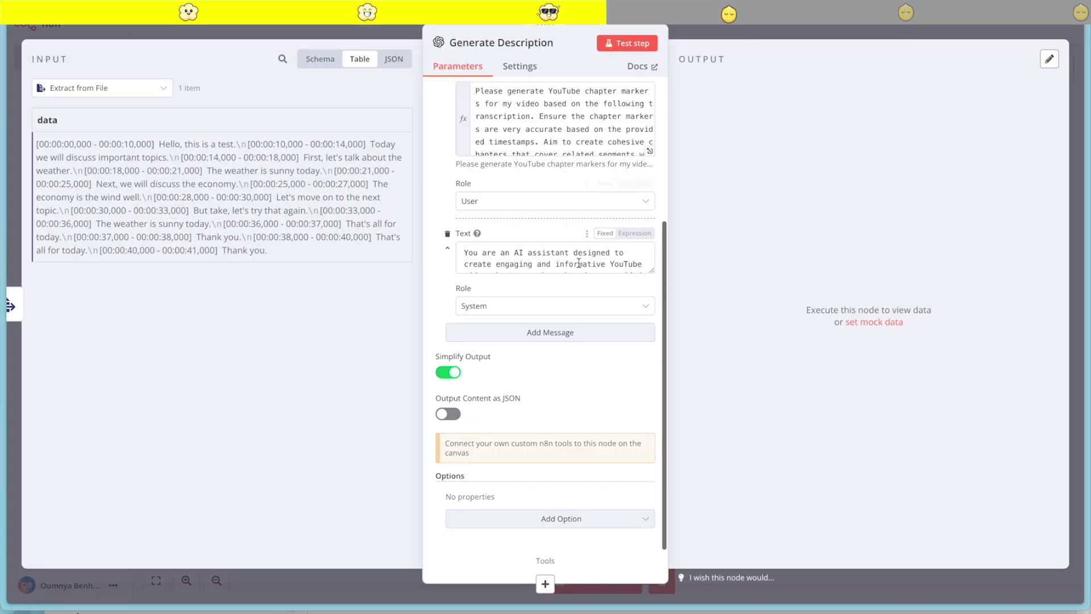
pyautogui.scroll(3, 647, 365)
pyautogui.click(650, 357)
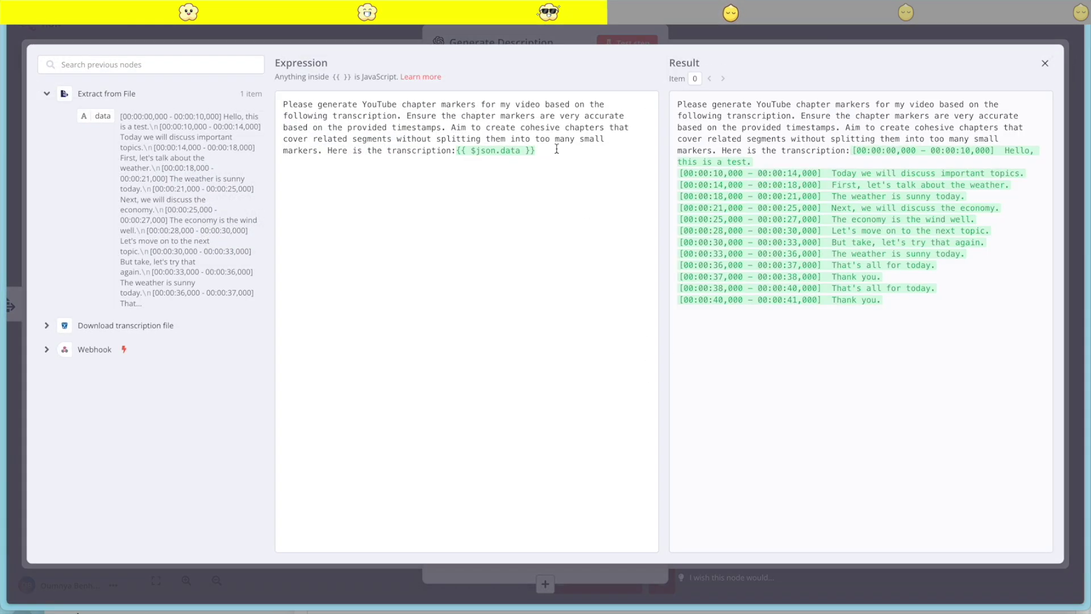
pyautogui.click(474, 195)
pyautogui.moveTo(454, 150); pyautogui.dragTo(274, 103)
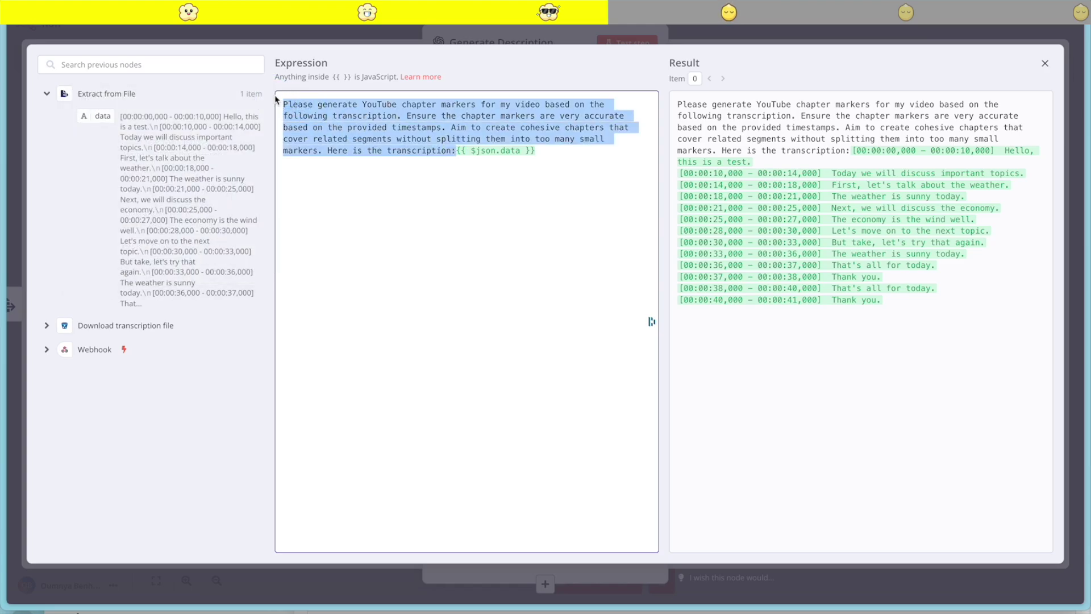
pyautogui.press('BackSpace')
# Wrap {{ $json.data }} with the YouTube-description prompt text and remove the stray comma
pyautogui.moveTo(363, 108); pyautogui.dragTo(270, 102)
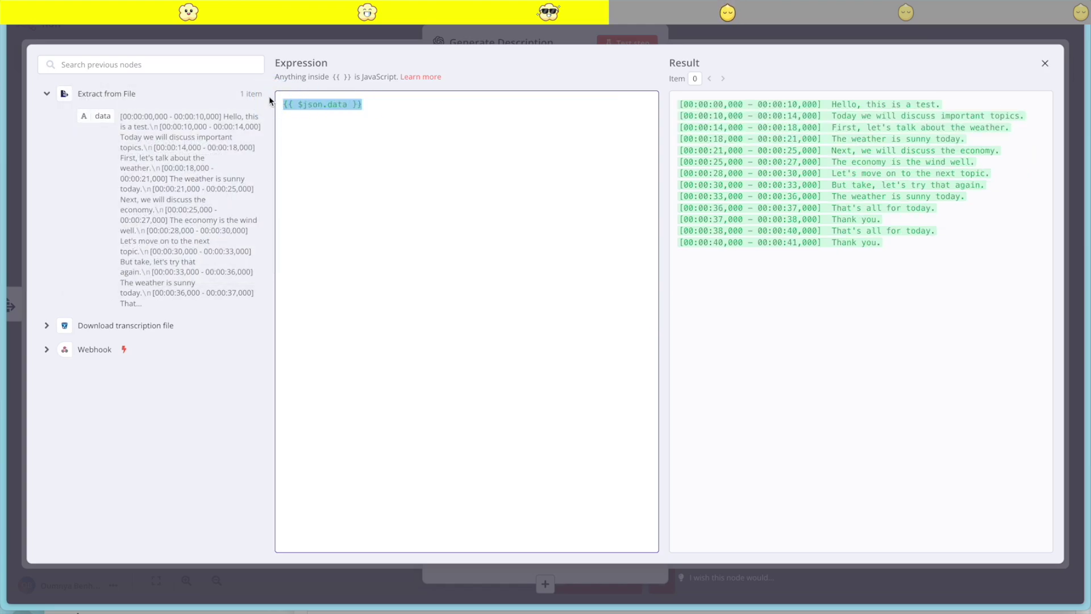
pyautogui.hotkey('alt', 'Tab')
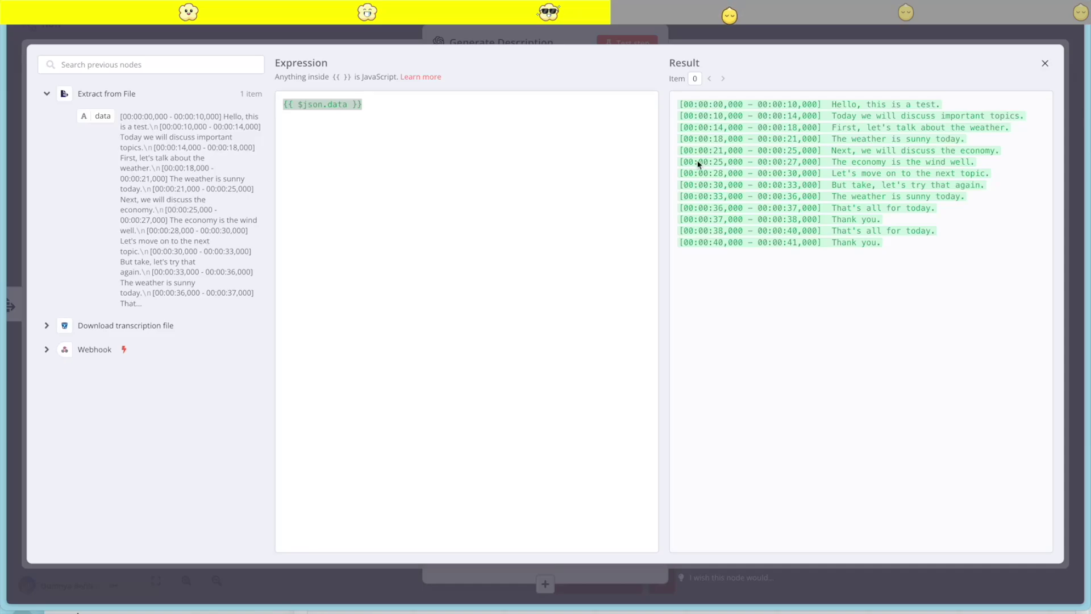
pyautogui.hotkey('alt', 'Tab')
pyautogui.press('Home')
pyautogui.hotkey('ctrl', 'v')
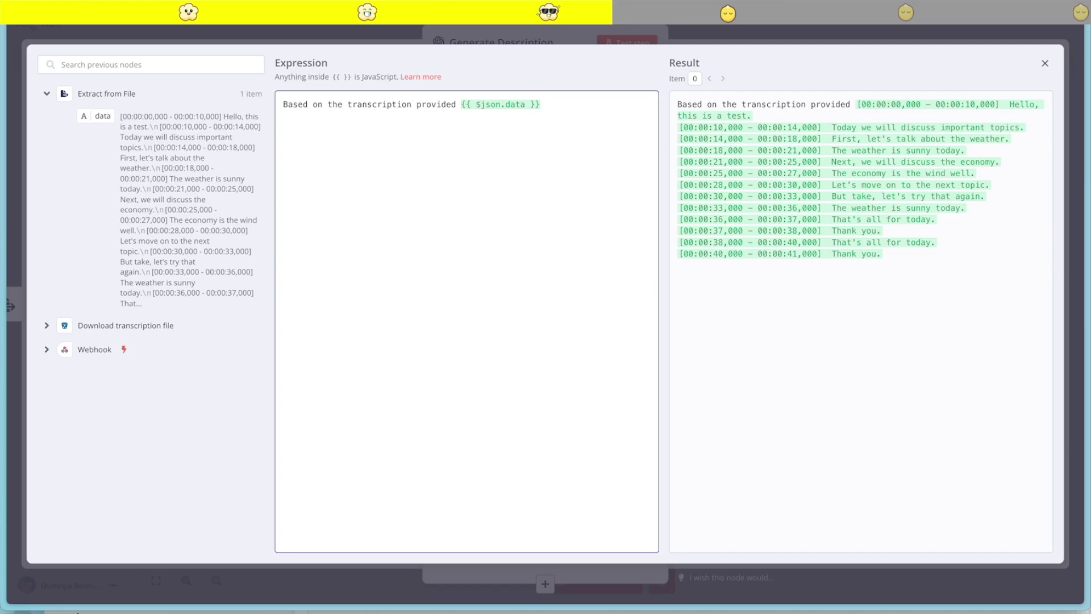
pyautogui.hotkey('alt', 'Tab')
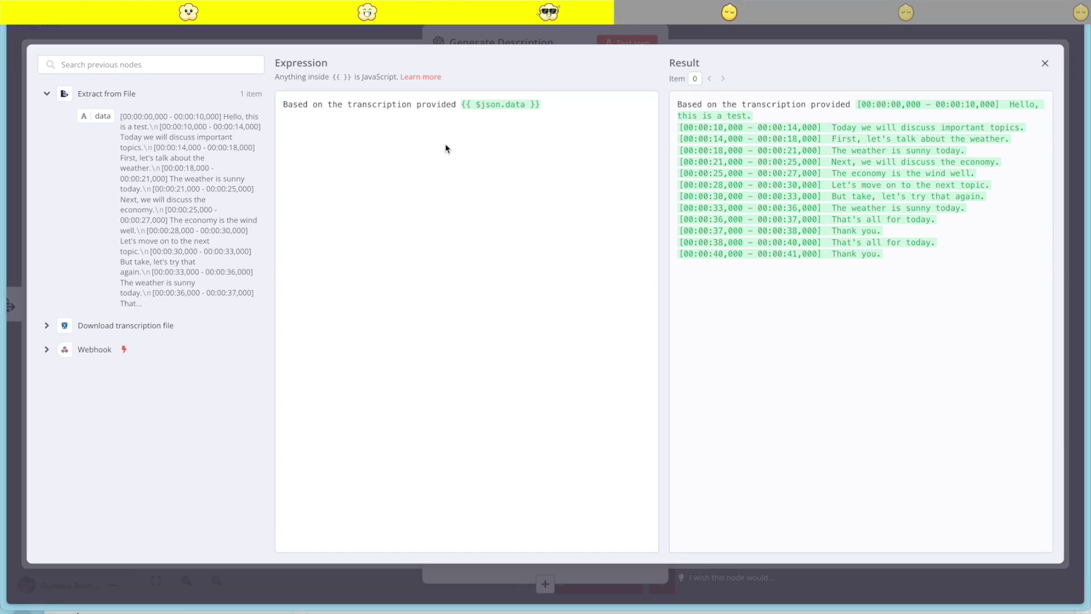
pyautogui.click(570, 104)
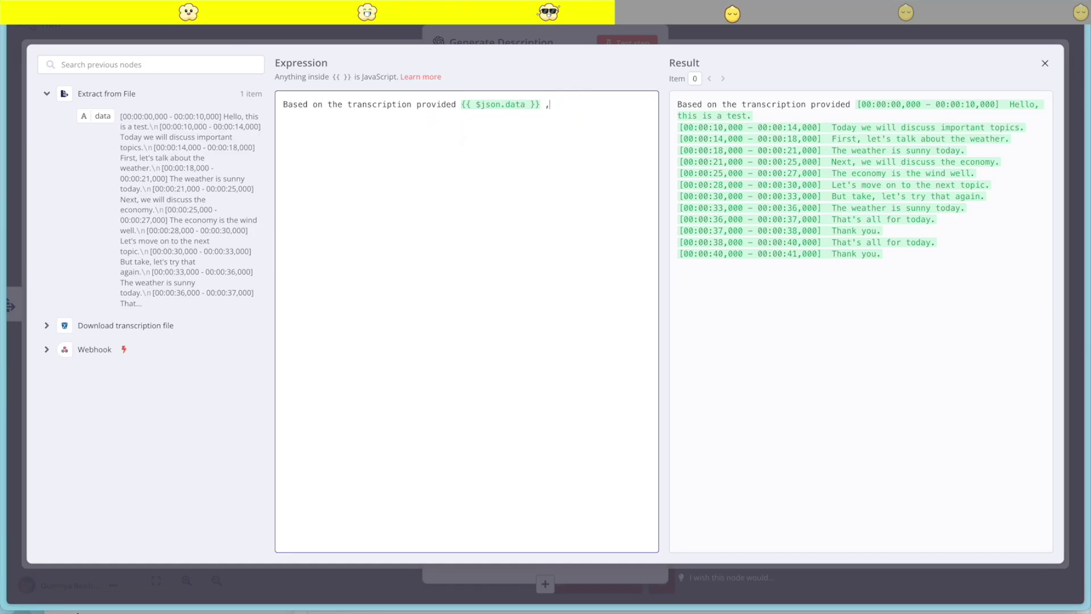
pyautogui.write(", create a compelling YouTube video description that is engaging, effectively summarizes the content, attracts viewers with key points, and includes a call-to-action at the end. To ensure maximum engagement, consider using a captivating opening sentence, bullet points for easy scanning, and actionable language throughout.   To make your description stand out, brainstorm unique selling points that highlight your video's value proposition, such as exclusive insights or practical tips. Additionally, tailor your description to the target audience by addressing their pain points and interests directly.   Lastly, use keywords strategically within your description to optimize it for search engines and increase visibility. By doing so, you can attract more viewers who are genuinely interested in your content.")
pyautogui.click(549, 108)
pyautogui.press('BackSpace')
pyautogui.press('BackSpace')
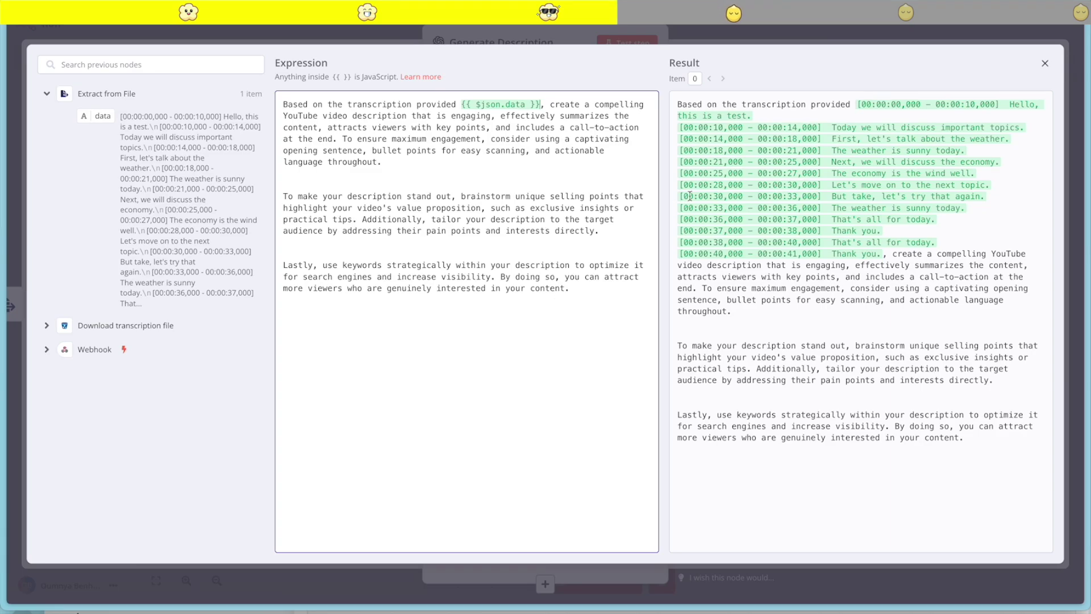
pyautogui.press('Escape')
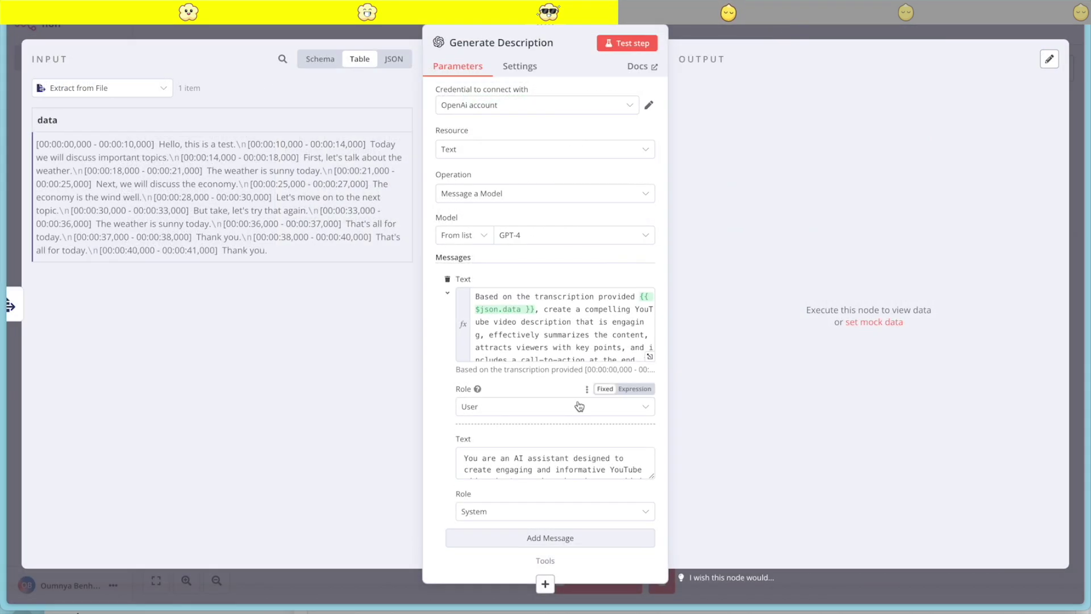
# Replace the Generate Description system message with a description-focused system prompt
pyautogui.scroll(-2, 580, 406)
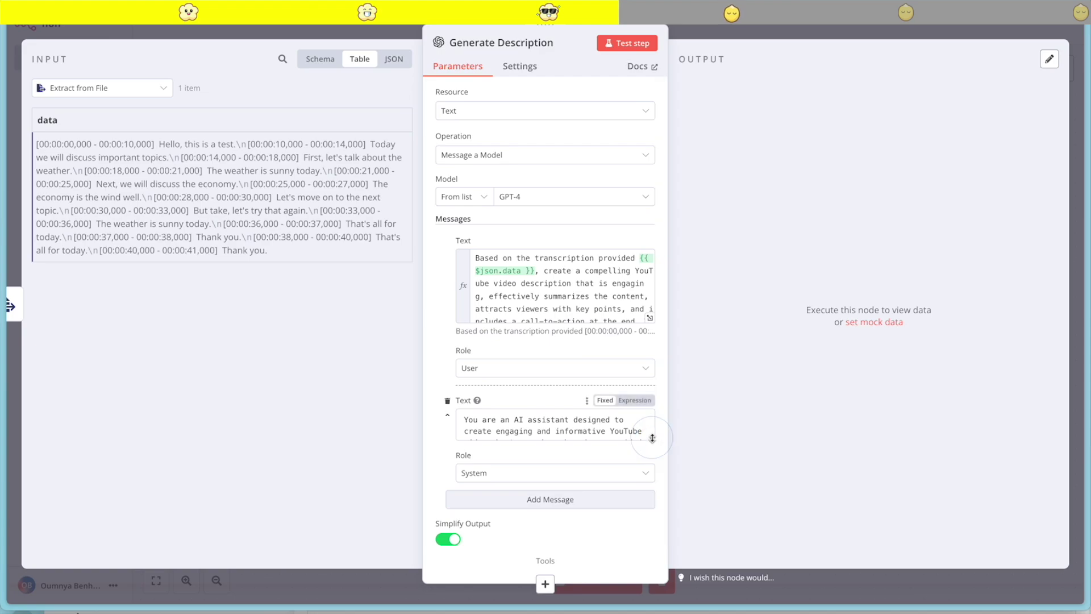
pyautogui.moveTo(652, 437); pyautogui.dragTo(651, 508)
pyautogui.scroll(-5, 625, 472)
pyautogui.scroll(5, 626, 471)
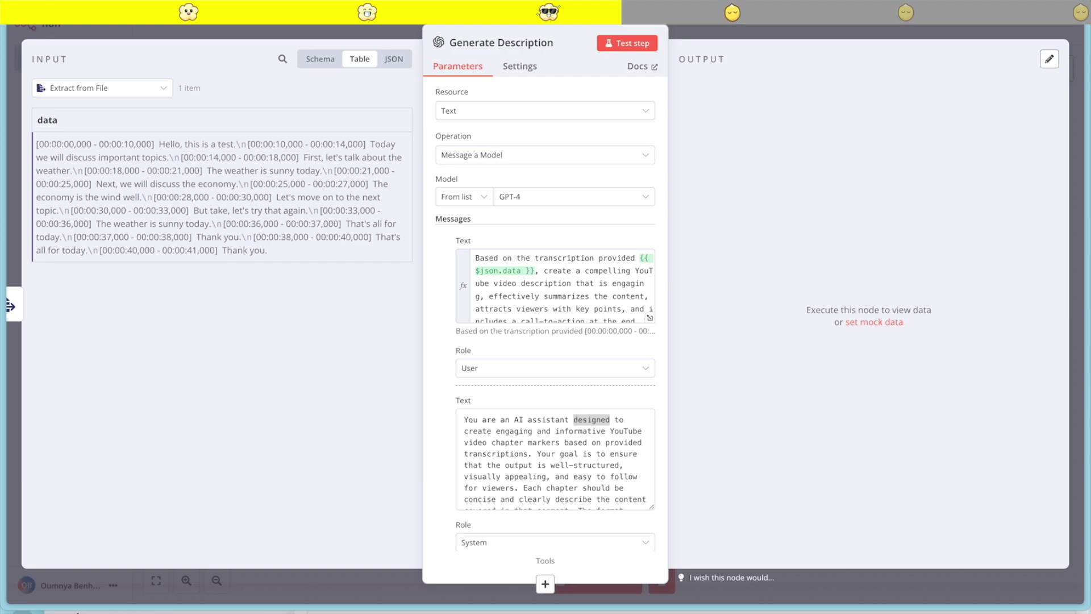
pyautogui.click(519, 454)
pyautogui.hotkey('ctrl', 'a')
pyautogui.write('You are an AI assistant designed to create engaging and informative YouTube video descriptions based on provided transcriptions. Ensure that the output is well-structured and appealing.')
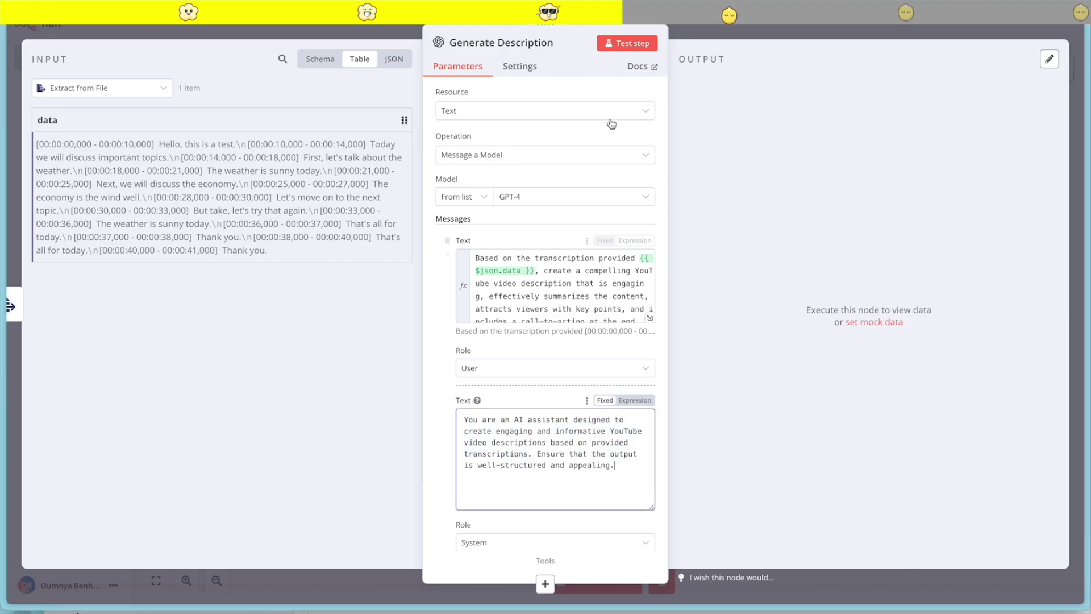
# Run Generate Description and pin its YouTube description output about weather and economy
pyautogui.click(629, 44)
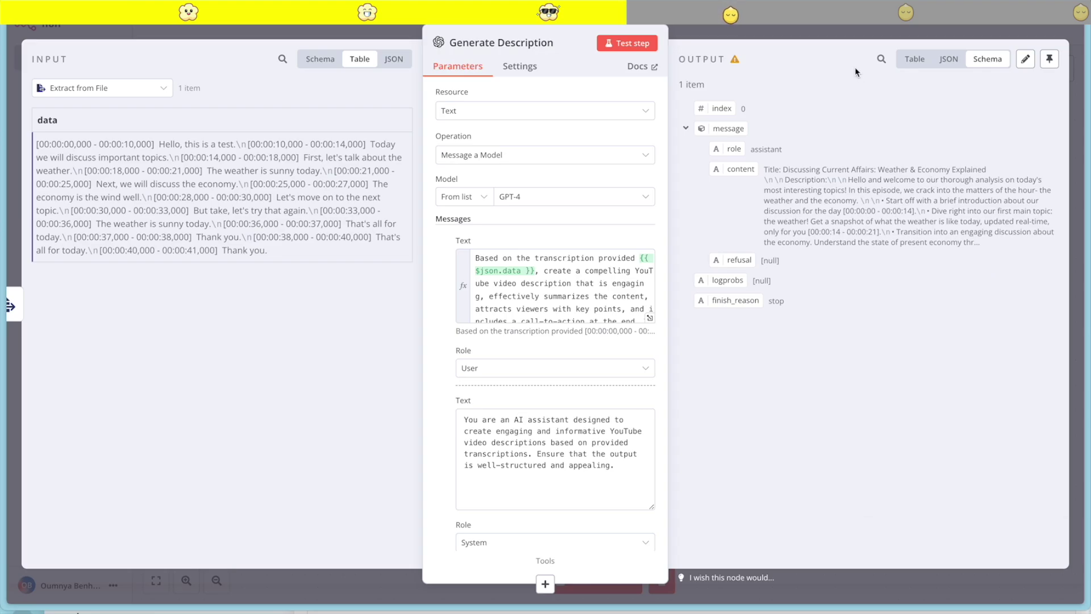
pyautogui.click(1049, 59)
pyautogui.press('Escape')
pyautogui.doubleClick(707, 145)
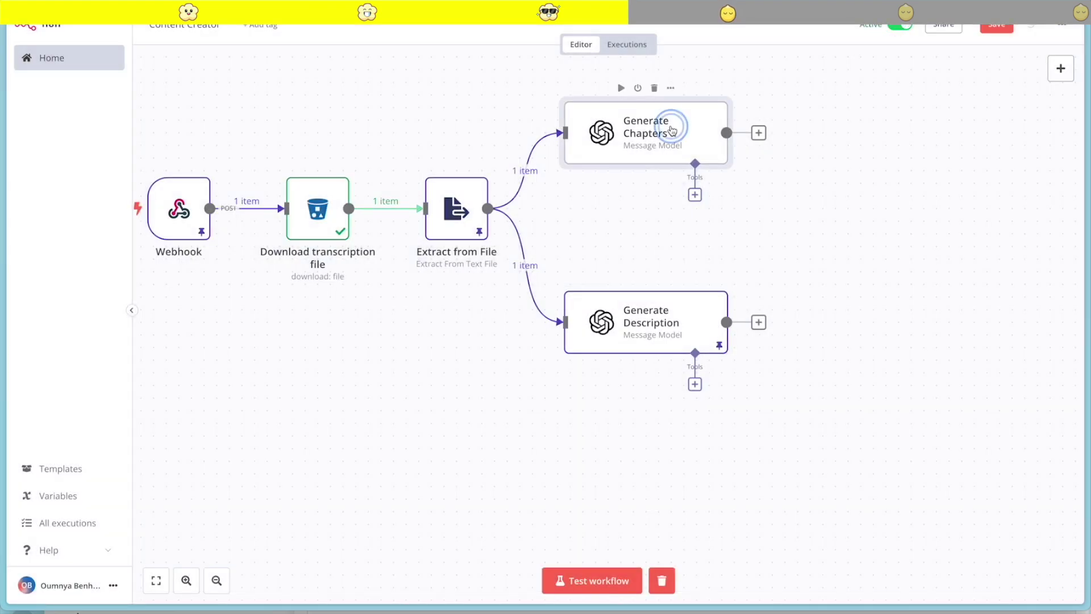
# Re-run Generate Chapters and pin its chapter-timestamp output
pyautogui.click(653, 44)
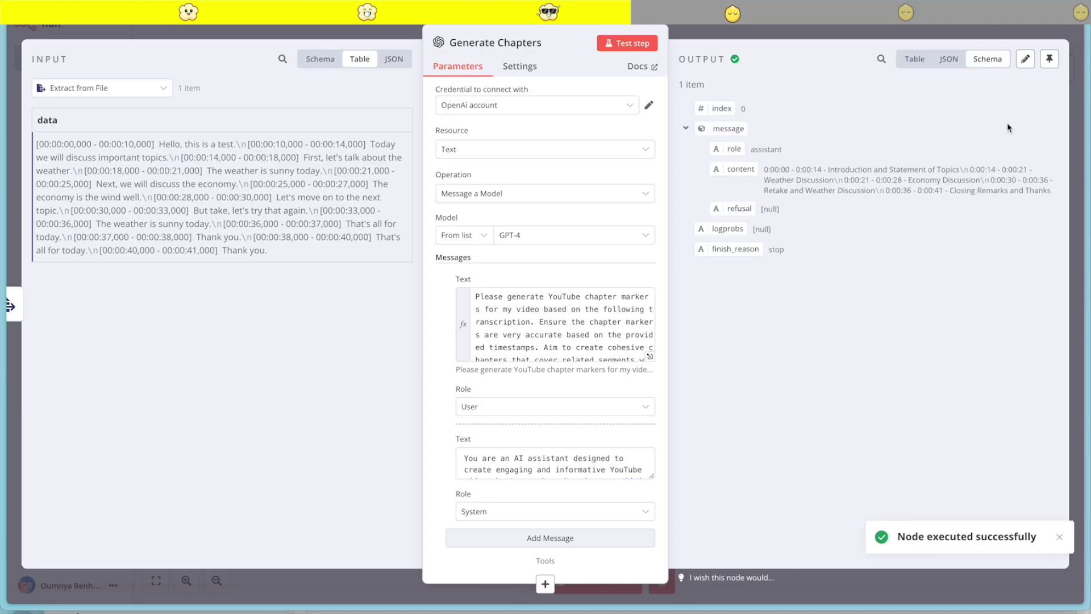
pyautogui.click(1049, 59)
pyautogui.click(876, 24)
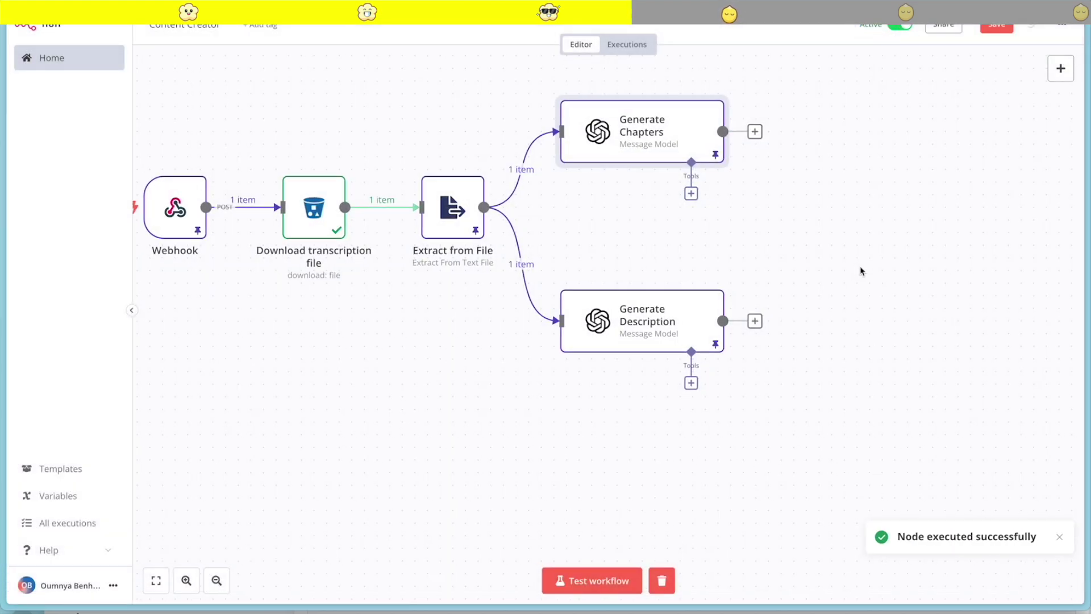
# Bring up the node chooser for a step following Generate Chapters
pyautogui.hscroll(1, 861, 272)
pyautogui.scroll(1, 861, 271)
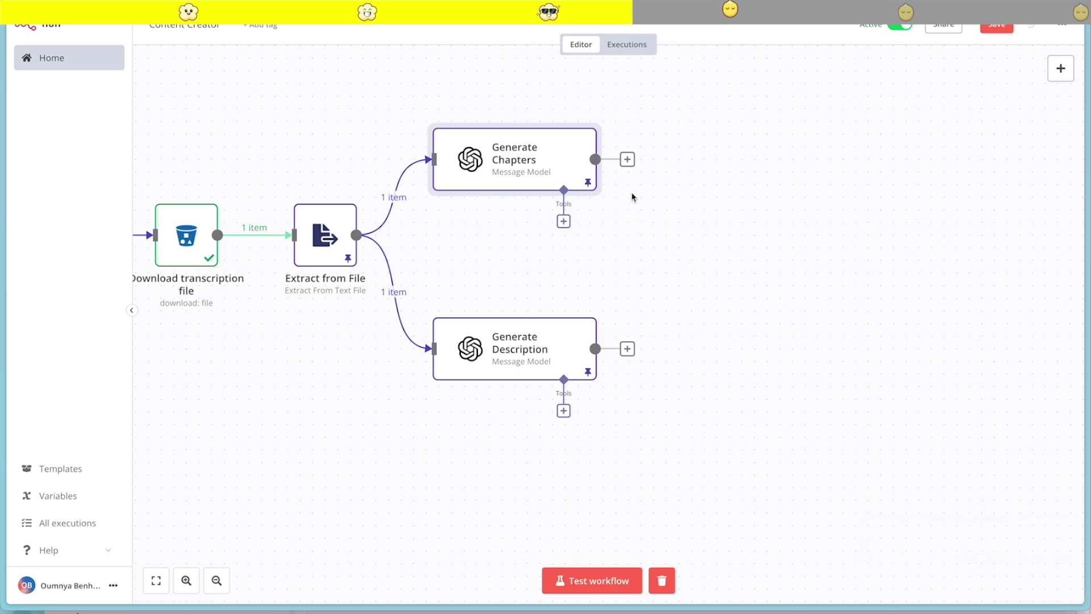
pyautogui.click(627, 159)
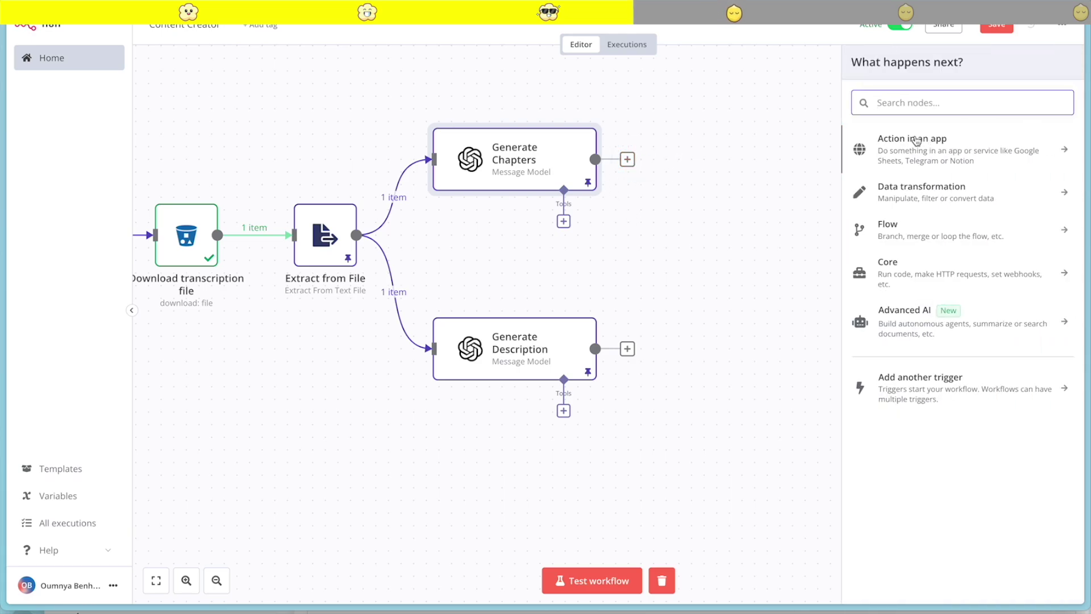
# Add an Edit Fields node after Generate Chapters named 'Get Chapters content'
pyautogui.click(949, 195)
pyautogui.click(940, 239)
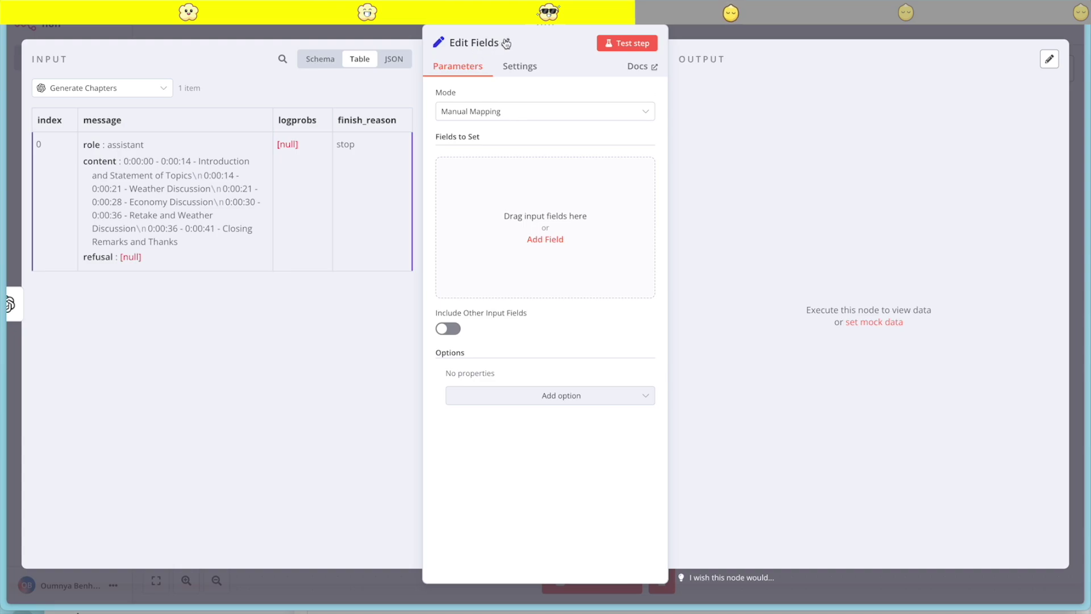
pyautogui.click(506, 44)
pyautogui.write('Get Chapters content')
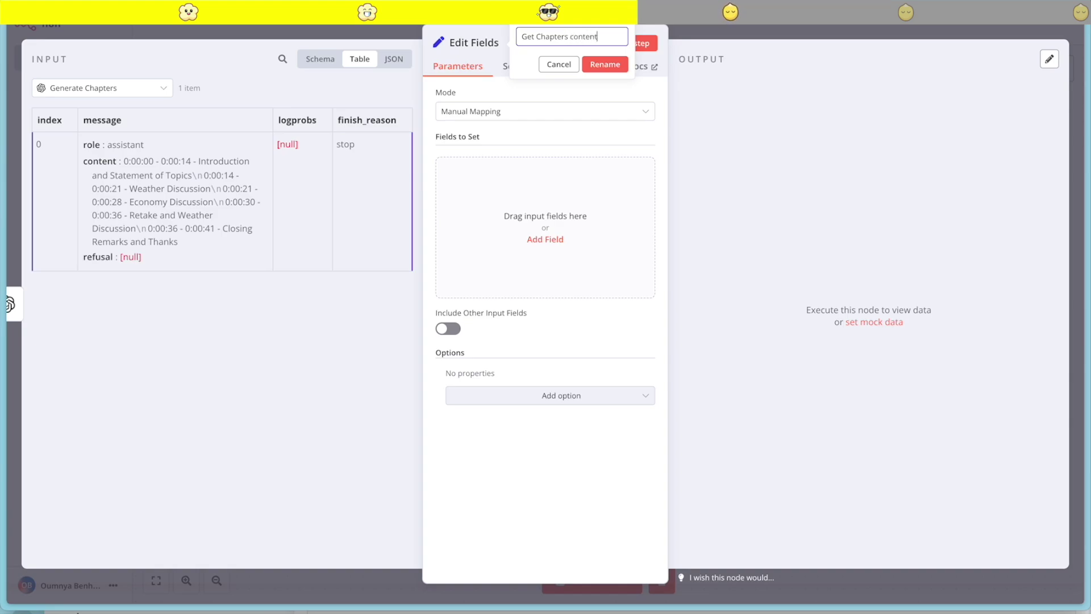
pyautogui.click(604, 64)
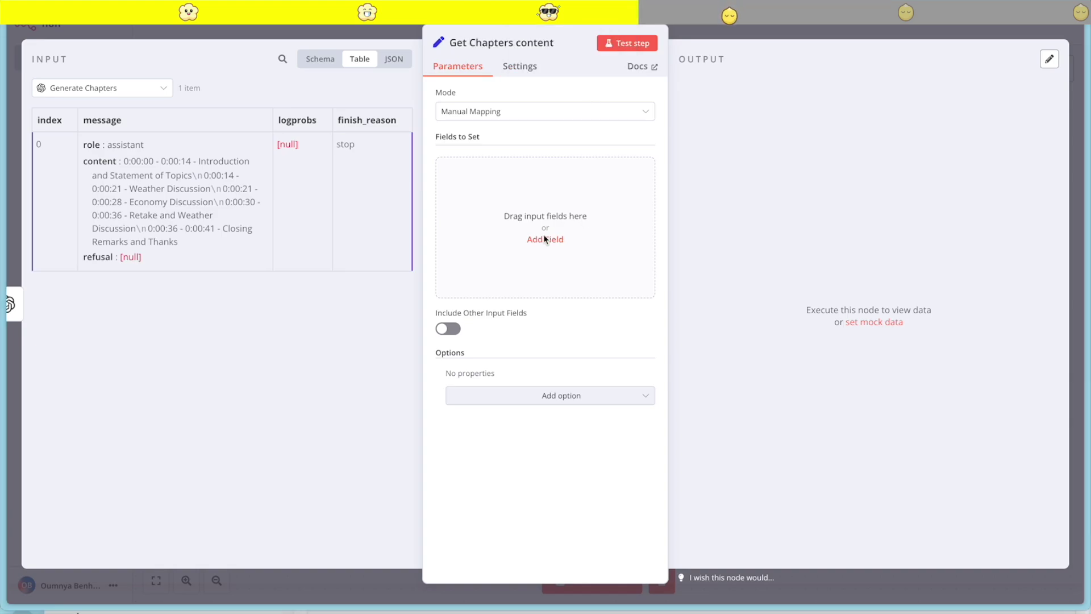
# Add a 'chapters' field mapped to message.content and test the node
pyautogui.click(526, 244)
pyautogui.write('chapters')
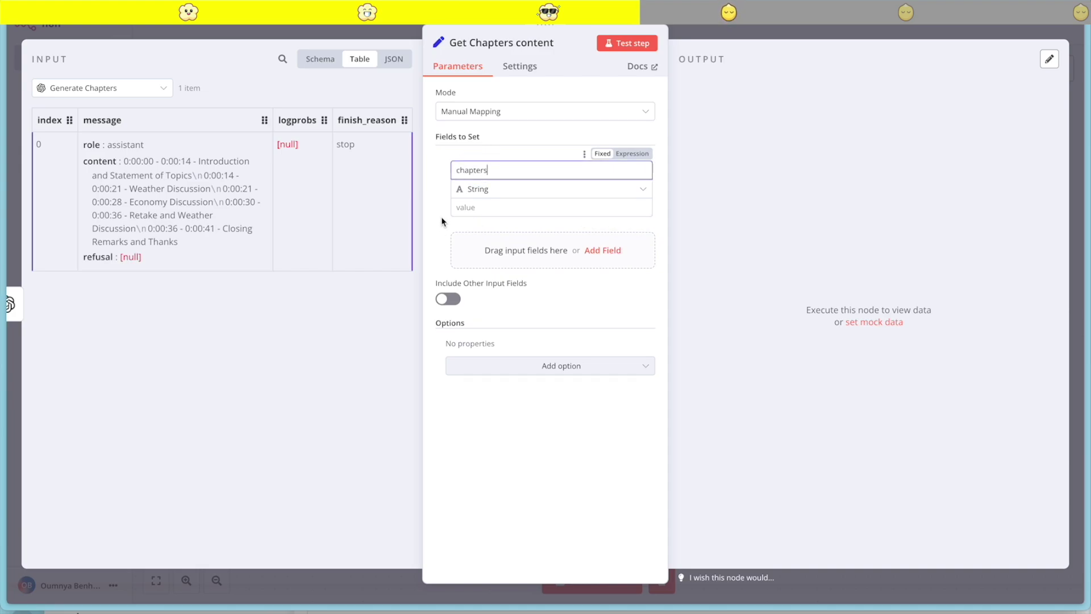
pyautogui.press('Tab')
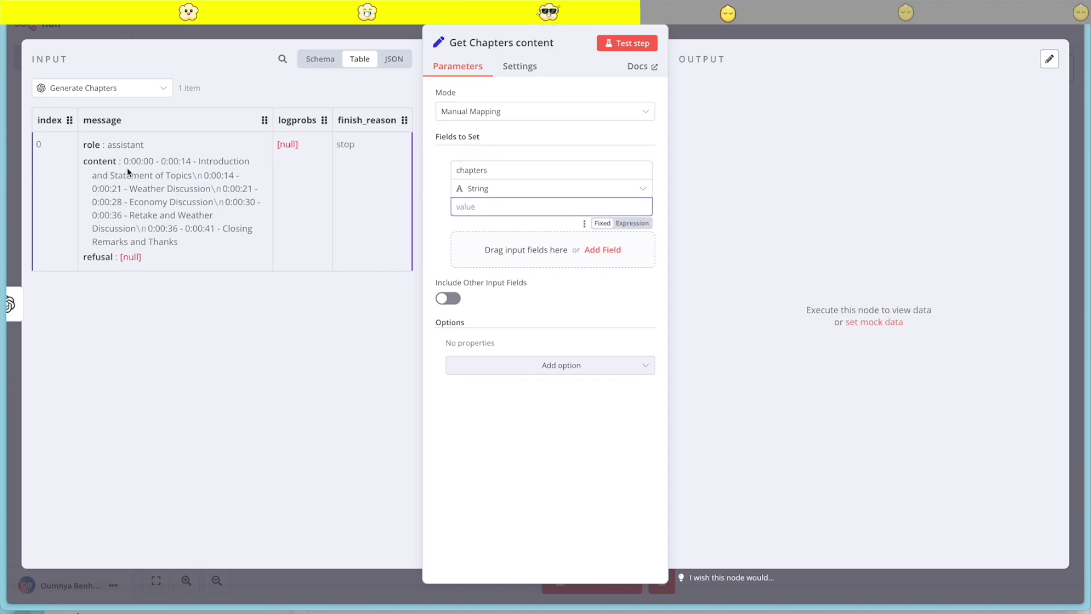
pyautogui.moveTo(101, 164); pyautogui.dragTo(488, 207)
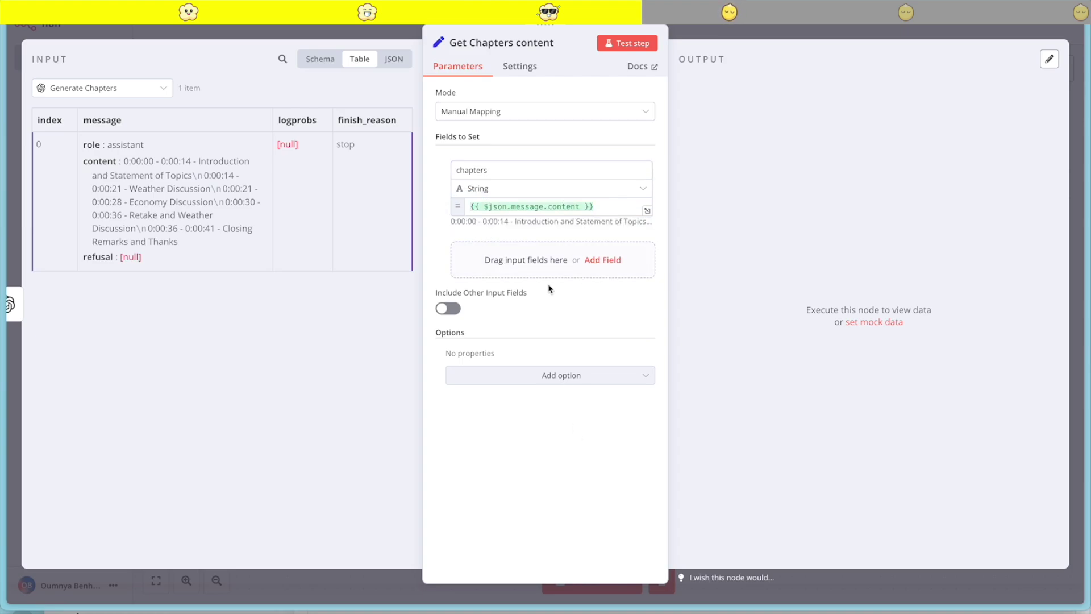
pyautogui.click(627, 43)
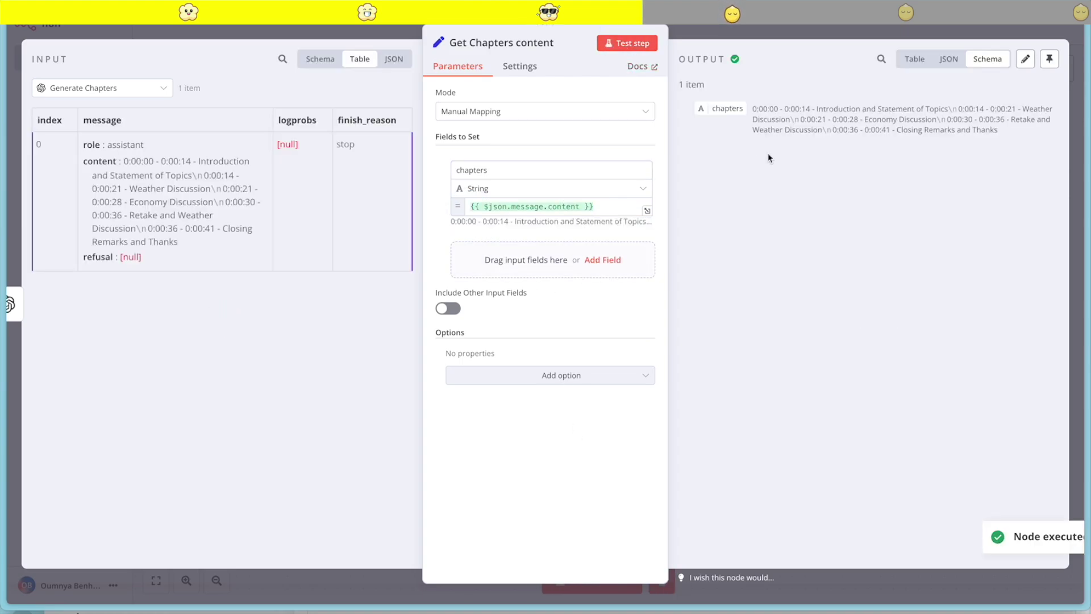
pyautogui.click(957, 33)
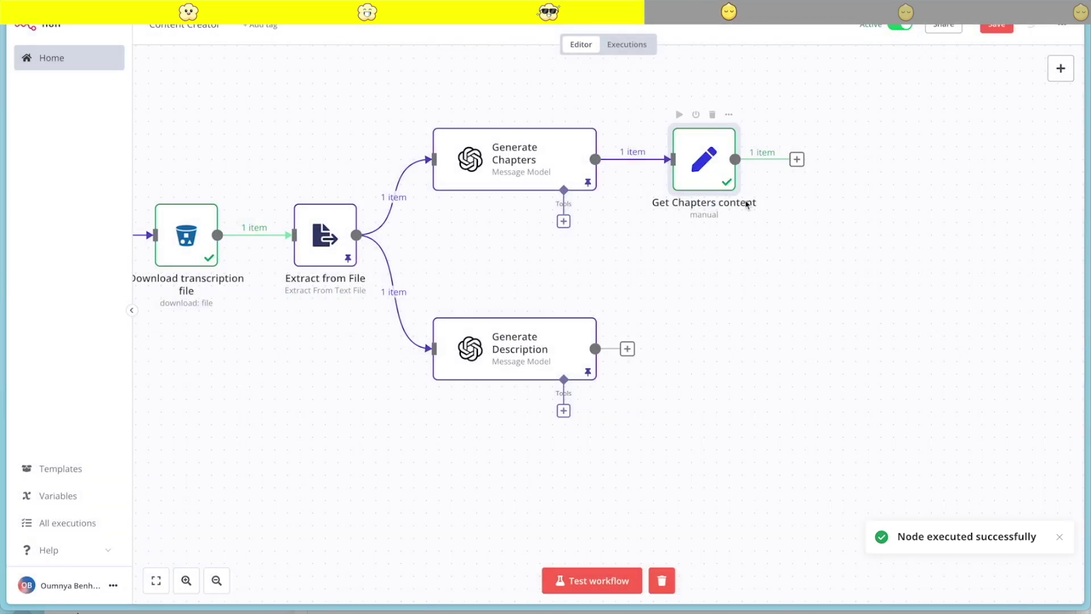
# Duplicate Get Chapters content and connect the copy to Generate Description
pyautogui.rightClick(746, 203)
pyautogui.click(723, 283)
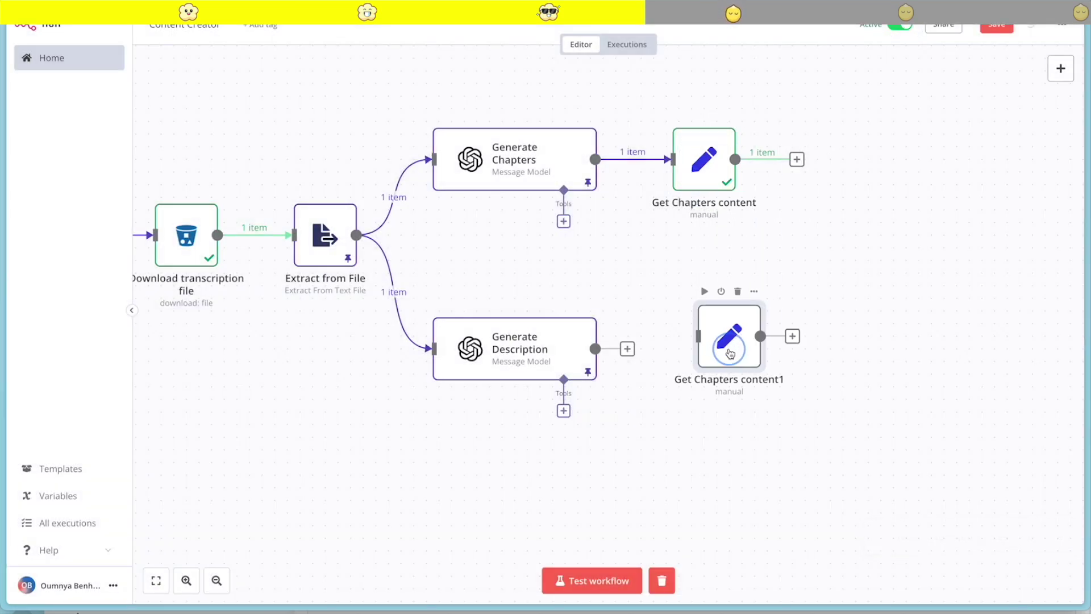
pyautogui.moveTo(730, 354); pyautogui.dragTo(704, 359)
pyautogui.moveTo(595, 348); pyautogui.dragTo(673, 350)
pyautogui.doubleClick(705, 349)
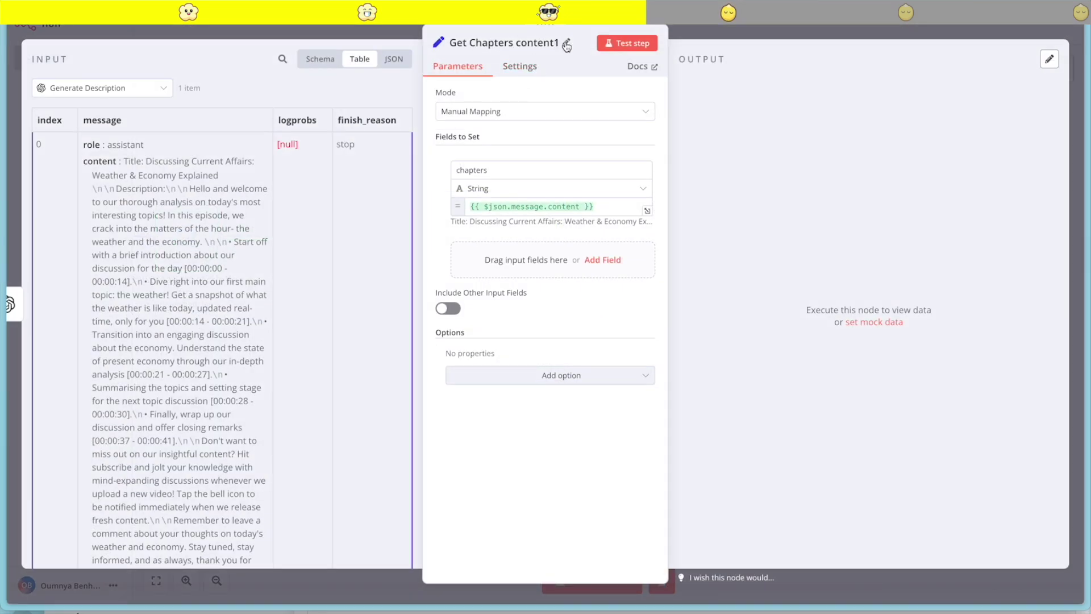
# Rename the copy 'Get Description content' and change its field name to 'description'
pyautogui.click(567, 46)
pyautogui.tripleClick(596, 37)
pyautogui.write('Get Description content')
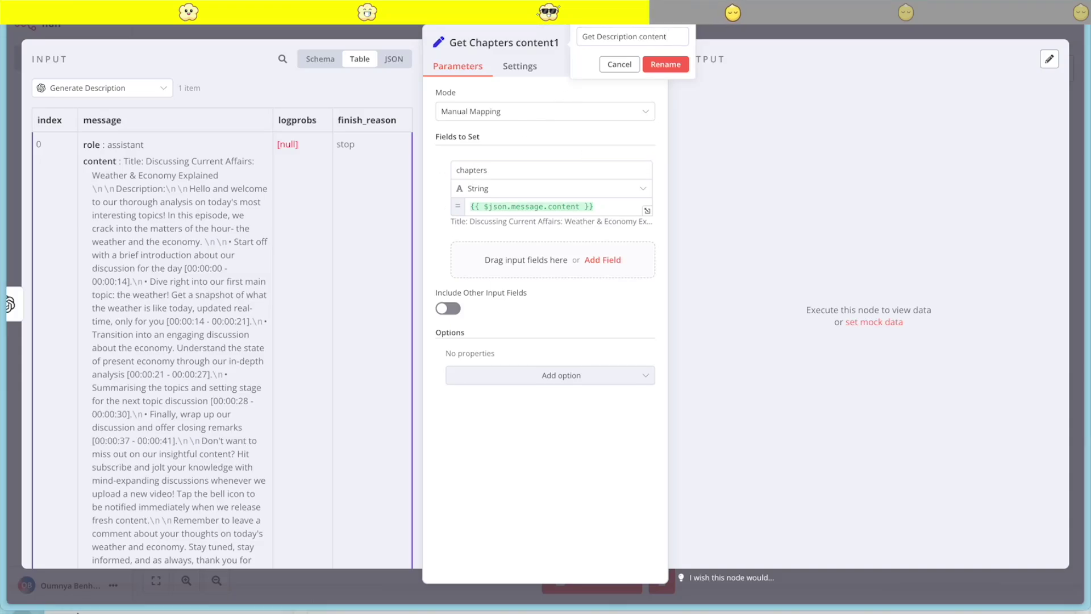
pyautogui.doubleClick(490, 173)
pyautogui.click(664, 64)
pyautogui.write('desc')
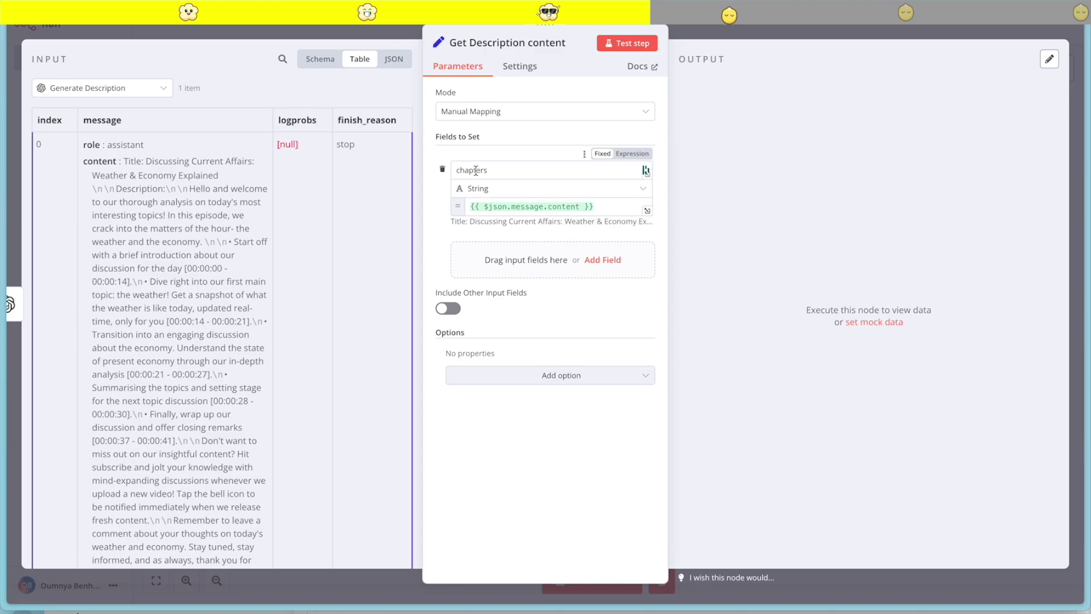
pyautogui.write('ription')
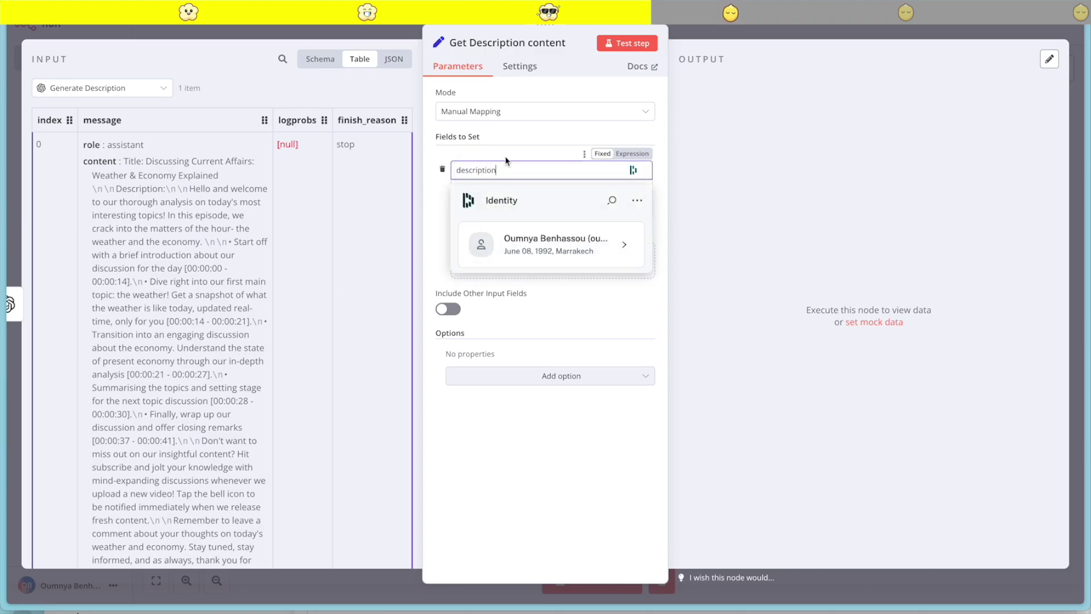
# Run Get Description content and pin its description output
pyautogui.click(626, 43)
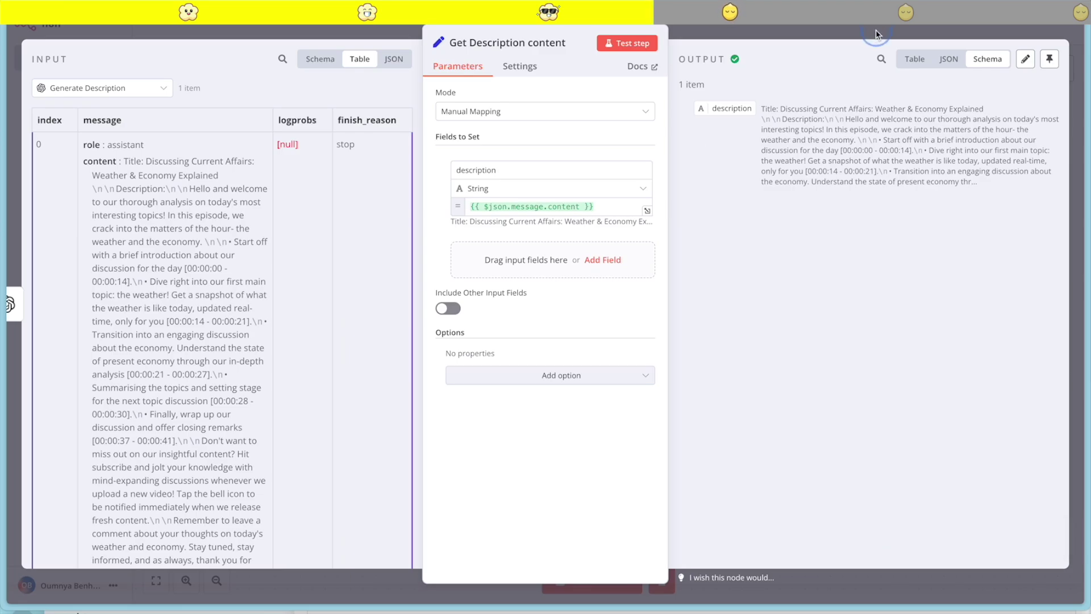
pyautogui.click(1049, 59)
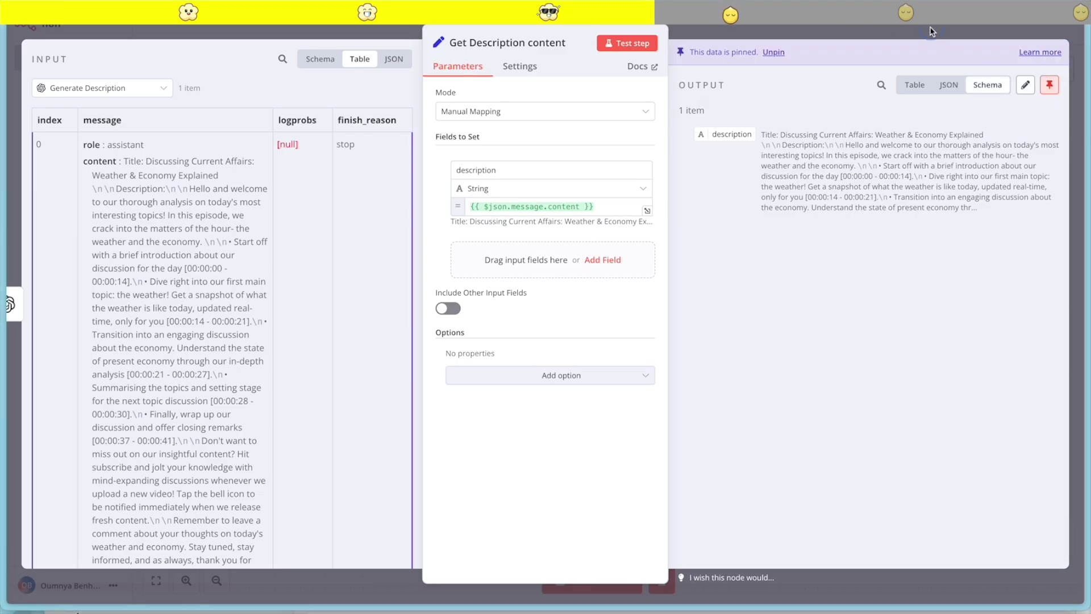
pyautogui.click(932, 31)
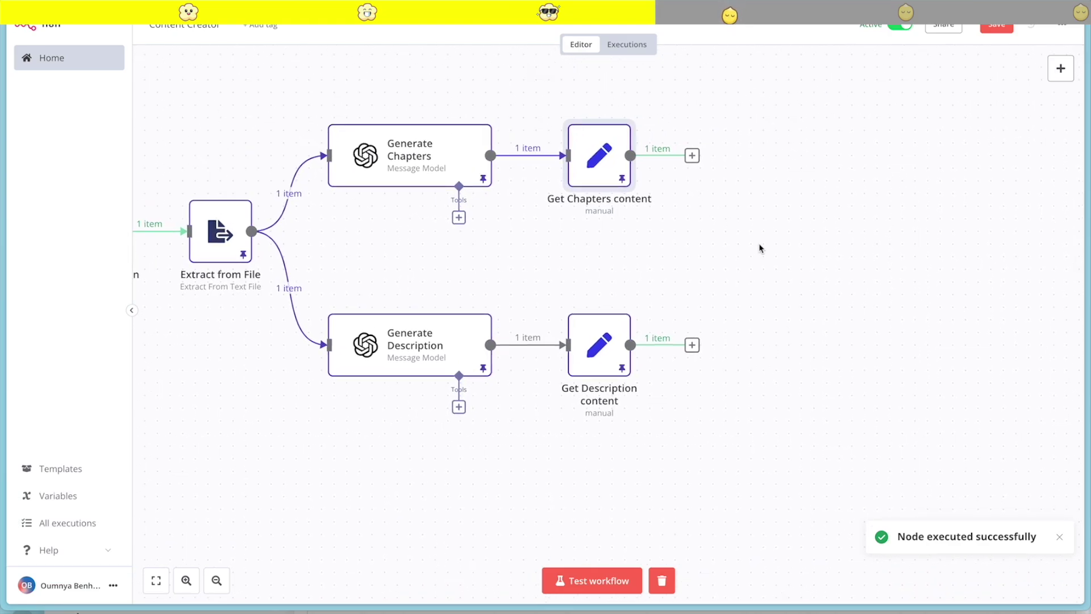
# Add a Merge node after Get Chapters content from Data transformation
pyautogui.click(692, 155)
pyautogui.click(887, 268)
pyautogui.click(857, 67)
pyautogui.click(945, 204)
pyautogui.scroll(-2, 945, 359)
pyautogui.scroll(-1, 945, 362)
pyautogui.click(926, 482)
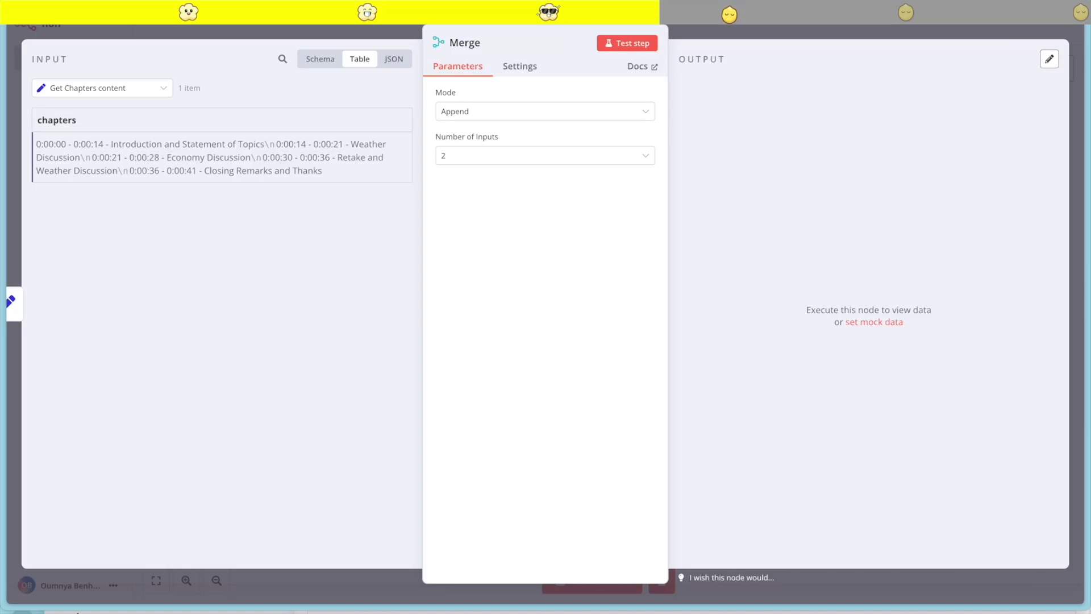
# Set the Merge mode to Combine by All Possible Combinations and test it
pyautogui.click(496, 112)
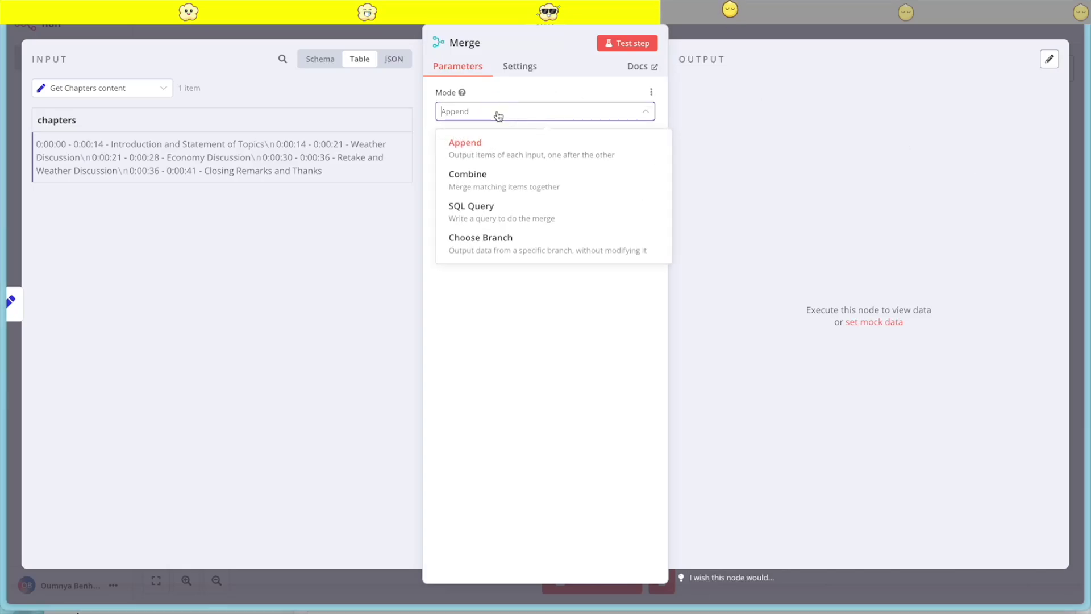
pyautogui.click(491, 176)
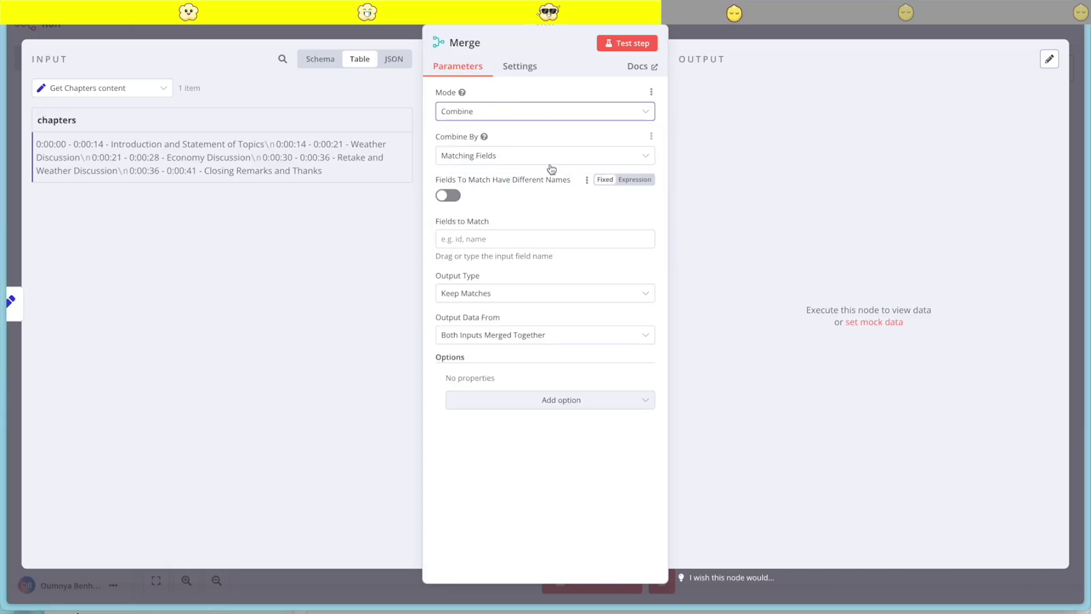
pyautogui.click(512, 156)
pyautogui.click(487, 254)
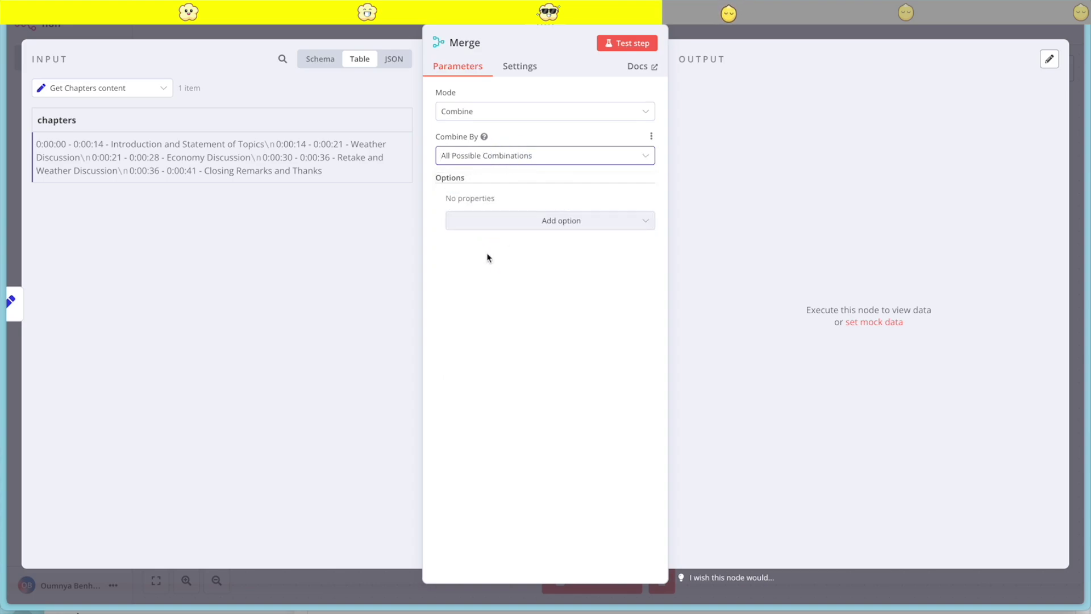
pyautogui.click(618, 54)
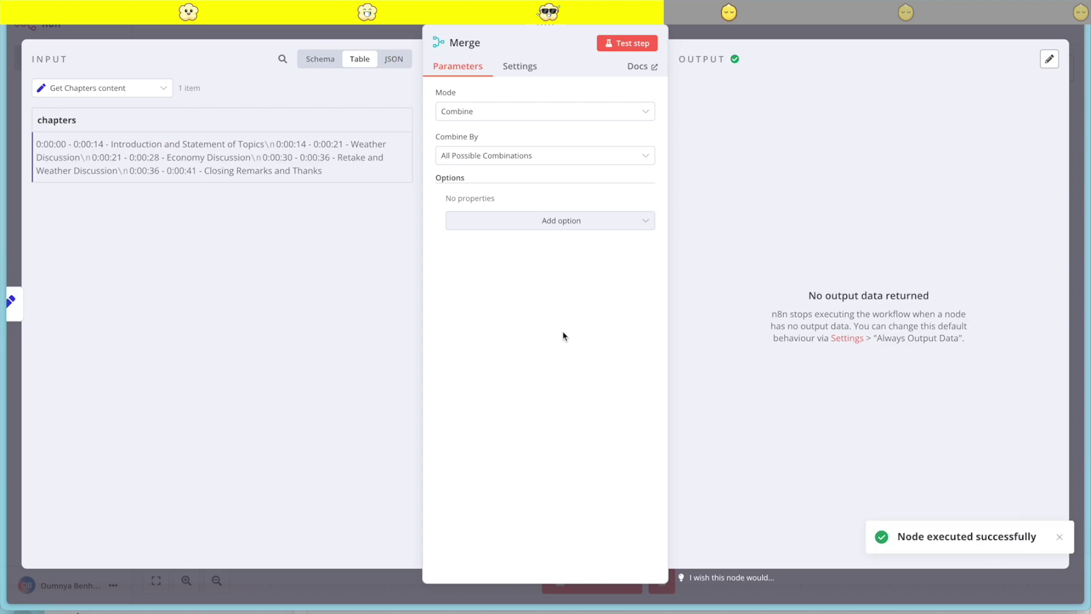
# Rename the Merge node to 'Merge desc & Chapters'
pyautogui.click(470, 48)
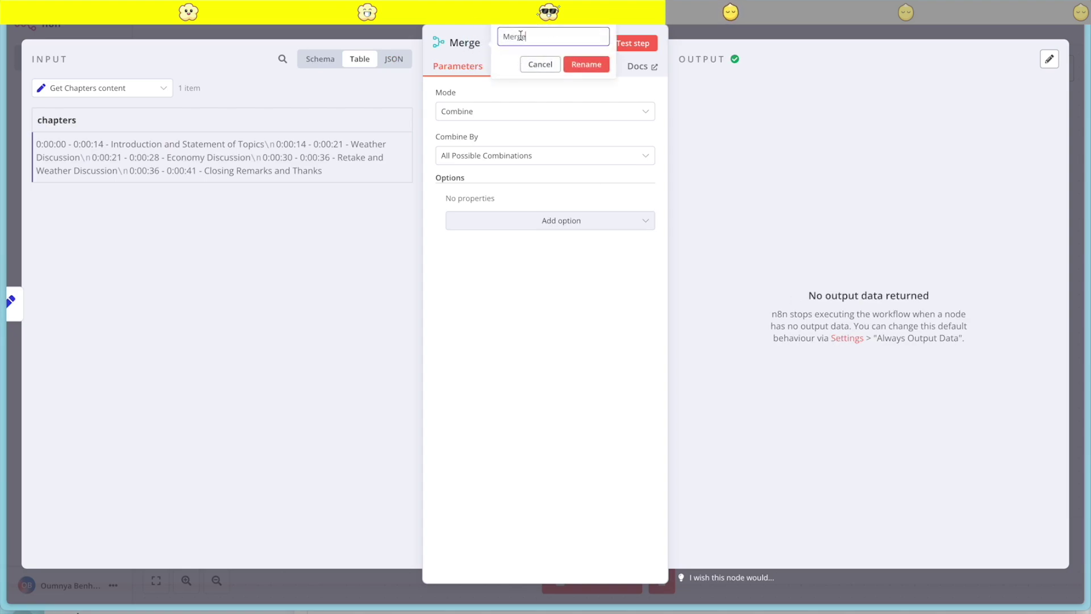
pyautogui.write('desc & Chapters')
pyautogui.press('Return')
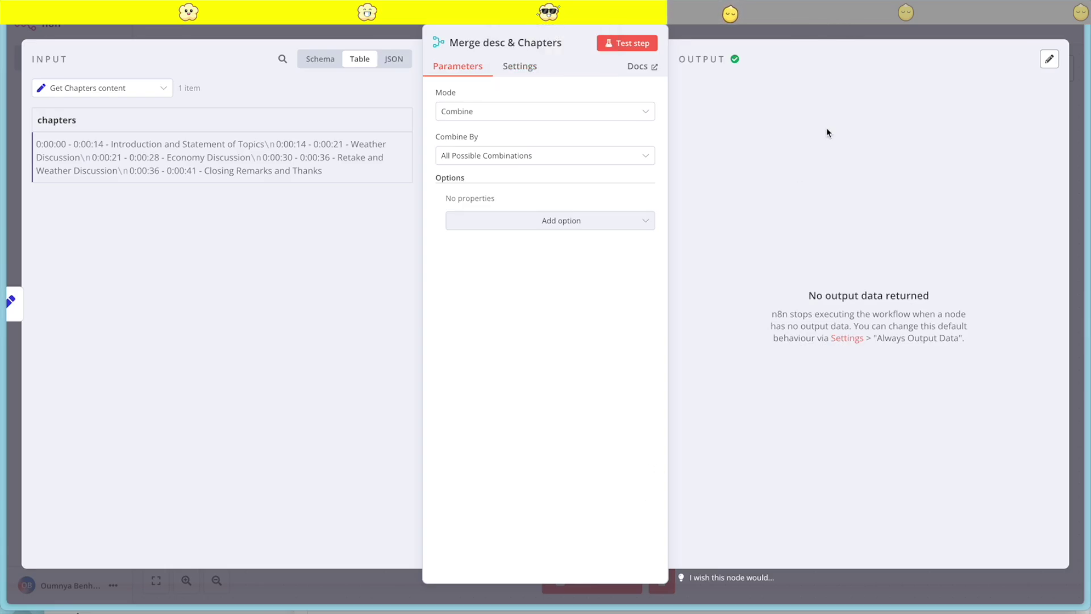
pyautogui.press('Escape')
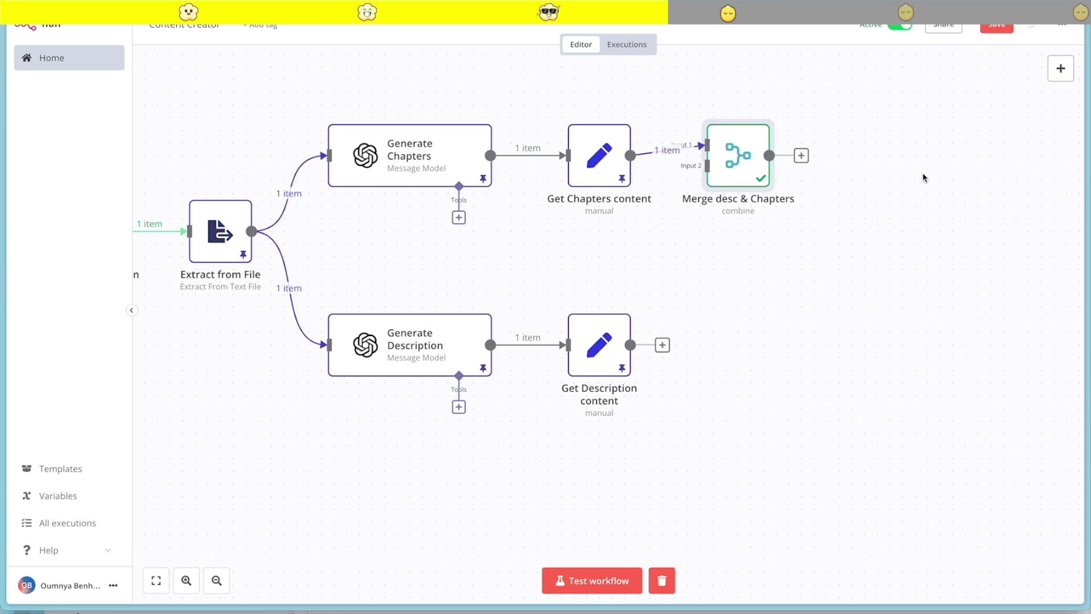
# Connect Get Description content to Merge input 2, run it, and pin the combined output
pyautogui.moveTo(733, 170); pyautogui.dragTo(796, 221)
pyautogui.moveTo(662, 345); pyautogui.dragTo(769, 216)
pyautogui.click(777, 162)
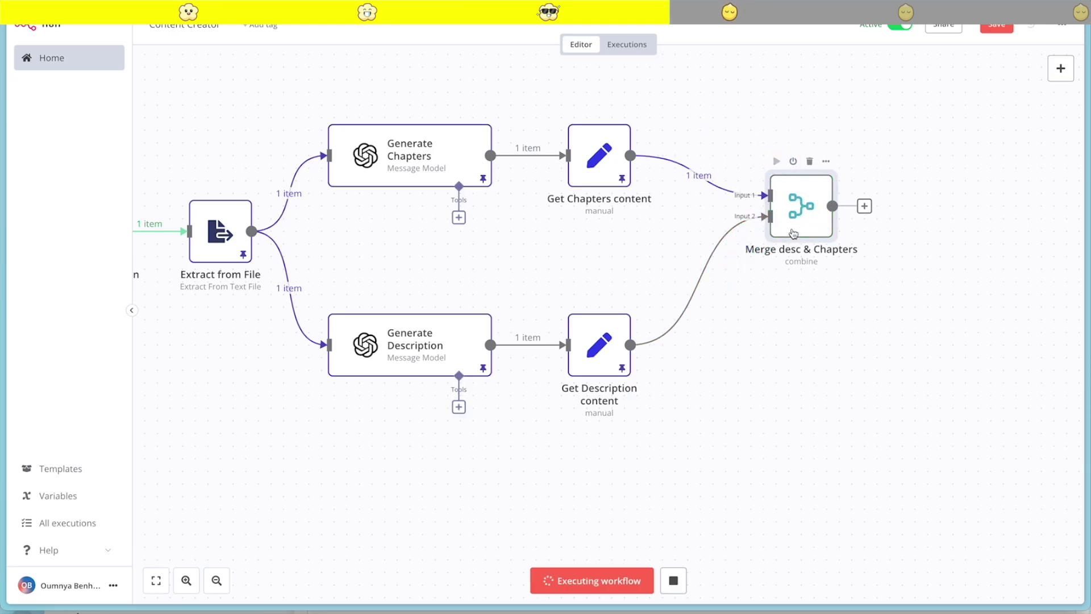
pyautogui.doubleClick(792, 216)
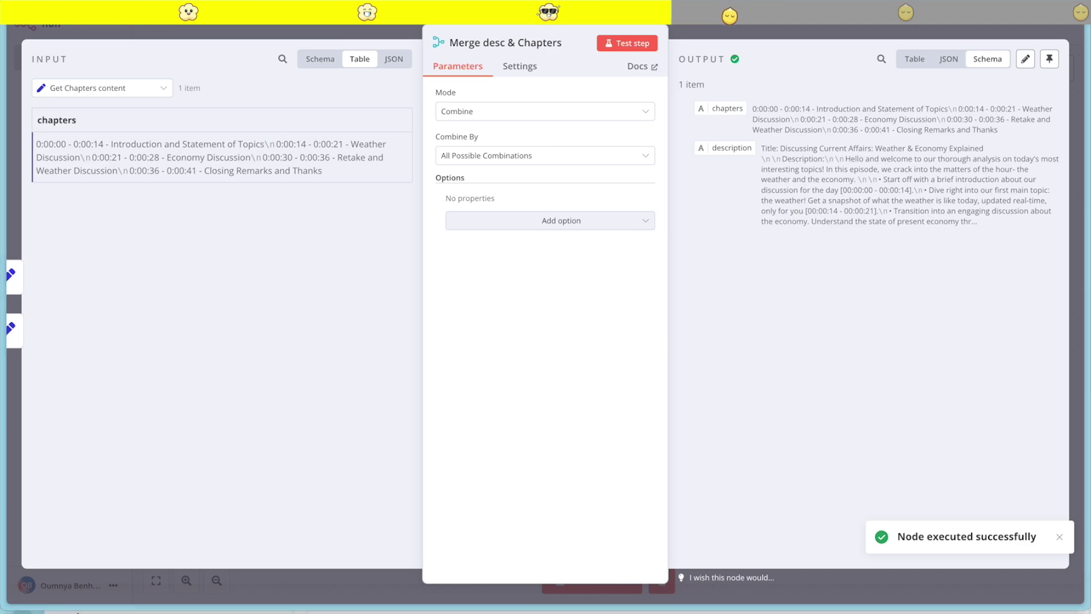
pyautogui.click(1049, 59)
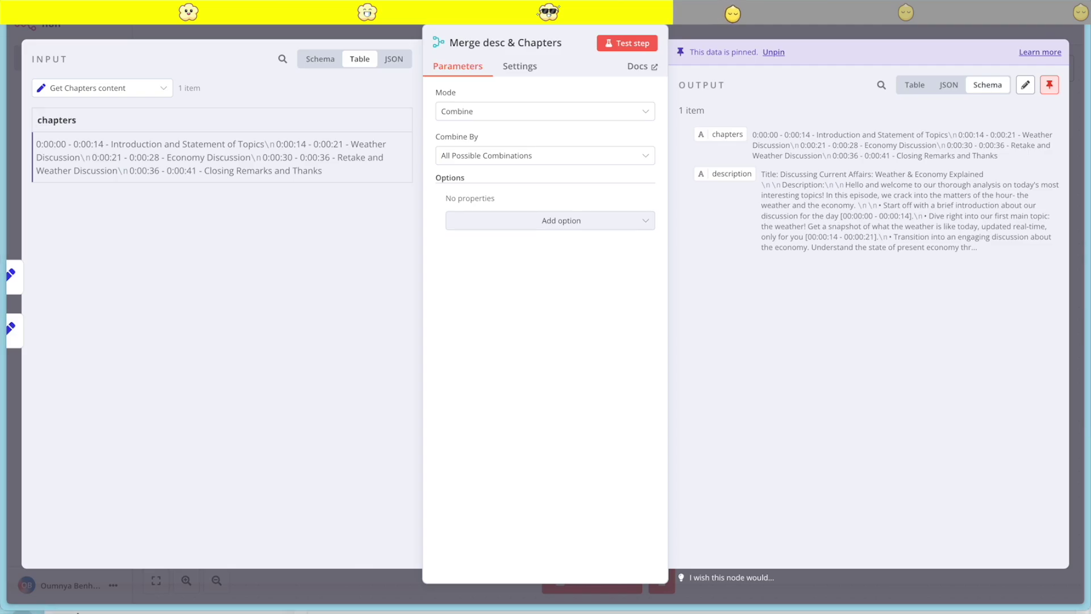
pyautogui.press('Escape')
# Add a NocoDB 'Create a row' node after the merge and start a new credential
pyautogui.moveTo(789, 220); pyautogui.dragTo(830, 228)
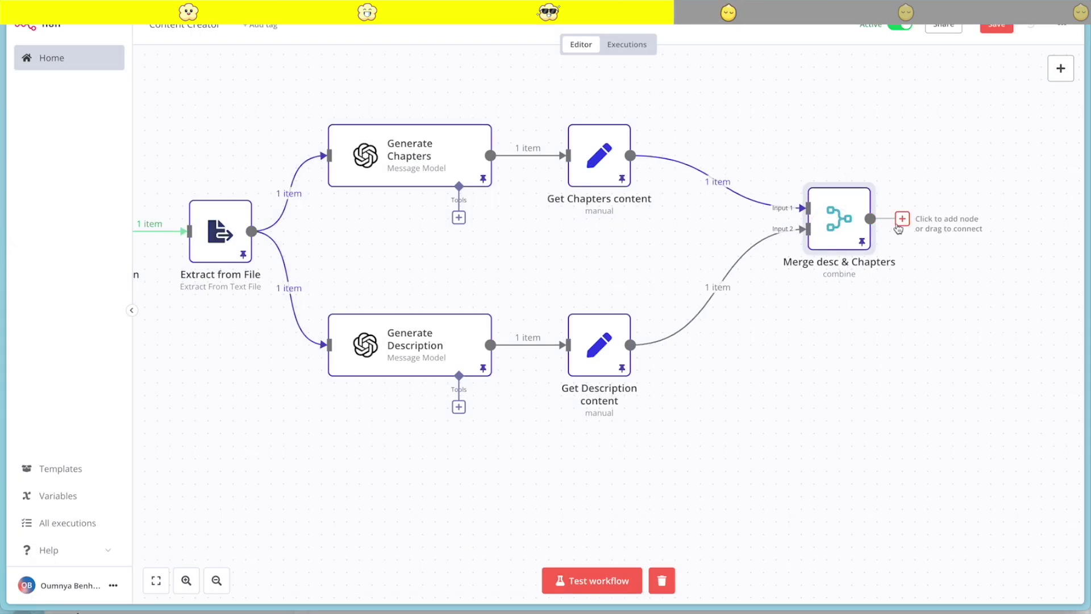
pyautogui.click(900, 220)
pyautogui.write('noc')
pyautogui.click(890, 141)
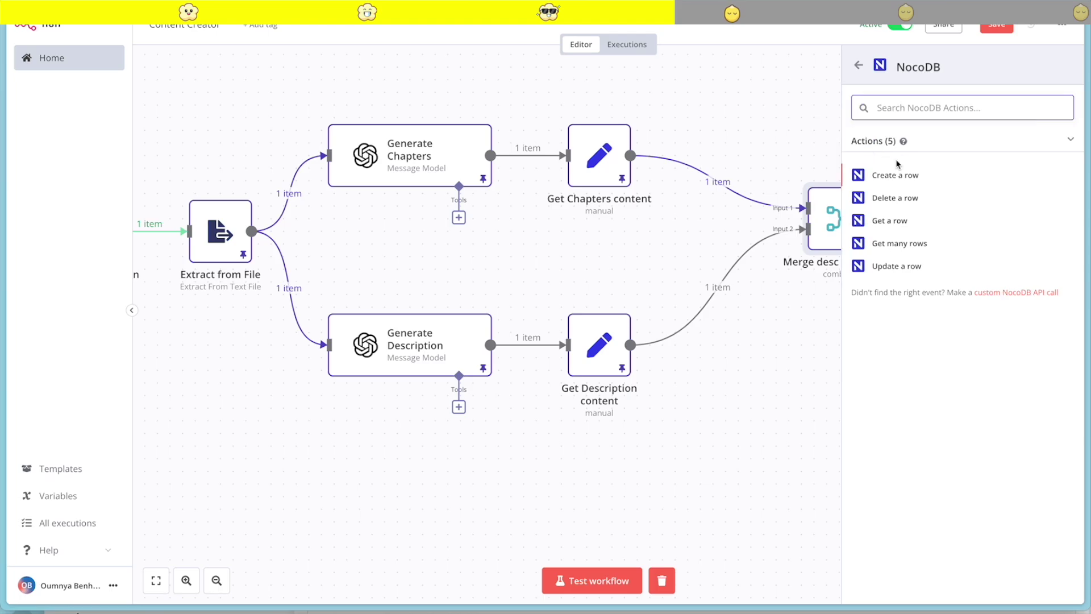
pyautogui.click(903, 176)
pyautogui.click(591, 108)
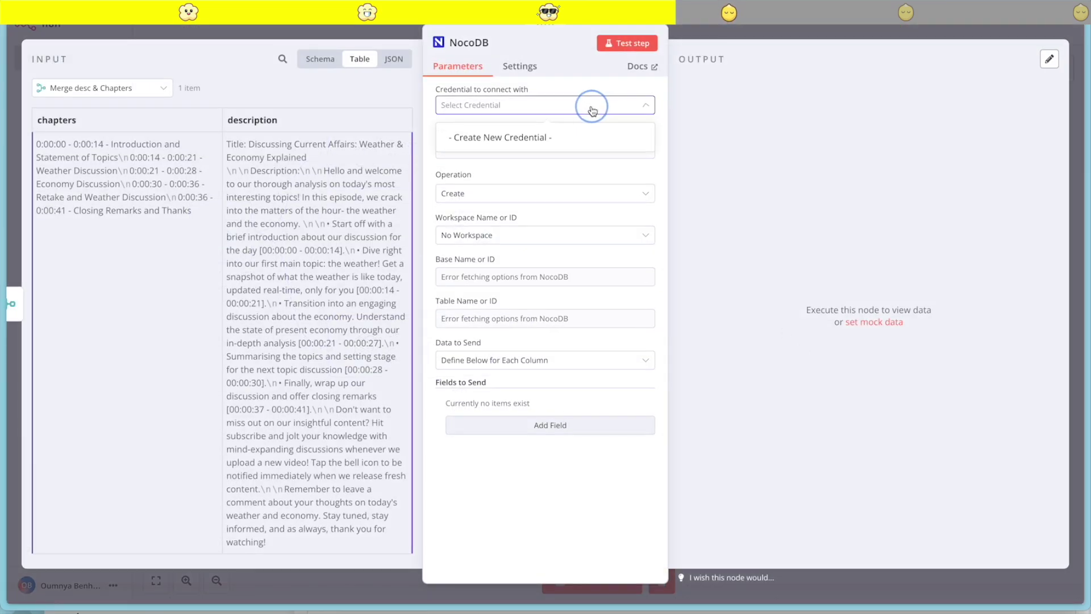
pyautogui.click(539, 141)
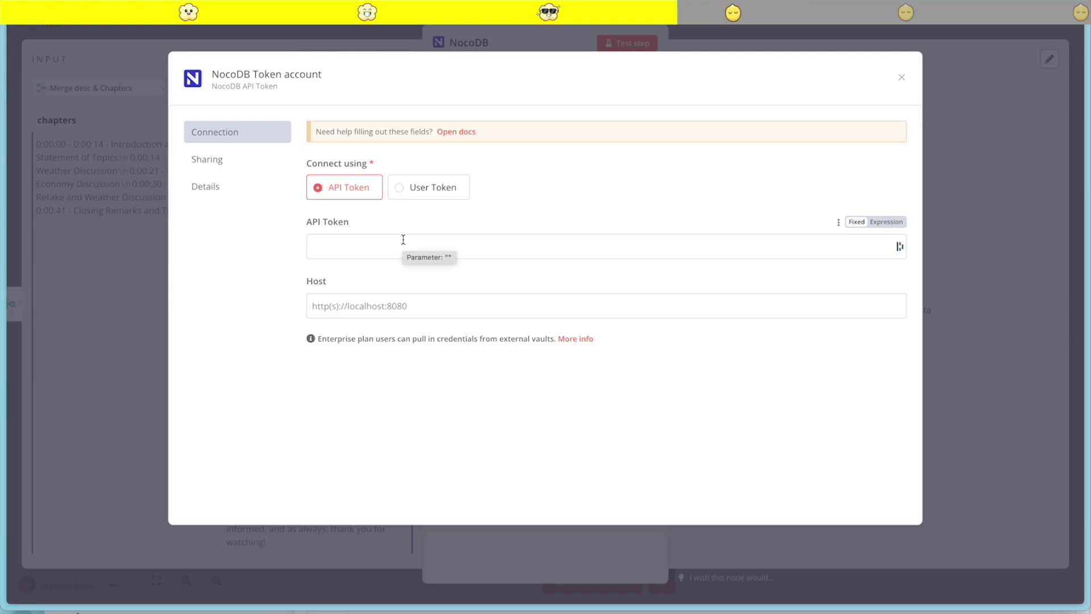
# Open the deployed NocoDB instance from CloudStation and sign up an admin account
pyautogui.moveTo(3, 102)
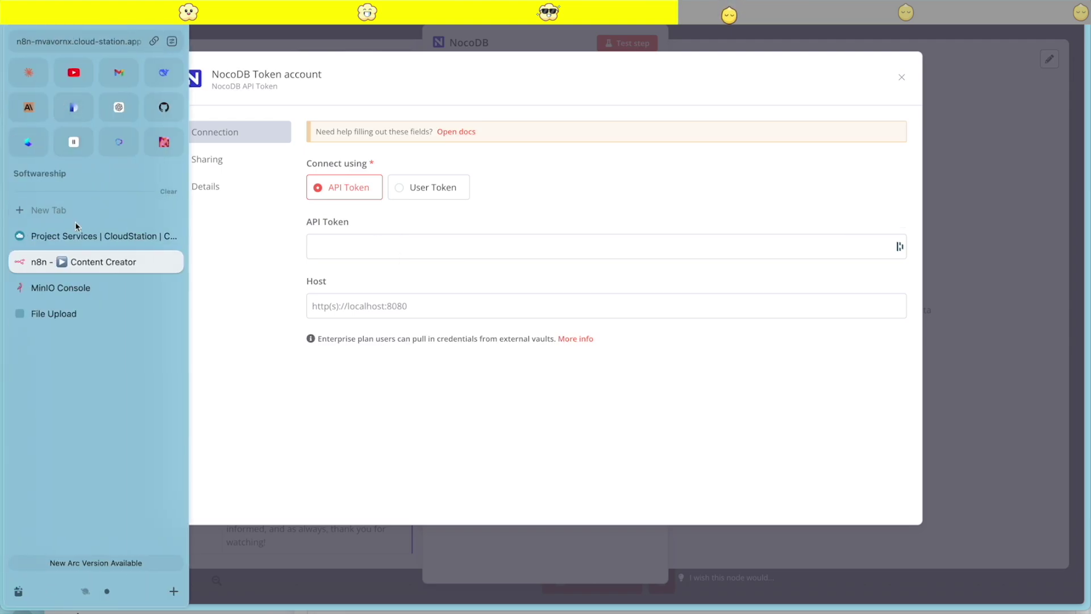
pyautogui.click(71, 234)
pyautogui.click(209, 457)
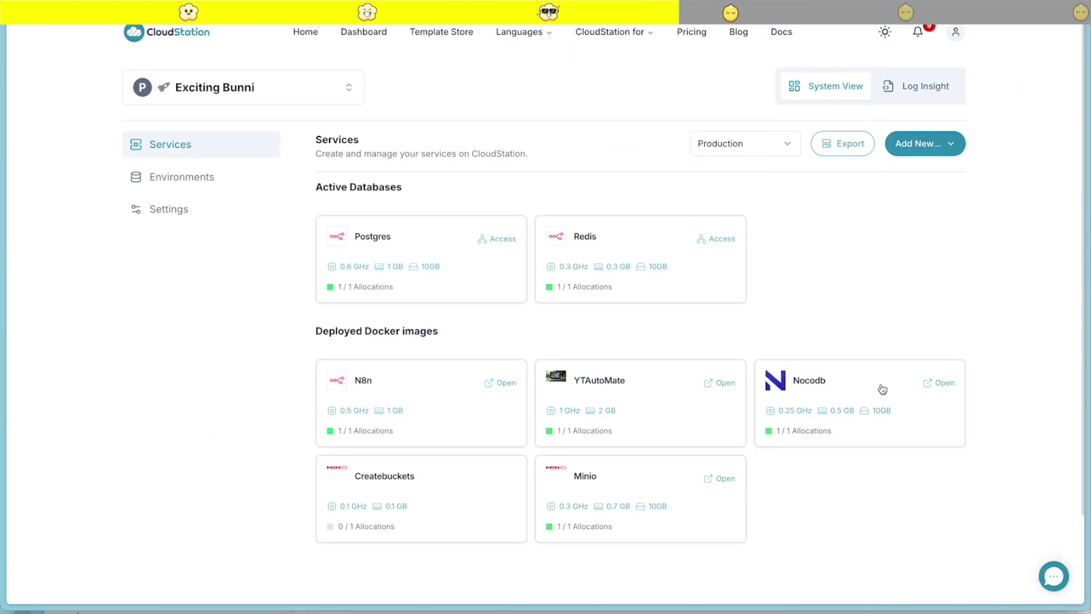
pyautogui.click(945, 388)
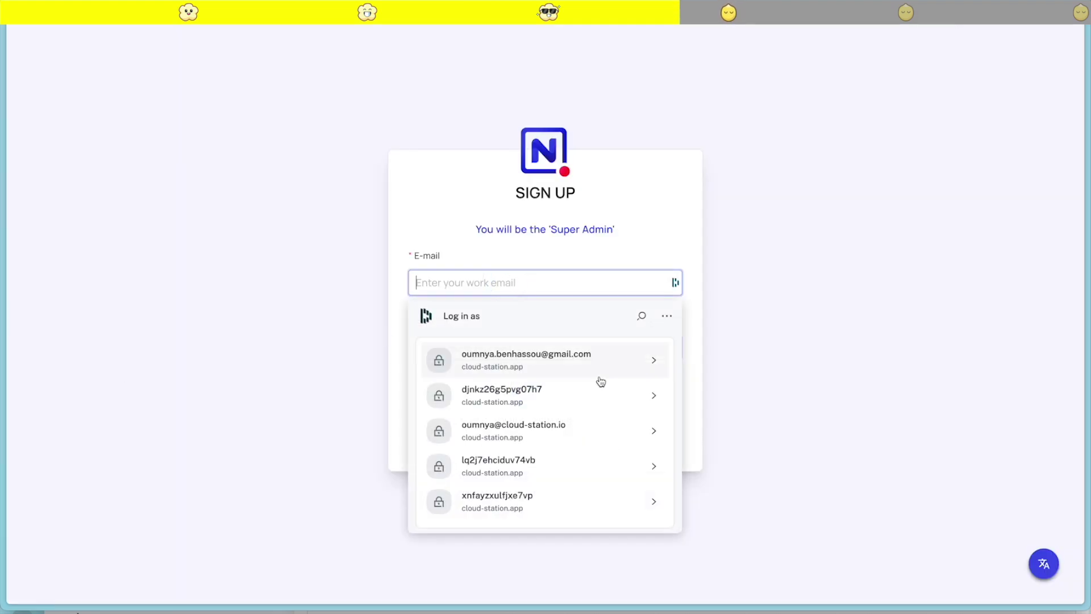
pyautogui.click(518, 364)
pyautogui.click(517, 395)
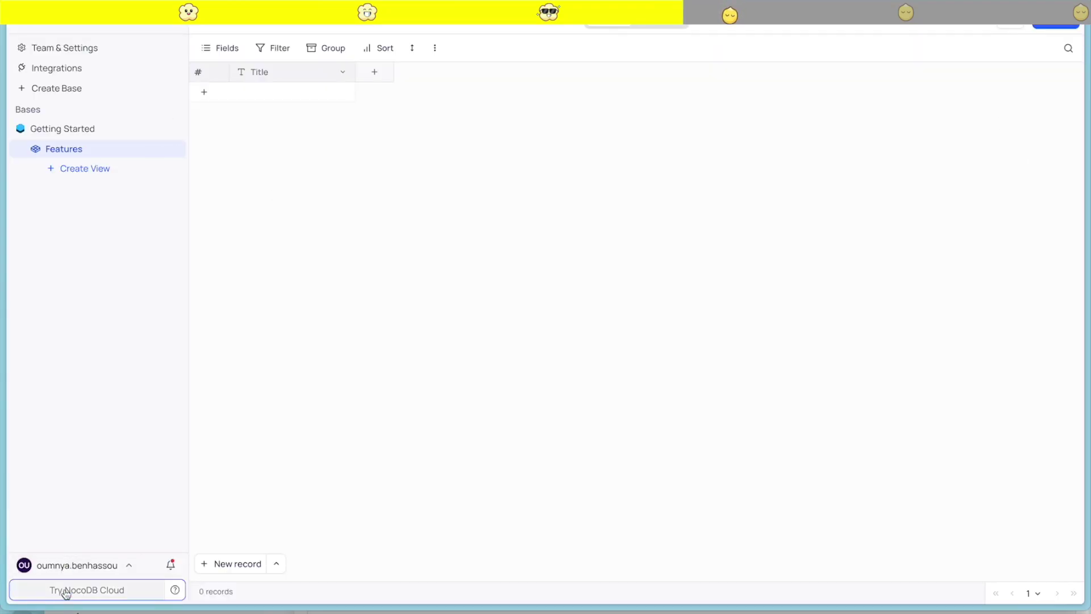
# Create a NocoDB API token named 'Content-generator' under Account Settings > Tokens
pyautogui.click(58, 565)
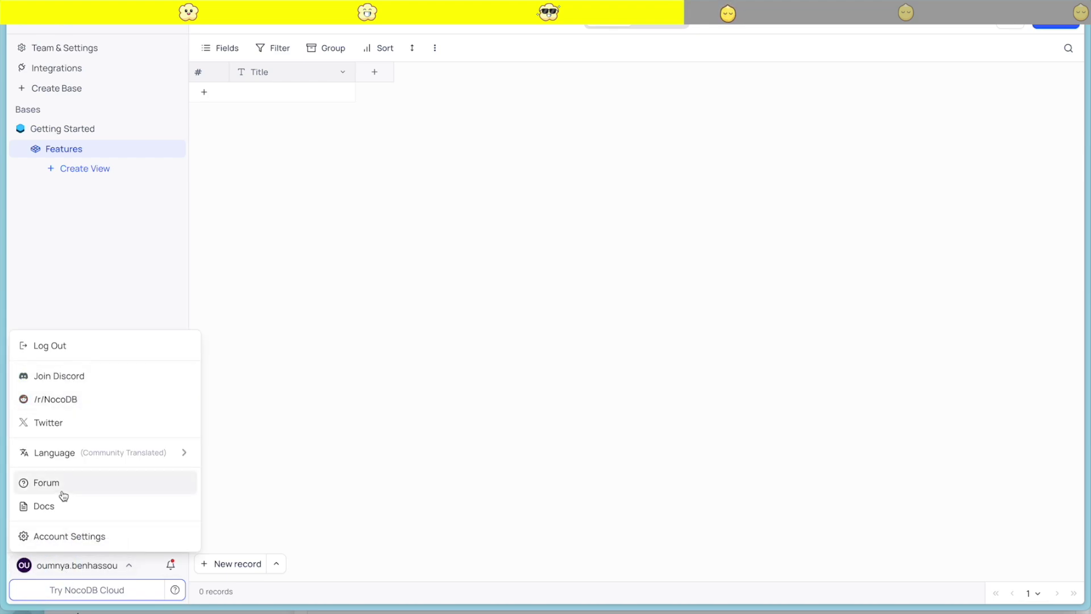
pyautogui.click(63, 536)
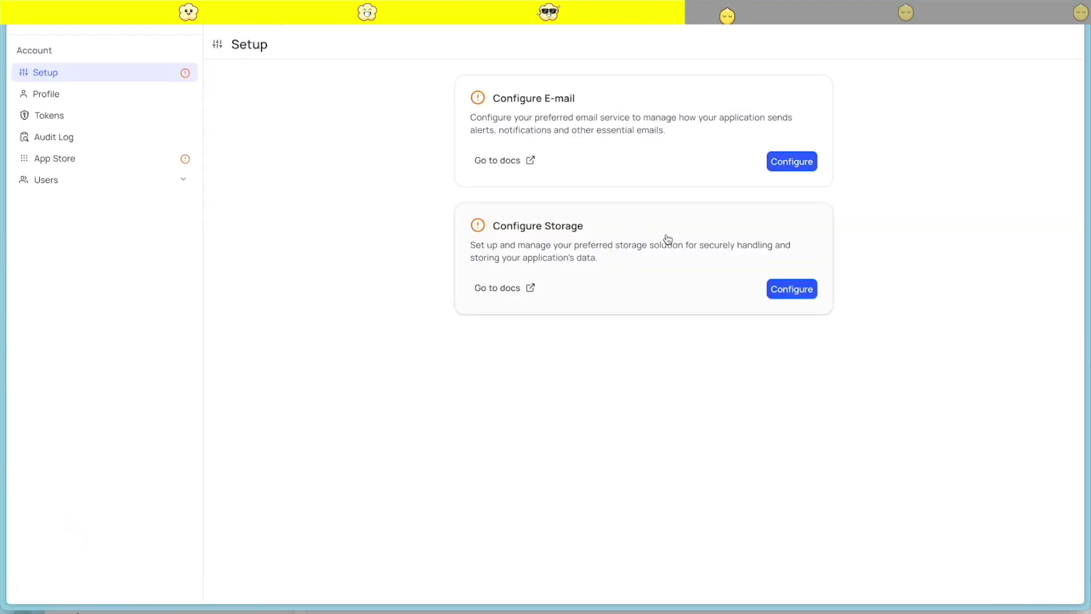
pyautogui.click(54, 115)
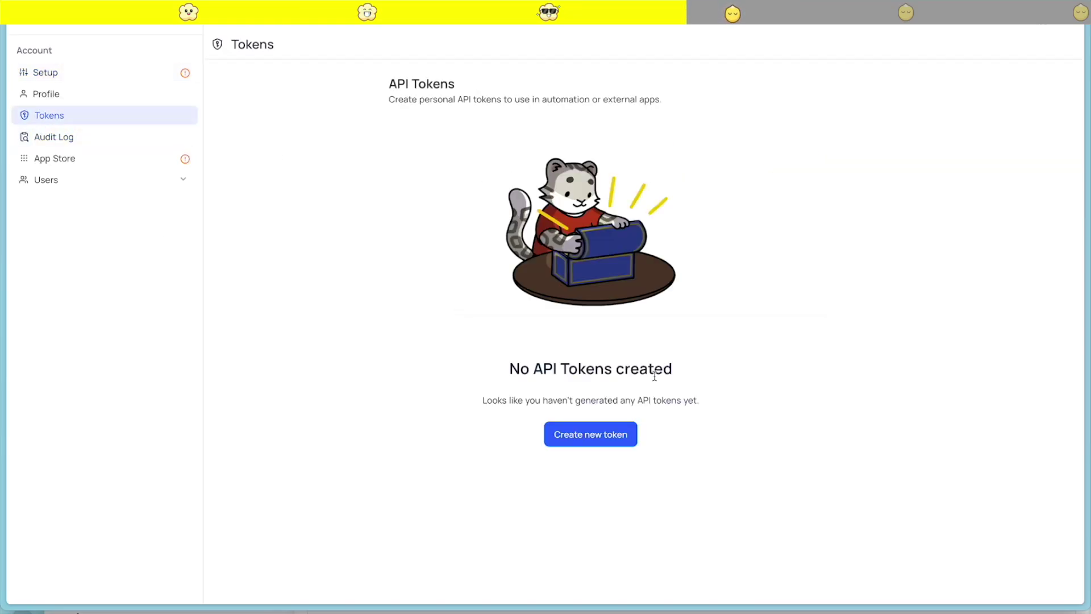
pyautogui.click(611, 431)
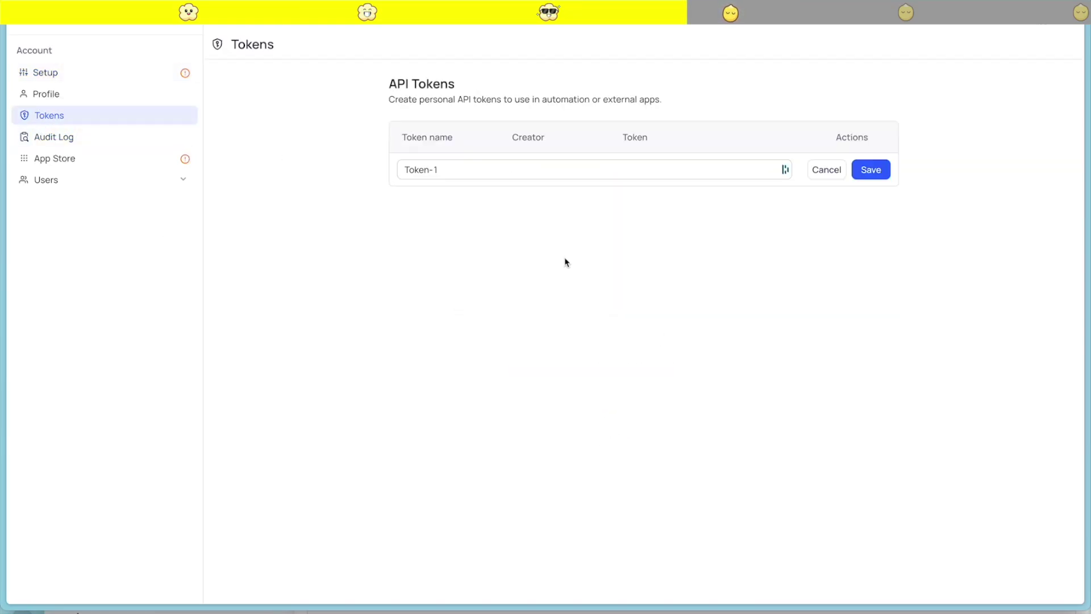
pyautogui.click(443, 168)
pyautogui.press('Escape')
pyautogui.write('Content-generator')
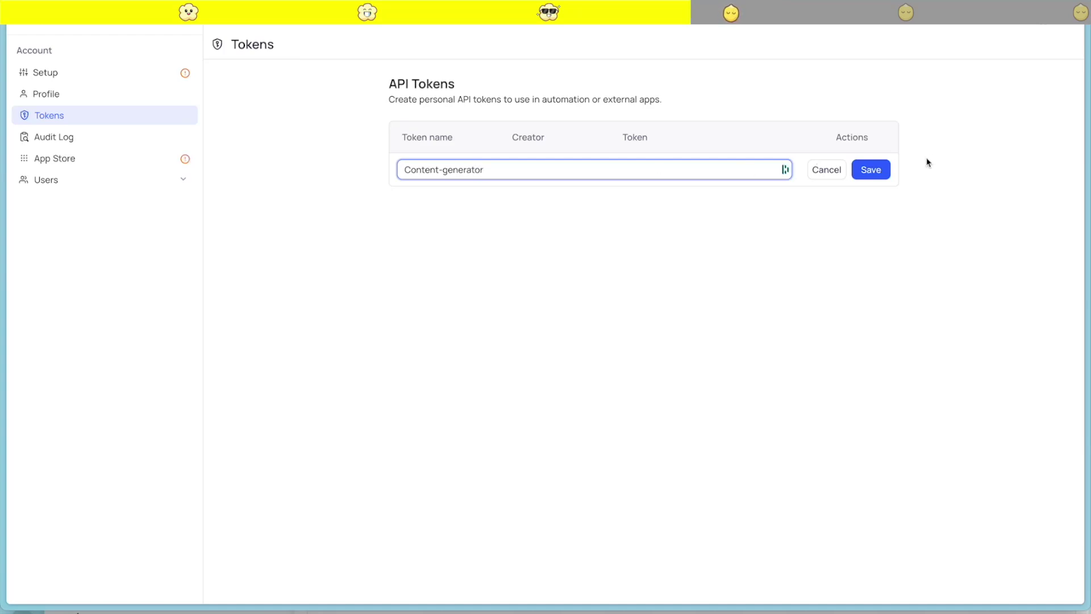
pyautogui.click(876, 170)
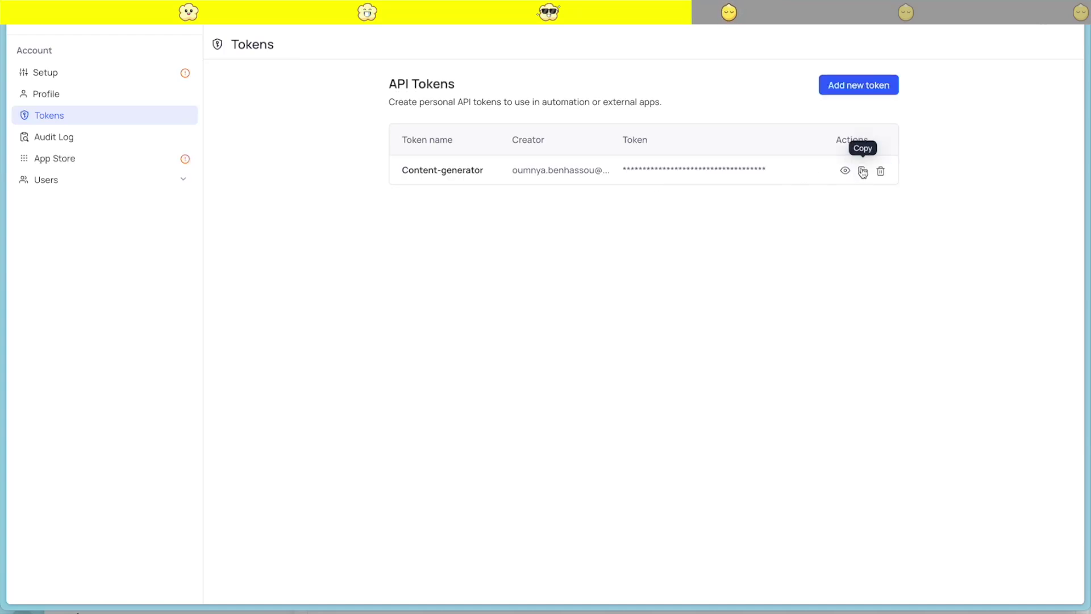
# Copy the Content-generator token value to the clipboard
pyautogui.click(863, 171)
pyautogui.moveTo(2, 209)
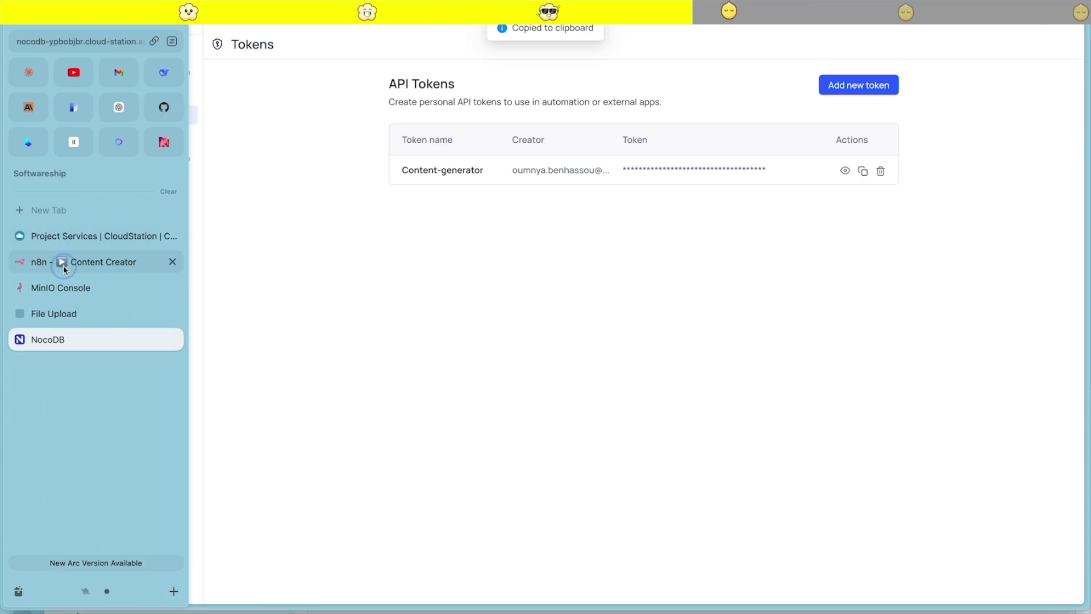
pyautogui.click(63, 262)
# Paste the NocoDB token into the credential's API Token field
pyautogui.click(370, 244)
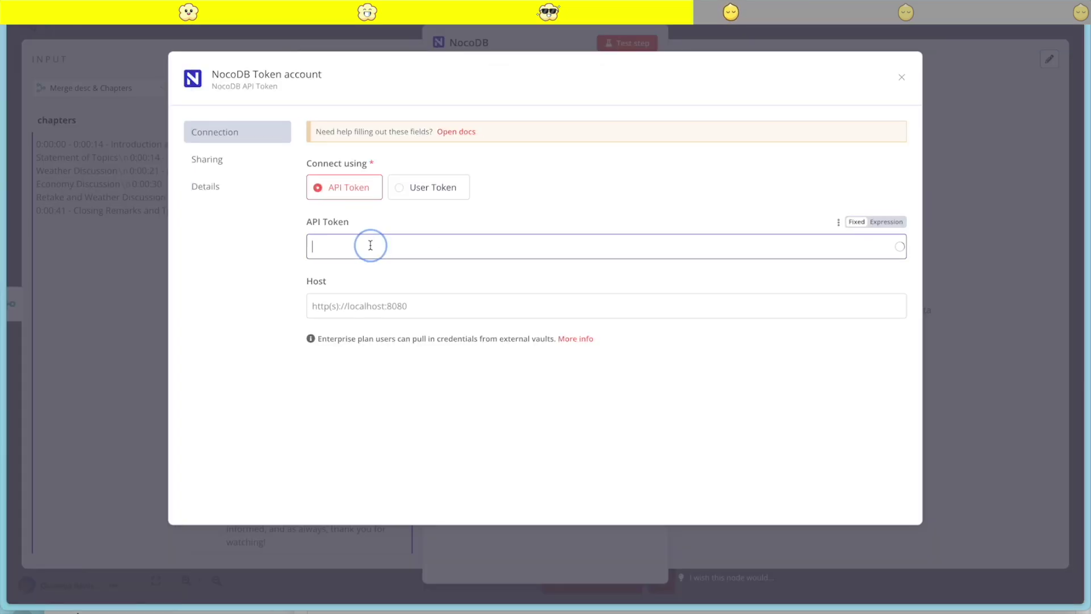
pyautogui.hotkey('ctrl', 'v')
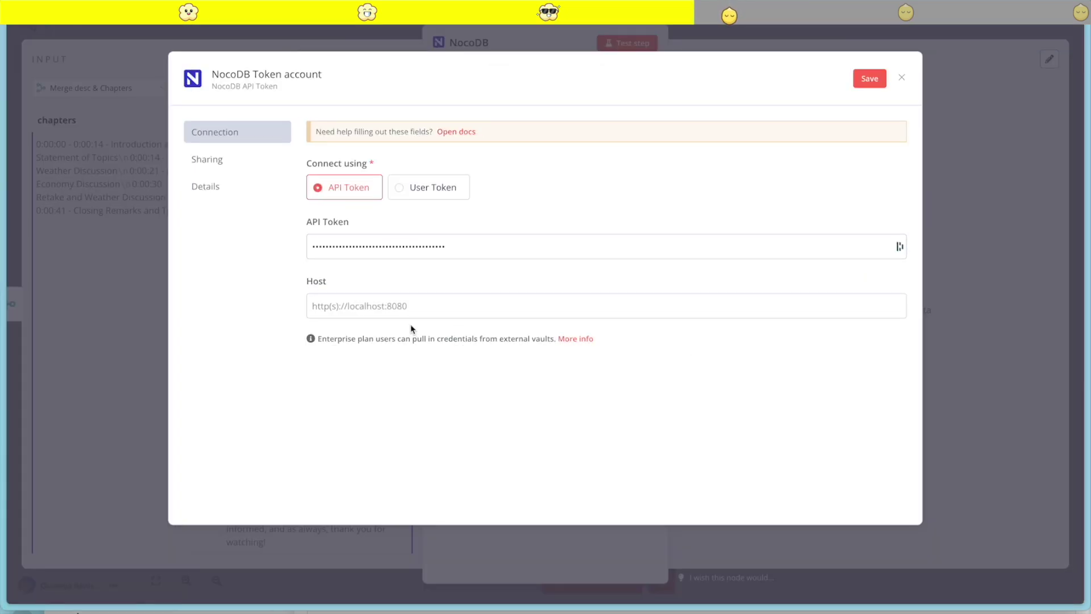
pyautogui.moveTo(2, 262)
pyautogui.click(53, 342)
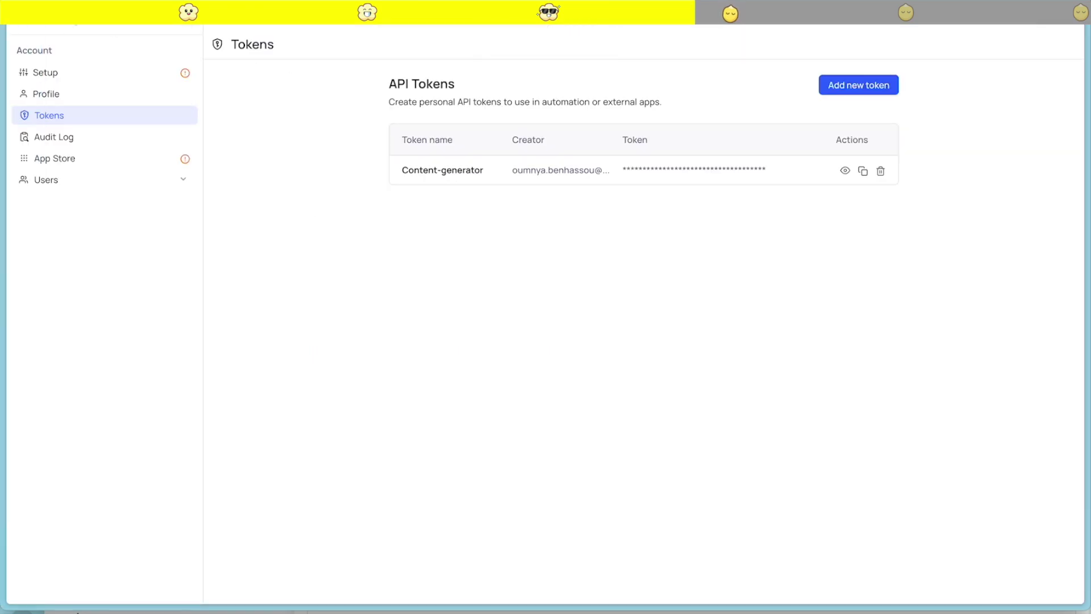
pyautogui.moveTo(2, 228)
pyautogui.click(68, 236)
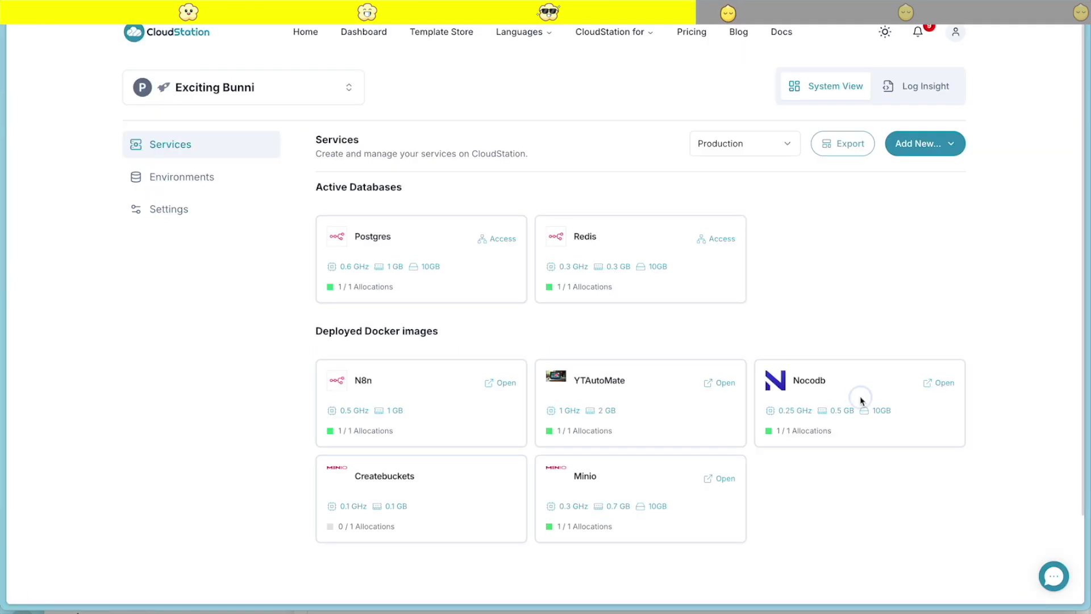
# Set the credential Host to the CloudStation NocoDB subdomain URL and save it
pyautogui.click(894, 377)
pyautogui.click(587, 90)
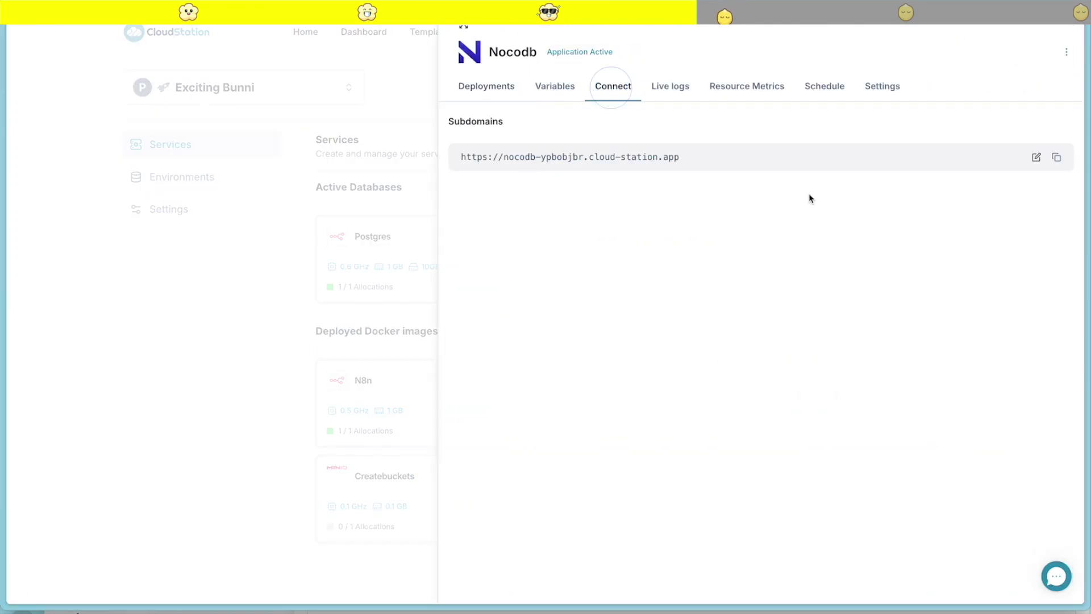
pyautogui.click(1056, 158)
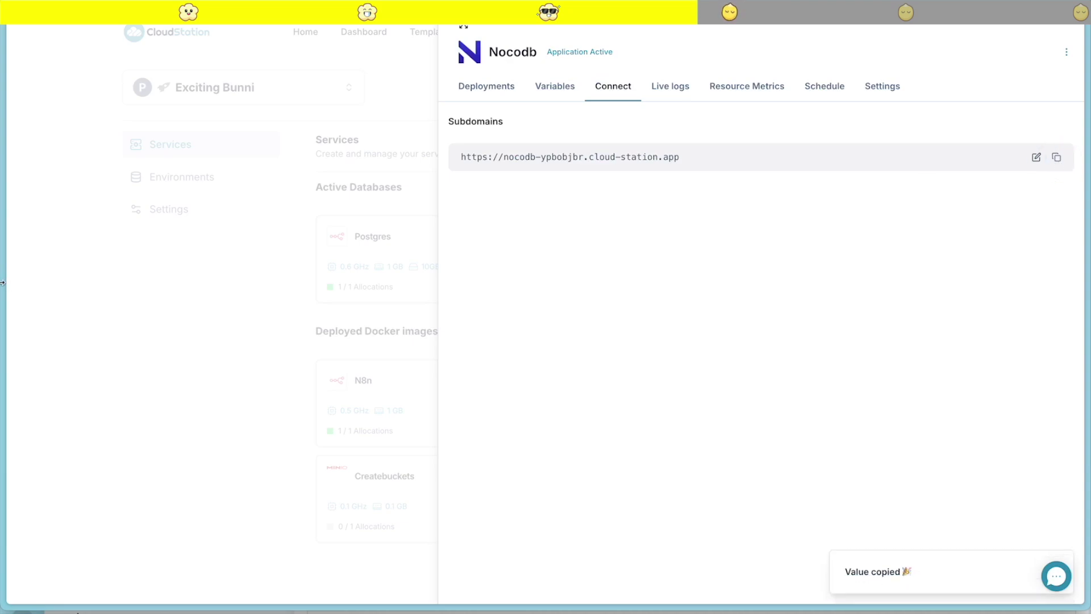
pyautogui.moveTo(3, 284)
pyautogui.click(59, 260)
pyautogui.click(386, 305)
pyautogui.hotkey('ctrl', 'v')
pyautogui.click(870, 80)
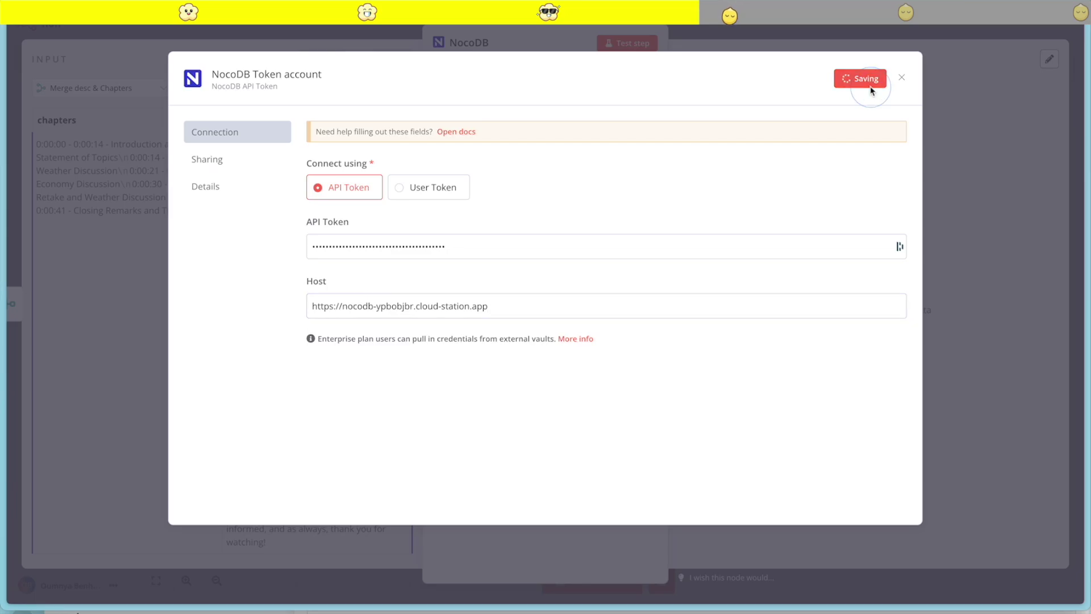
pyautogui.click(902, 77)
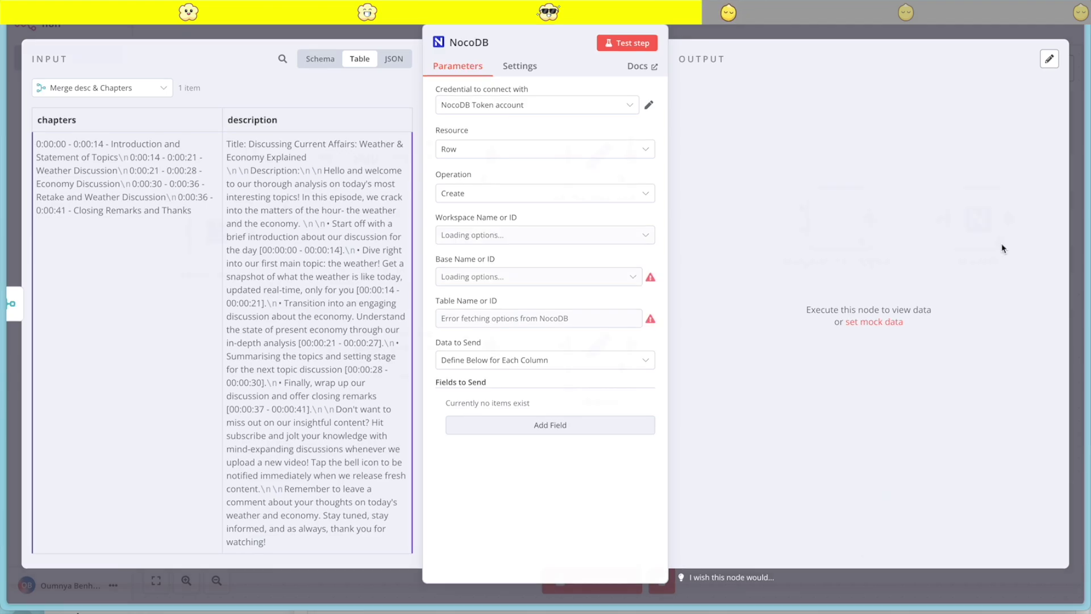
# Choose 'Getting Started' as the NocoDB node's base
pyautogui.click(584, 277)
pyautogui.click(506, 306)
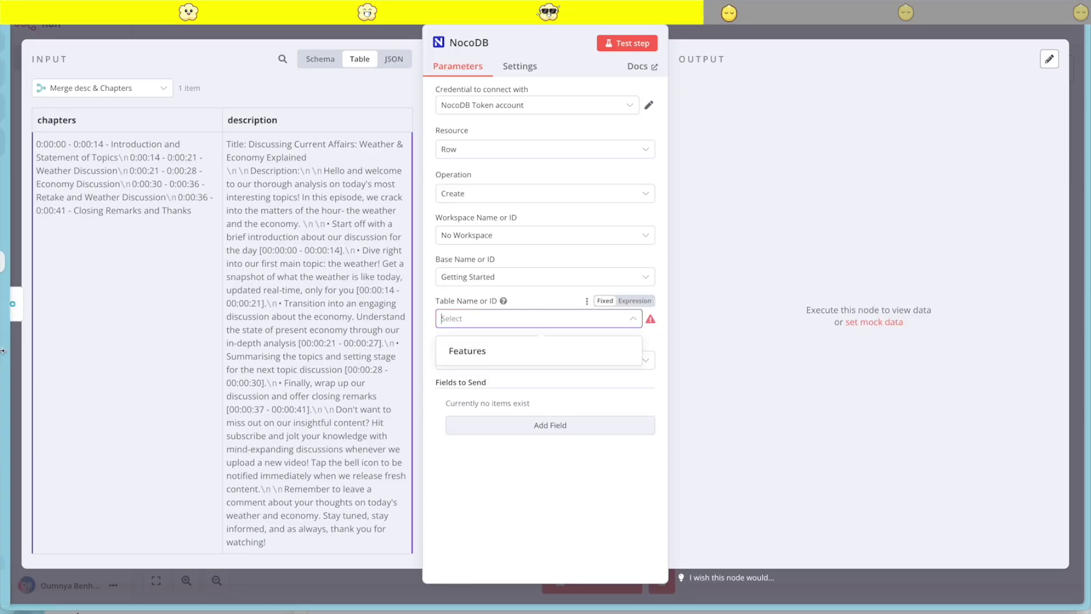
pyautogui.moveTo(8, 316)
pyautogui.click(68, 339)
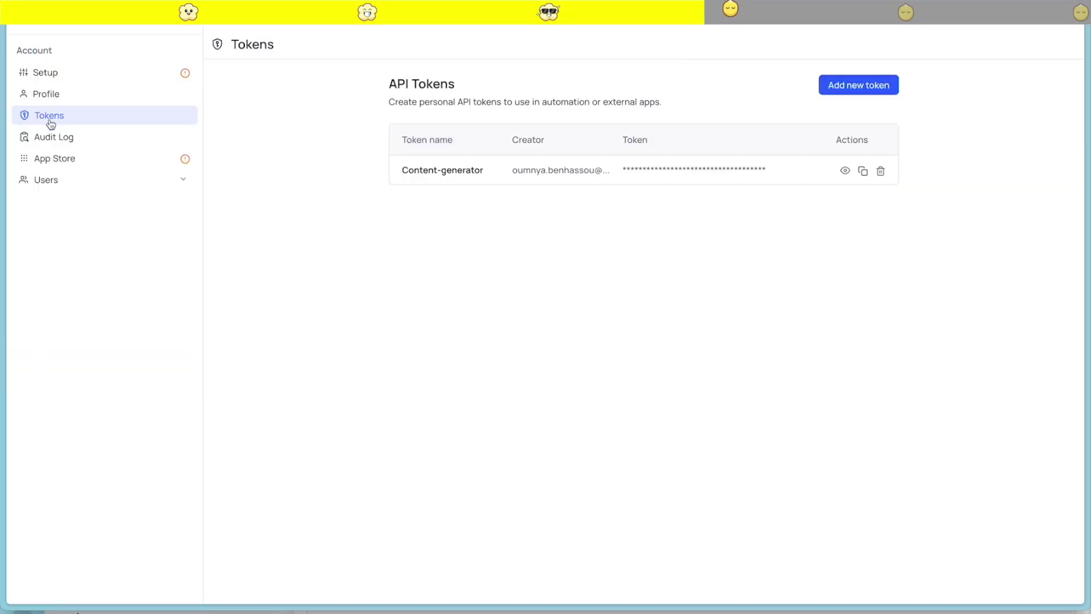
# Rename the NocoDB Features table to 'youtube'
pyautogui.click(31, 29)
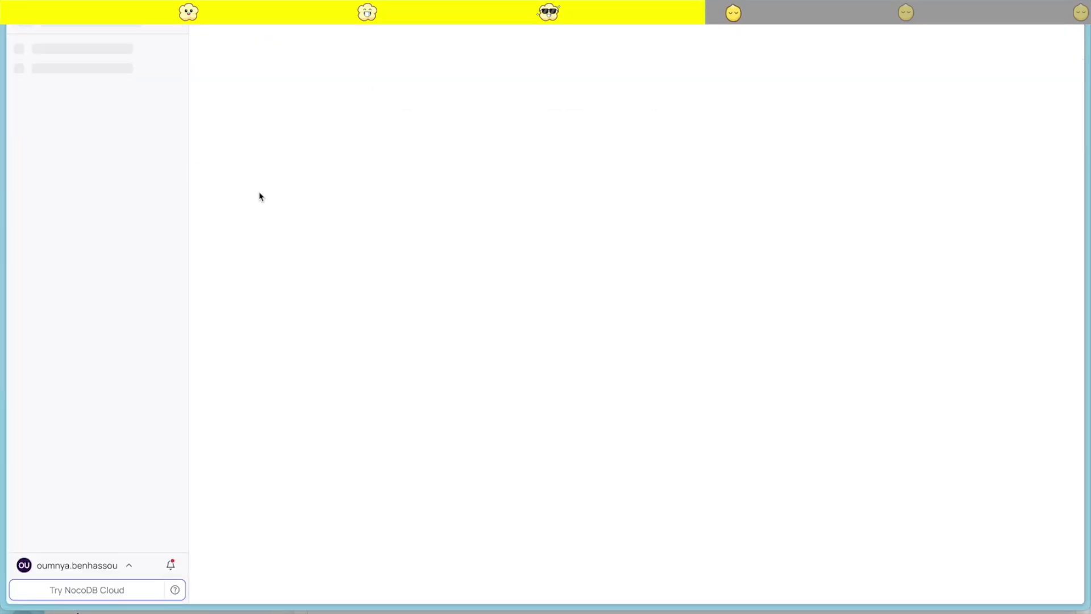
pyautogui.click(69, 150)
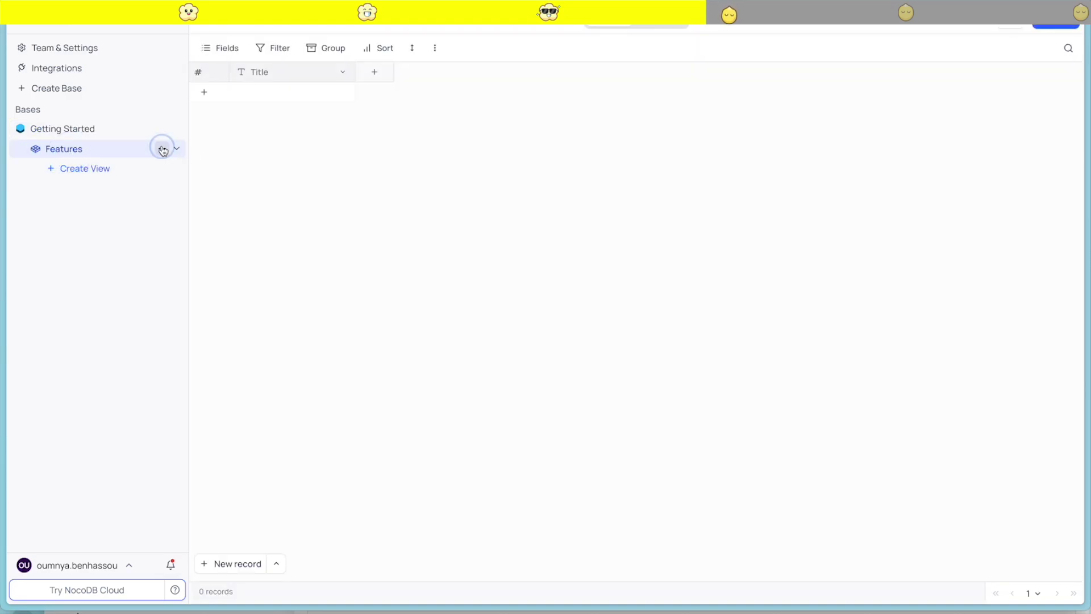
pyautogui.click(160, 149)
pyautogui.click(199, 208)
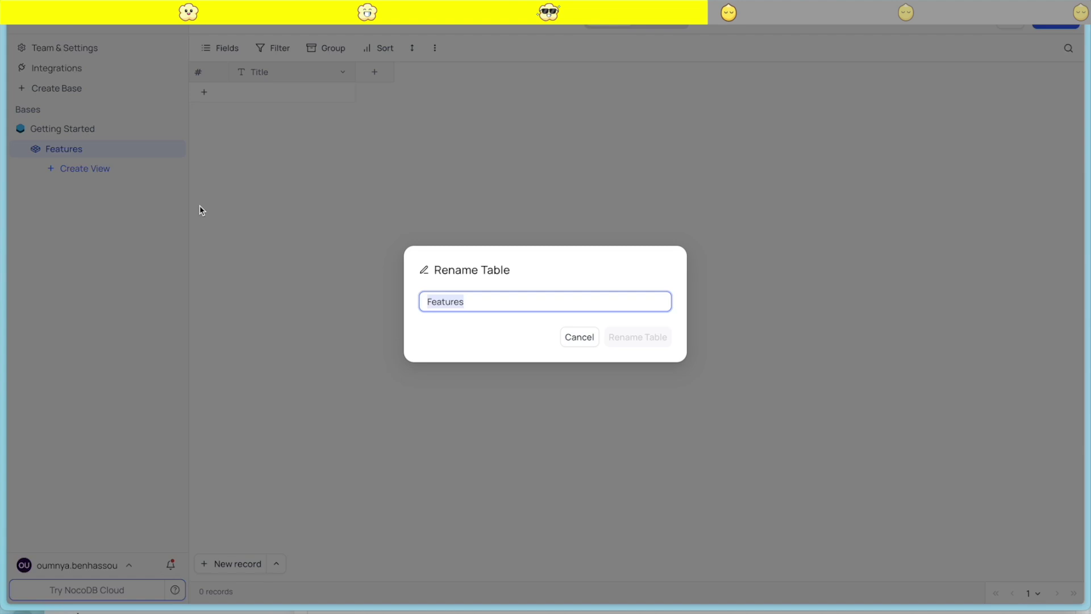
pyautogui.write('youtube')
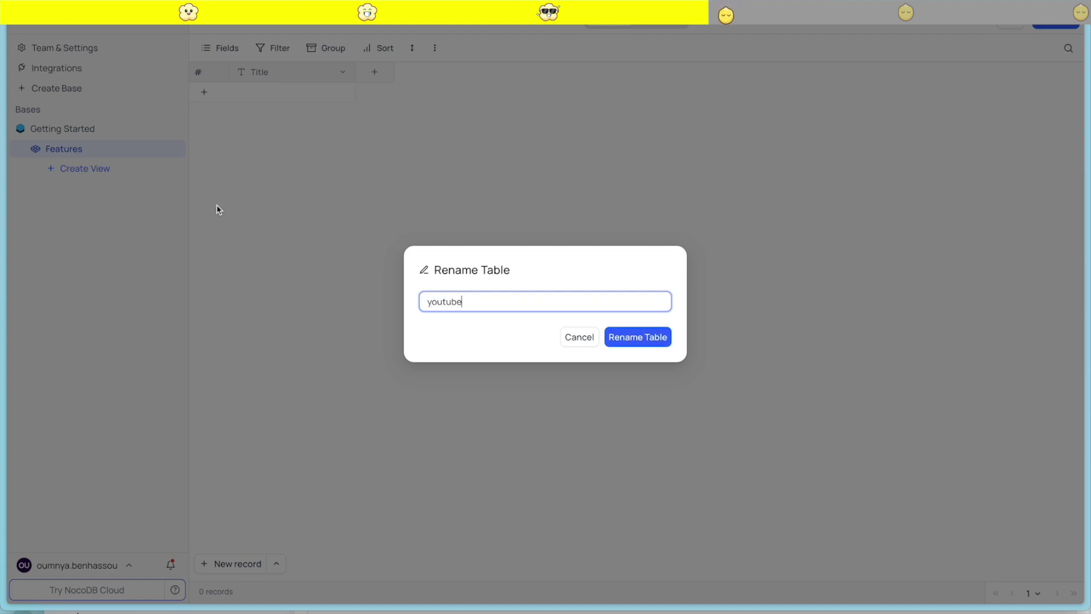
pyautogui.click(638, 337)
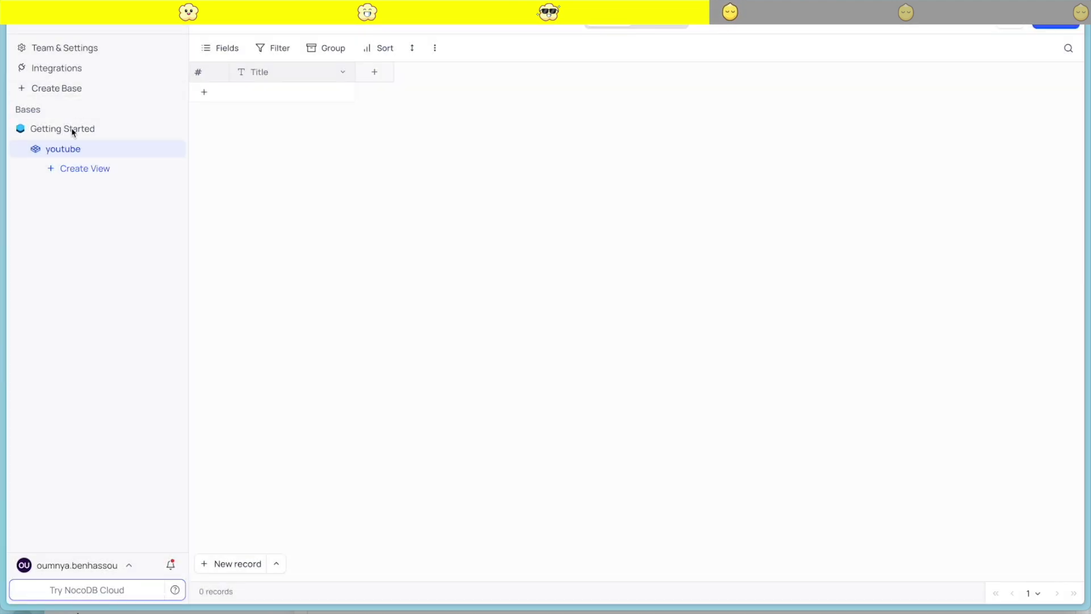
# Rename the Getting Started base to 'Projects' and open the youtube table grid
pyautogui.click(85, 128)
pyautogui.click(146, 128)
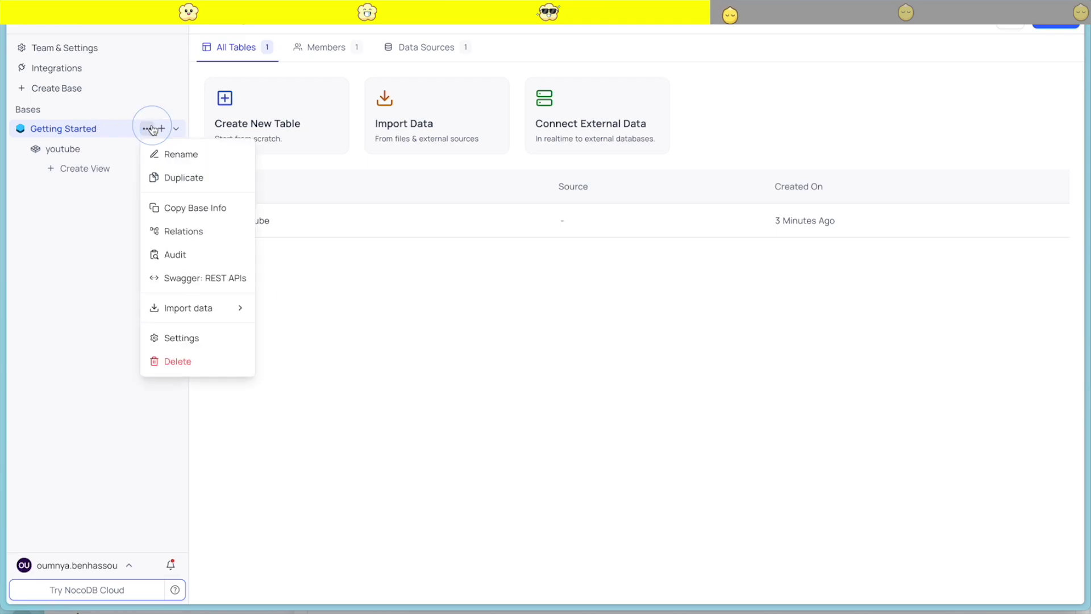
pyautogui.click(178, 150)
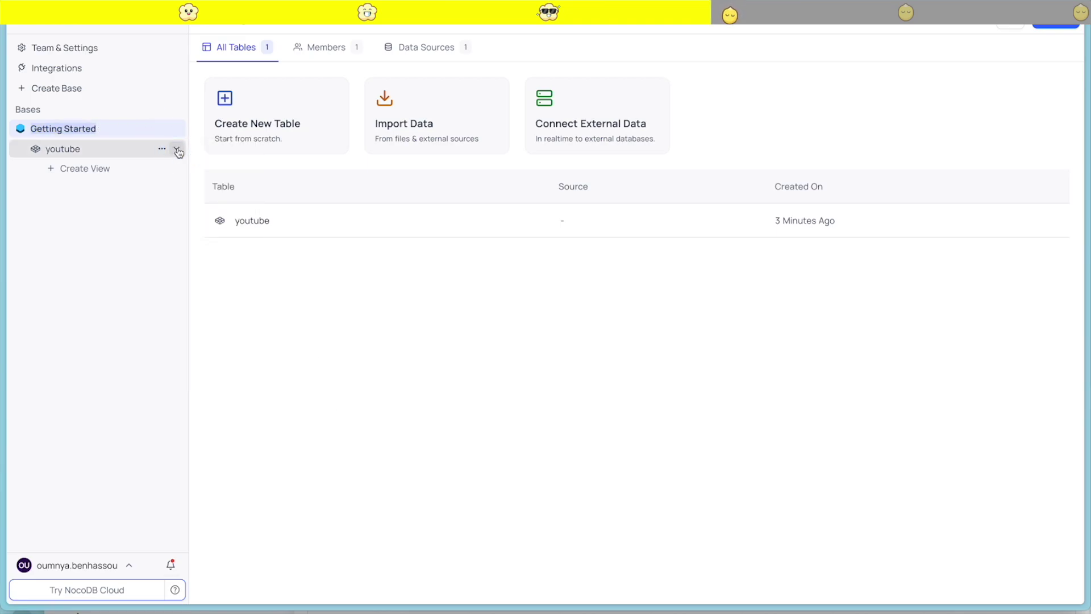
pyautogui.write('Projects')
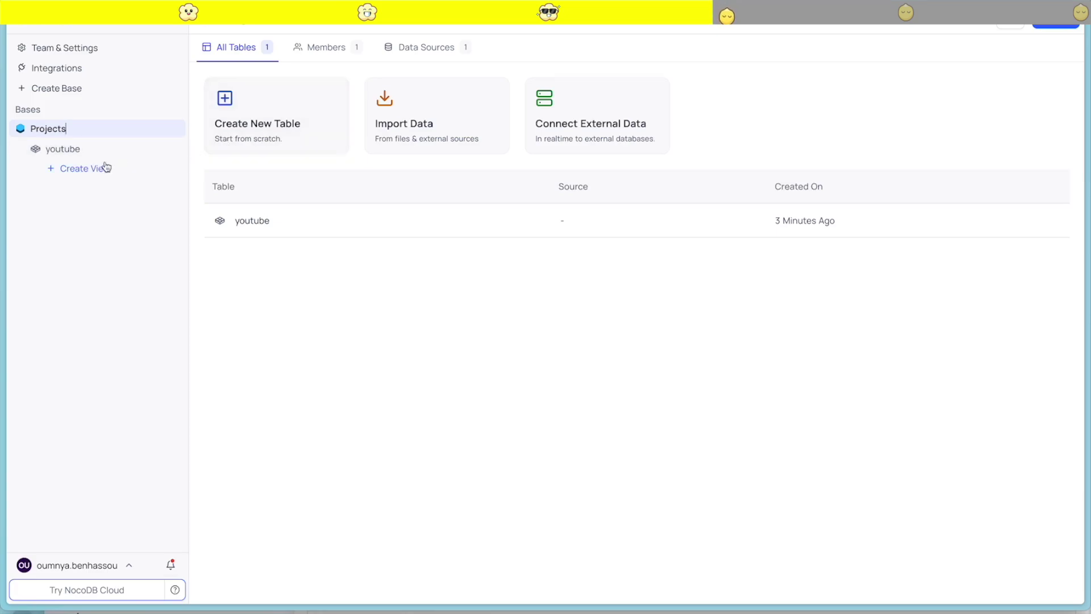
pyautogui.click(386, 381)
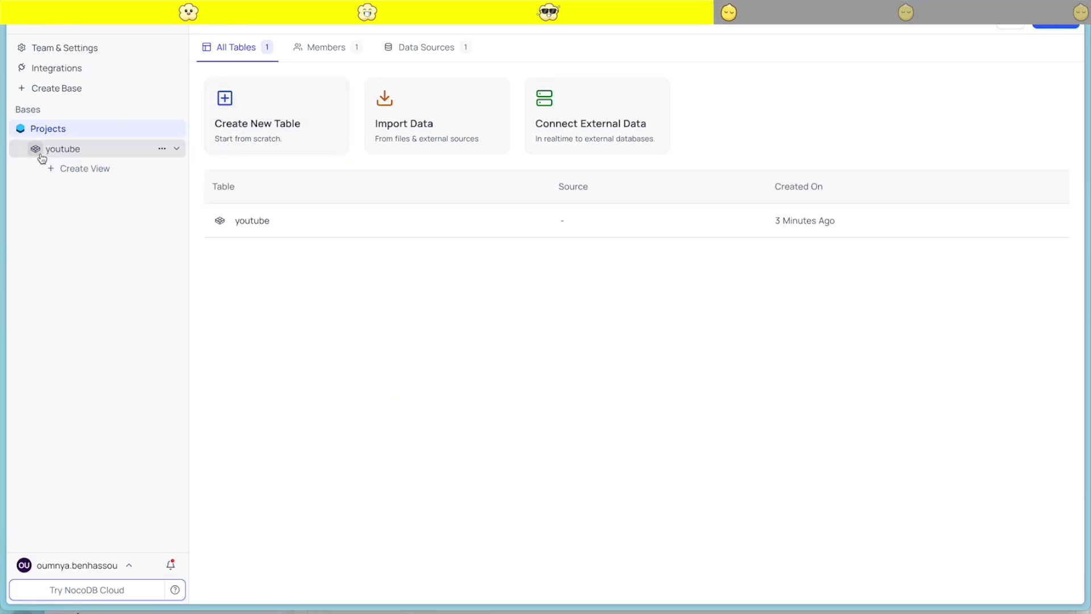
pyautogui.click(88, 148)
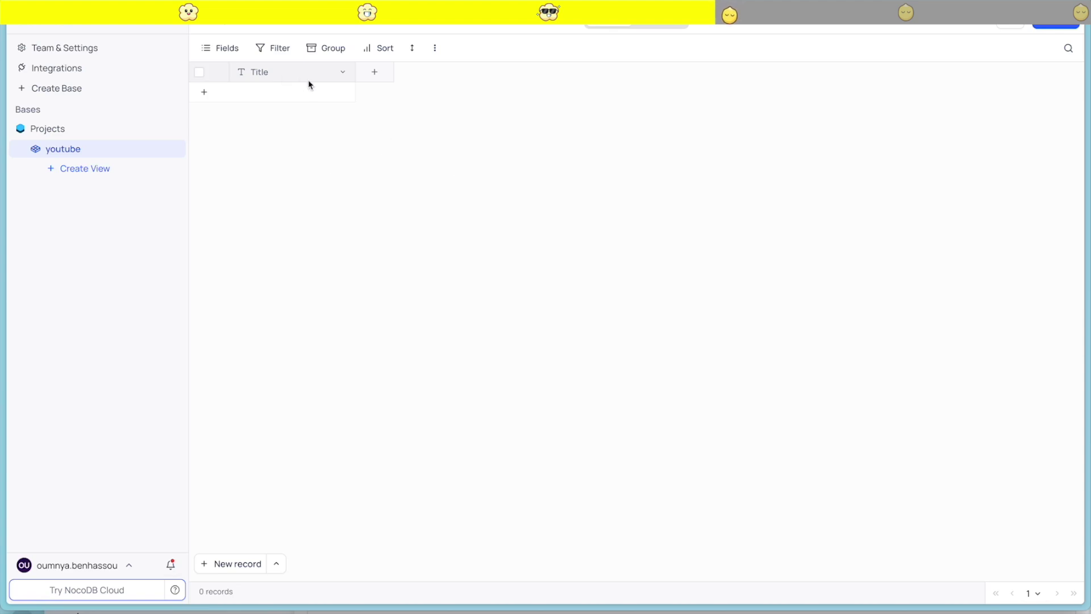
# Add a formattedDescription field to the youtube table as Long text with rich text enabled
pyautogui.click(672, 23)
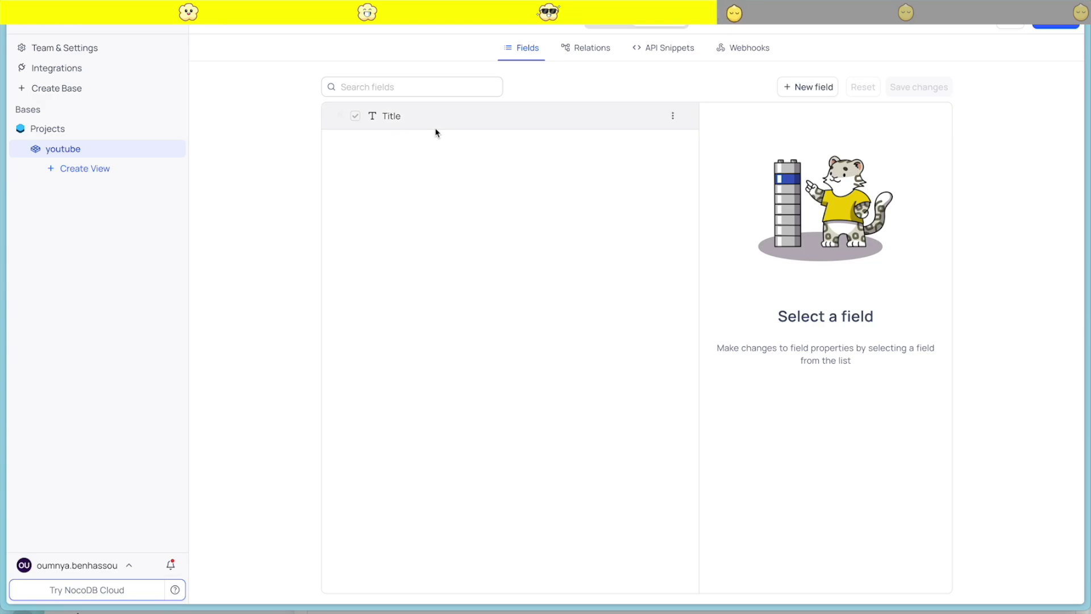
pyautogui.click(803, 91)
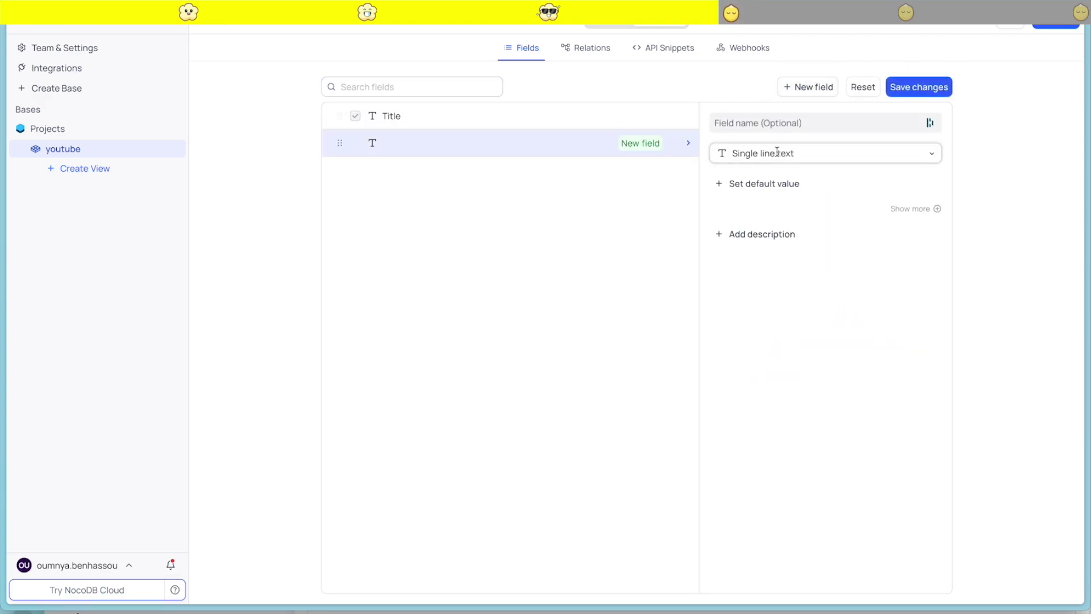
pyautogui.click(760, 122)
pyautogui.write('formtatted')
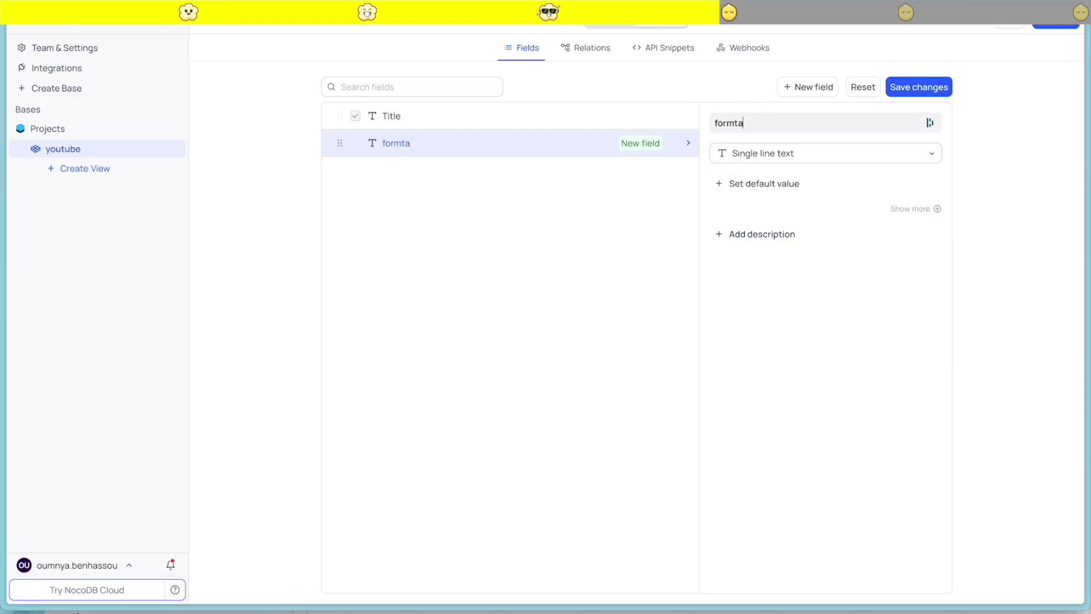
pyautogui.press('BackSpace')
pyautogui.press('BackSpace')
pyautogui.press('BackSpace')
pyautogui.press('BackSpace')
pyautogui.press('BackSpace')
pyautogui.write('tted')
pyautogui.press('BackSpace')
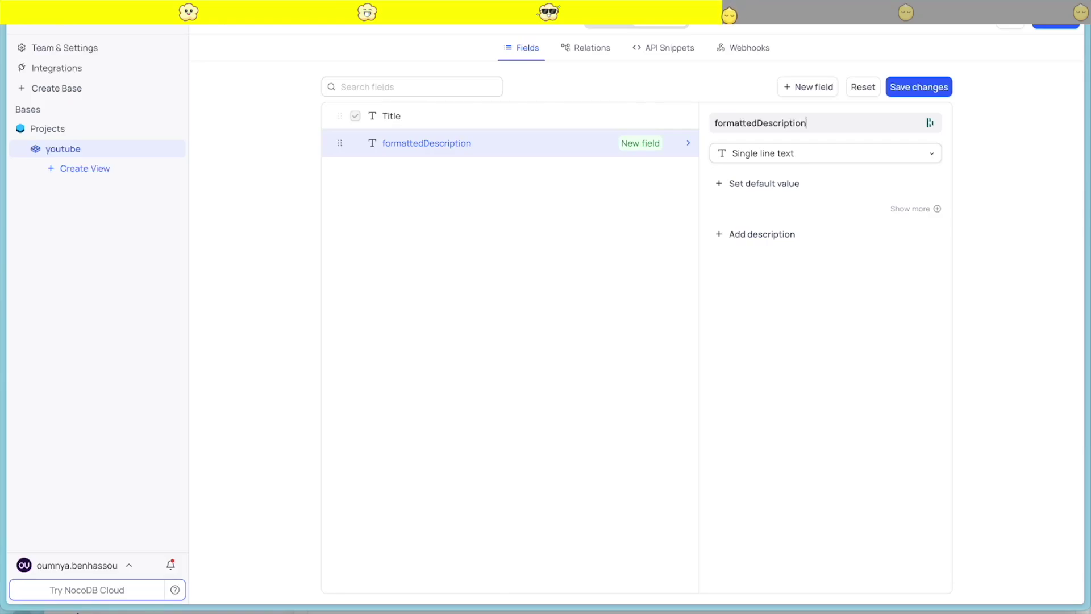
pyautogui.click(925, 151)
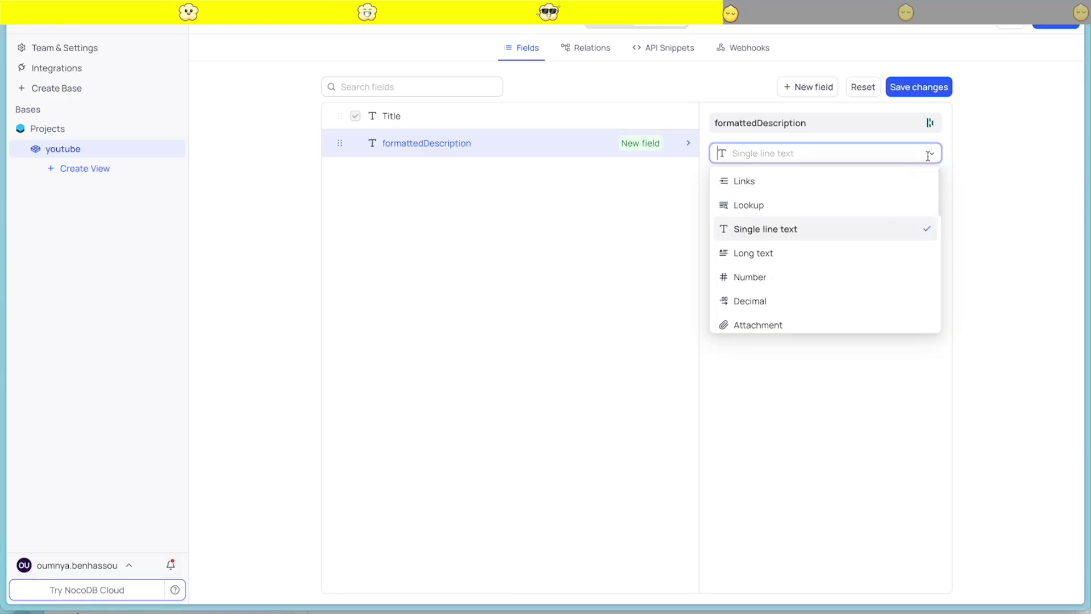
pyautogui.scroll(-1, 790, 259)
pyautogui.click(760, 237)
pyautogui.click(719, 180)
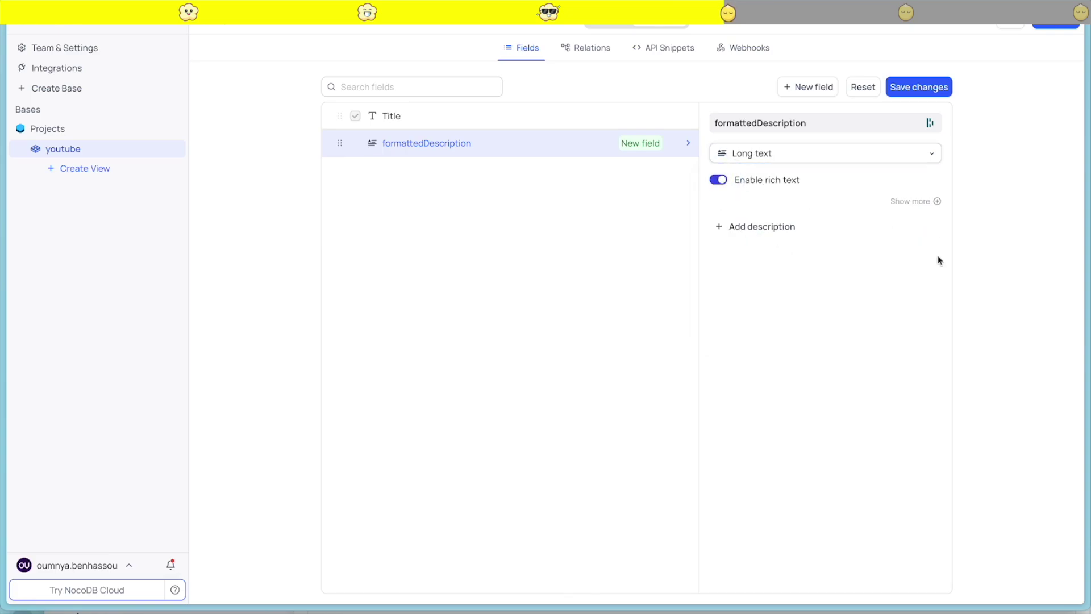
pyautogui.click(933, 87)
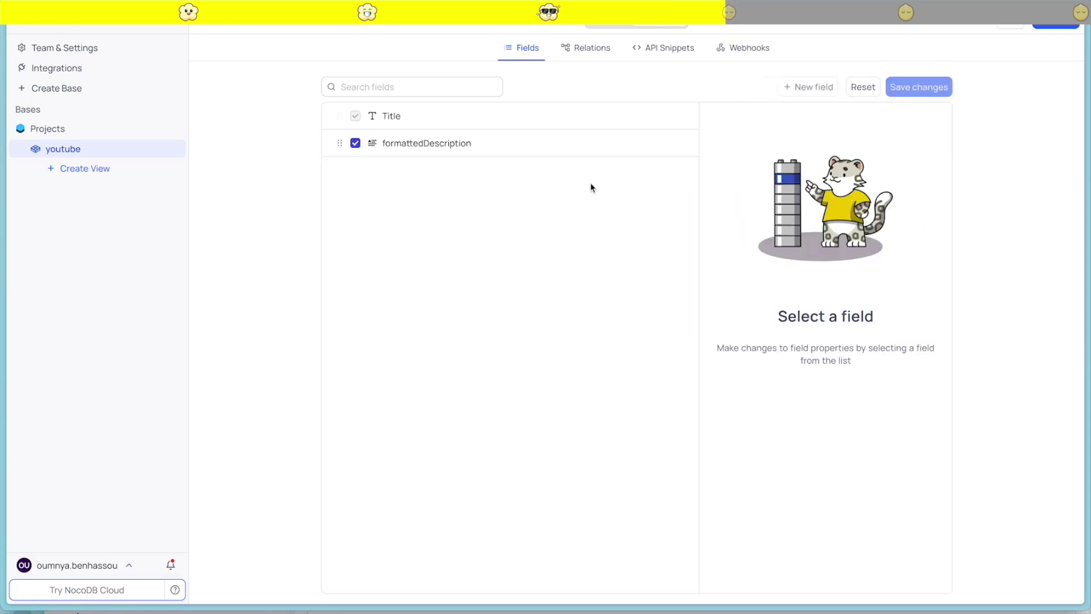
# Duplicate formattedDescription, rename the copy formattedChapters and save it
pyautogui.click(371, 143)
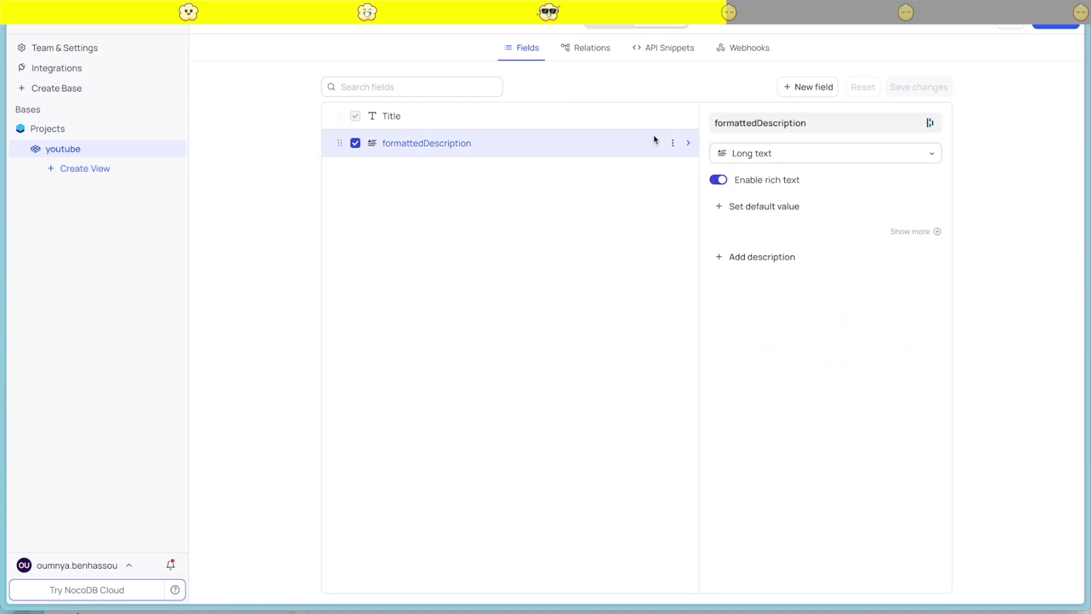
pyautogui.click(673, 142)
pyautogui.click(702, 210)
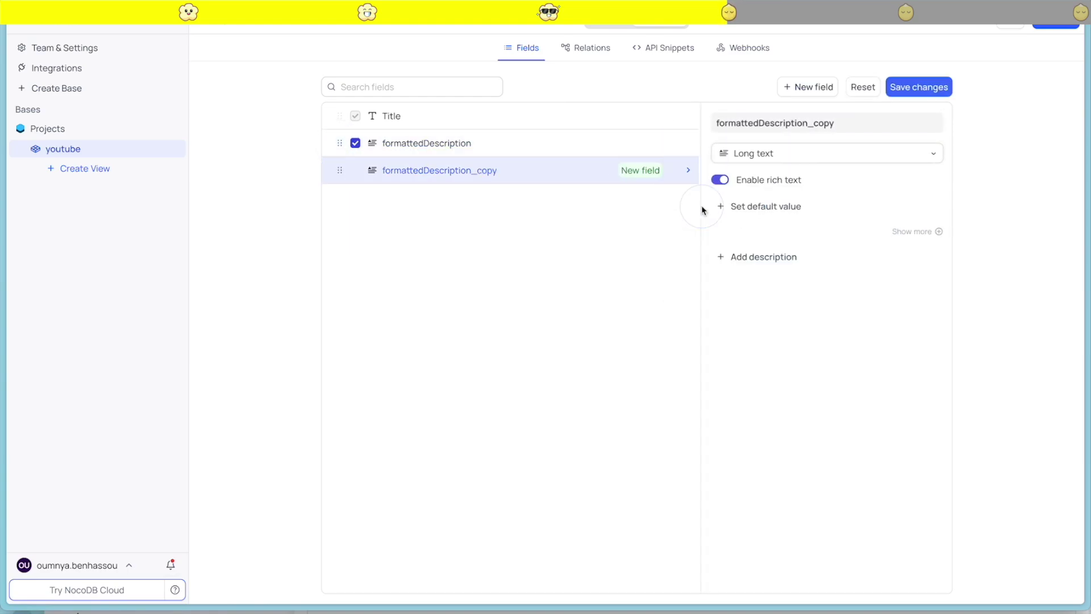
pyautogui.click(847, 122)
pyautogui.press('BackSpace')
pyautogui.press('BackSpace')
pyautogui.press('BackSpace')
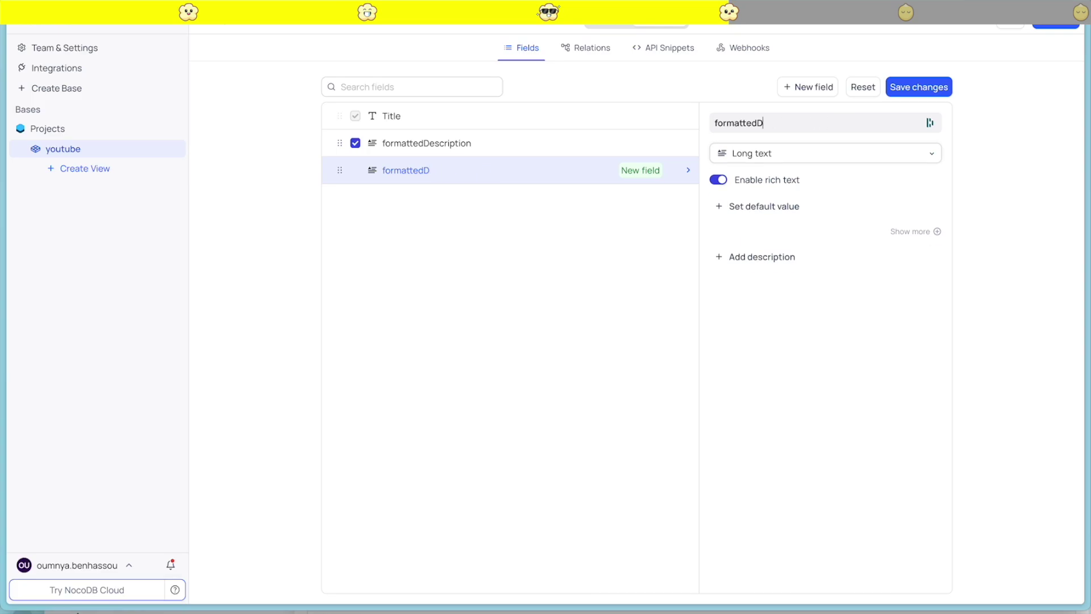
pyautogui.write('Chapters')
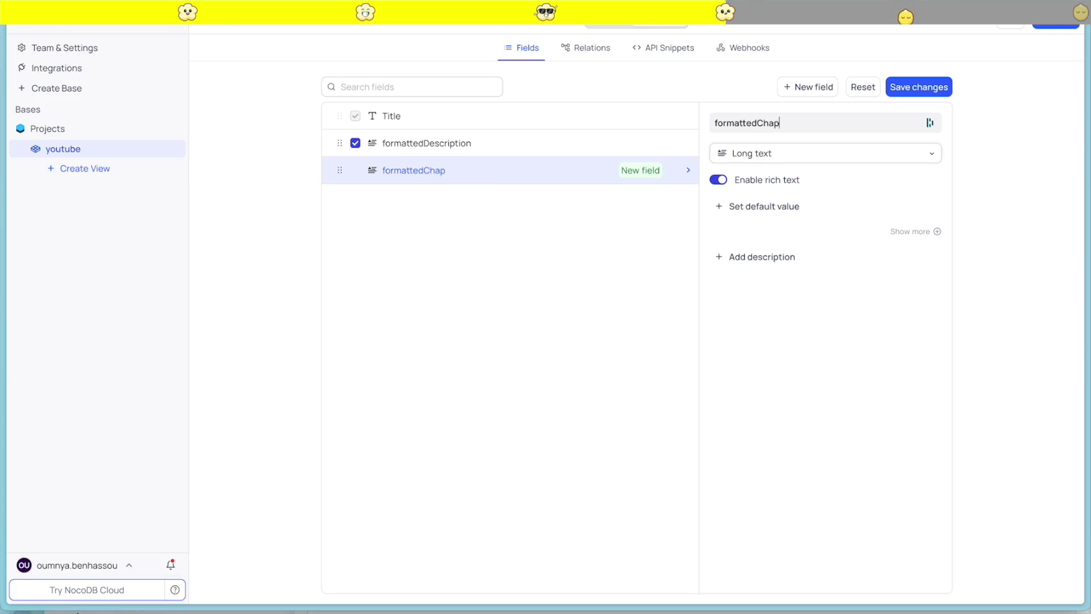
pyautogui.click(909, 87)
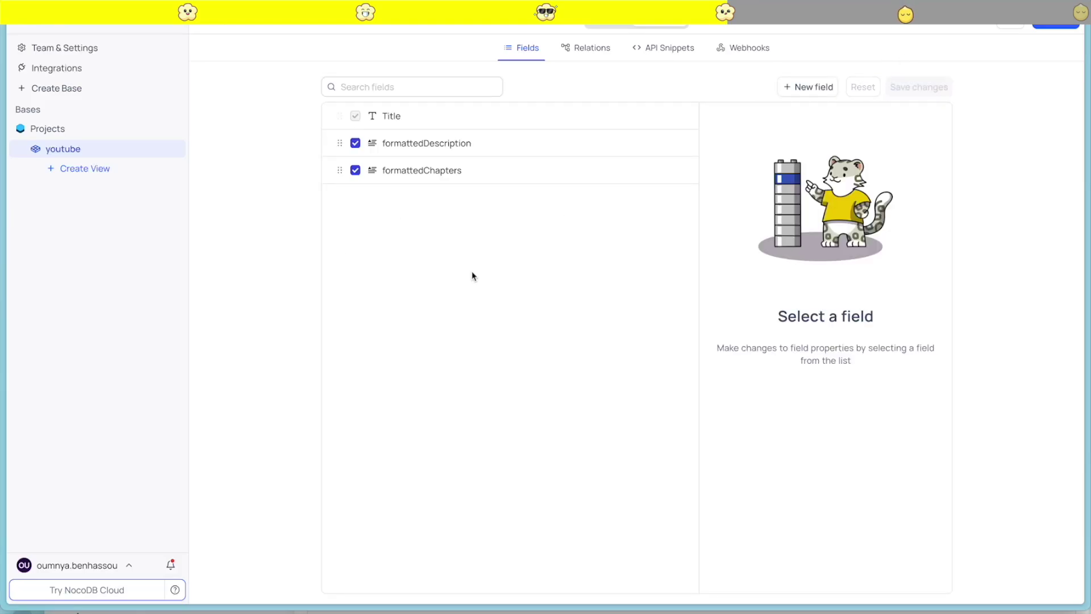
# Create a new status field of type Single select with no default value
pyautogui.click(814, 88)
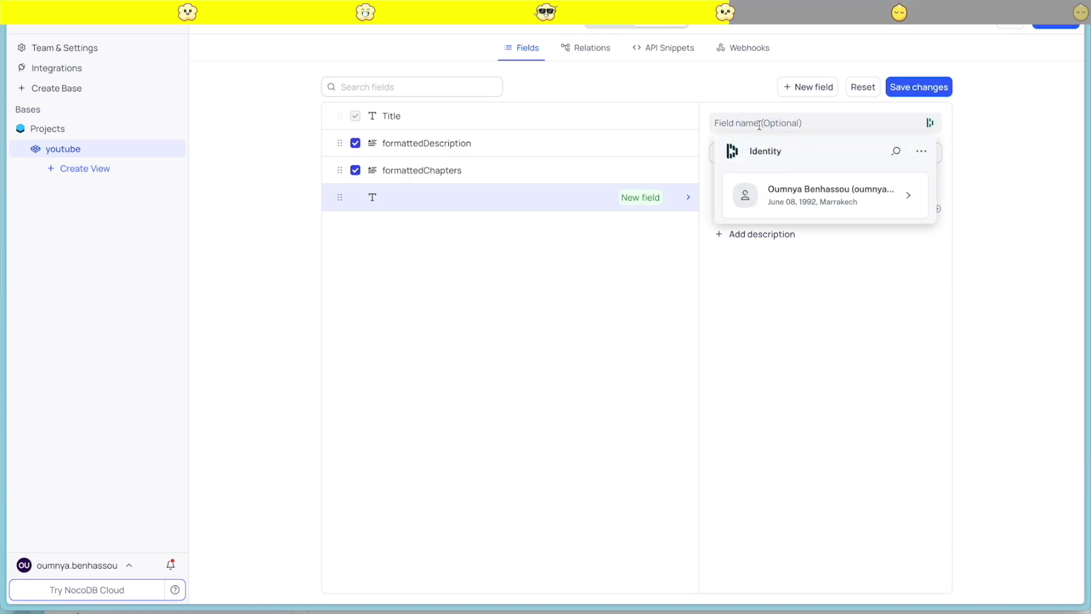
pyautogui.write('stat')
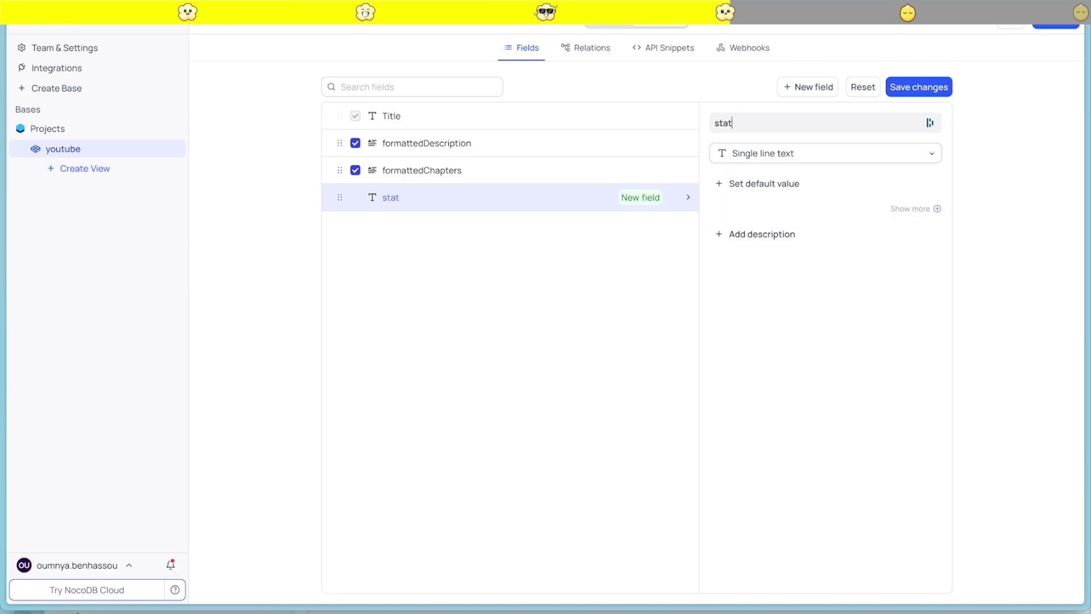
pyautogui.write('us')
pyautogui.click(847, 153)
pyautogui.scroll(-3, 824, 265)
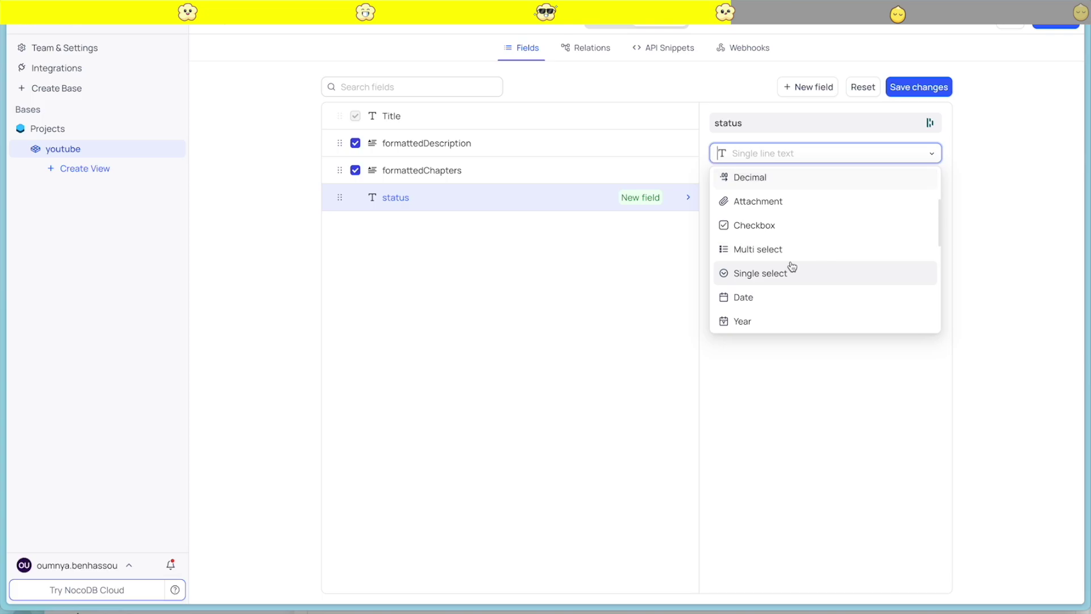
pyautogui.click(780, 268)
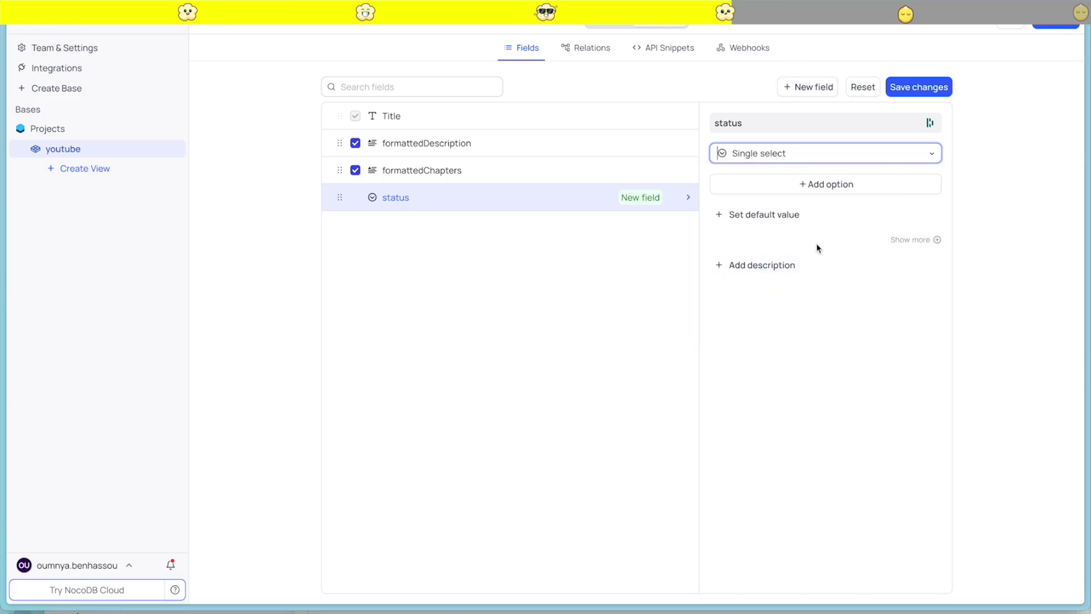
pyautogui.click(764, 215)
pyautogui.write('R')
pyautogui.click(809, 280)
# Add status choices Review in yellow and Archive in pink
pyautogui.click(825, 184)
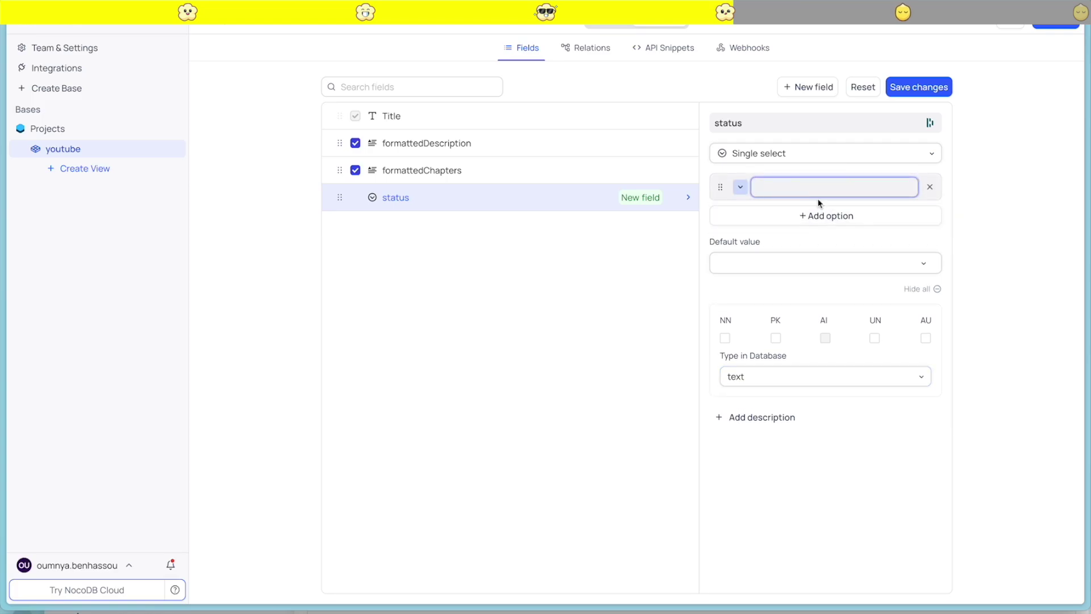
pyautogui.write('Review')
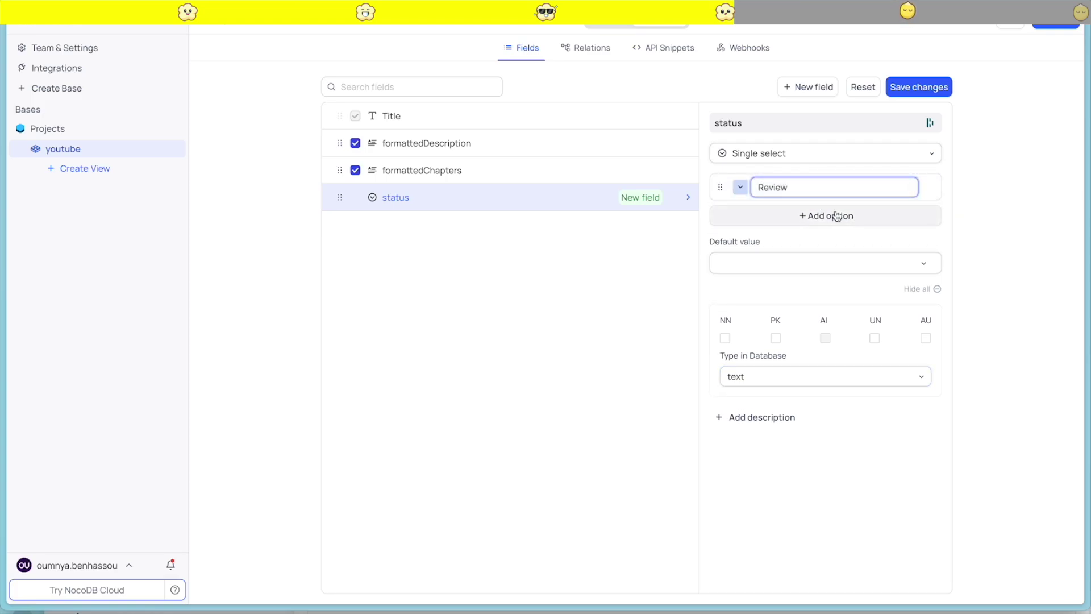
pyautogui.click(840, 215)
pyautogui.click(743, 188)
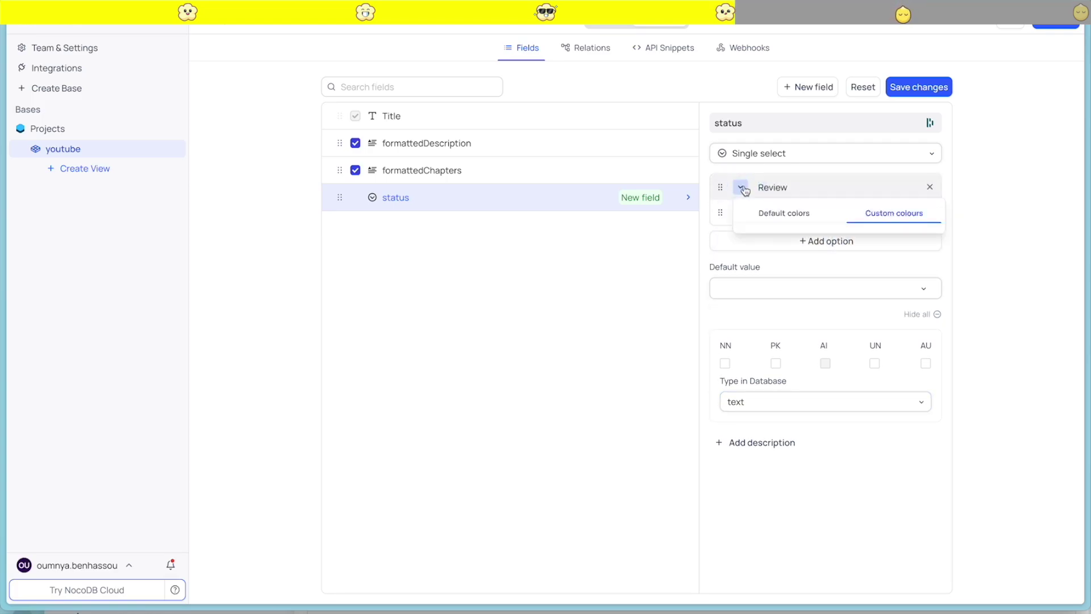
pyautogui.click(797, 354)
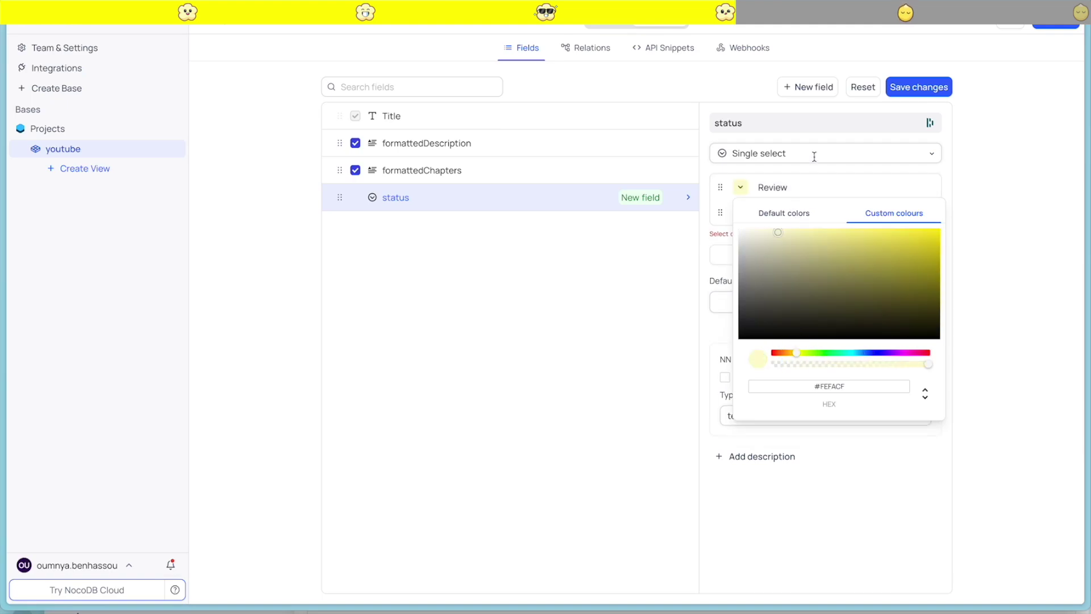
pyautogui.click(1037, 198)
pyautogui.click(765, 212)
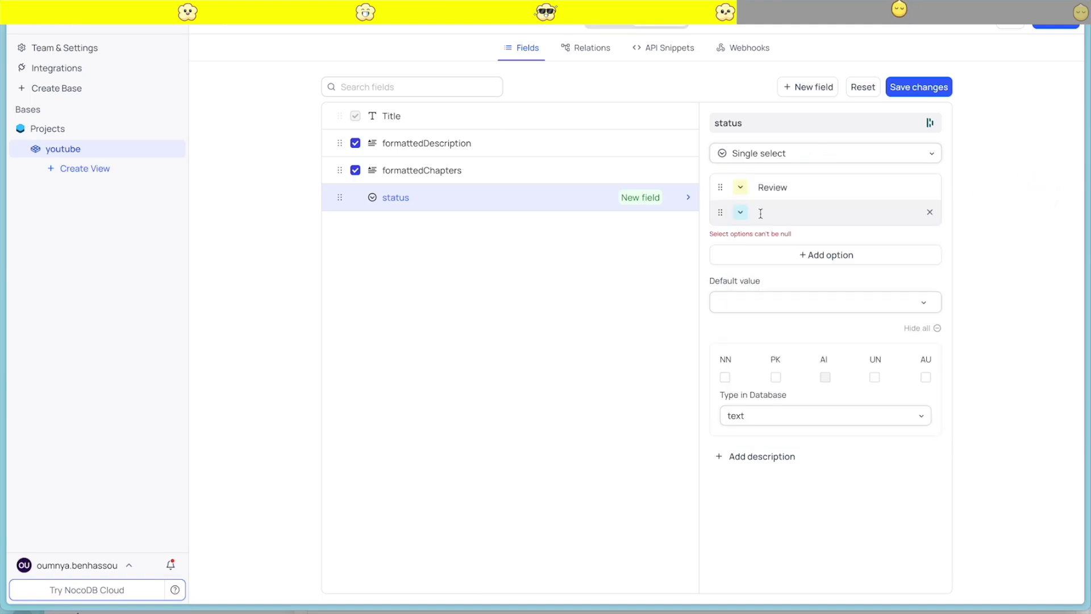
pyautogui.write('Archive')
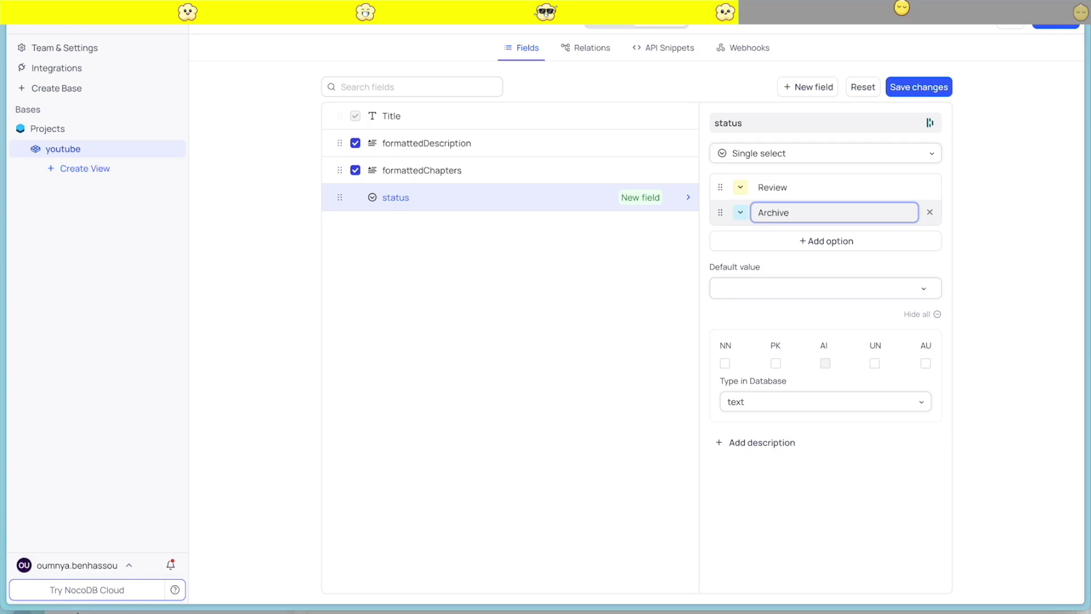
pyautogui.click(737, 214)
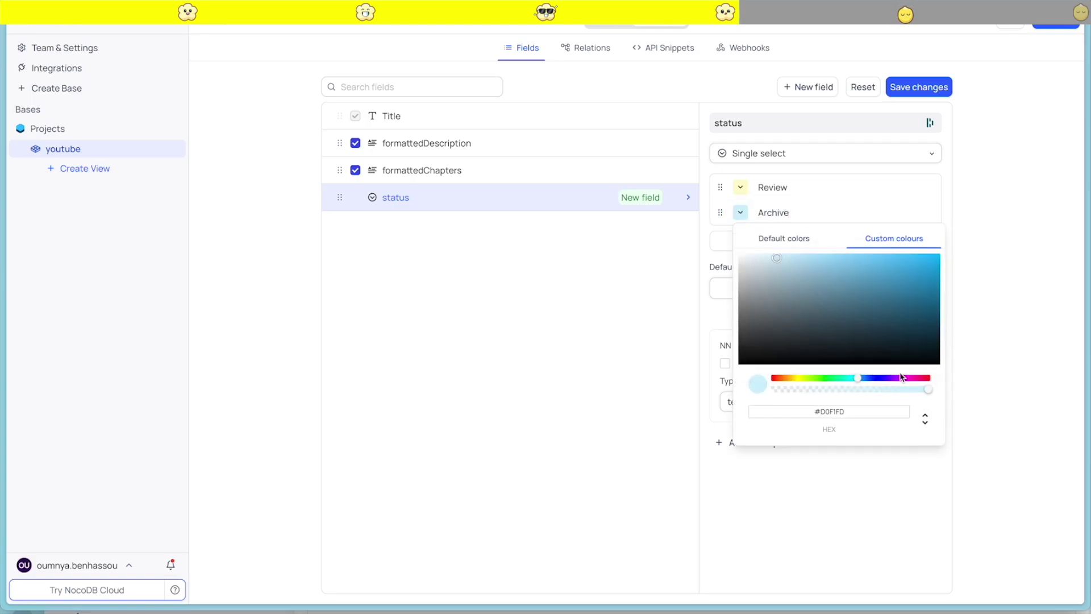
pyautogui.click(905, 378)
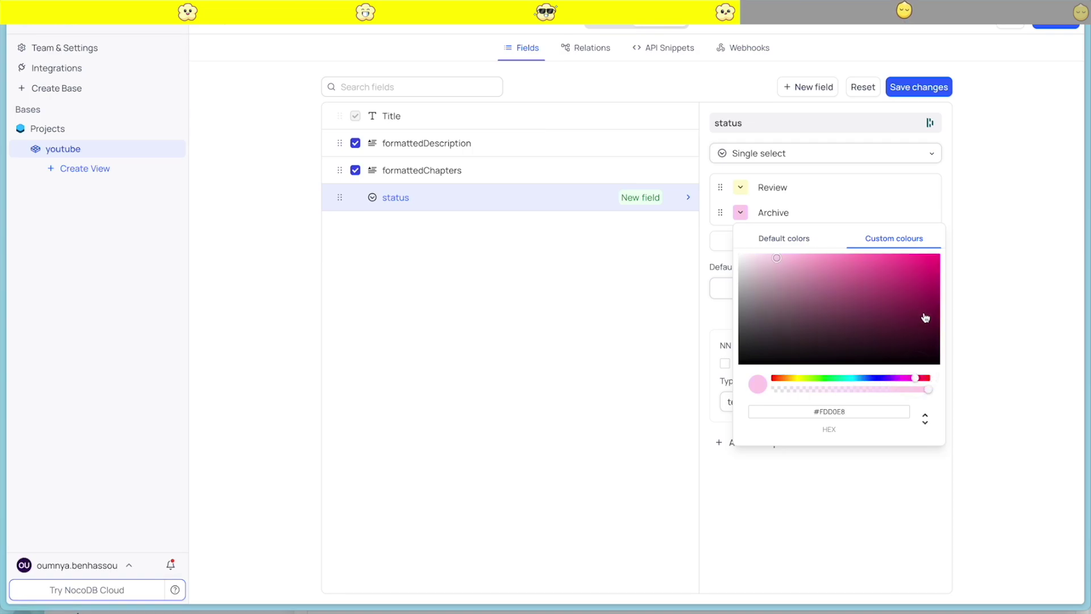
pyautogui.click(924, 202)
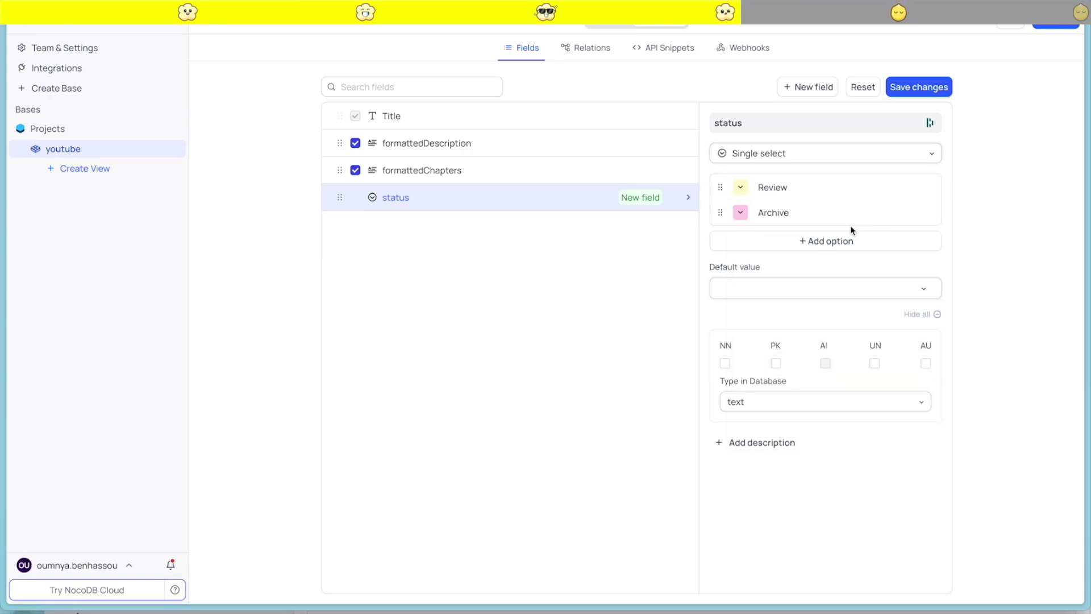
# Add a cyan-green Post choice and save the status field
pyautogui.click(801, 245)
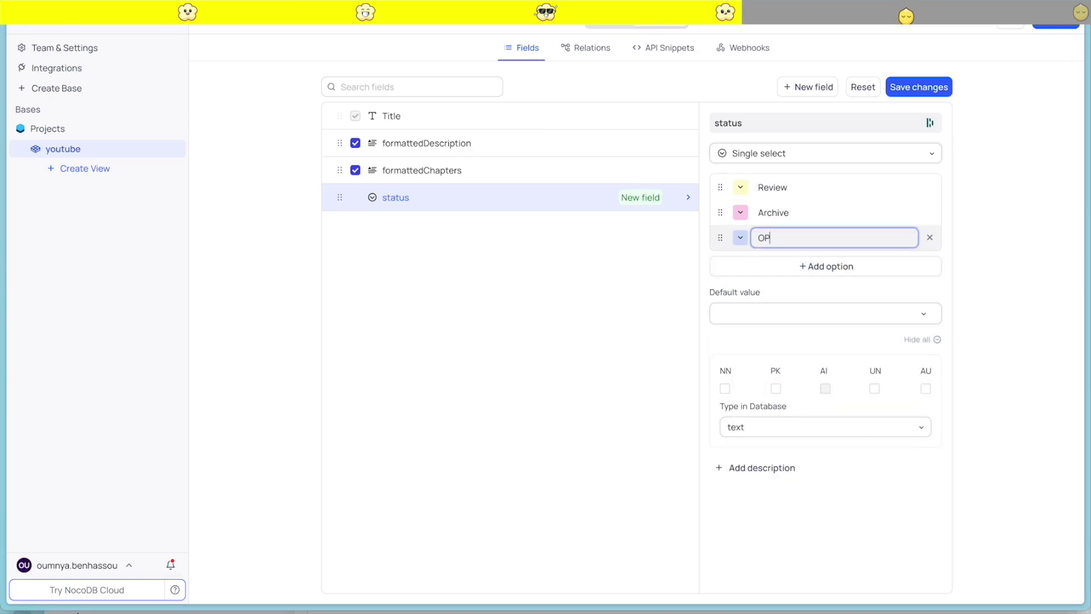
pyautogui.press('BackSpace')
pyautogui.press('BackSpace')
pyautogui.write('PO')
pyautogui.click(741, 238)
pyautogui.click(850, 404)
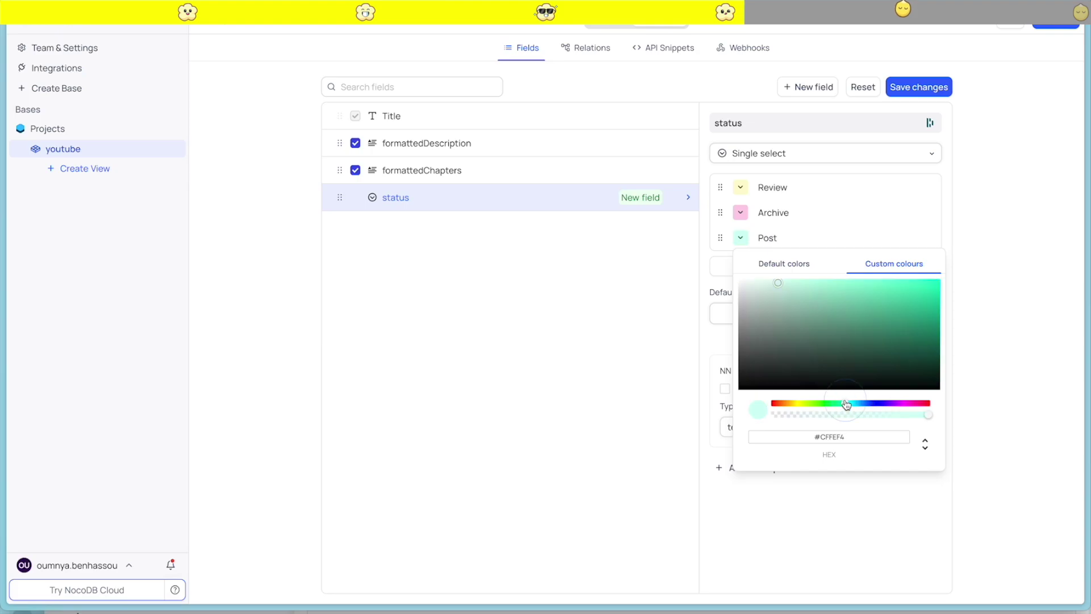
pyautogui.click(969, 214)
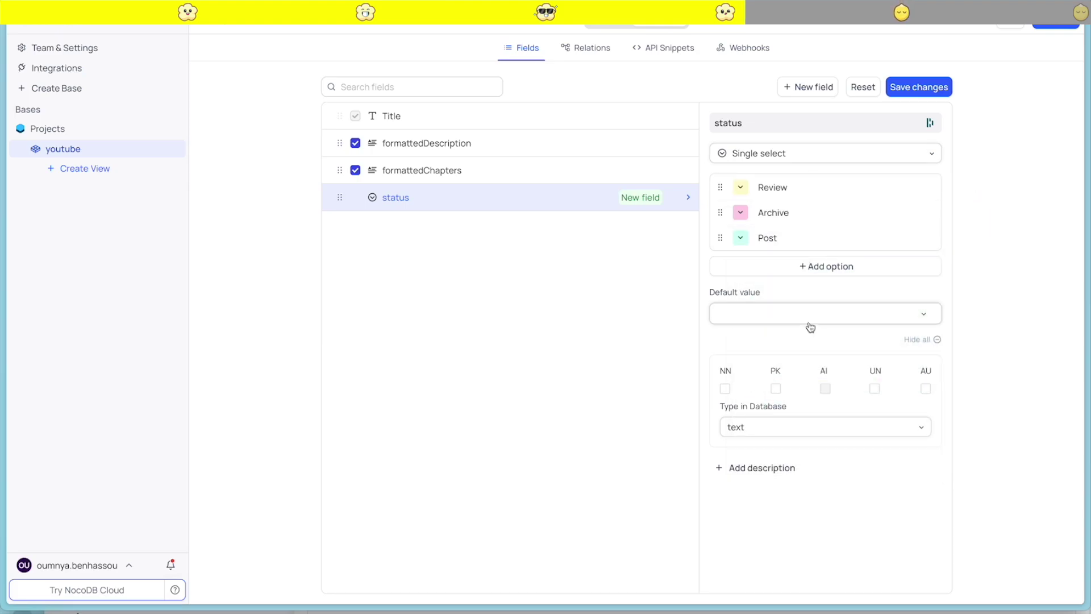
pyautogui.click(922, 86)
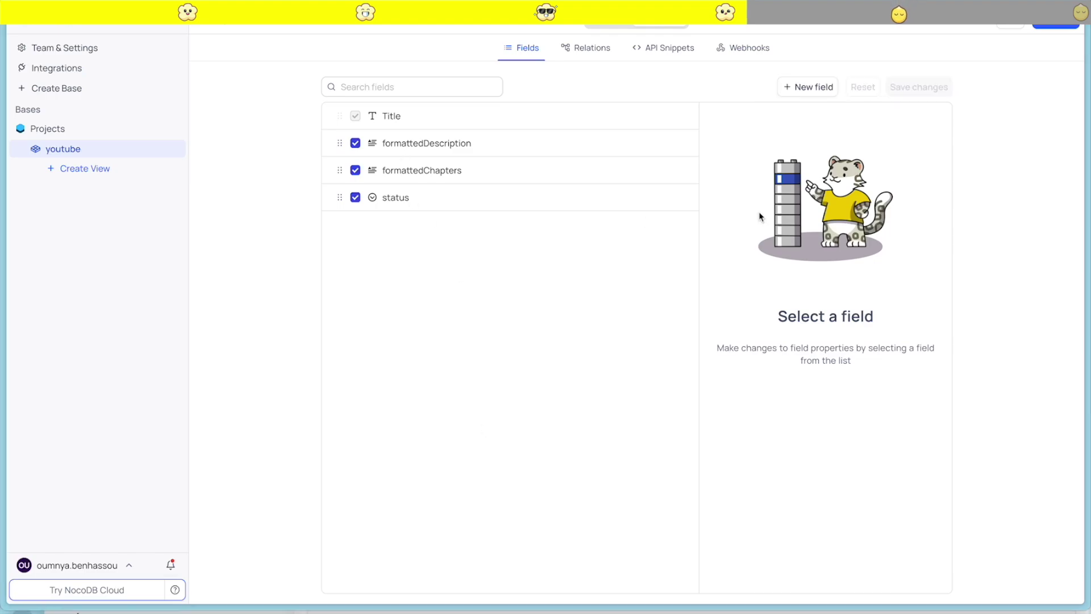
# Add a URL field named report to the youtube table
pyautogui.click(808, 86)
pyautogui.write('report')
pyautogui.click(762, 151)
pyautogui.scroll(-5, 785, 263)
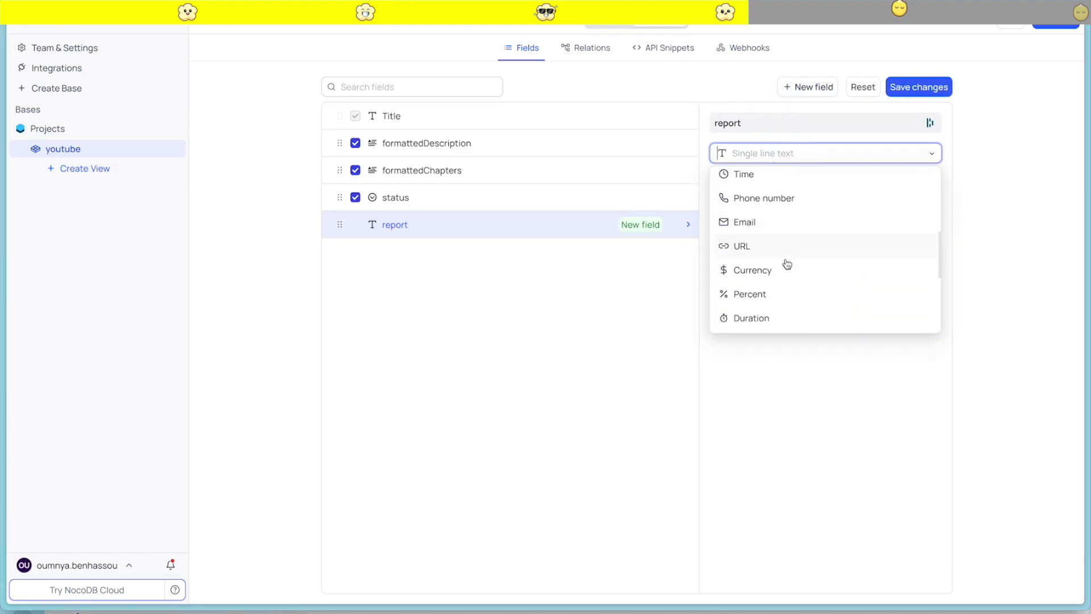
pyautogui.click(786, 257)
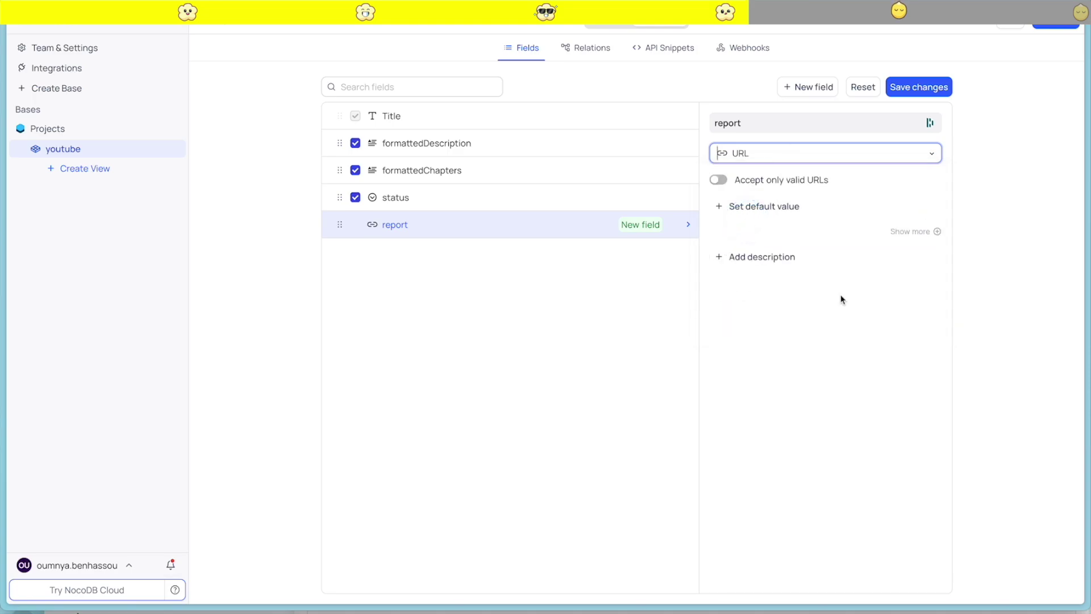
pyautogui.click(932, 86)
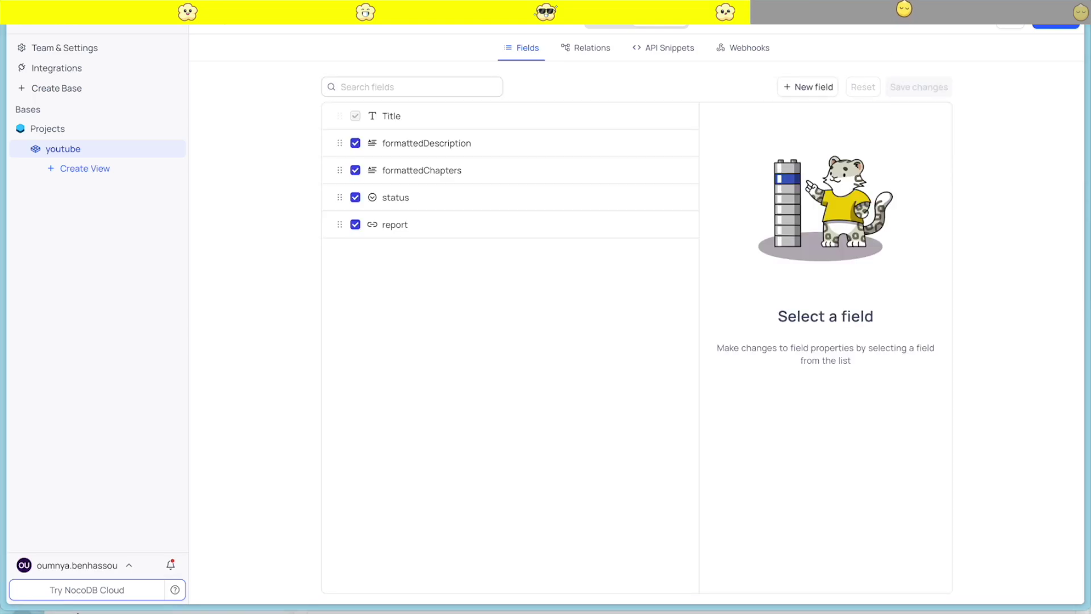
# Add a URL field named subtitles, then view the table's records grid
pyautogui.click(804, 88)
pyautogui.write('subtitles')
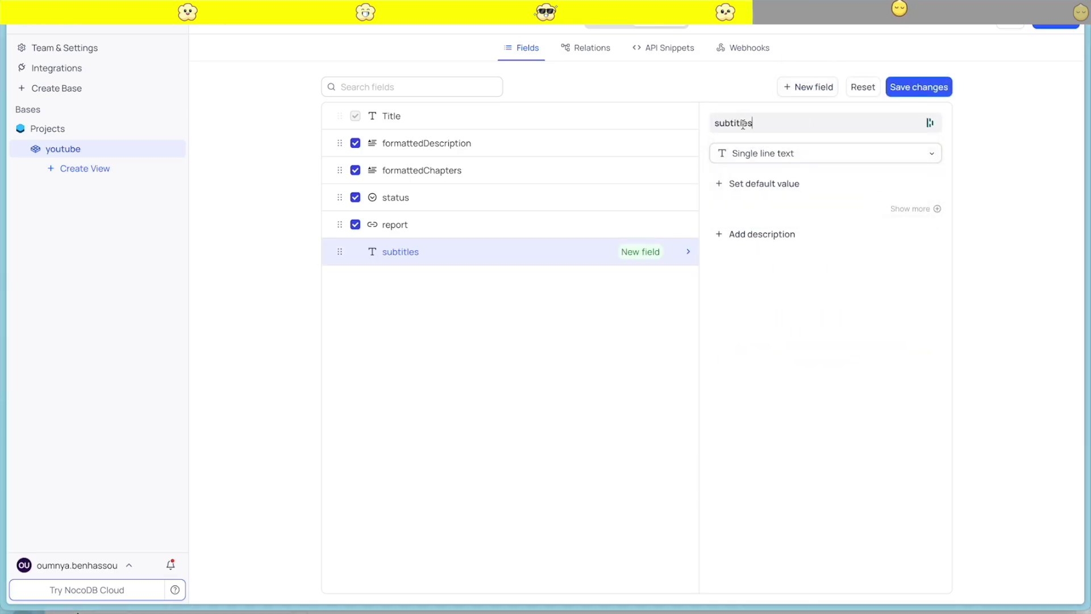
pyautogui.click(796, 154)
pyautogui.scroll(-5, 767, 297)
pyautogui.click(787, 272)
pyautogui.click(903, 96)
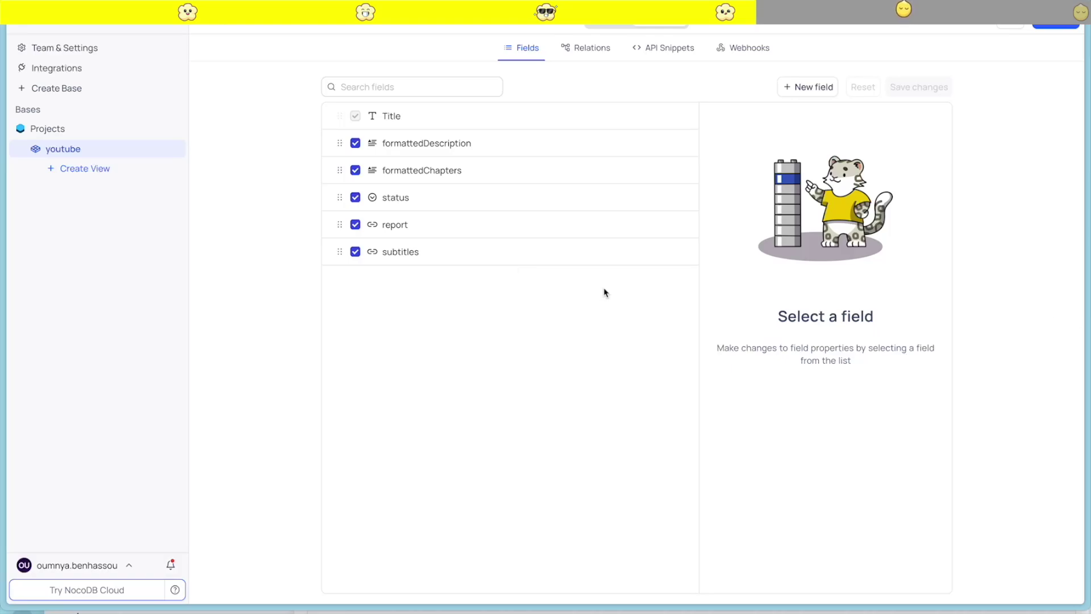
pyautogui.click(609, 23)
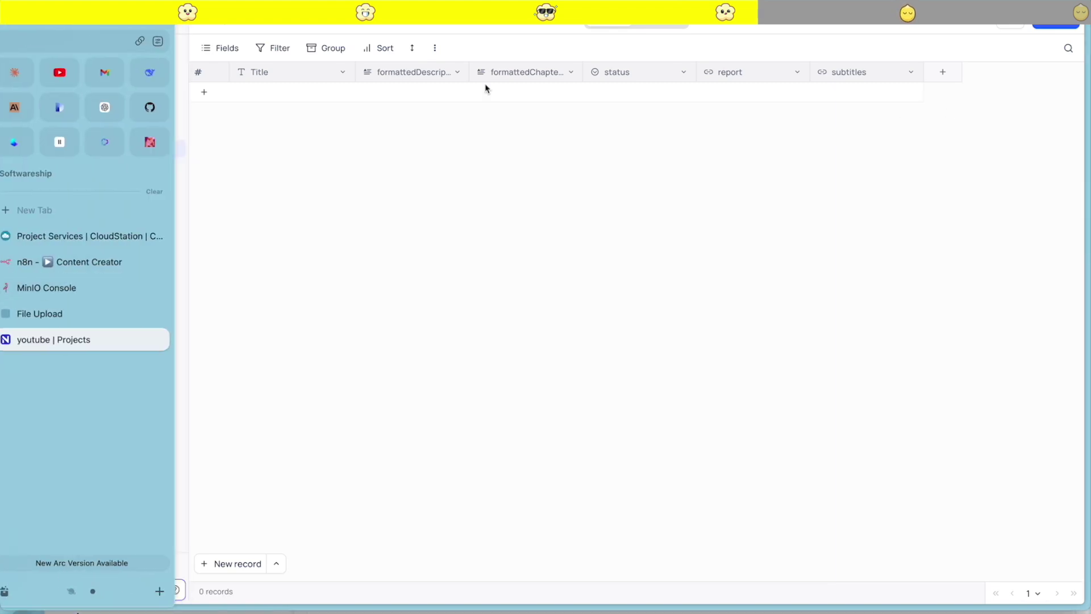
# Point the n8n NocoDB node at the youtube table in Projects
pyautogui.click(60, 262)
pyautogui.click(513, 318)
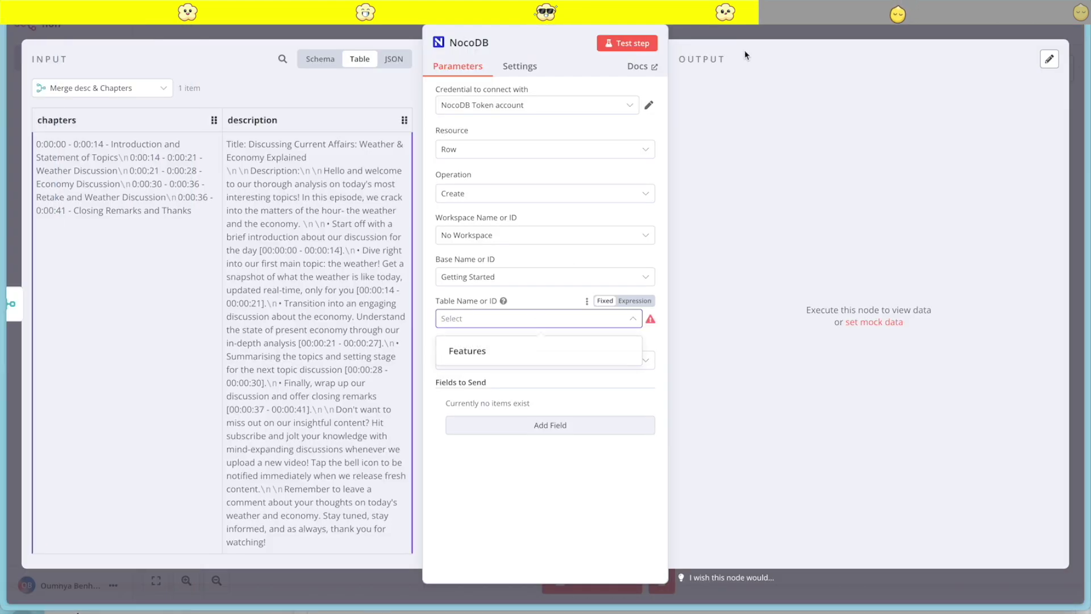
pyautogui.click(514, 321)
pyautogui.click(611, 326)
pyautogui.click(570, 291)
pyautogui.click(736, 32)
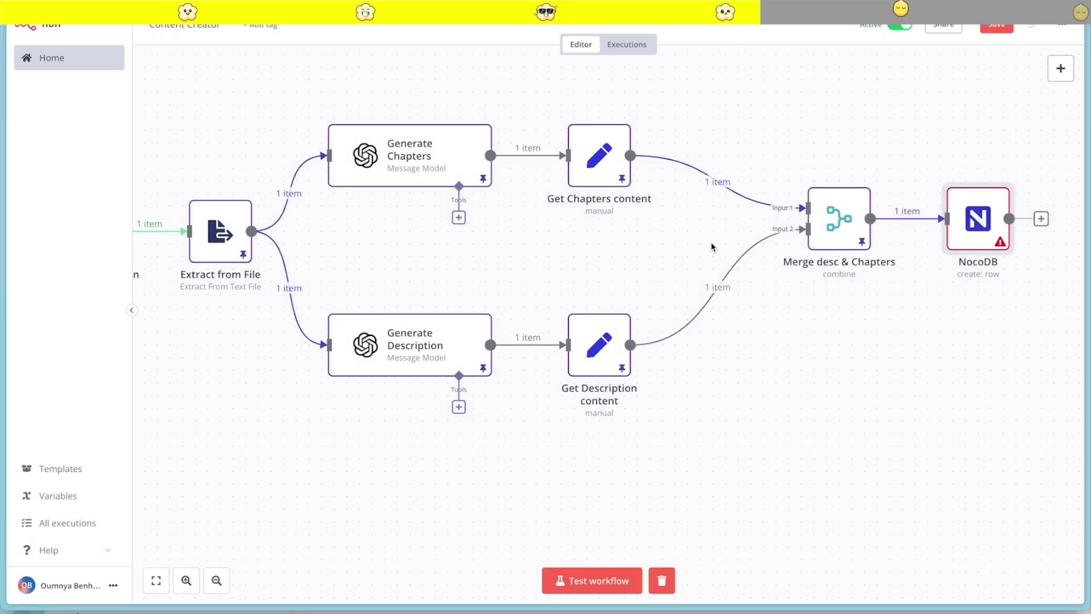
pyautogui.doubleClick(974, 233)
pyautogui.click(507, 319)
pyautogui.click(506, 349)
# Map chapters to formattedChapters and description to formattedDescription in the NocoDB node
pyautogui.click(530, 409)
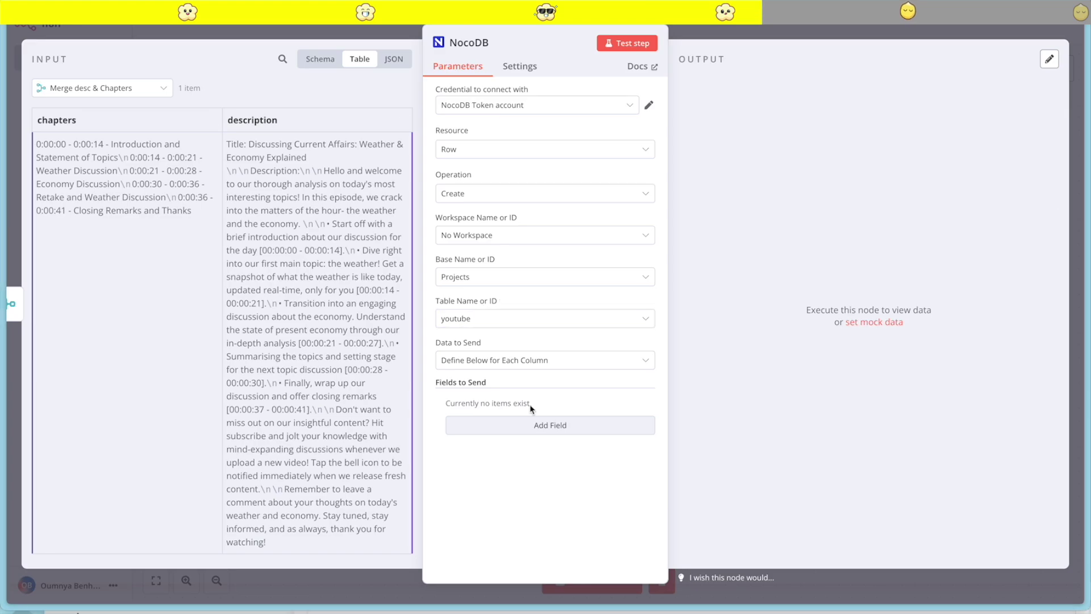
pyautogui.click(499, 433)
pyautogui.scroll(-1, 494, 417)
pyautogui.click(498, 411)
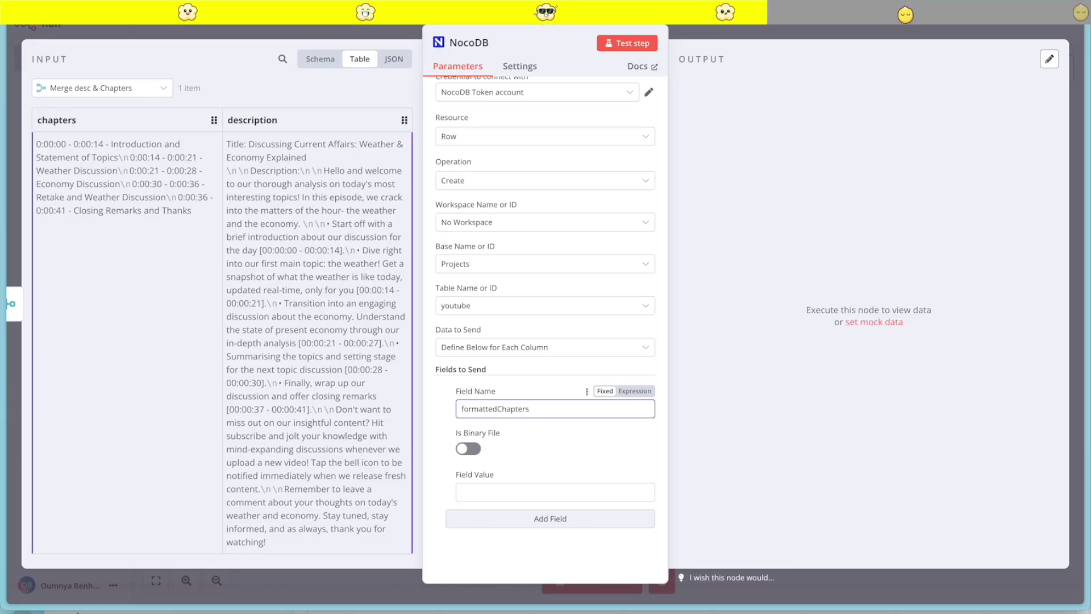
pyautogui.click(474, 492)
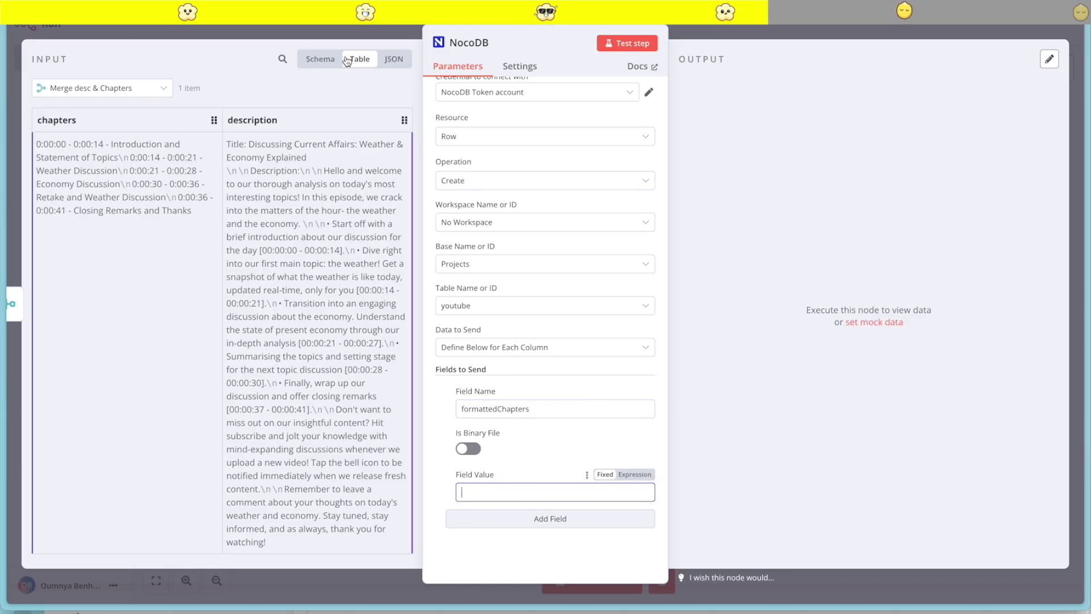
pyautogui.click(321, 59)
pyautogui.moveTo(106, 111); pyautogui.dragTo(480, 491)
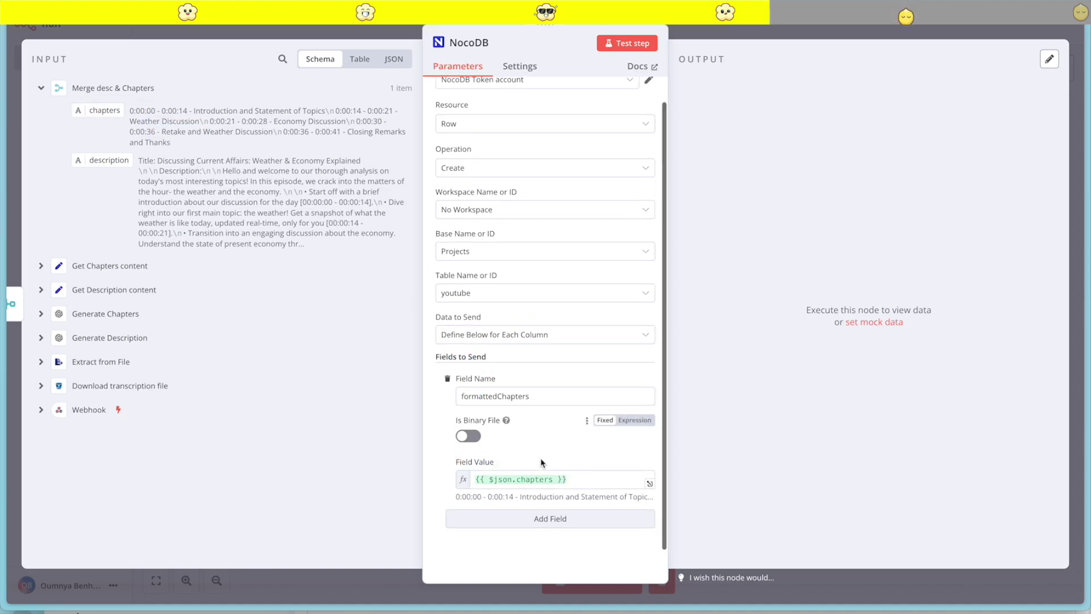
pyautogui.click(501, 518)
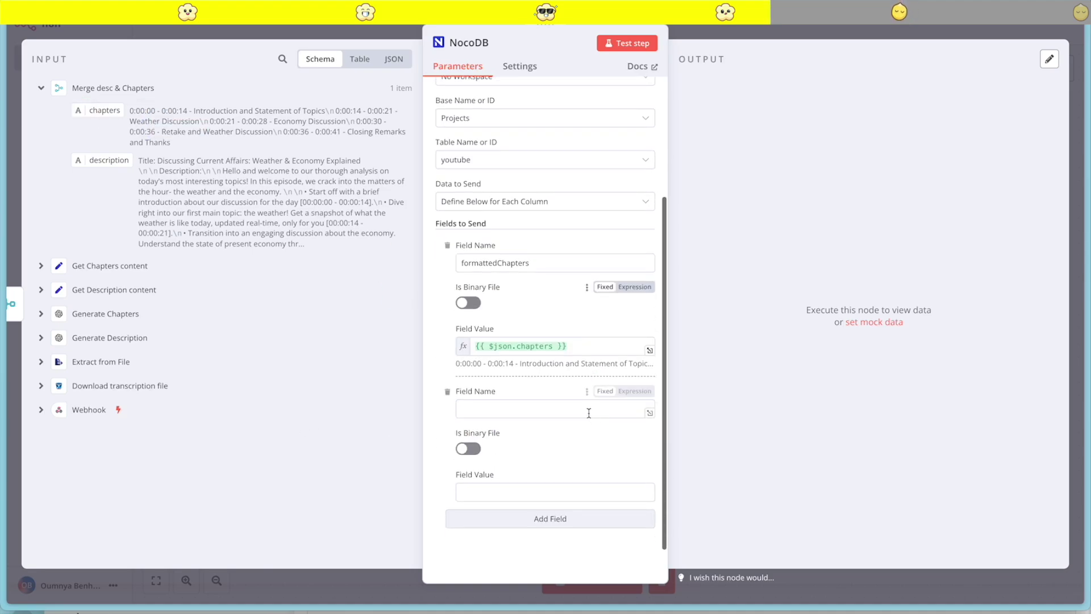
pyautogui.click(589, 413)
pyautogui.write('formattedDescr')
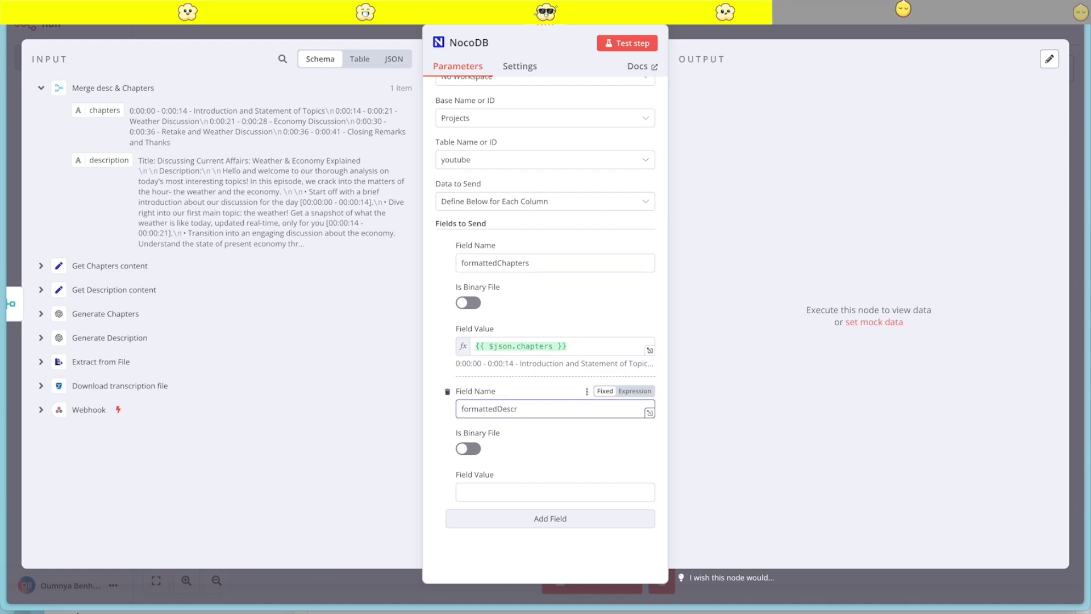
pyautogui.write('iption')
pyautogui.moveTo(104, 158); pyautogui.dragTo(500, 492)
# Test the NocoDB node and check the created record in the youtube table
pyautogui.click(630, 44)
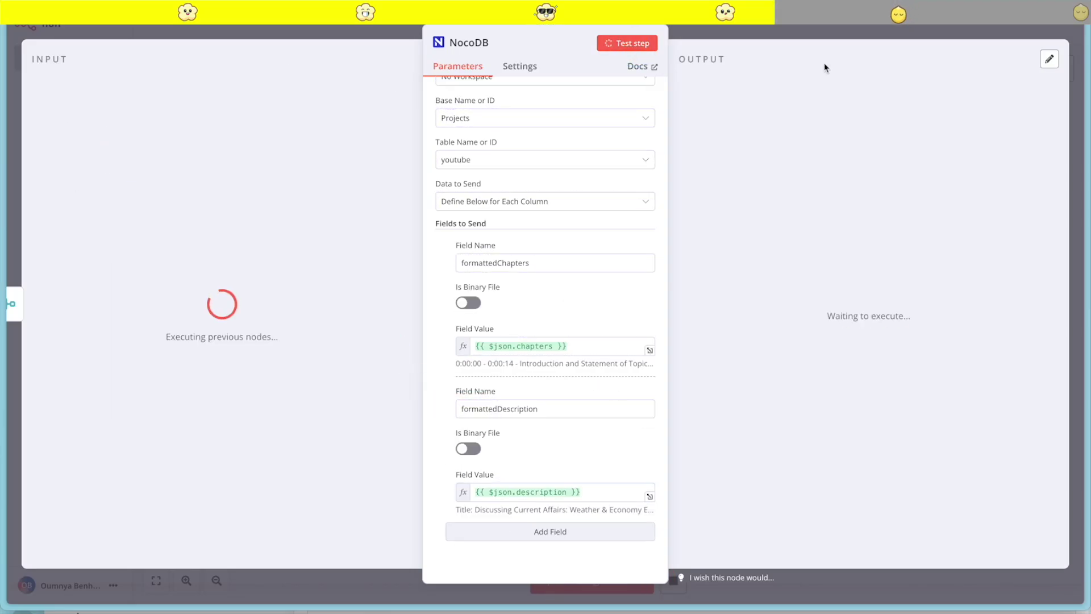
pyautogui.moveTo(40, 370)
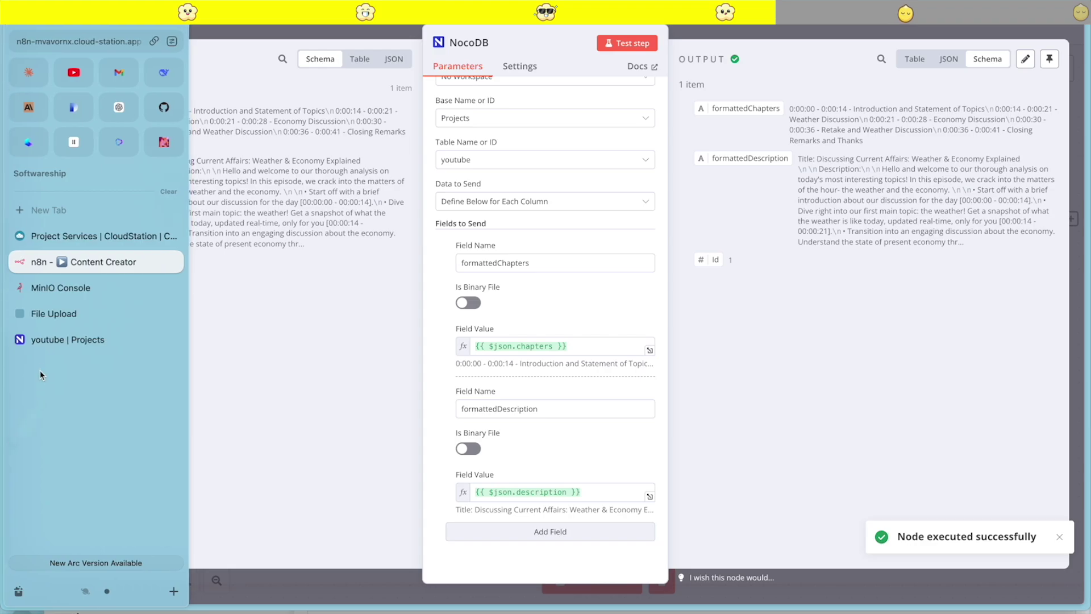
pyautogui.click(49, 339)
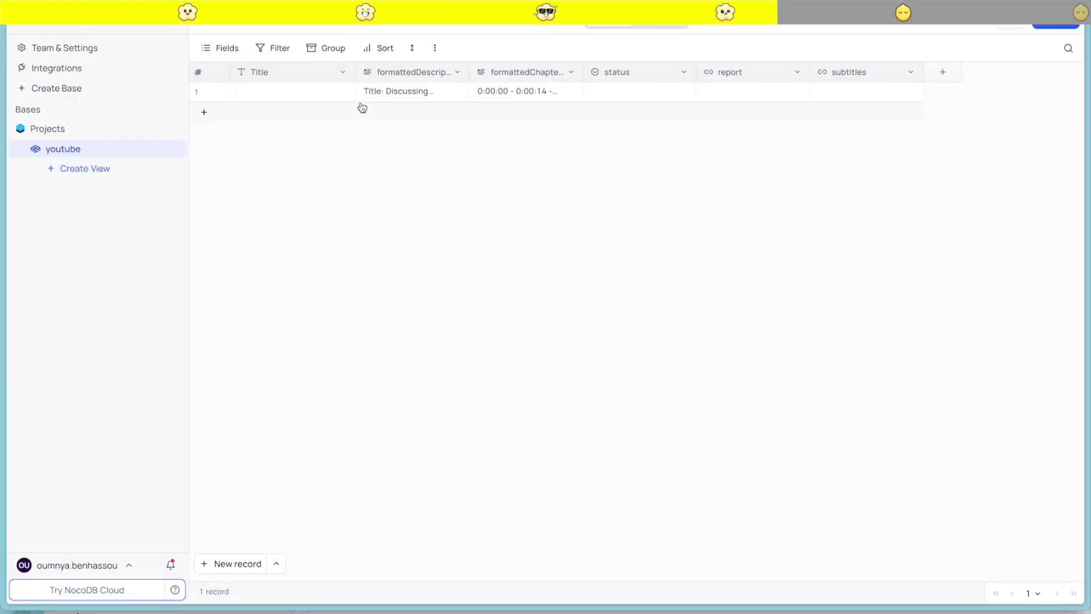
pyautogui.click(508, 96)
# Read row 1's full formattedChapters and formattedDescription text, then return to the n8n workflow
pyautogui.click(570, 93)
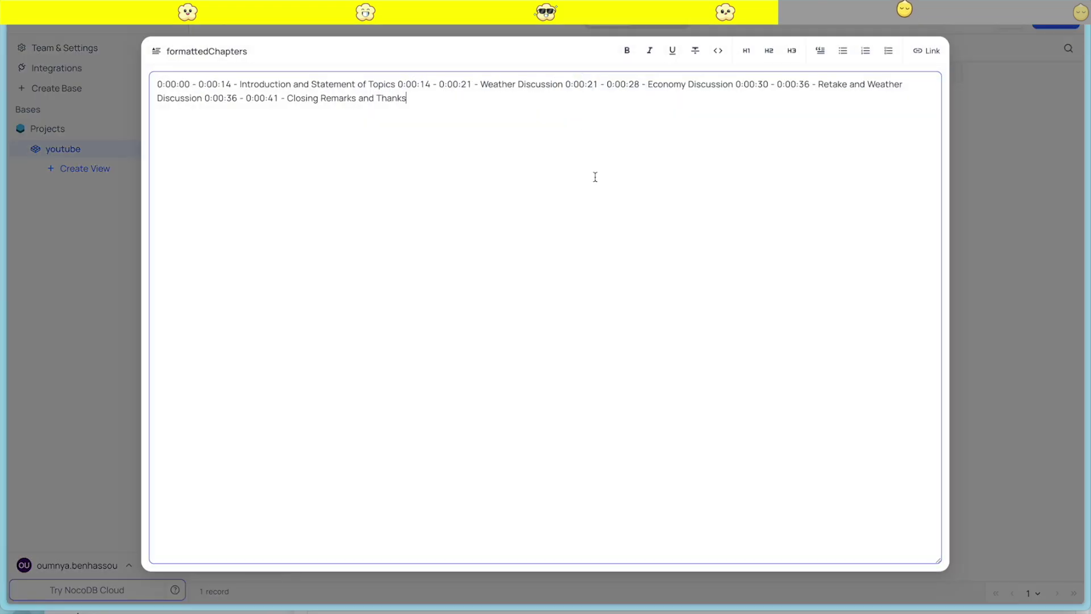
pyautogui.click(977, 142)
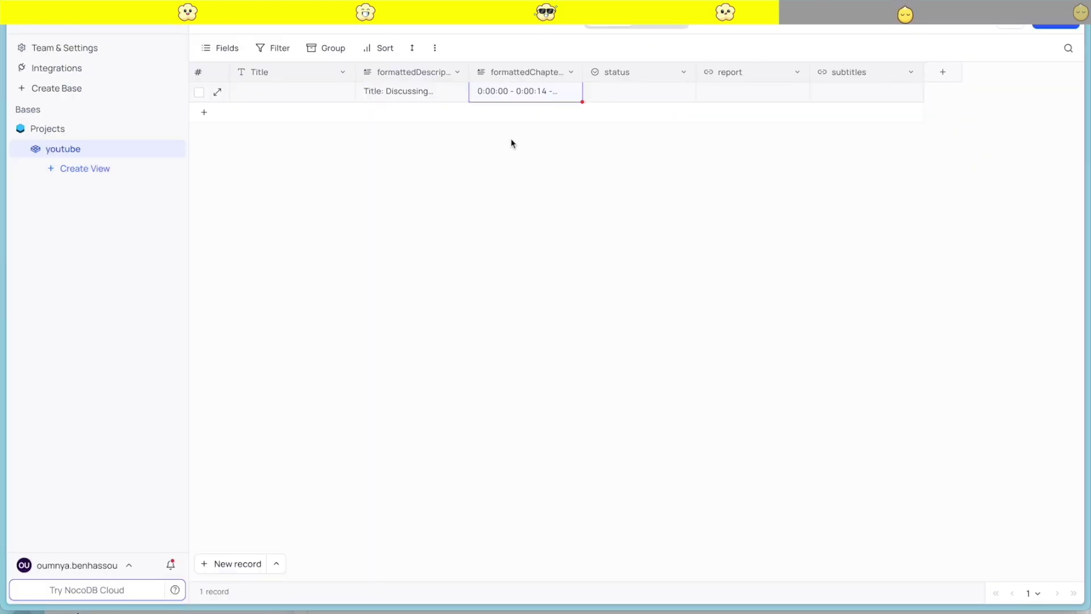
pyautogui.click(455, 93)
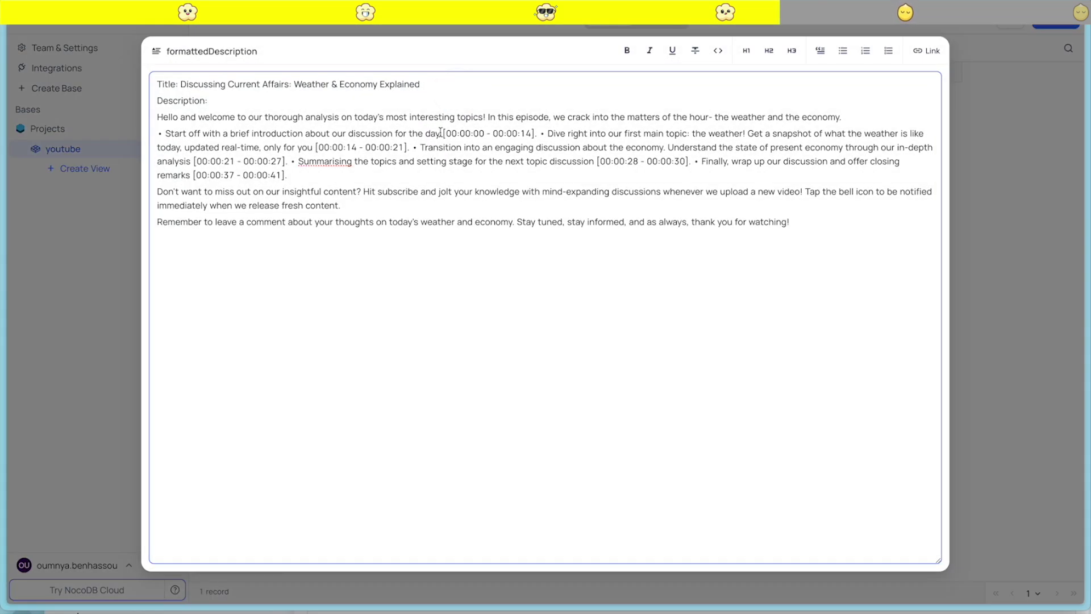
pyautogui.moveTo(439, 134); pyautogui.dragTo(471, 164)
pyautogui.click(277, 284)
pyautogui.moveTo(6, 335)
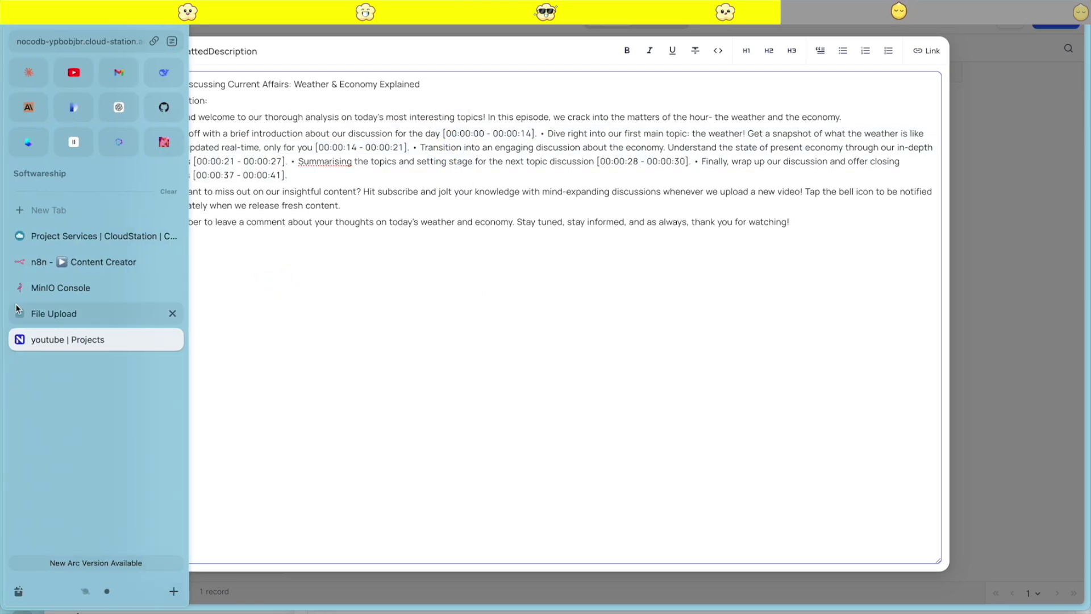
pyautogui.click(86, 286)
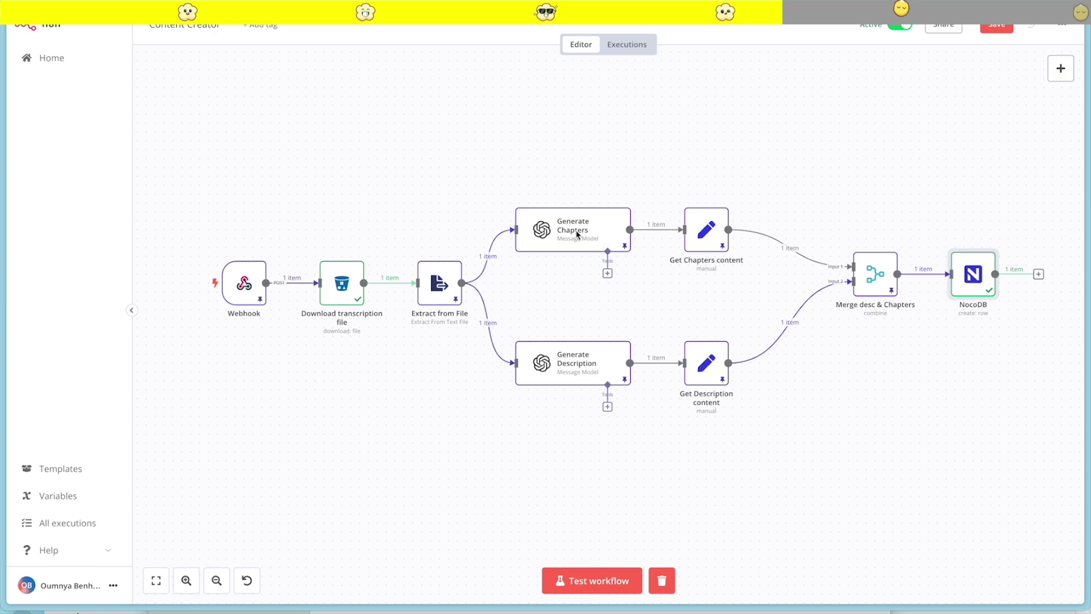
# Switch the Generate Chapters node's model to GPT-3.5-TURBO and save the workflow
pyautogui.doubleClick(577, 233)
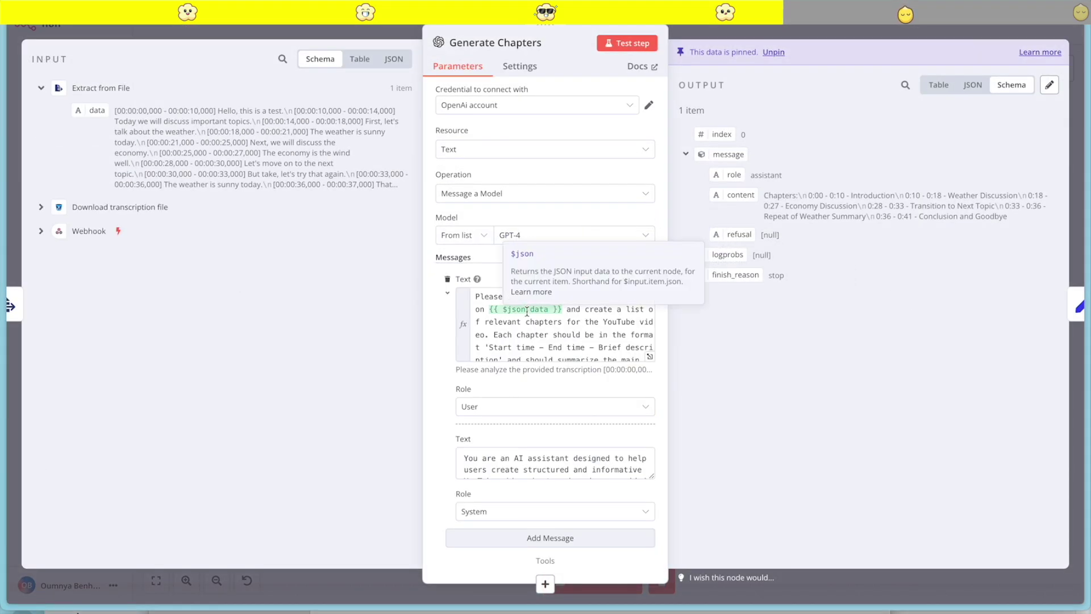
pyautogui.click(650, 357)
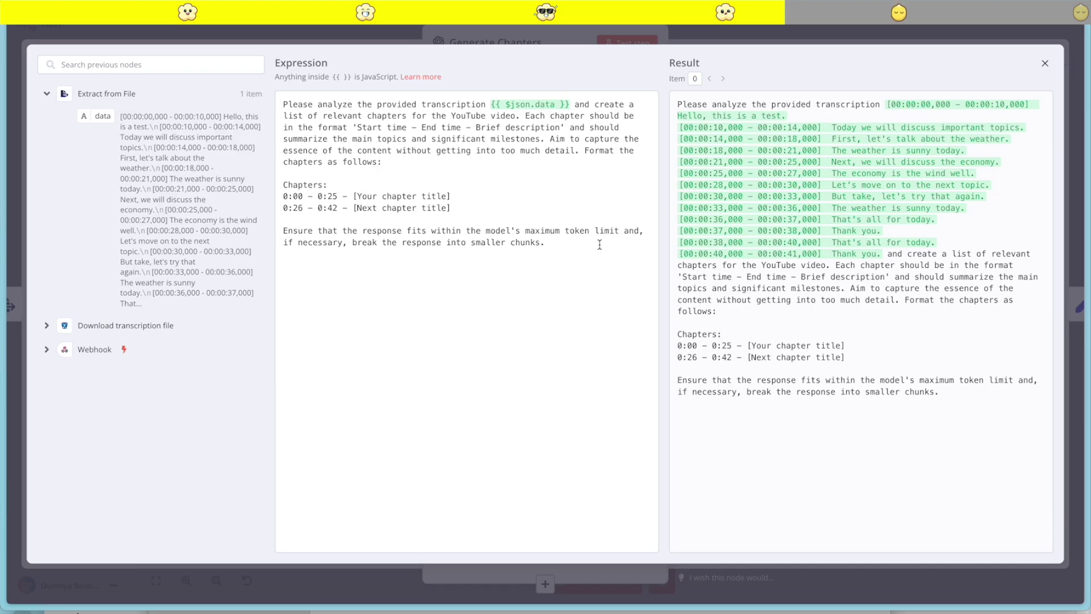
pyautogui.click(727, 40)
pyautogui.click(641, 235)
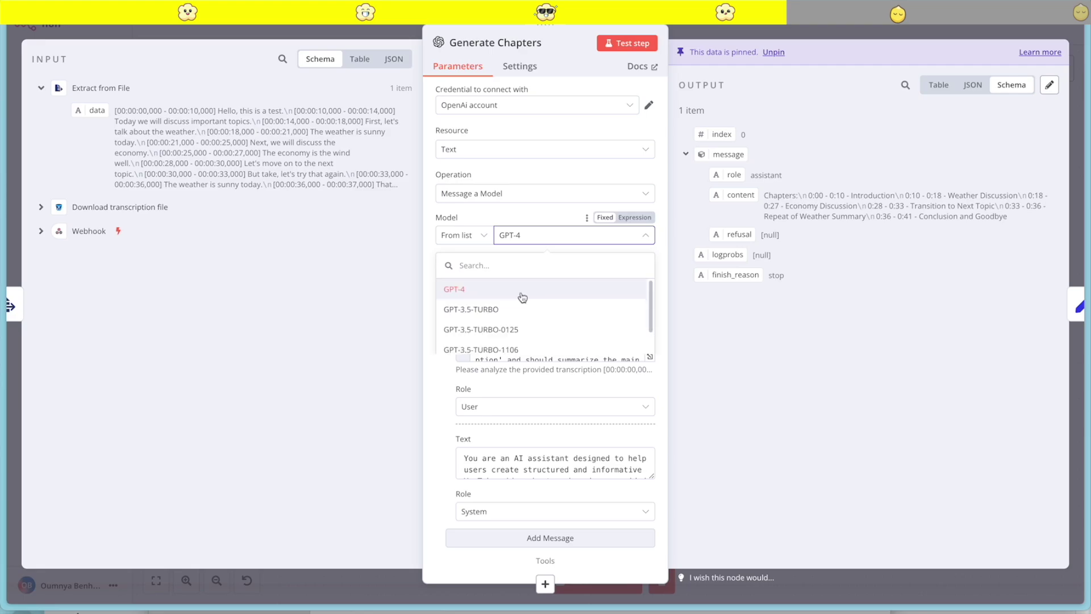
pyautogui.click(523, 310)
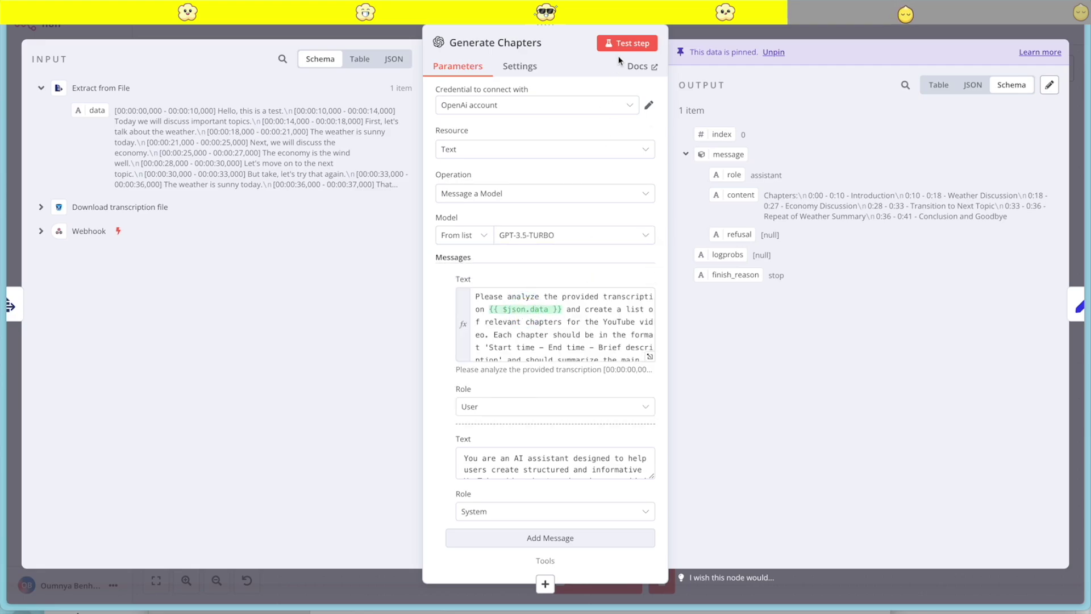
pyautogui.click(727, 36)
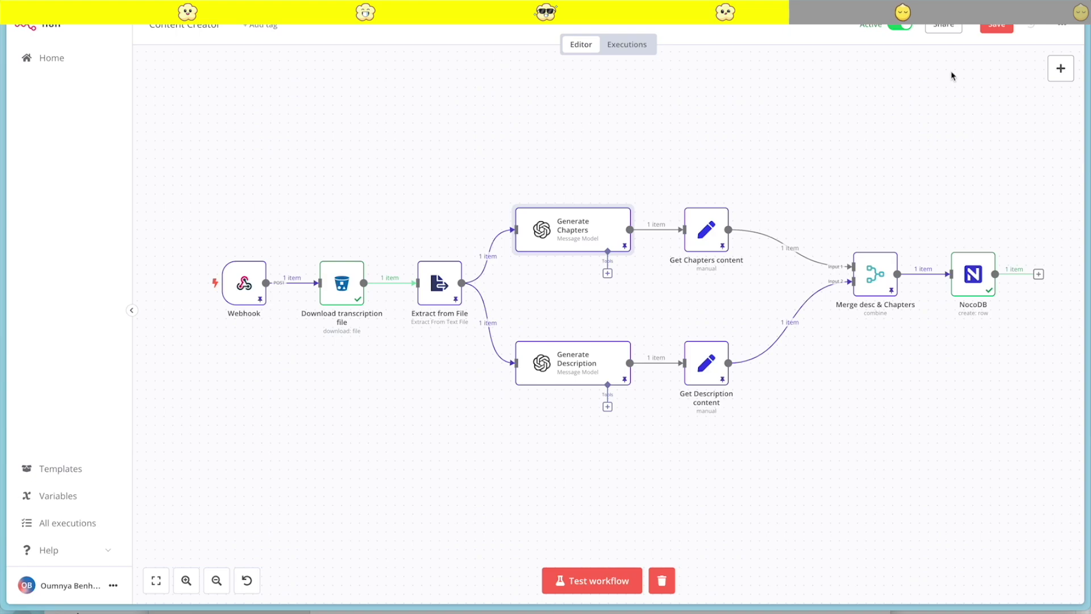
pyautogui.click(996, 28)
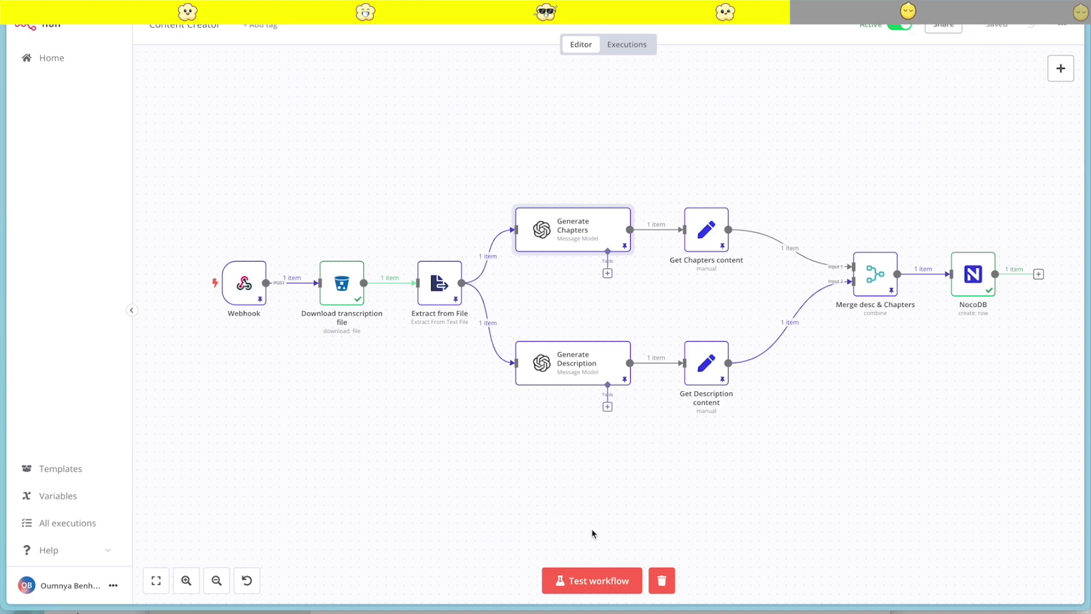
# Test-run the whole workflow and go to the NocoDB youtube table
pyautogui.click(588, 583)
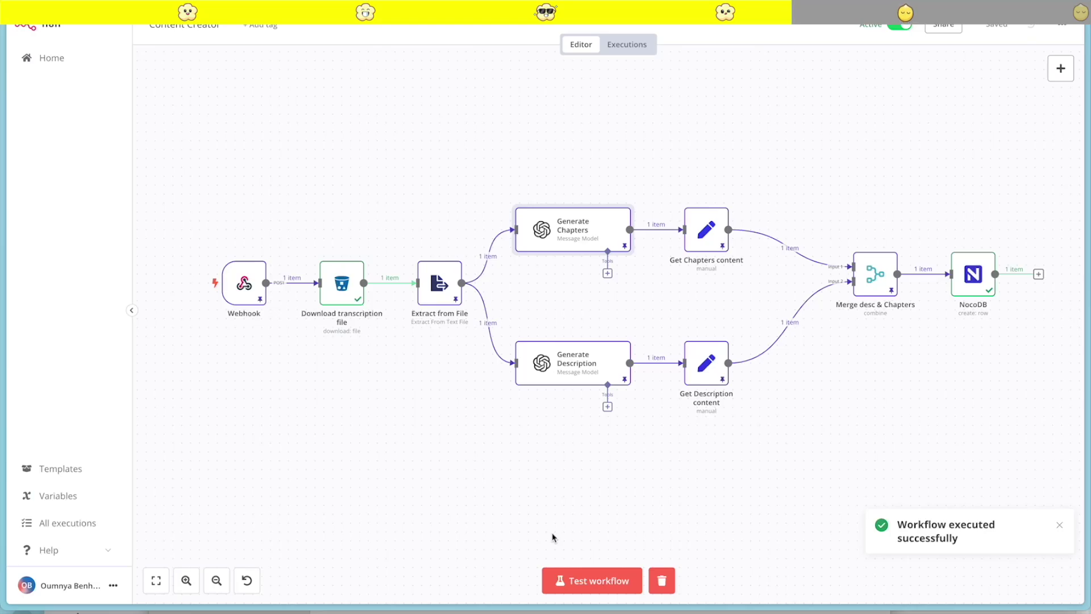
pyautogui.moveTo(13, 489)
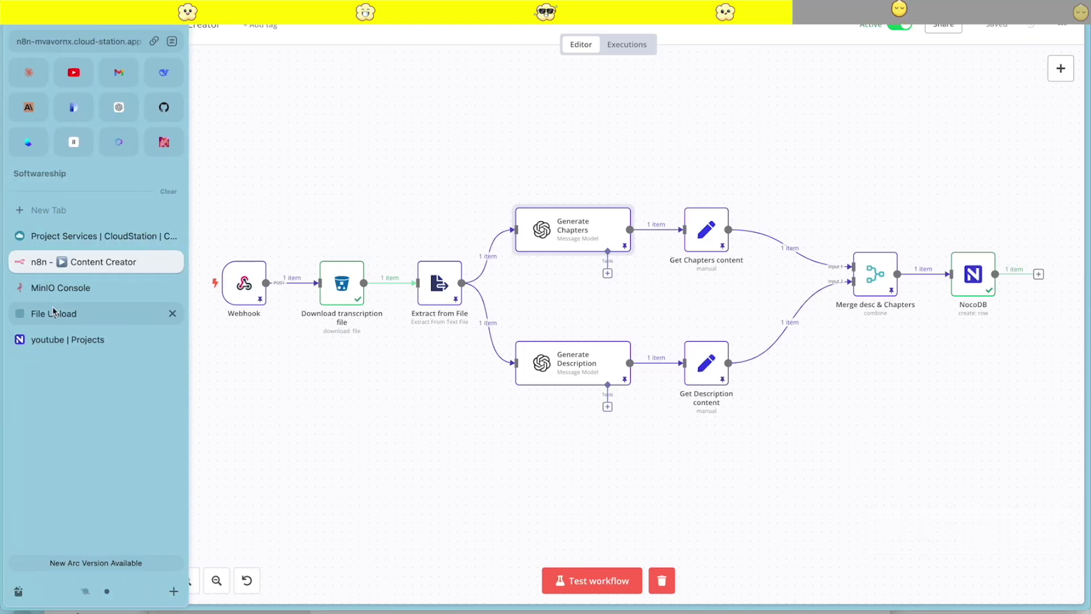
pyautogui.click(64, 340)
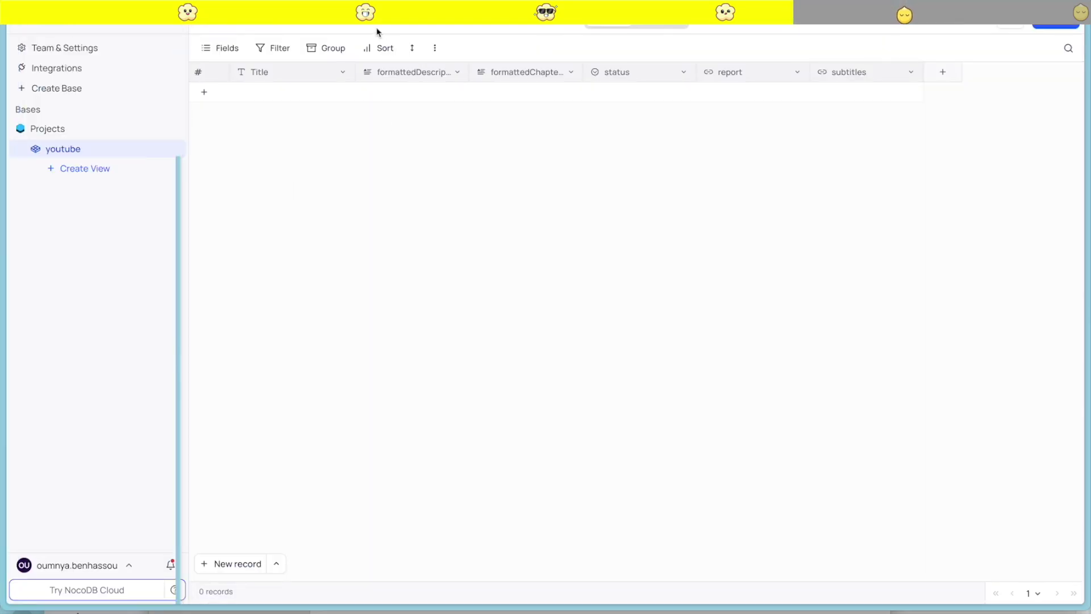
# Reload the youtube table and read the new record's formattedDescription and formattedChapters
pyautogui.click(366, 28)
pyautogui.click(463, 92)
pyautogui.click(455, 91)
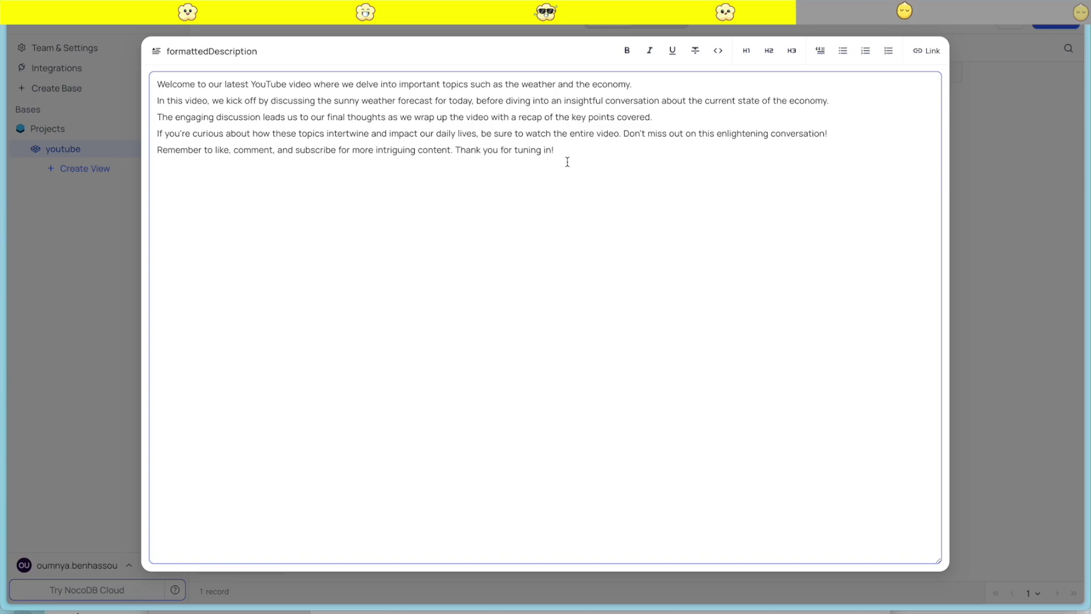
pyautogui.click(1052, 121)
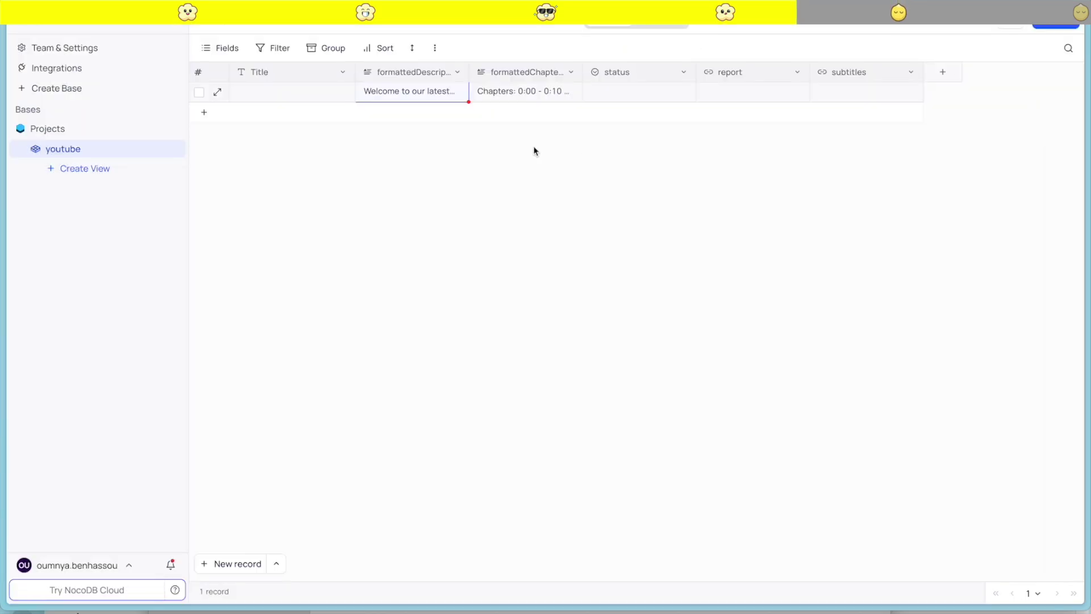
pyautogui.click(571, 90)
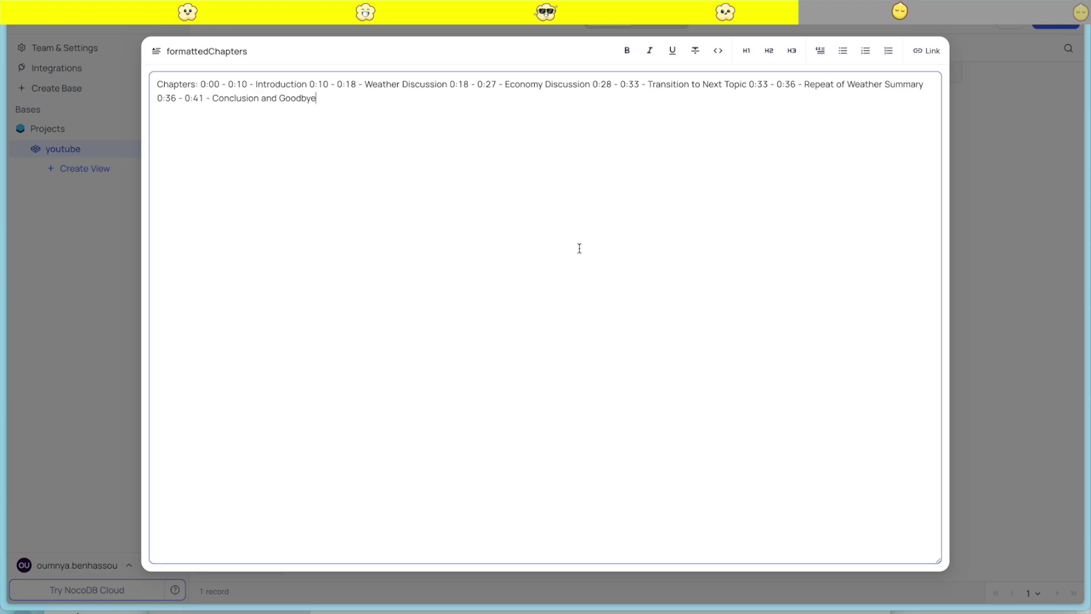
pyautogui.press('Escape')
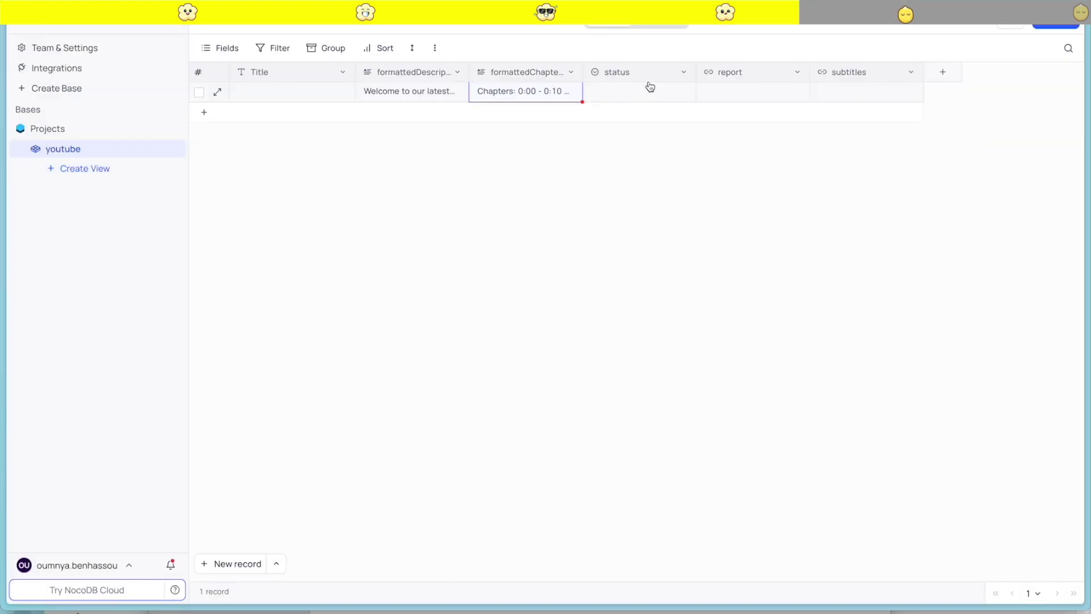
# Check the status column options, then go to the table's field details
pyautogui.click(684, 72)
pyautogui.click(684, 72)
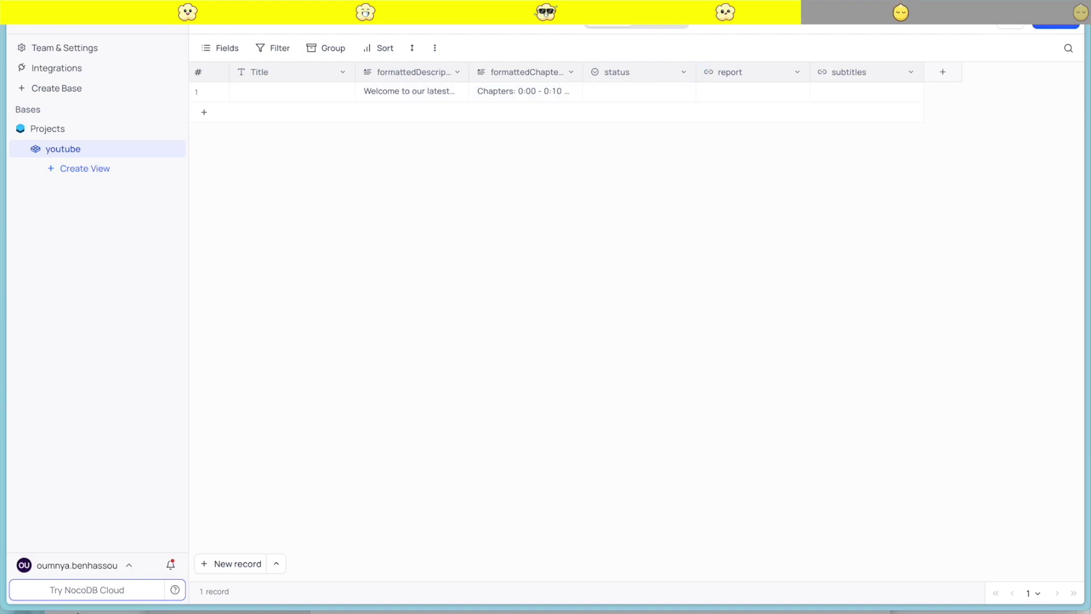
pyautogui.click(660, 19)
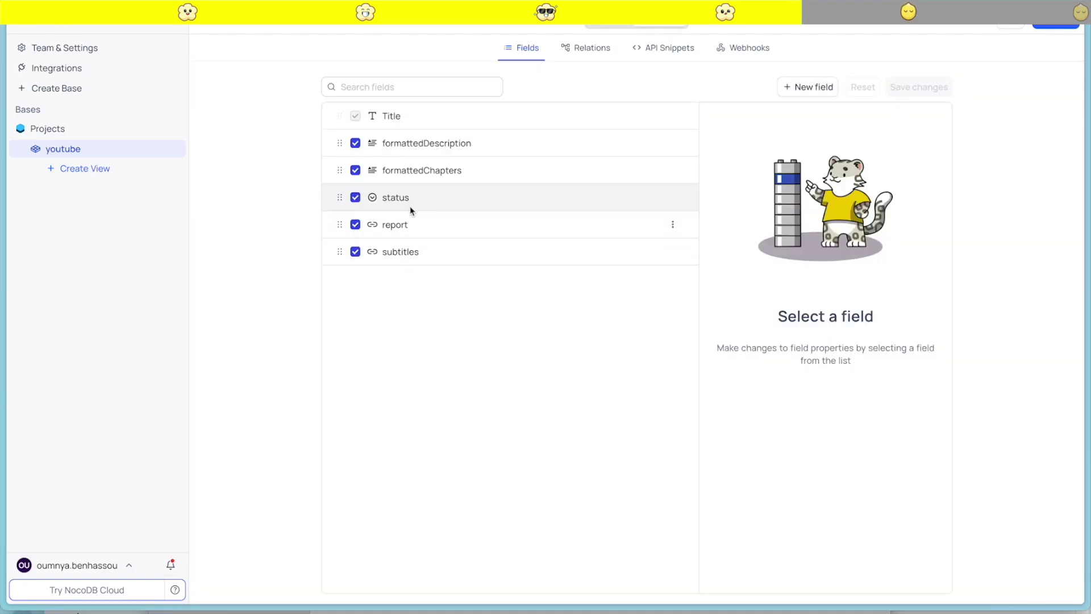
# Set the status field's default value to Review and save it
pyautogui.click(412, 208)
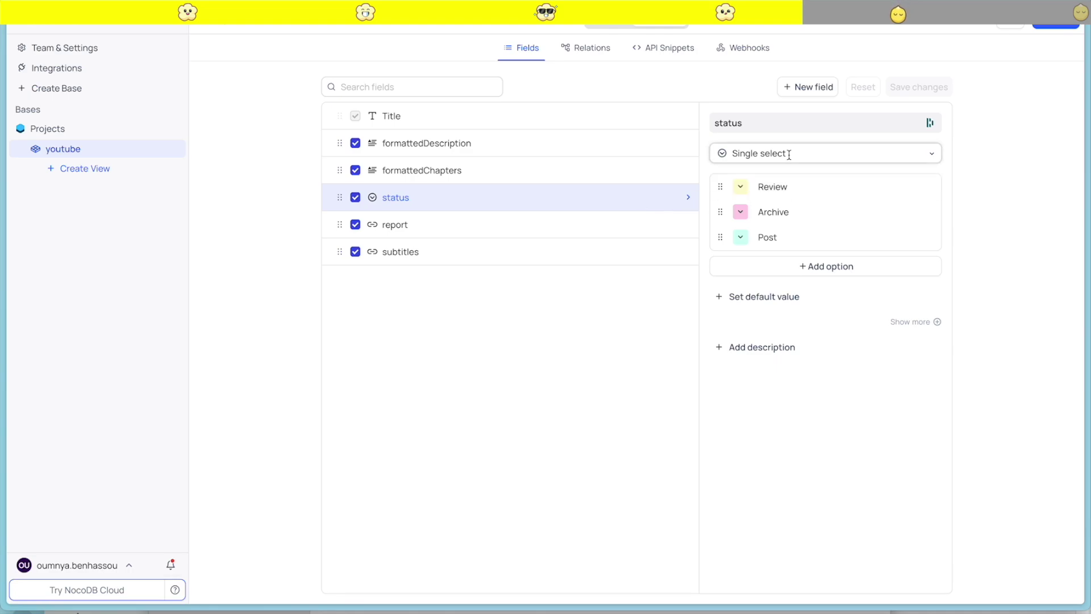
pyautogui.click(811, 267)
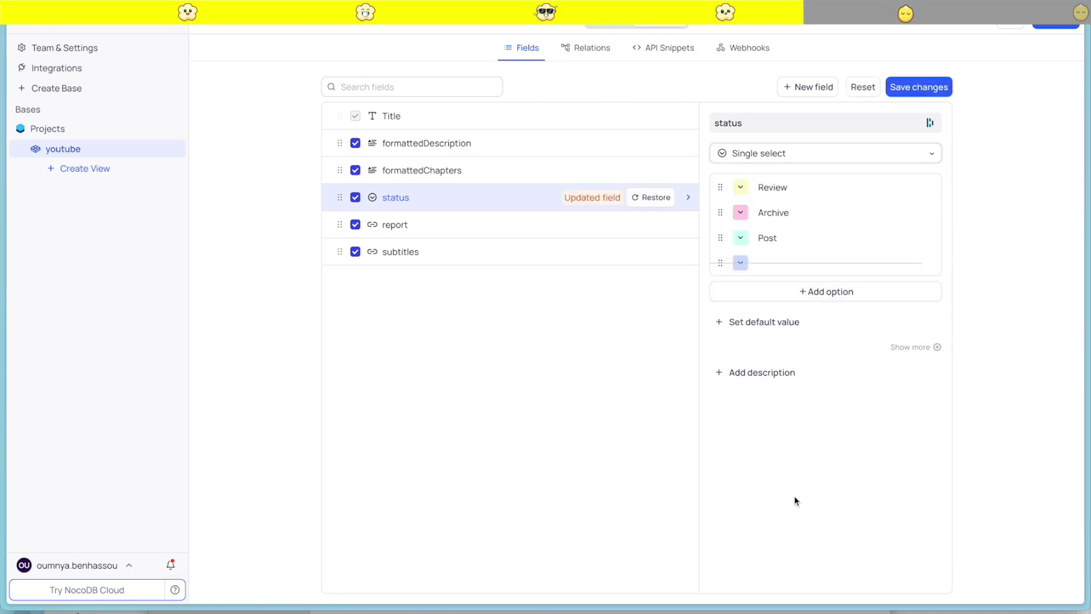
pyautogui.click(733, 323)
pyautogui.click(761, 338)
pyautogui.click(762, 370)
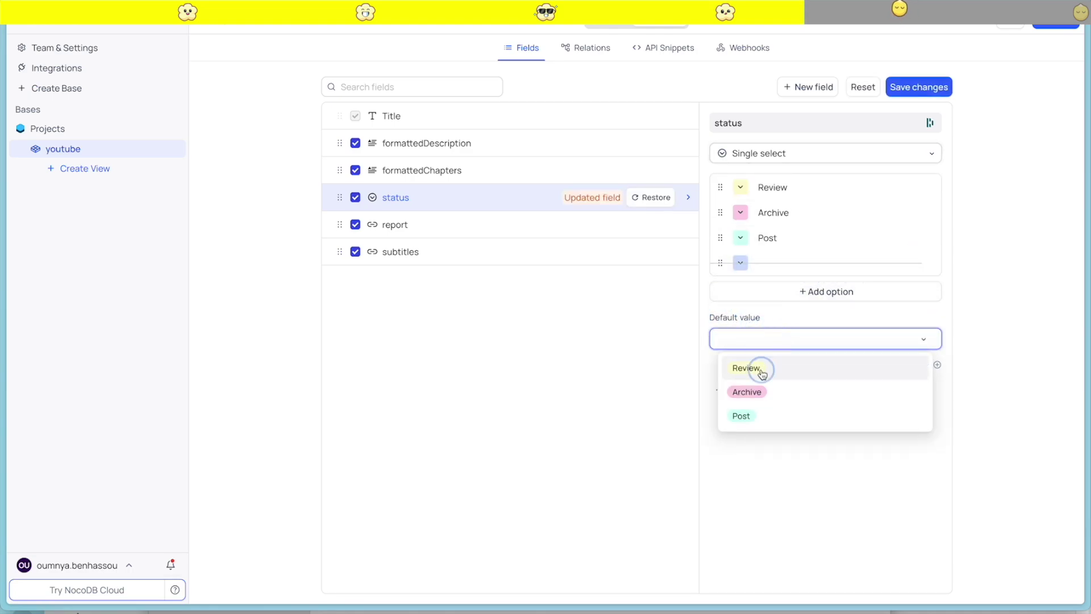
pyautogui.click(905, 86)
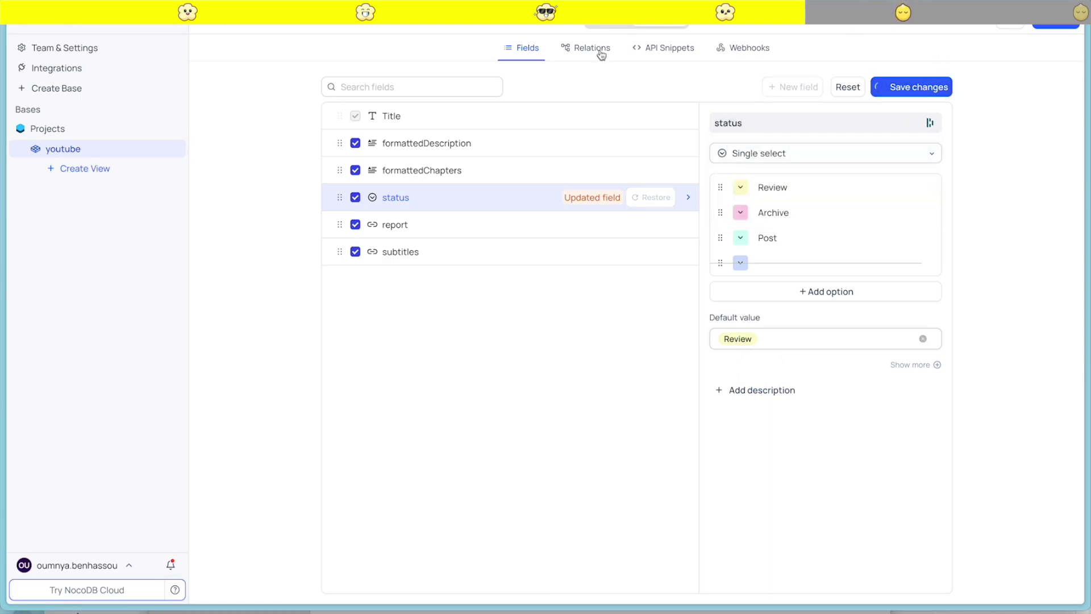
# Delete all records from the youtube table grid
pyautogui.click(608, 25)
pyautogui.click(198, 73)
pyautogui.rightClick(210, 91)
pyautogui.click(236, 107)
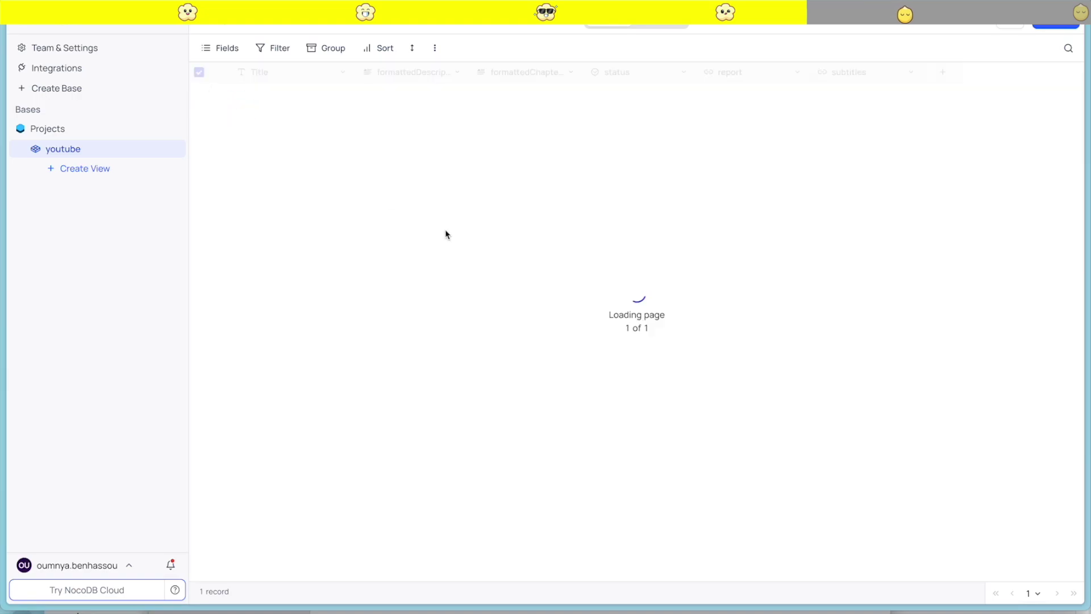
# In the Content Creator workflow, add an Edit Fields (Set) node branching off the Webhook output
pyautogui.moveTo(5, 259)
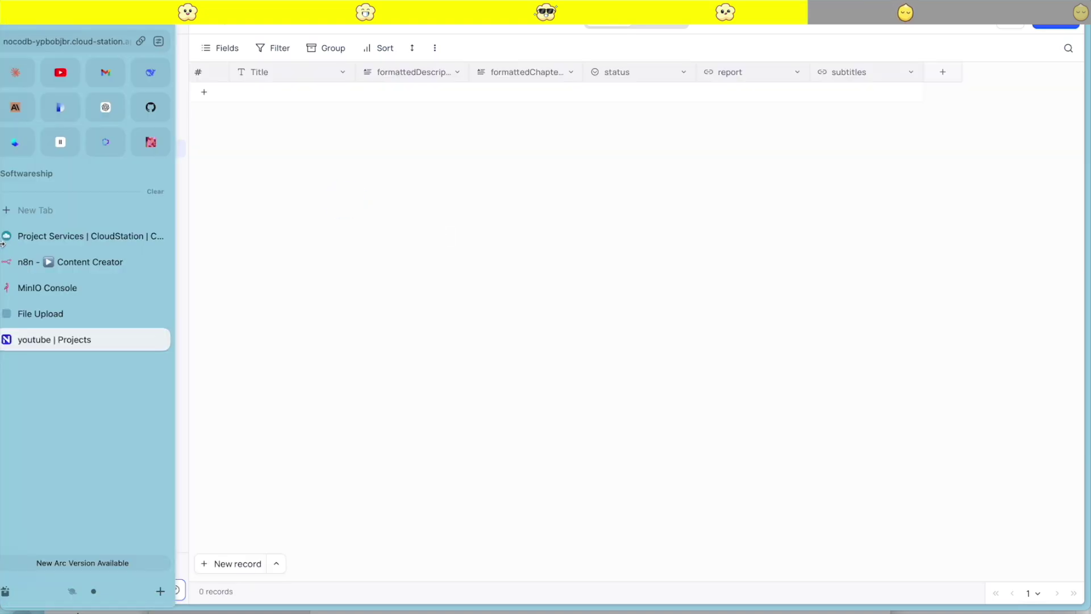
pyautogui.click(72, 264)
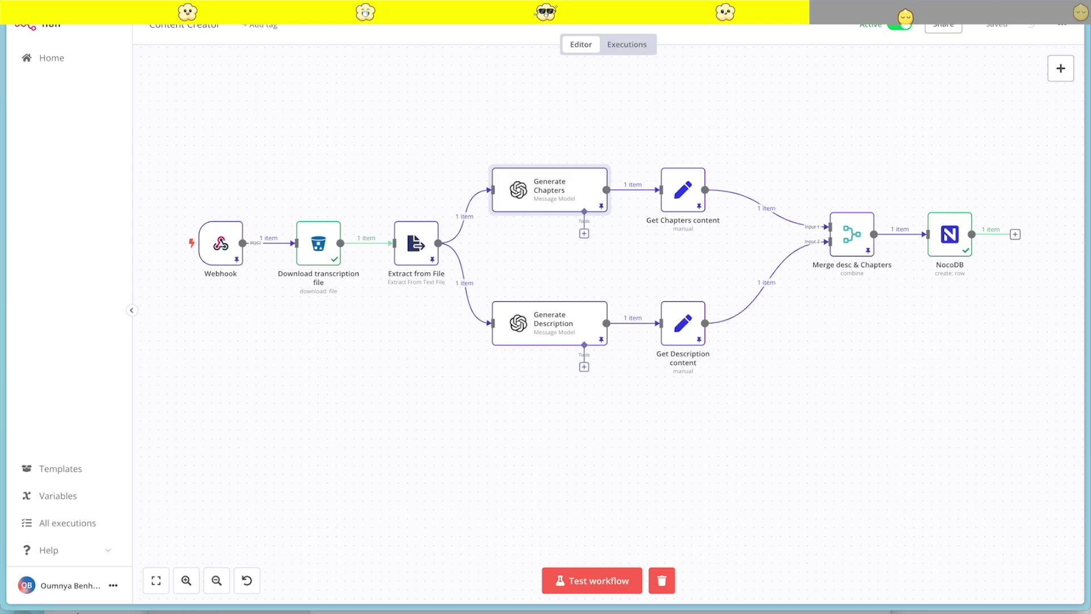
pyautogui.moveTo(261, 148); pyautogui.dragTo(324, 343)
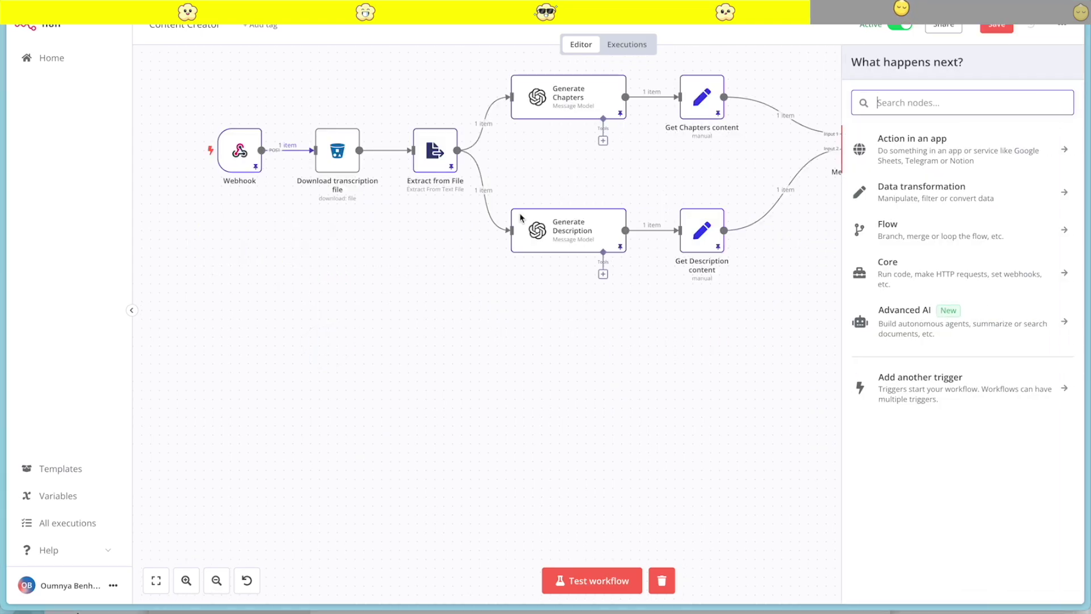
pyautogui.write('edit')
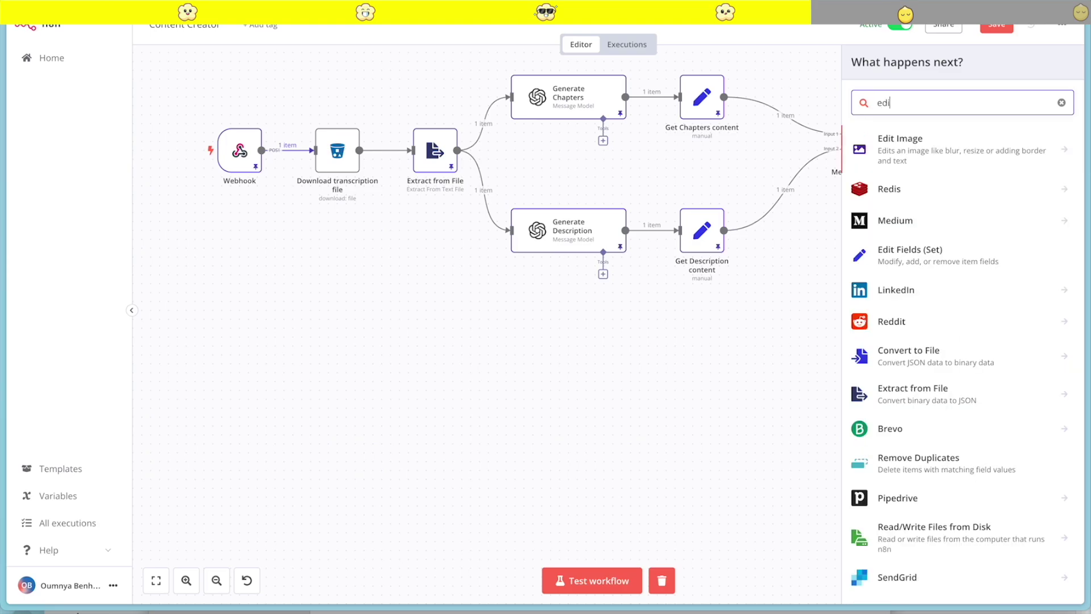
pyautogui.click(906, 185)
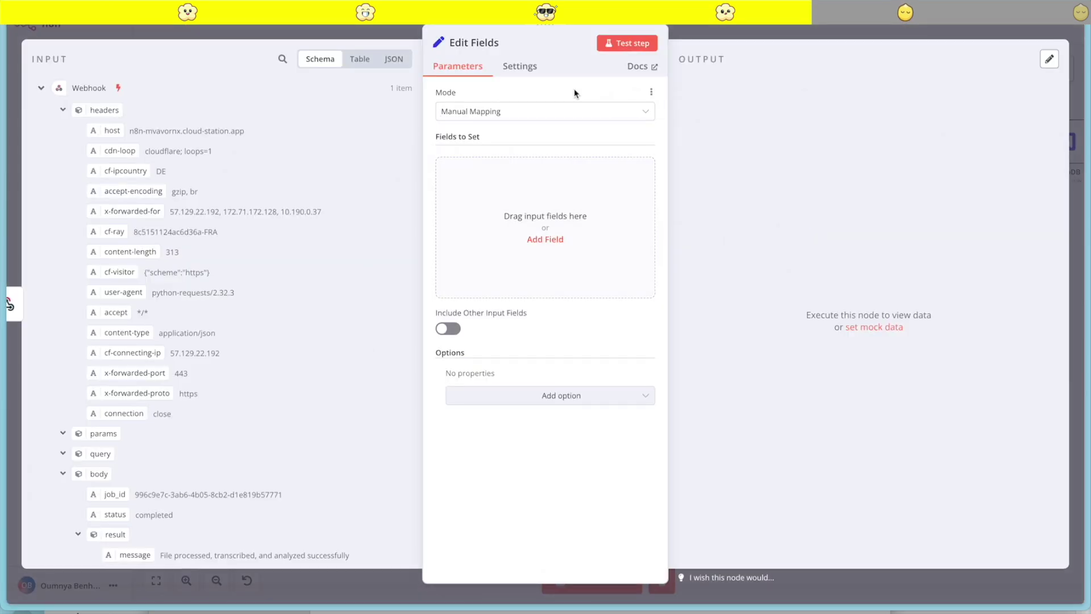
# Rename the new node to 'Set generated fields'
pyautogui.click(491, 44)
pyautogui.tripleClick(543, 36)
pyautogui.write('Ge')
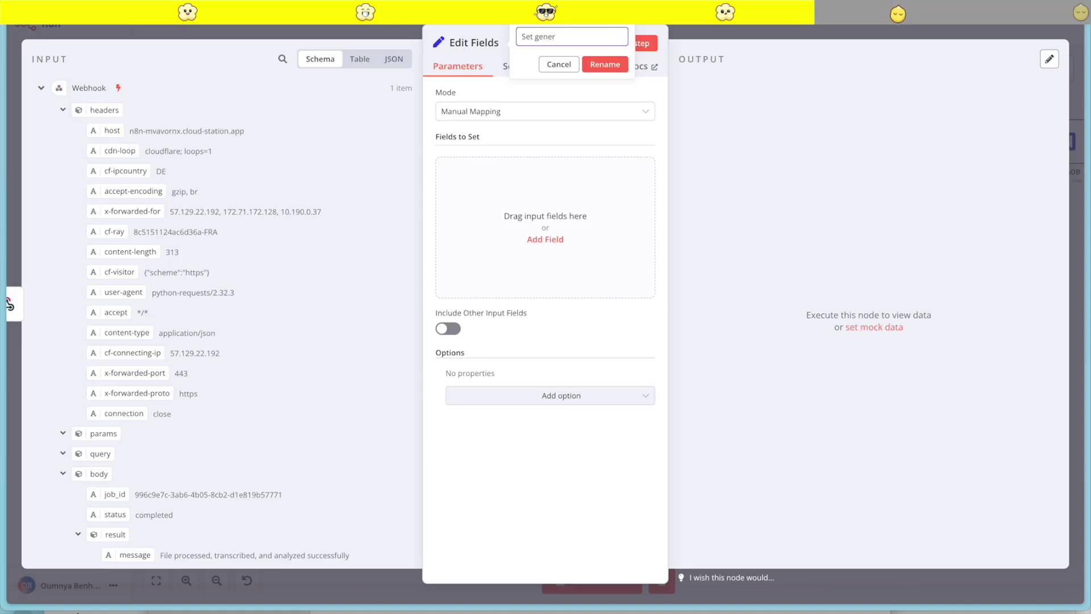
pyautogui.press('BackSpace')
pyautogui.write('lds')
pyautogui.click(606, 64)
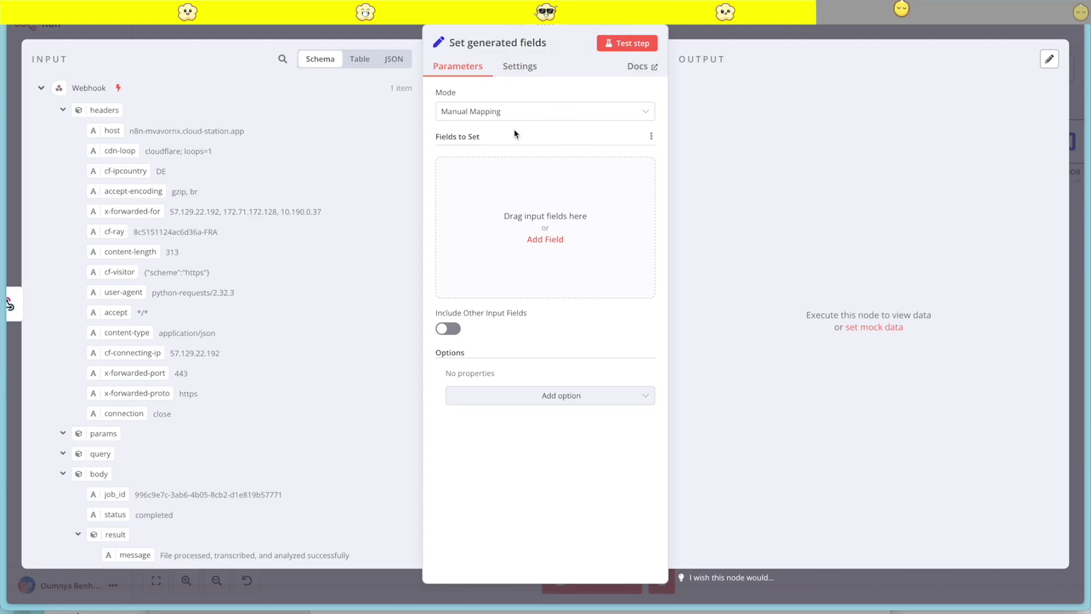
# Add srt_filename and original_filename fields, mapping each value from the webhook body
pyautogui.click(545, 239)
pyautogui.click(476, 170)
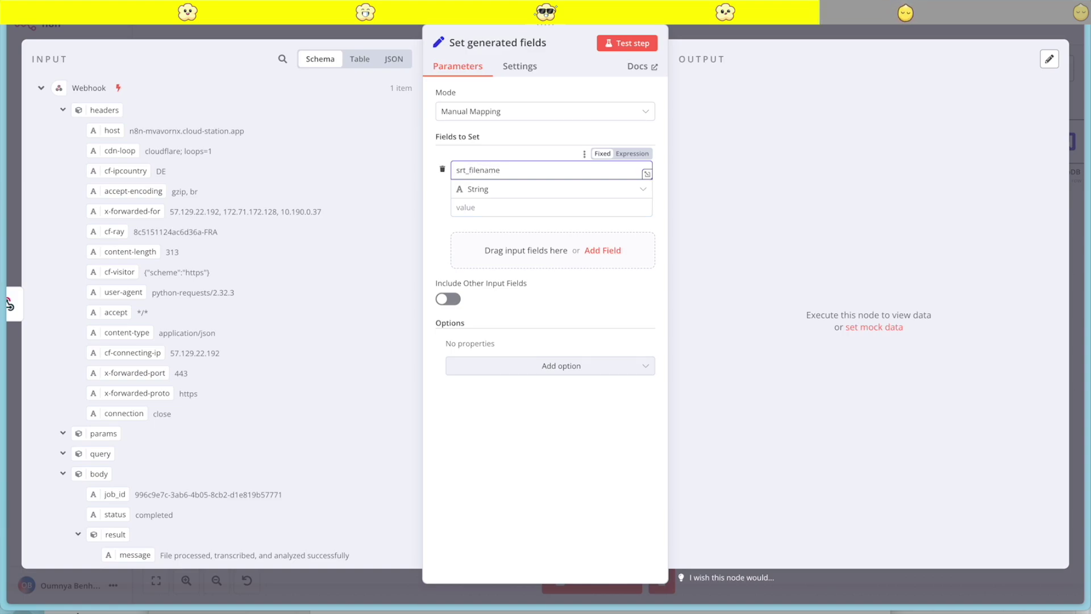
pyautogui.scroll(-2, 181, 358)
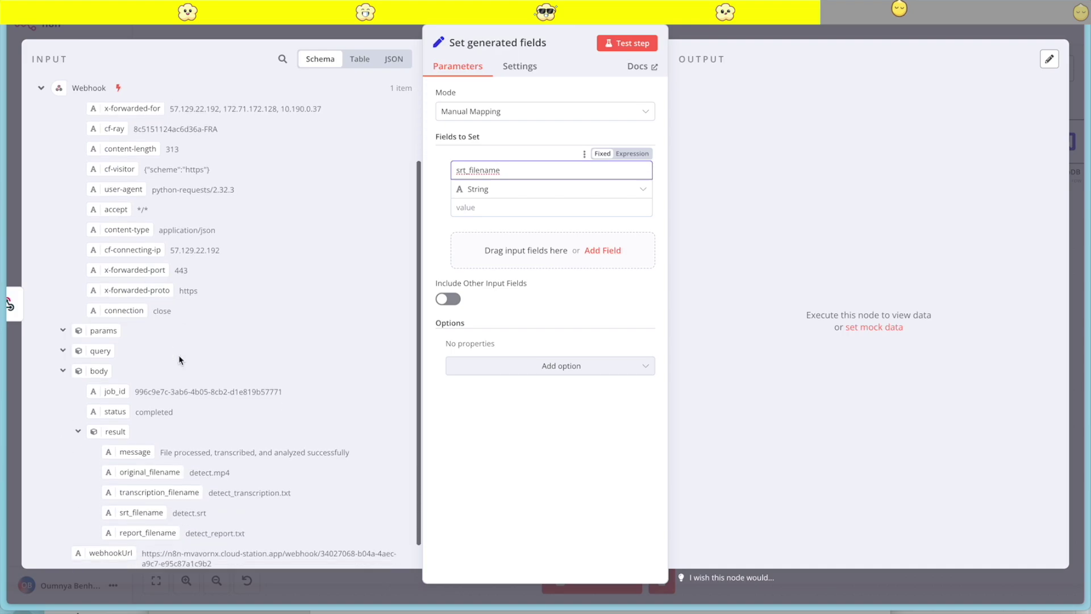
pyautogui.scroll(-1, 208, 503)
pyautogui.moveTo(143, 486); pyautogui.dragTo(490, 209)
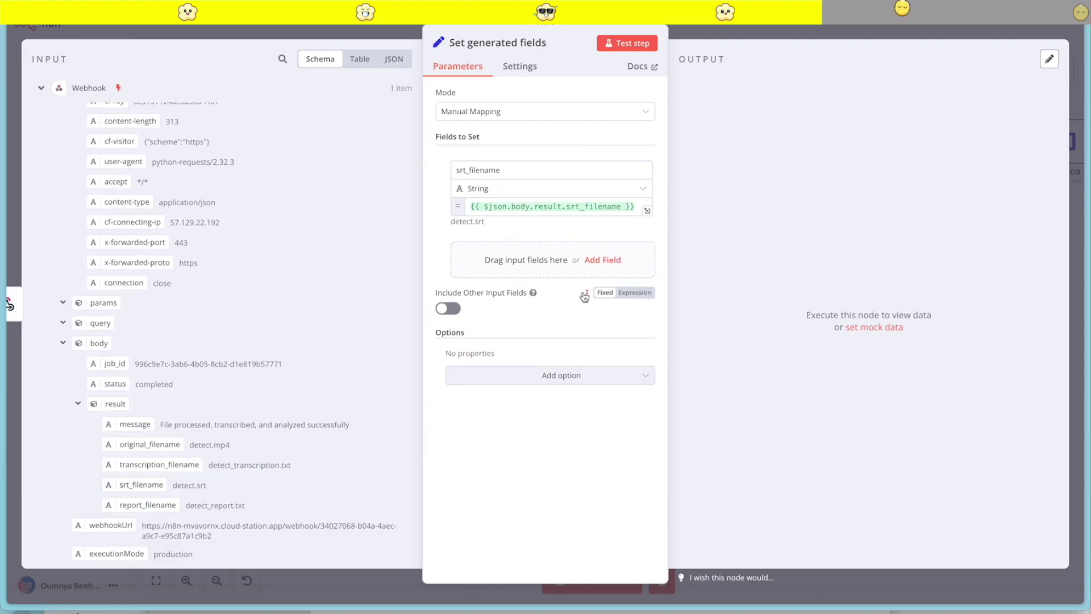
pyautogui.click(591, 262)
pyautogui.click(483, 250)
pyautogui.write('original_filename')
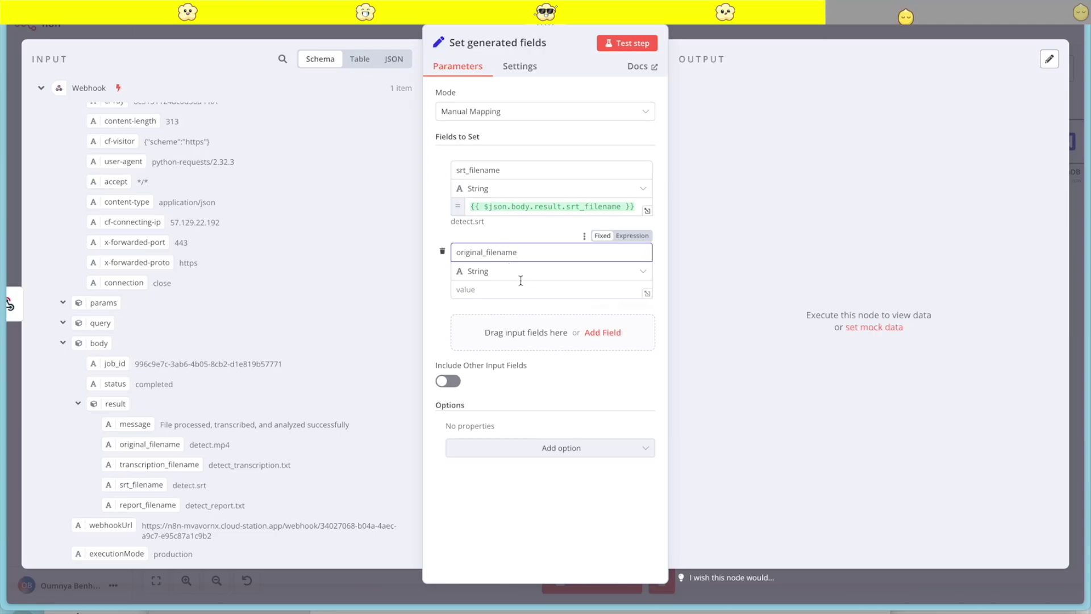
pyautogui.click(461, 289)
pyautogui.moveTo(159, 443); pyautogui.dragTo(498, 295)
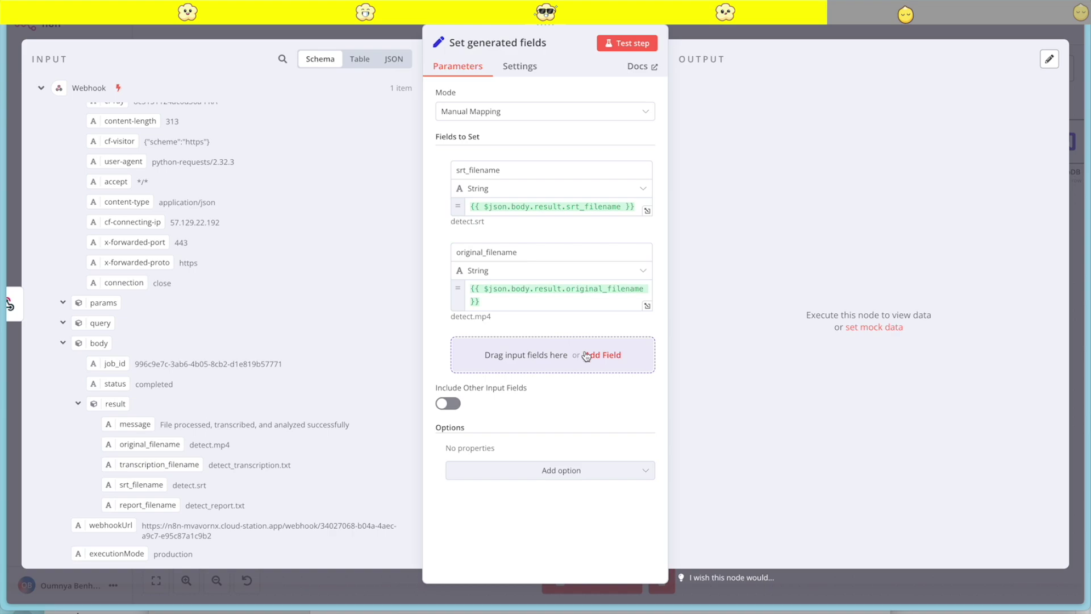
# Add a third field and begin naming it transcription_file
pyautogui.click(602, 356)
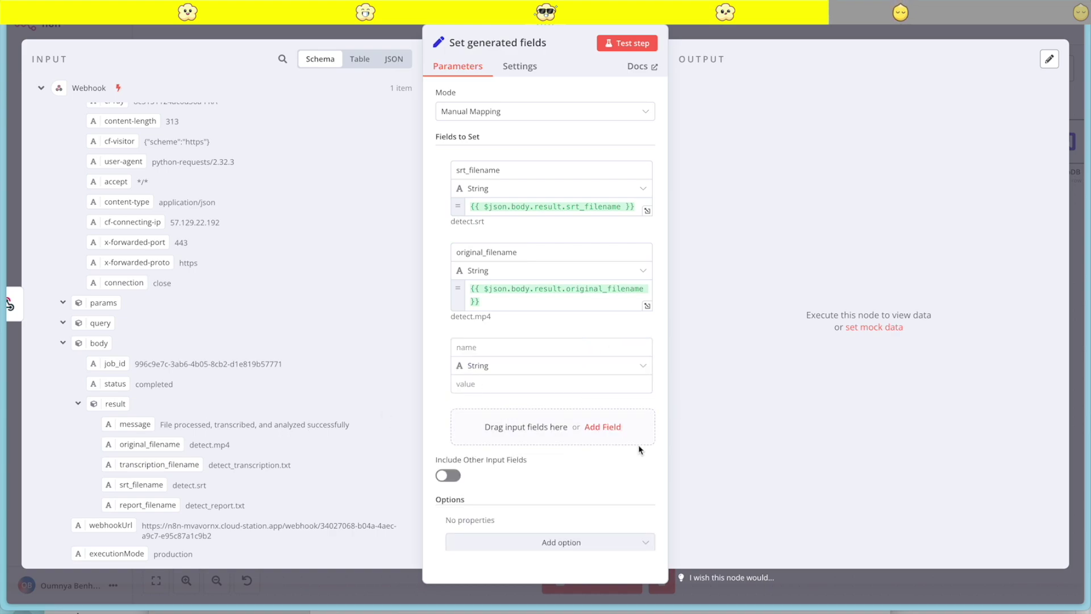
pyautogui.click(513, 347)
pyautogui.write('tran')
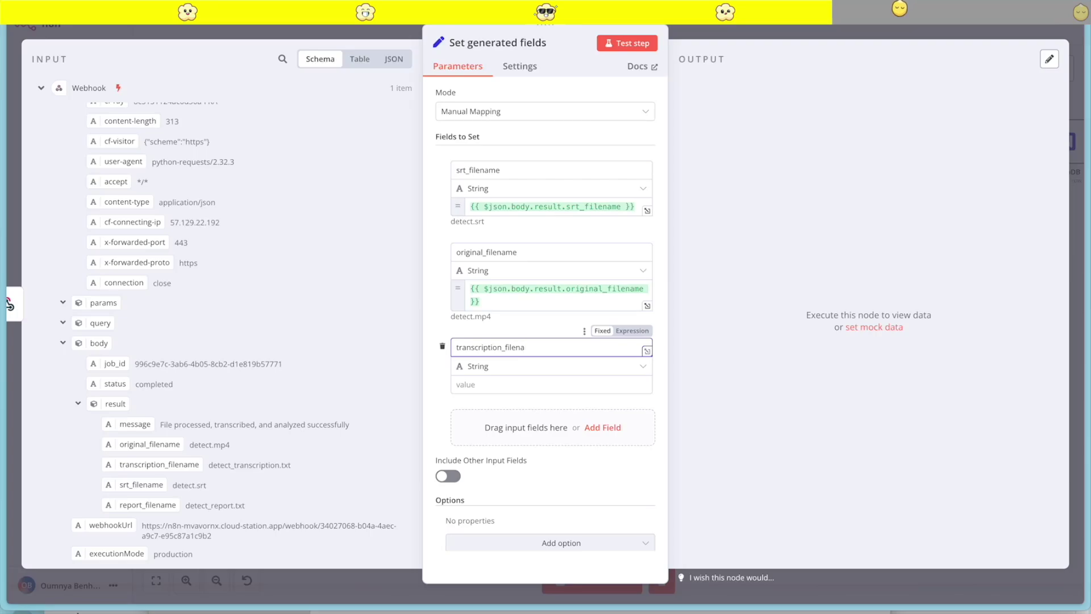
# Finish naming the transcription_filename field and map its value from the webhook body
pyautogui.write('scription_filename')
pyautogui.moveTo(165, 463); pyautogui.dragTo(493, 401)
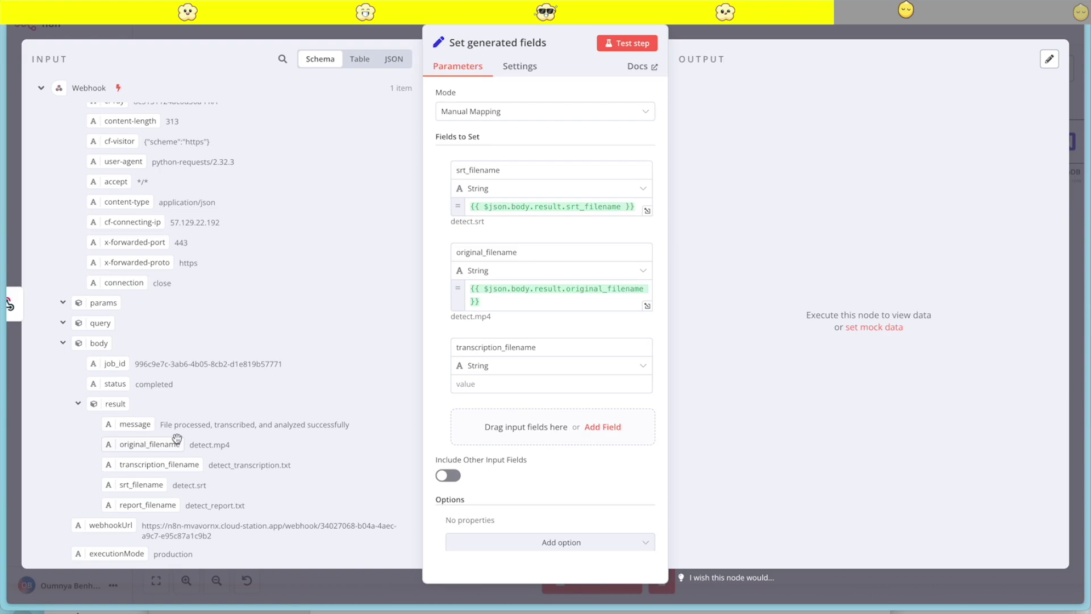
pyautogui.moveTo(147, 463); pyautogui.dragTo(499, 384)
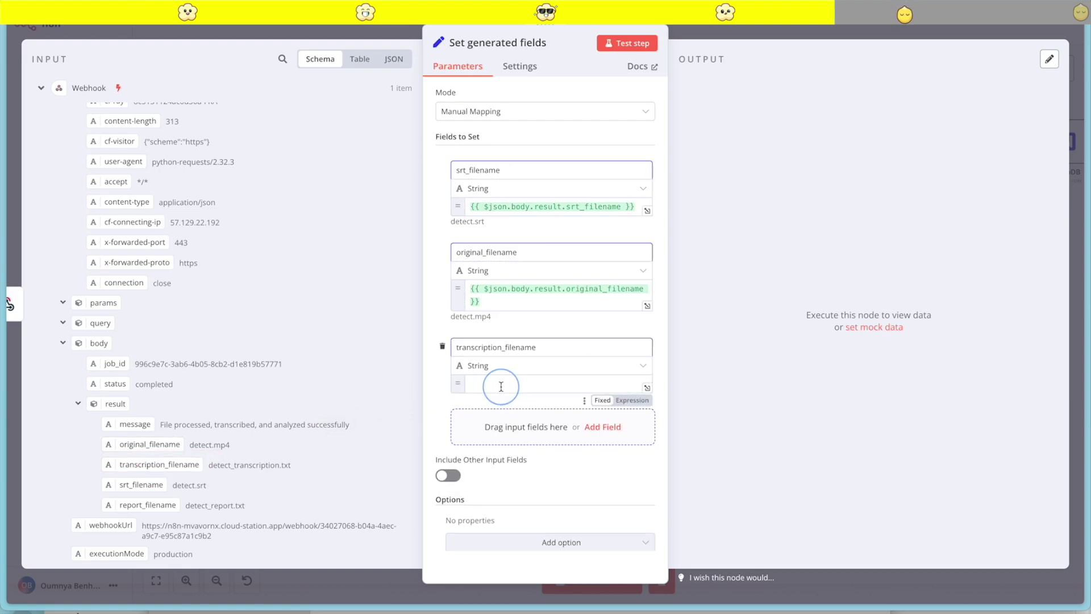
# Add a report_filename field mapped from the webhook, then test the node and pin its output
pyautogui.click(611, 452)
pyautogui.scroll(-2, 514, 449)
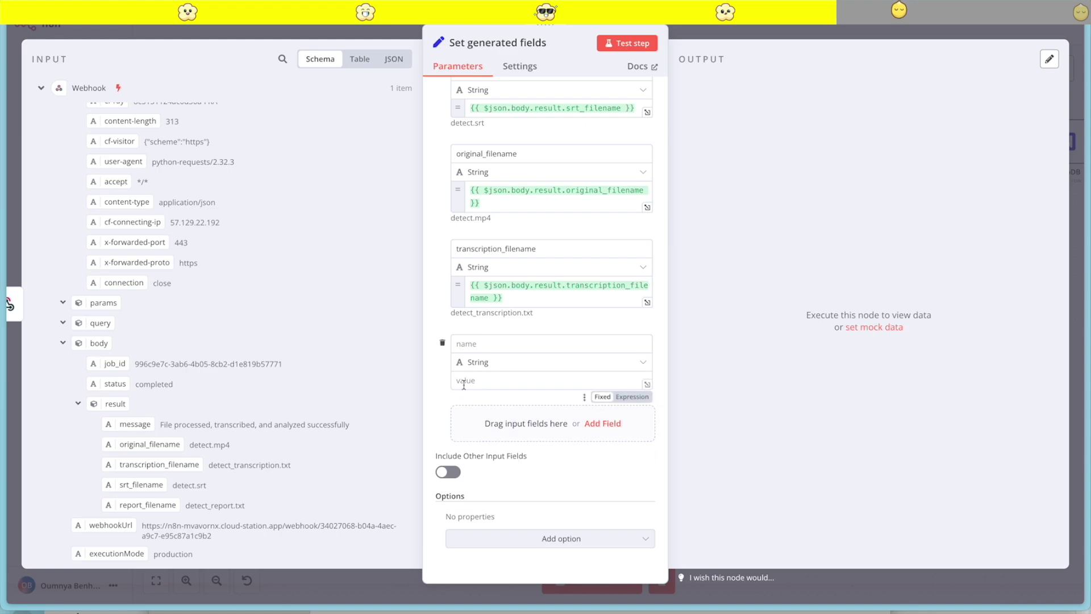
pyautogui.click(480, 339)
pyautogui.write('report_filename')
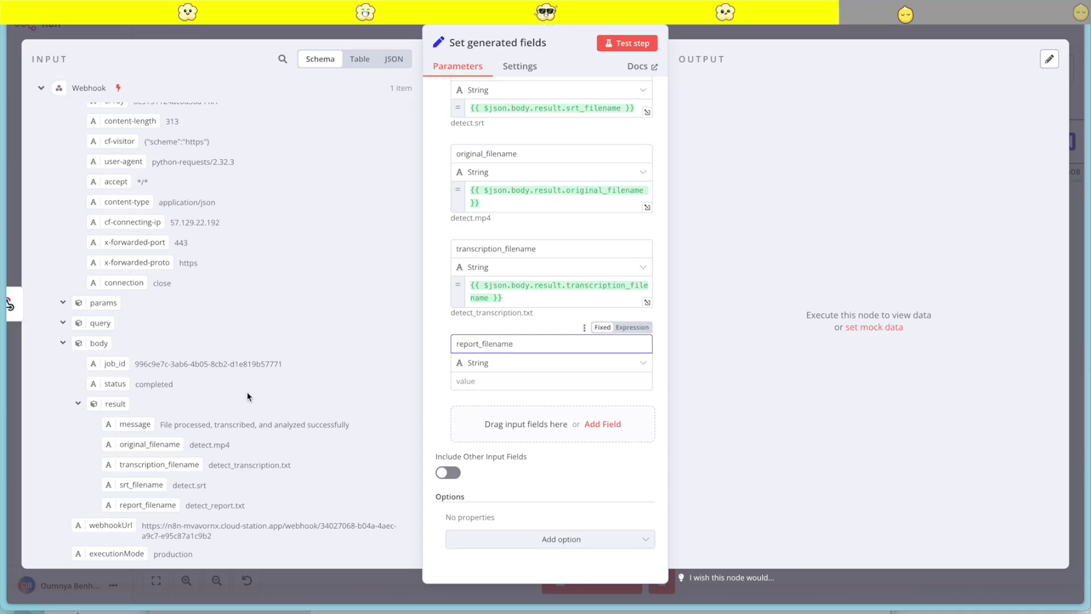
pyautogui.moveTo(161, 505); pyautogui.dragTo(476, 382)
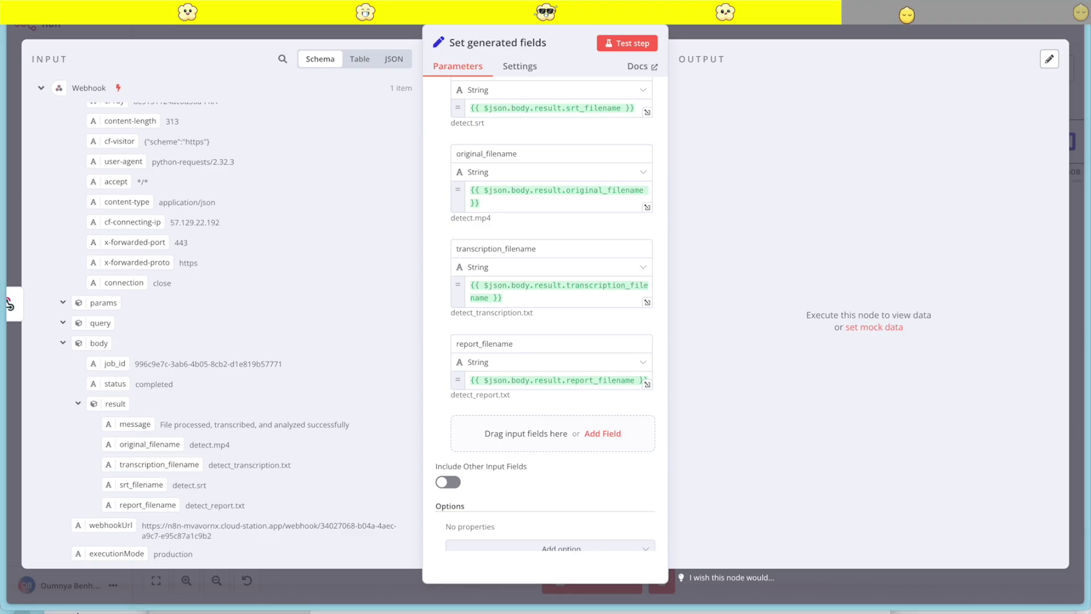
pyautogui.click(619, 55)
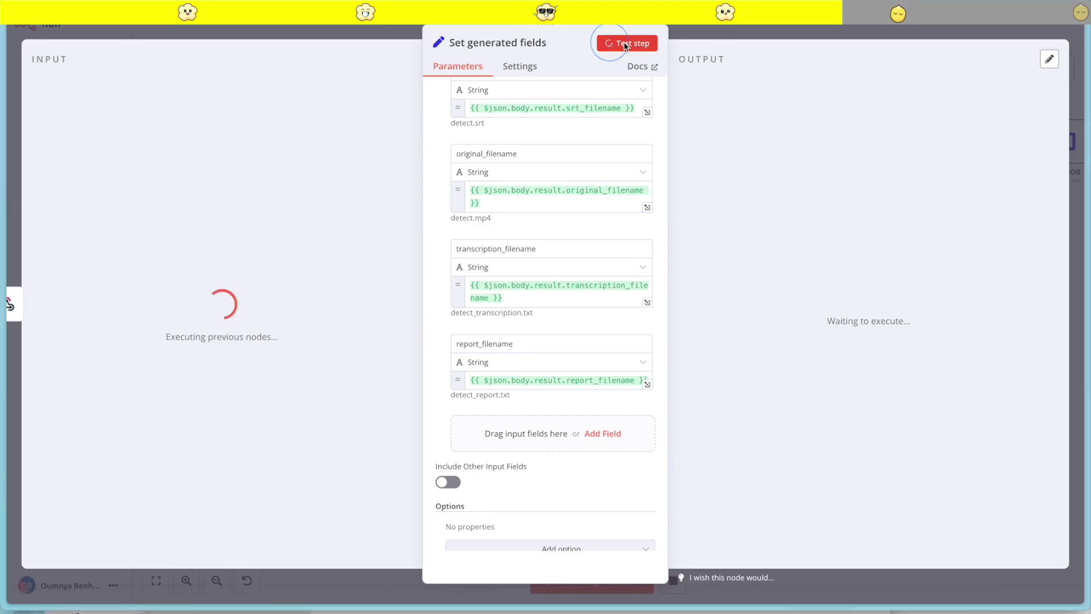
pyautogui.click(1046, 61)
# Duplicate the Merge desc & Chapters node and place the copy lower on the canvas
pyautogui.press('Escape')
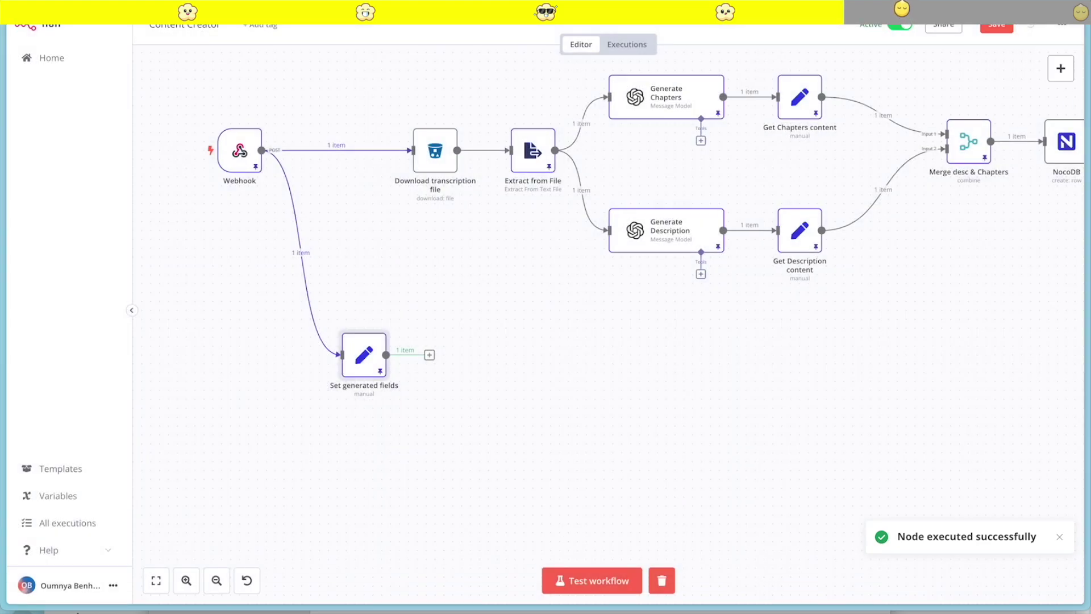
pyautogui.hscroll(2, 663, 338)
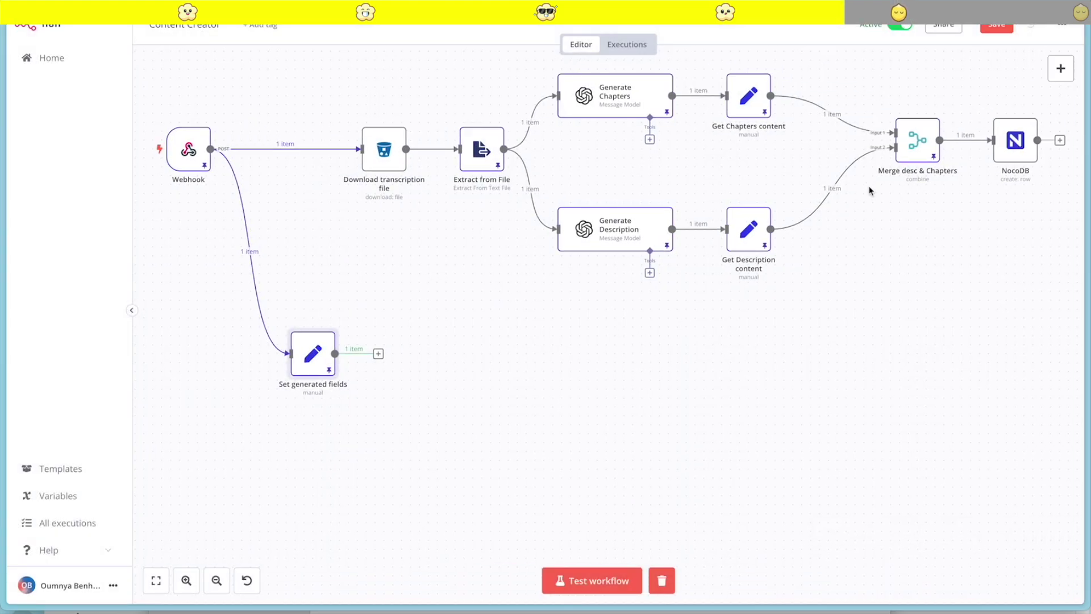
pyautogui.rightClick(916, 160)
pyautogui.click(974, 287)
pyautogui.moveTo(940, 181); pyautogui.dragTo(932, 345)
# Wire Set generated fields and Merge desc & Chapters into the copy, and route its output to NocoDB
pyautogui.moveTo(305, 368); pyautogui.dragTo(909, 352)
pyautogui.hscroll(5, 949, 323)
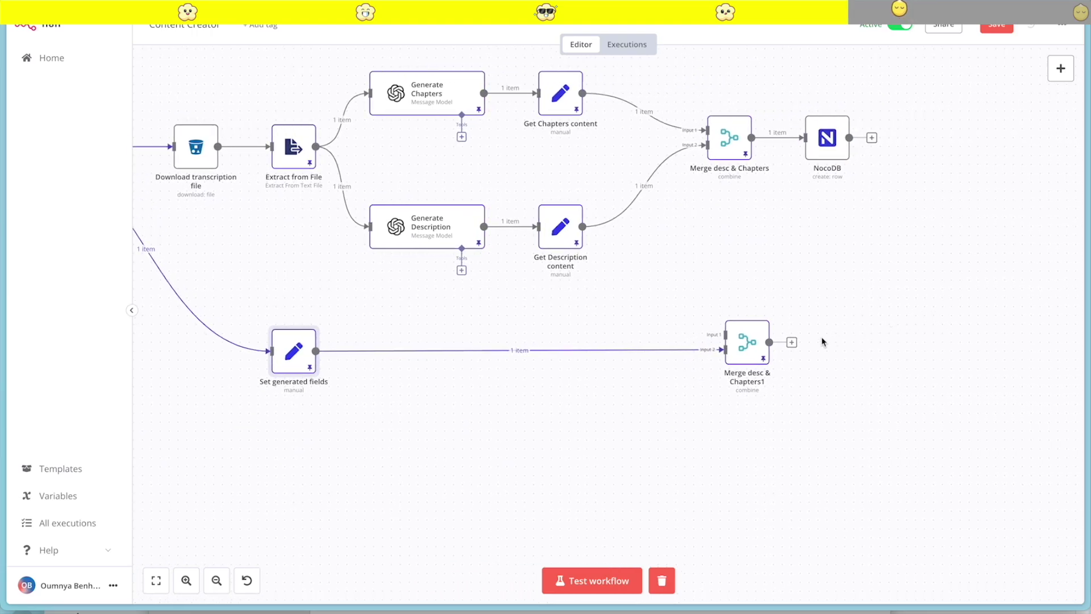
pyautogui.moveTo(749, 344); pyautogui.dragTo(838, 327)
pyautogui.moveTo(833, 149); pyautogui.dragTo(1014, 149)
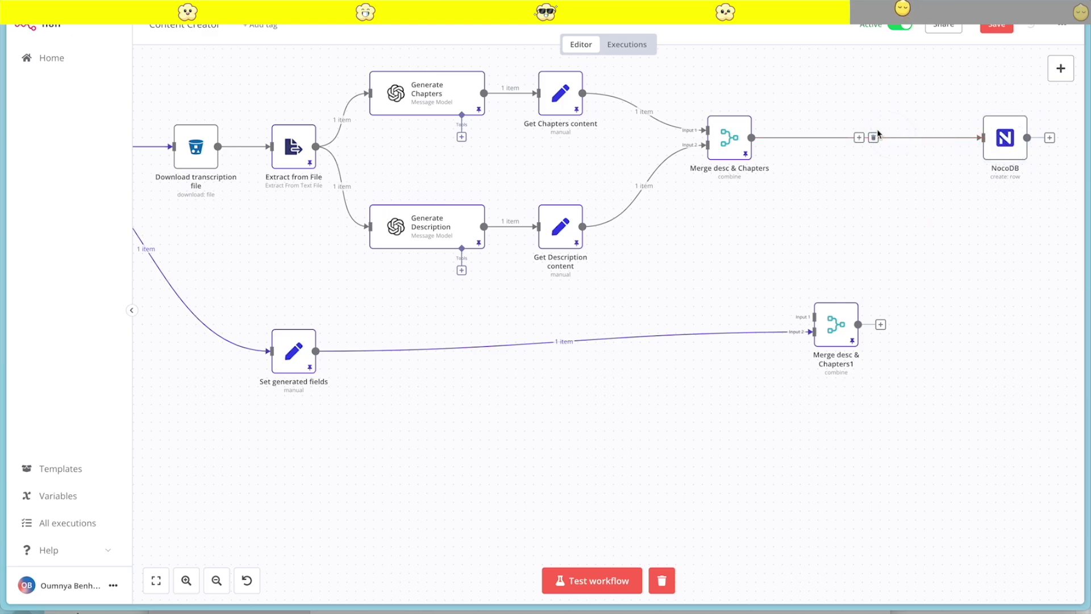
pyautogui.click(874, 137)
pyautogui.moveTo(882, 331); pyautogui.dragTo(972, 171)
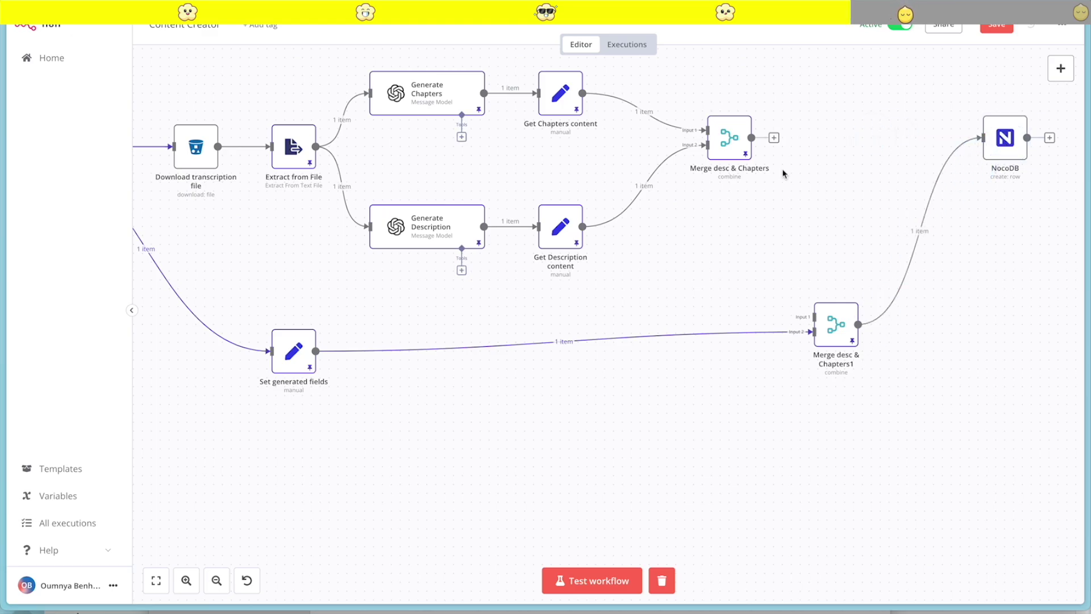
pyautogui.moveTo(773, 138); pyautogui.dragTo(866, 358)
pyautogui.hscroll(5, 945, 441)
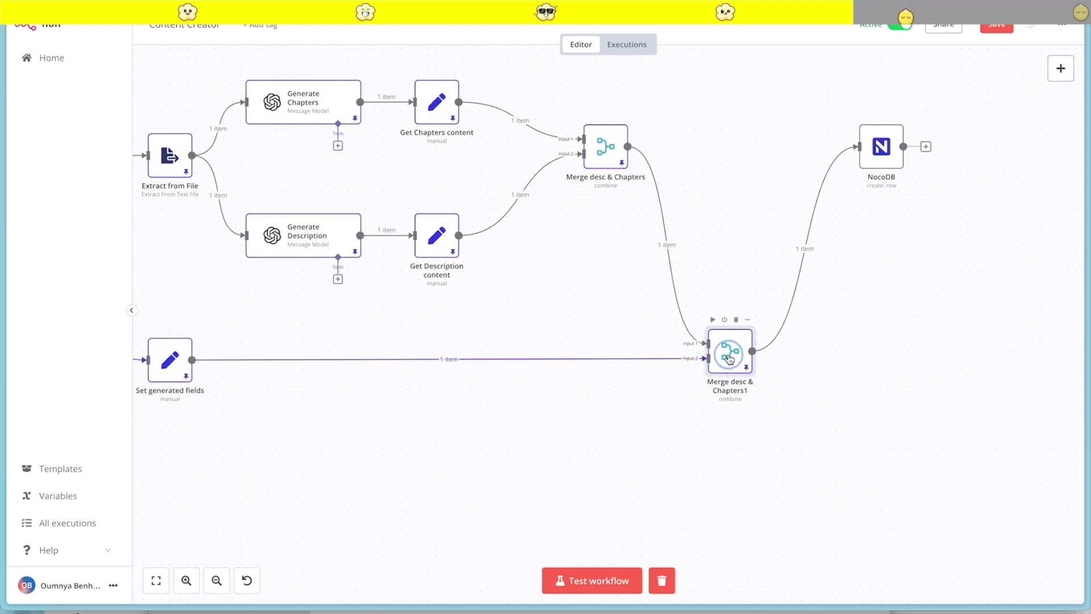
pyautogui.moveTo(727, 356); pyautogui.dragTo(744, 364)
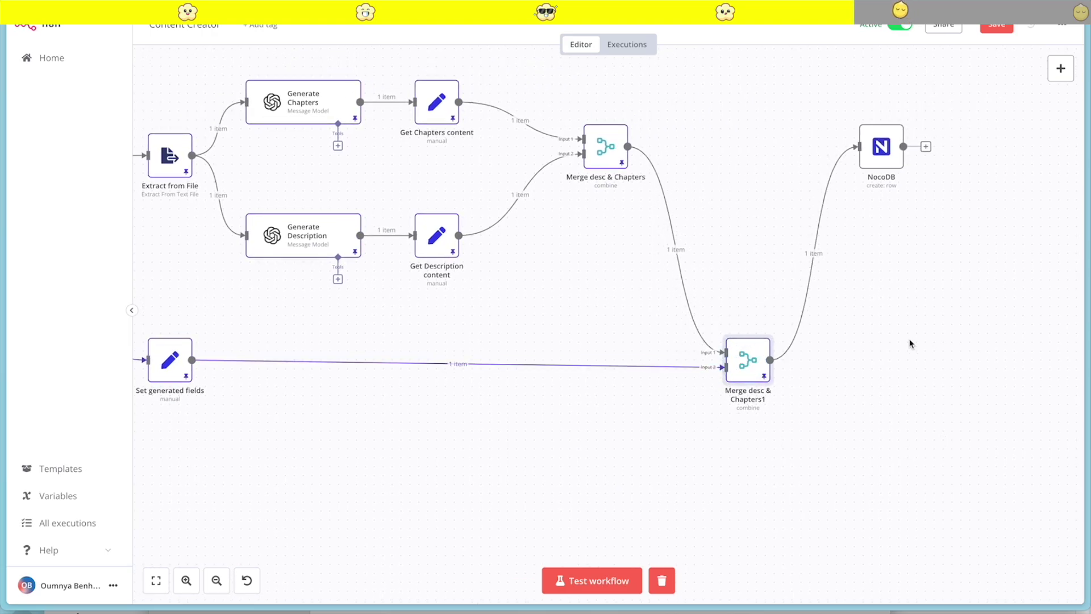
pyautogui.doubleClick(740, 363)
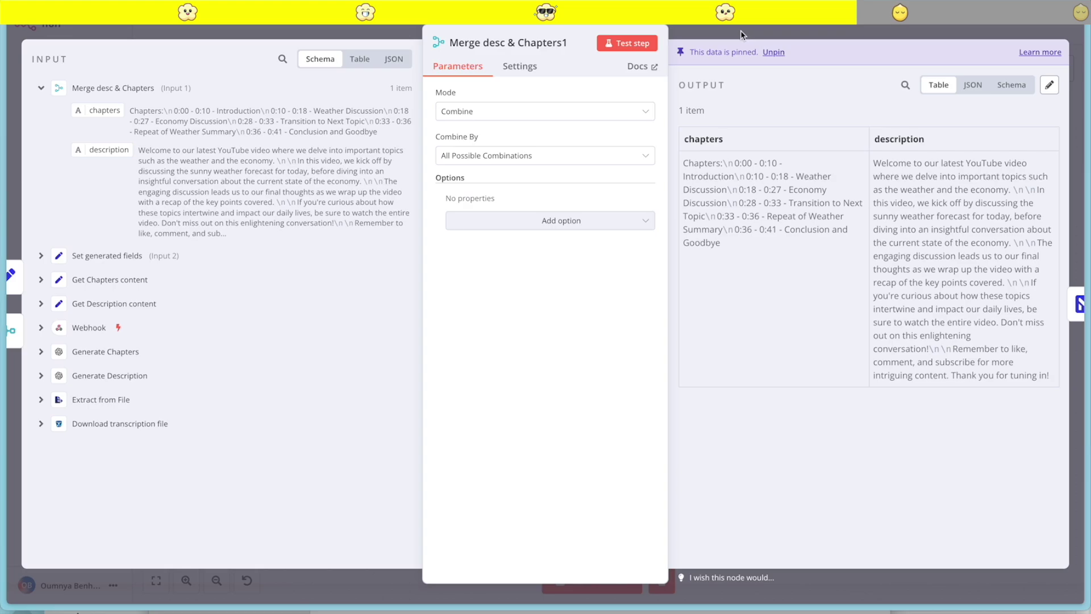
# Rename the merge copy to 'Merge all fields'
pyautogui.click(571, 44)
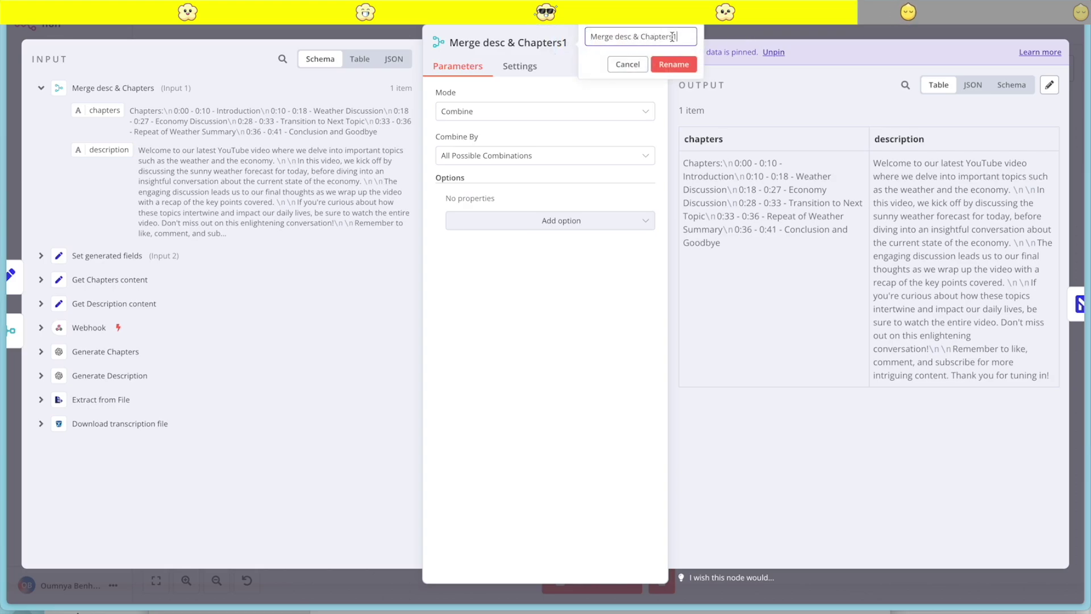
pyautogui.moveTo(682, 38); pyautogui.dragTo(607, 35)
pyautogui.press('BackSpace')
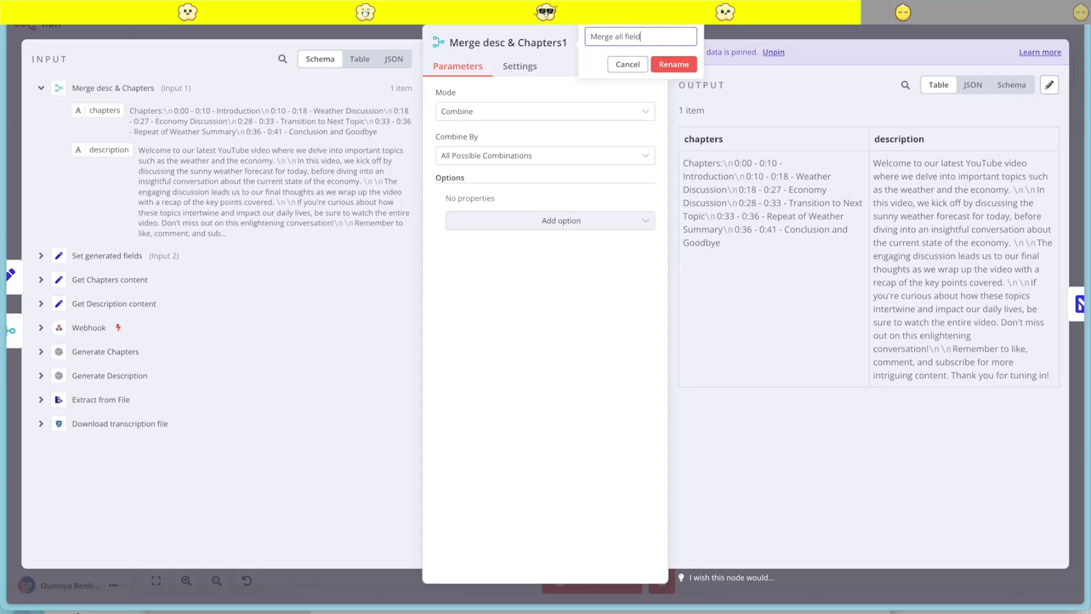
pyautogui.click(673, 64)
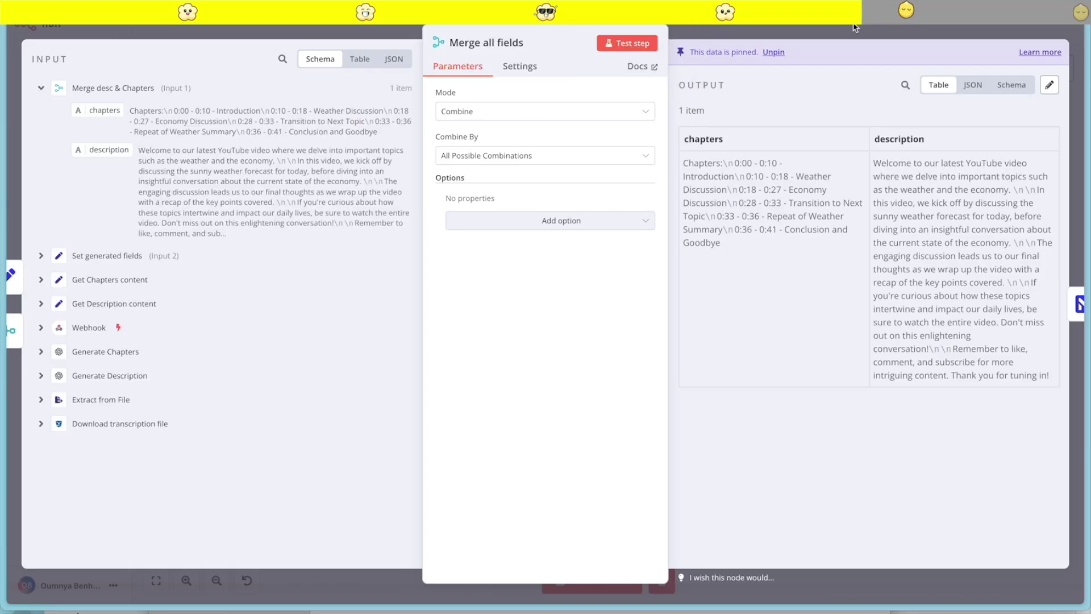
pyautogui.press('Escape')
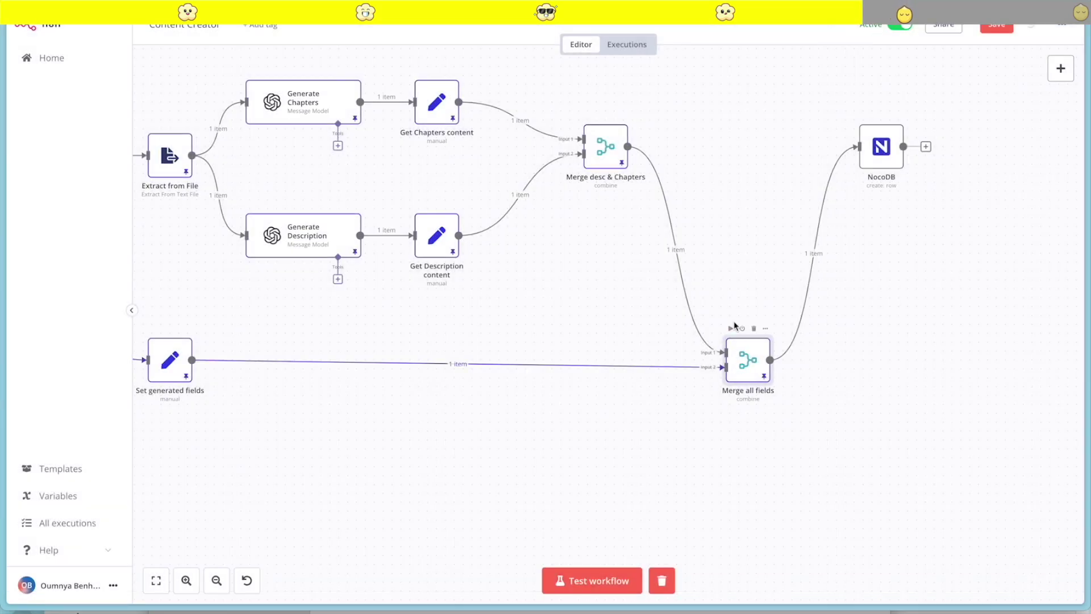
# Run the workflow up to Merge all fields, retest with unpinned data, and pin the new output
pyautogui.click(732, 330)
pyautogui.doubleClick(744, 371)
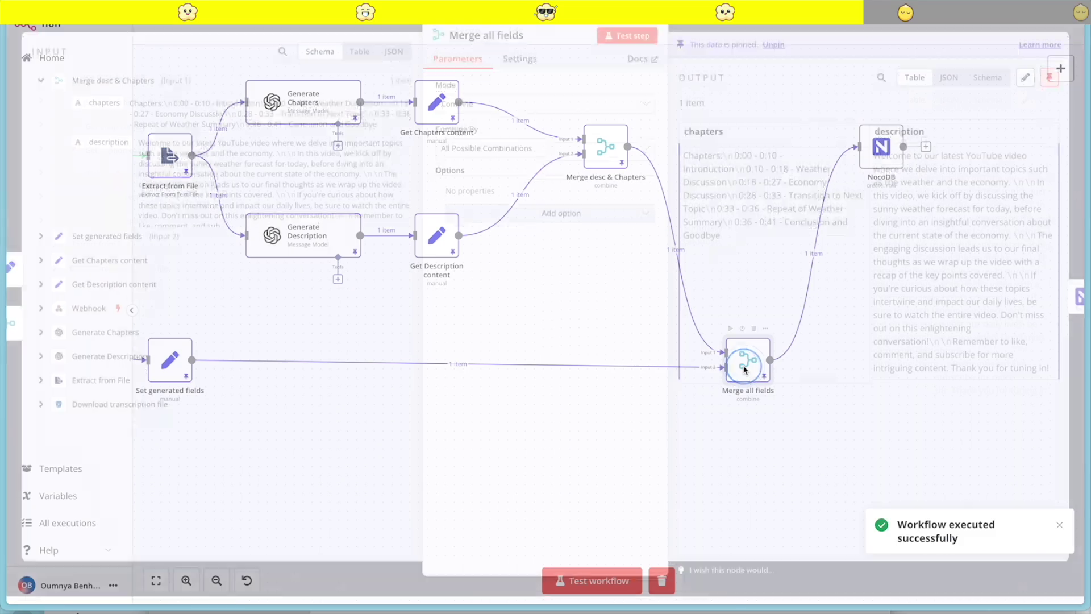
pyautogui.click(627, 42)
pyautogui.click(631, 330)
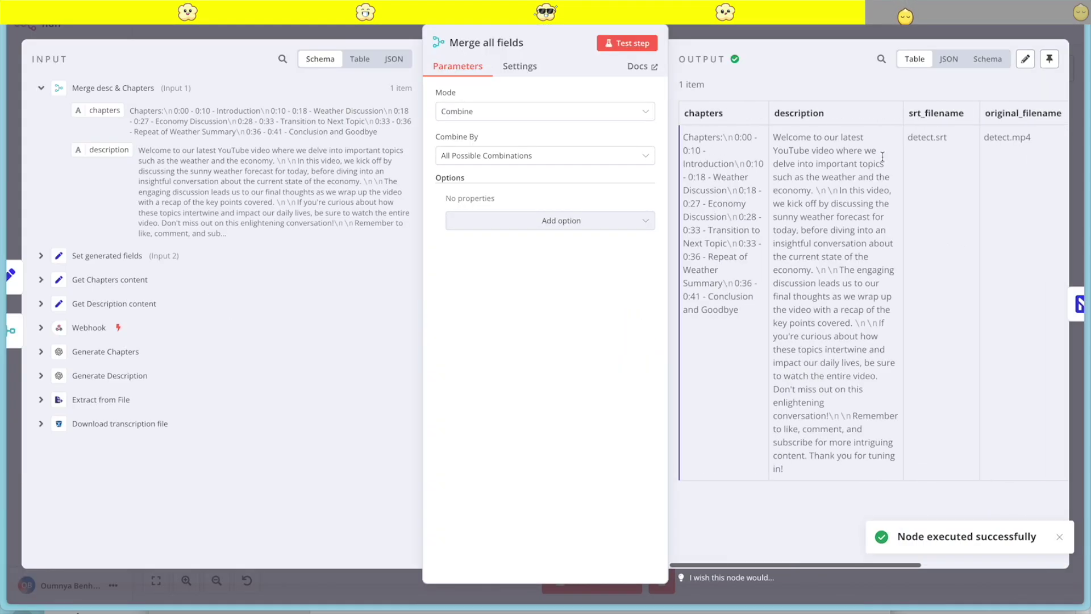
pyautogui.hscroll(5, 803, 147)
pyautogui.click(1049, 59)
pyautogui.press('Escape')
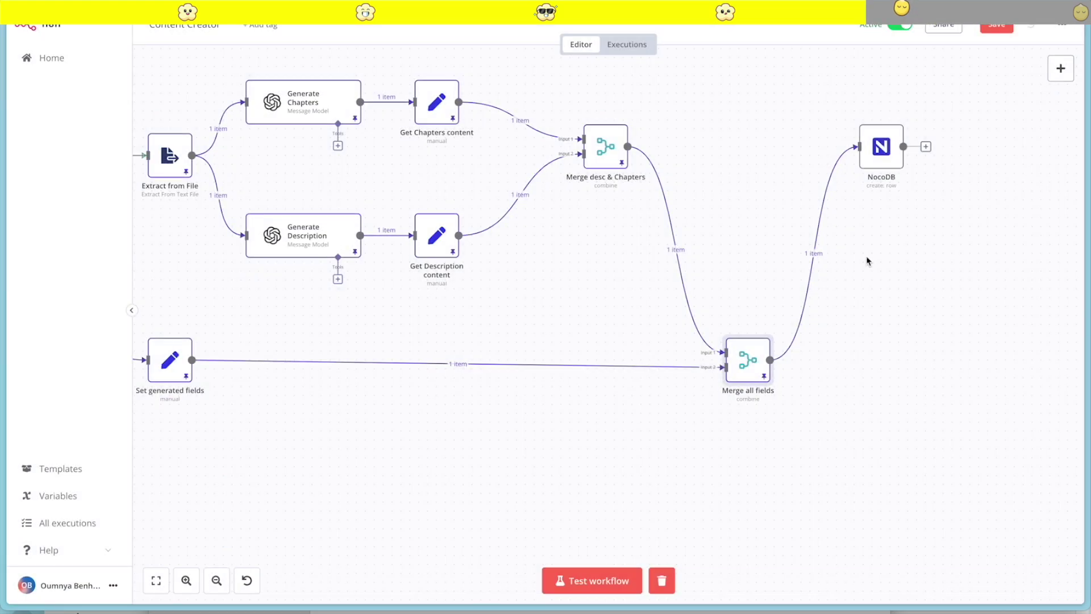
# Line up the NocoDB node level with Merge all fields on the canvas
pyautogui.moveTo(864, 256); pyautogui.dragTo(802, 228)
pyautogui.moveTo(687, 343); pyautogui.dragTo(707, 284)
pyautogui.moveTo(812, 141); pyautogui.dragTo(820, 292)
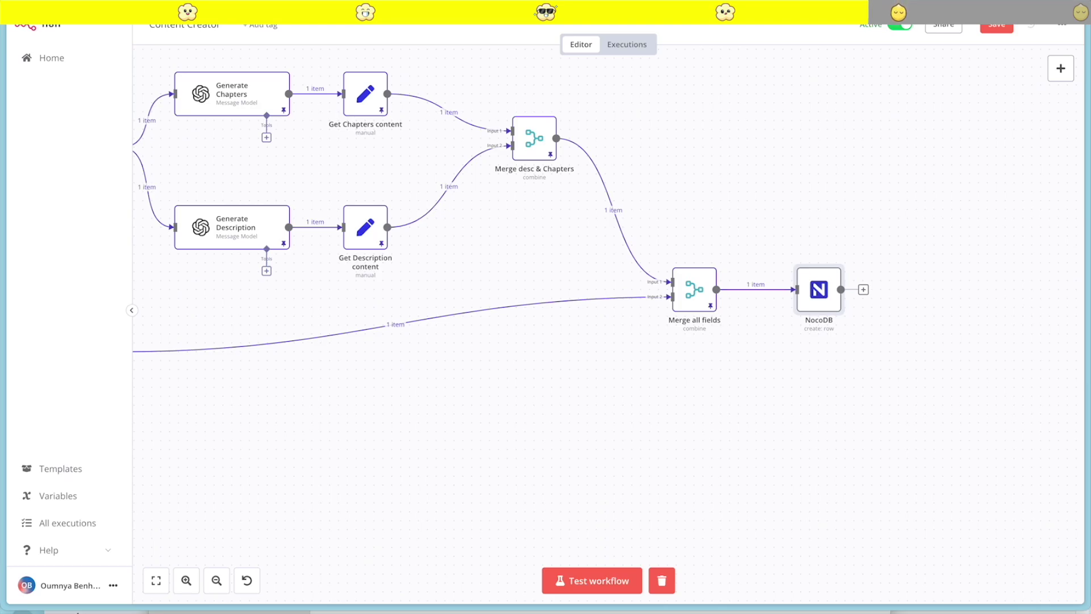
# Remap the NocoDB chapters field value to chapters from Merge all fields
pyautogui.doubleClick(817, 298)
pyautogui.scroll(-2, 513, 357)
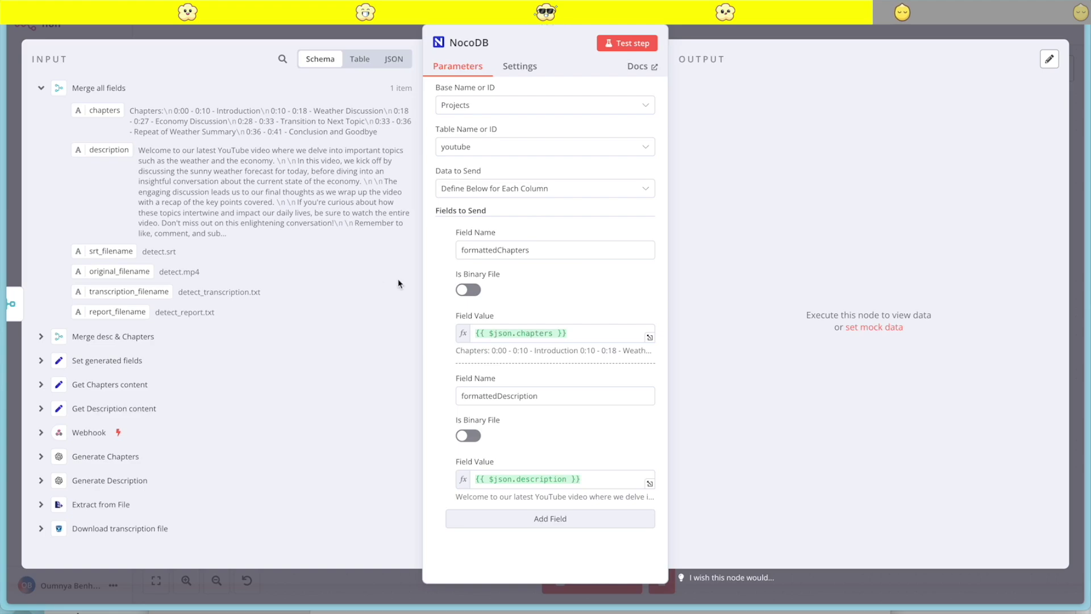
pyautogui.click(554, 334)
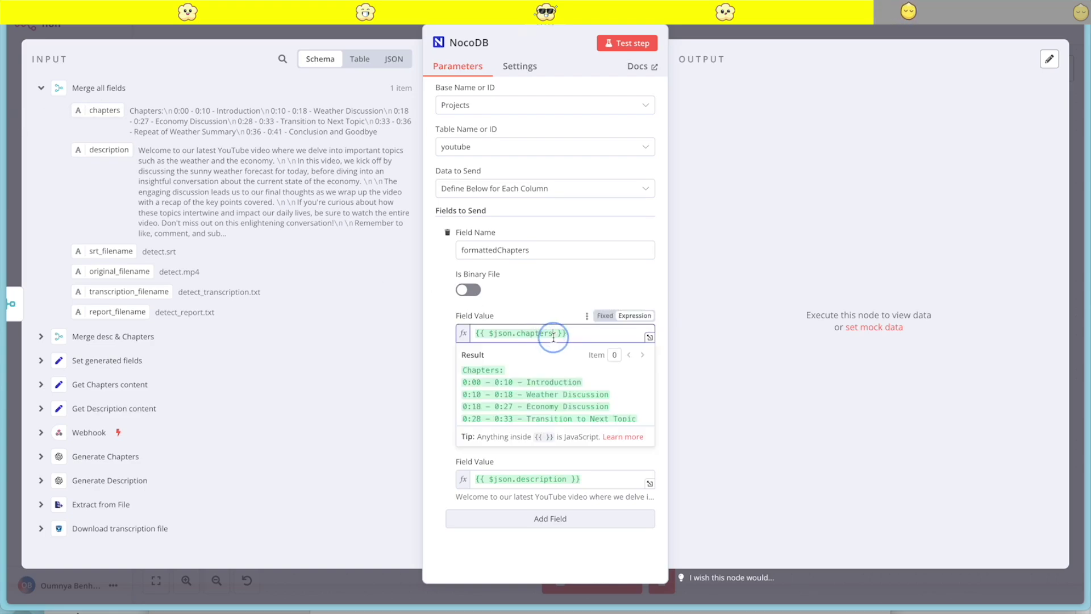
pyautogui.hotkey('ctrl', 'a')
pyautogui.press('BackSpace')
pyautogui.moveTo(105, 110); pyautogui.dragTo(504, 336)
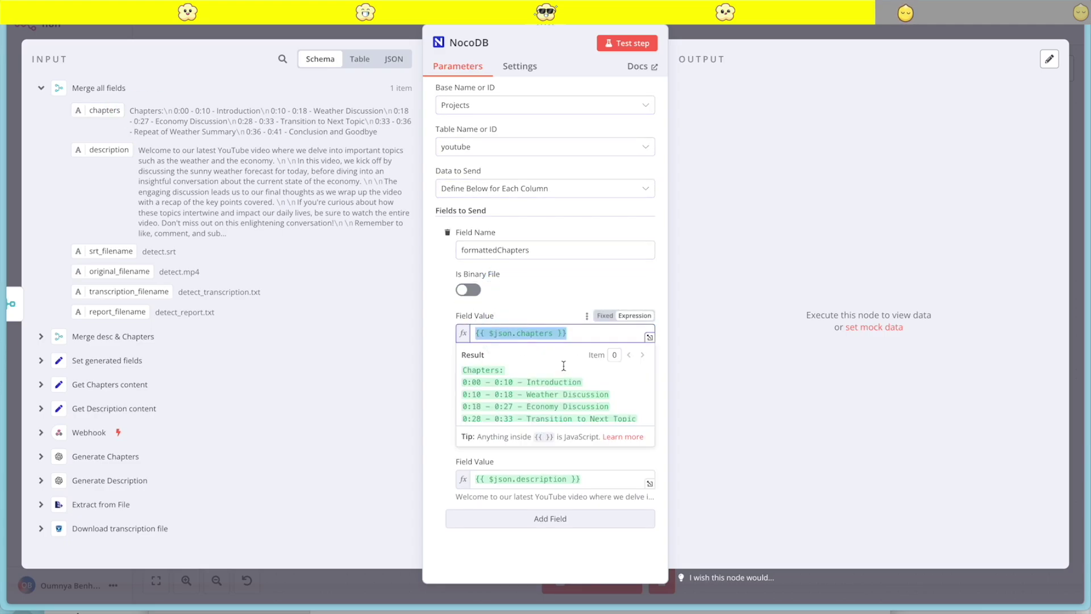
# Add a third NocoDB field named 'report'
pyautogui.click(549, 518)
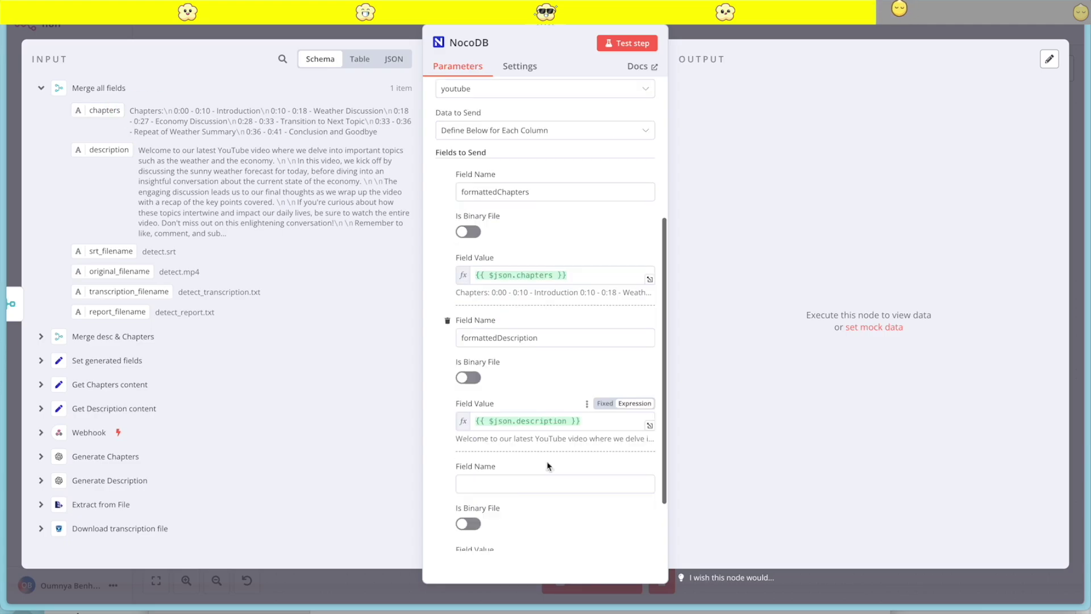
pyautogui.click(500, 407)
pyautogui.write('report')
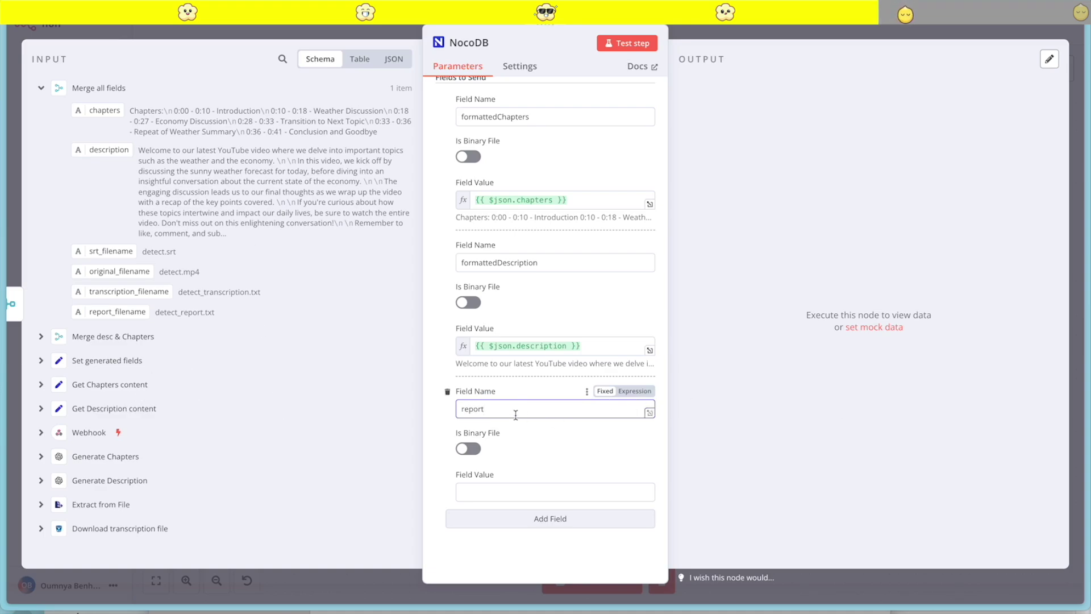
# Reveal and copy the MINIO_SERVER_URL value from the Minio service's Variables in CloudStation
pyautogui.moveTo(3, 341)
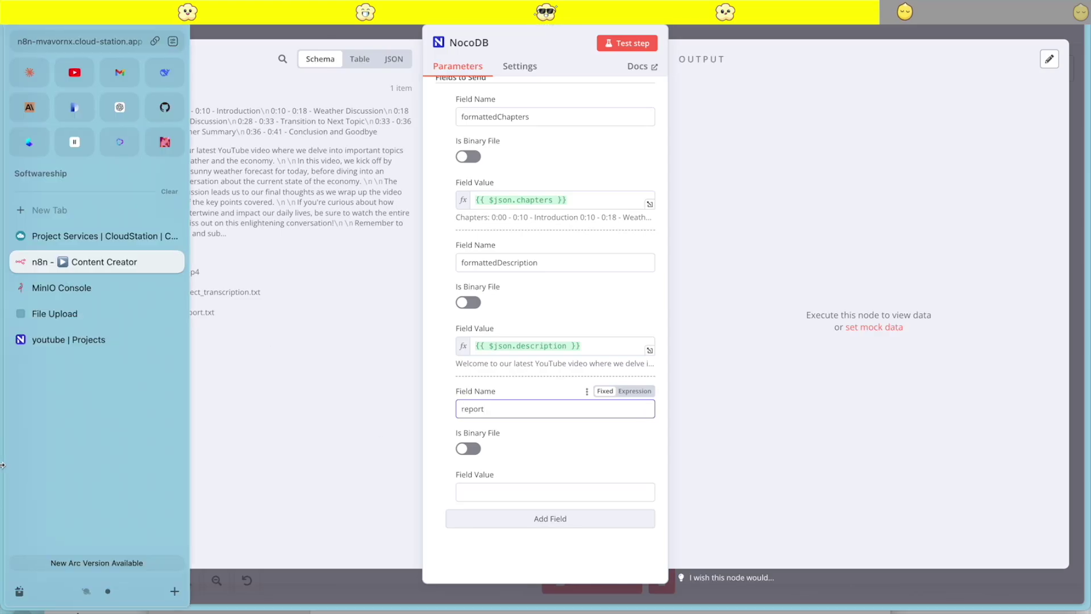
pyautogui.click(69, 234)
pyautogui.click(335, 382)
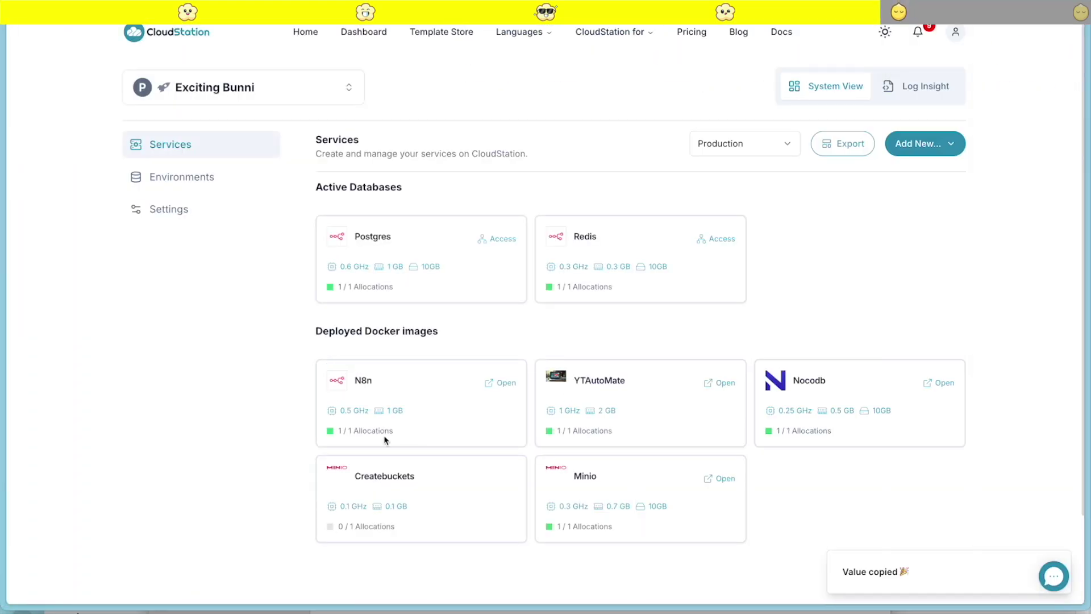
pyautogui.click(569, 483)
pyautogui.click(549, 88)
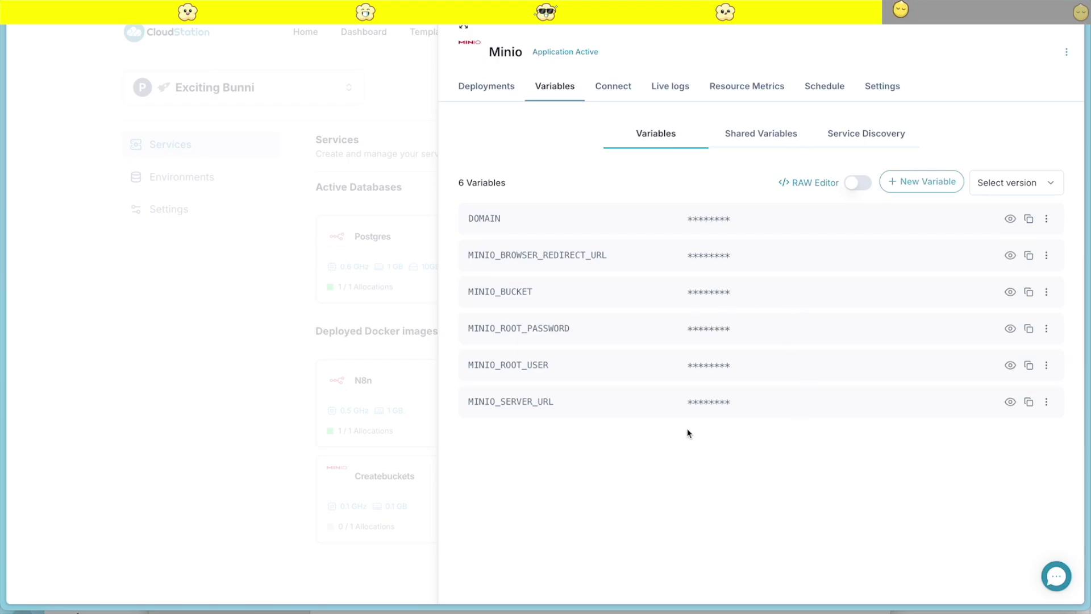
pyautogui.click(1006, 399)
pyautogui.moveTo(906, 405); pyautogui.dragTo(687, 400)
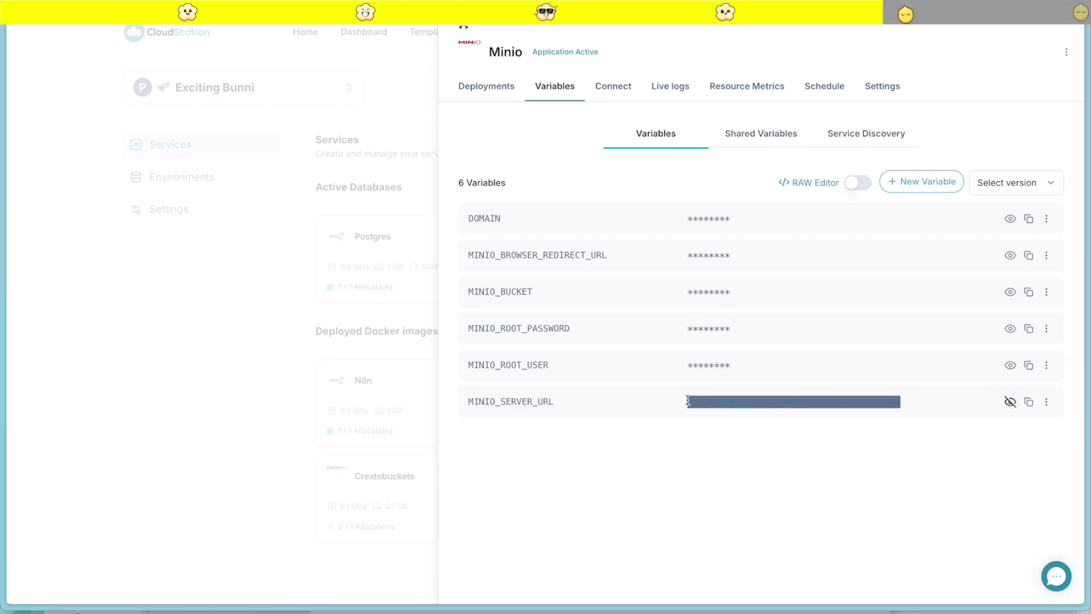
pyautogui.moveTo(39, 299)
pyautogui.click(58, 263)
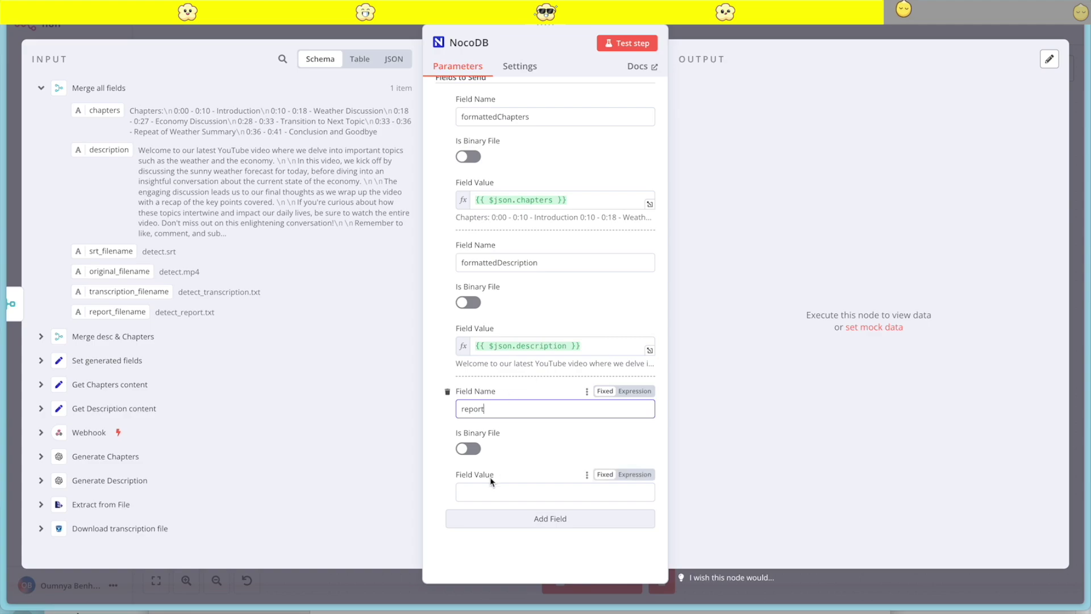
# Set the report value to the expression MinIO URL + '/cloudstation/' + report_filename
pyautogui.click(472, 493)
pyautogui.write('https://minio-wjrjynqw.cloud-station.app')
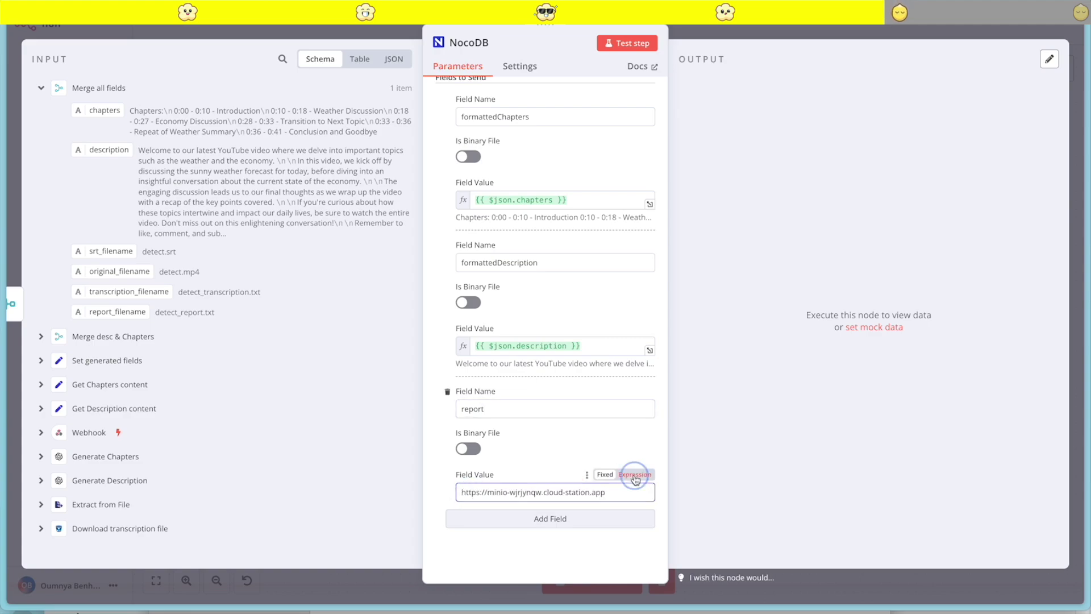
pyautogui.click(634, 474)
pyautogui.write('/cloudstation/')
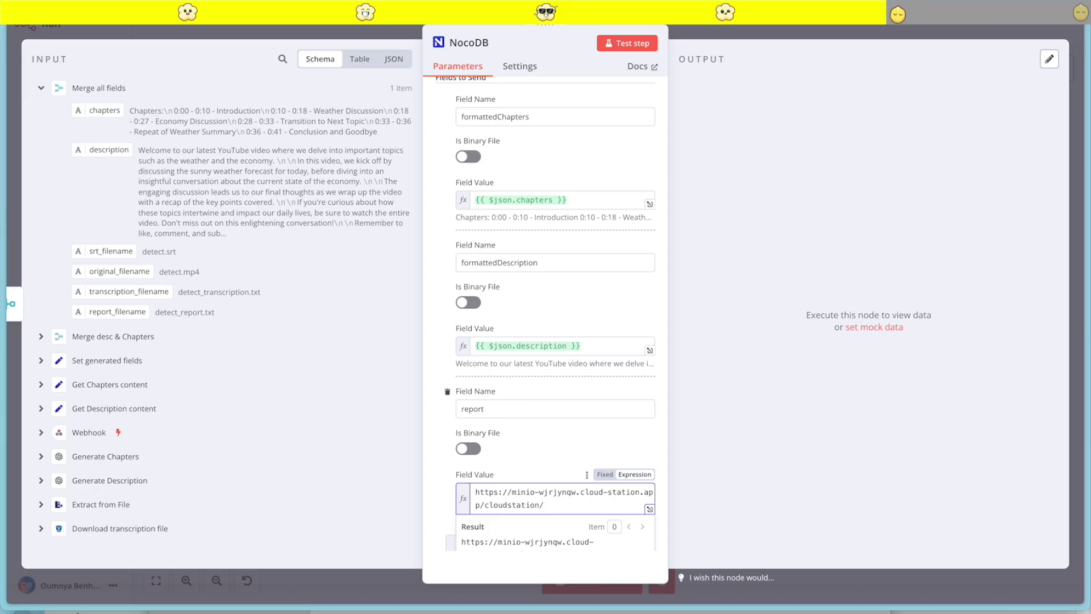
pyautogui.moveTo(119, 315); pyautogui.dragTo(560, 486)
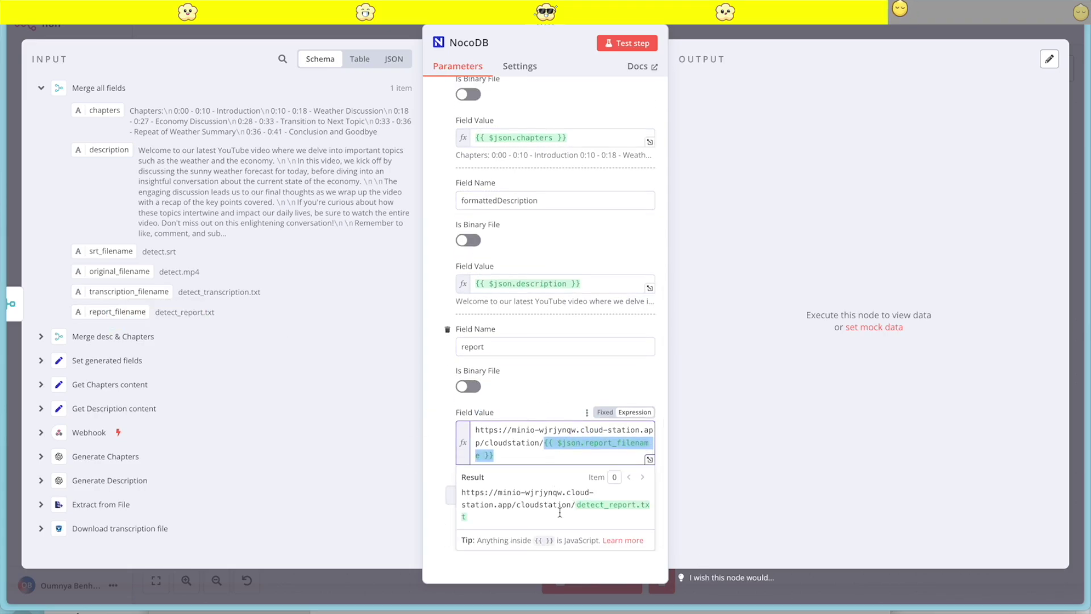
pyautogui.hotkey('ctrl', 'a')
pyautogui.hotkey('ctrl', 'c')
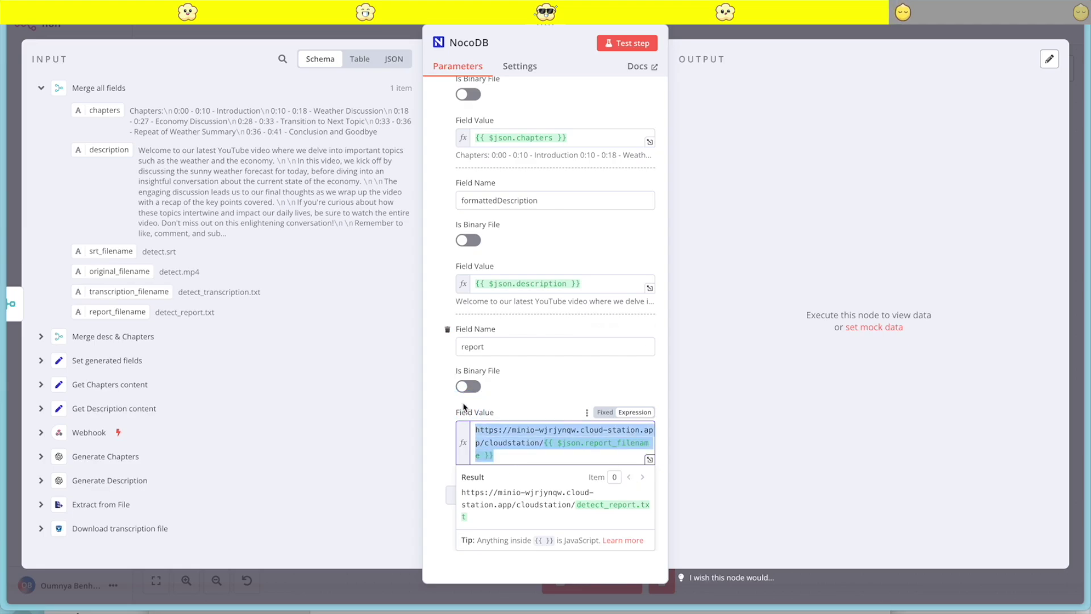
pyautogui.click(434, 407)
# Add a subtitles field linking MinIO URL + '/cloudstation/' + srt_filename
pyautogui.click(531, 519)
pyautogui.scroll(-3, 502, 439)
pyautogui.click(481, 412)
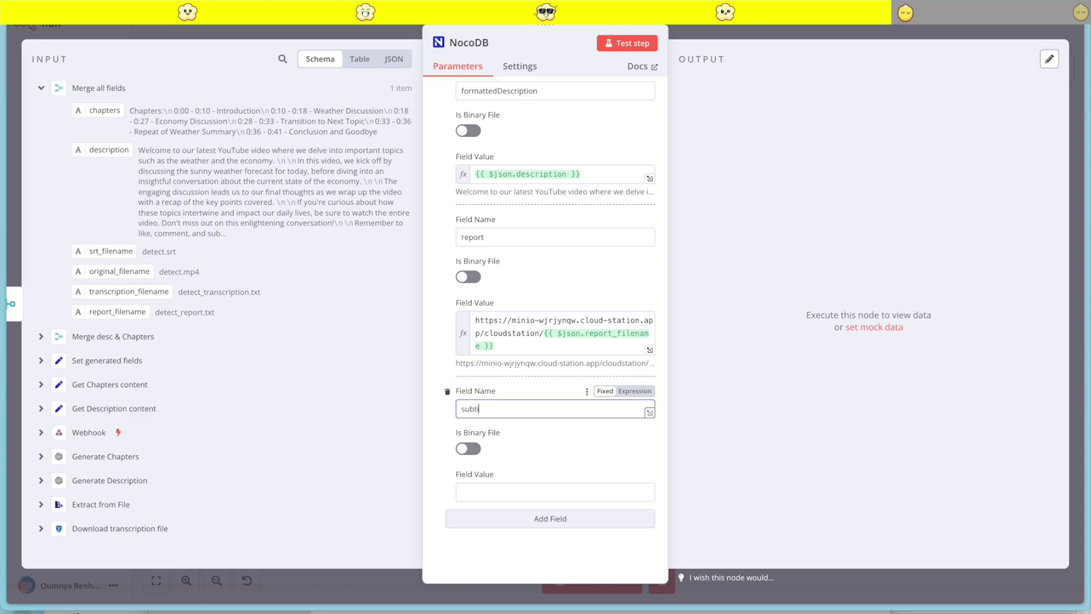
pyautogui.click(478, 493)
pyautogui.hotkey('ctrl', 'v')
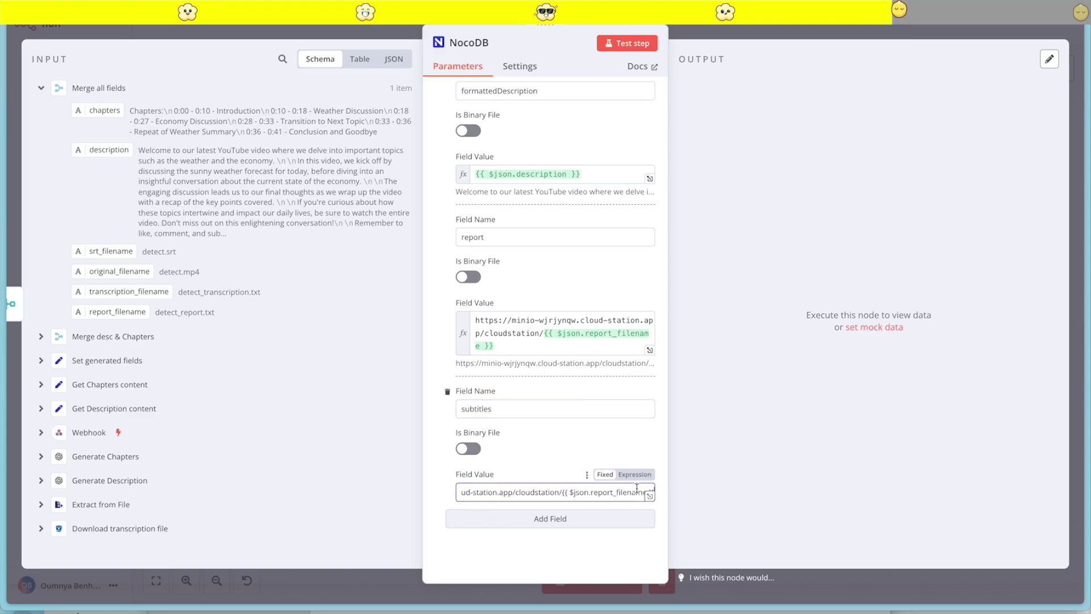
pyautogui.moveTo(561, 493); pyautogui.dragTo(664, 499)
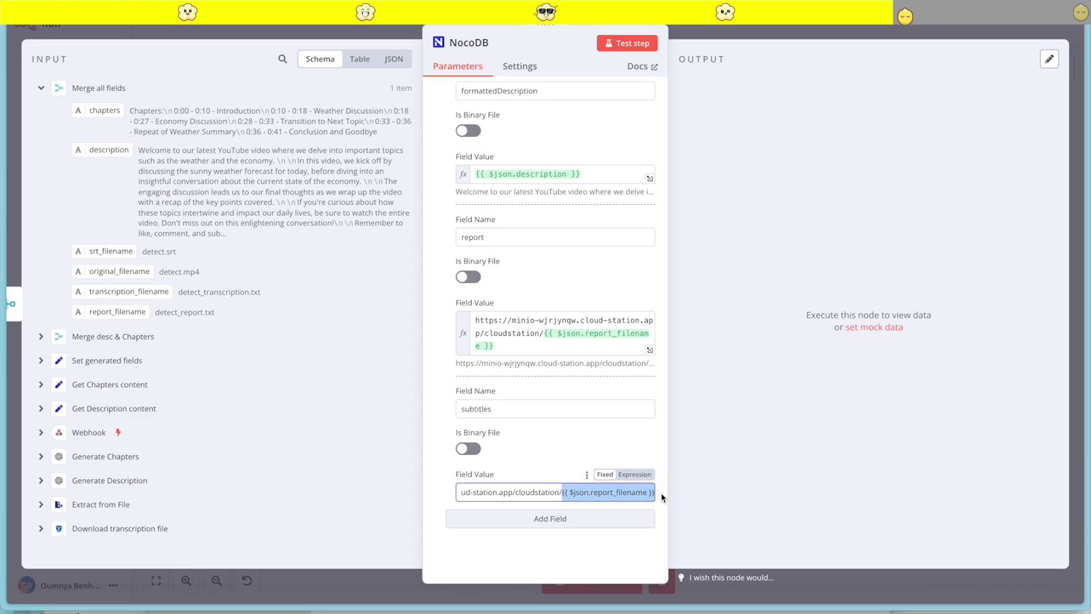
pyautogui.click(636, 475)
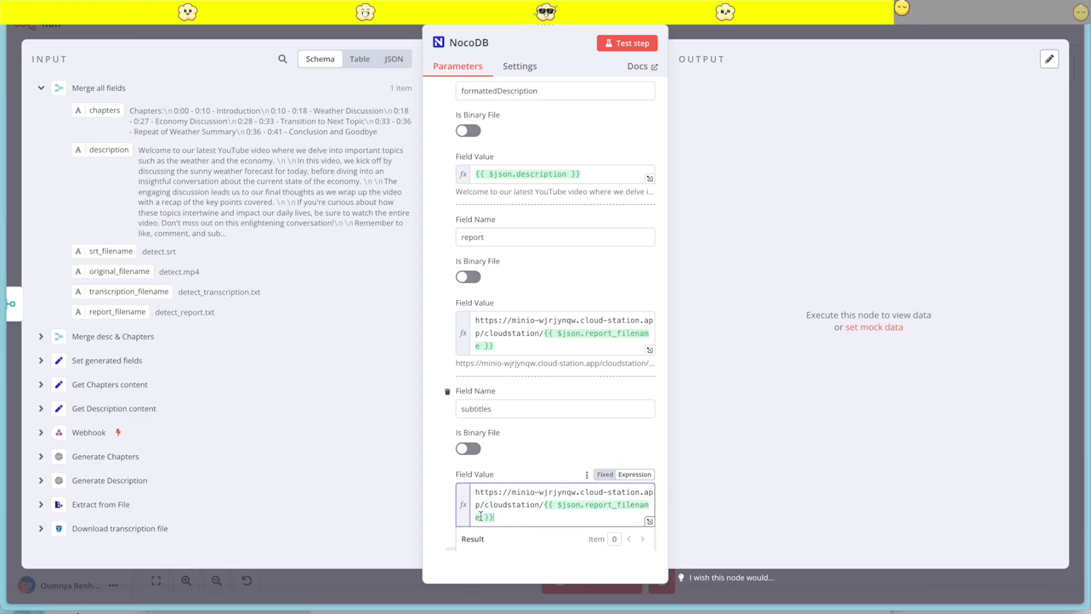
pyautogui.press('BackSpace')
pyautogui.press('BackSpace')
pyautogui.press('BackSpace')
pyautogui.press('BackSpace')
pyautogui.press('BackSpace')
pyautogui.press('BackSpace')
pyautogui.press('BackSpace')
pyautogui.write('s')
pyautogui.click(624, 367)
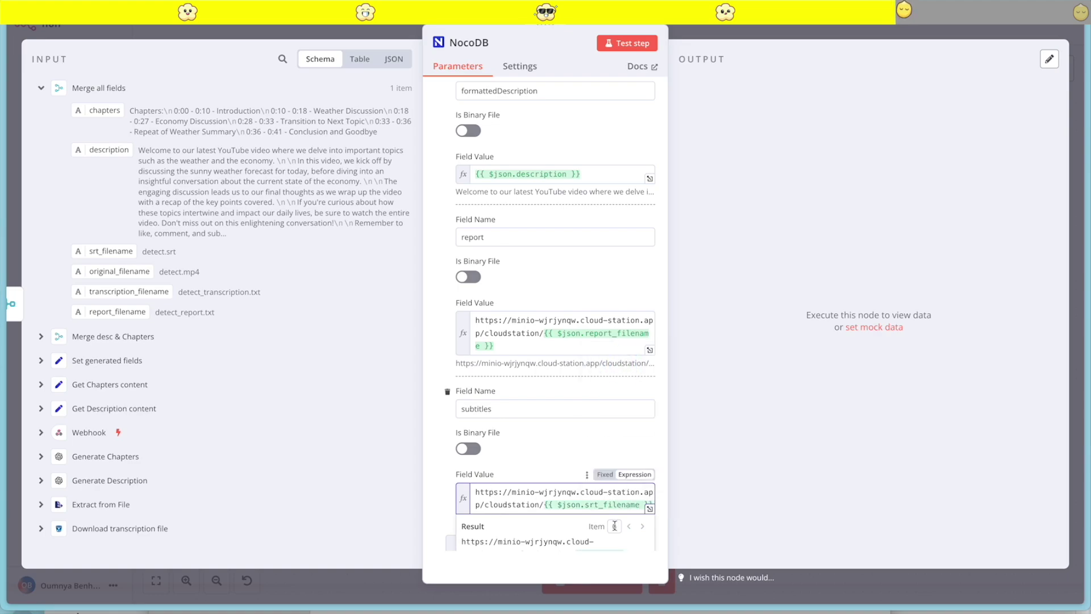
pyautogui.scroll(-1, 561, 487)
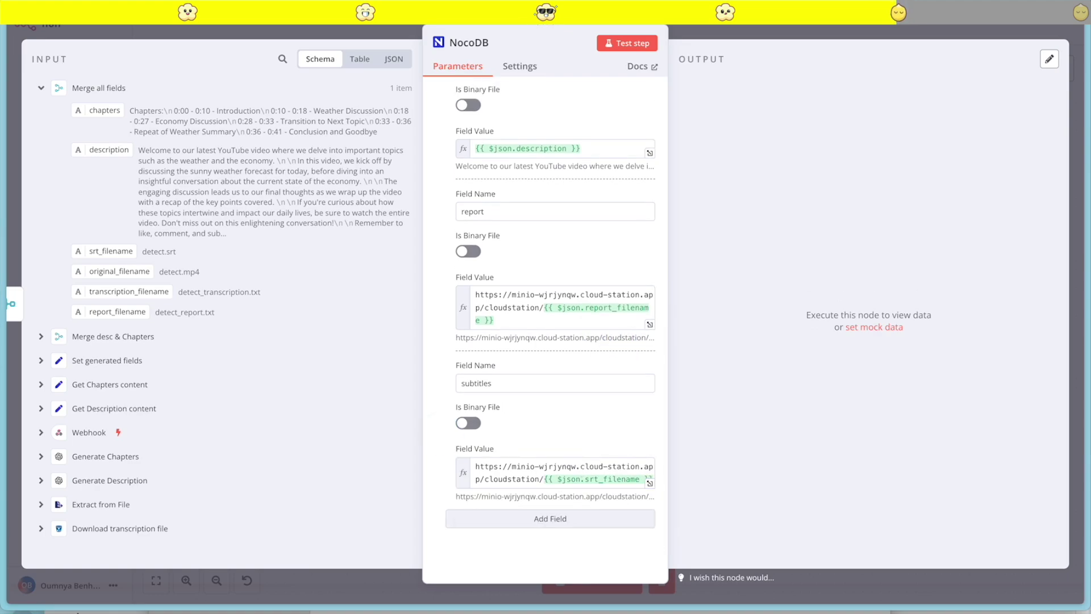
# Add a title field set to original_filename and test the NocoDB node
pyautogui.click(483, 518)
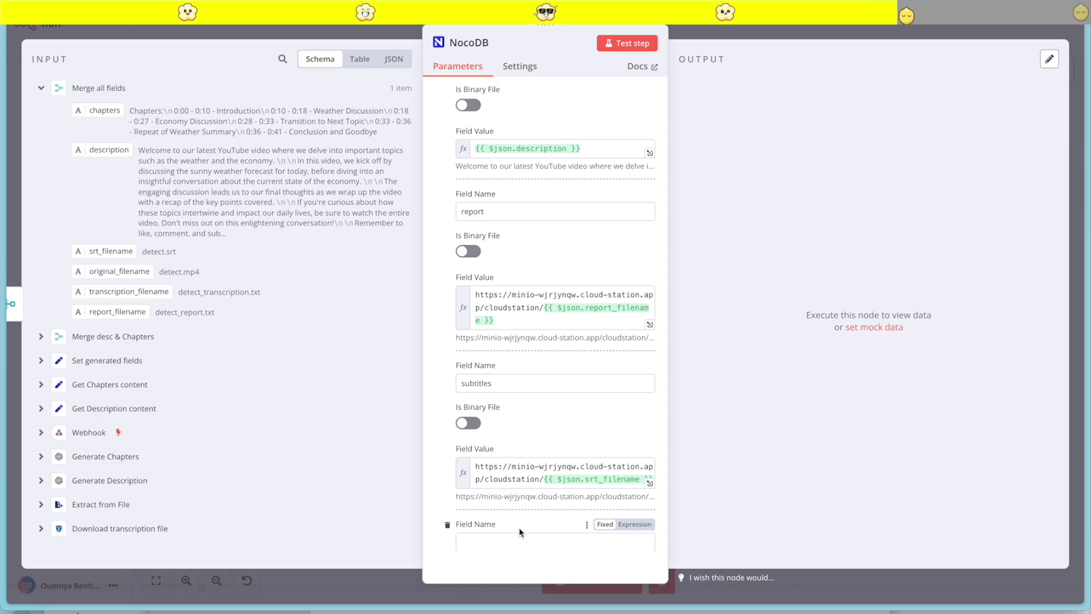
pyautogui.scroll(-2, 511, 500)
pyautogui.click(477, 408)
pyautogui.write('title')
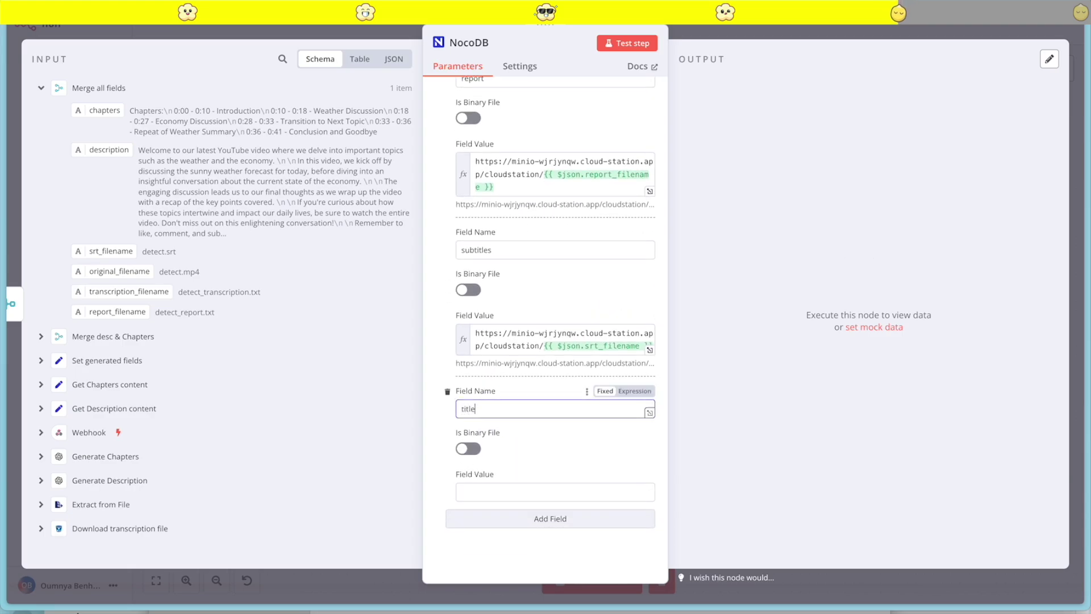
pyautogui.click(505, 500)
pyautogui.moveTo(102, 275); pyautogui.dragTo(494, 458)
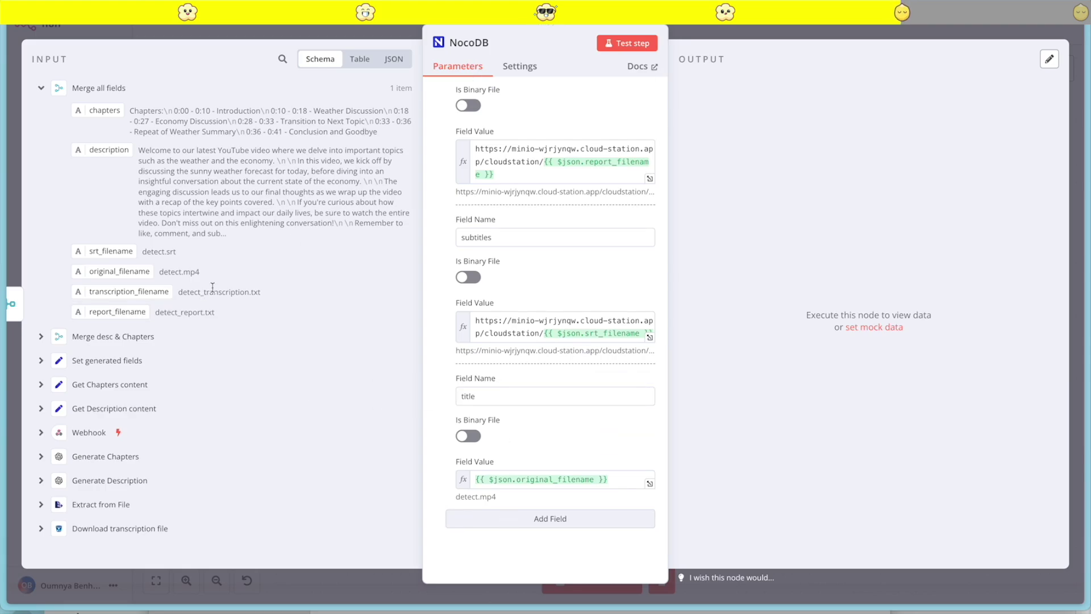
pyautogui.click(623, 51)
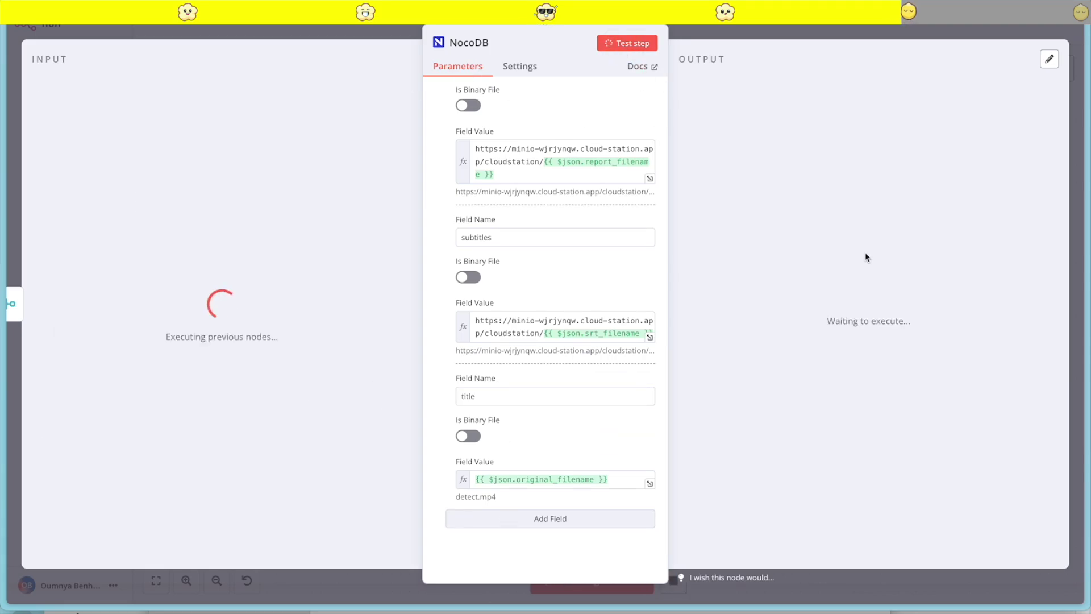
# Inspect the new detect.mp4 record's full description in the youtube table
pyautogui.moveTo(5, 341)
pyautogui.click(63, 351)
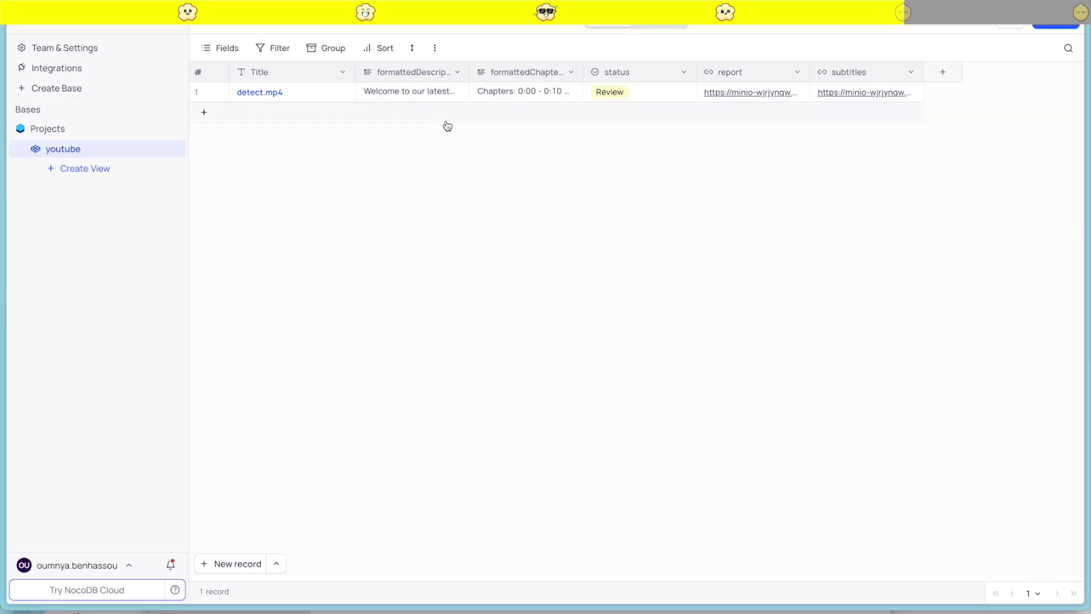
pyautogui.click(459, 88)
pyautogui.click(988, 173)
# Follow the record's report link and view the downloaded detect_report.txt
pyautogui.click(772, 98)
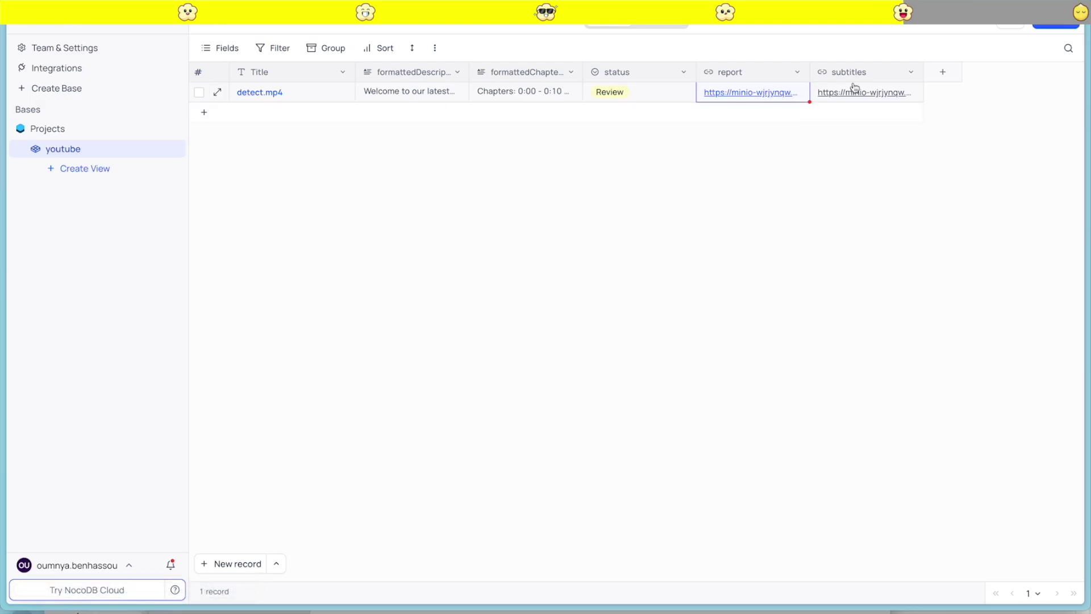
pyautogui.moveTo(2, 483)
pyautogui.click(19, 592)
pyautogui.click(127, 80)
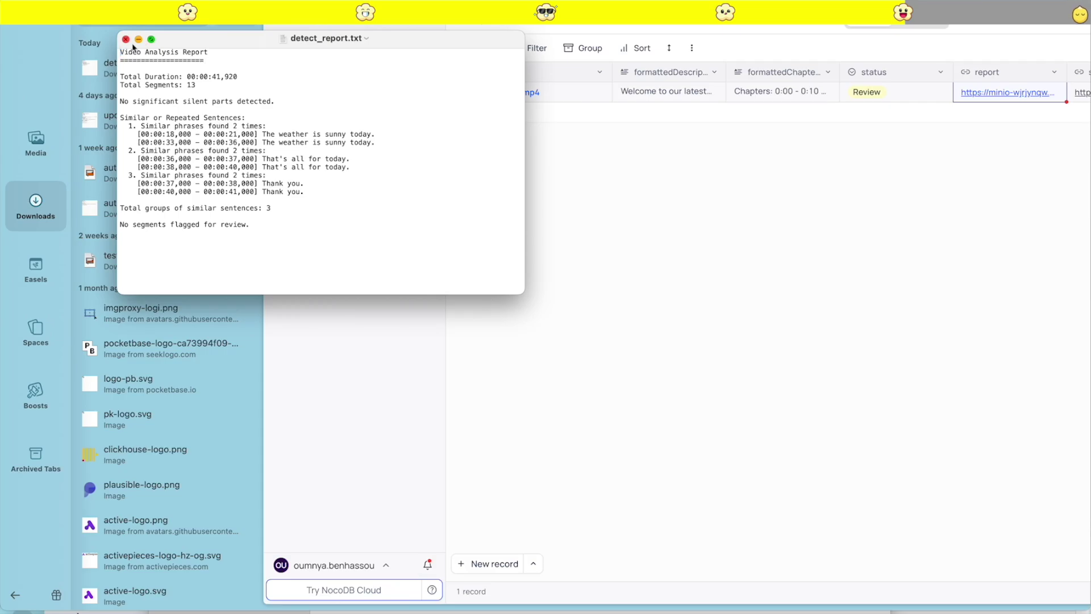
pyautogui.click(126, 39)
pyautogui.click(15, 595)
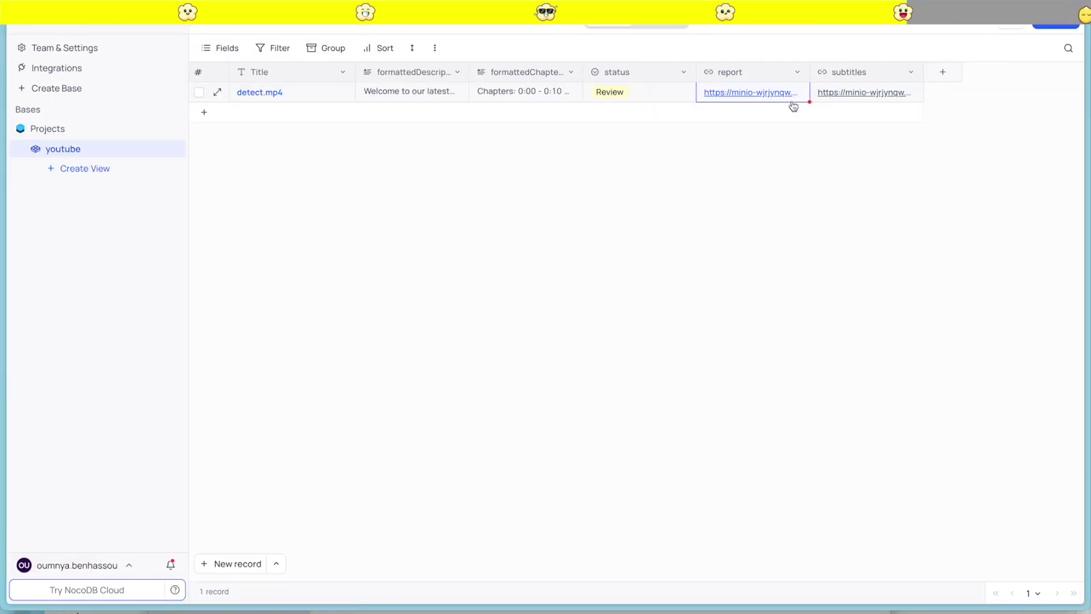
pyautogui.click(823, 166)
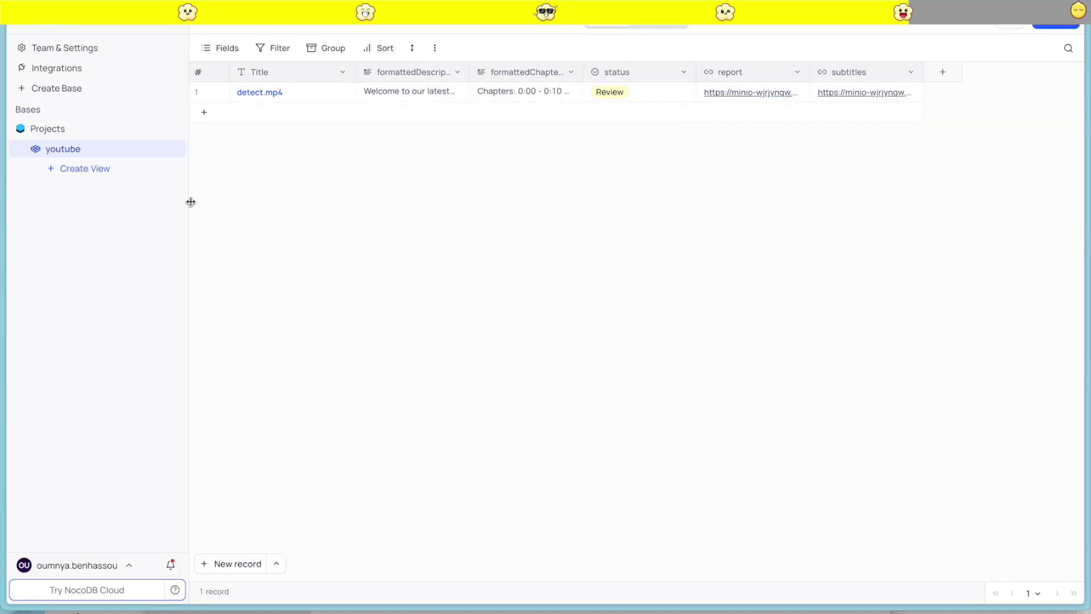
pyautogui.click(80, 167)
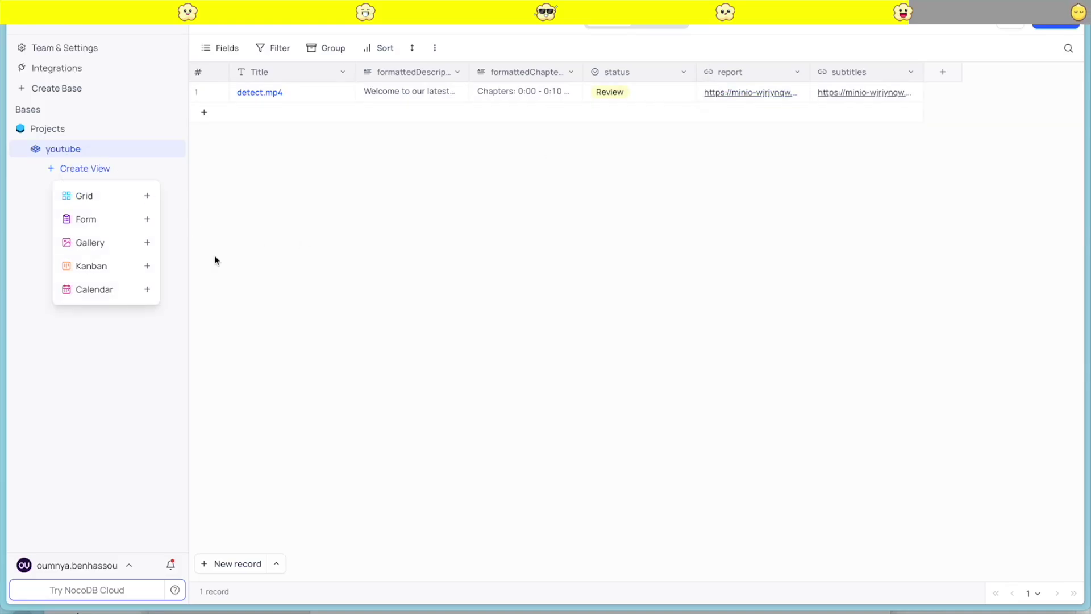
# Create a Kanban view of the youtube table stacked by status
pyautogui.click(96, 265)
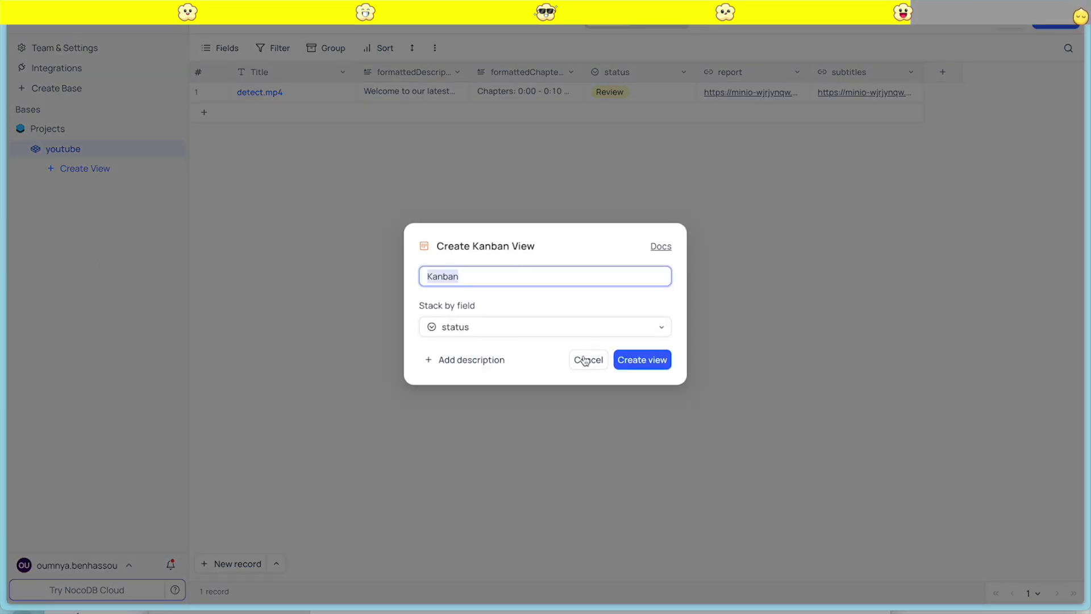
pyautogui.click(636, 359)
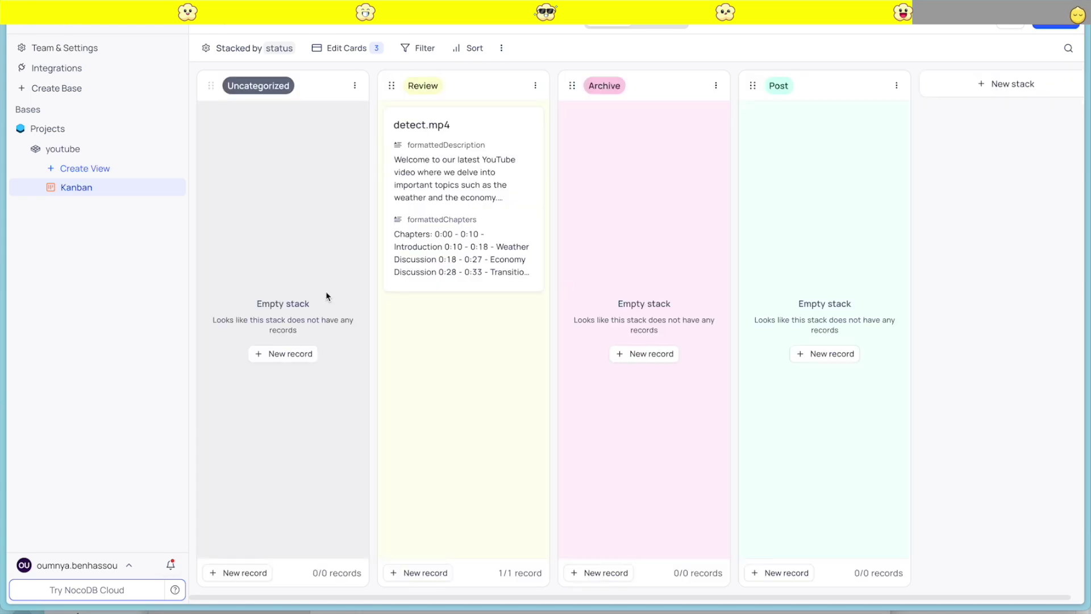
pyautogui.click(480, 171)
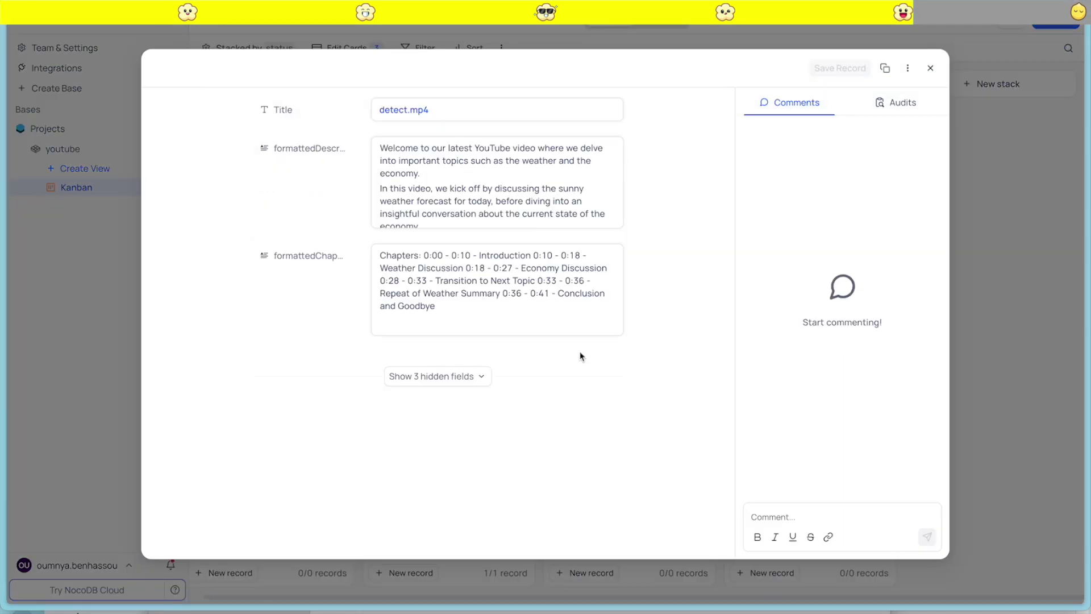
pyautogui.click(485, 373)
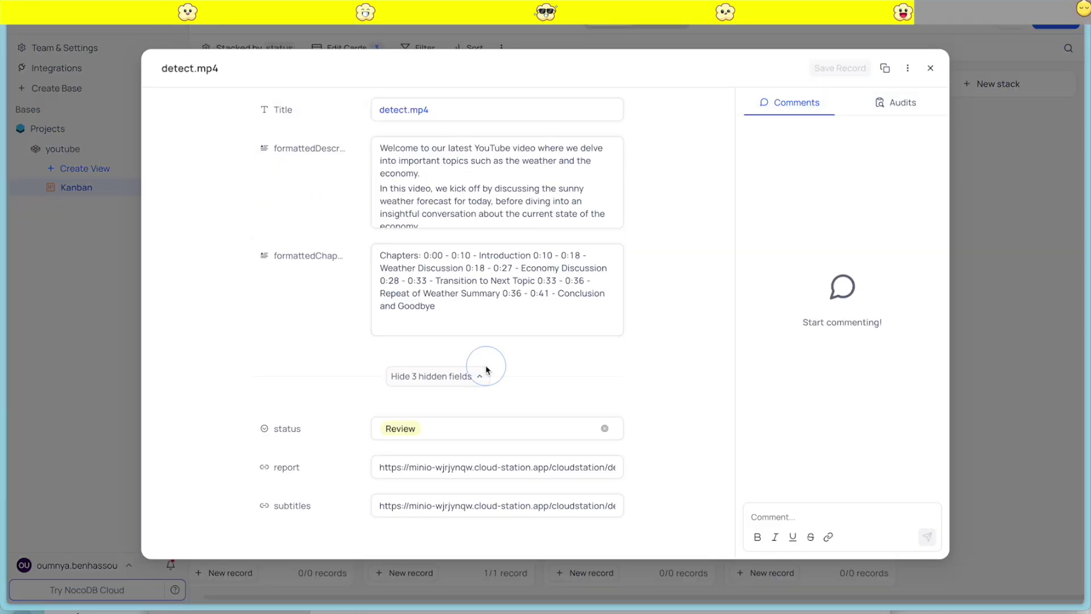
pyautogui.click(982, 119)
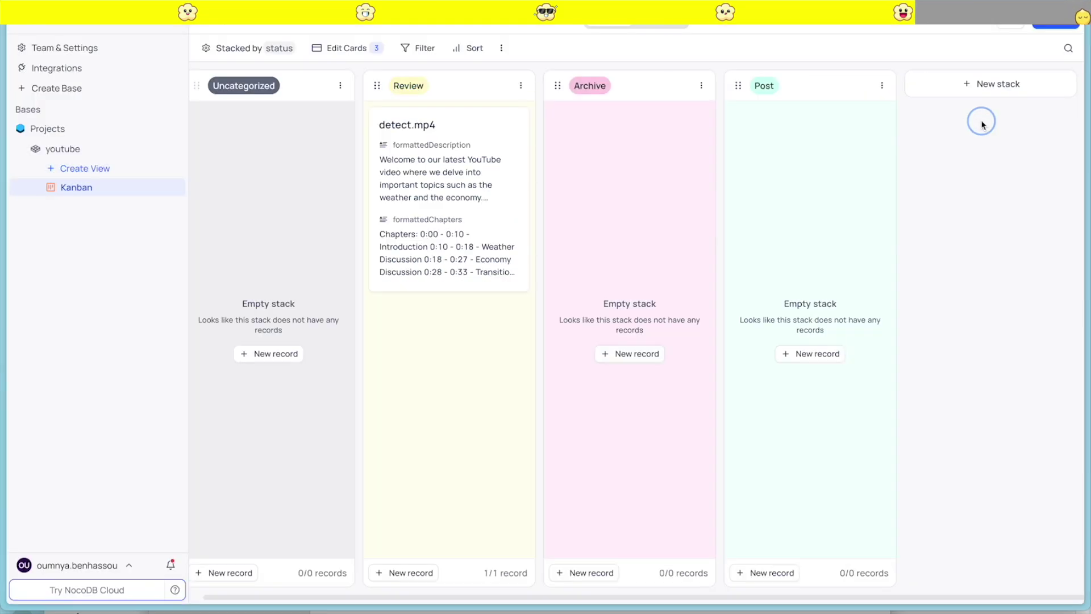
# Set the Kanban cards to hide status and show the report and subtitles links
pyautogui.click(347, 48)
pyautogui.click(493, 191)
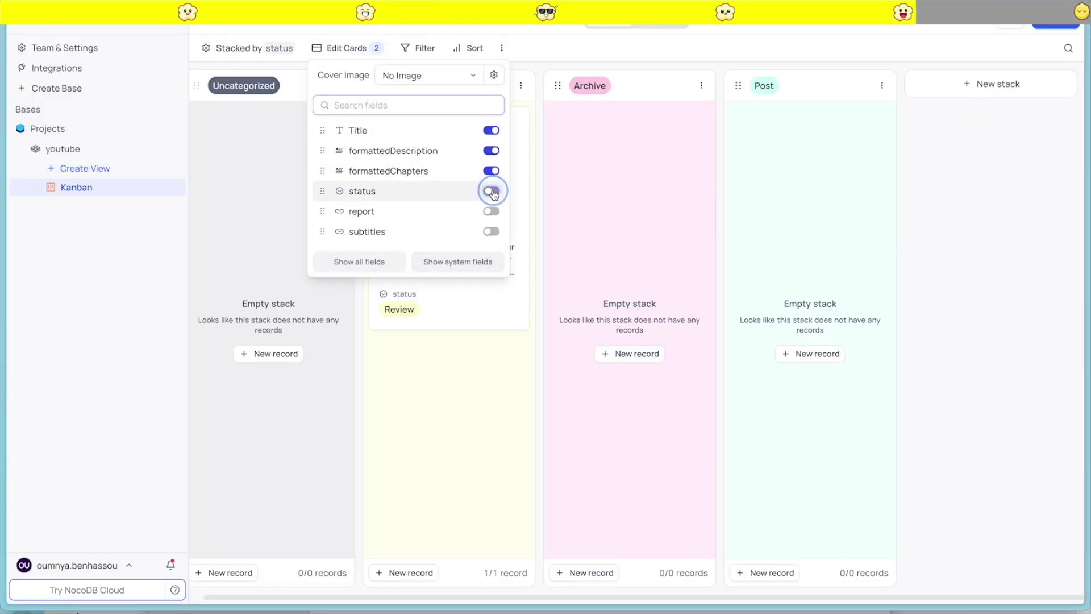
pyautogui.click(493, 191)
pyautogui.click(493, 211)
pyautogui.click(492, 233)
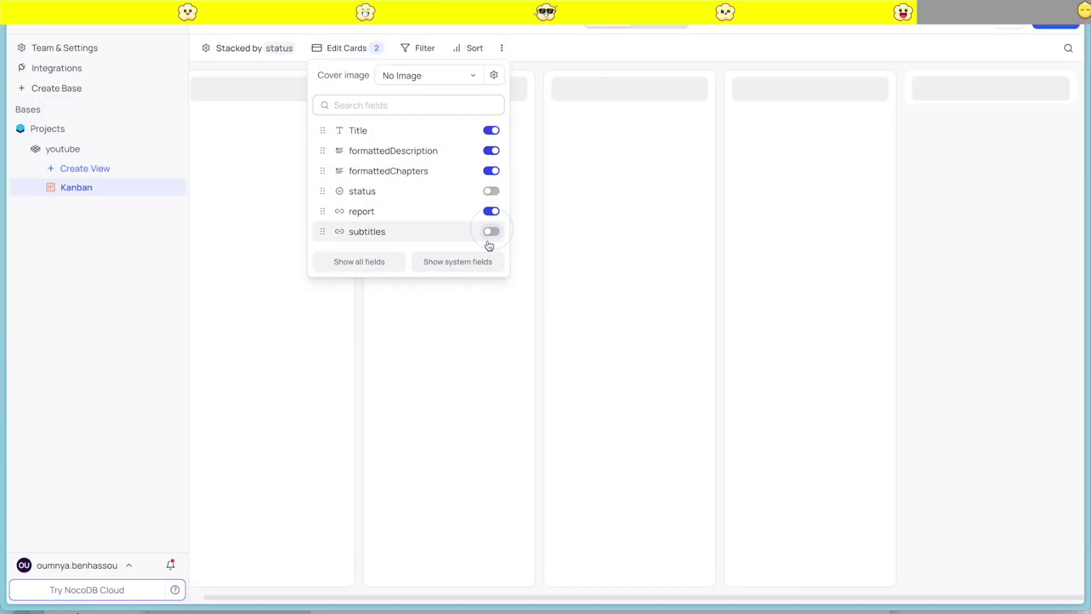
# Toggle Hide empty stack on and back off so empty stacks stay visible
pyautogui.click(260, 48)
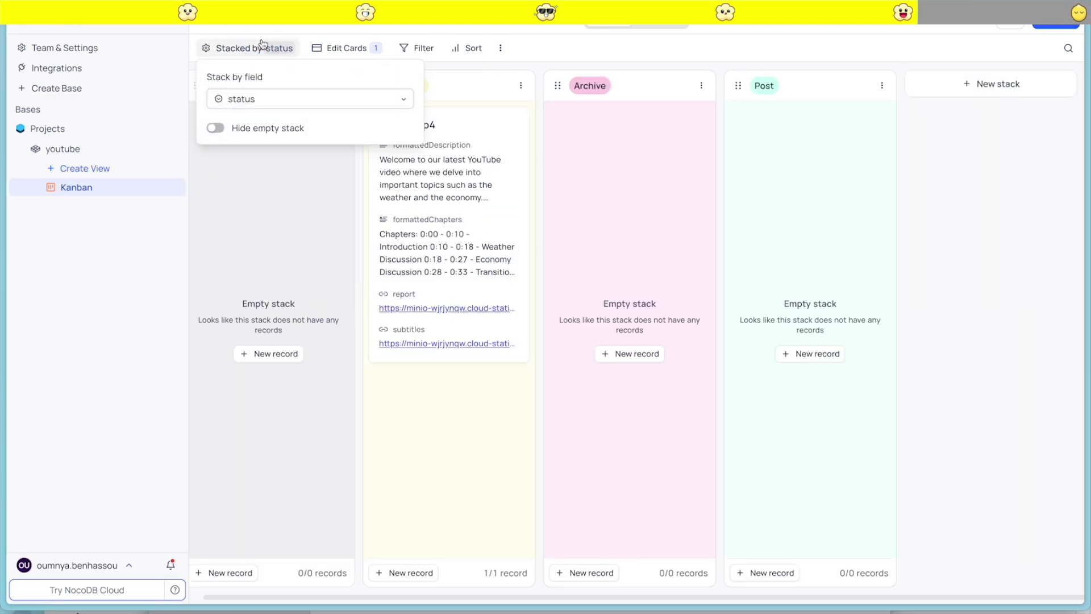
pyautogui.click(216, 127)
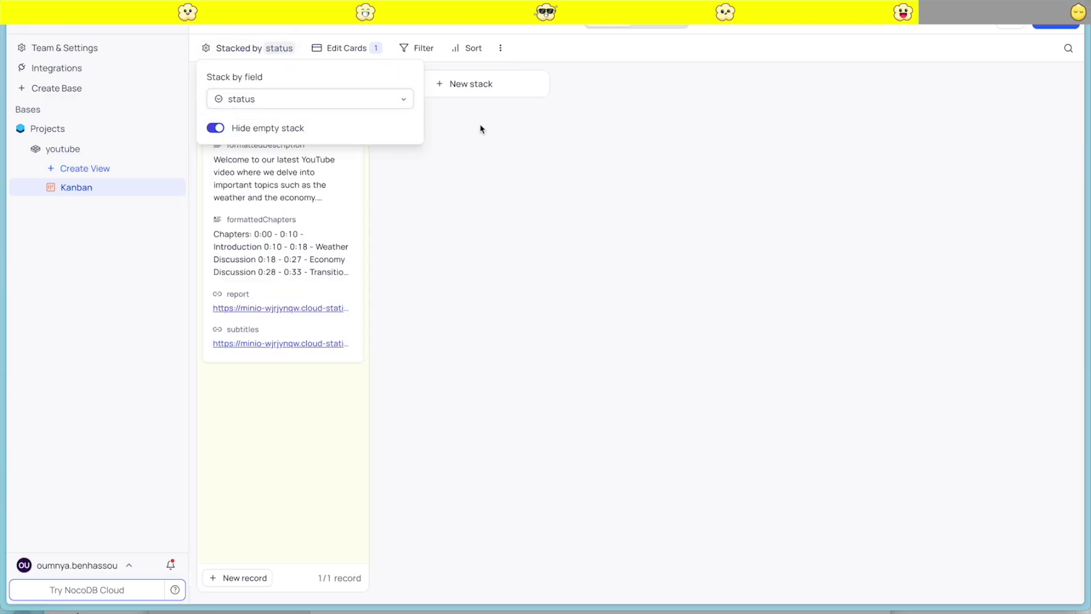
pyautogui.click(216, 128)
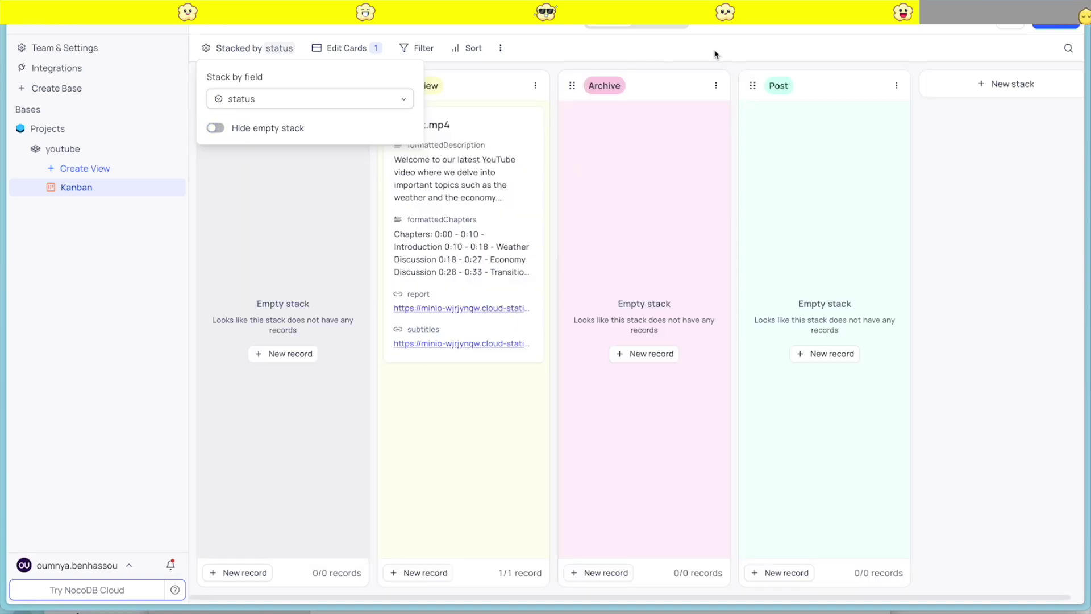
pyautogui.click(965, 250)
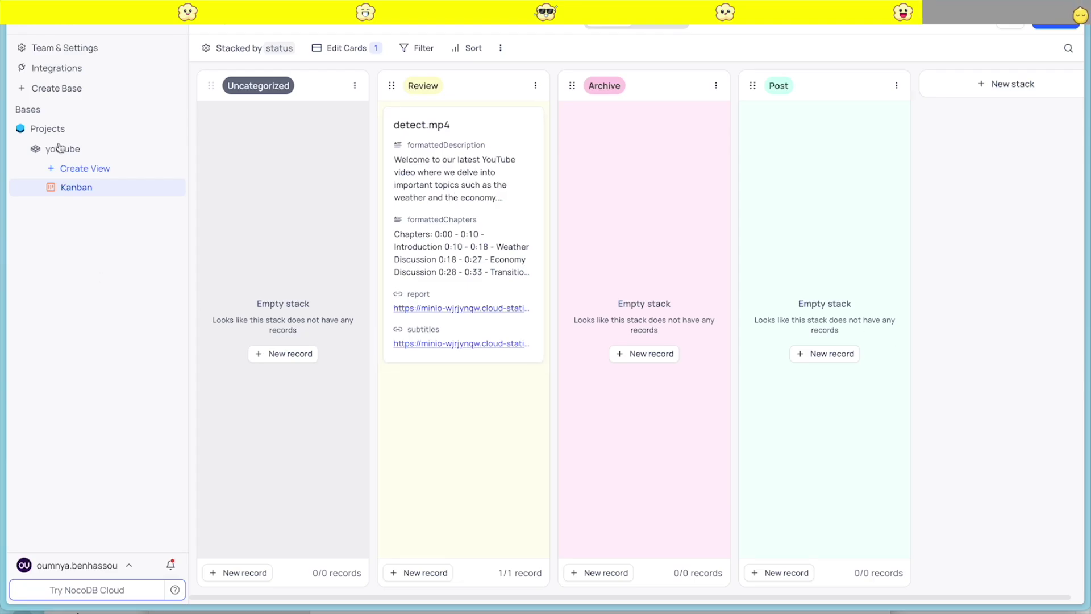
pyautogui.moveTo(6, 296)
pyautogui.click(53, 263)
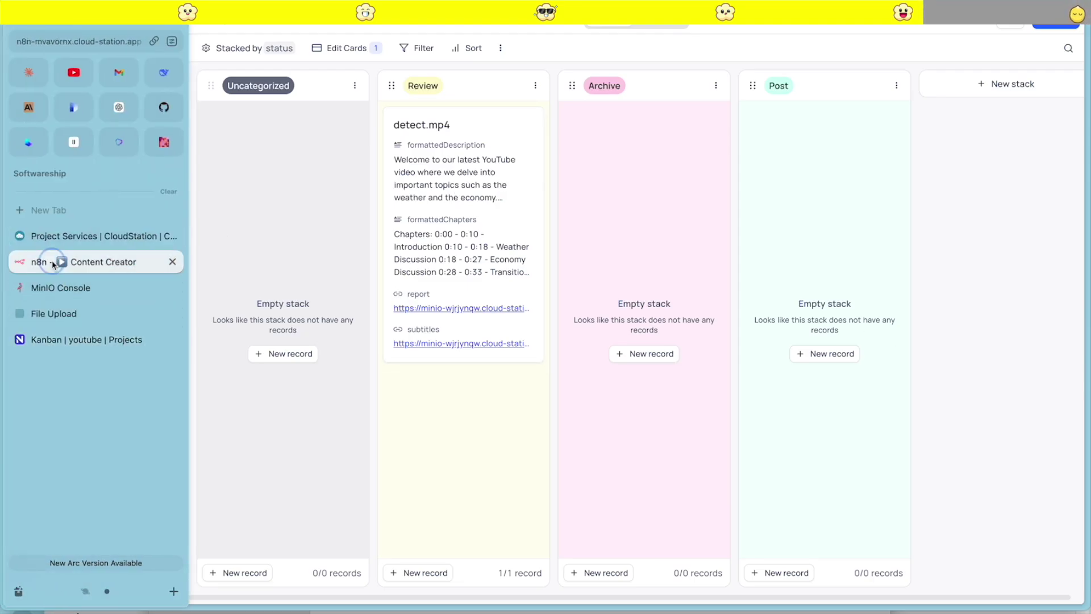
# Add a Send Email node after NocoDB and create a new SMTP credential
pyautogui.press('Escape')
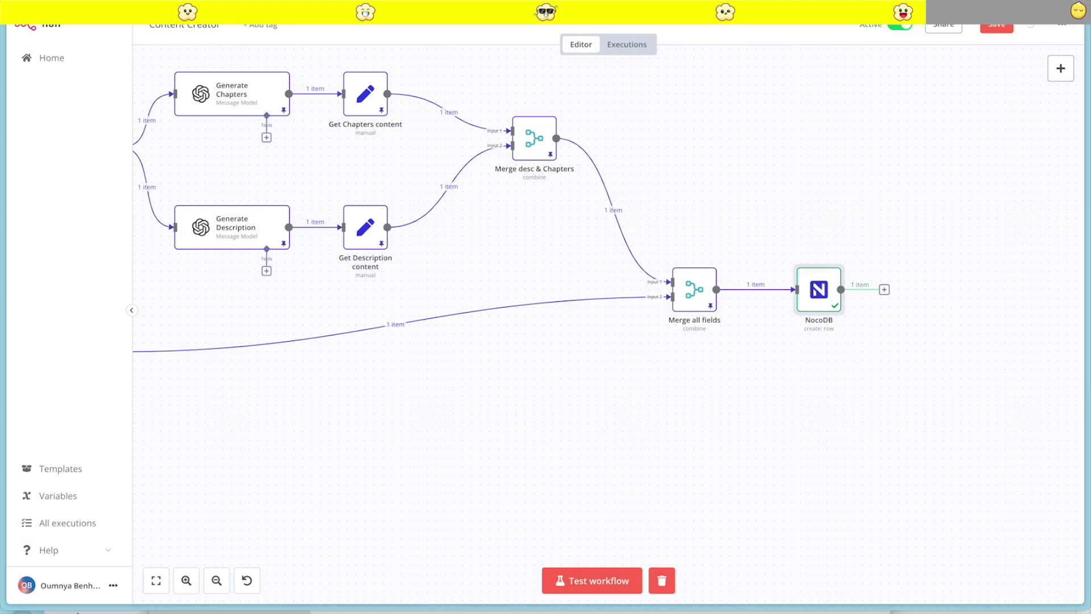
pyautogui.hscroll(5, 898, 381)
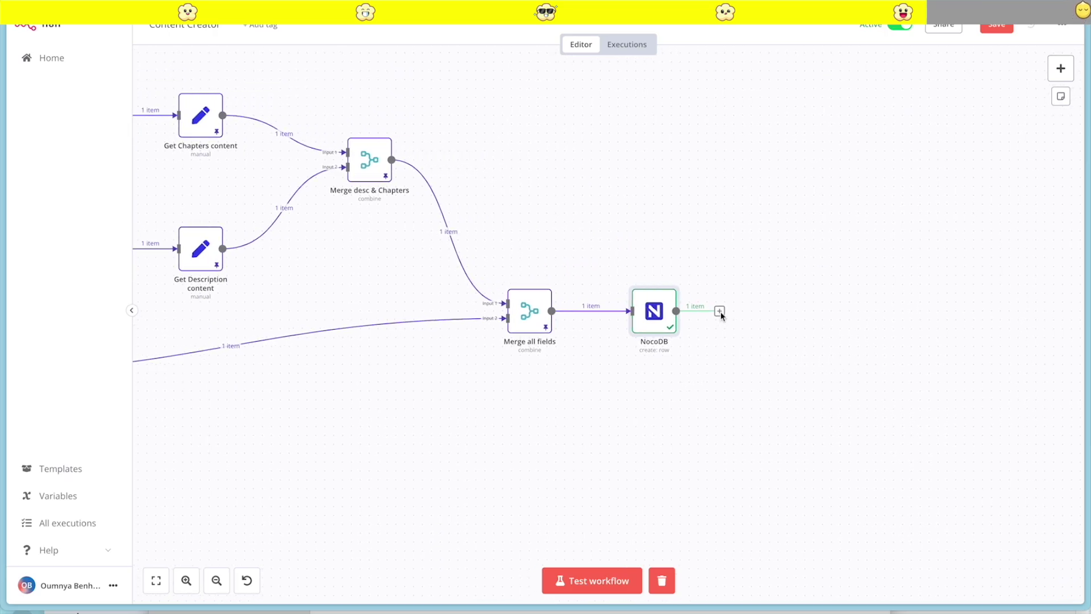
pyautogui.click(719, 311)
pyautogui.write('sm')
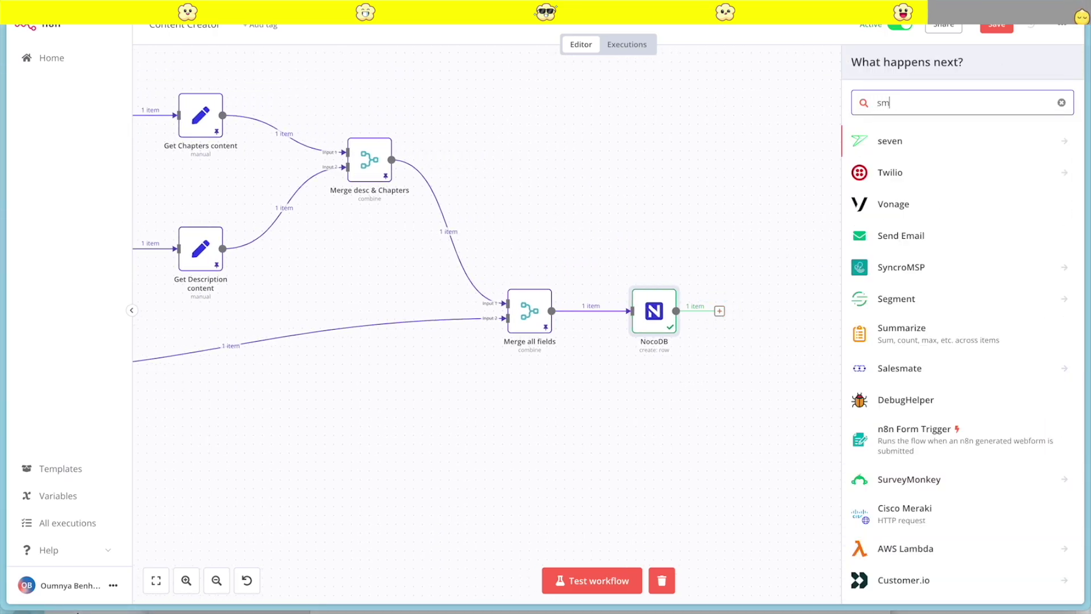
pyautogui.write('tp')
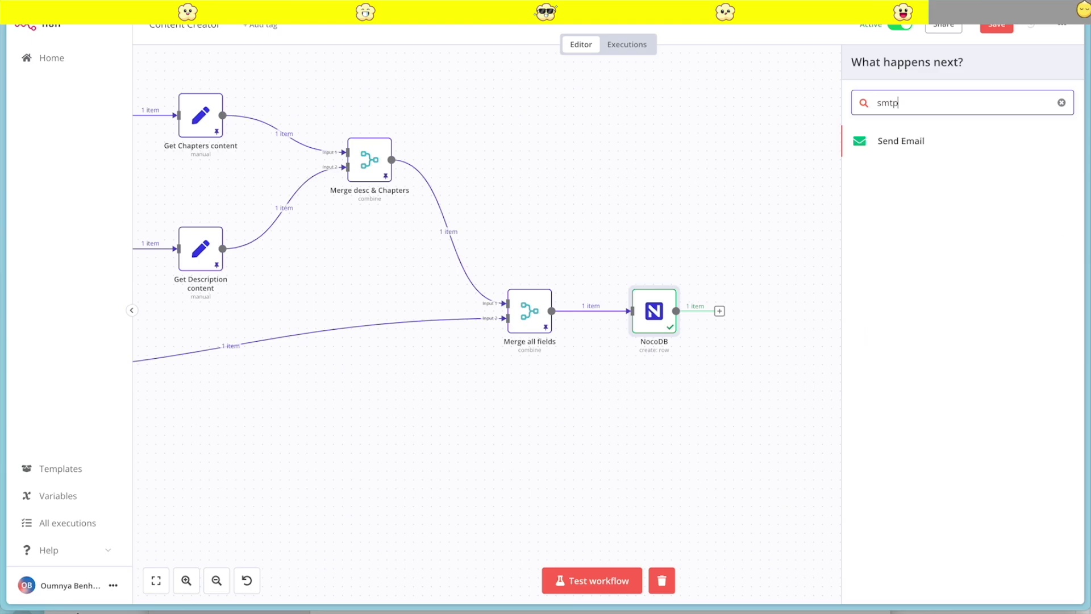
pyautogui.click(912, 138)
pyautogui.click(536, 108)
pyautogui.click(520, 145)
pyautogui.click(381, 195)
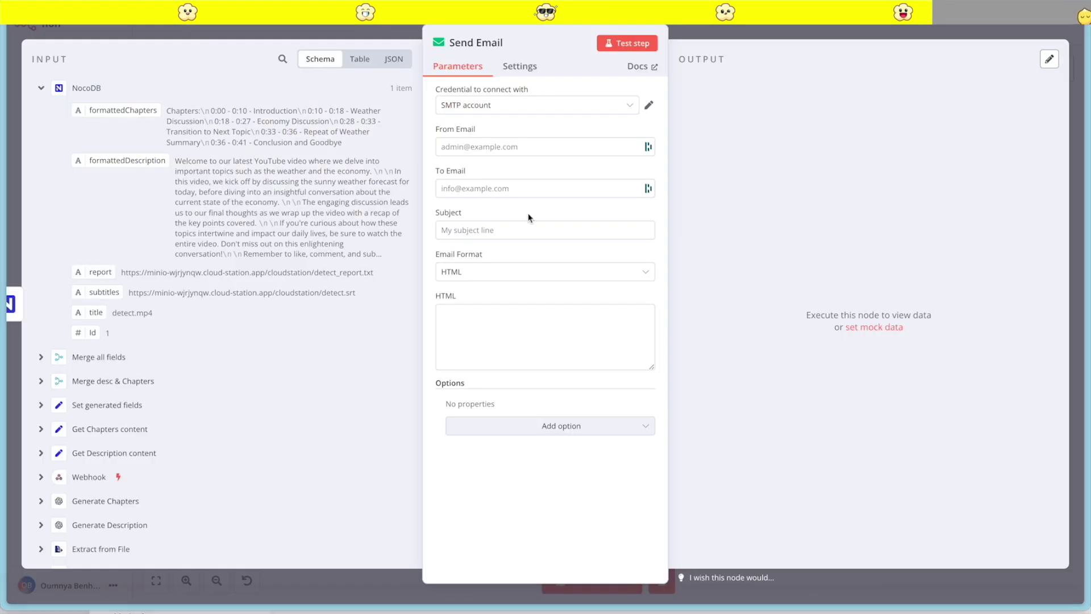
# Fill in the sender and recipient e-mail addresses
pyautogui.click(495, 157)
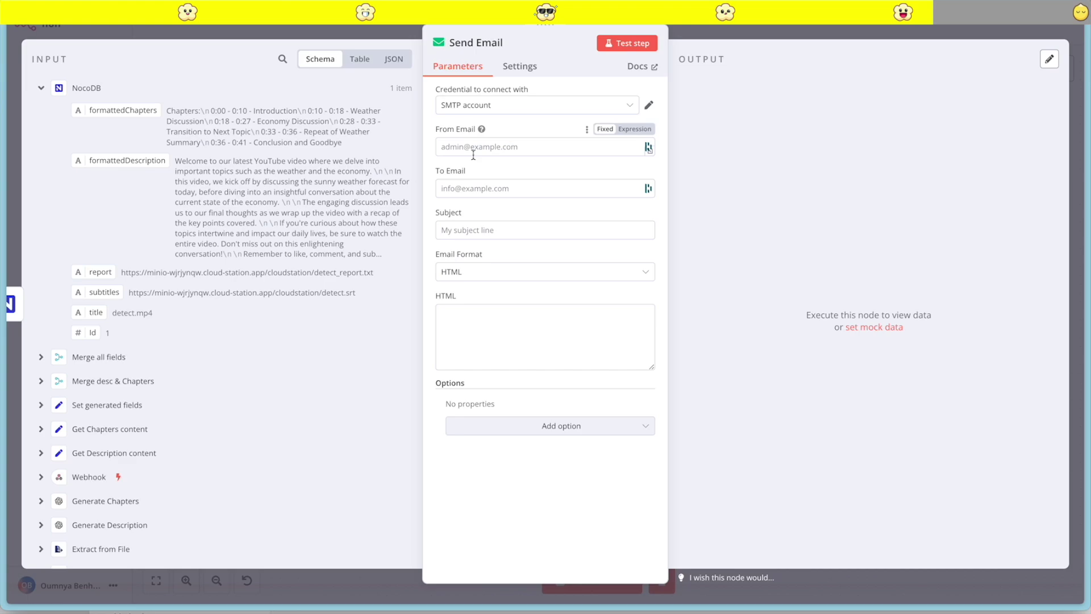
pyautogui.click(474, 151)
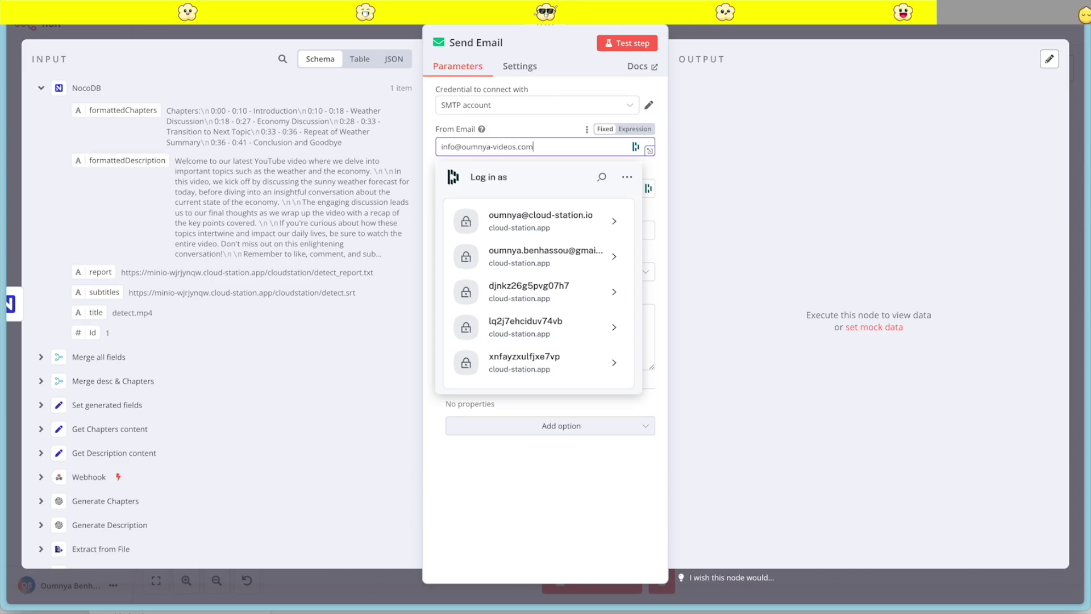
pyautogui.click(524, 126)
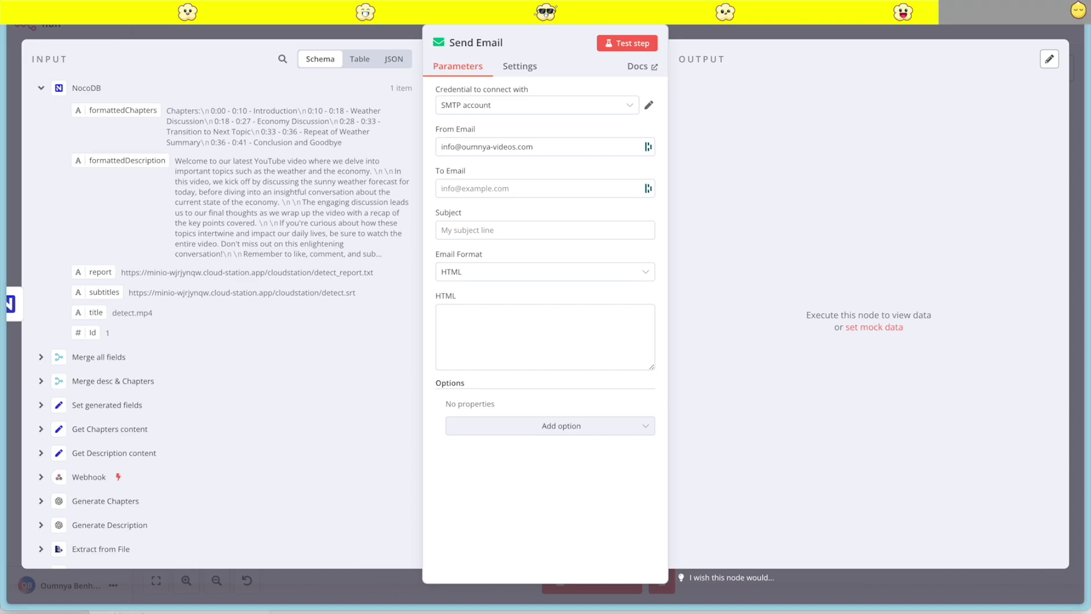
pyautogui.click(469, 189)
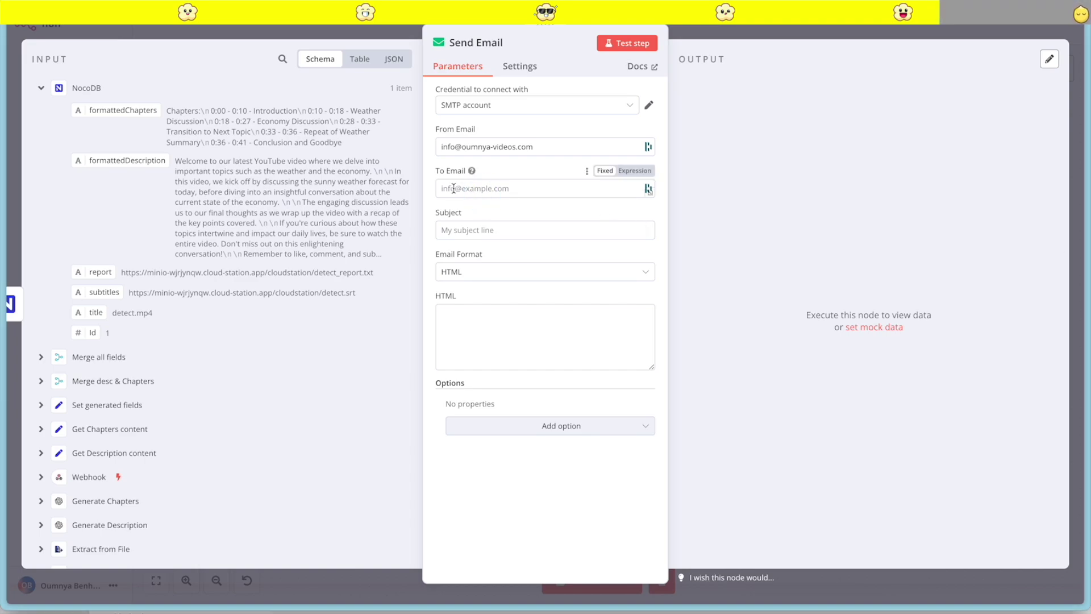
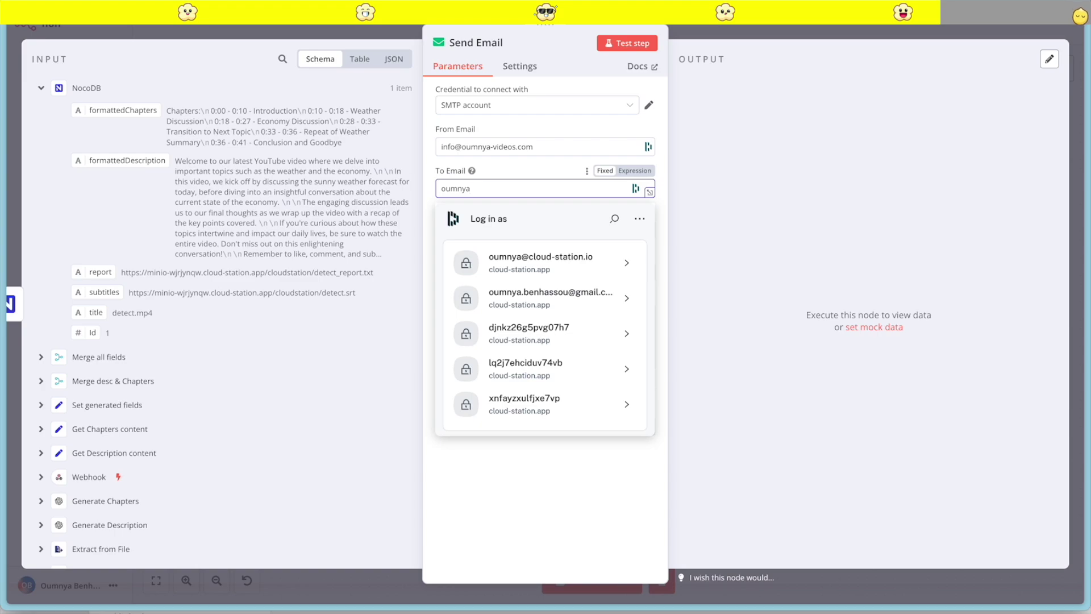
pyautogui.click(551, 295)
# Set the email subject to '{{ $json.title }} is Ready'
pyautogui.click(486, 230)
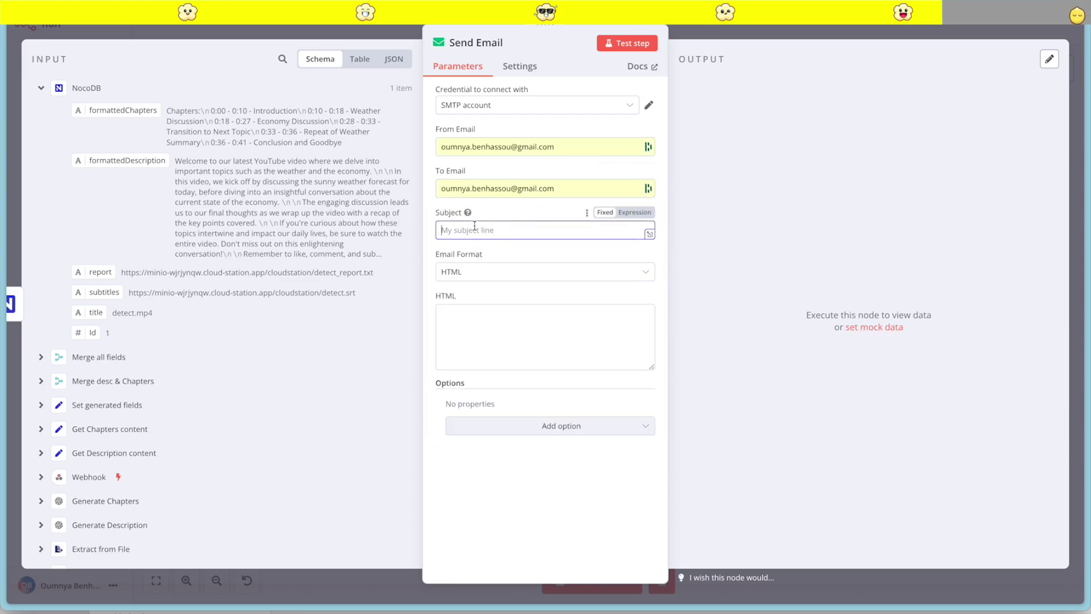
pyautogui.moveTo(97, 312); pyautogui.dragTo(483, 231)
pyautogui.click(555, 227)
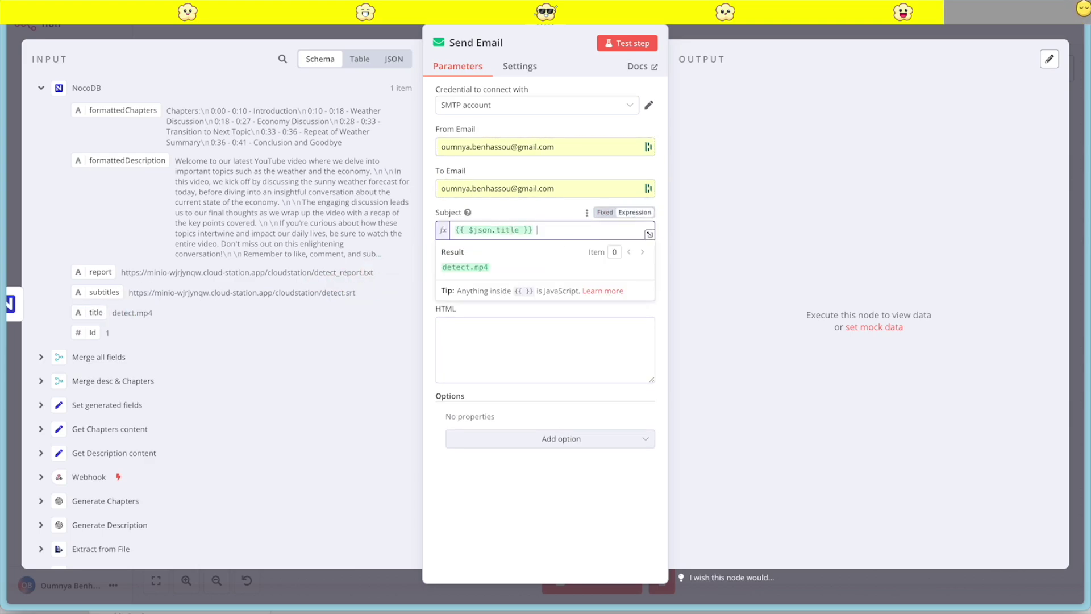
pyautogui.write('is Ready')
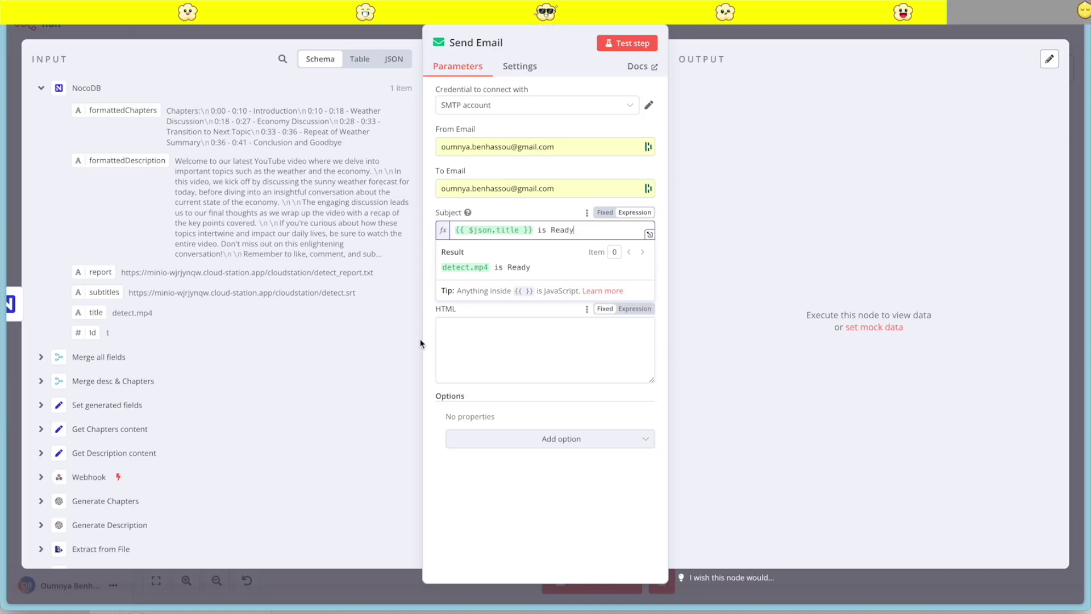
pyautogui.moveTo(423, 345); pyautogui.dragTo(427, 339)
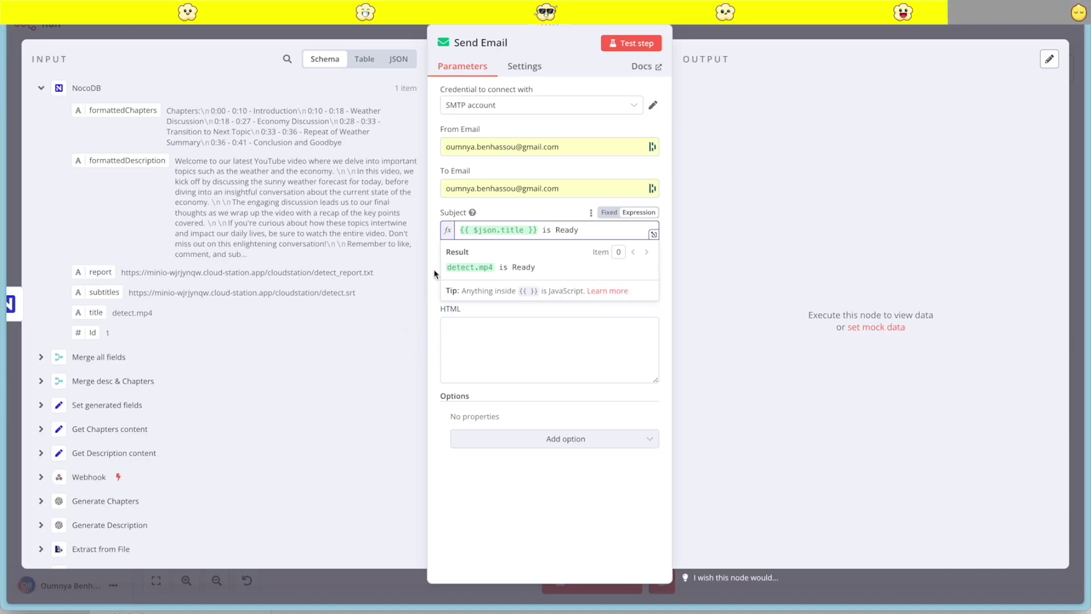
pyautogui.click(628, 298)
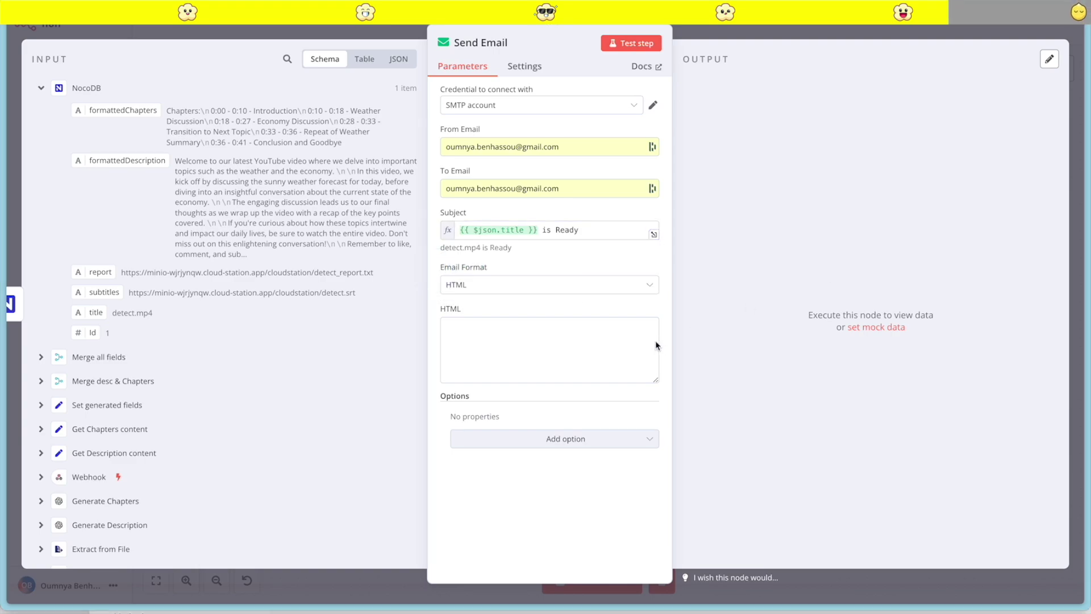
# Set the e-mail format to Text and write body labels for subtitles, Report and the following sections
pyautogui.click(500, 284)
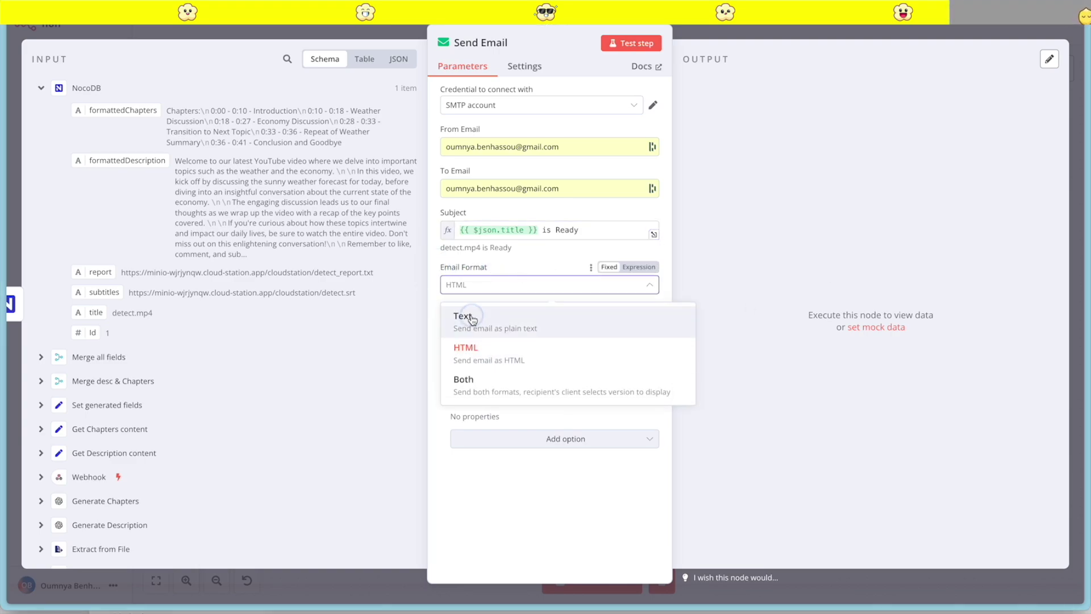
pyautogui.click(475, 325)
pyautogui.click(449, 330)
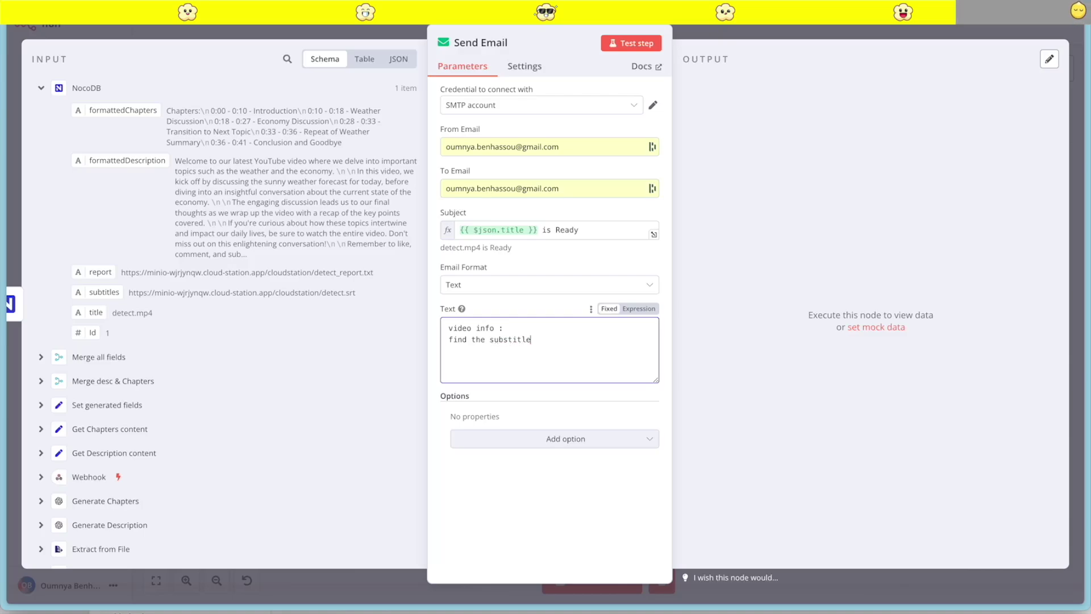
pyautogui.write('s :')
pyautogui.doubleClick(525, 338)
pyautogui.write('subtitles')
pyautogui.press('Return')
pyautogui.write('Report :')
pyautogui.press('Return')
pyautogui.write('tra')
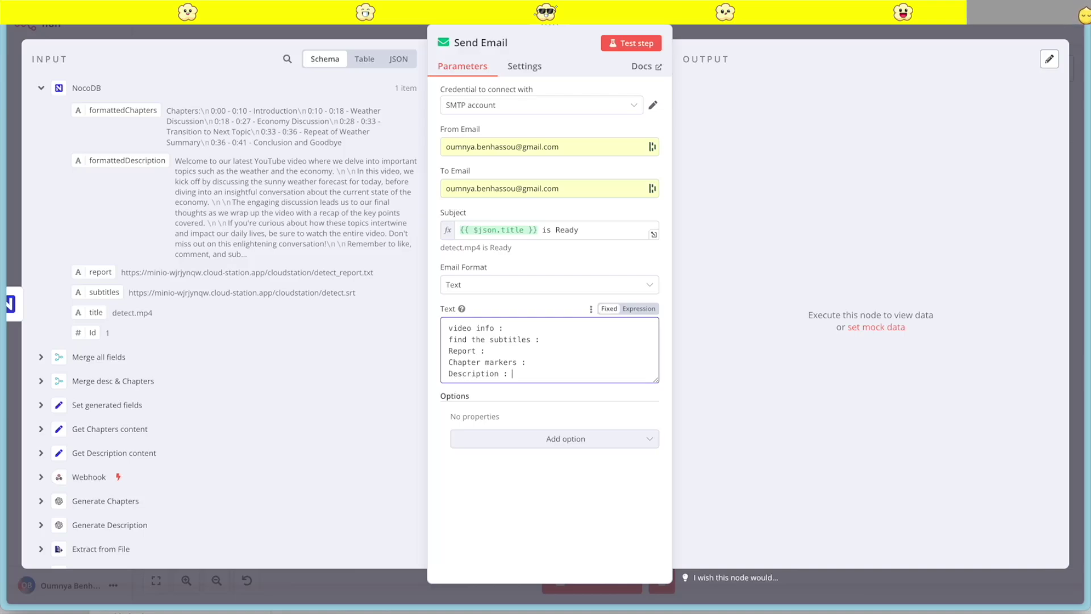
# Map formattedChapters, formattedDescription, subtitles and report links into the body, then test-send the e-mail
pyautogui.moveTo(108, 111); pyautogui.dragTo(529, 368)
pyautogui.hotkey('ctrl', 'x')
pyautogui.click(550, 361)
pyautogui.hotkey('ctrl', 'v')
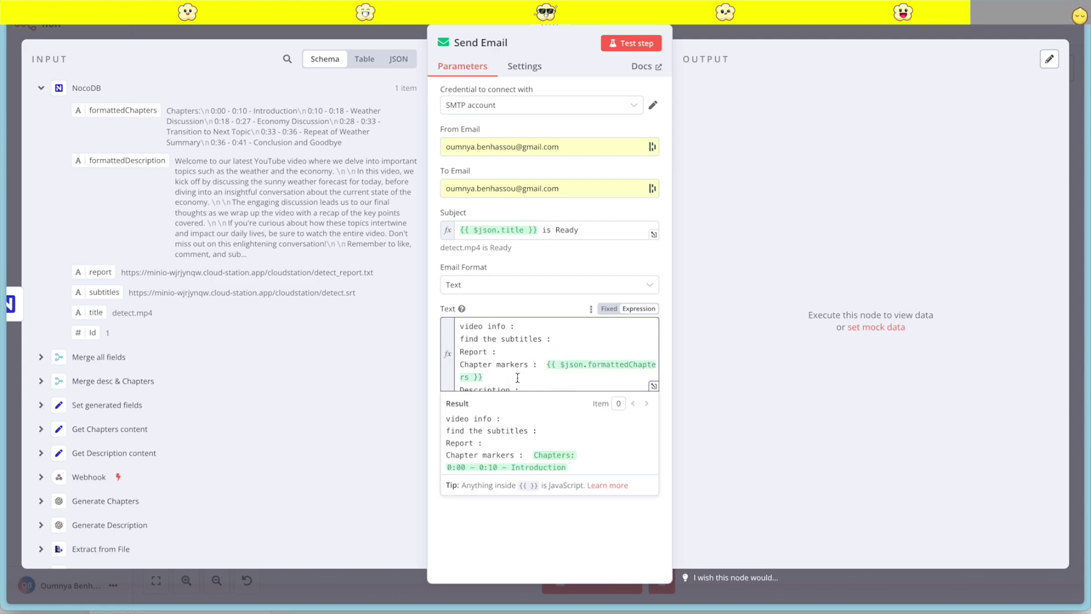
pyautogui.scroll(-1, 551, 379)
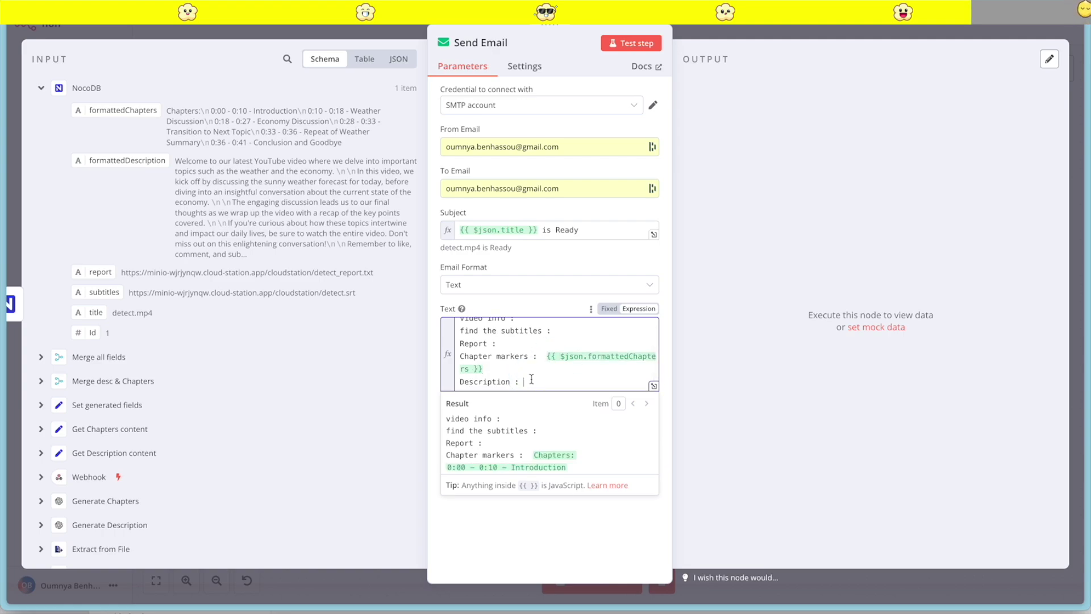
pyautogui.moveTo(118, 164); pyautogui.dragTo(528, 379)
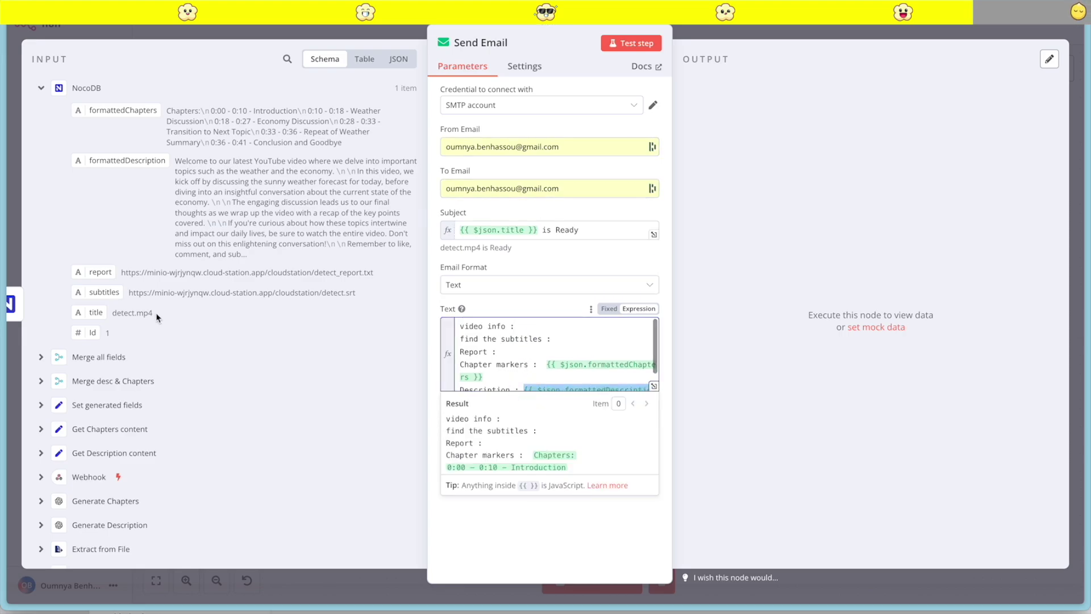
pyautogui.moveTo(103, 292); pyautogui.dragTo(591, 340)
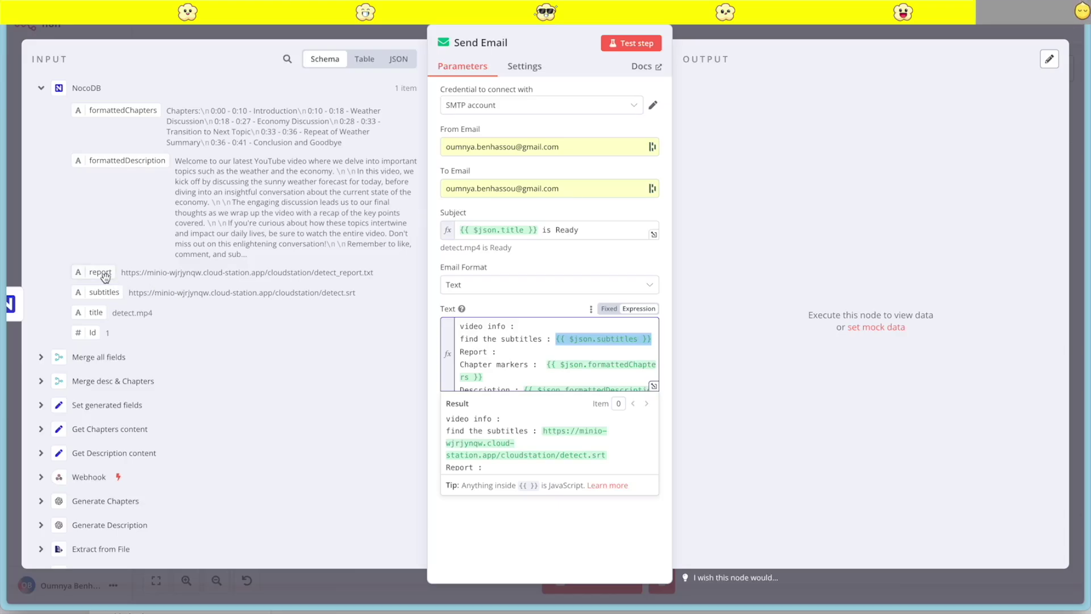
pyautogui.moveTo(104, 276); pyautogui.dragTo(509, 352)
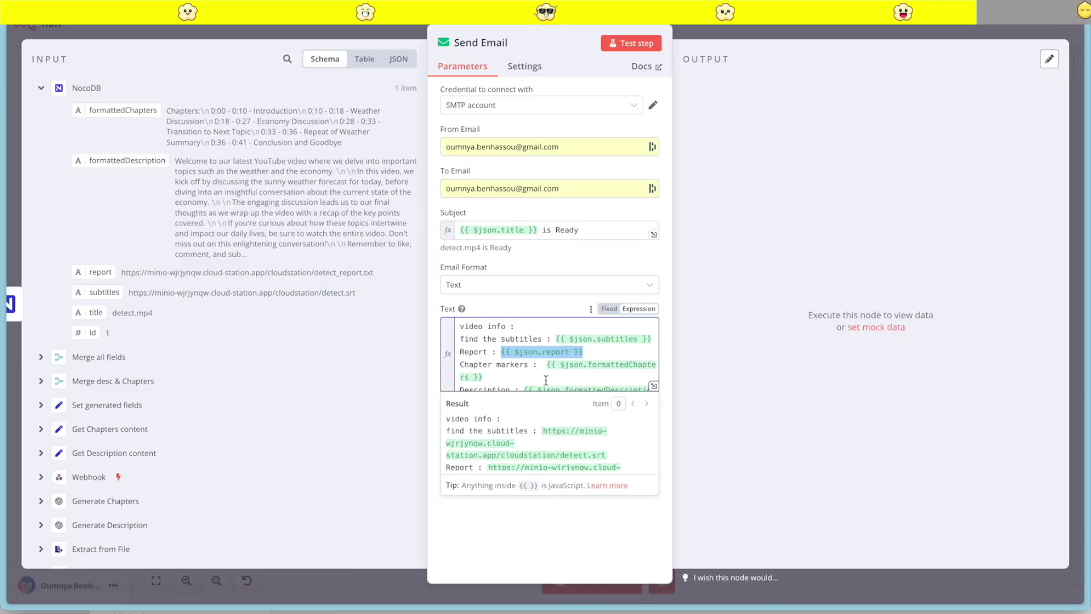
pyautogui.click(625, 45)
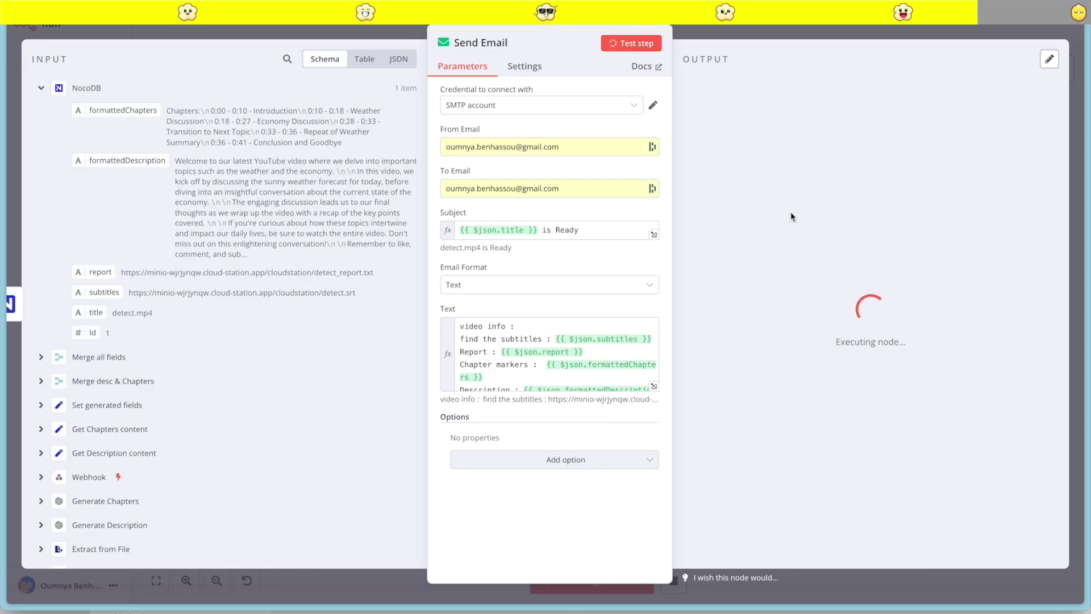
pyautogui.click(760, 31)
# Refresh Gmail, go back to the main inbox and open the 'detect.mp4 is Ready' e-mail
pyautogui.moveTo(3, 199)
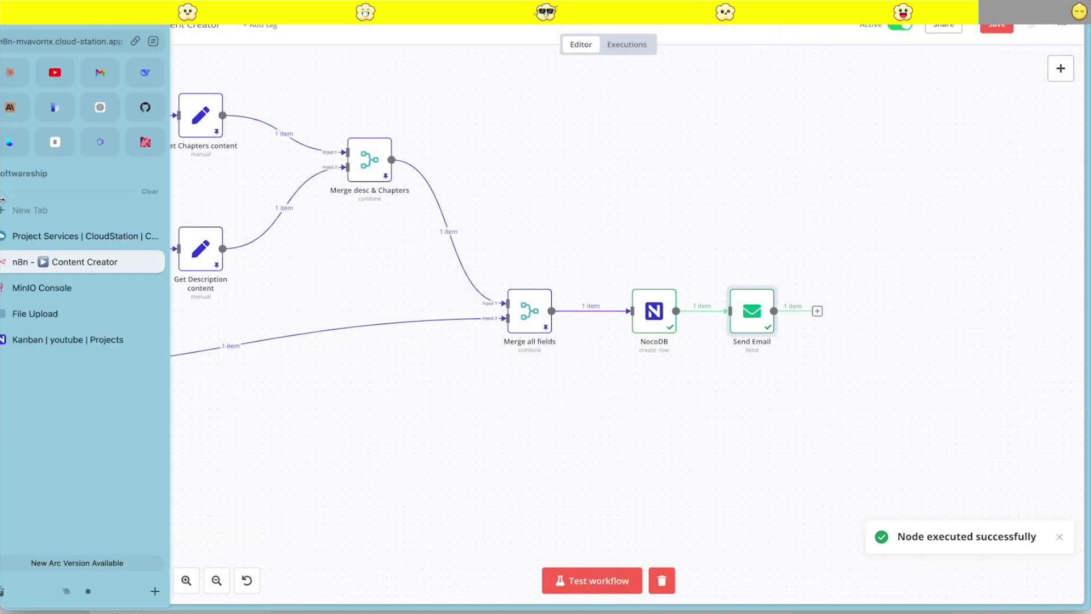
pyautogui.click(118, 73)
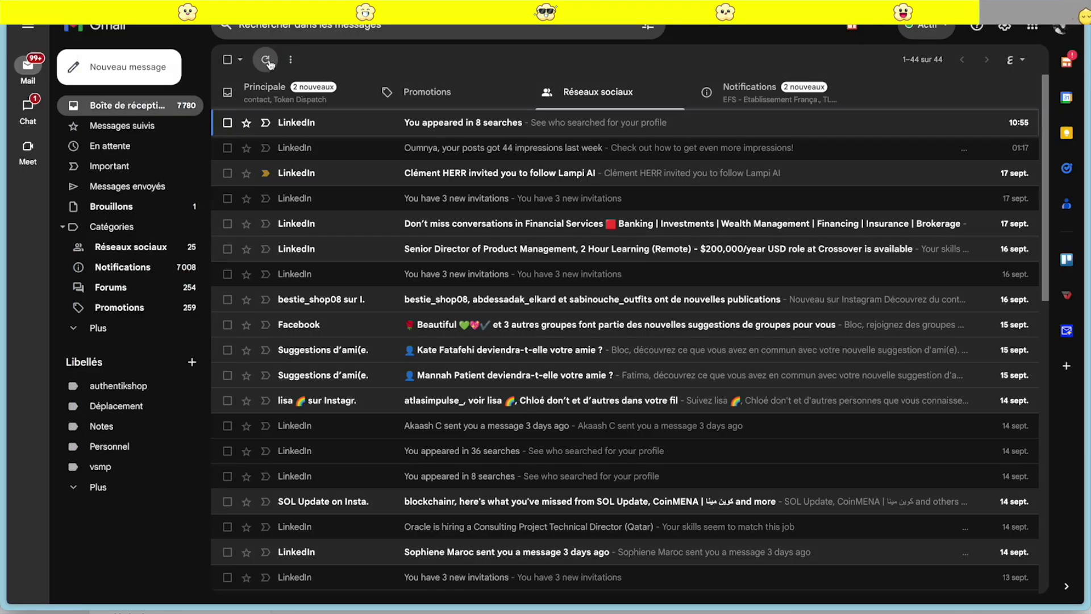
pyautogui.click(269, 64)
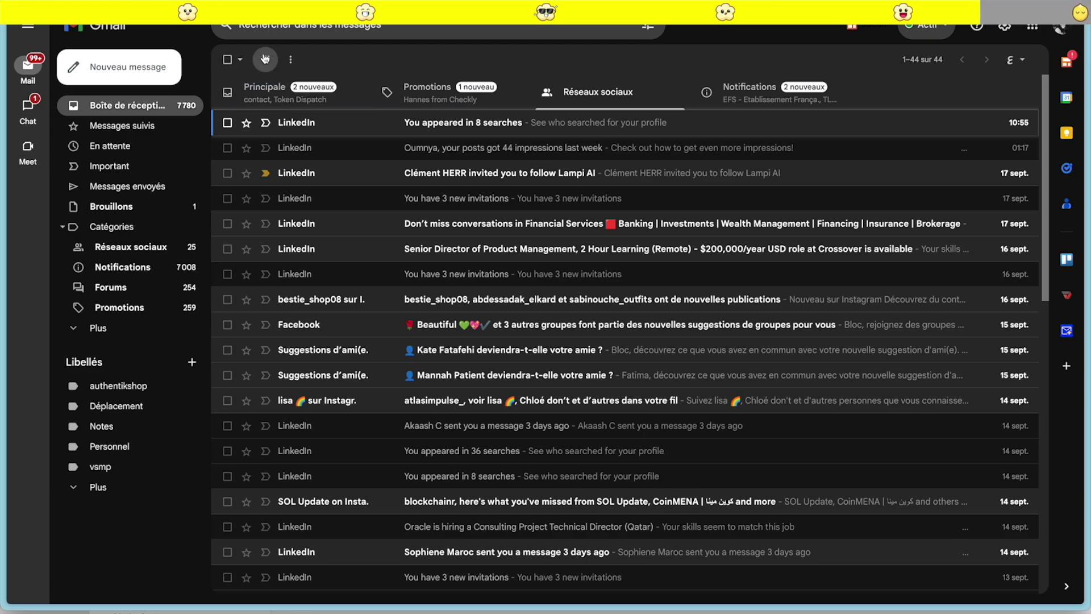
pyautogui.click(415, 94)
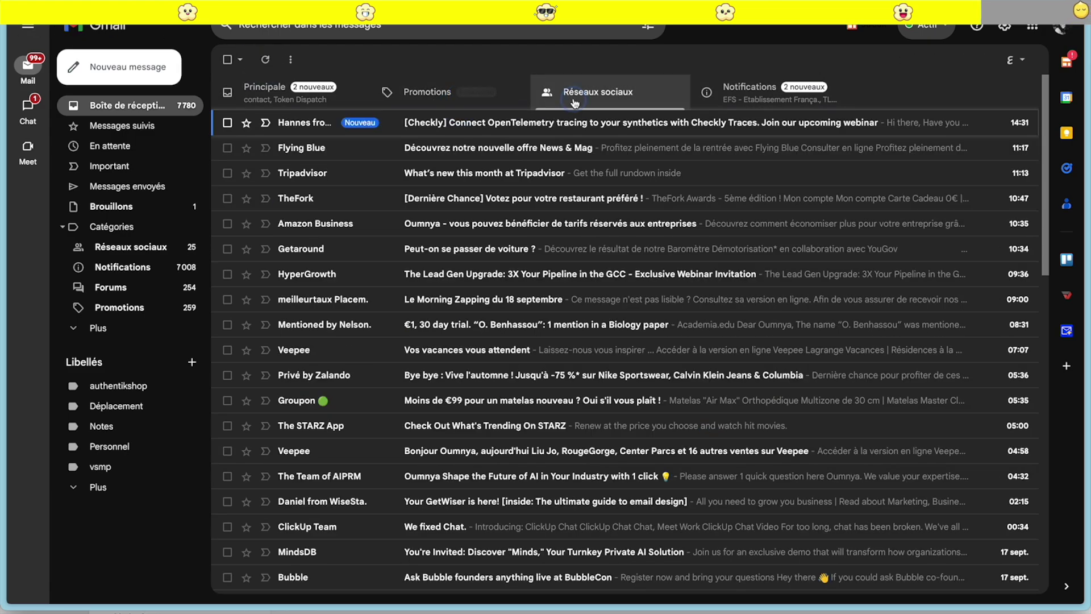
pyautogui.click(264, 90)
pyautogui.click(409, 122)
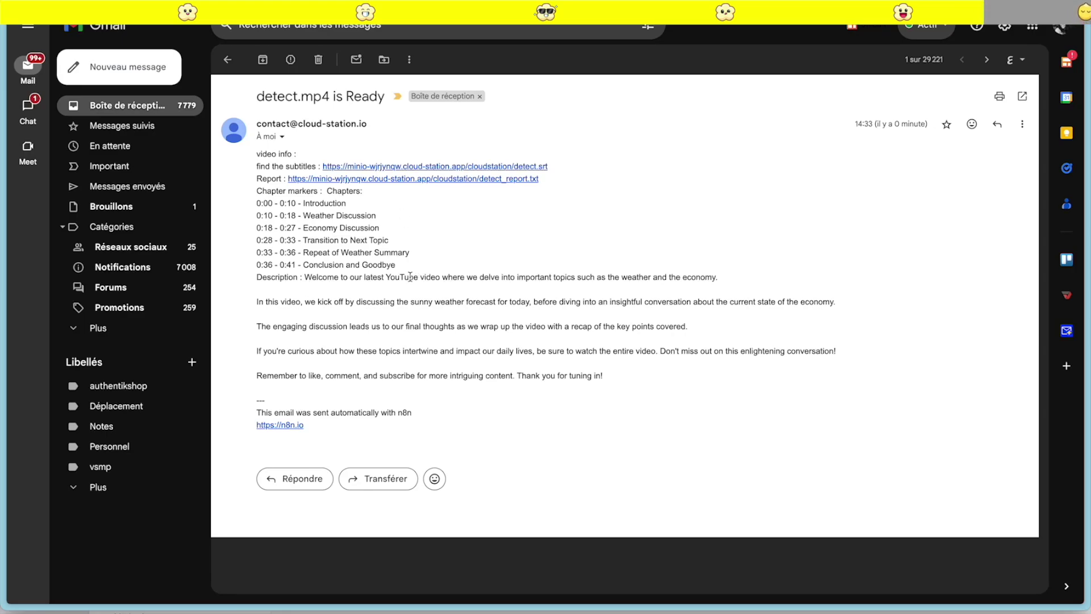
# Back in n8n, reopen the Send Email node's settings to review them
pyautogui.moveTo(2, 267)
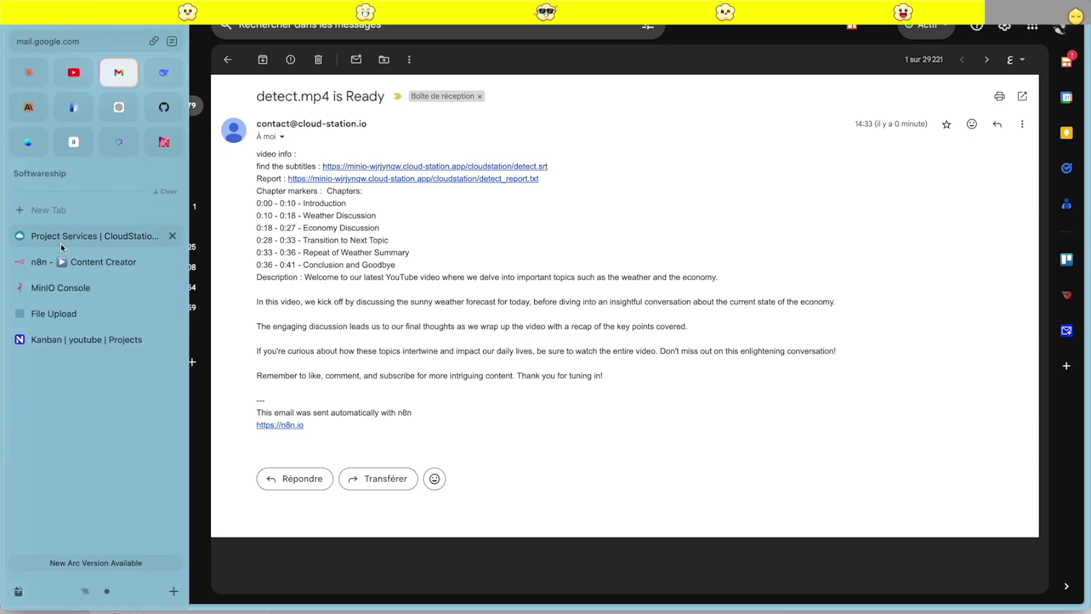
pyautogui.click(50, 270)
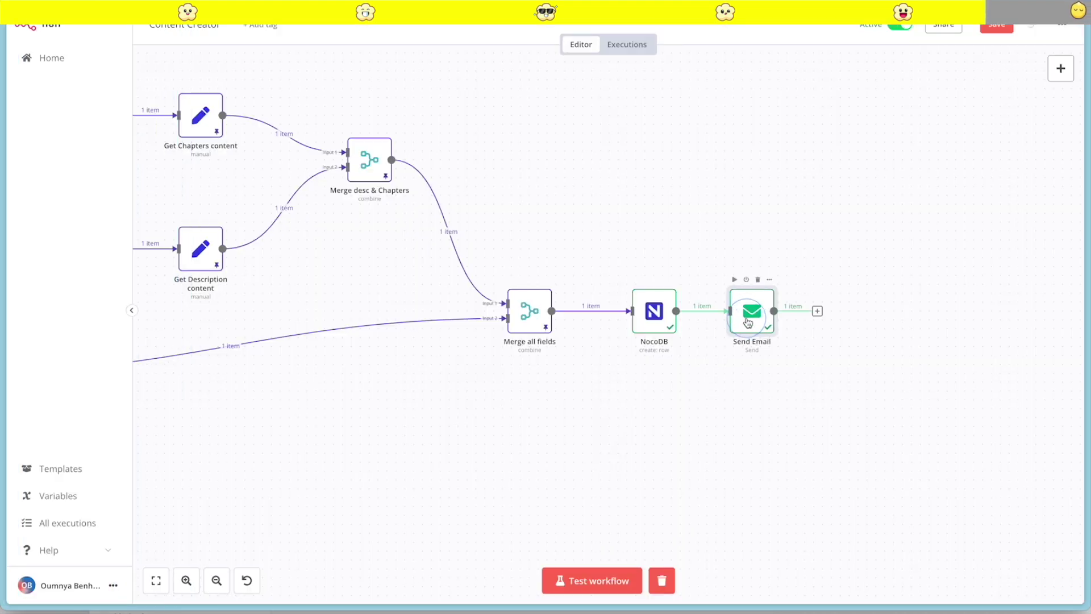
pyautogui.doubleClick(748, 316)
pyautogui.scroll(-1, 532, 358)
pyautogui.scroll(1, 532, 358)
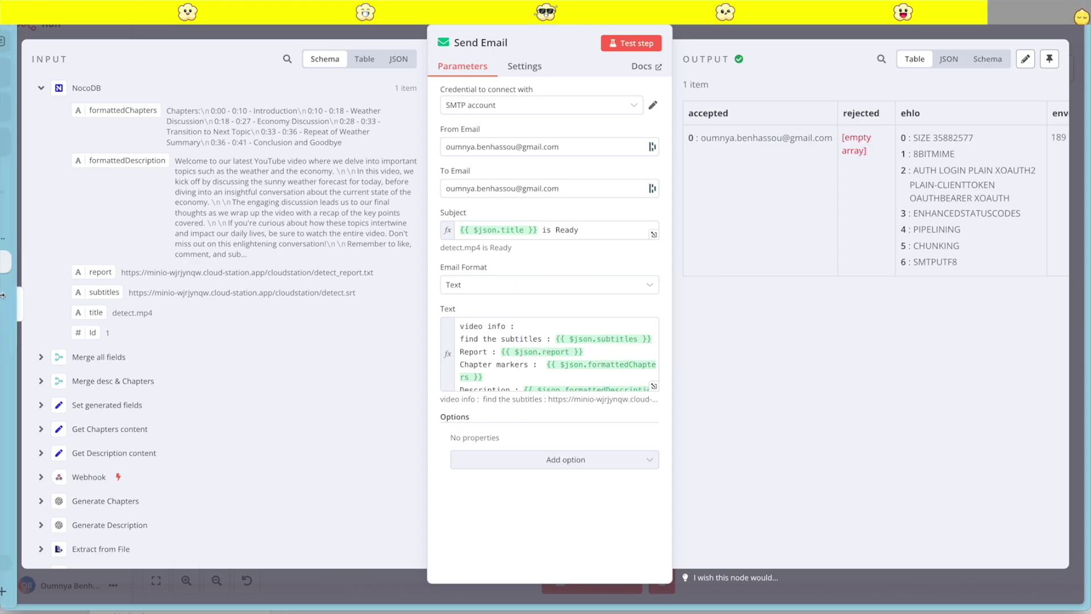
pyautogui.moveTo(3, 113)
pyautogui.click(30, 73)
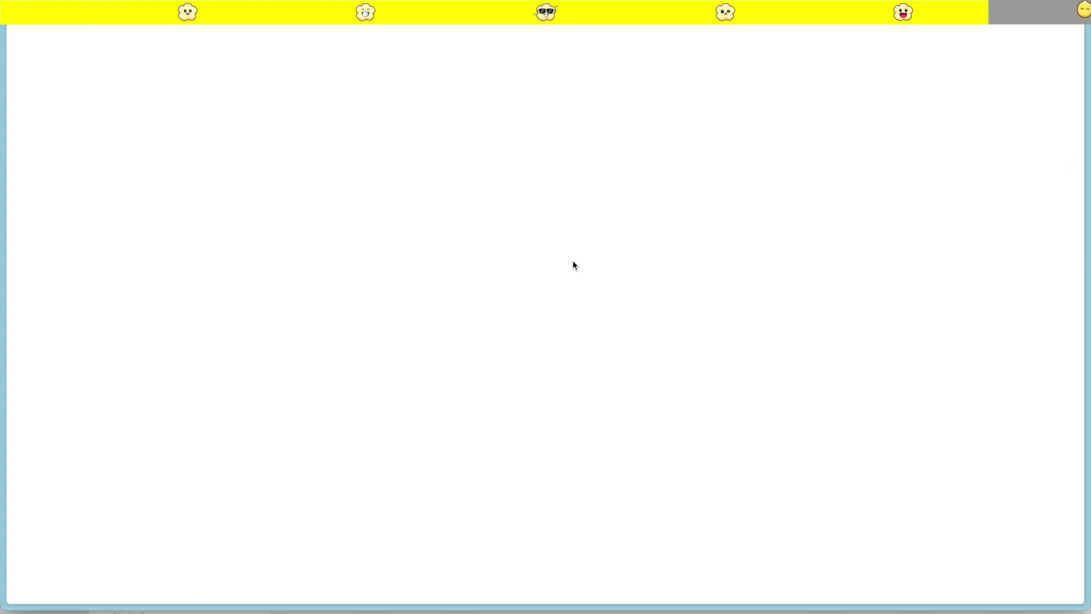
# Add a '2 Main content' section to the prompt: display the video title and description via variables
pyautogui.write('2 Main content :')
pyautogui.hotkey('shift', 'Return')
pyautogui.write('Di')
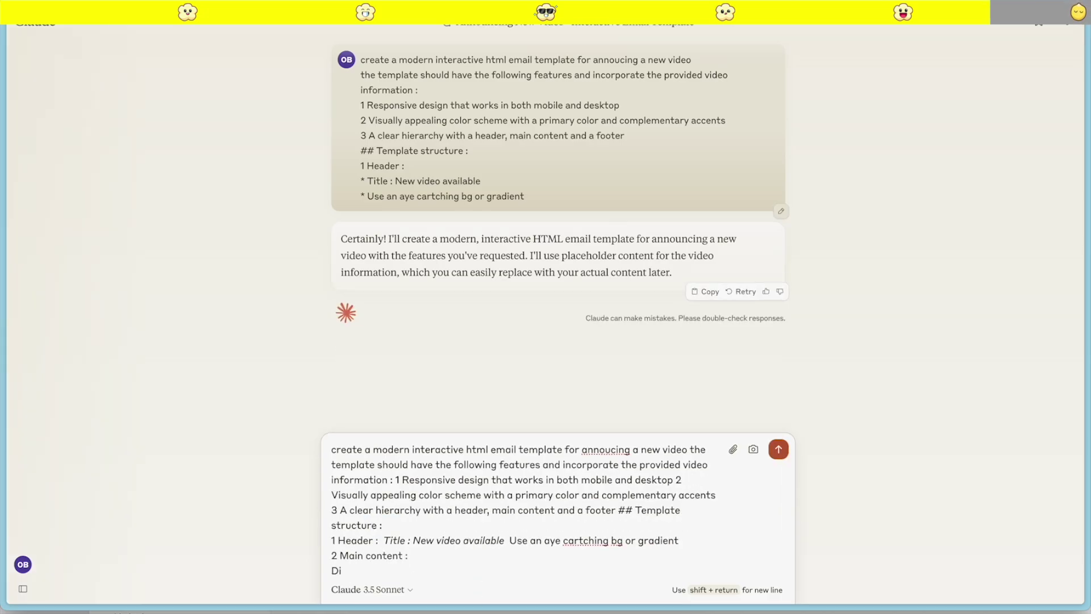
pyautogui.write('splay the video title , use the variable :')
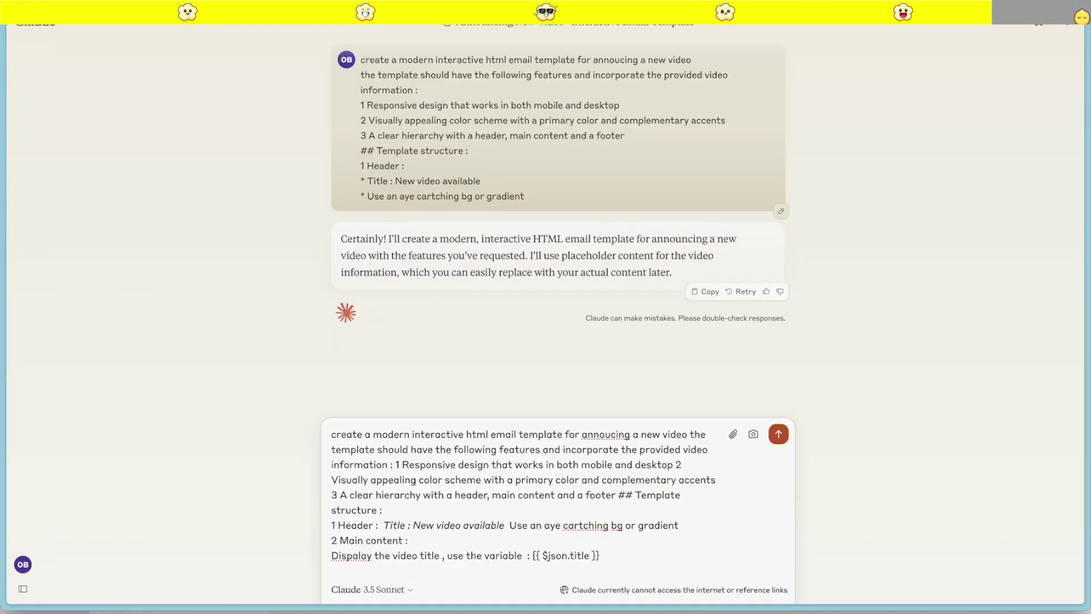
pyautogui.write('Display the')
pyautogui.write(' description , use the')
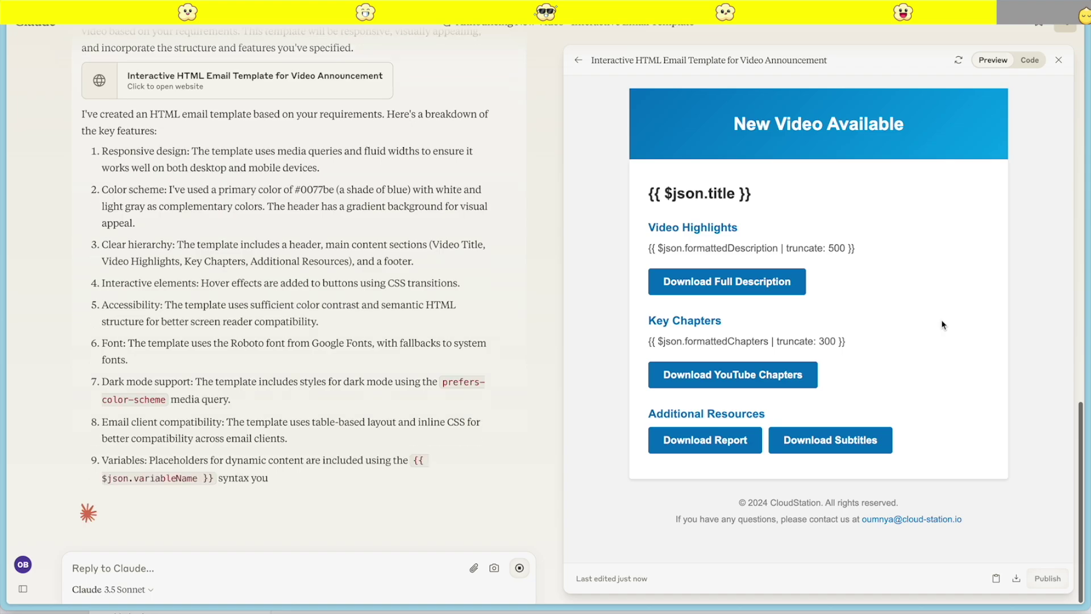
pyautogui.moveTo(3, 255)
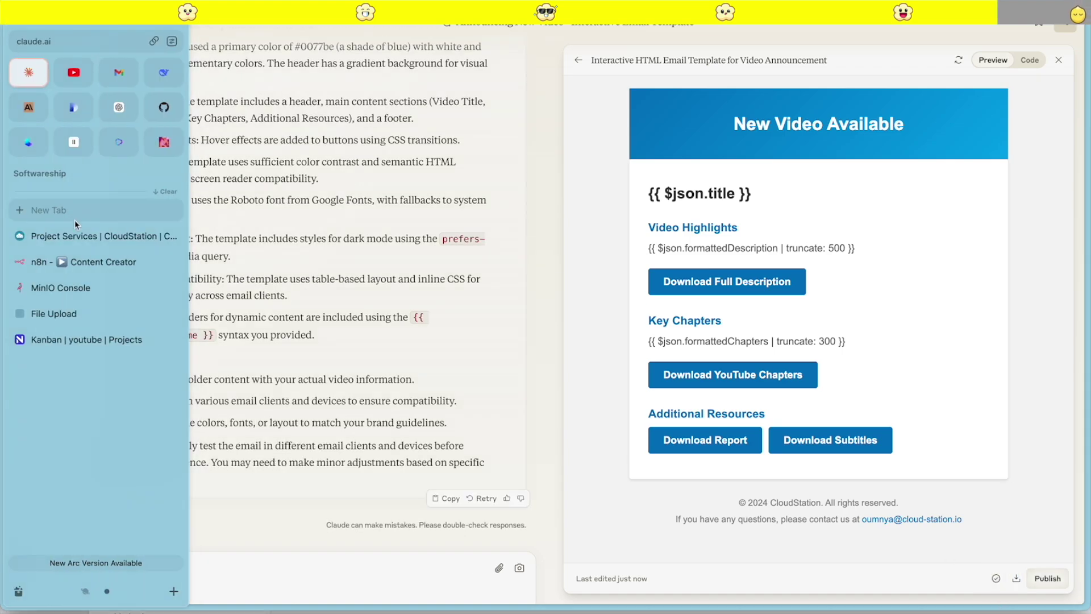
pyautogui.click(62, 260)
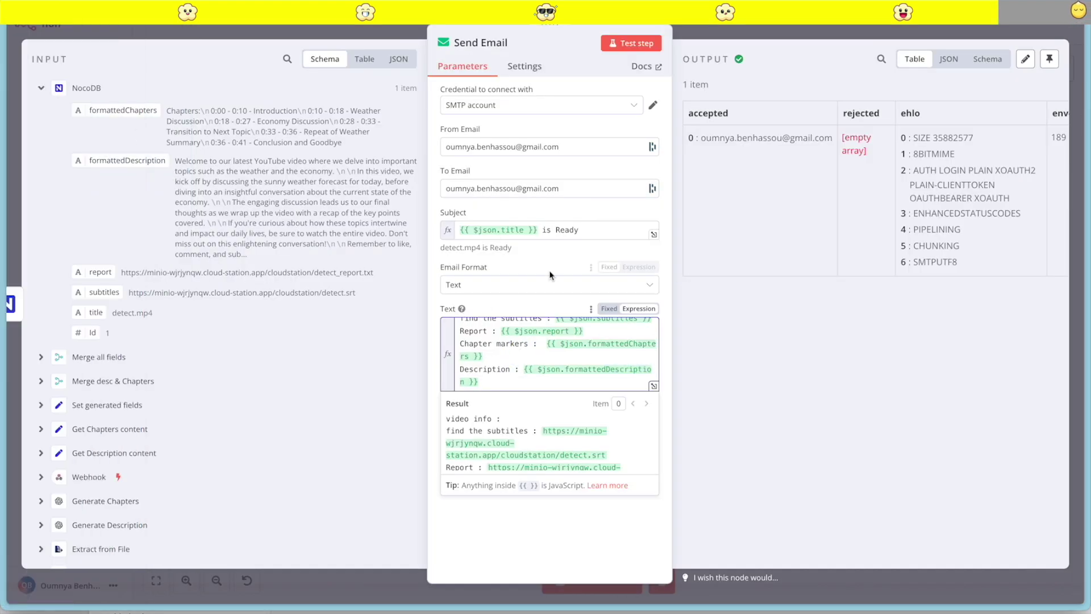
# Switch Send Email to HTML format, paste the template into the HTML expression field, and test-send it
pyautogui.click(520, 287)
pyautogui.click(477, 350)
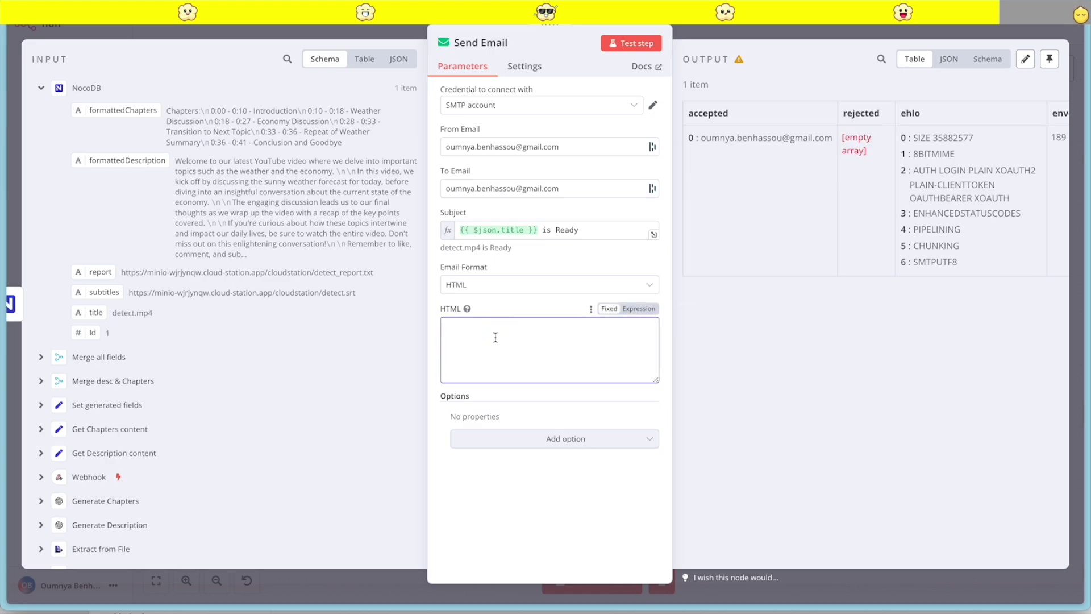
pyautogui.click(640, 309)
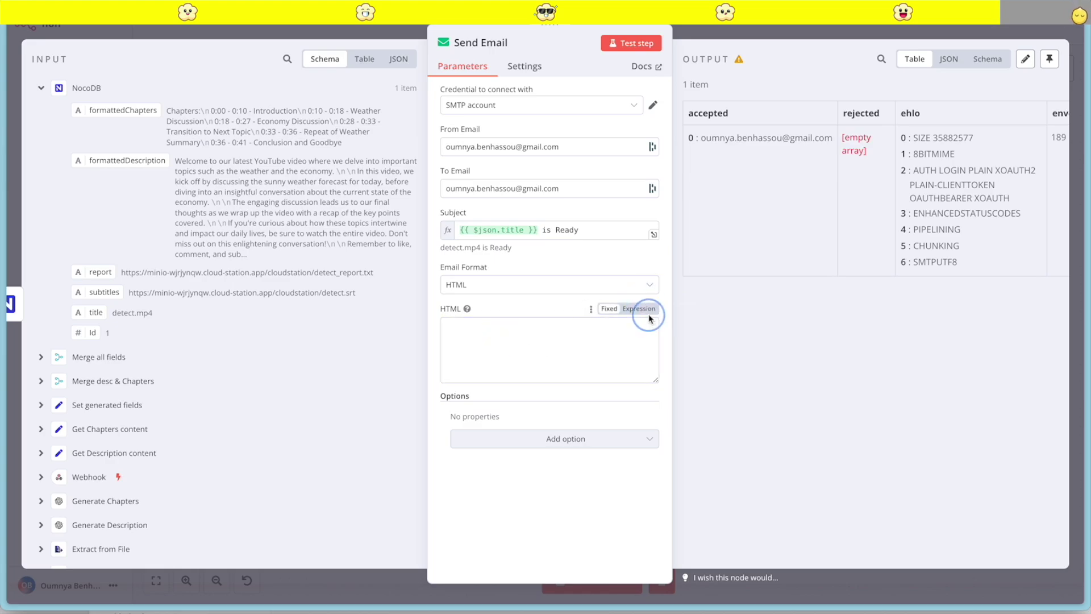
pyautogui.click(500, 330)
pyautogui.hotkey('ctrl', 'v')
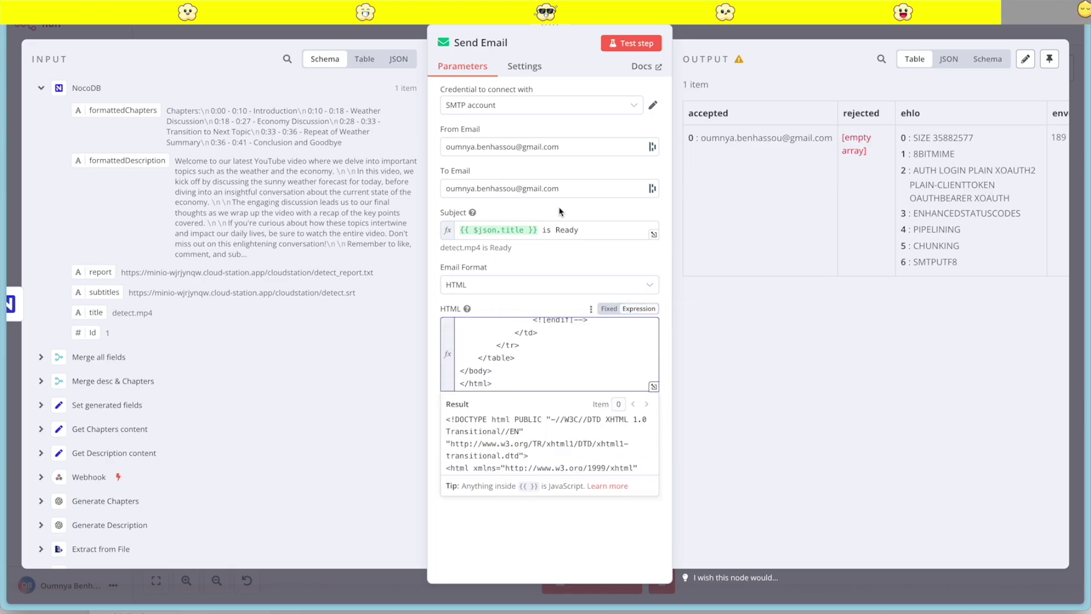
pyautogui.click(633, 43)
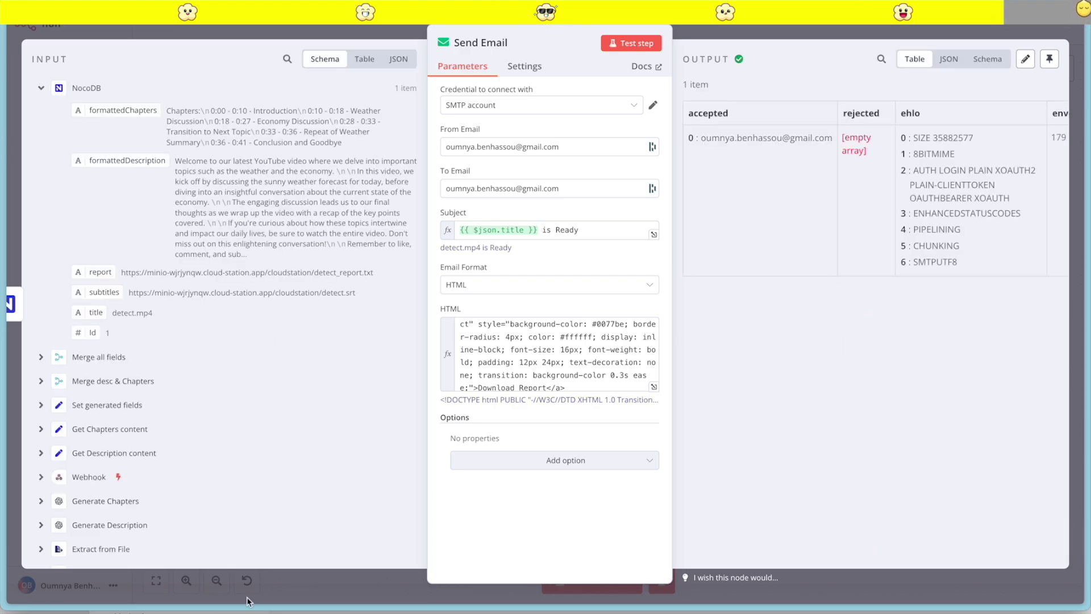
pyautogui.moveTo(63, 110)
pyautogui.click(117, 78)
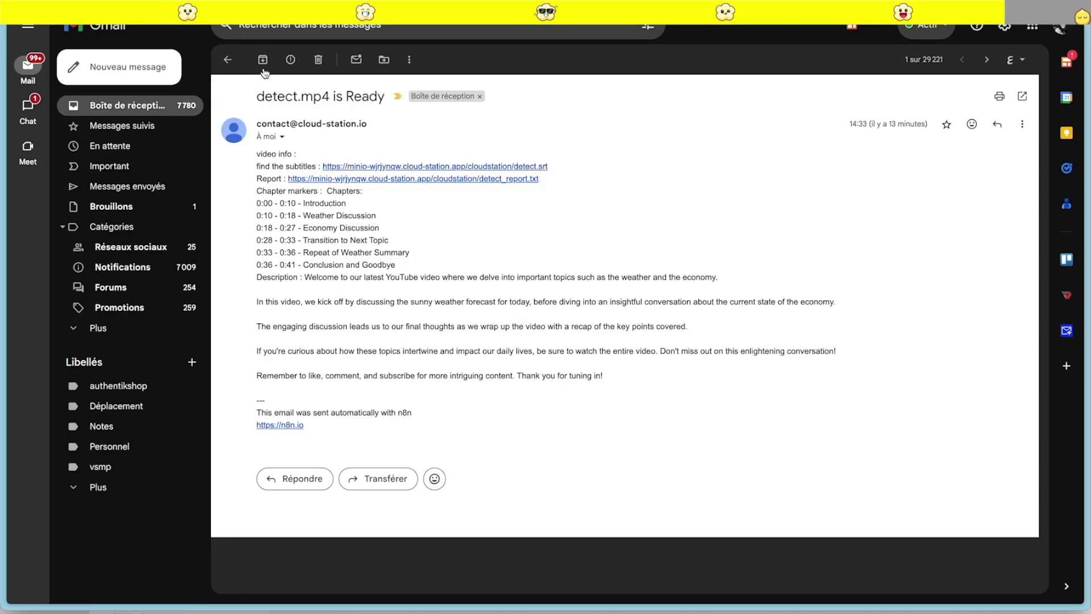
# Open the newly arrived 'New Video Available' HTML e-mail and scroll through its content
pyautogui.click(1015, 589)
pyautogui.scroll(-5, 728, 436)
pyautogui.scroll(5, 728, 437)
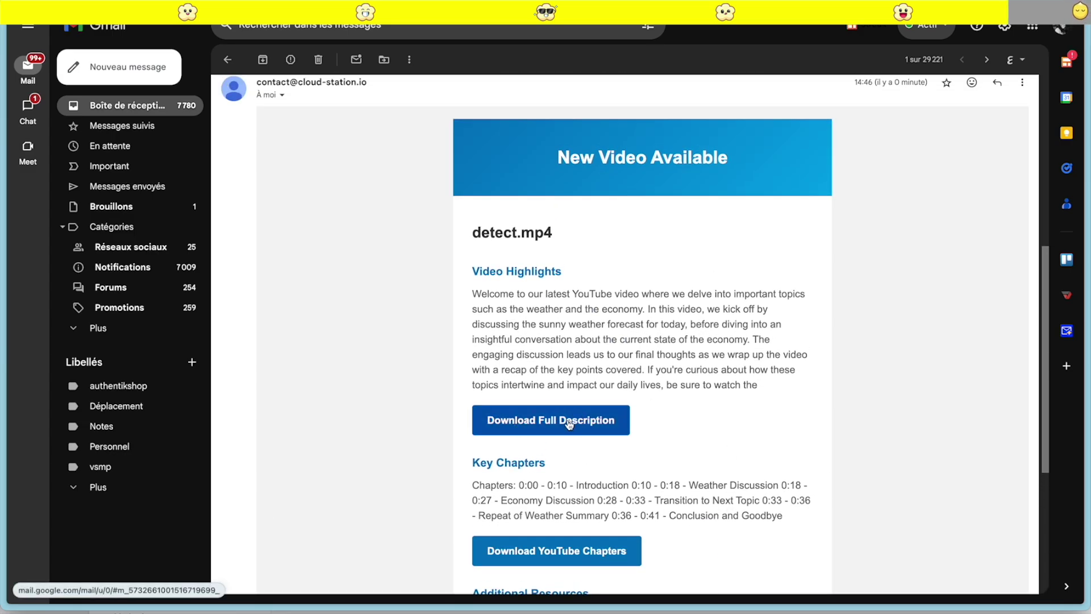
pyautogui.scroll(-5, 639, 428)
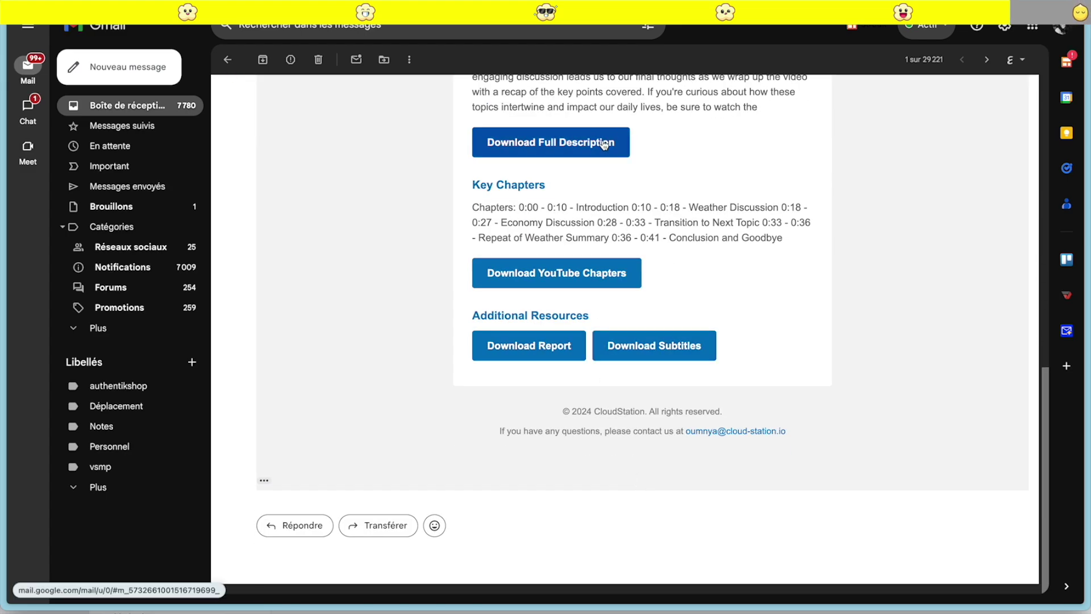
pyautogui.click(85, 259)
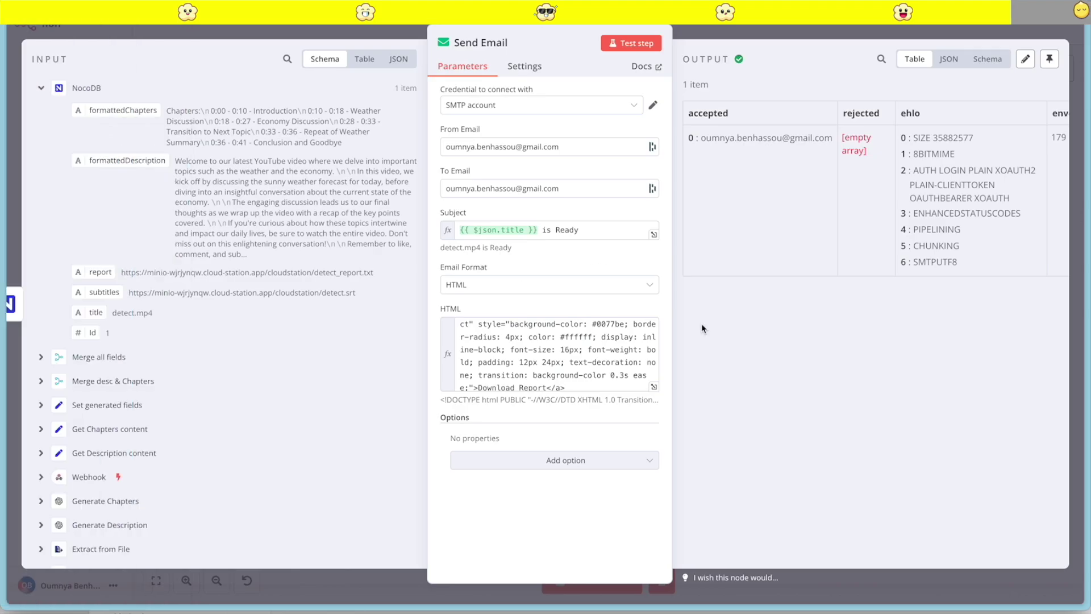
# Open the HTML in the full editor, locate the download buttons, and copy the NocoDB Kanban link
pyautogui.click(652, 389)
pyautogui.scroll(15, 458, 297)
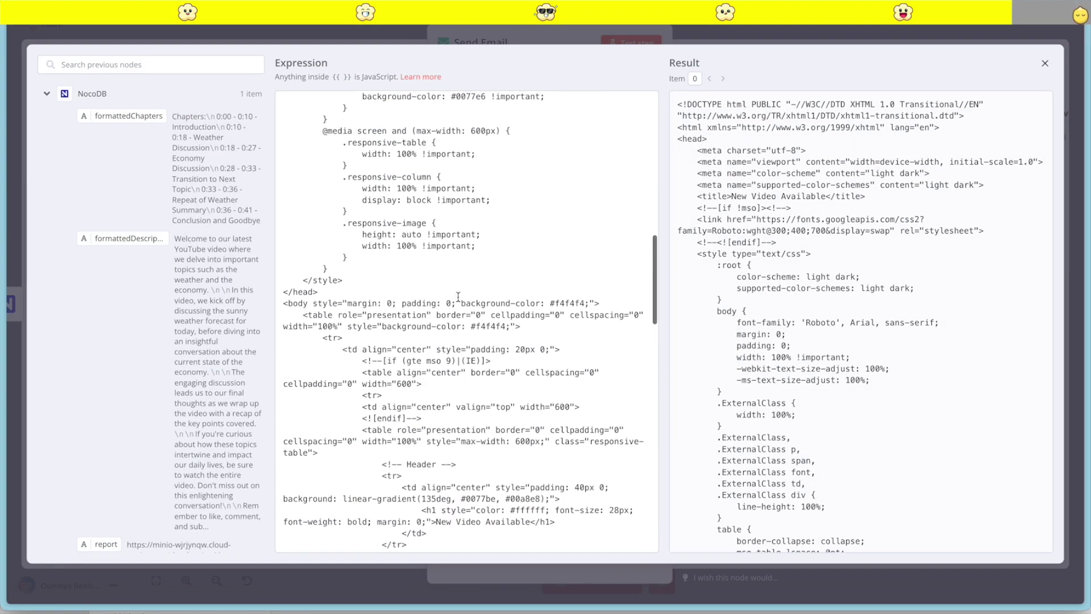
pyautogui.scroll(2, 458, 297)
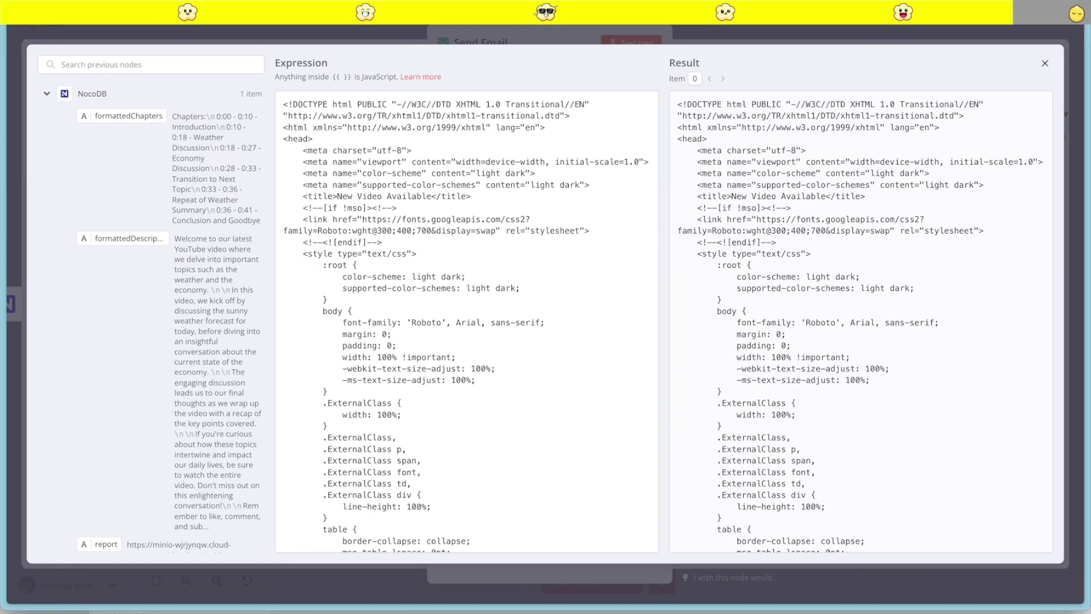
pyautogui.scroll(-20, 571, 326)
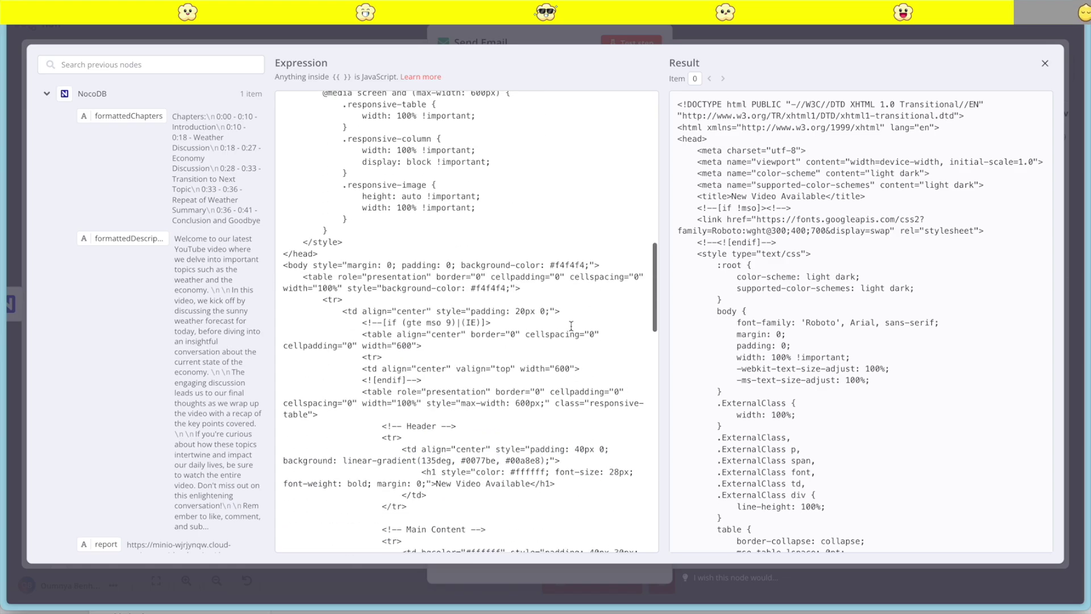
pyautogui.scroll(-10, 571, 327)
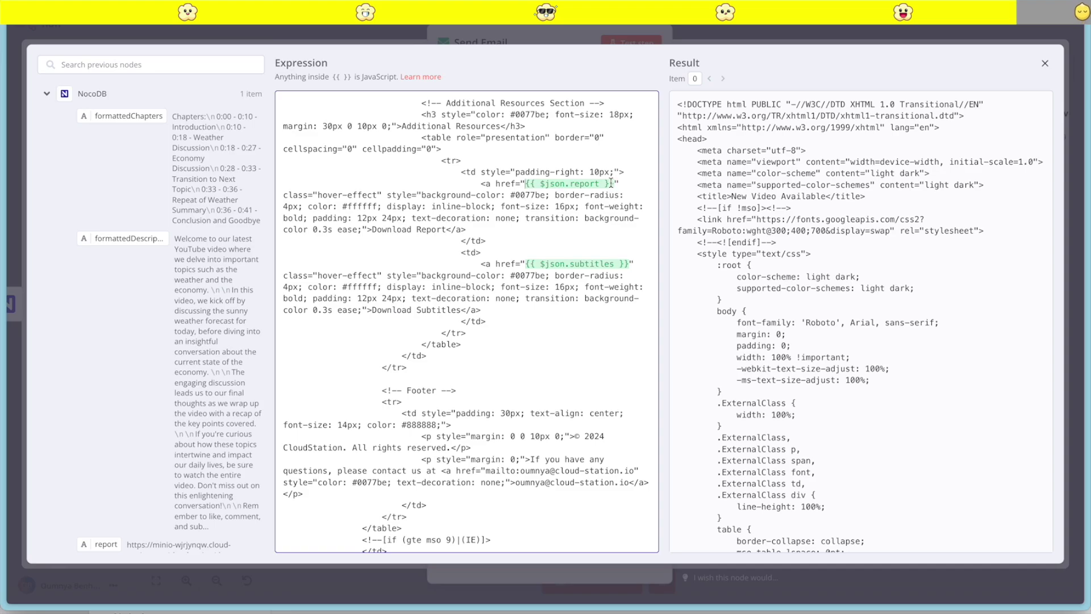
pyautogui.moveTo(611, 182); pyautogui.dragTo(522, 180)
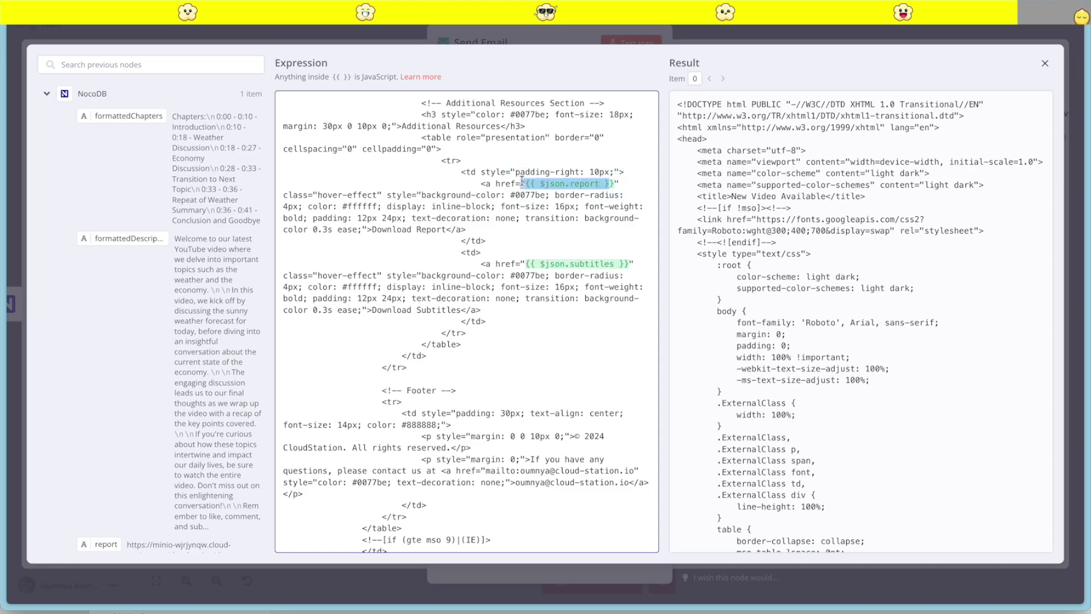
pyautogui.scroll(5, 522, 180)
pyautogui.click(40, 343)
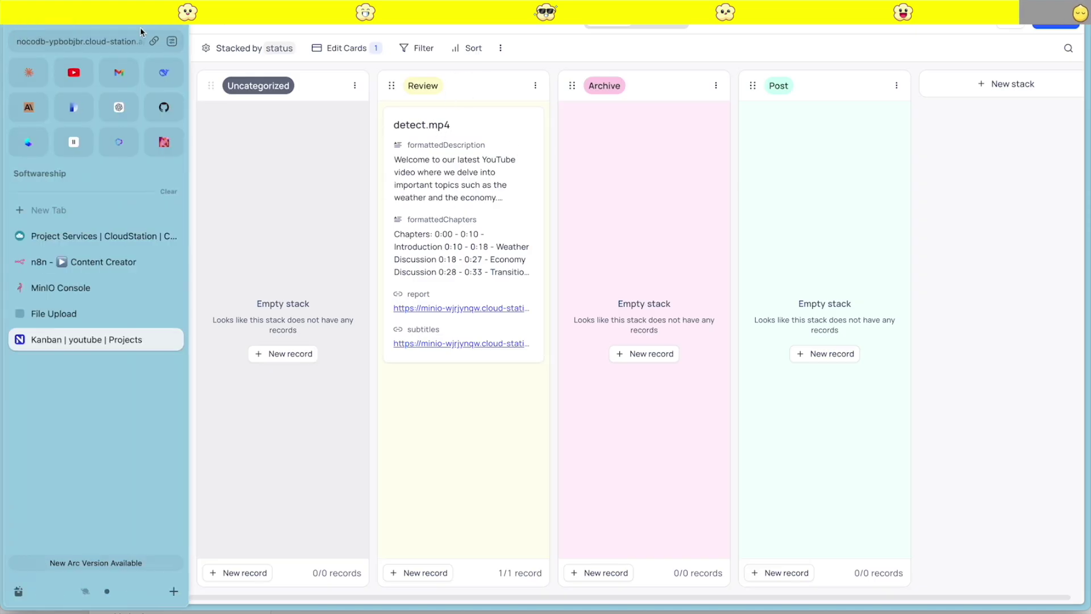
pyautogui.click(98, 259)
# Replace the '#' targets of the chapters and description links with the Kanban URL, then test-send
pyautogui.doubleClick(529, 272)
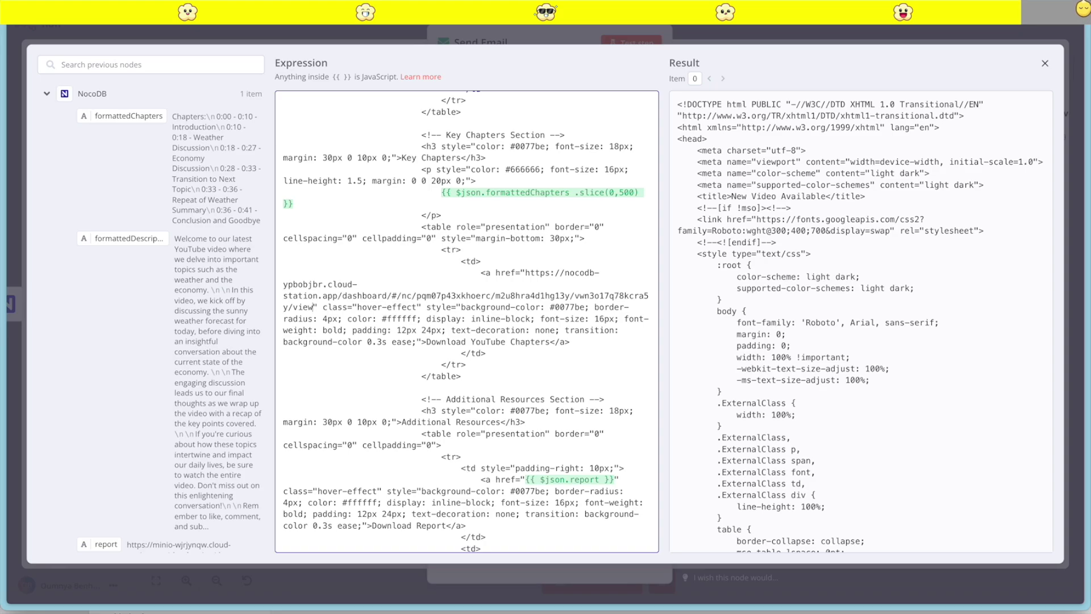
pyautogui.scroll(6, 491, 441)
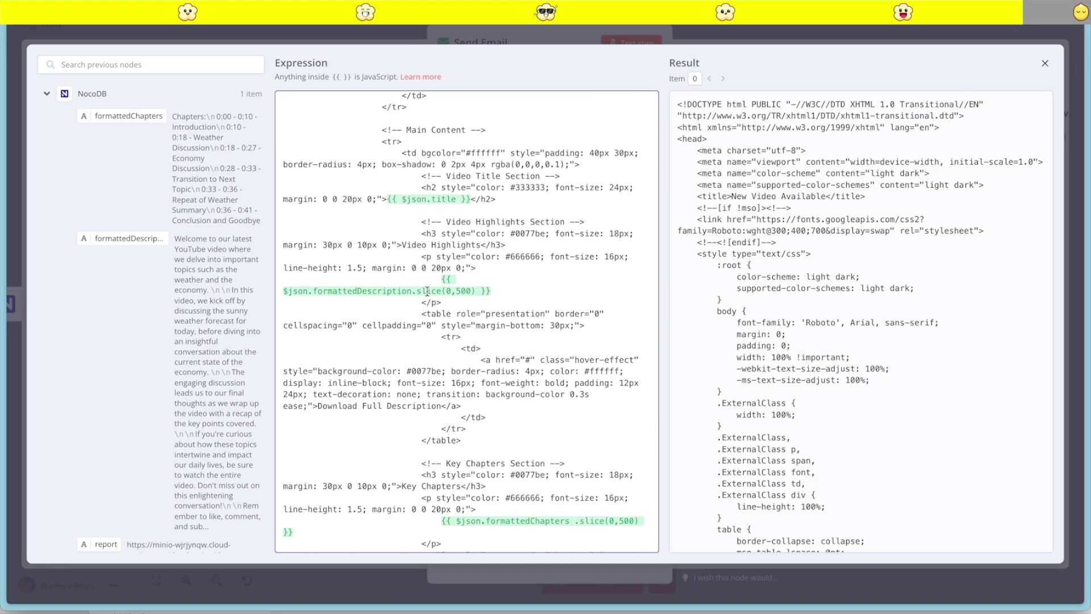
pyautogui.doubleClick(527, 360)
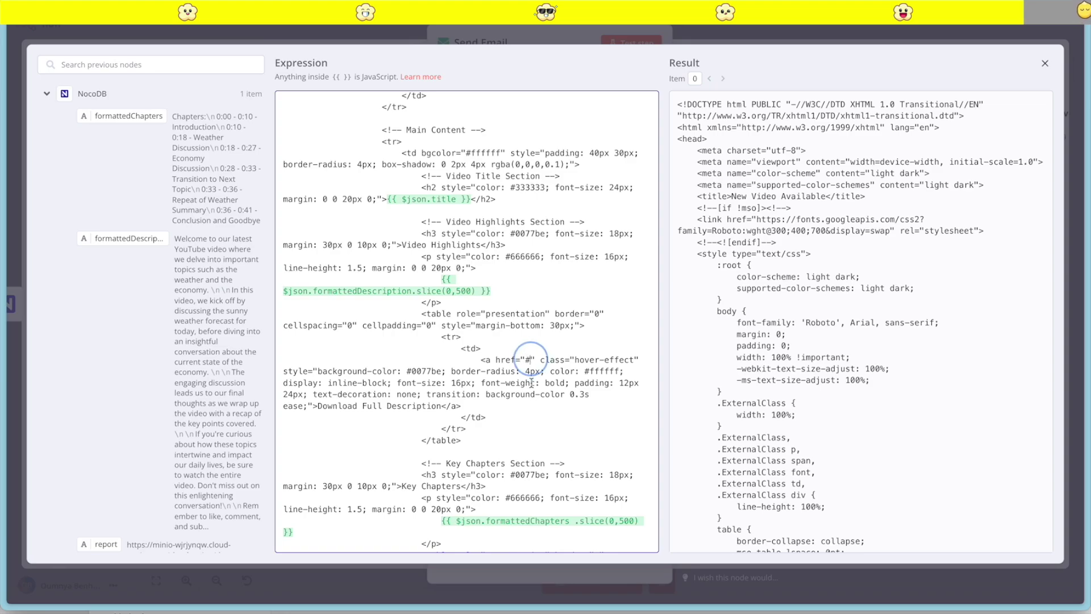
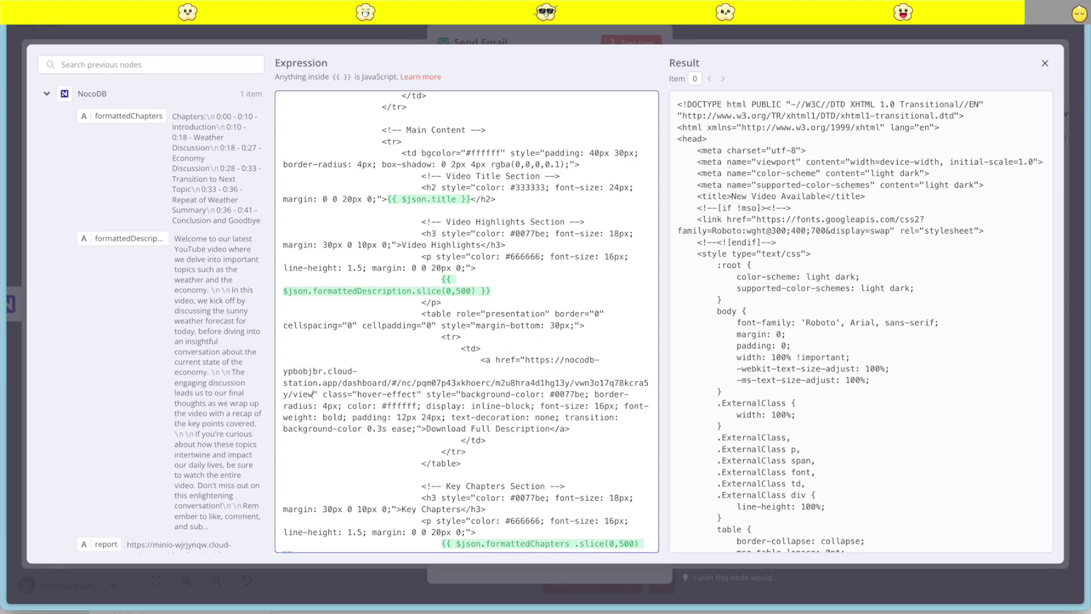
pyautogui.scroll(10, 529, 187)
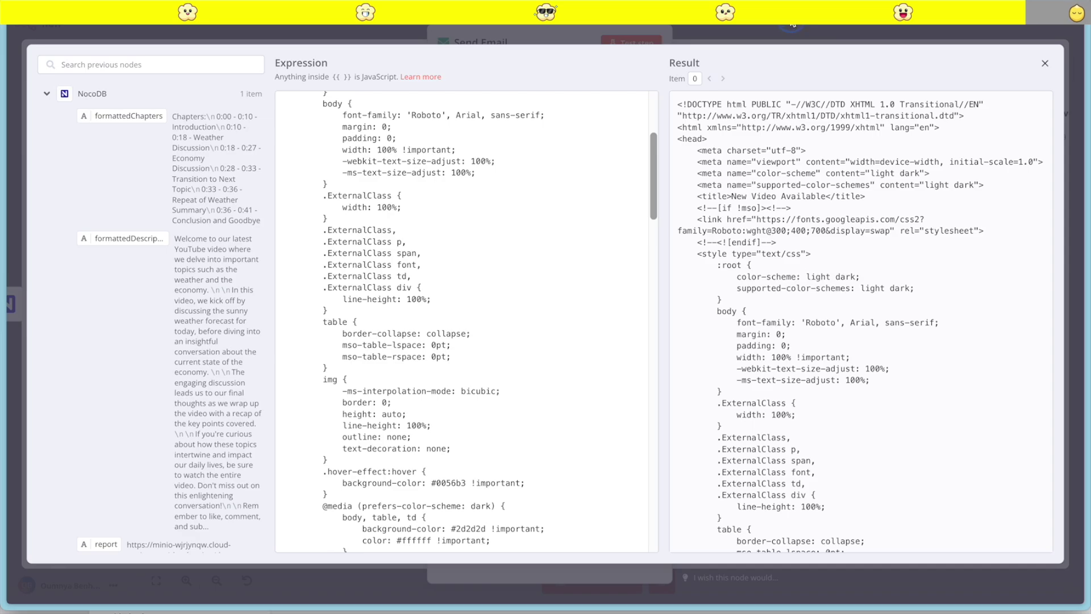
pyautogui.press('Escape')
pyautogui.click(640, 50)
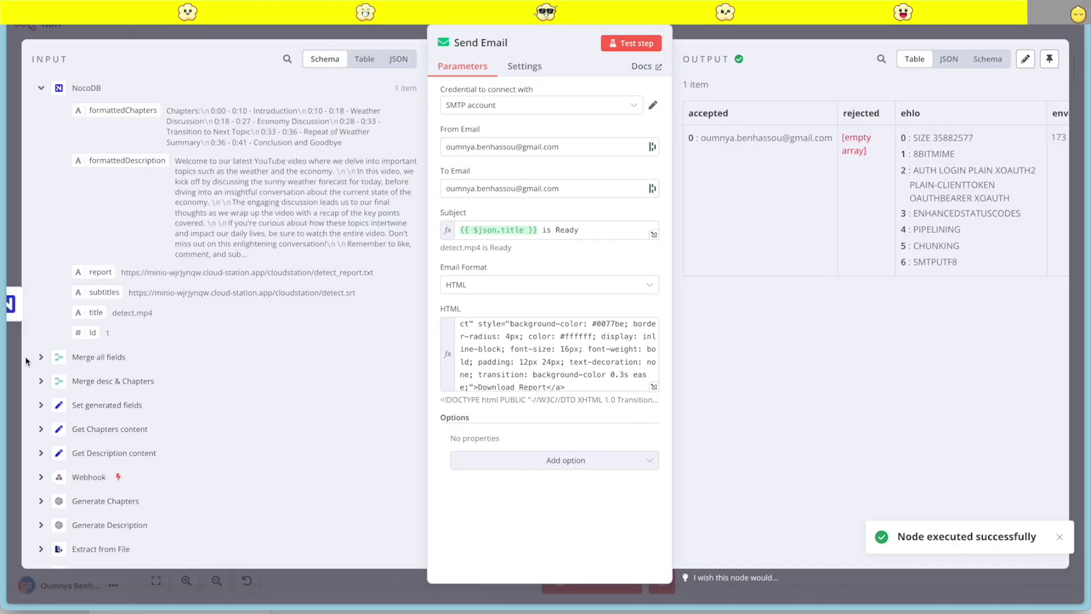
pyautogui.click(120, 76)
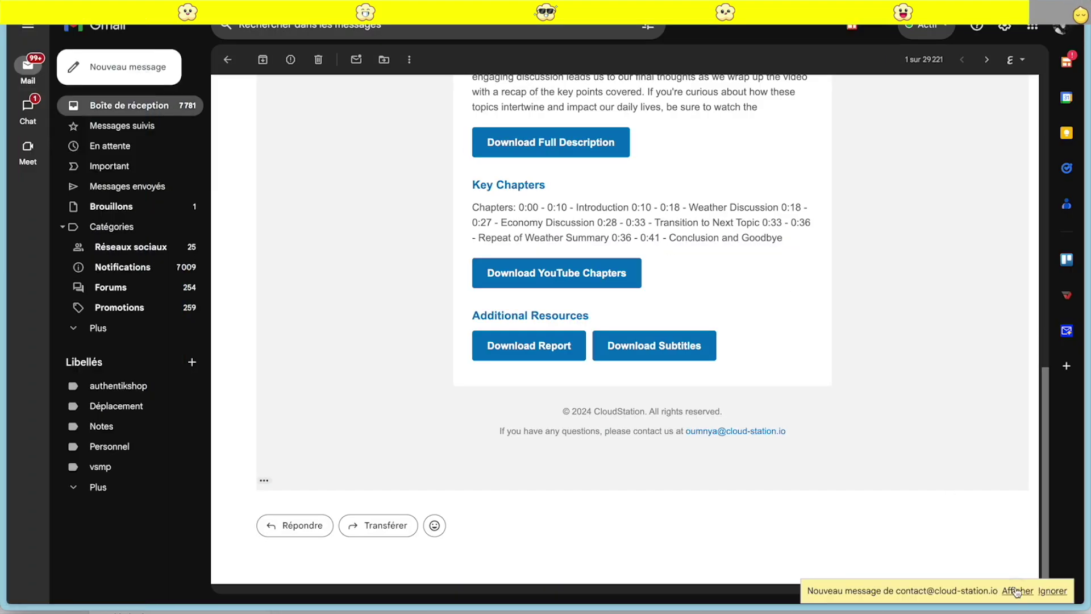
# Open the new announcement e-mail and follow Download Full Description to the NocoDB Kanban board
pyautogui.click(1017, 592)
pyautogui.click(267, 484)
pyautogui.scroll(4, 621, 383)
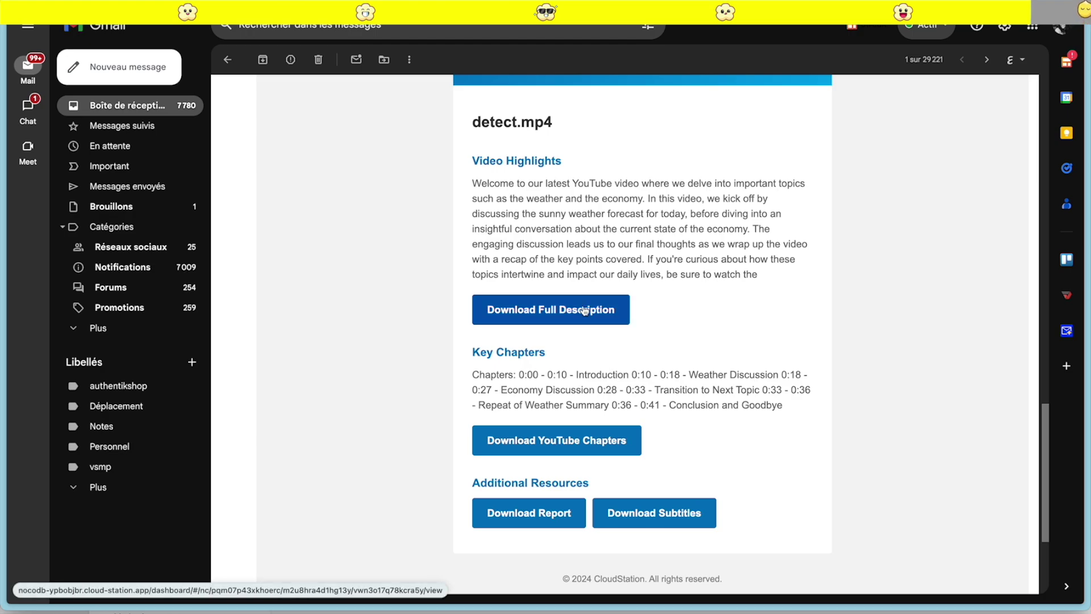
pyautogui.click(584, 310)
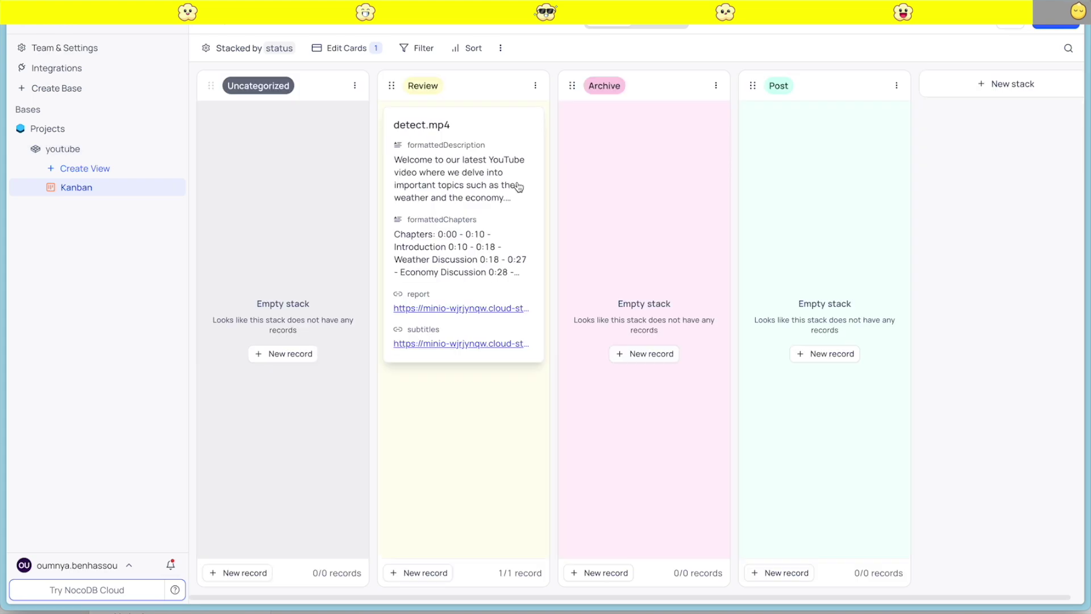
pyautogui.click(176, 187)
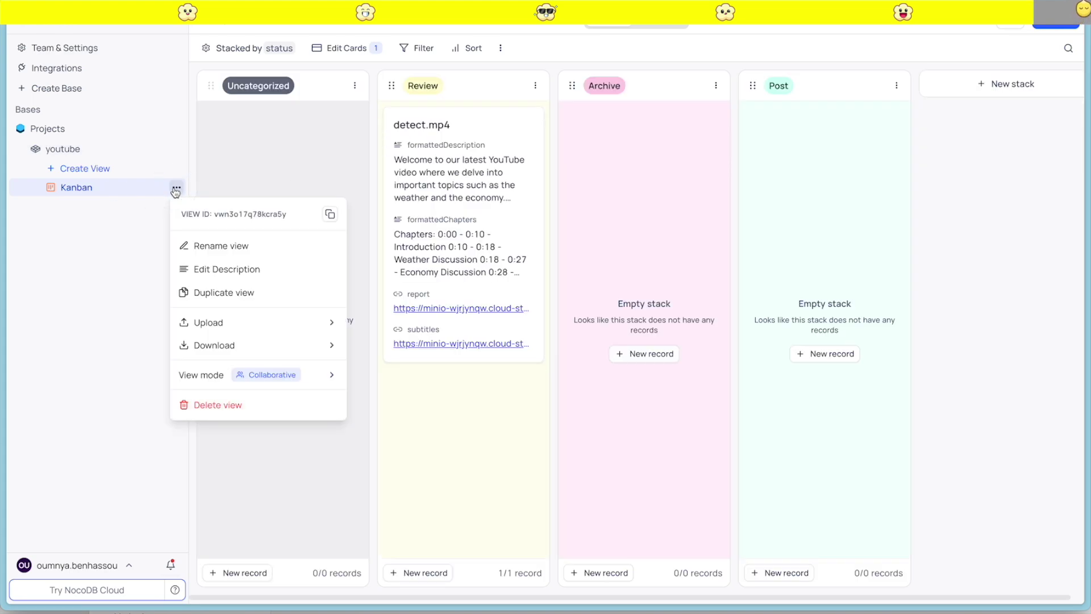
pyautogui.click(118, 300)
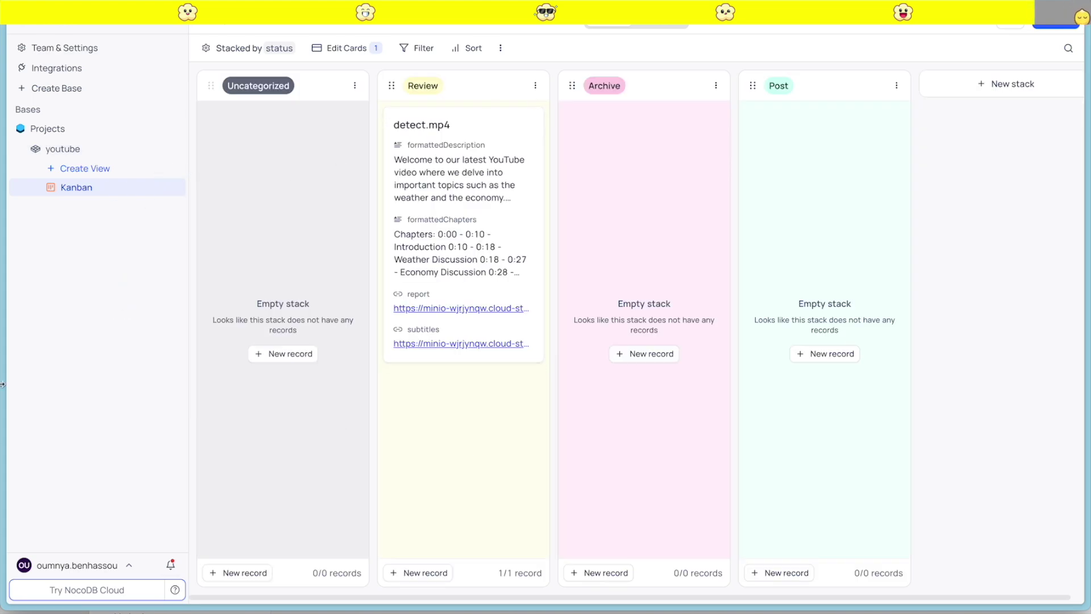
pyautogui.click(63, 312)
# Close the Send Email node, save the Content Creator workflow, and return to the workflows list
pyautogui.scroll(5, 482, 327)
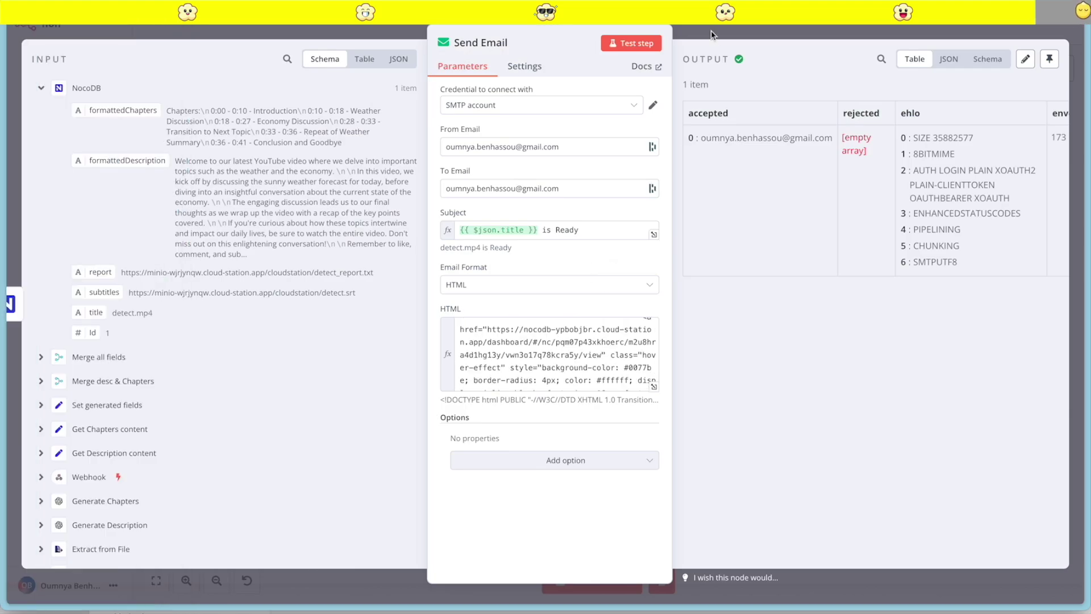
pyautogui.press('Escape')
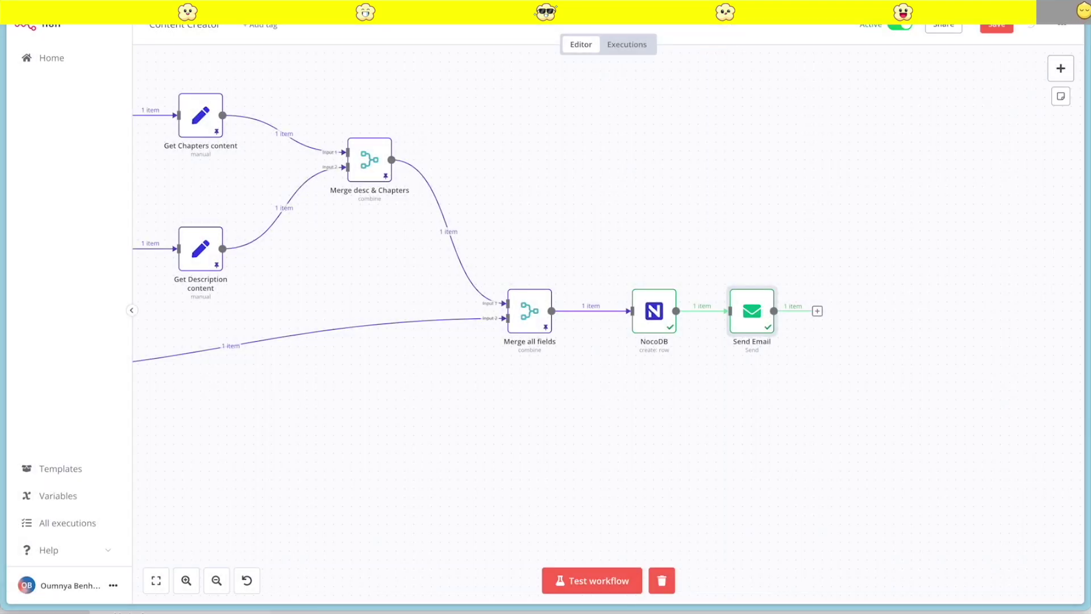
pyautogui.hotkey('ctrl', 's')
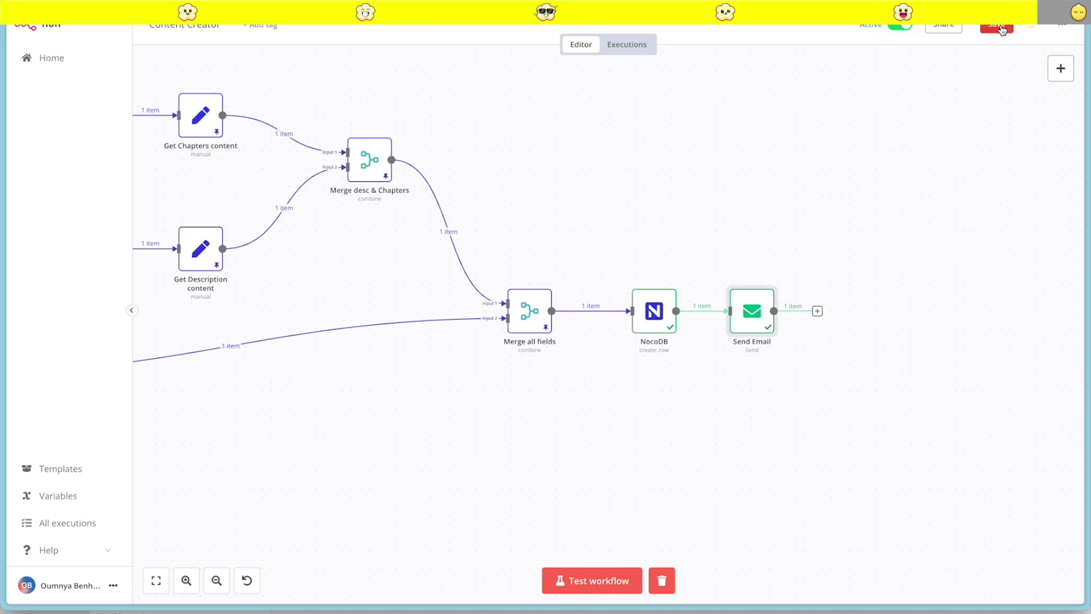
pyautogui.hscroll(-5, 364, 272)
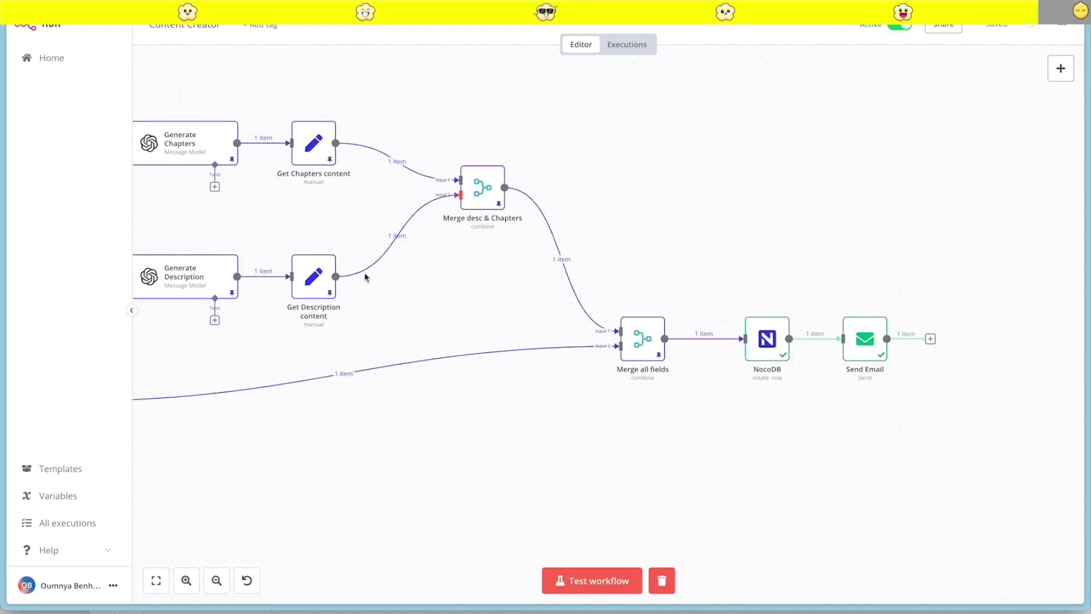
pyautogui.click(51, 57)
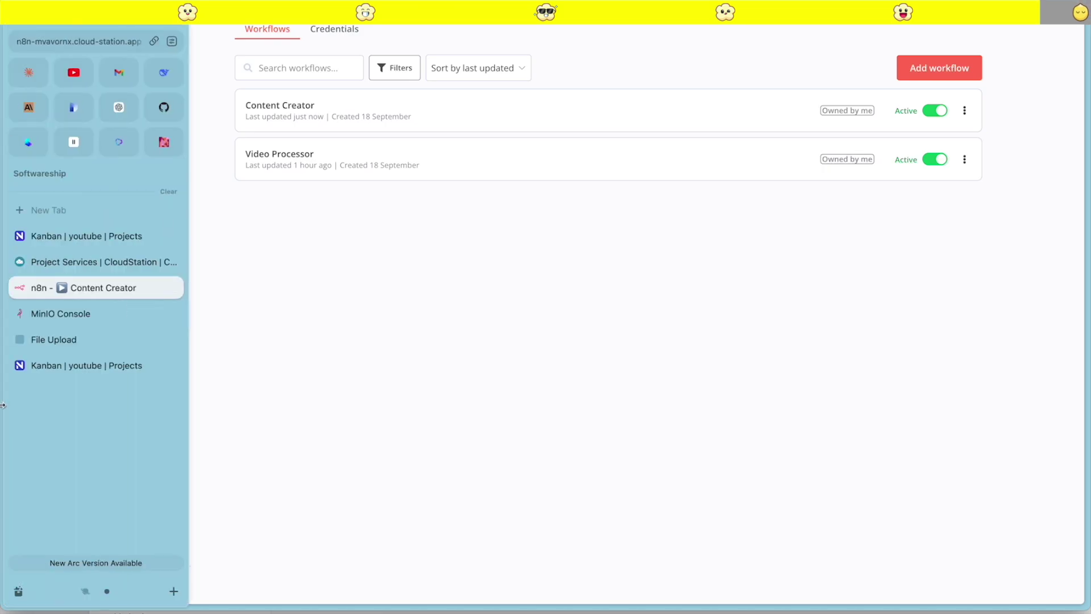
# Delete all objects in the MinIO cloudstation bucket
pyautogui.click(76, 314)
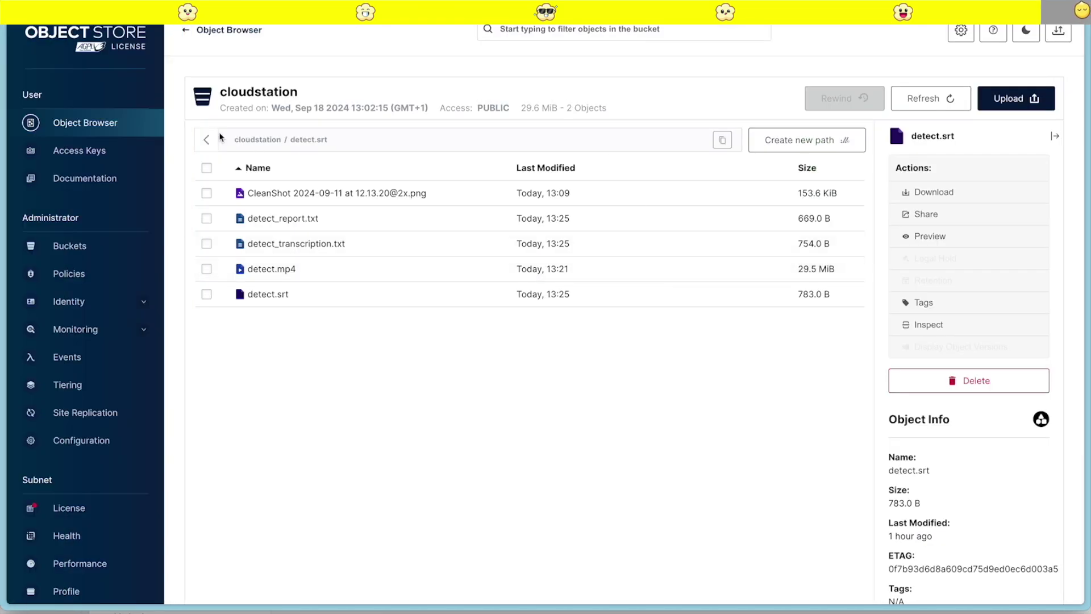
pyautogui.click(206, 167)
pyautogui.click(925, 277)
pyautogui.click(651, 332)
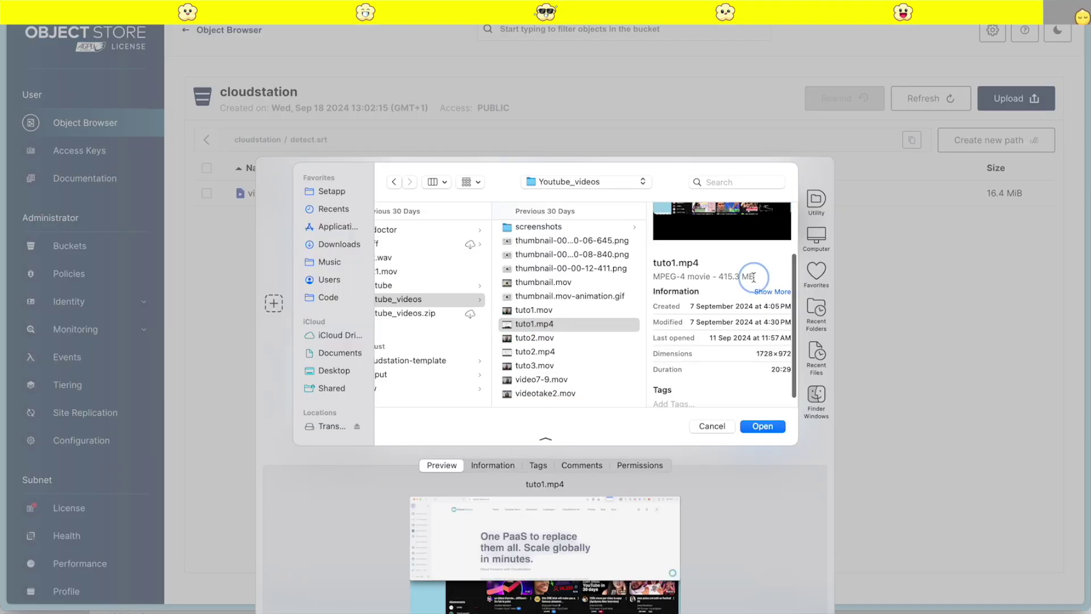
# Try uploading the 415.3 MB tuto1.mp4, dismiss the failed upload, and inspect videoplayback.srt
pyautogui.moveTo(754, 277); pyautogui.dragTo(700, 277)
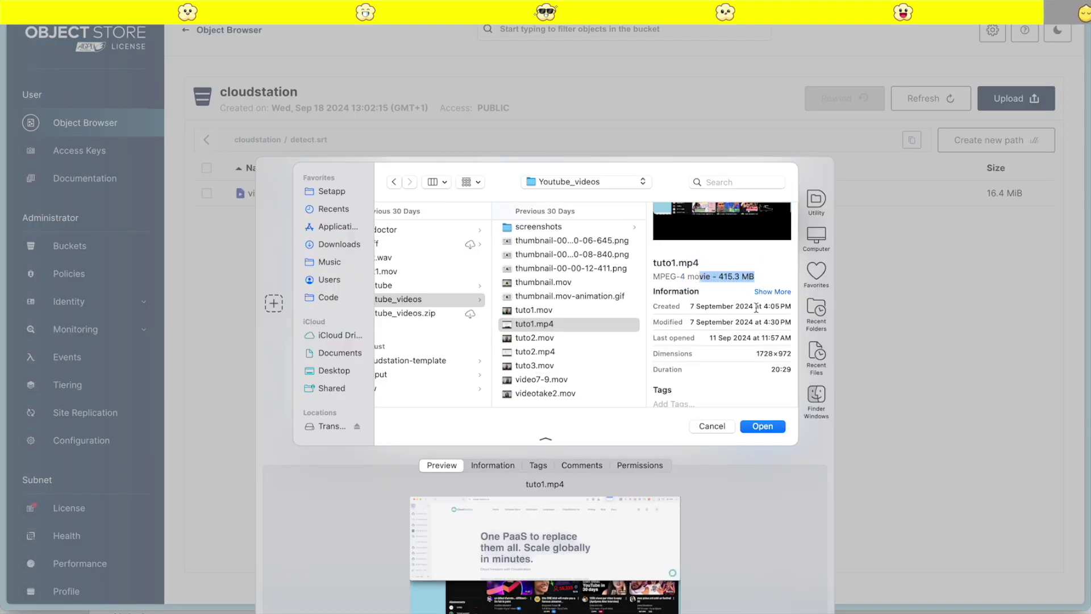
pyautogui.click(770, 430)
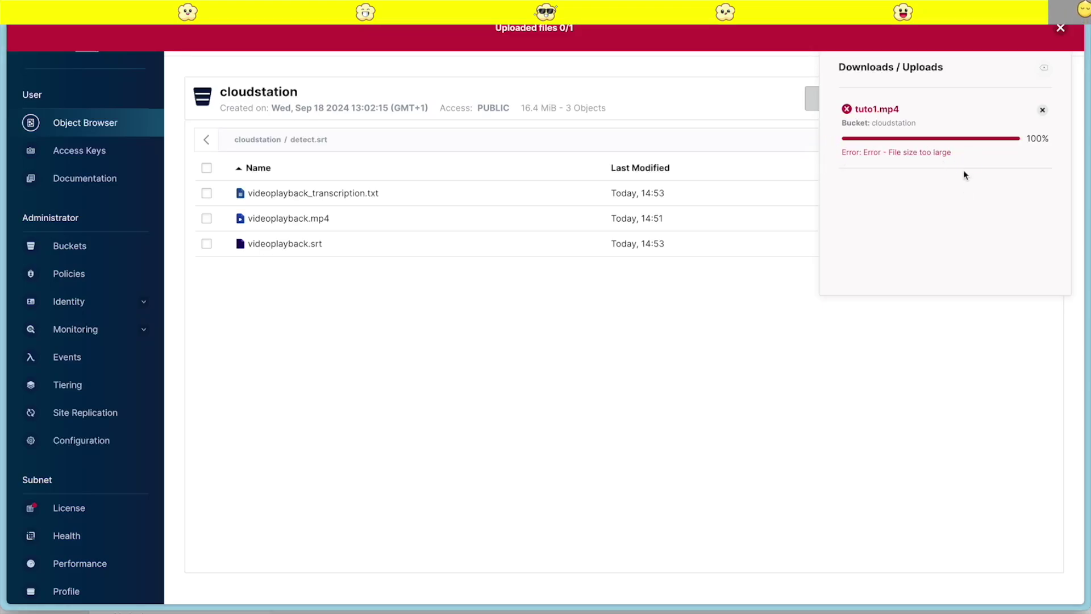
pyautogui.click(1043, 111)
pyautogui.click(625, 243)
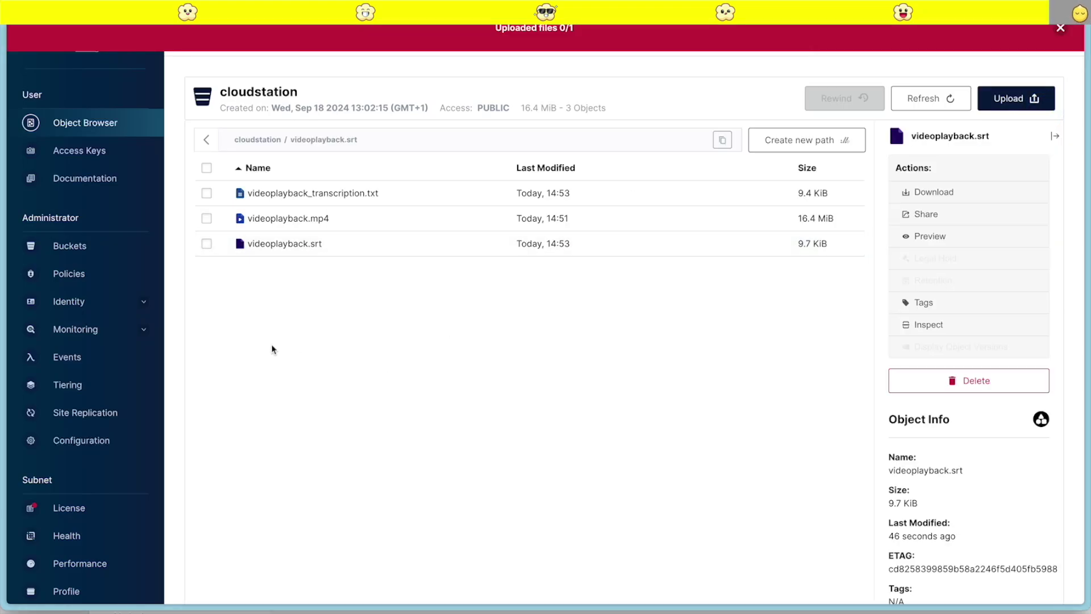
# Enter and submit the API key in the File Upload web app
pyautogui.moveTo(50, 389)
pyautogui.click(59, 389)
pyautogui.click(481, 308)
pyautogui.write('••')
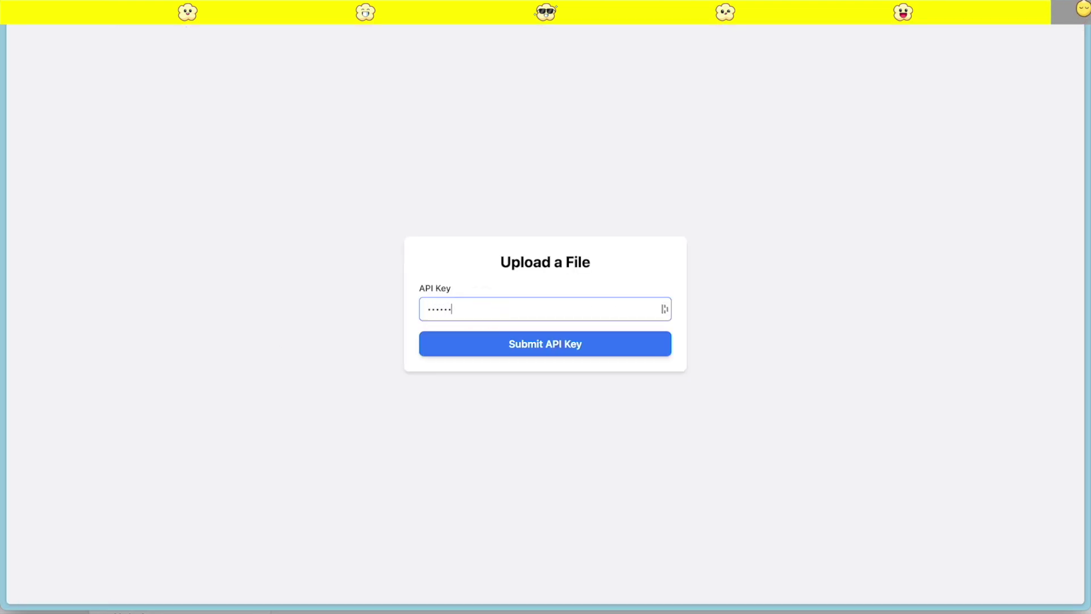
pyautogui.click(553, 352)
# Choose tuto1.mp4 as the file and upload it
pyautogui.click(529, 305)
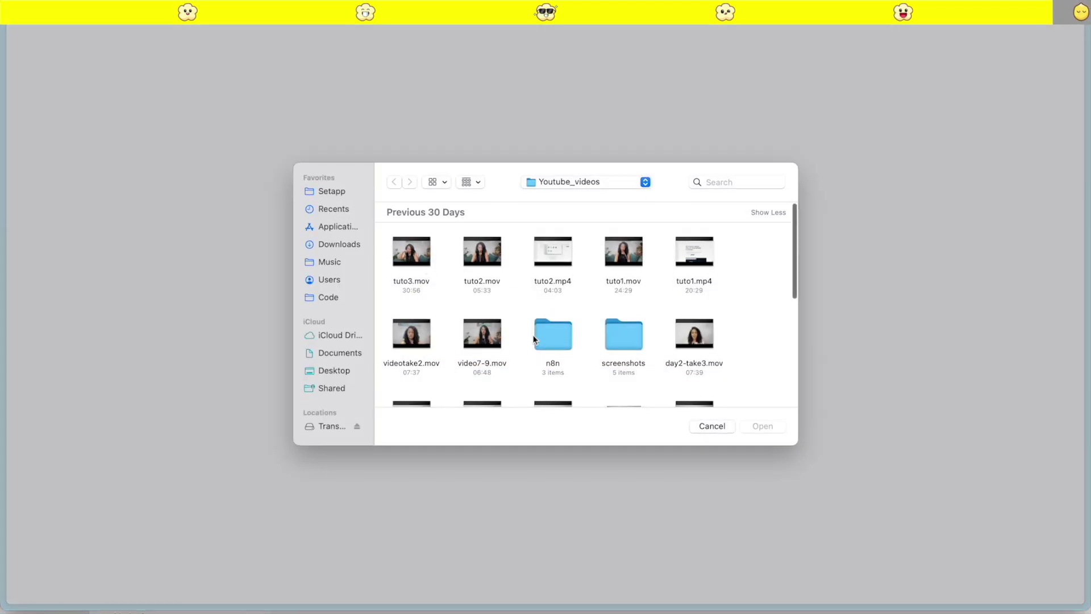
pyautogui.scroll(-5, 535, 324)
pyautogui.scroll(5, 540, 344)
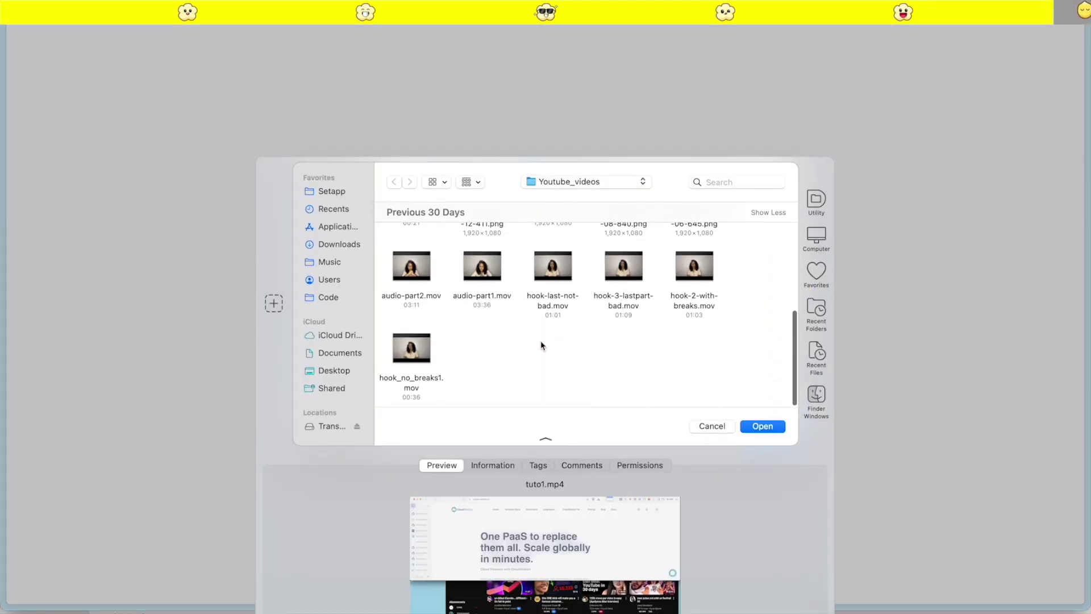
pyautogui.scroll(-3, 542, 344)
pyautogui.scroll(5, 541, 344)
pyautogui.click(765, 433)
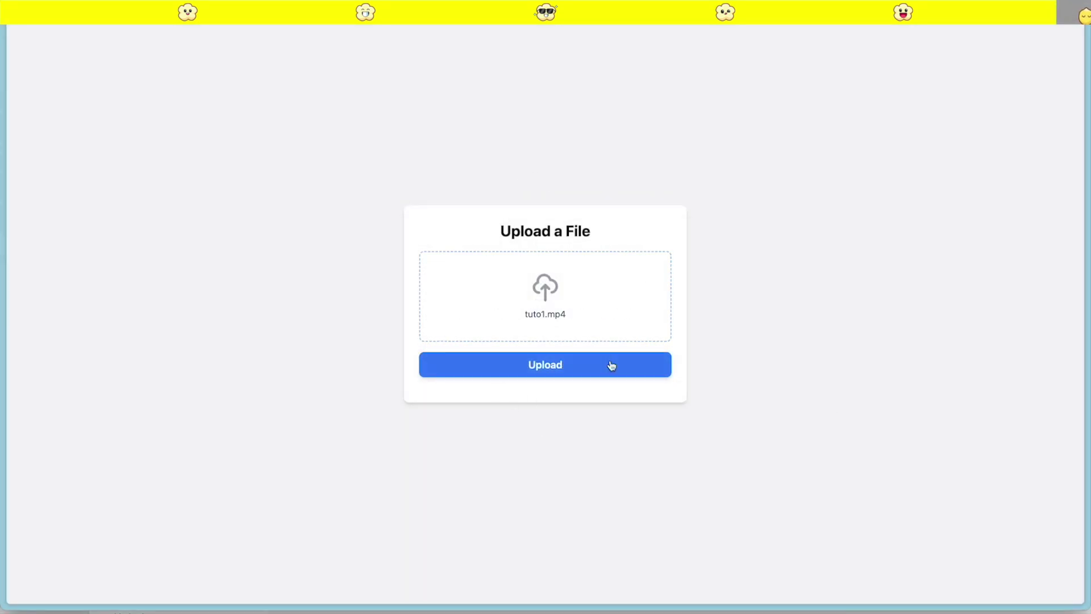
pyautogui.click(555, 369)
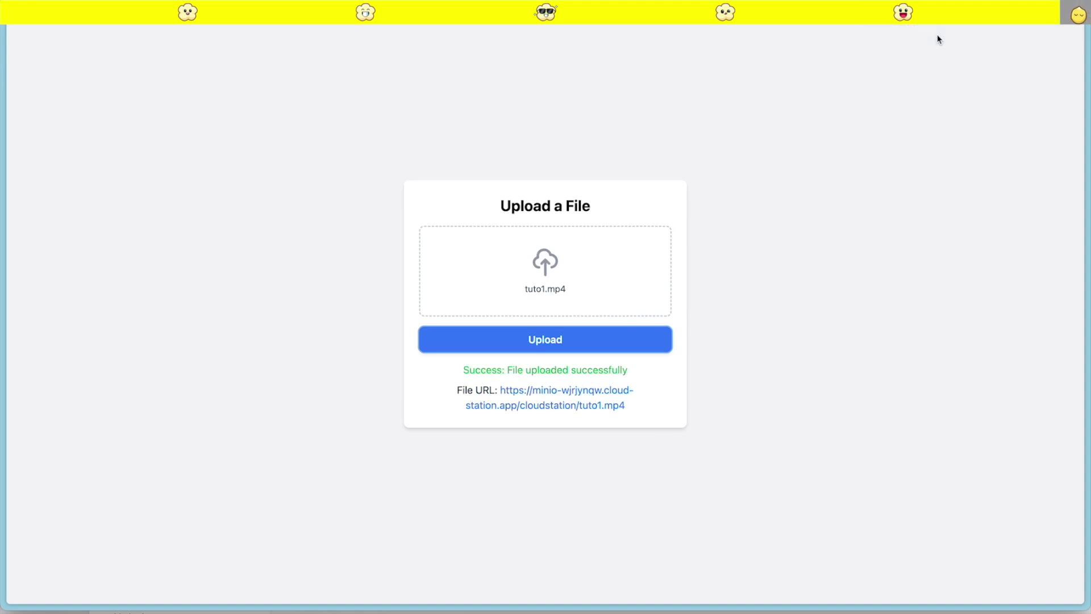
# Refresh MinIO's cloudstation bucket to confirm tuto1.mp4 (22.0 MiB) is listed
pyautogui.click(122, 366)
pyautogui.moveTo(2, 327)
pyautogui.click(51, 442)
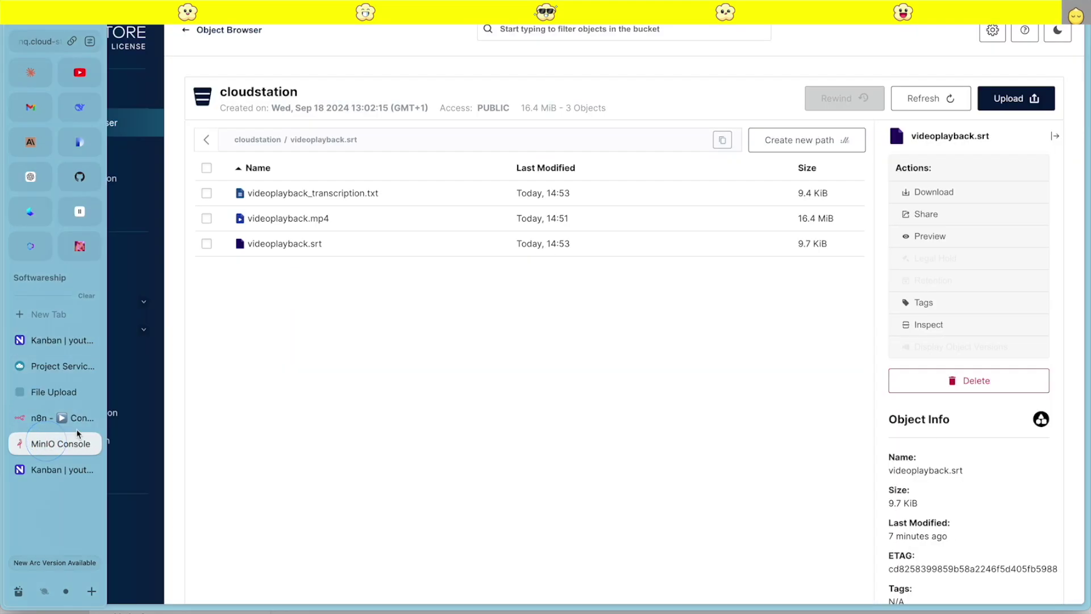
pyautogui.click(931, 101)
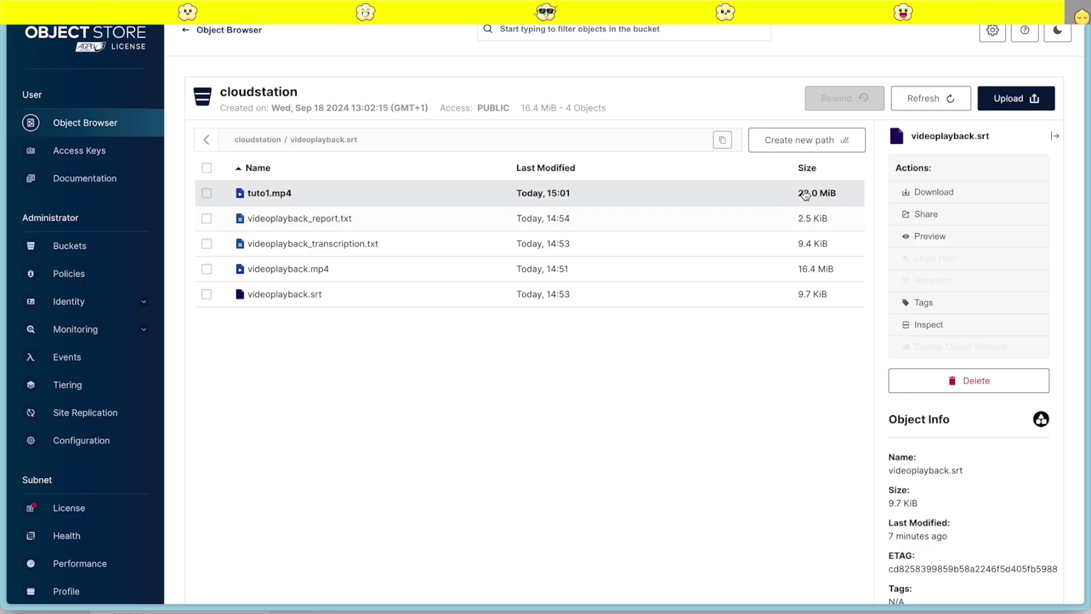
# Open the Video Processor workflow in n8n
pyautogui.moveTo(19, 441)
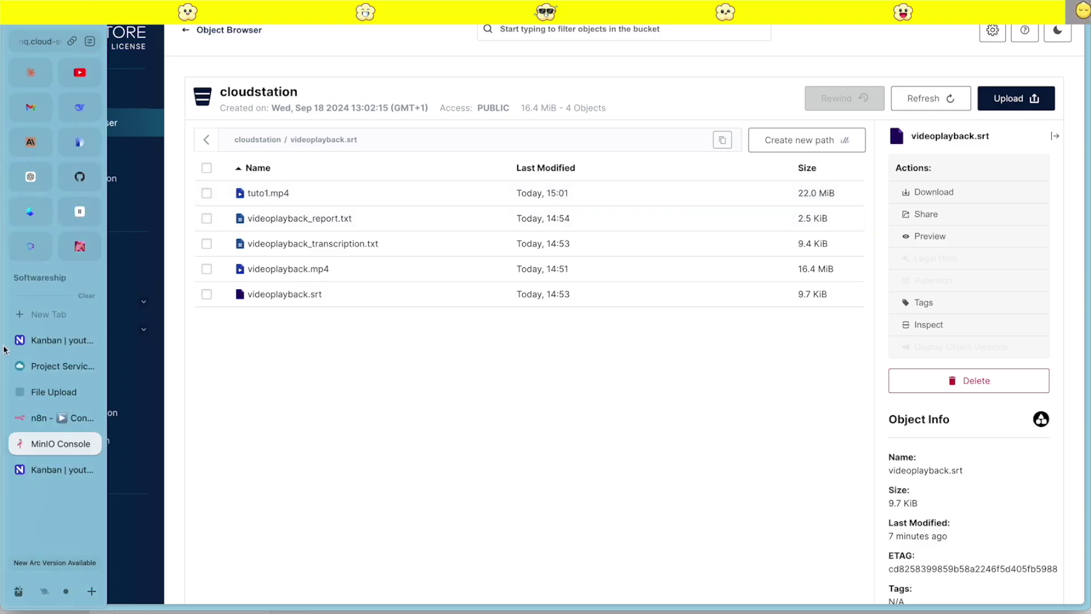
pyautogui.click(51, 467)
pyautogui.click(278, 158)
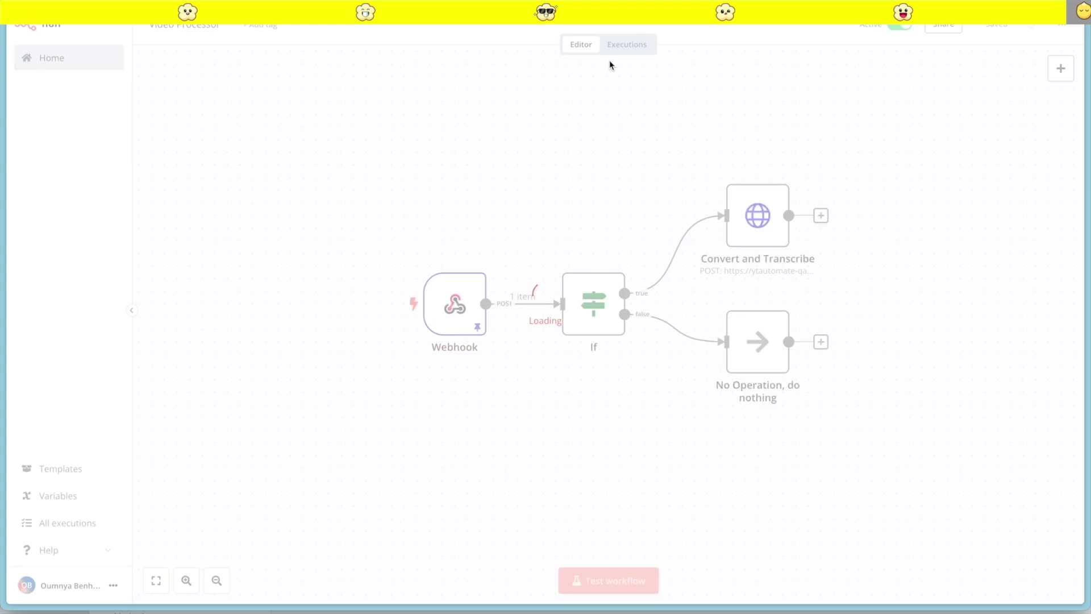
# Inspect the Convert and Transcribe node's input data in Video Processor's executions
pyautogui.click(631, 44)
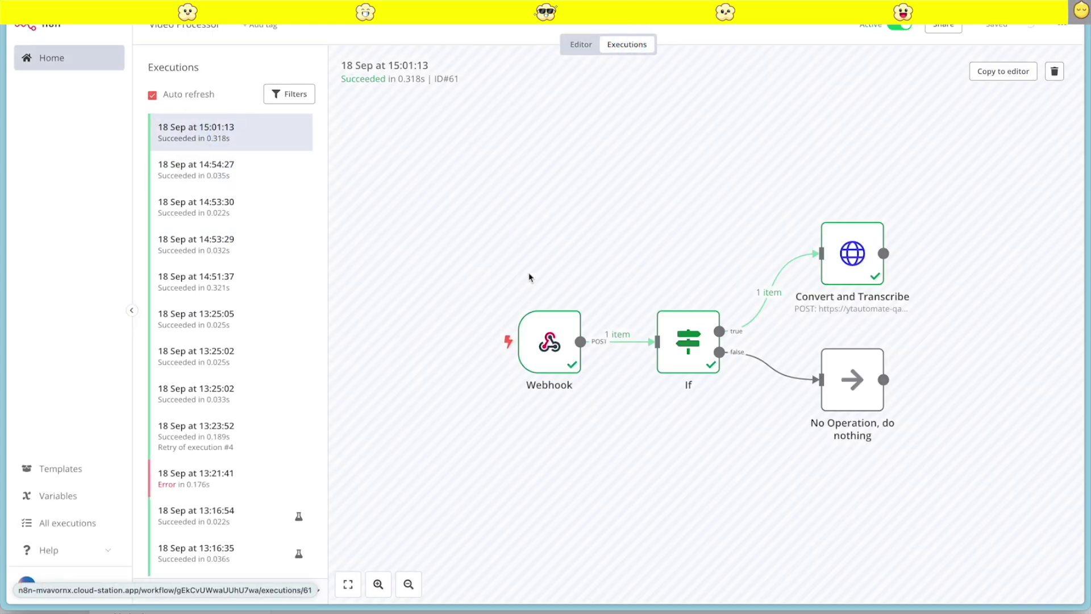
pyautogui.doubleClick(846, 268)
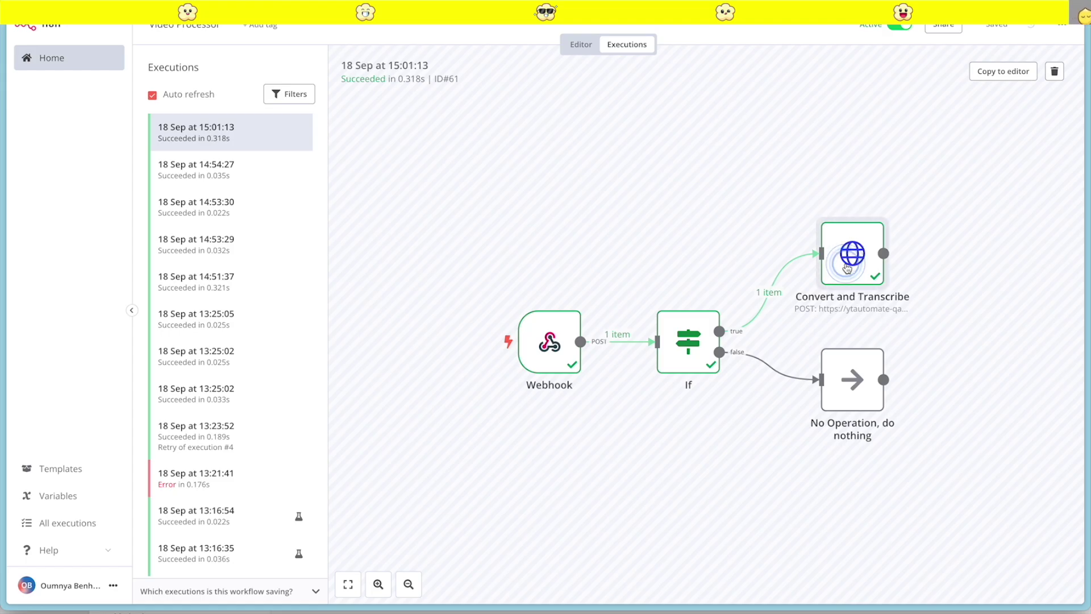
pyautogui.scroll(-10, 342, 326)
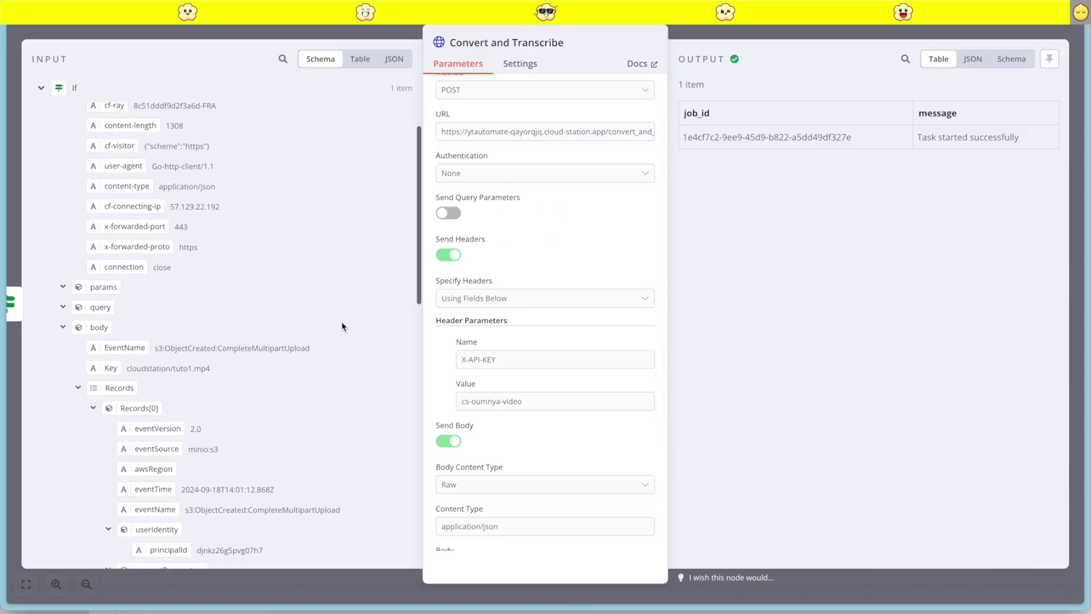
pyautogui.scroll(-3, 302, 487)
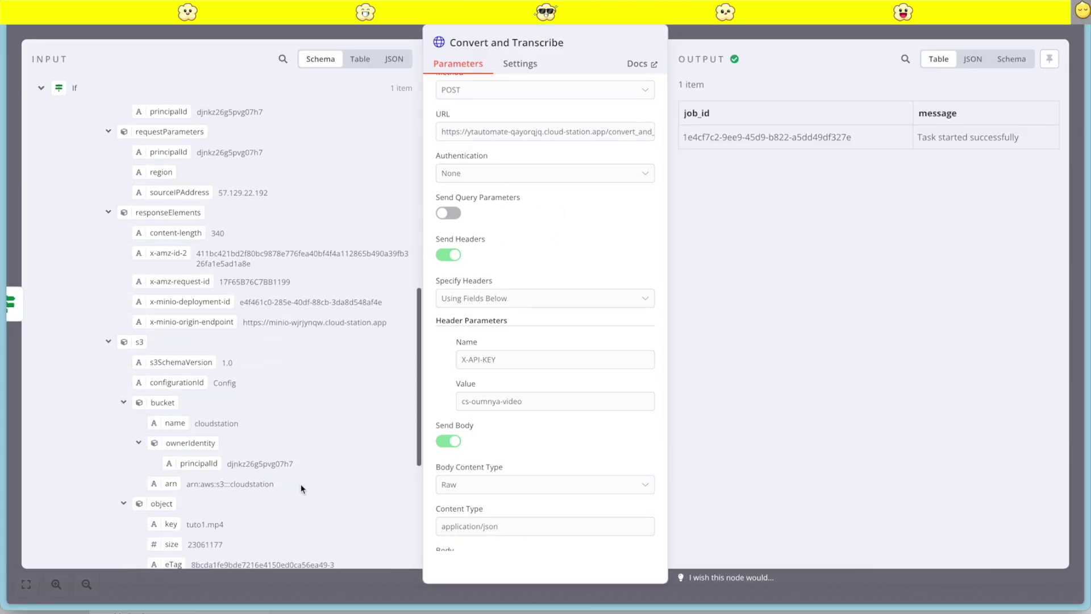
pyautogui.scroll(-2, 289, 514)
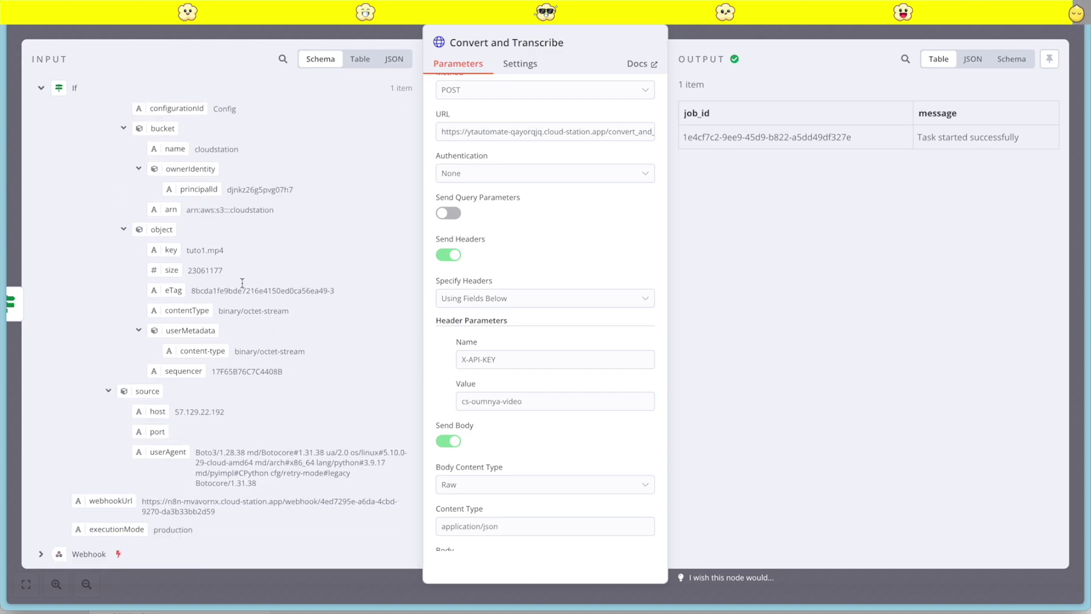
pyautogui.click(847, 33)
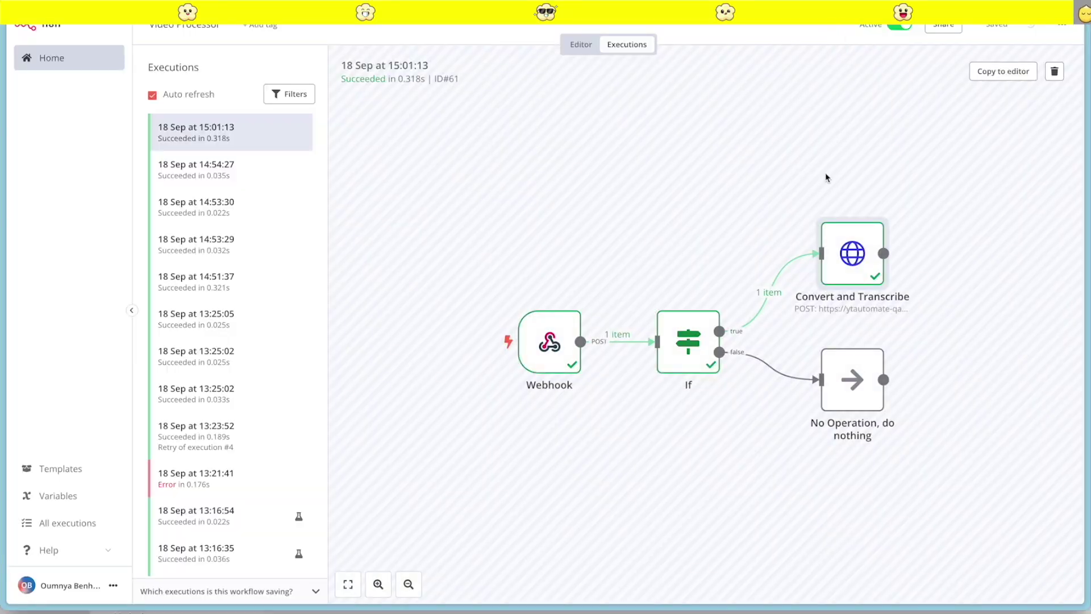
# Open the newest 15:08:10 Content Creator execution
pyautogui.click(71, 53)
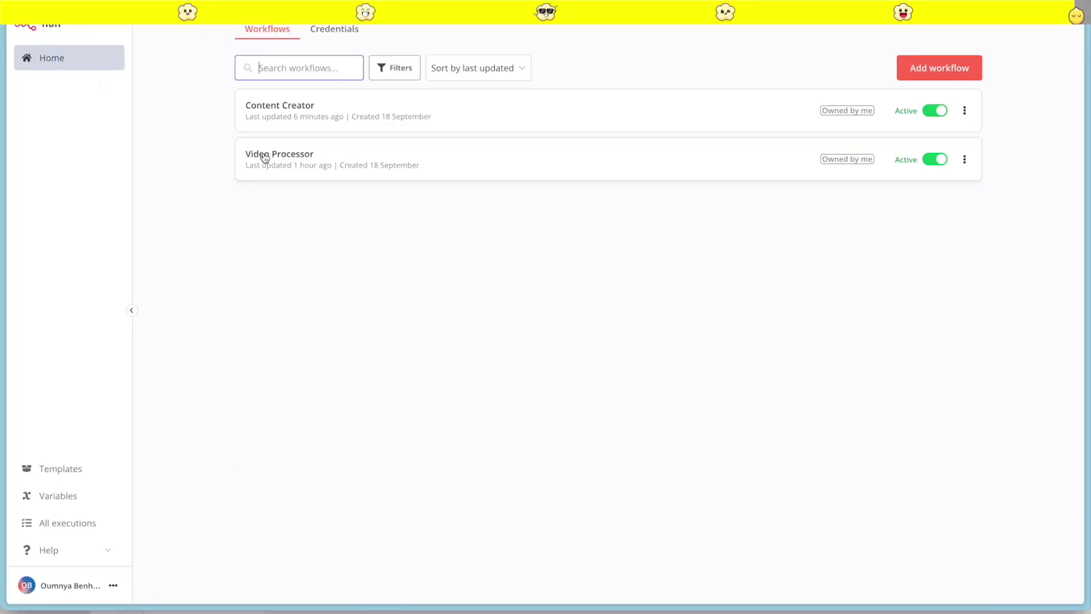
pyautogui.hotkey('alt', 'Left')
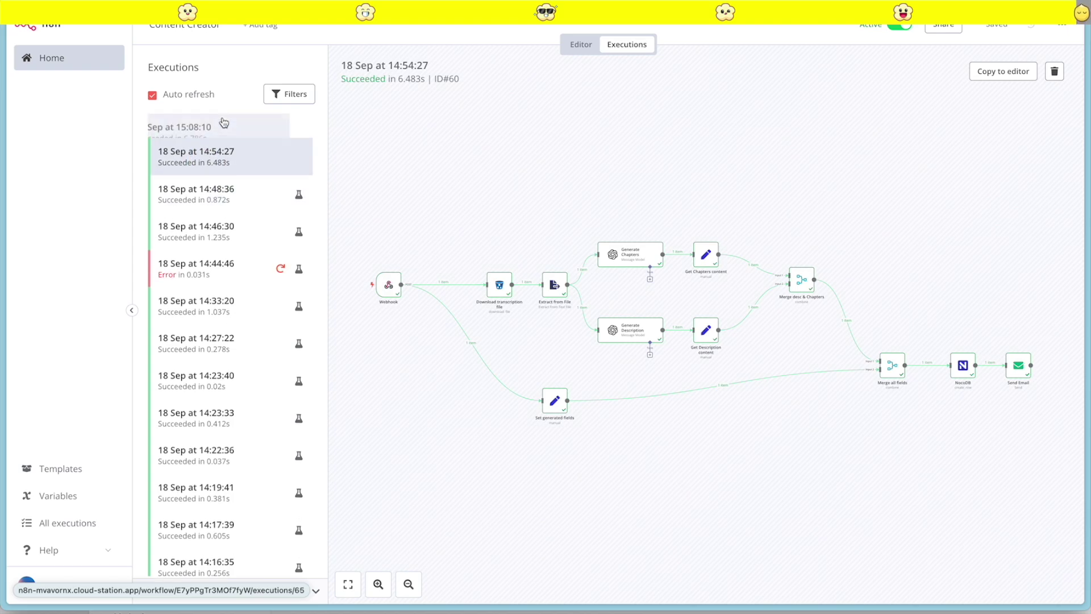
pyautogui.click(193, 133)
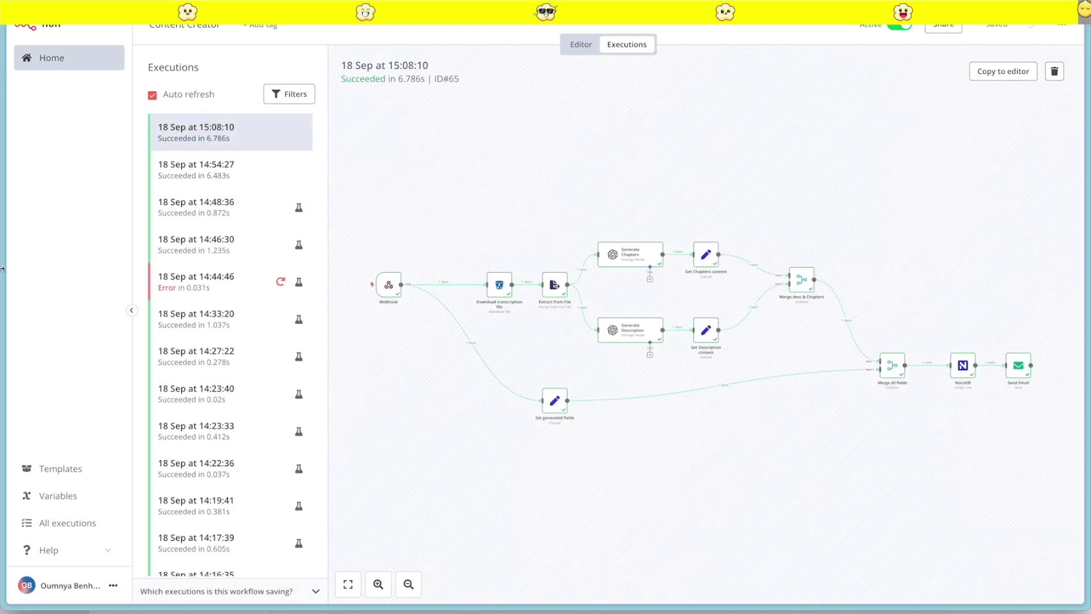
# Open the 'tuto1.mp4 is Ready' email in Gmail
pyautogui.moveTo(3, 269)
pyautogui.click(31, 111)
pyautogui.click(444, 117)
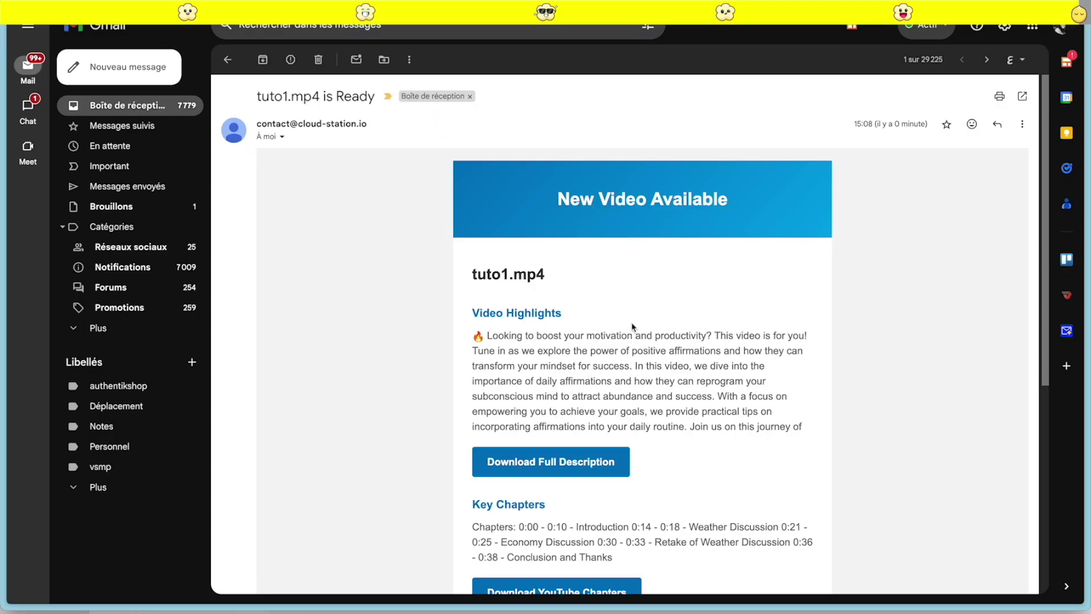
# Scroll the tuto1.mp4 announcement down to its key chapters, Introduction through Conclusion and Thanks
pyautogui.scroll(-3, 633, 327)
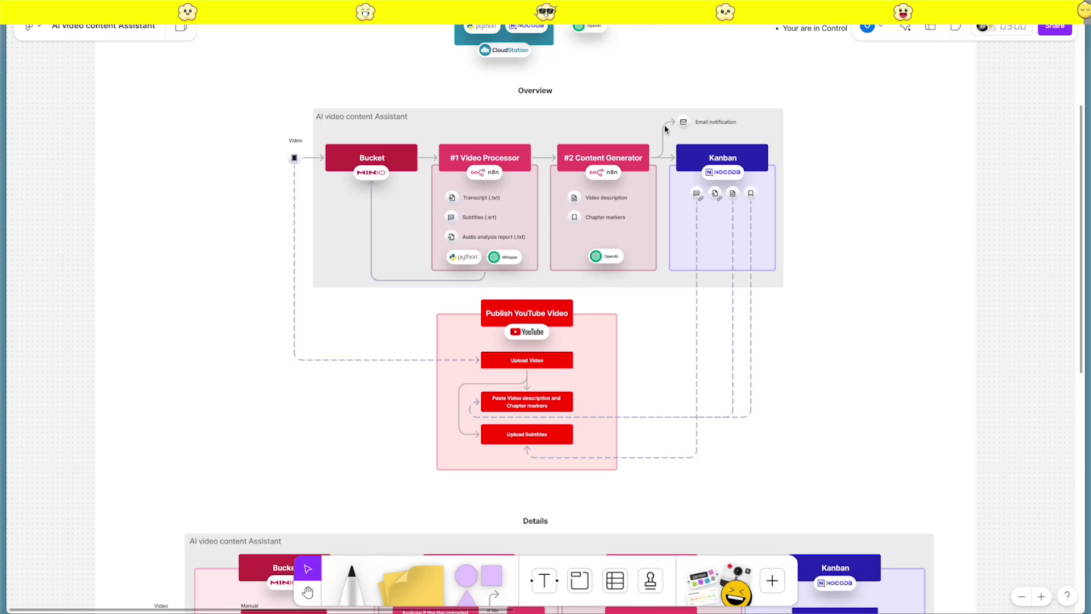
pyautogui.scroll(-5, 700, 240)
pyautogui.hscroll(5, 700, 240)
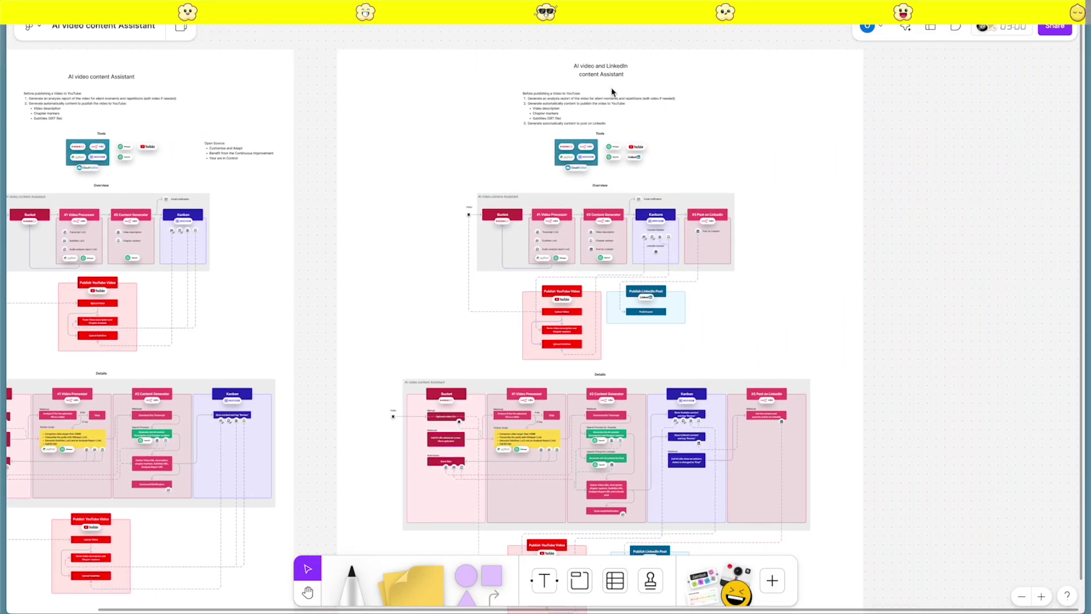
pyautogui.scroll(5, 555, 241)
pyautogui.scroll(-3, 615, 183)
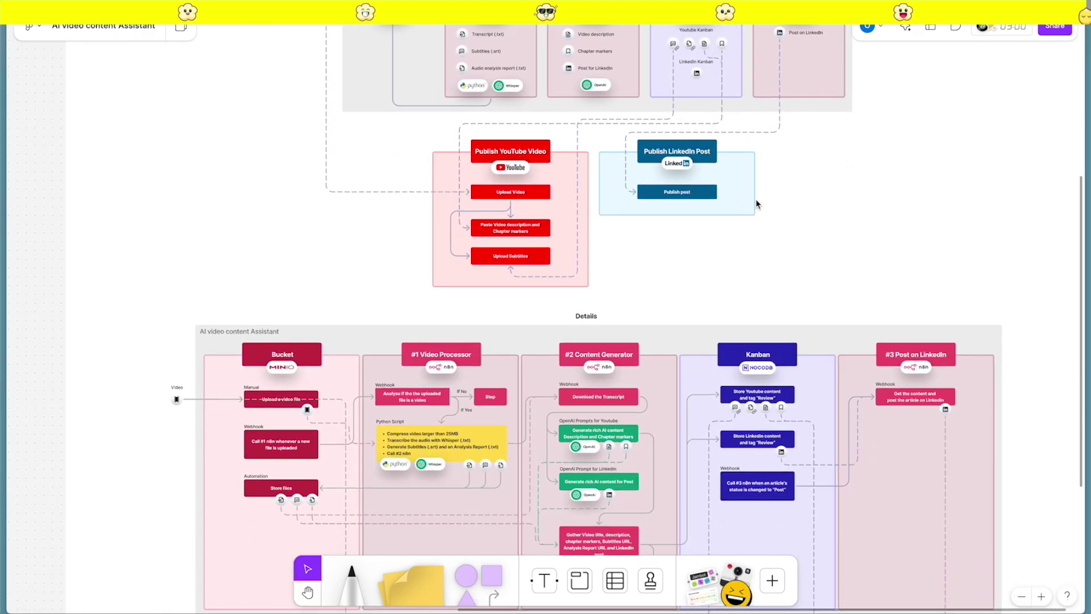
pyautogui.scroll(-5, 685, 193)
pyautogui.hscroll(1, 685, 206)
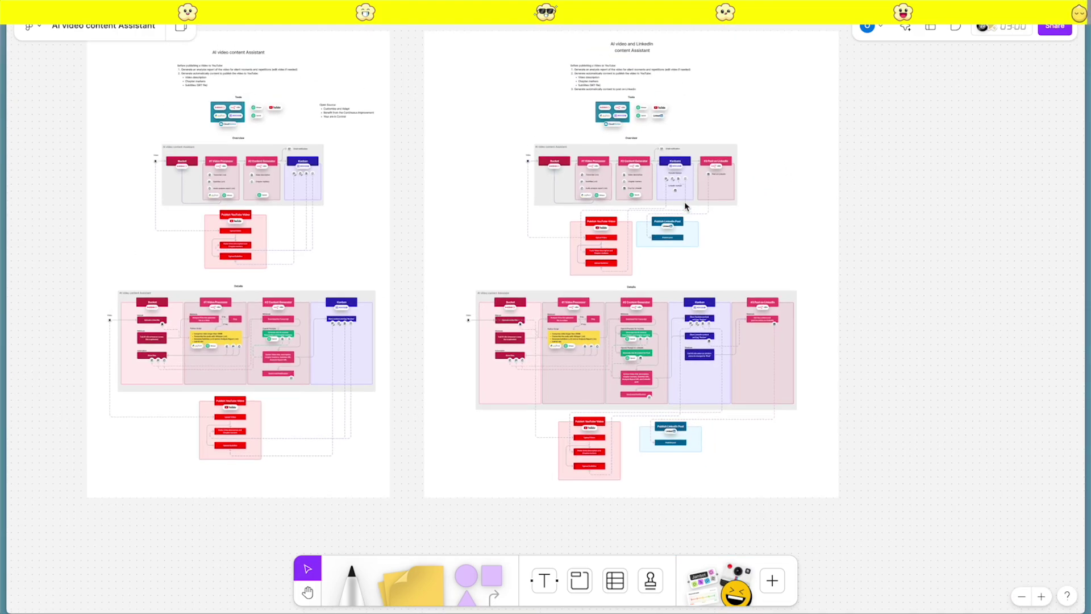
pyautogui.moveTo(2, 279)
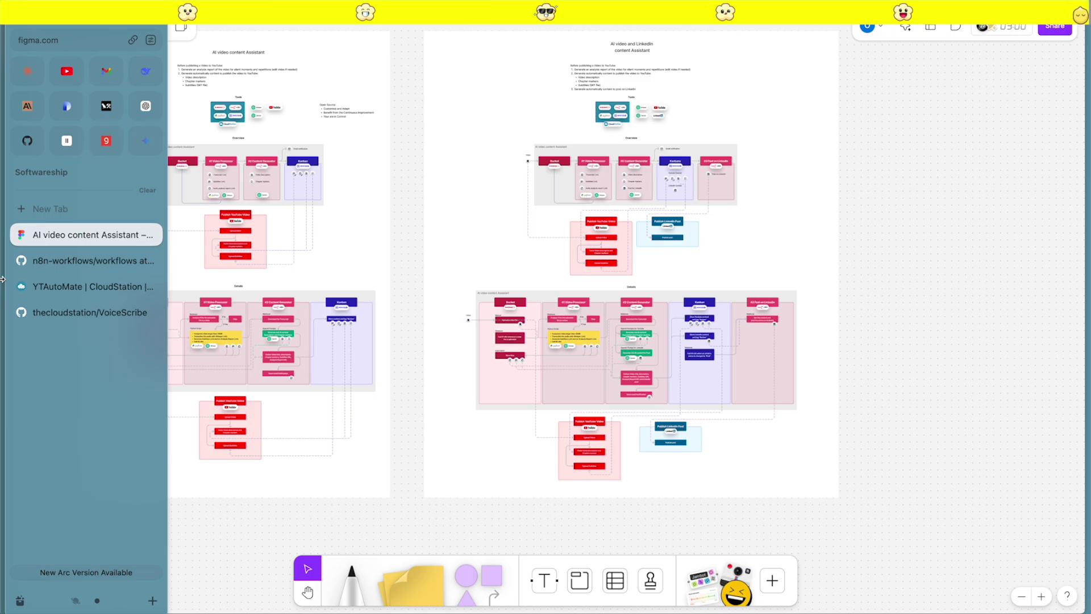
# Review video-processor.json and content-generator.json in the n8n-workflows repository
pyautogui.click(65, 262)
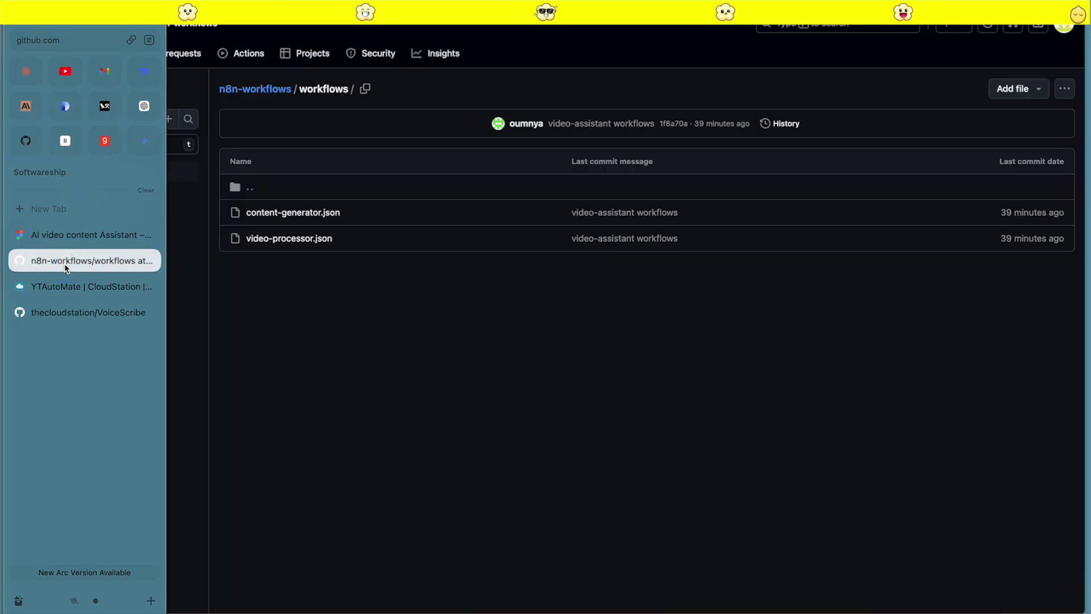
pyautogui.click(288, 238)
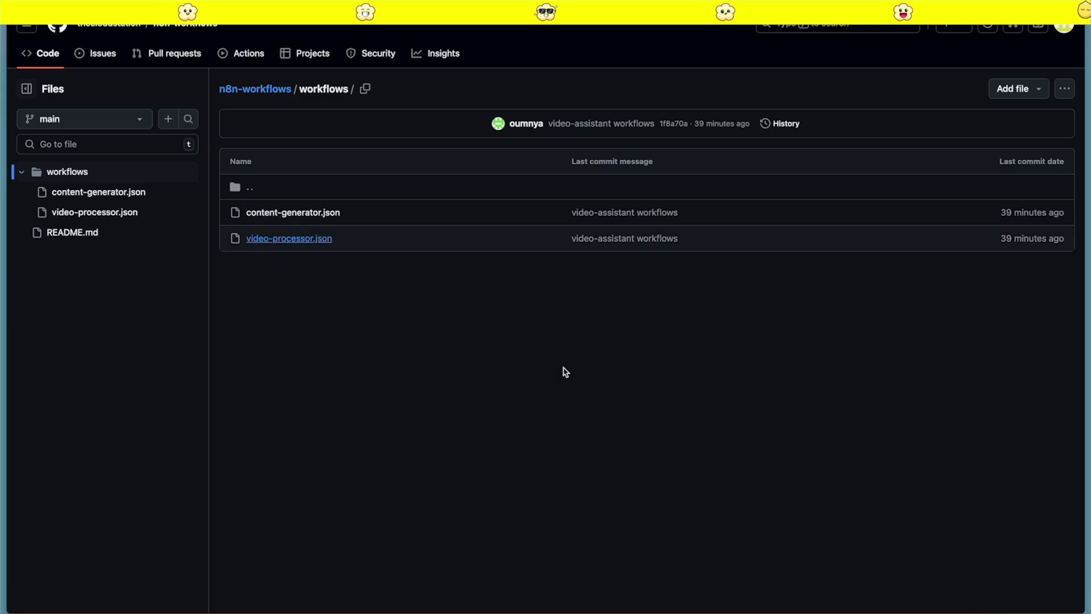
pyautogui.scroll(-1, 447, 167)
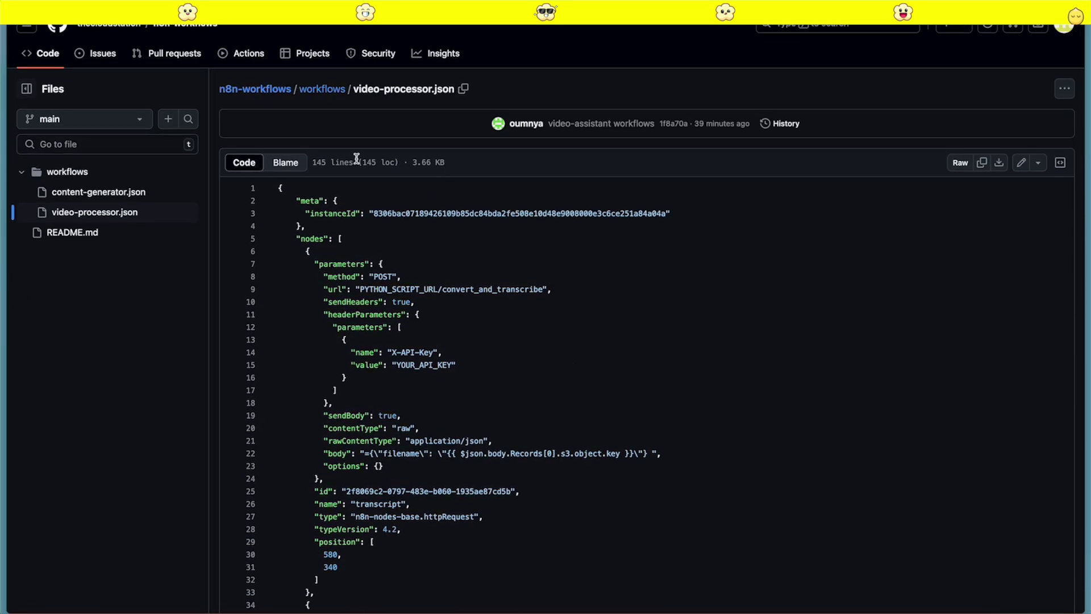
pyautogui.click(318, 89)
pyautogui.click(280, 214)
pyautogui.scroll(-5, 477, 381)
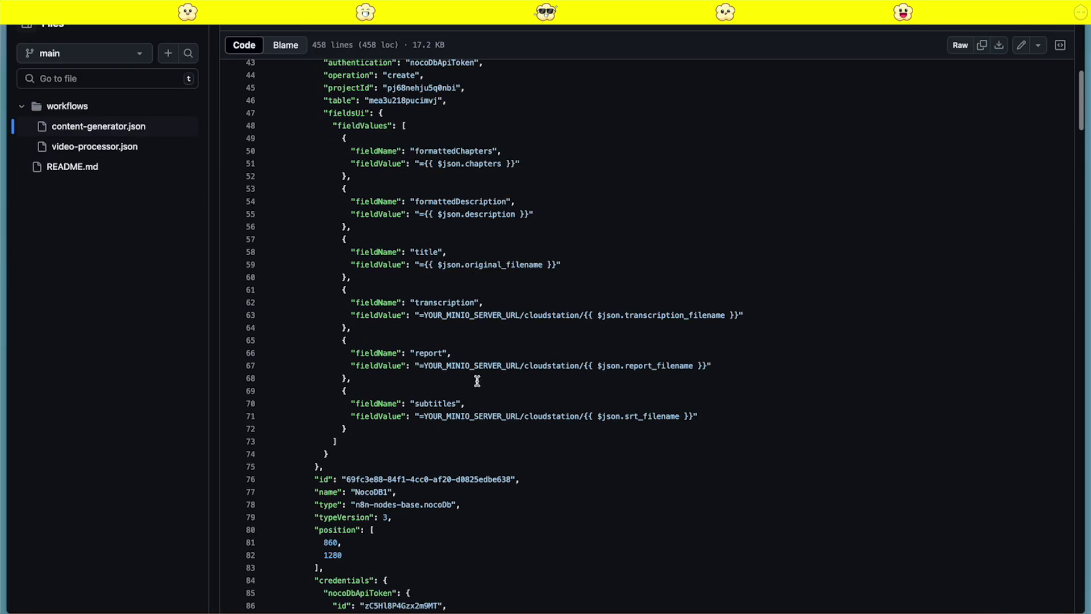
pyautogui.scroll(10, 477, 381)
# Skim the VoiceScribe repository README, then bring up the CloudStation YTAutoMate template page
pyautogui.moveTo(170, 286)
pyautogui.click(87, 318)
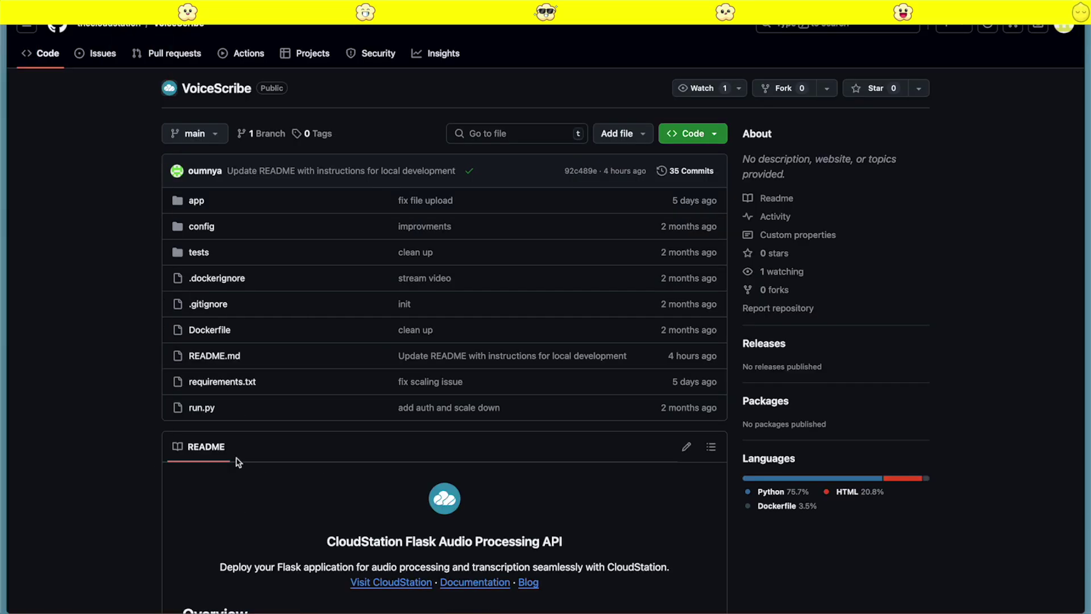
pyautogui.scroll(-20, 222, 458)
pyautogui.scroll(20, 316, 409)
pyautogui.moveTo(58, 250)
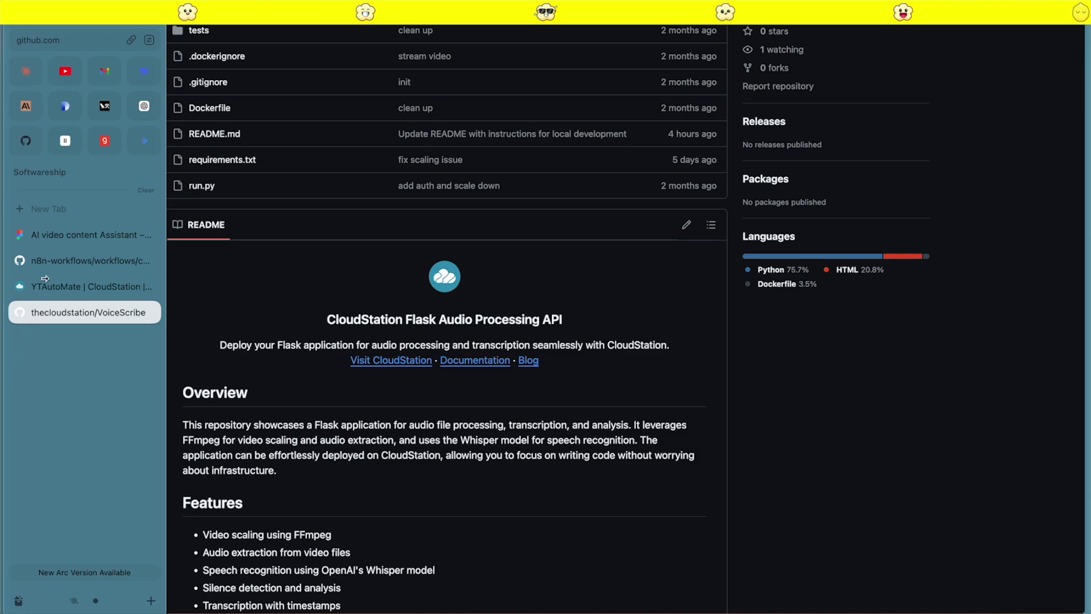
pyautogui.click(45, 278)
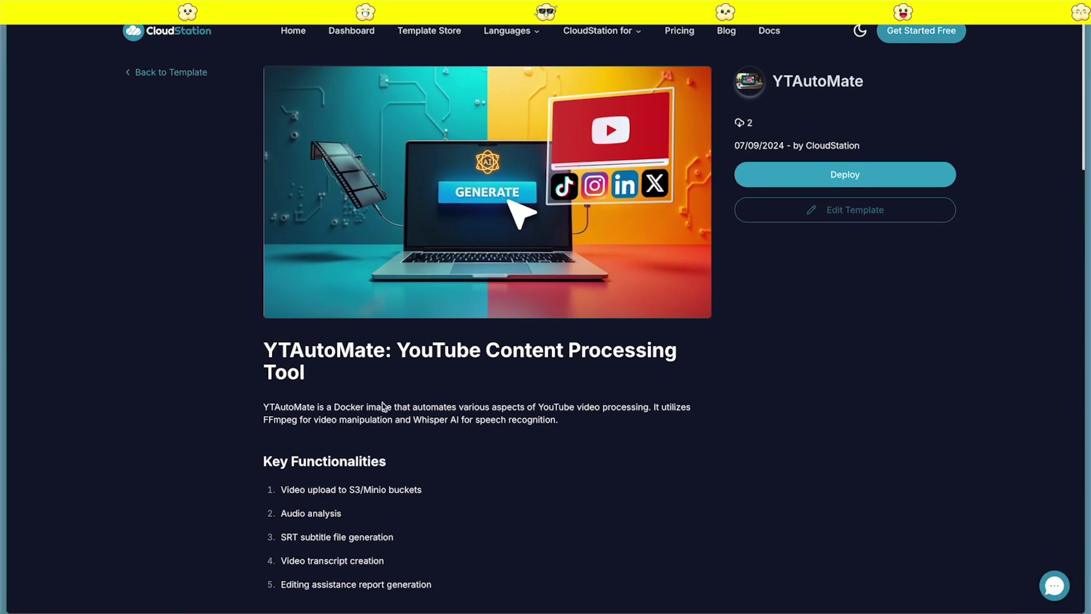